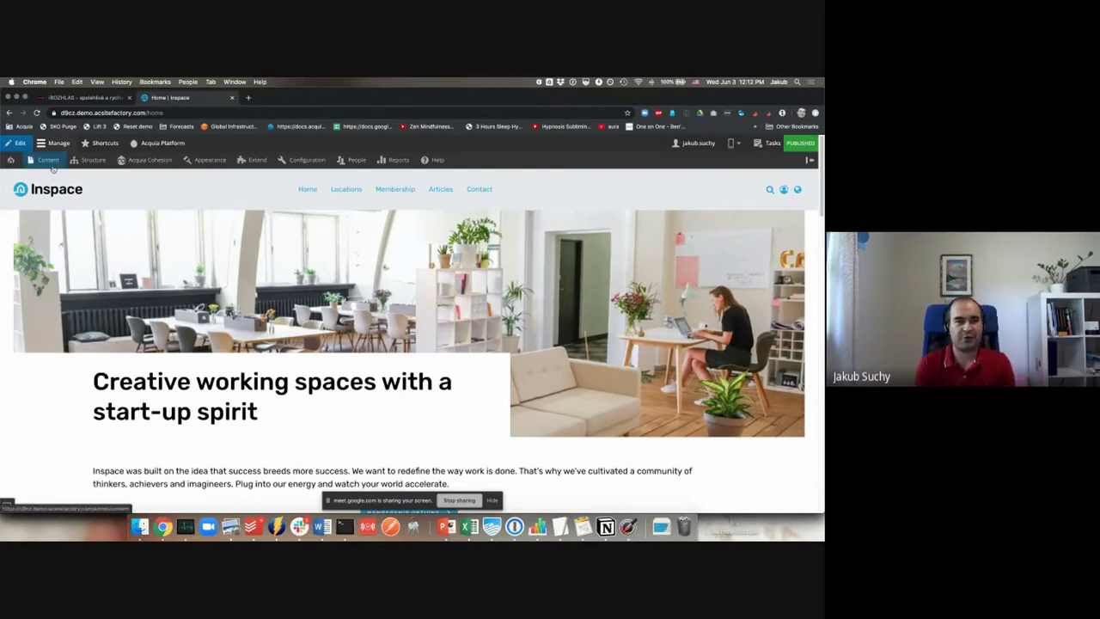
mouse_move(47, 160)
mouse_move(57, 178)
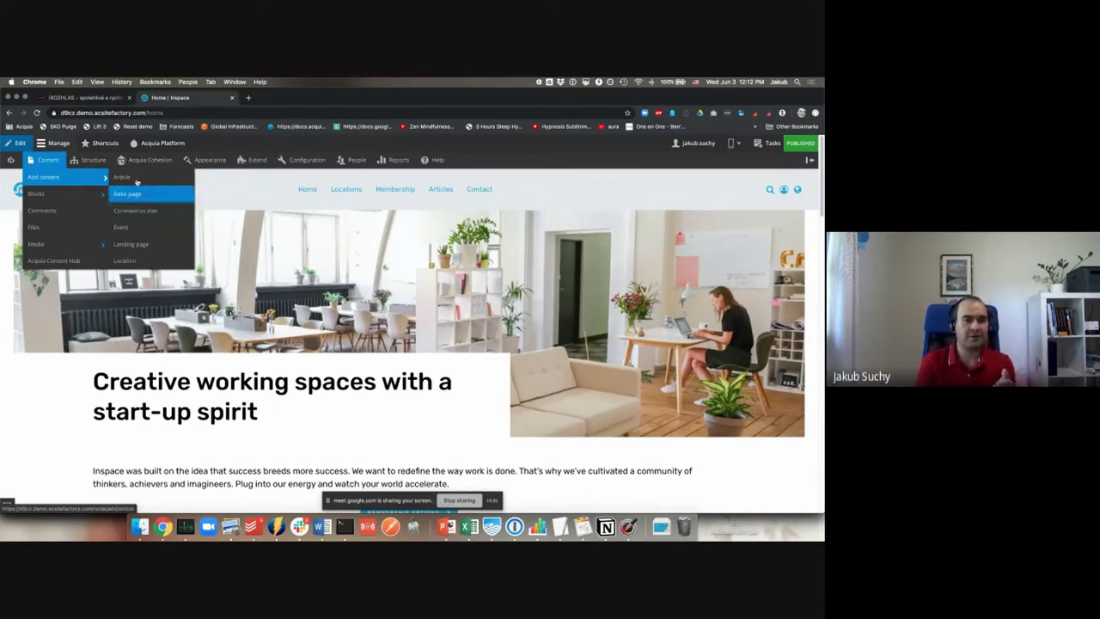
click(135, 243)
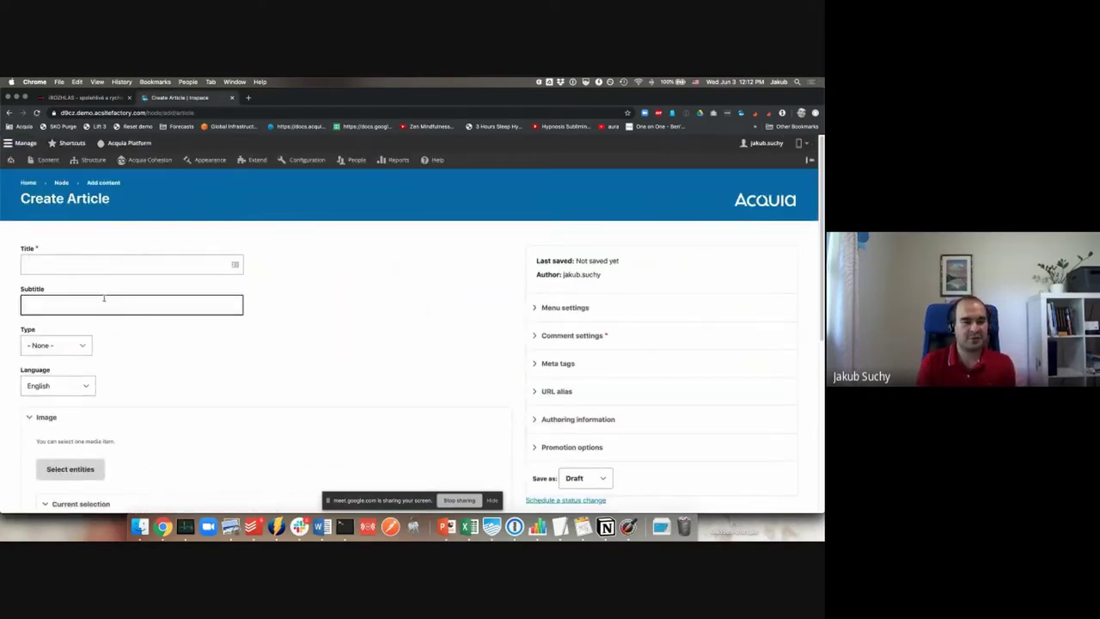
click(99, 264)
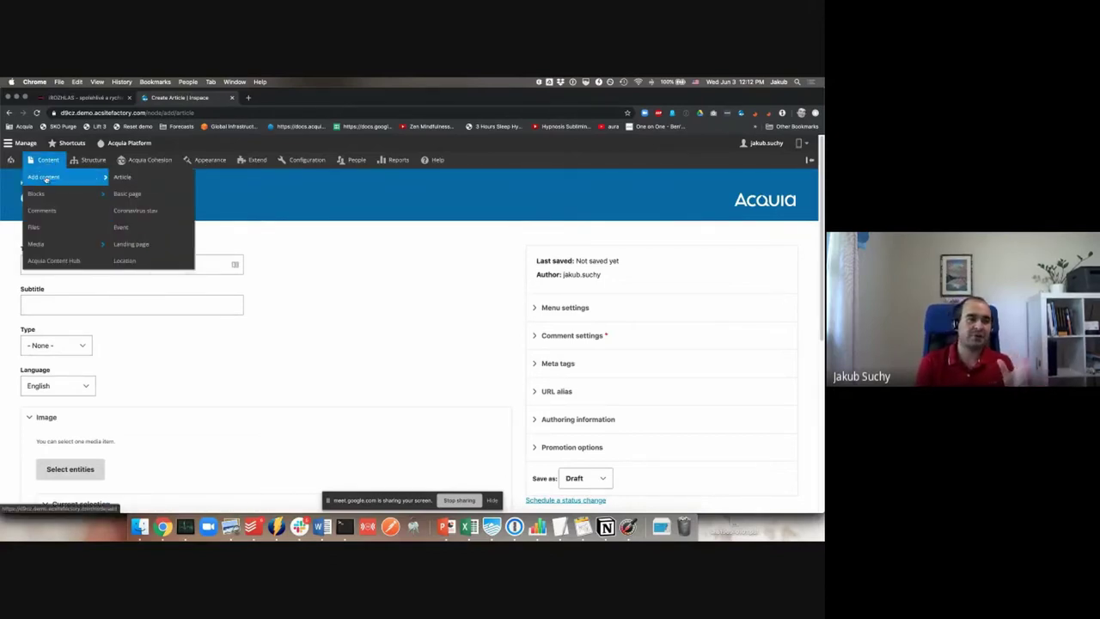
Step: Start a new landing page and title it "o iRozhlas.cz"
click(131, 244)
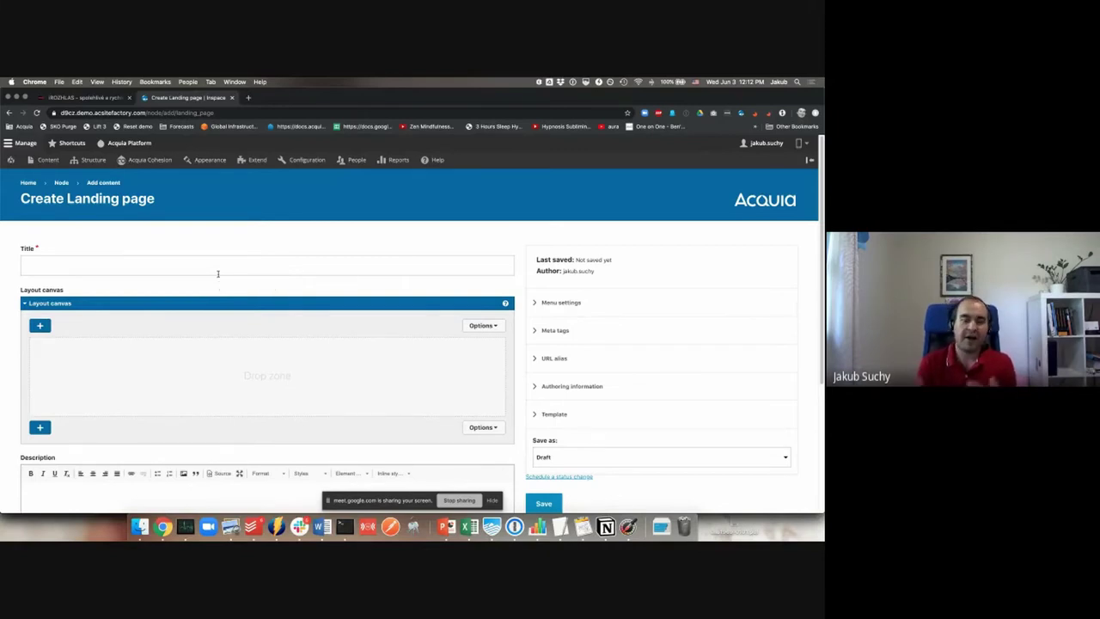
click(218, 272)
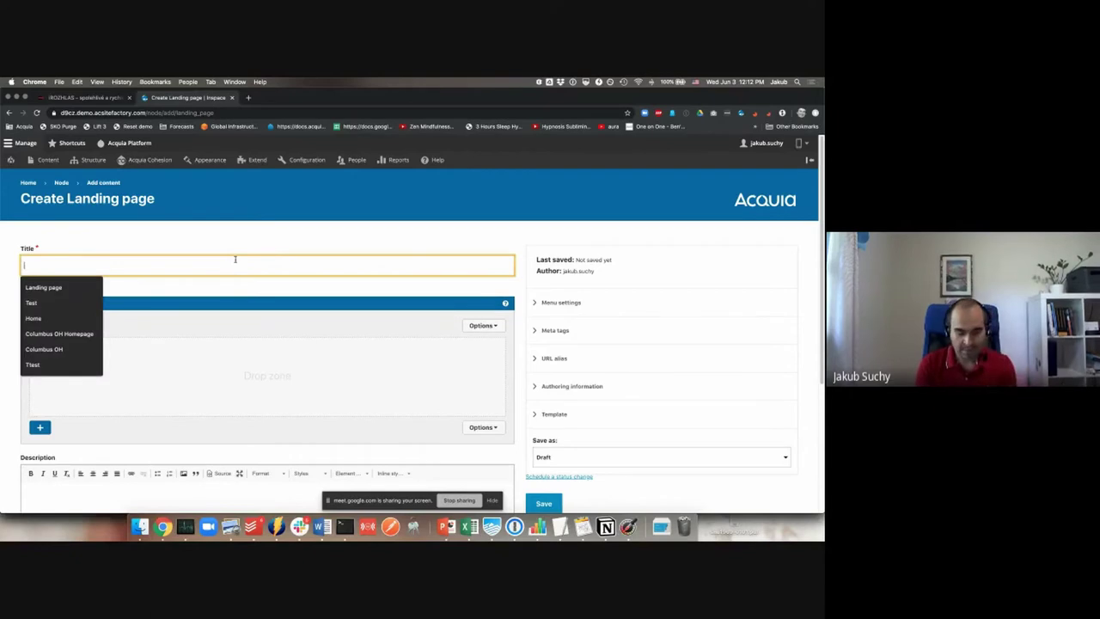
text(a d9cz)
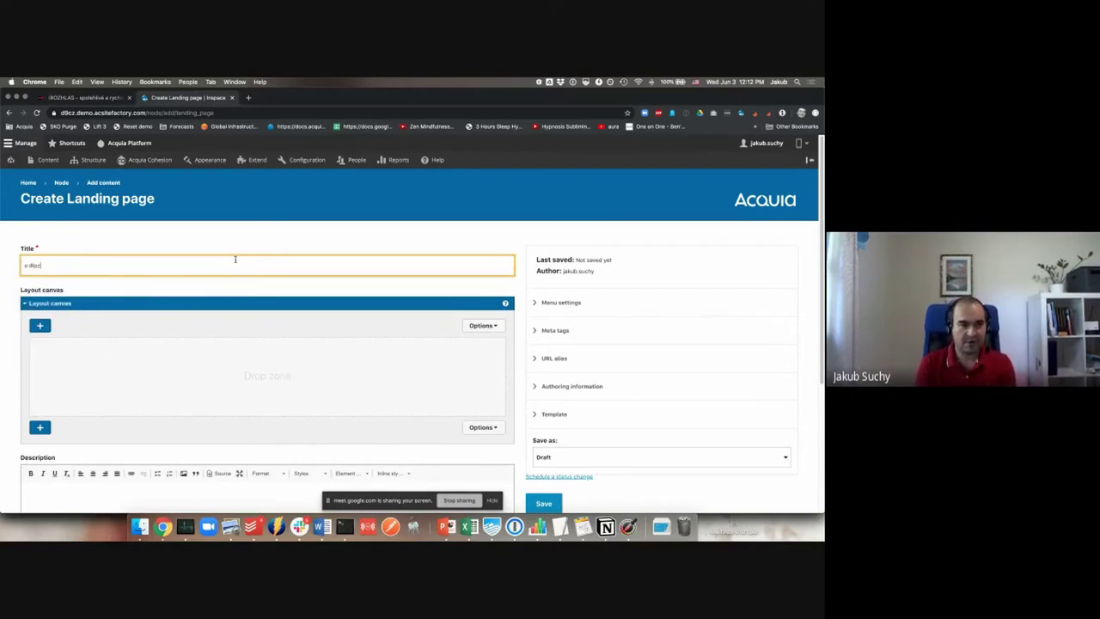
text(u)
key(BackSpace)
key(BackSpace)
key(BackSpace)
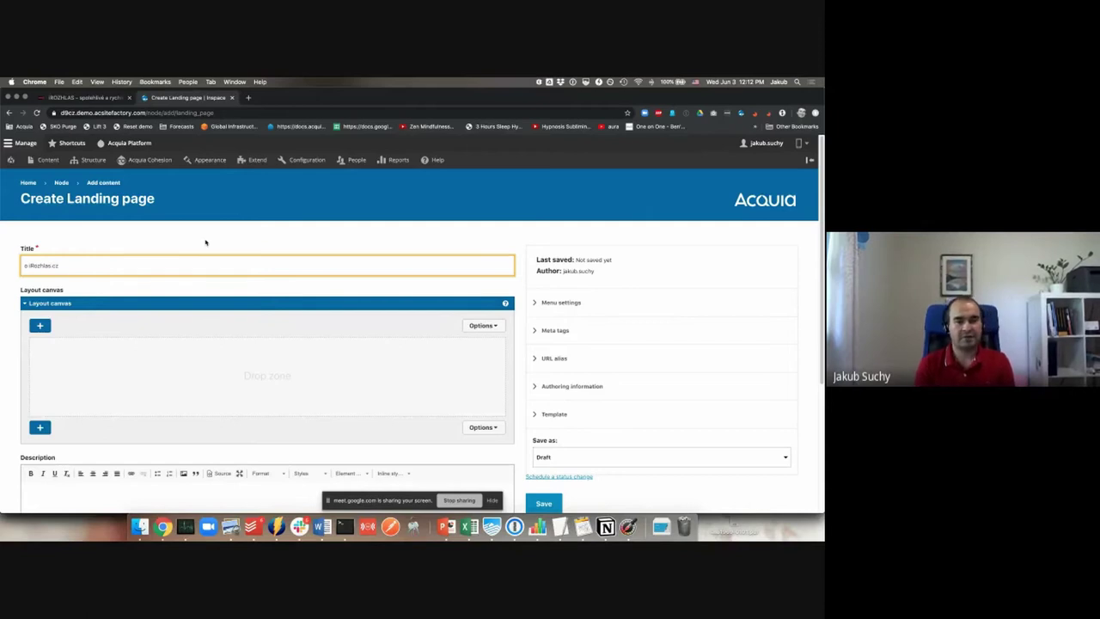
text(.cz)
Step: Open the component library for the layout canvas and display its components as thumbnails
scroll(237, 262, down, 2)
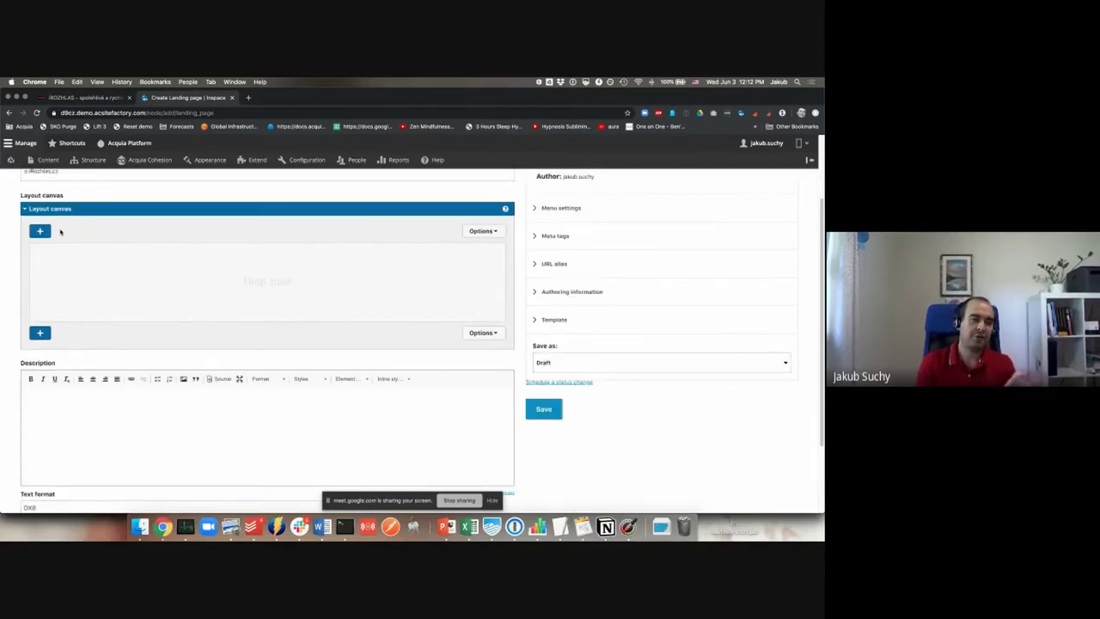
click(40, 230)
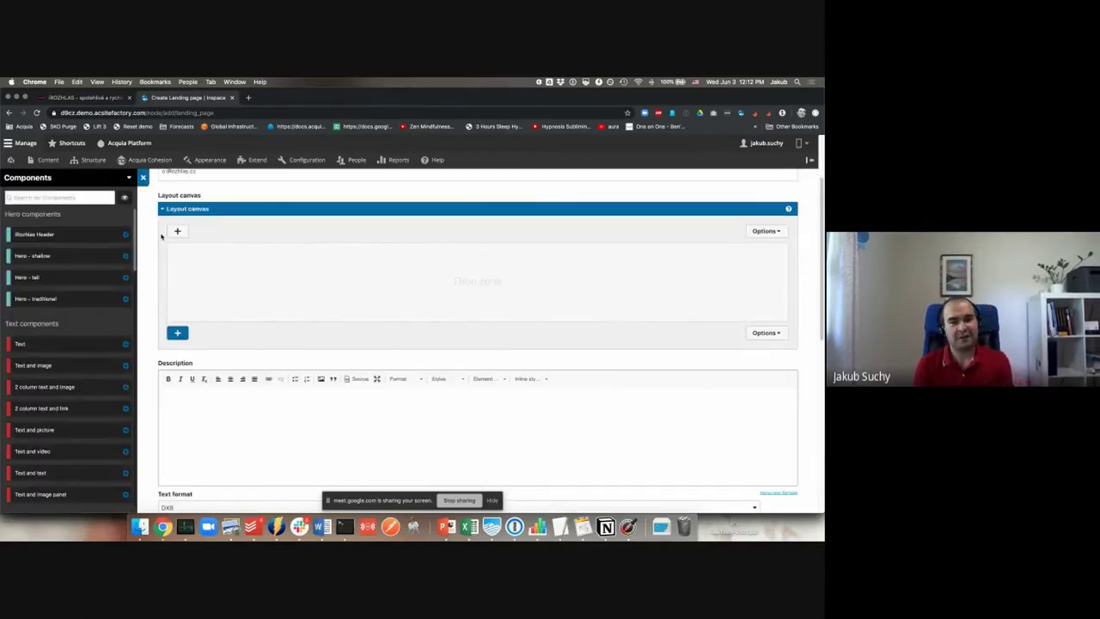
click(106, 181)
click(98, 182)
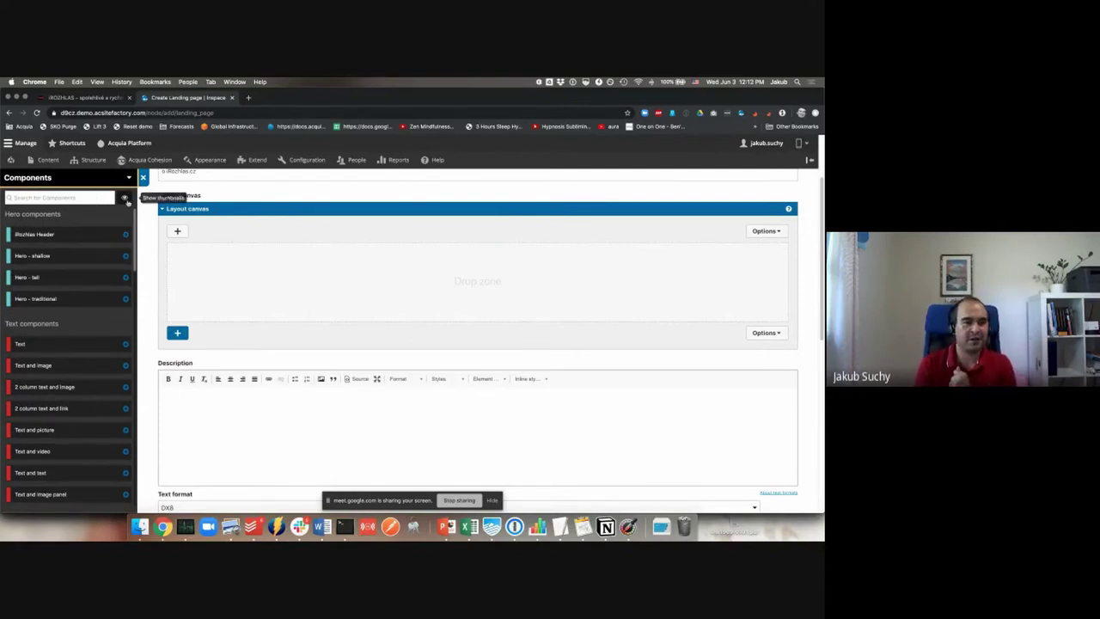
click(126, 198)
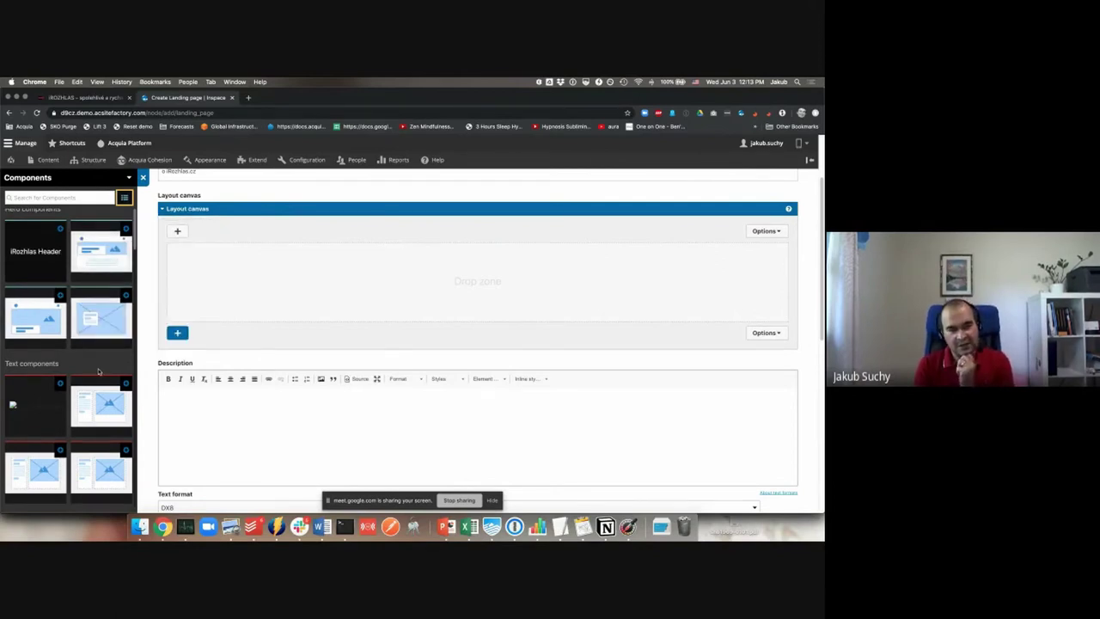
Step: Add a Hero - shallow component to the layout canvas, followed by three Text and image components
drag(101, 249, 384, 271)
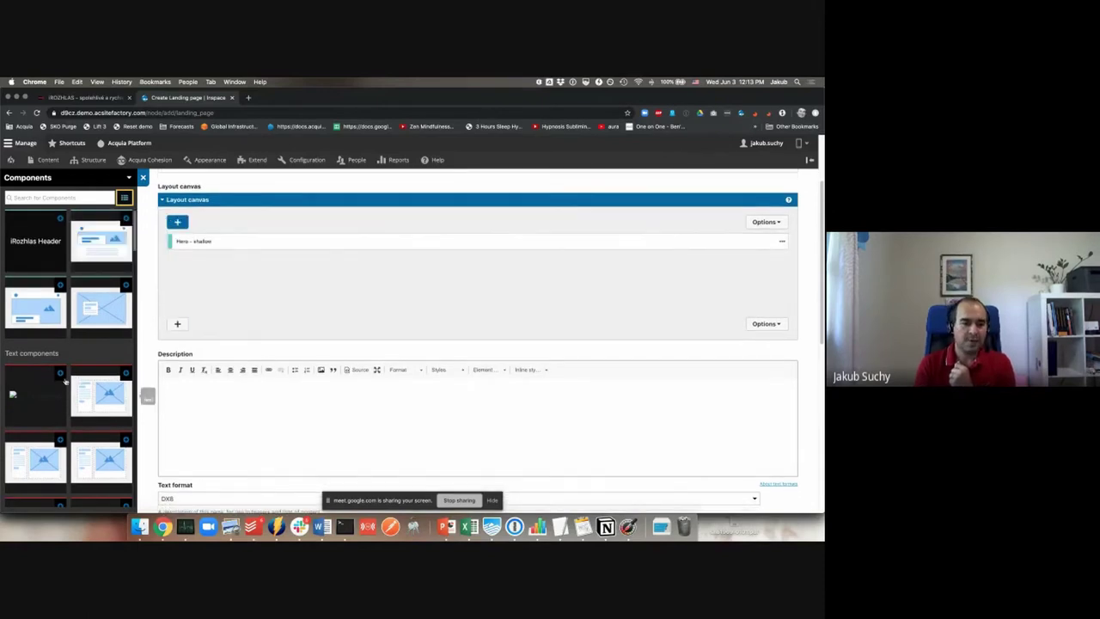
drag(101, 392, 235, 302)
Step: Add a Card container below the Text and image components and place four Card - link panel components inside it
scroll(110, 374, down, 3)
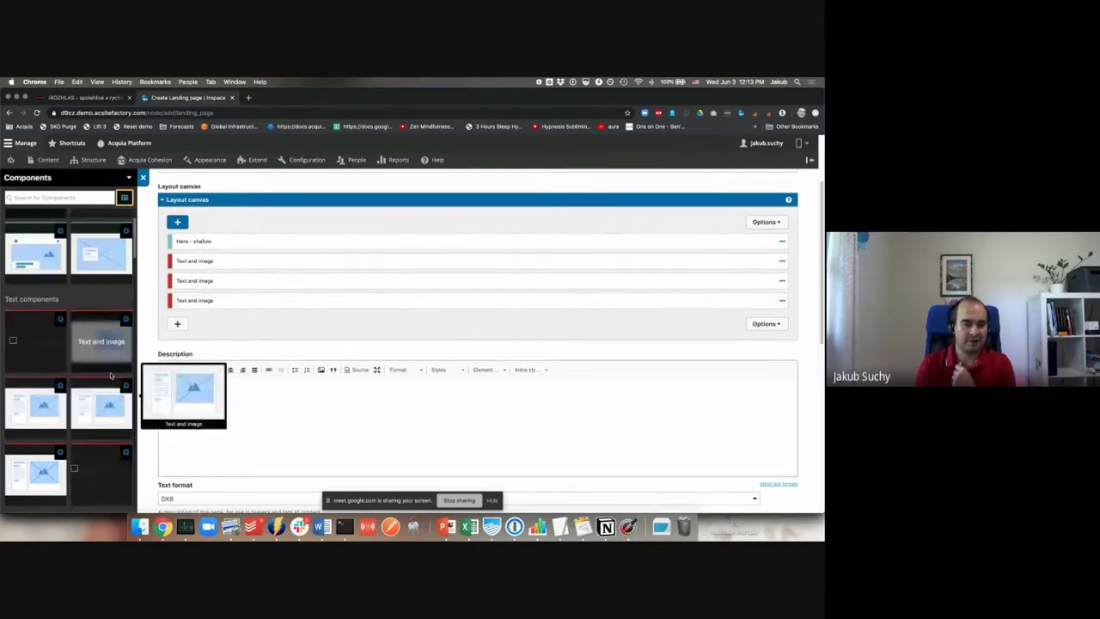
scroll(110, 375, down, 5)
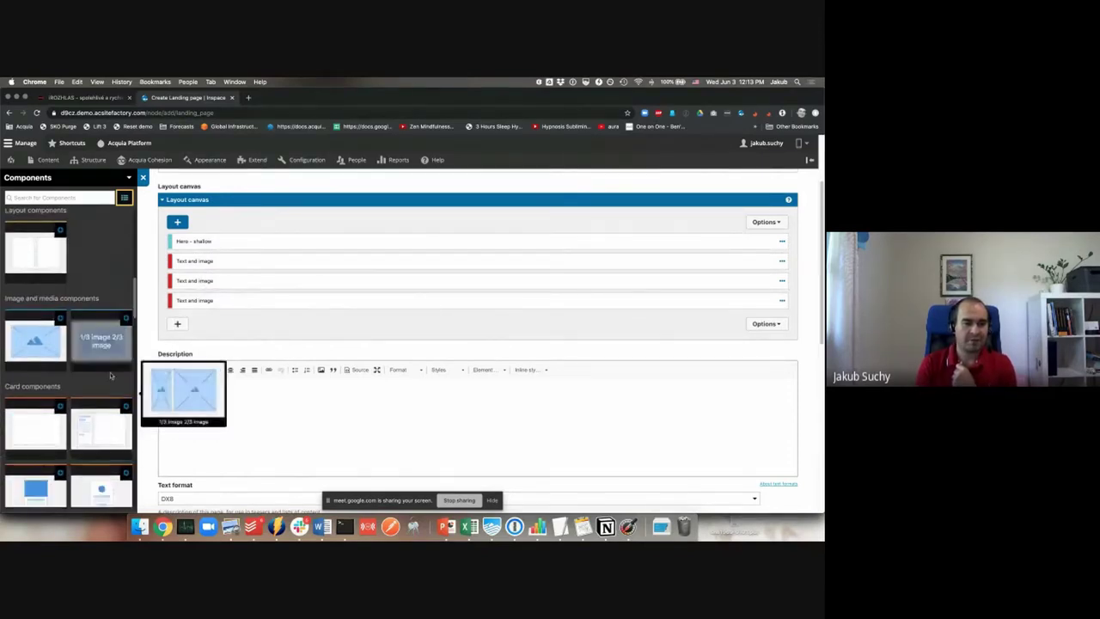
scroll(110, 372, down, 1)
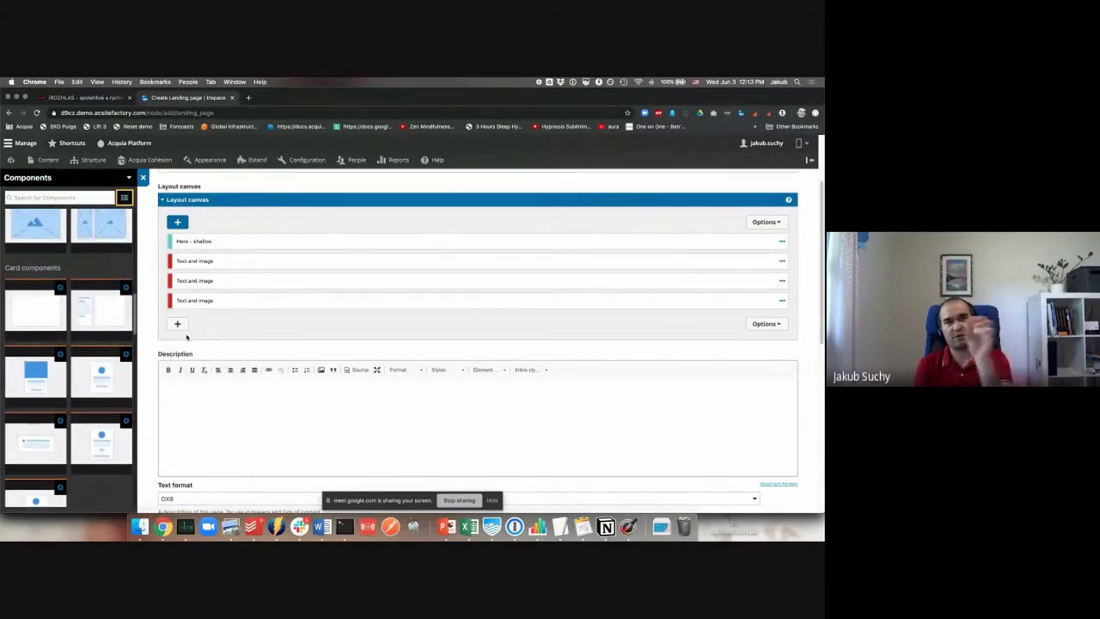
mouse_move(50, 311)
drag(50, 312, 238, 322)
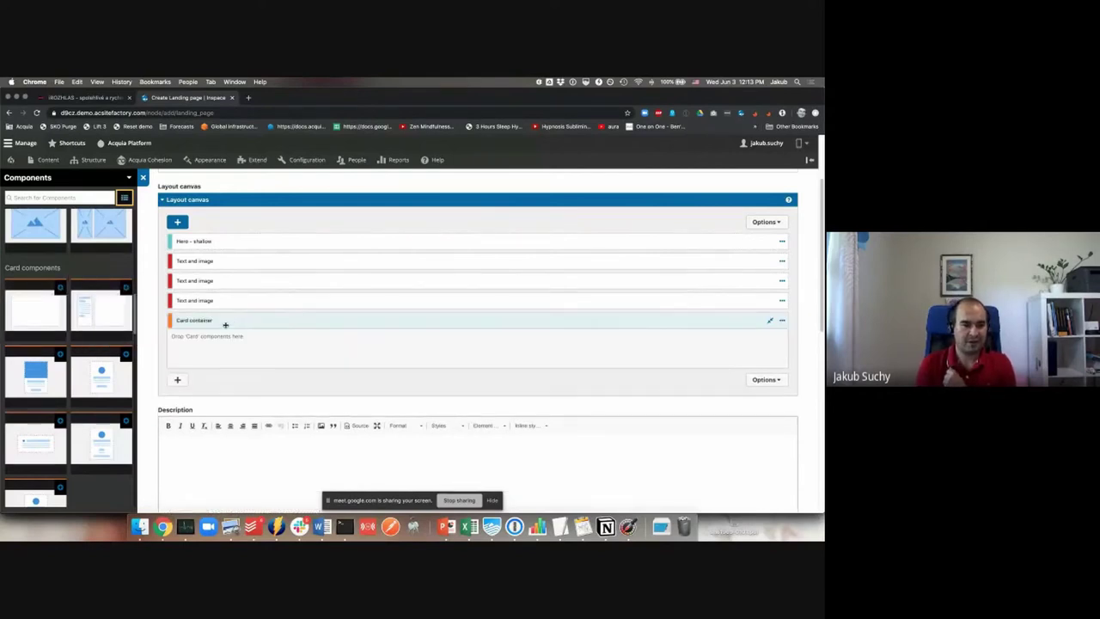
mouse_move(112, 382)
drag(101, 378, 286, 361)
drag(178, 319, 204, 358)
mouse_move(101, 377)
drag(101, 376, 257, 414)
mouse_move(113, 391)
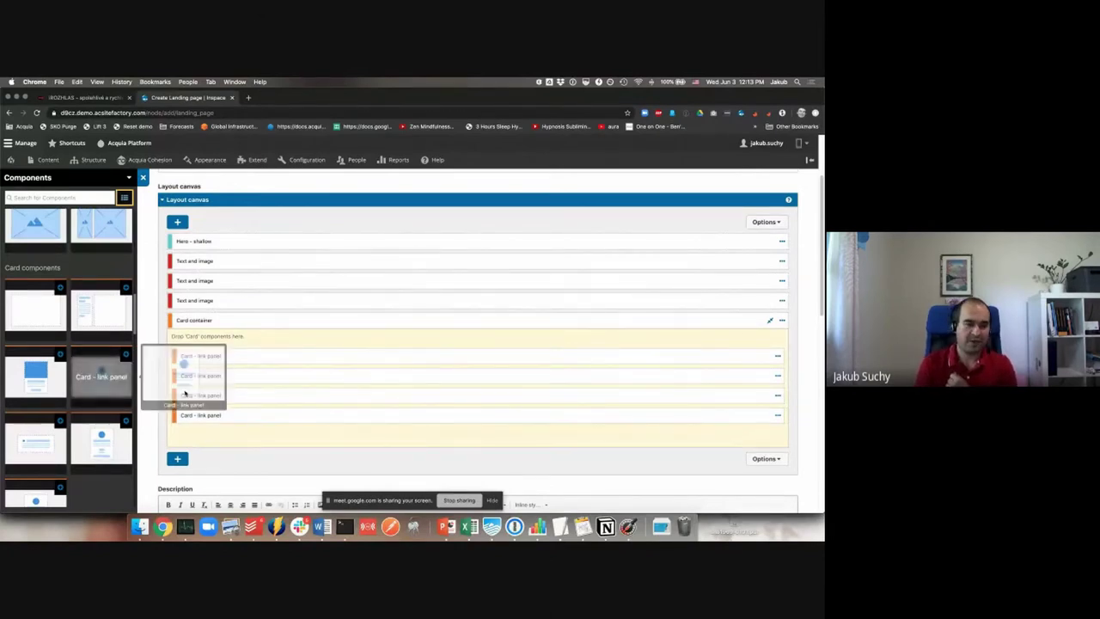
Step: Save the new landing page as a draft
scroll(184, 388, down, 1)
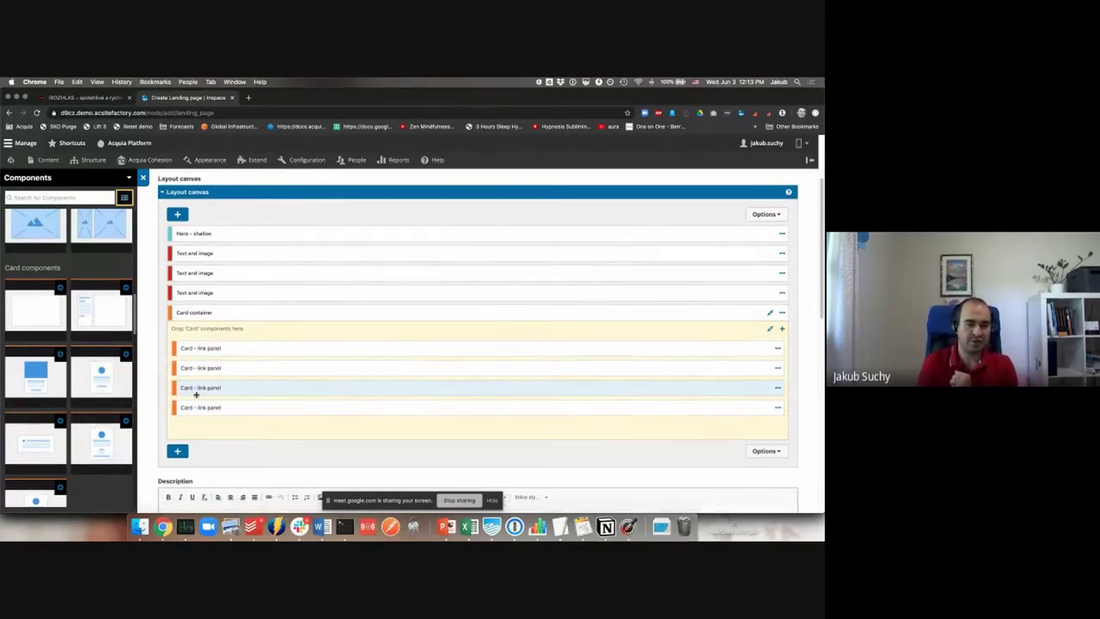
scroll(198, 404, down, 10)
click(177, 458)
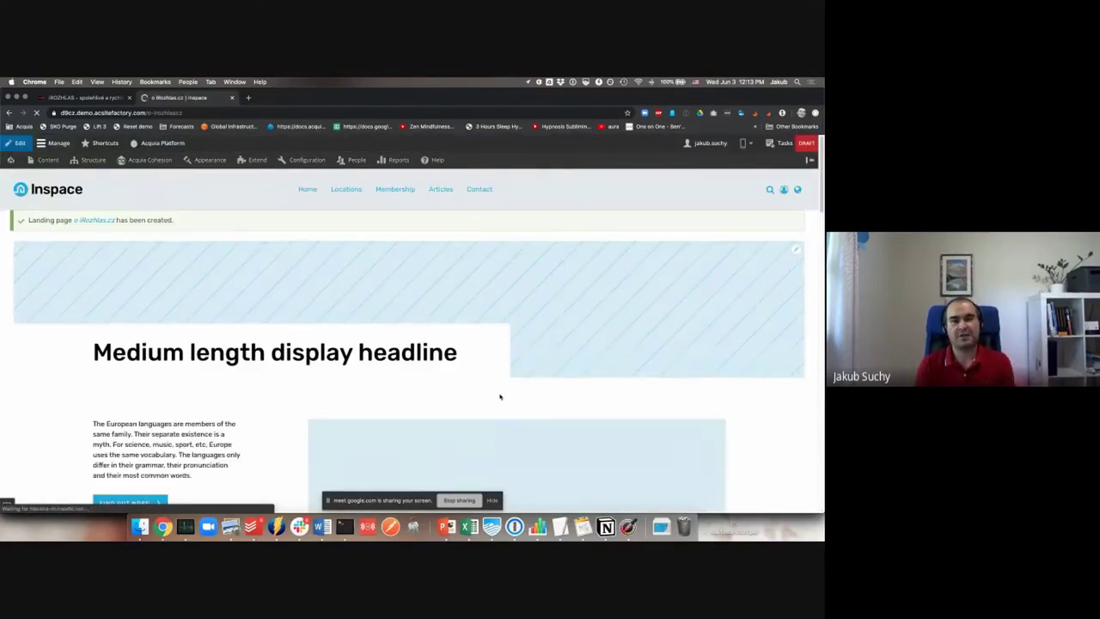
Step: Review the saved landing page from the hero headline through the text and image sections to the card grid
scroll(385, 315, down, 3)
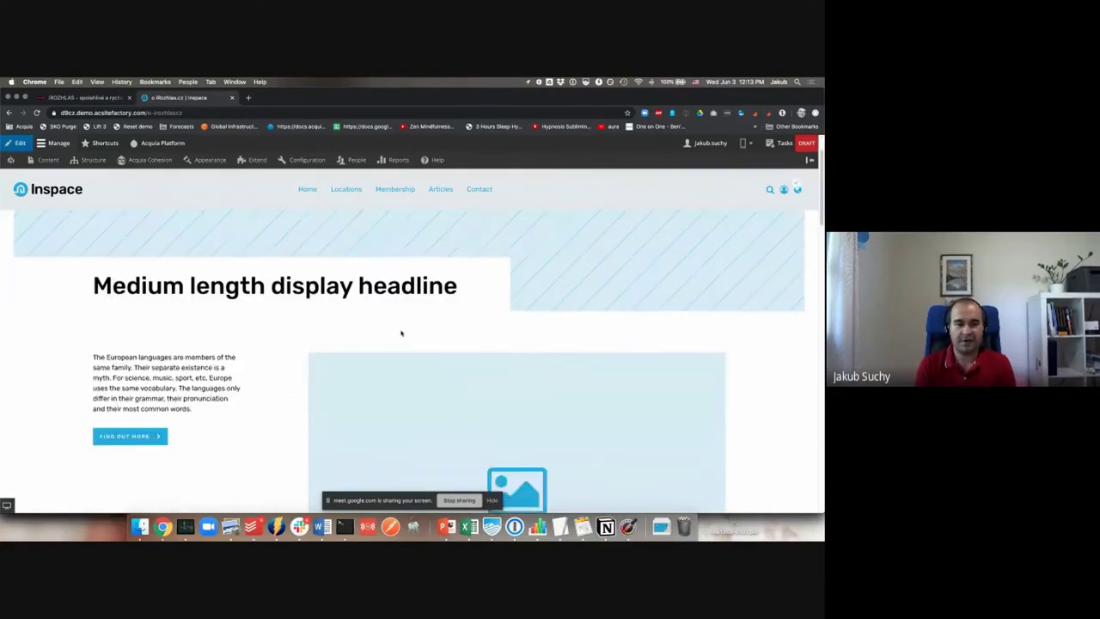
scroll(383, 340, down, 1)
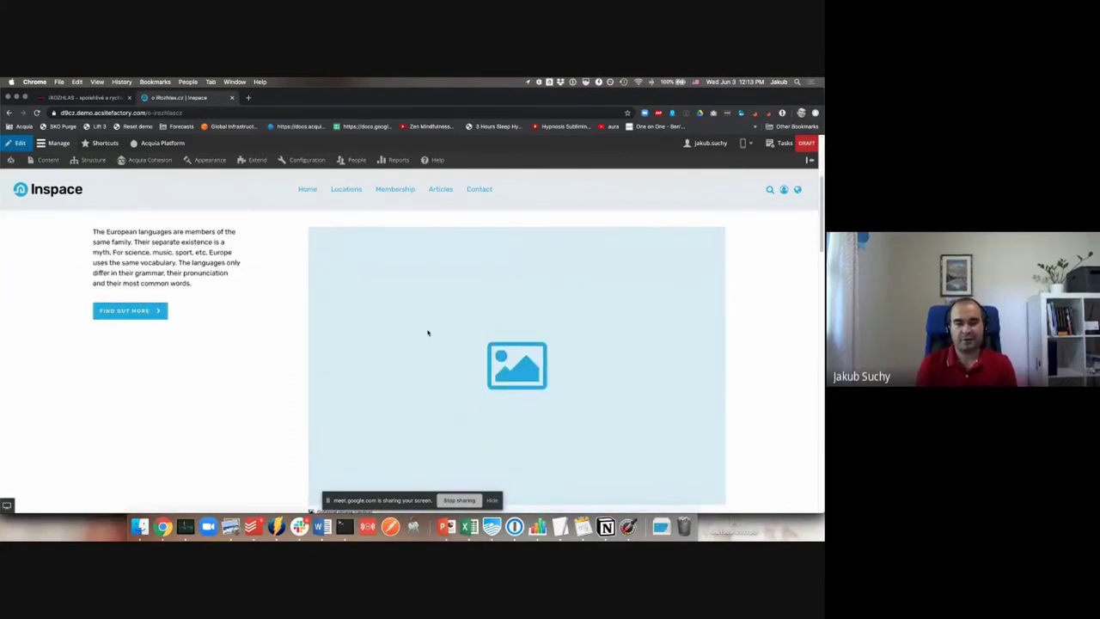
scroll(426, 339, down, 6)
scroll(420, 348, up, 4)
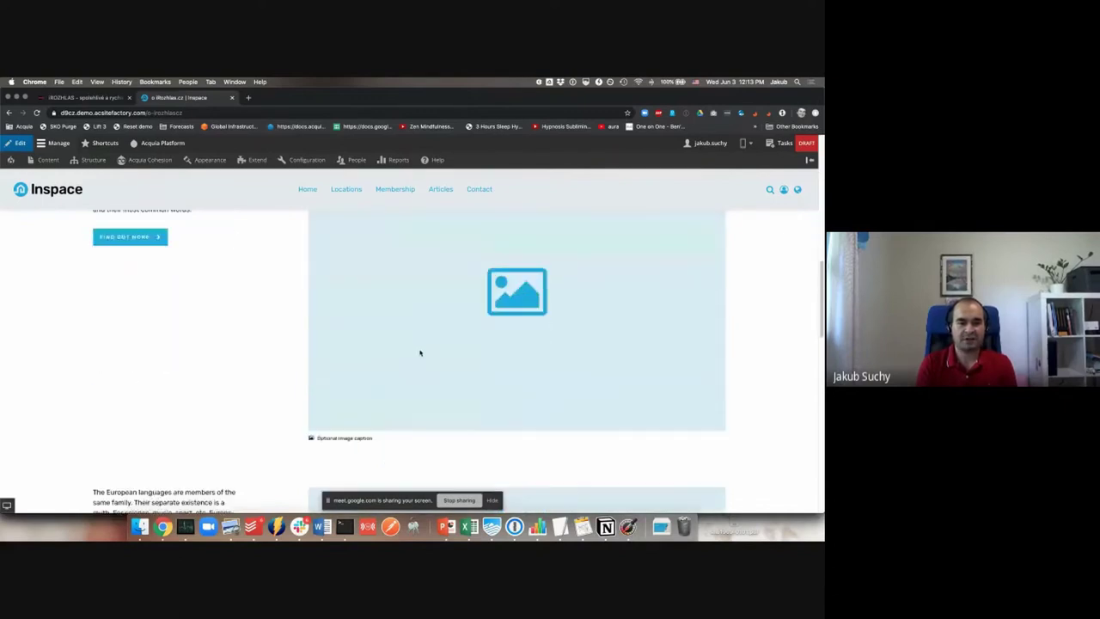
scroll(420, 352, down, 10)
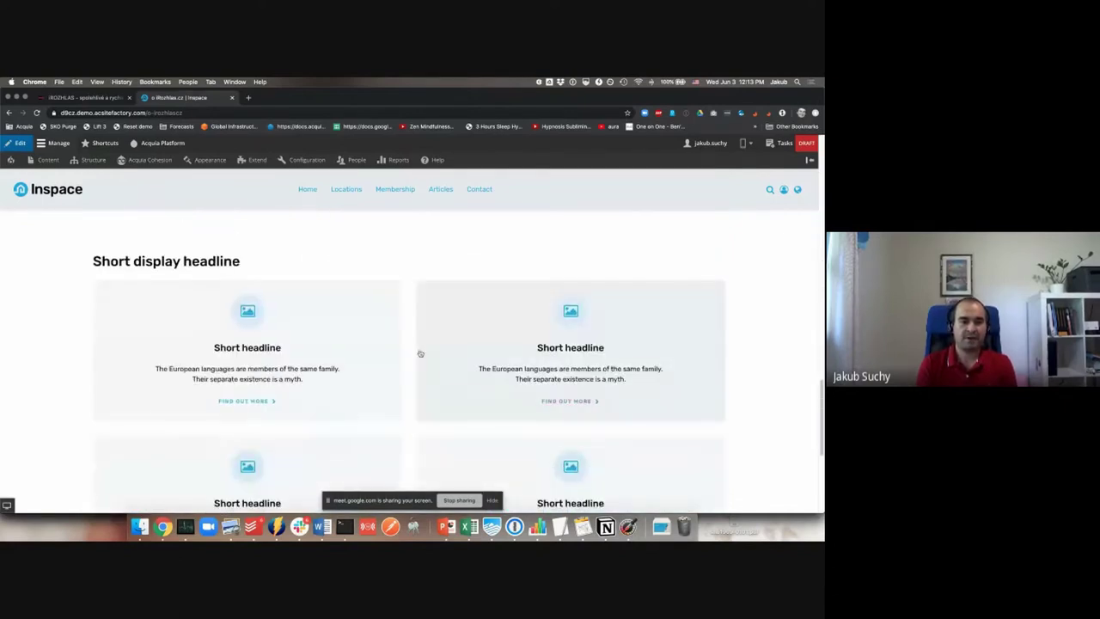
drag(137, 261, 284, 260)
click(317, 324)
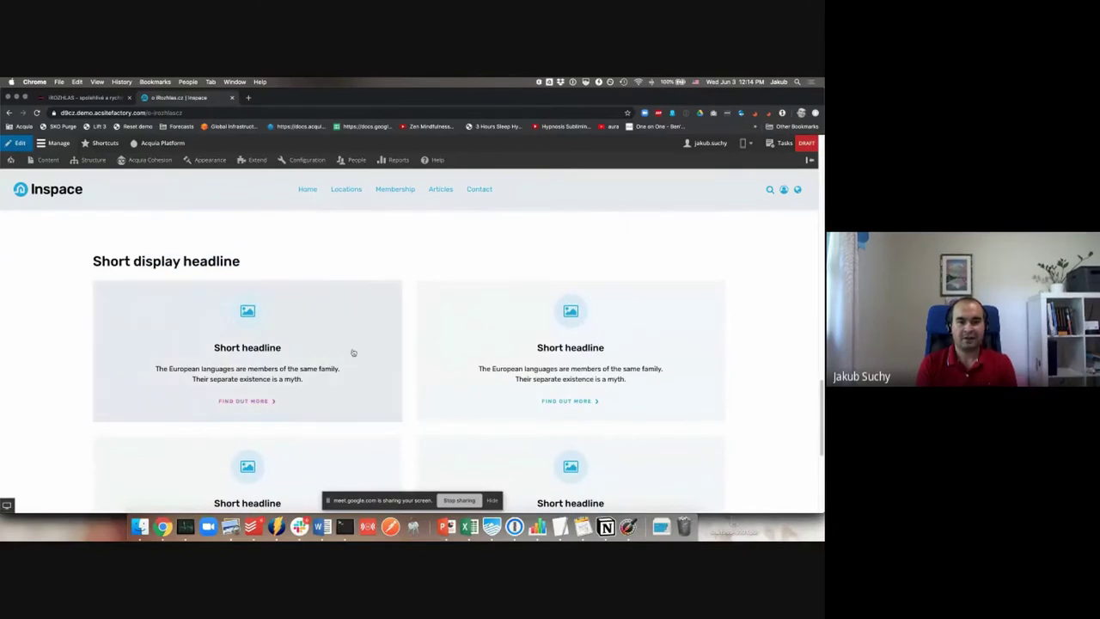
scroll(518, 341, down, 1)
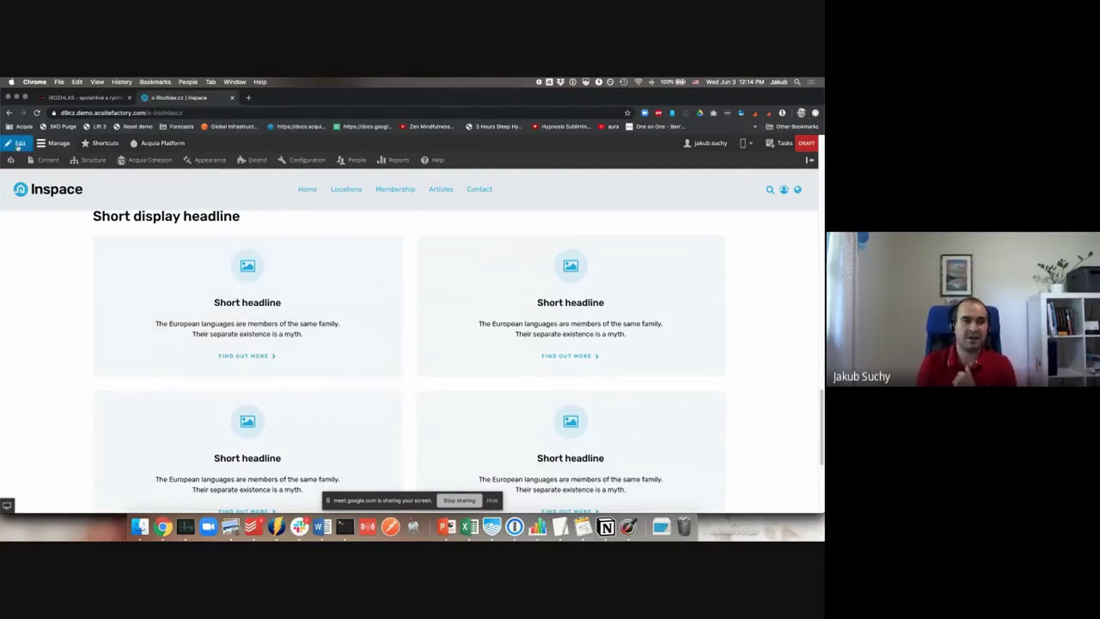
Step: Turn on in-page editing and open the second Text and image component for editing
click(17, 144)
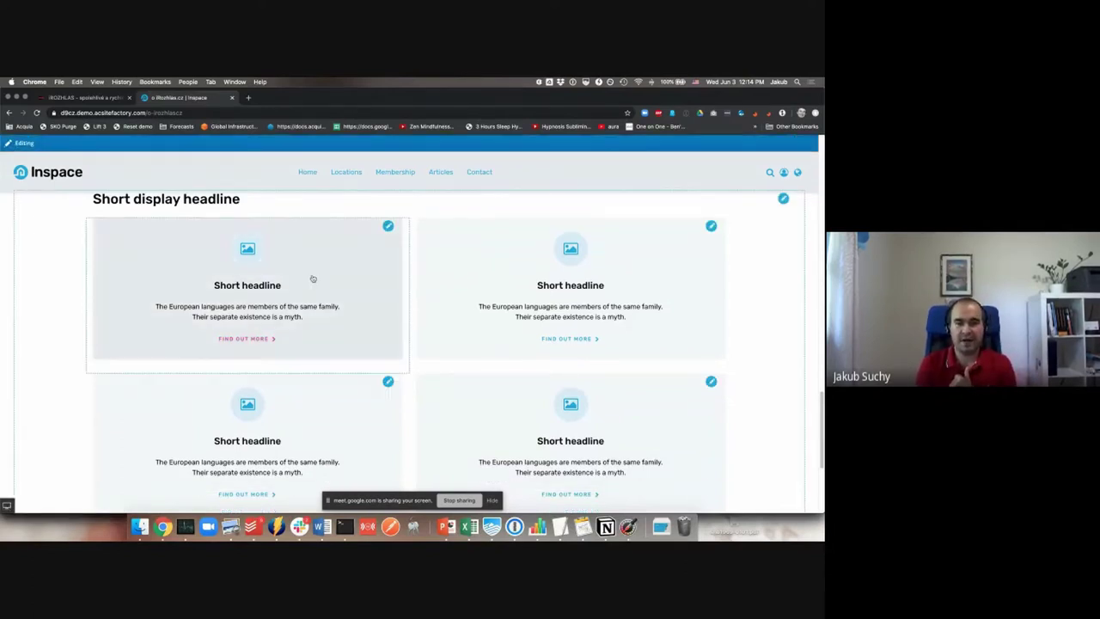
scroll(312, 278, up, 5)
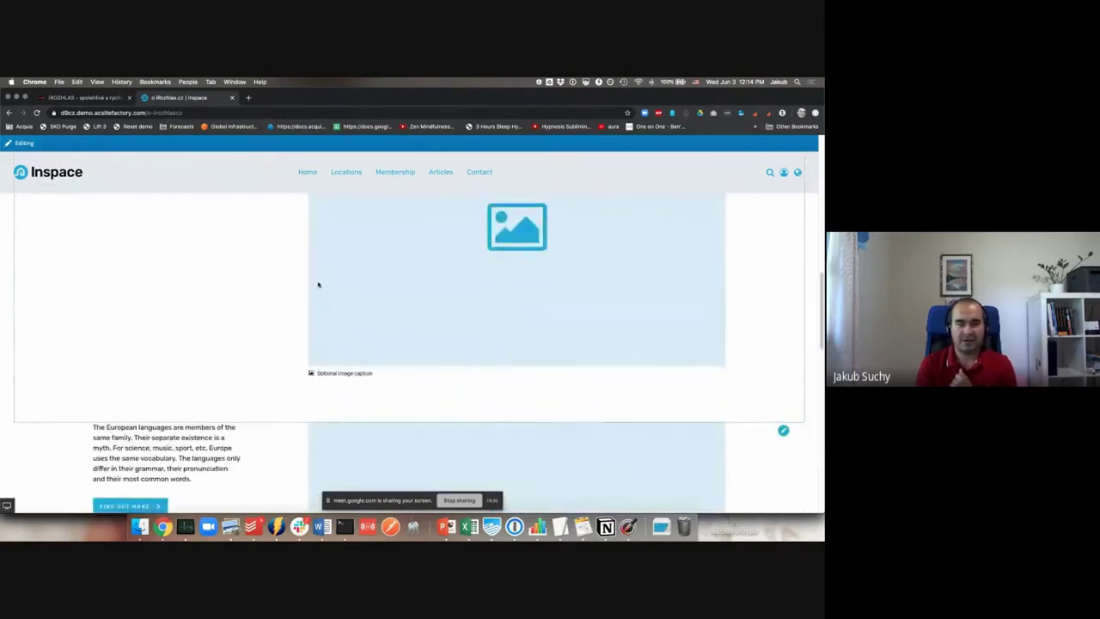
scroll(318, 284, up, 5)
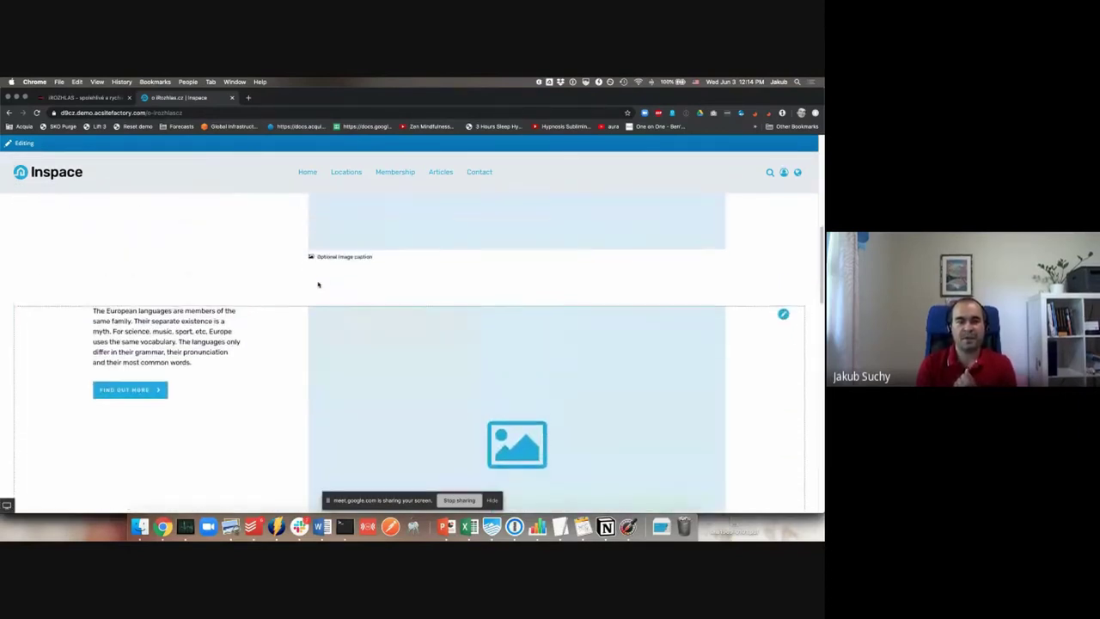
scroll(419, 318, down, 1)
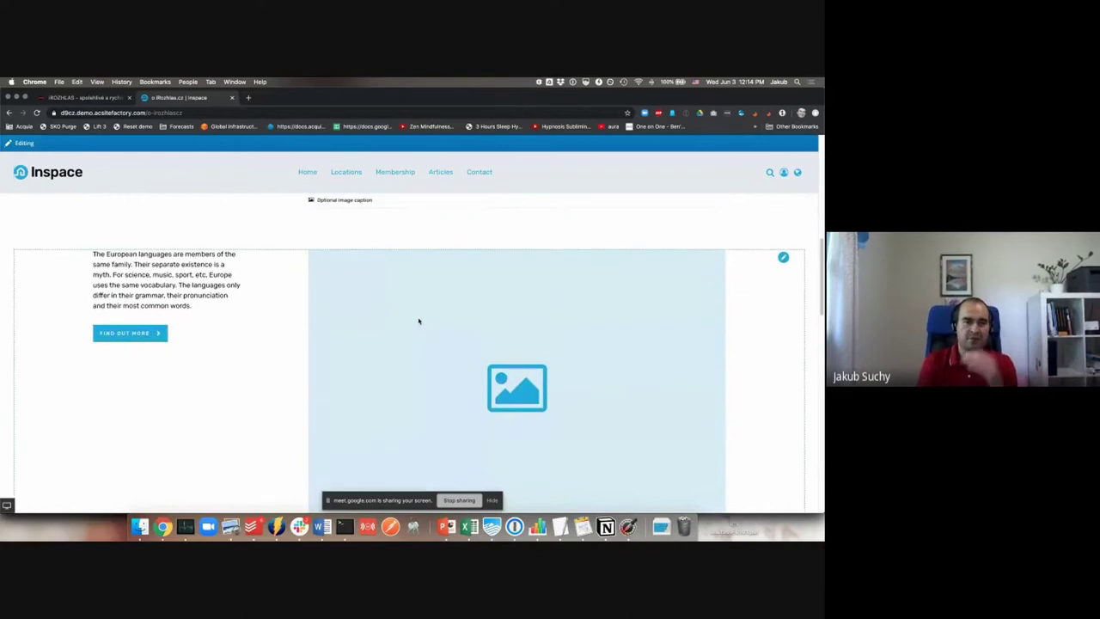
scroll(470, 335, down, 1)
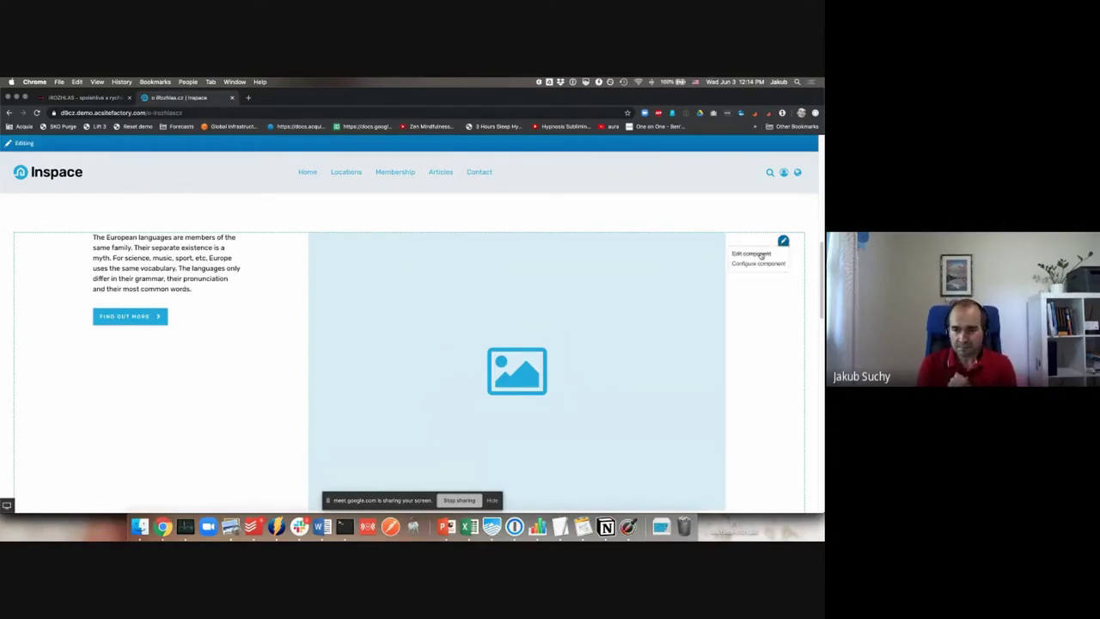
click(754, 260)
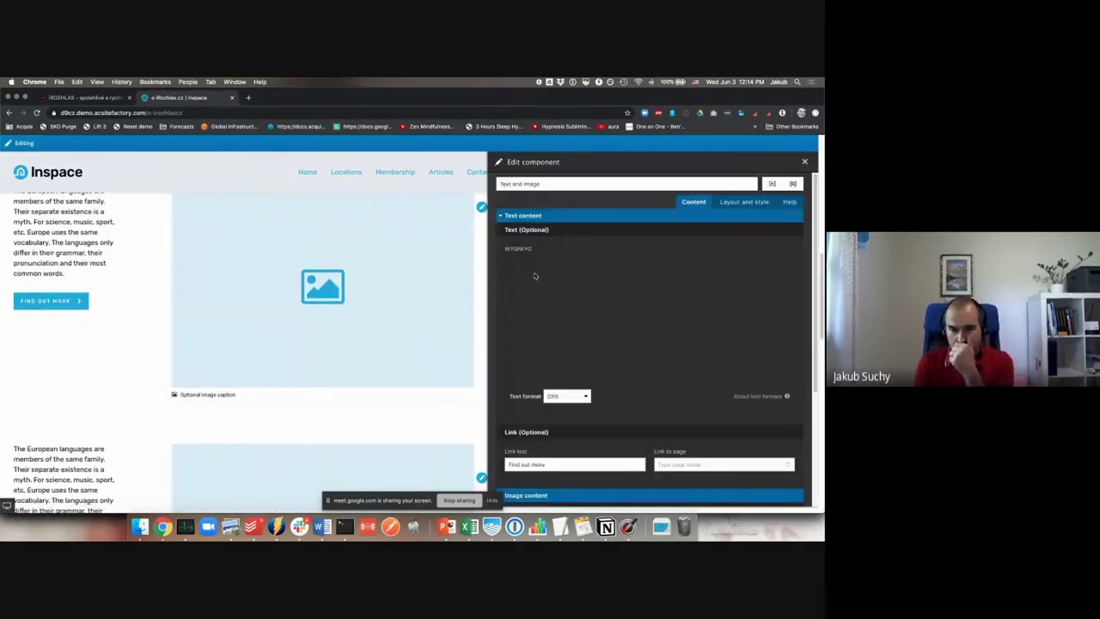
Step: Replace the component's placeholder text with "O iRozhlas.cz a dalsi obsah"
click(509, 297)
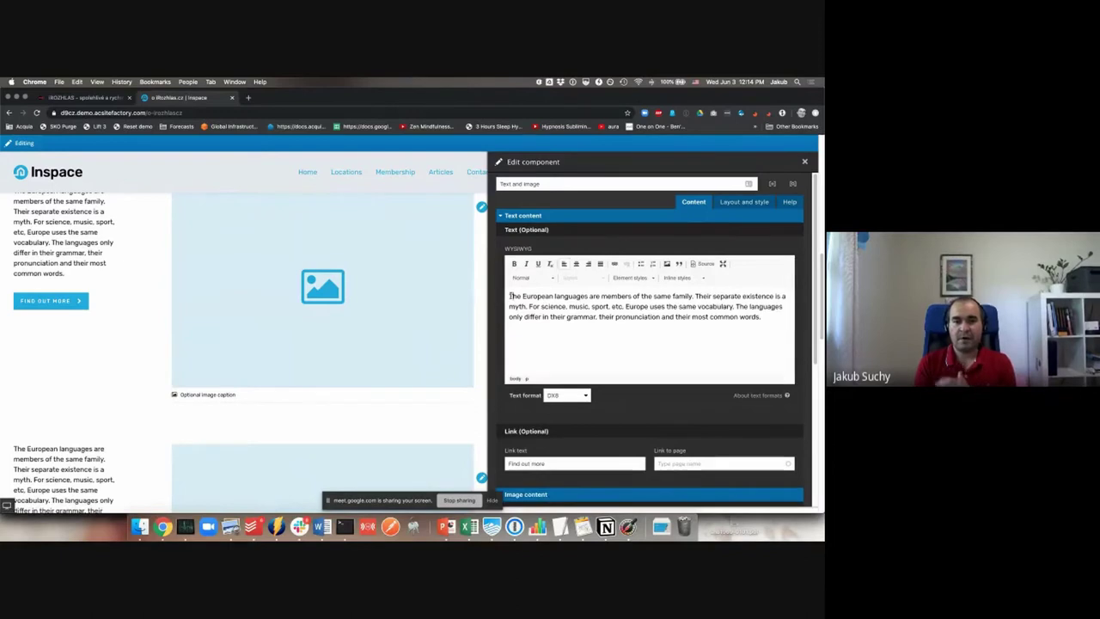
key(ctrl+a)
key(BackSpace)
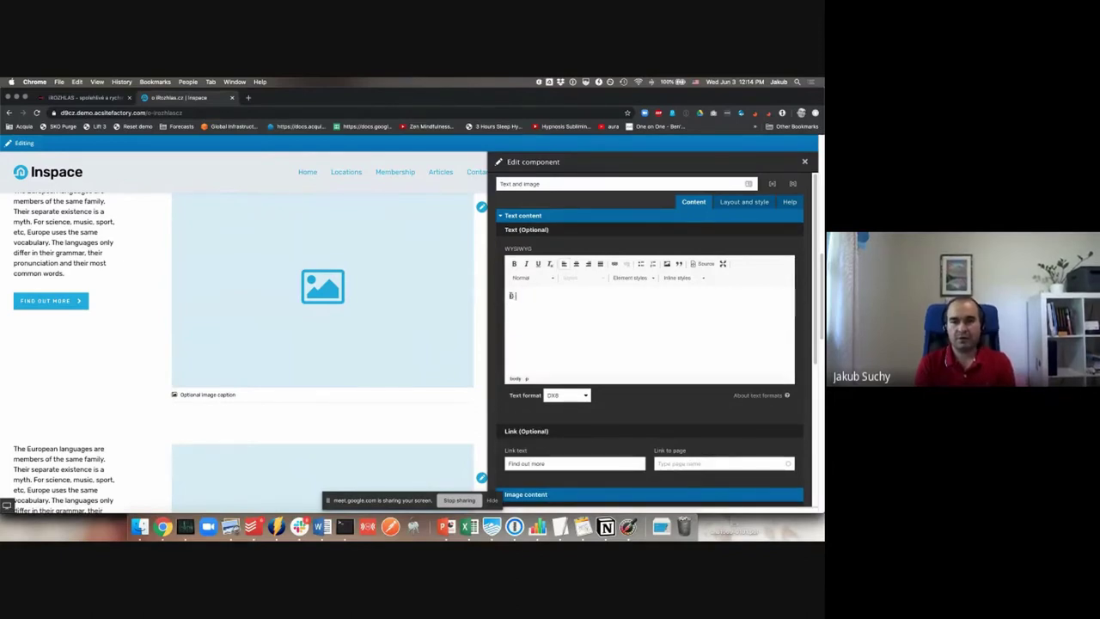
text(O iRozhlas.cz)
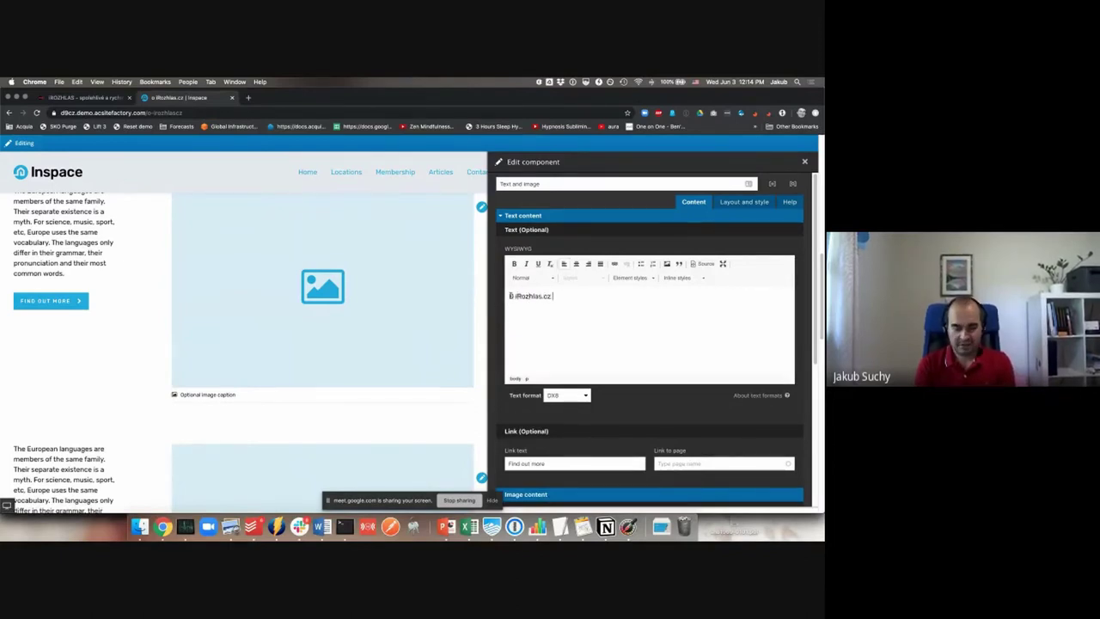
text( a dalsi obsah)
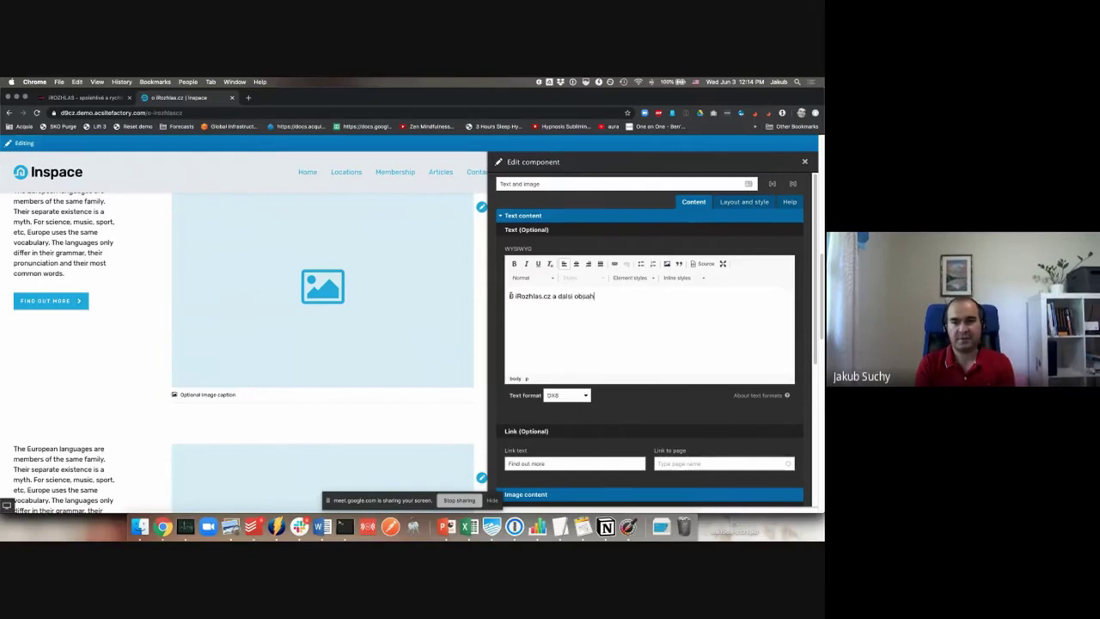
Step: Replace the component's placeholder image with the library photo of the mirrored Bean sculpture among skyscrapers and apply the changes
scroll(602, 355, down, 3)
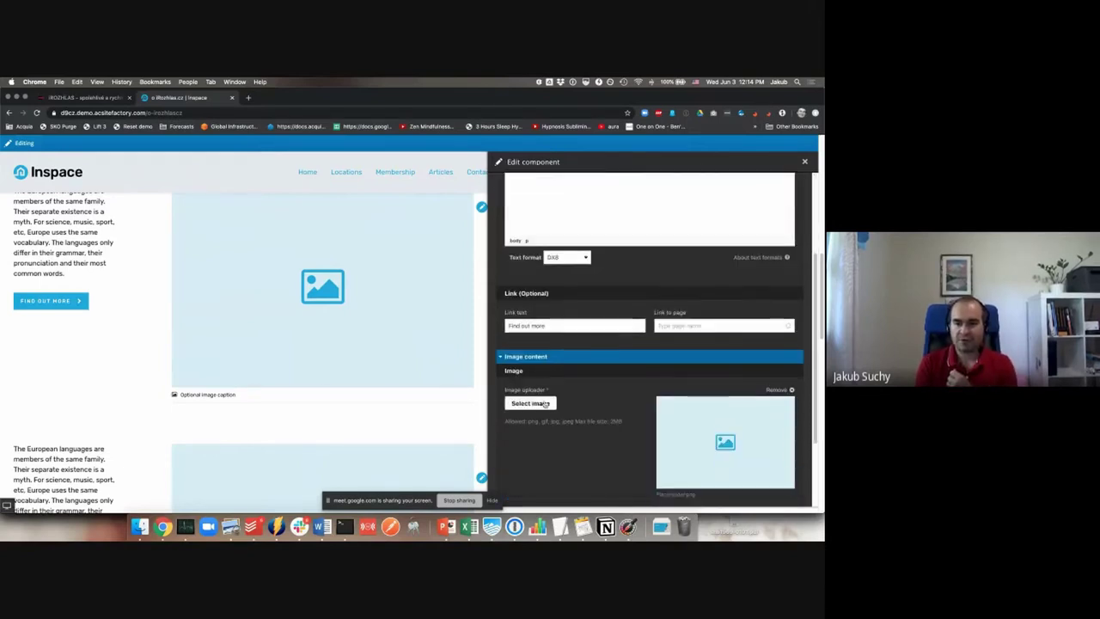
click(553, 404)
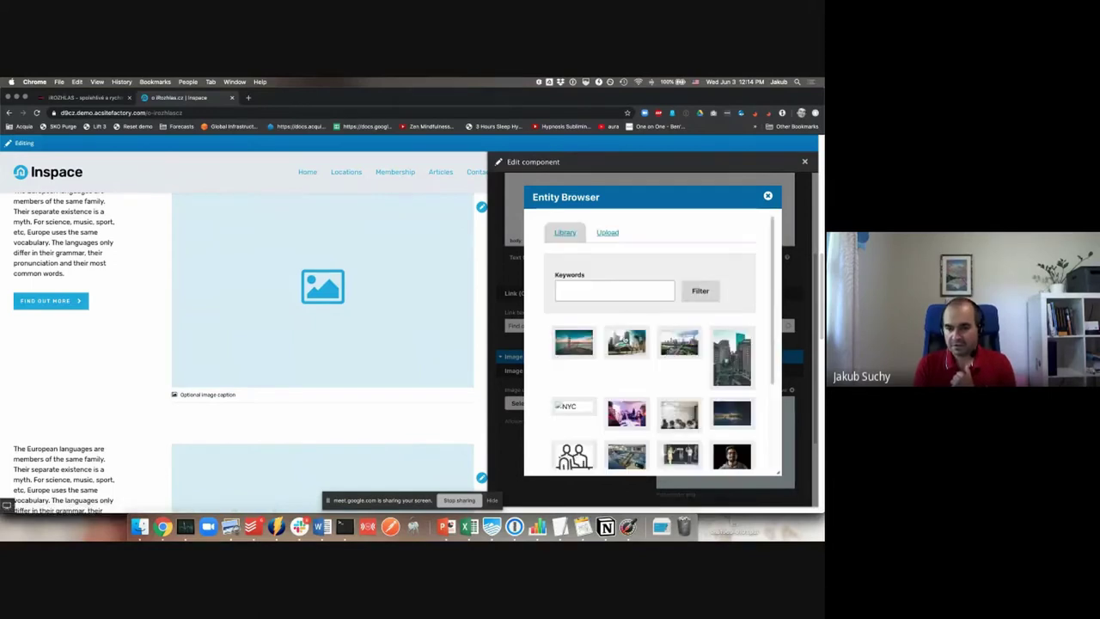
scroll(619, 382, down, 3)
click(564, 436)
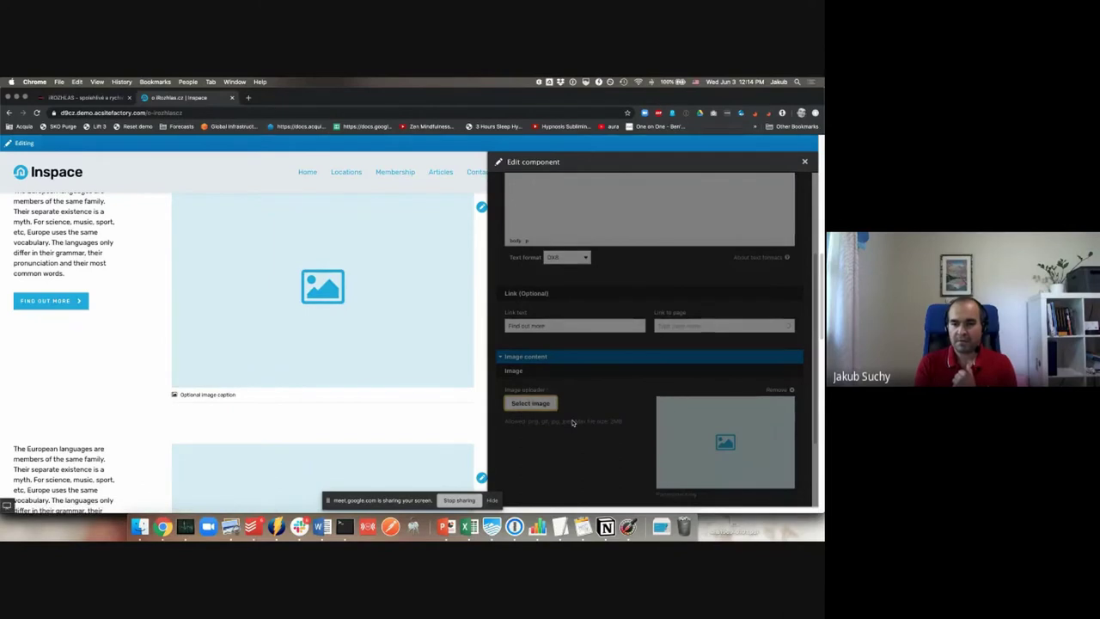
scroll(571, 419, down, 2)
click(787, 493)
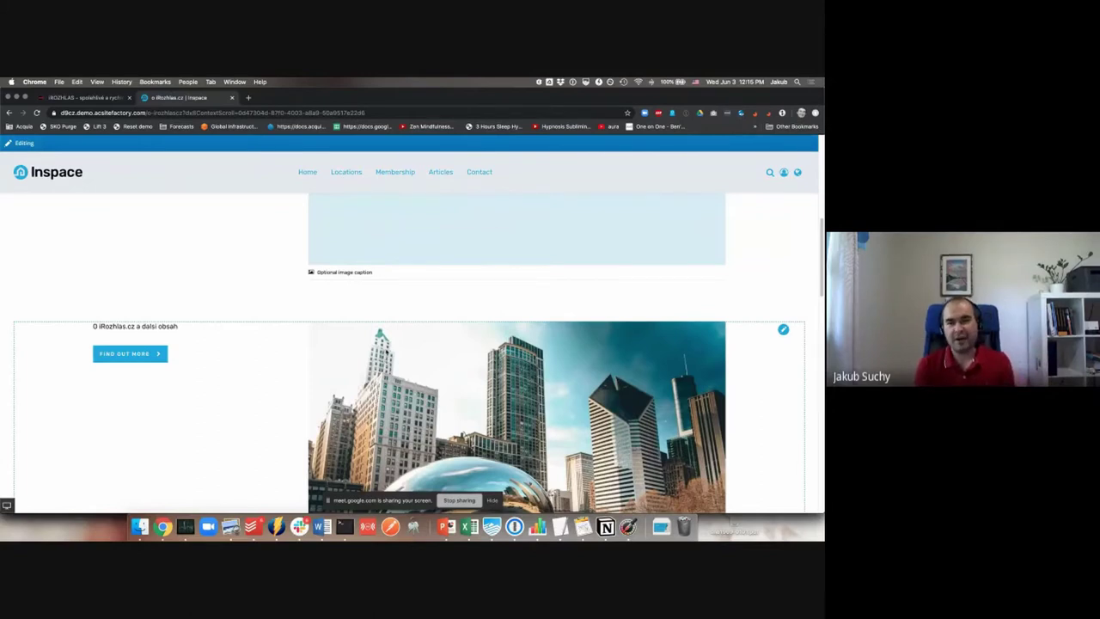
Step: Set the image position of the "O iRozhlas.cz a dalsi obsah" component to "Image left of text" and apply it
scroll(386, 352, up, 5)
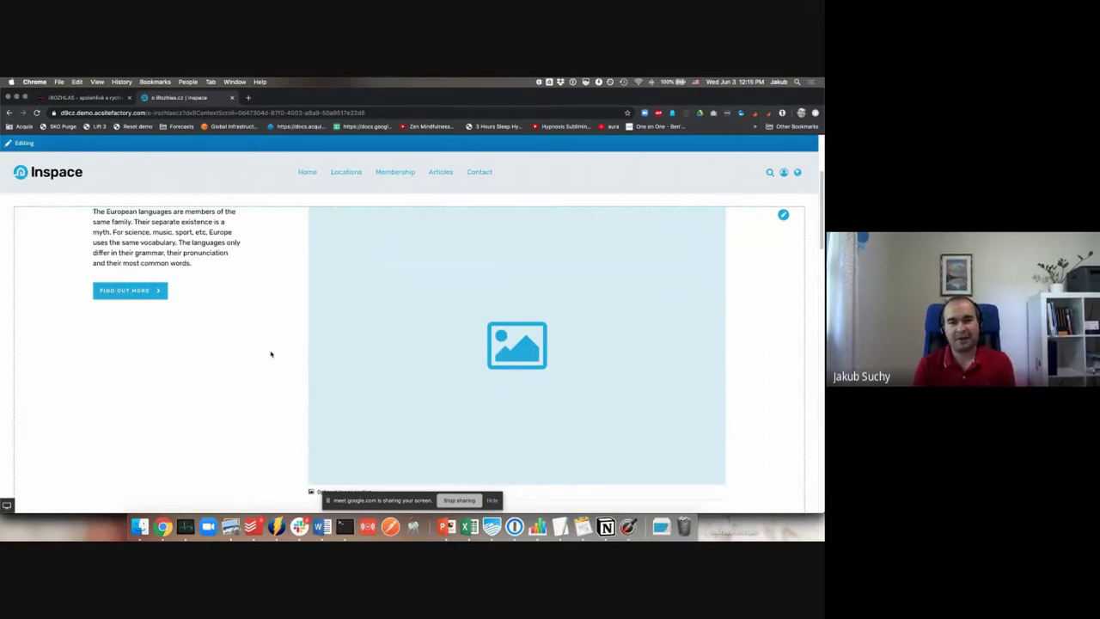
scroll(377, 375, down, 5)
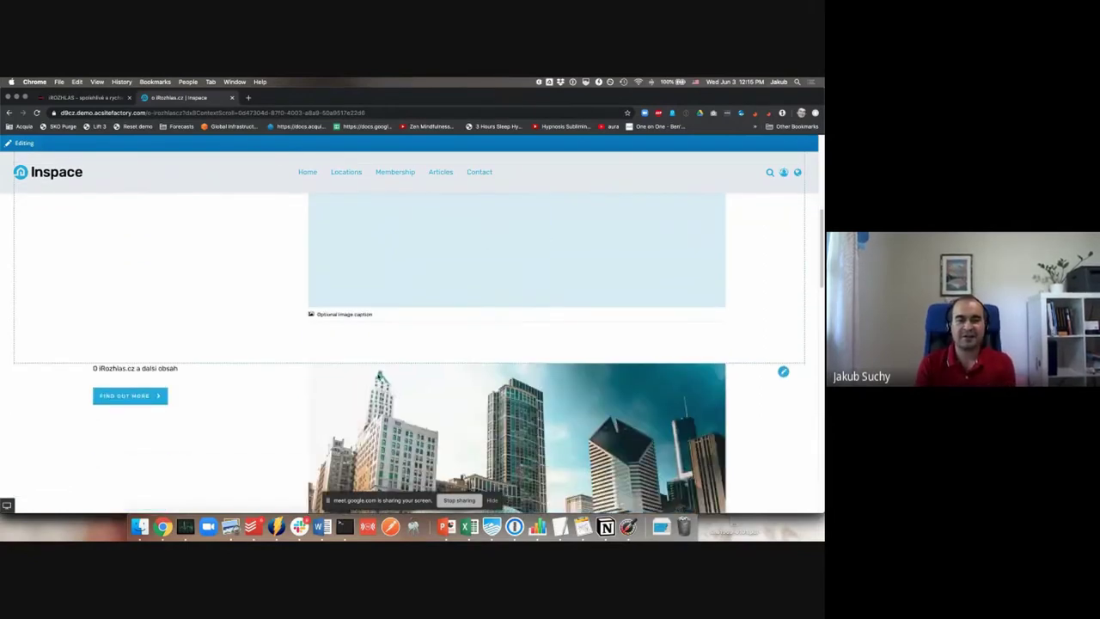
scroll(376, 379, down, 2)
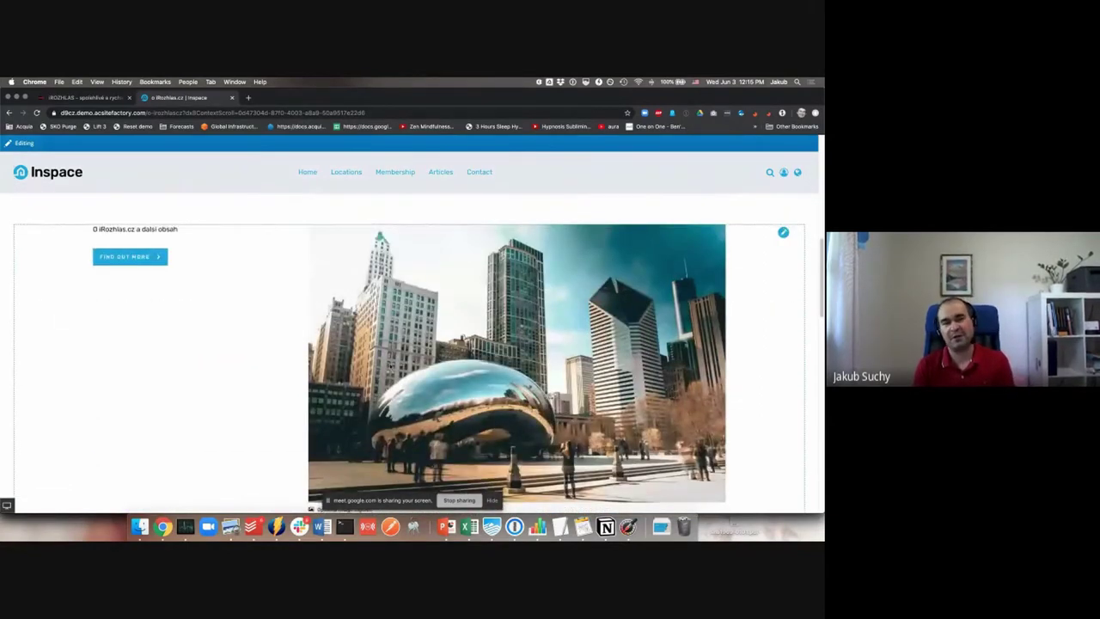
scroll(709, 291, up, 3)
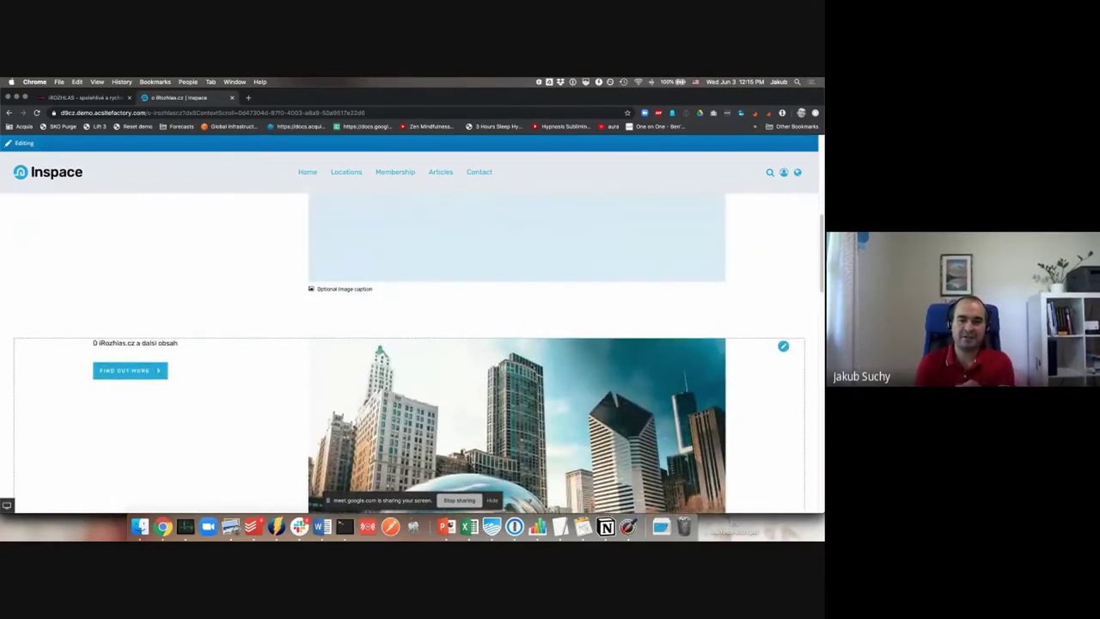
scroll(515, 361, down, 3)
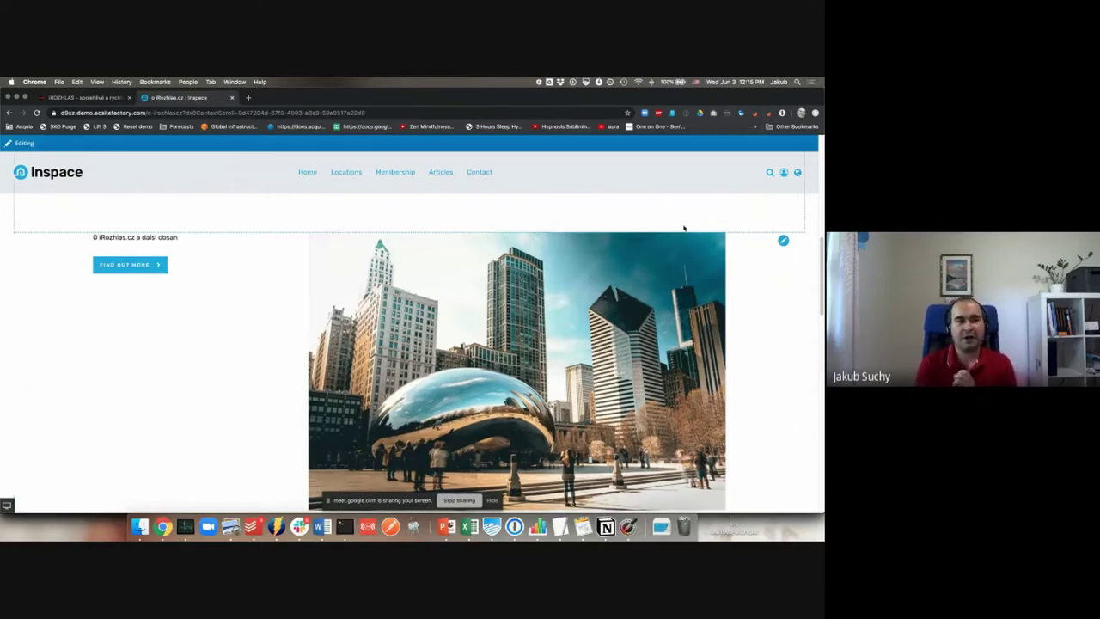
click(783, 240)
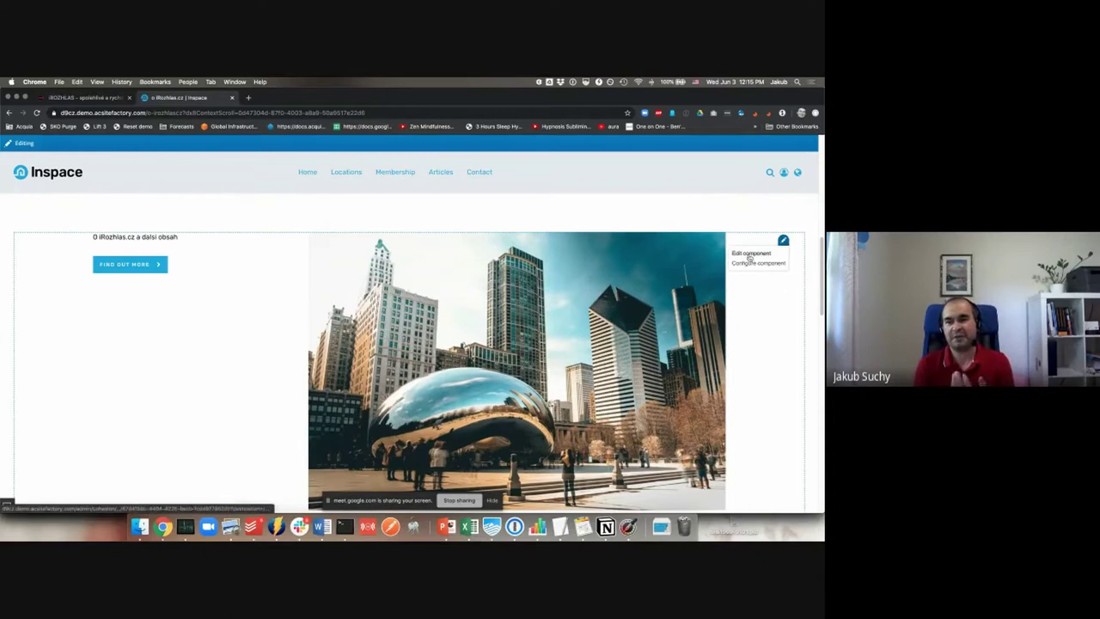
click(750, 254)
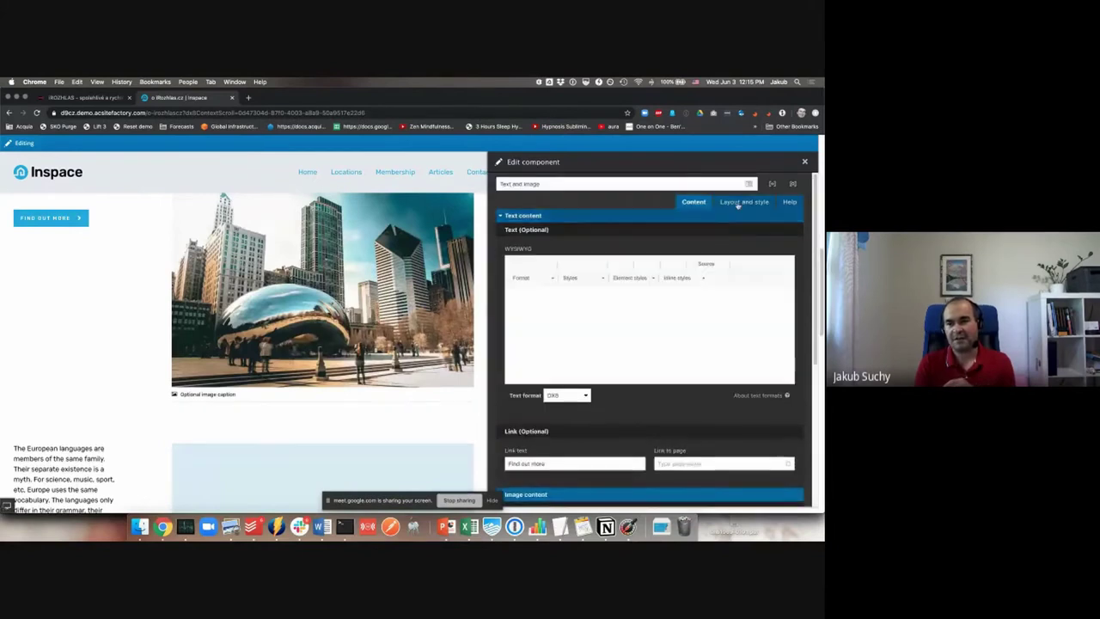
click(744, 201)
click(563, 249)
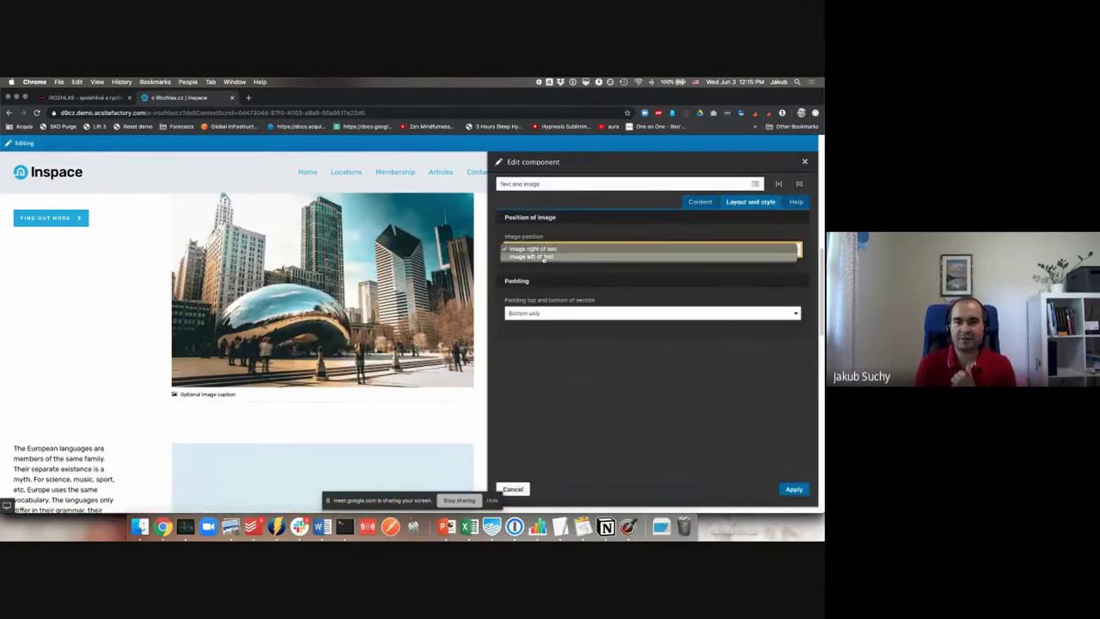
click(541, 256)
click(793, 489)
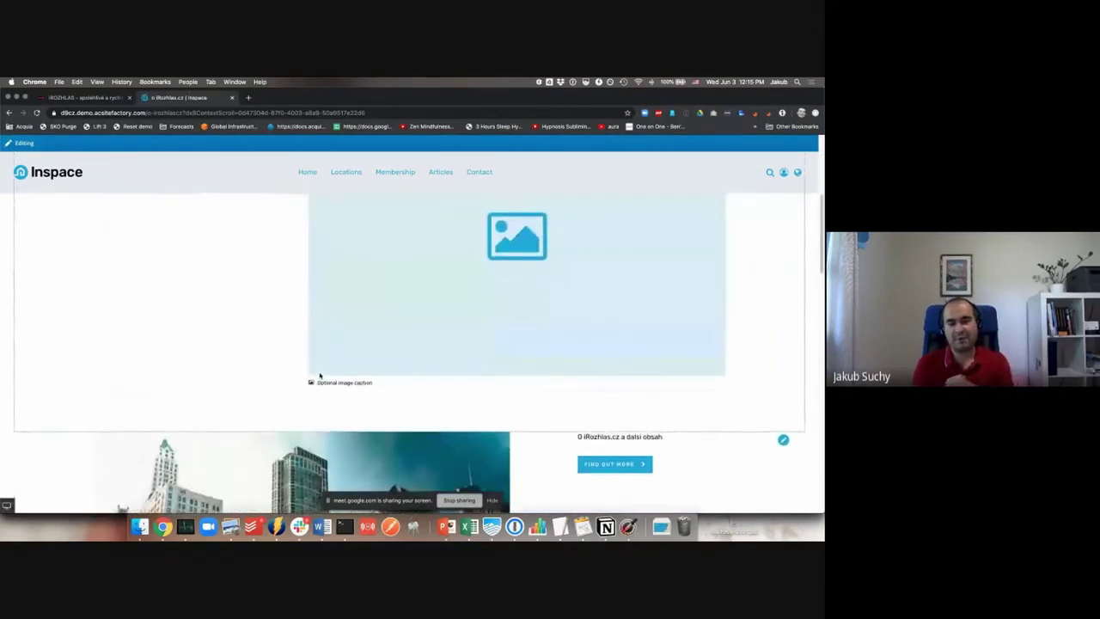
Step: Leave in-page editing and open the o iRozhlas.cz landing page in its full content edit form
scroll(320, 375, up, 3)
scroll(319, 375, up, 1)
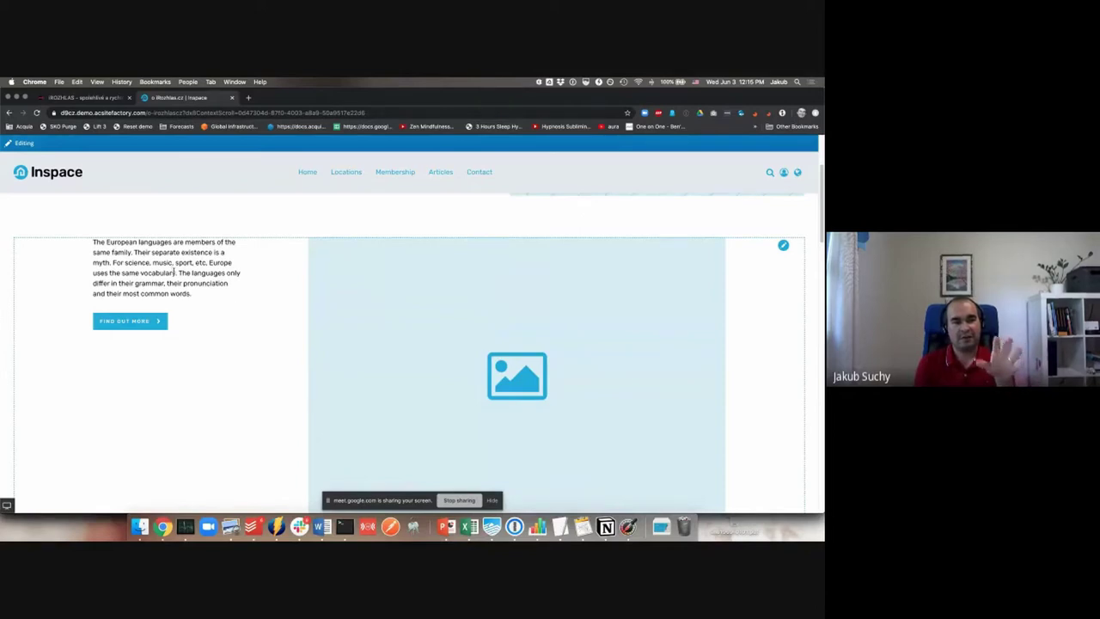
scroll(232, 305, down, 10)
scroll(307, 369, down, 10)
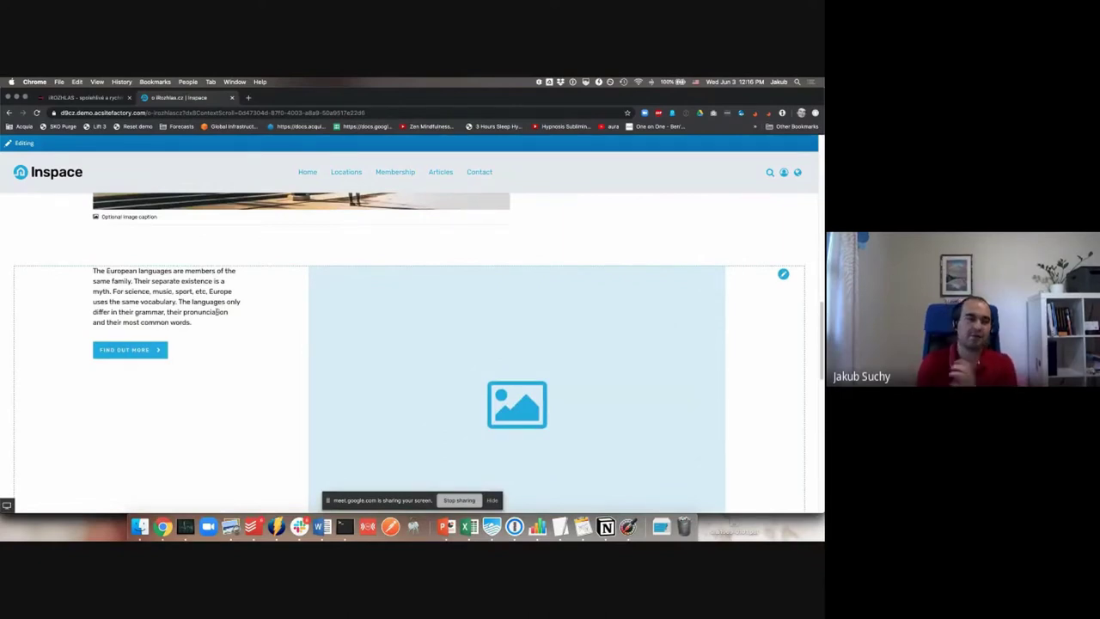
scroll(257, 315, down, 10)
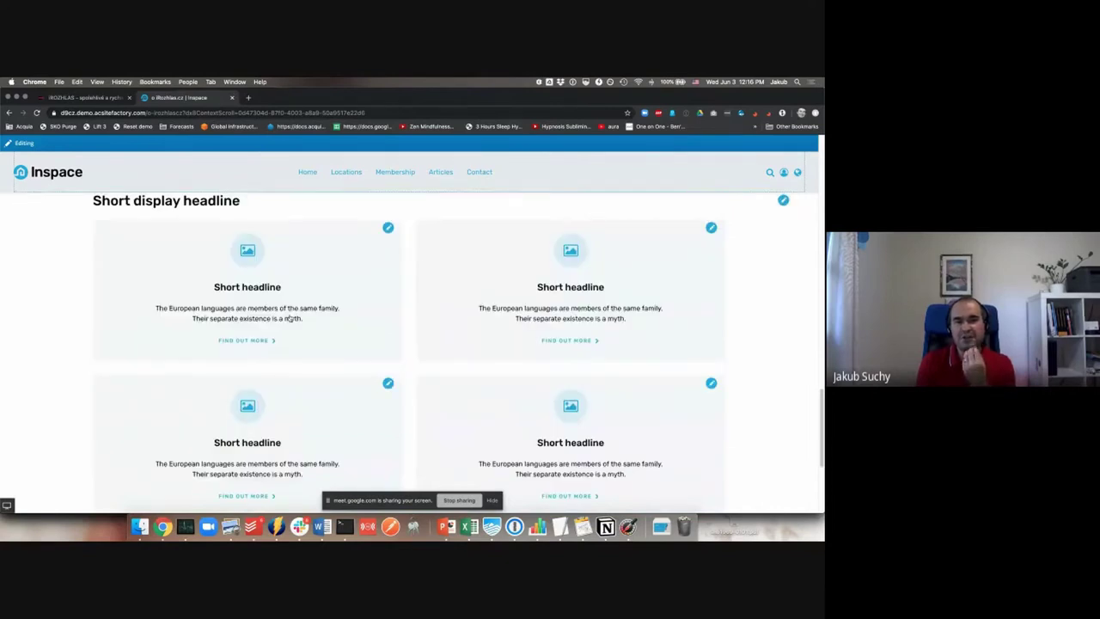
scroll(289, 318, up, 1)
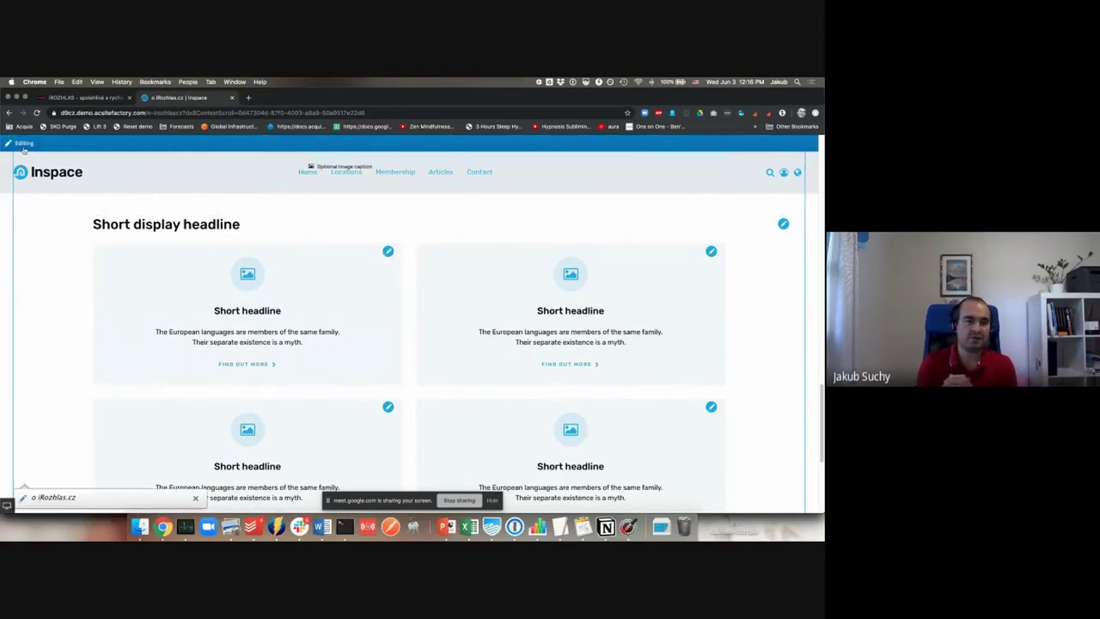
click(20, 142)
click(780, 143)
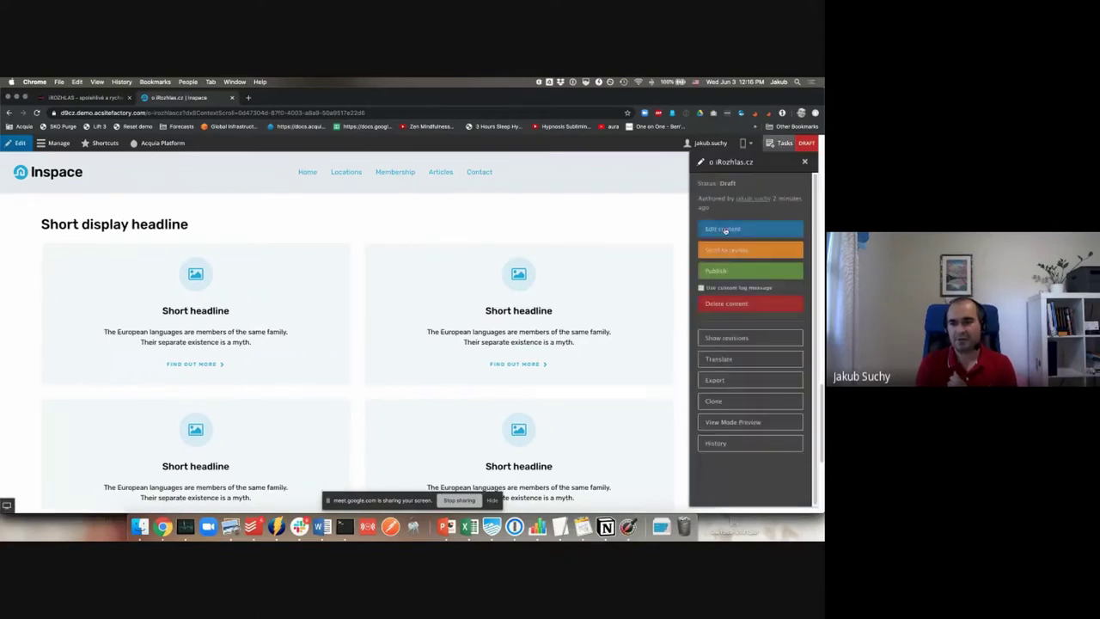
click(749, 229)
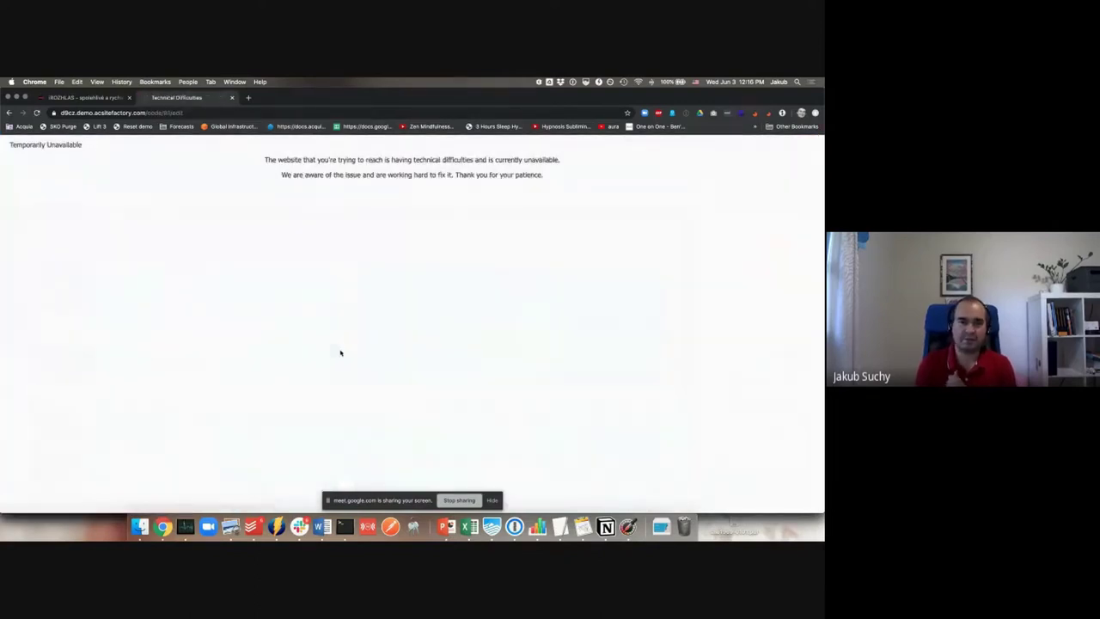
click(8, 114)
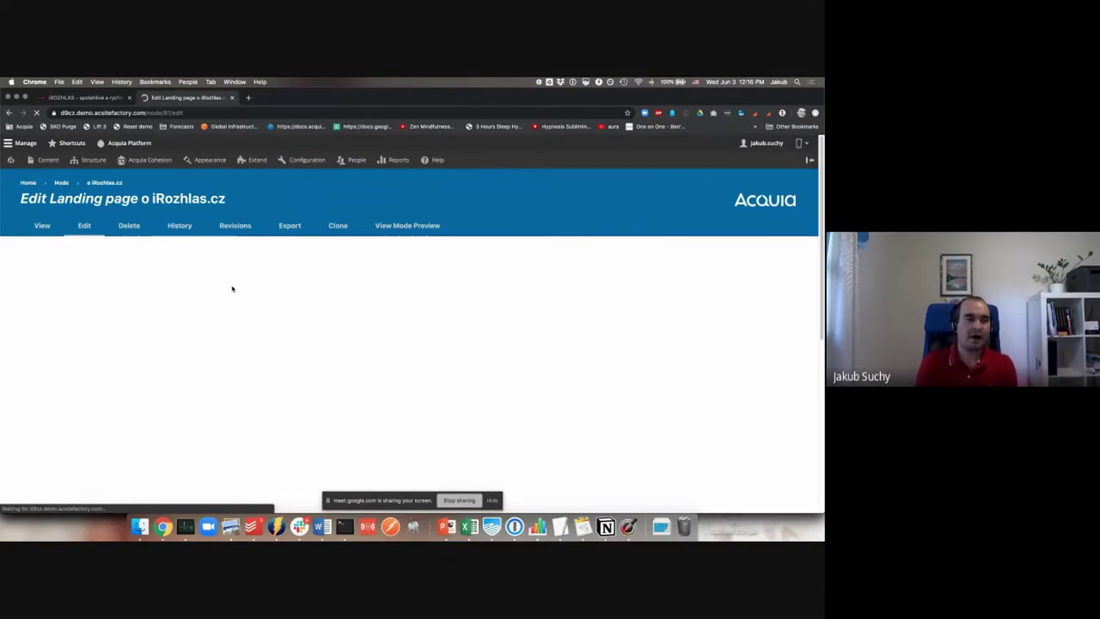
Step: Delete the fourth "Card - link panel" from the Card container and confirm the removal
scroll(231, 285, down, 5)
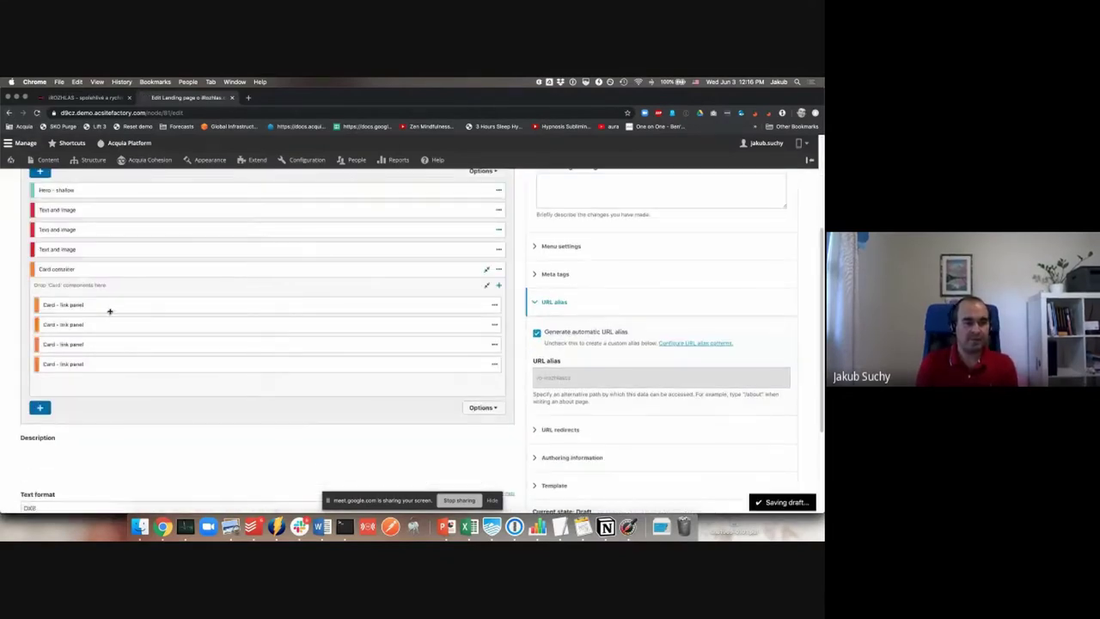
click(493, 366)
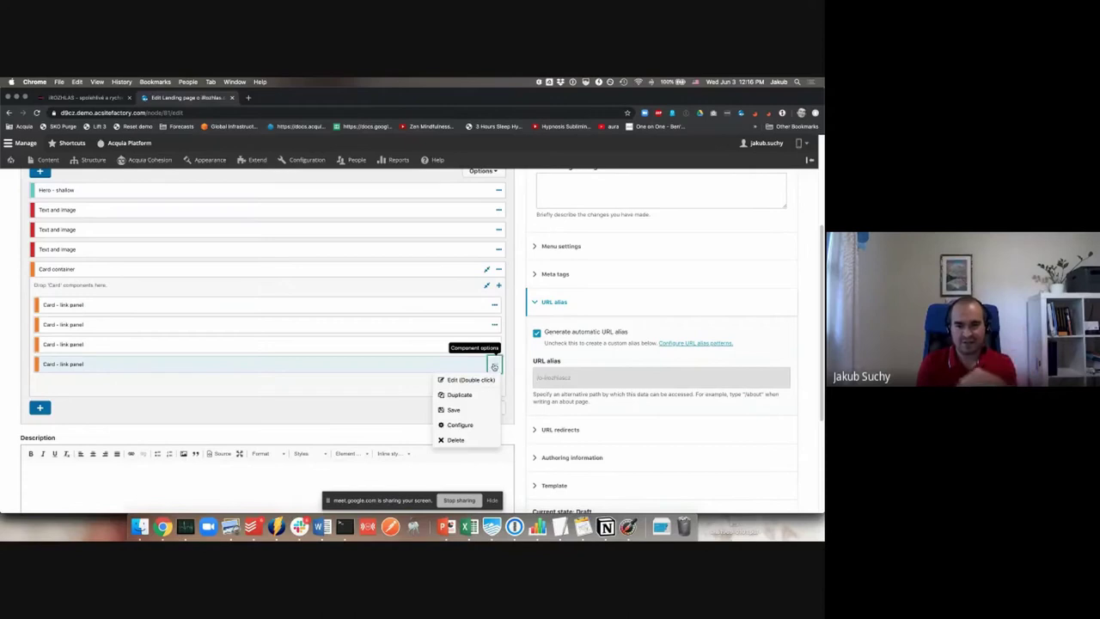
click(443, 437)
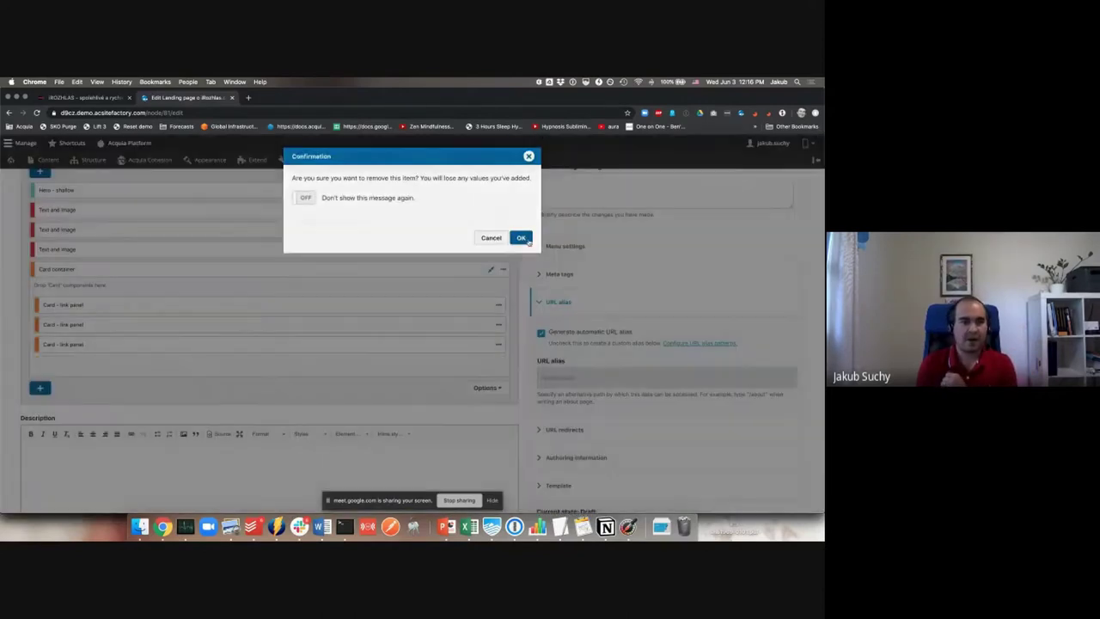
click(521, 235)
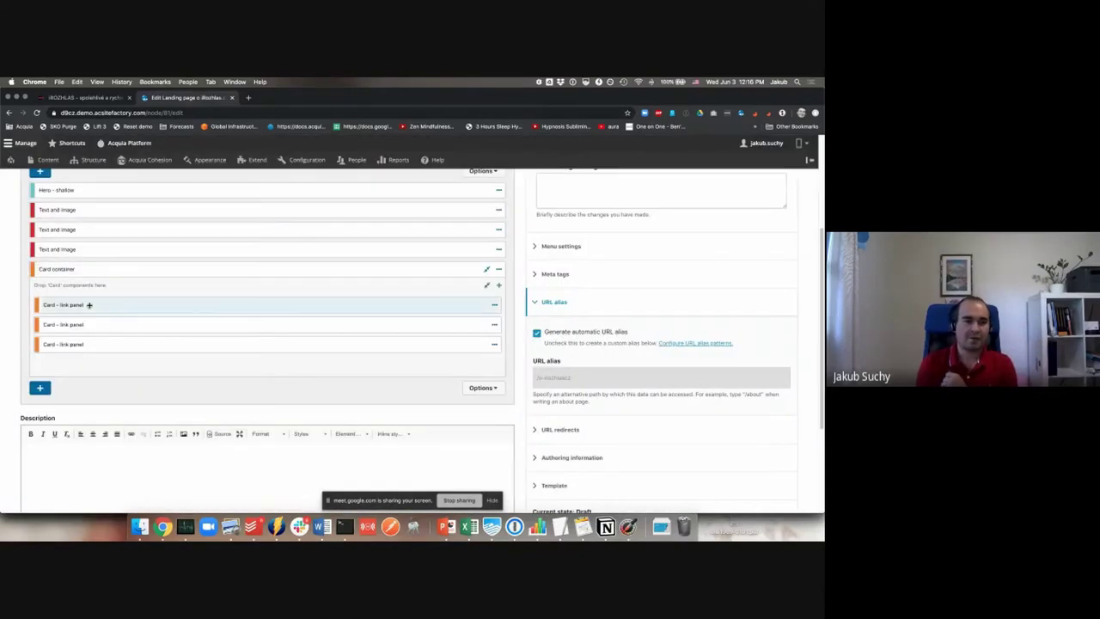
Step: Set the desktop card width of the first "Card - link panel" to 1/3 width and apply it
double_click(88, 304)
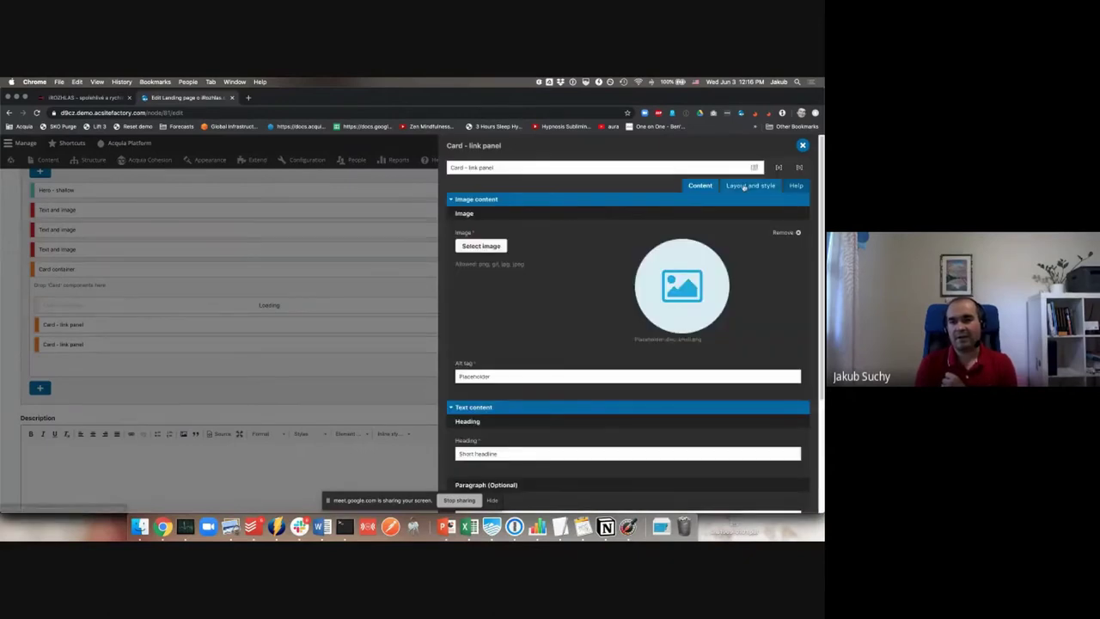
click(756, 185)
click(508, 234)
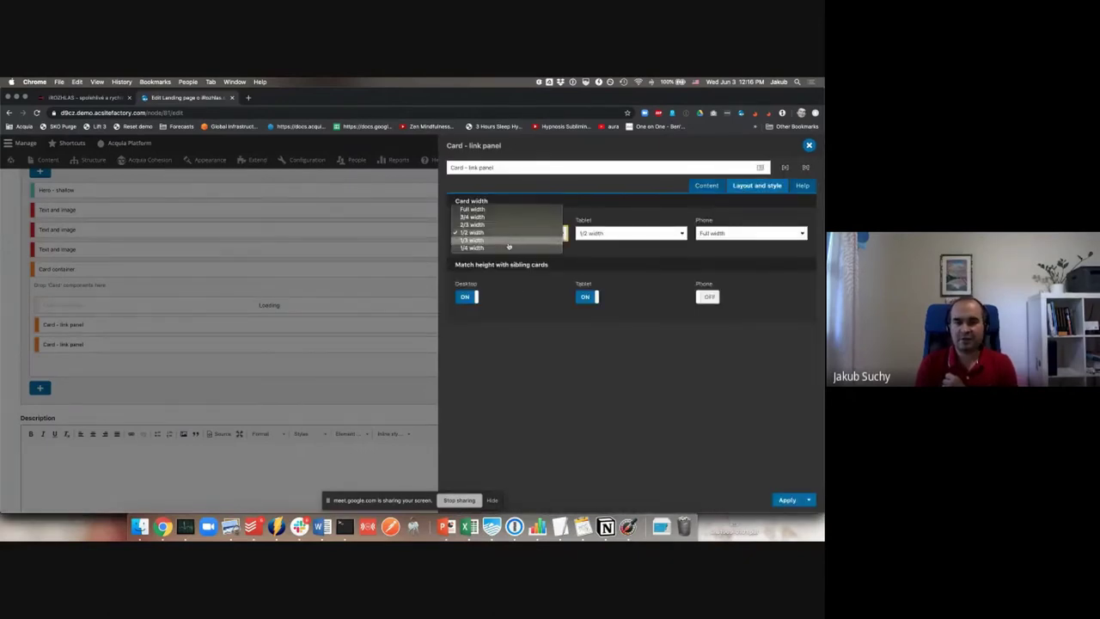
click(496, 242)
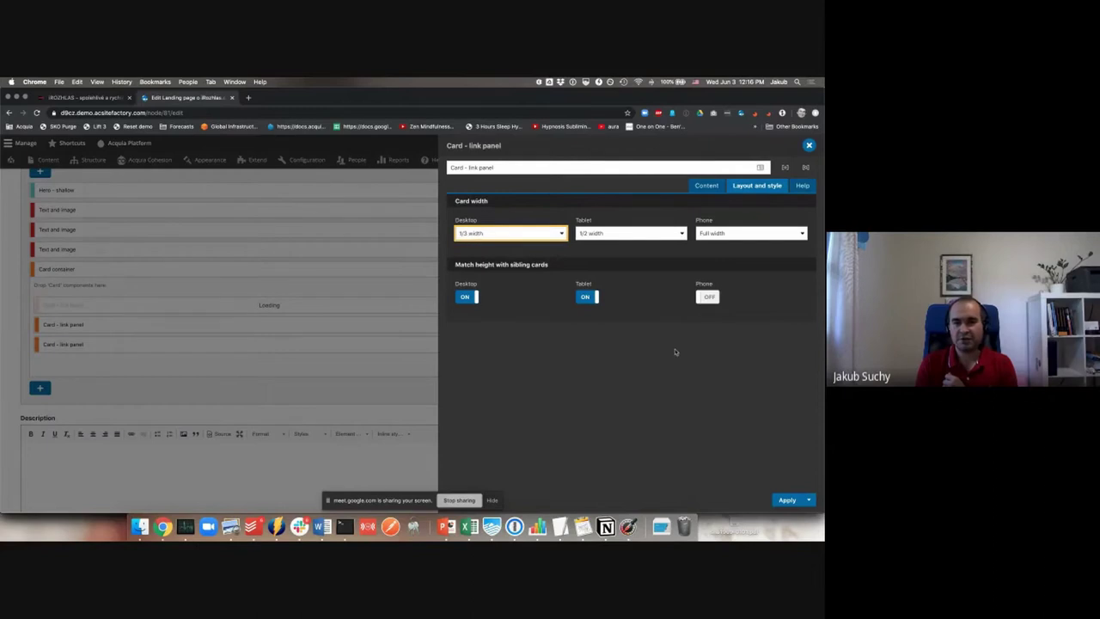
click(783, 499)
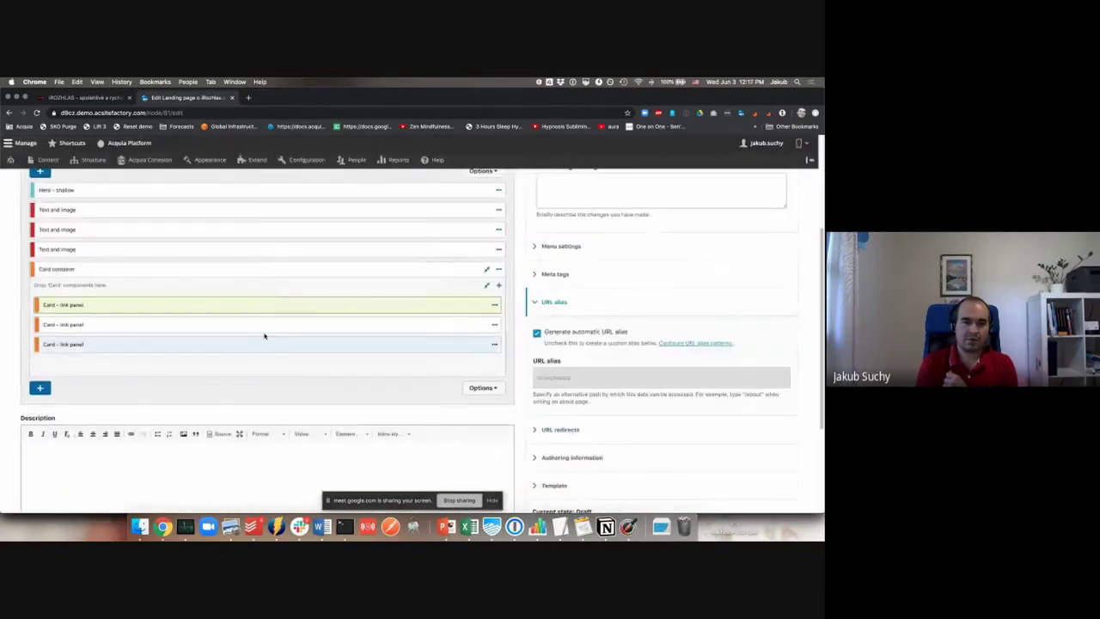
Step: Set the second "Card - link panel" to 1/3 width on desktop and apply the change
double_click(268, 330)
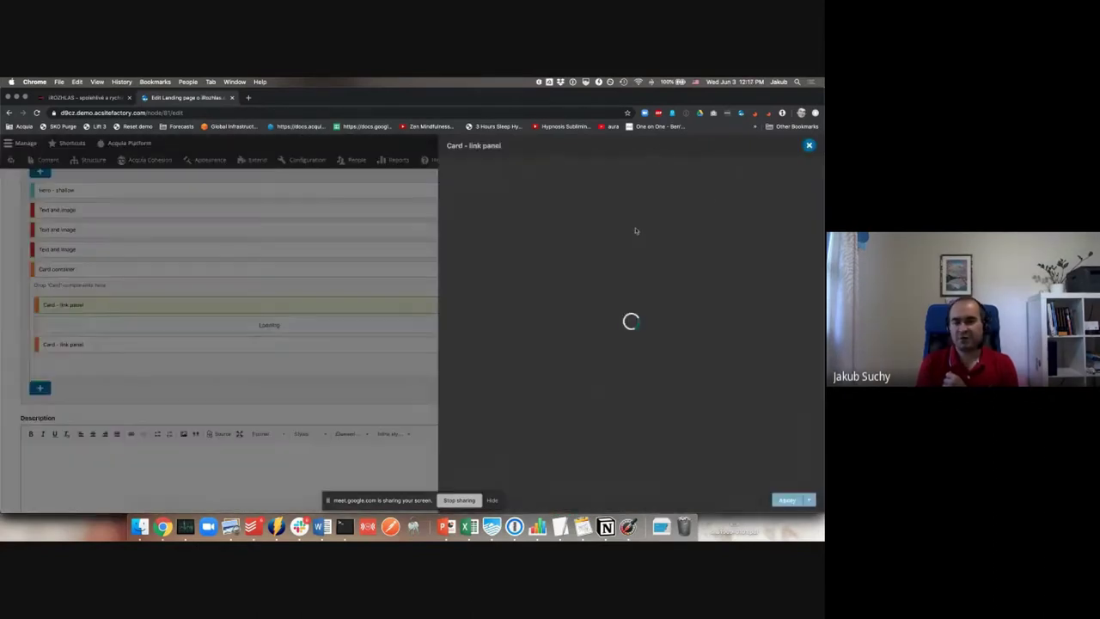
click(749, 190)
click(537, 233)
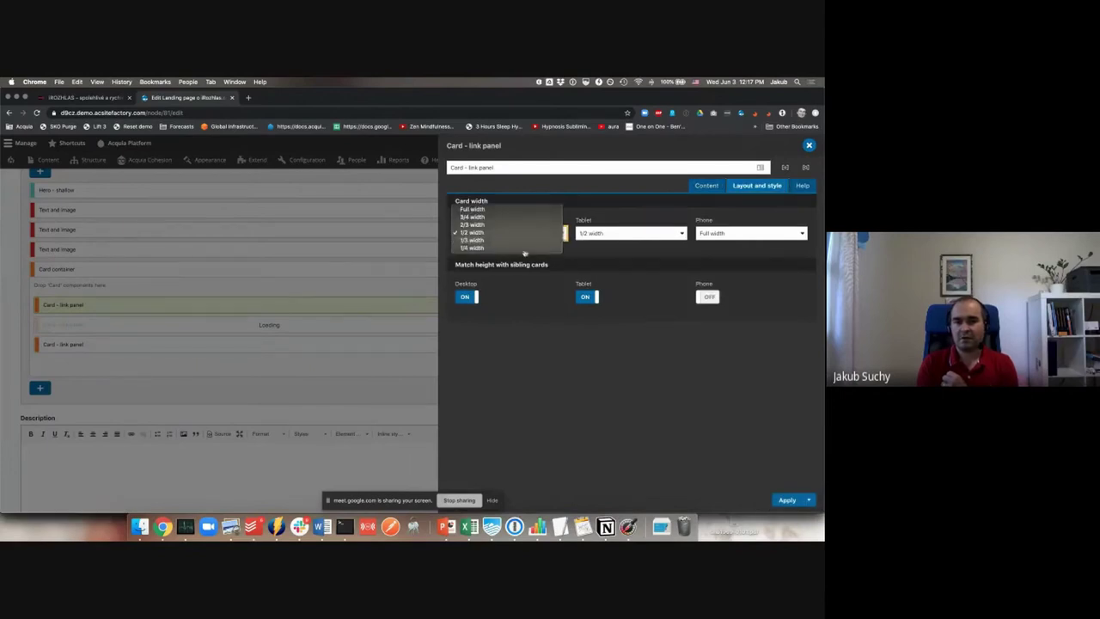
click(498, 243)
click(784, 499)
Step: Change the third "Card - link panel" to 1/3 width on desktop and apply it
double_click(179, 342)
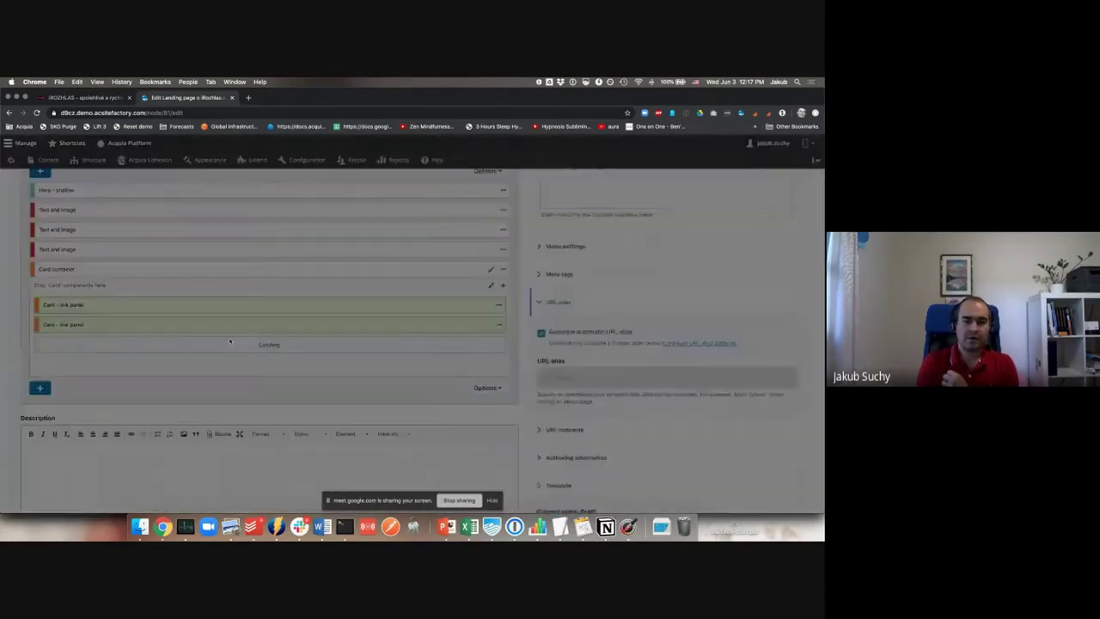
click(749, 185)
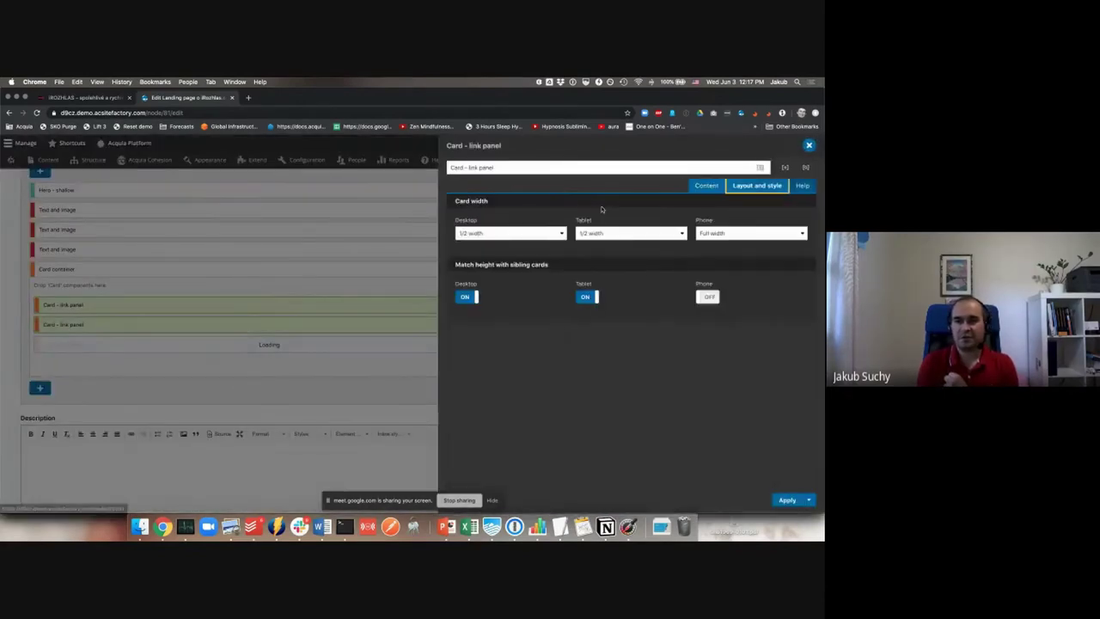
click(503, 233)
click(497, 240)
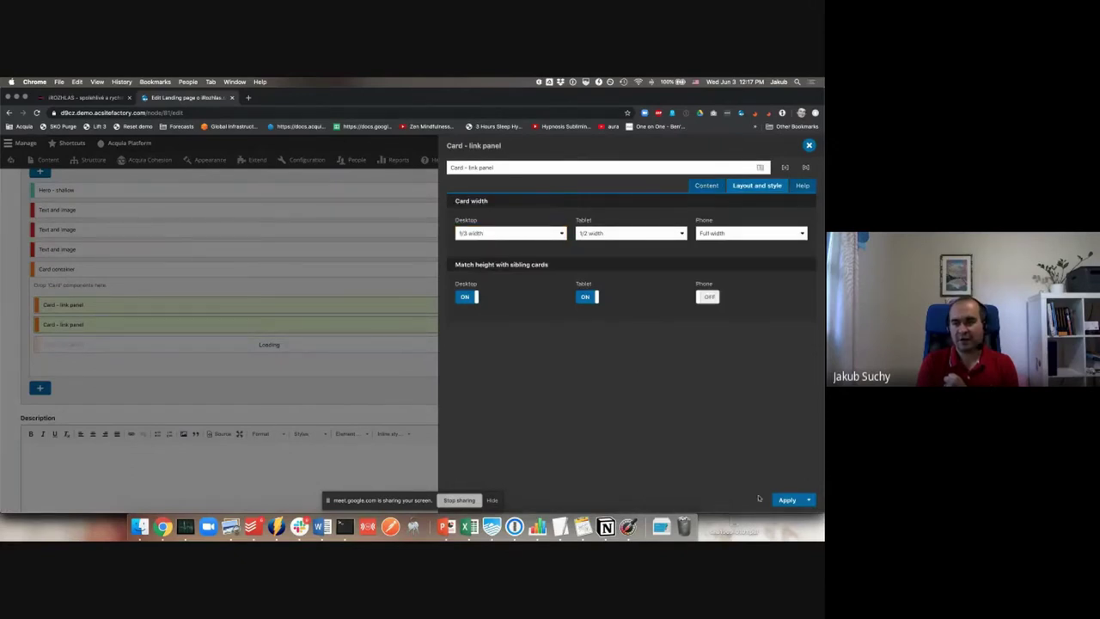
click(786, 499)
Step: Save the updated landing page and view the published layout down toward the card section
scroll(786, 481, down, 3)
click(558, 447)
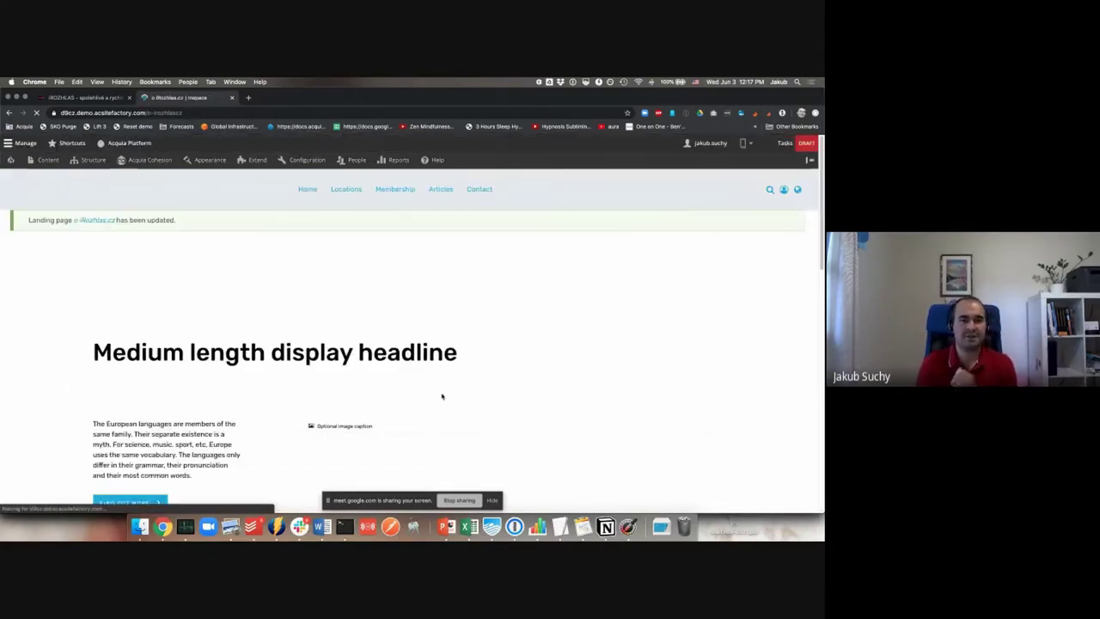
scroll(441, 396, down, 15)
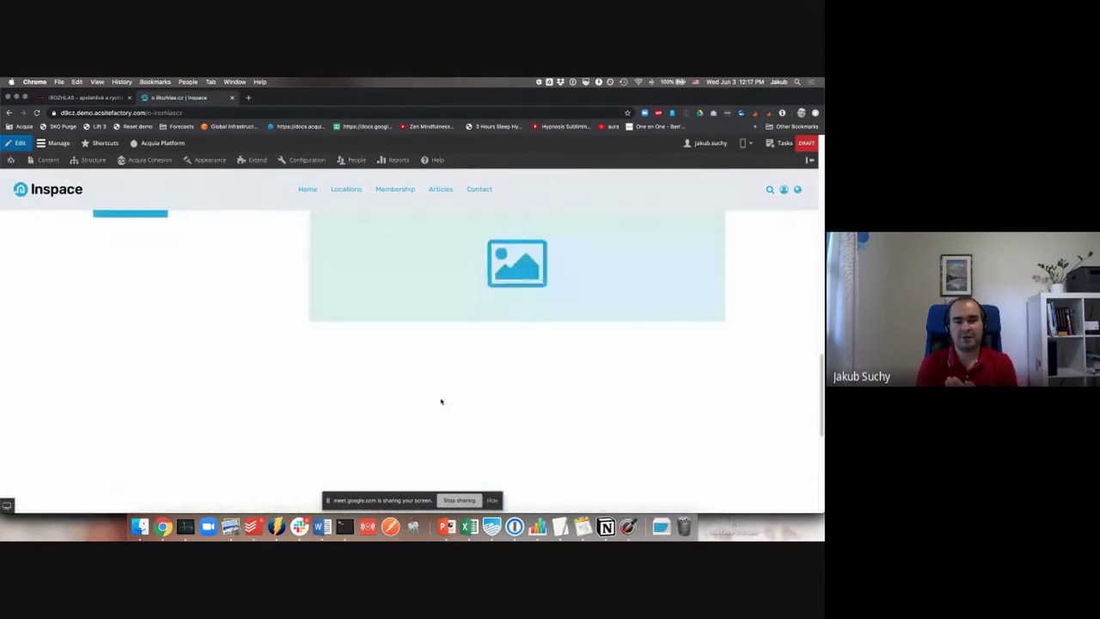
Step: Review the saved landing page from the three link cards back up through its text and image sections
scroll(442, 401, down, 5)
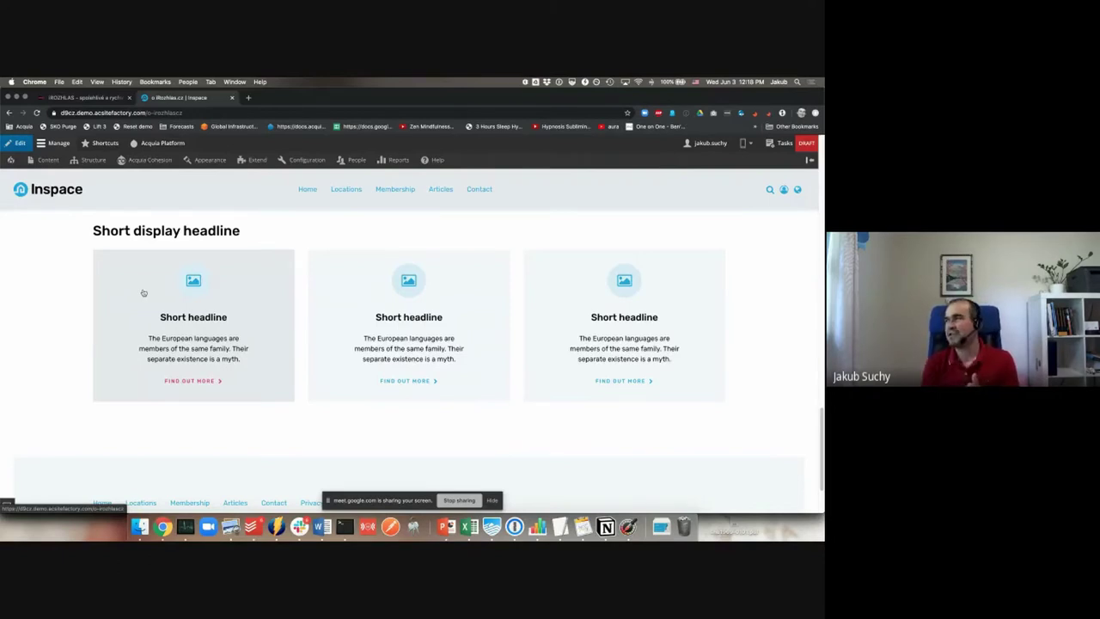
scroll(147, 288, up, 2)
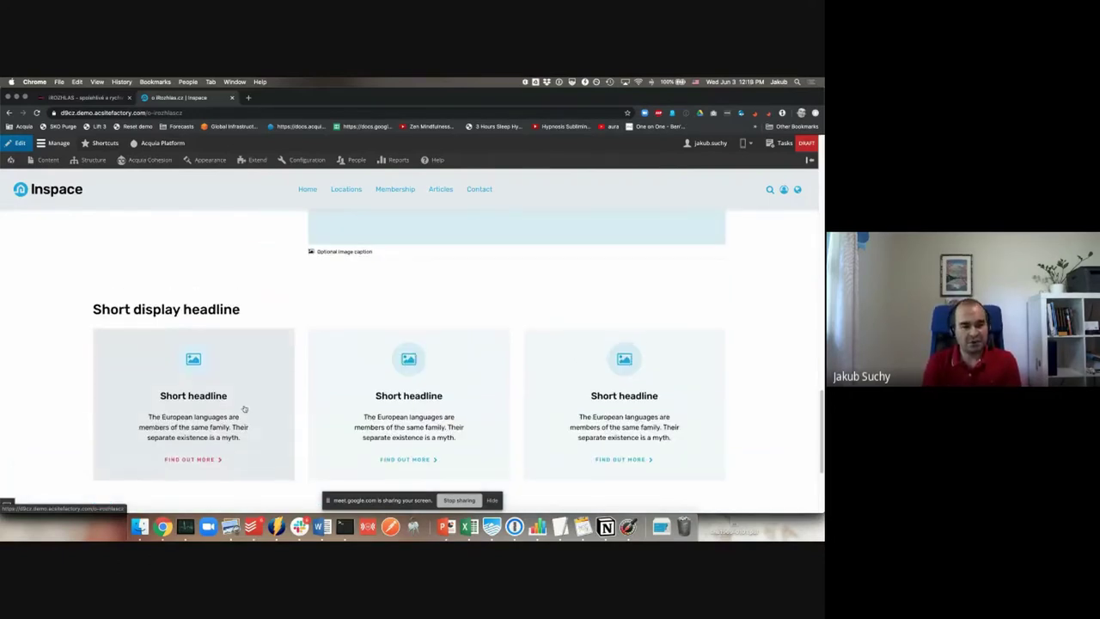
scroll(336, 297, up, 8)
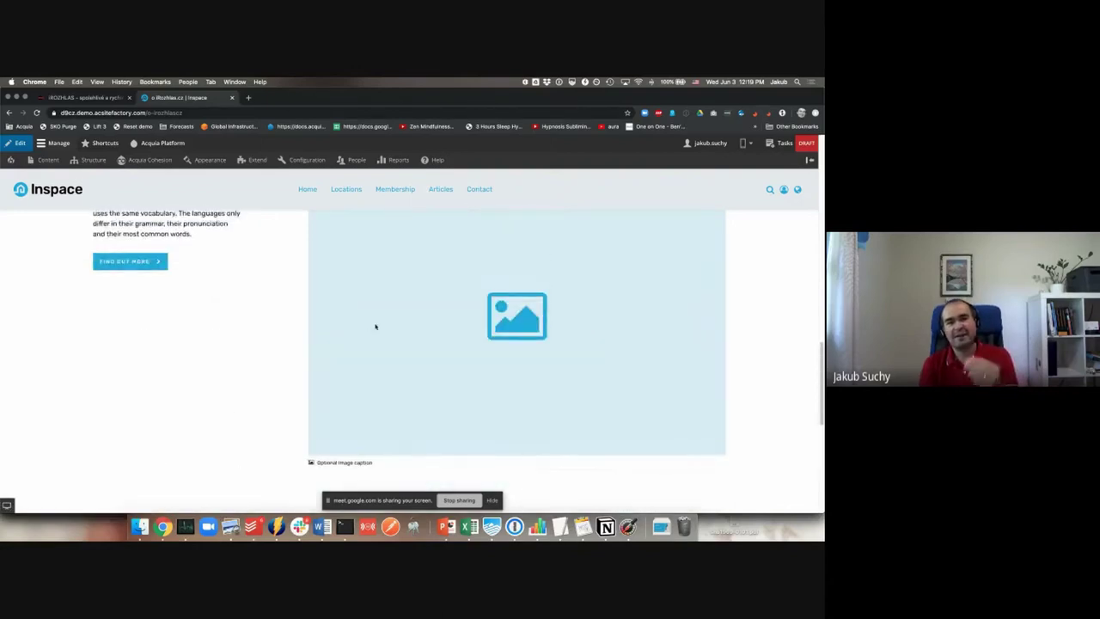
scroll(232, 335, up, 10)
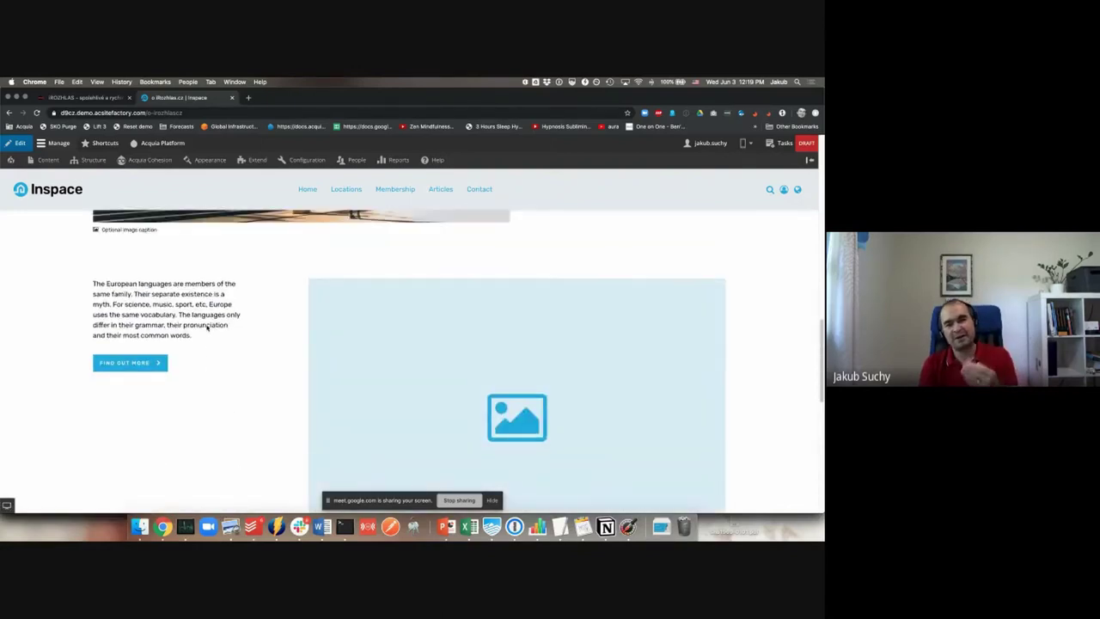
scroll(263, 340, up, 5)
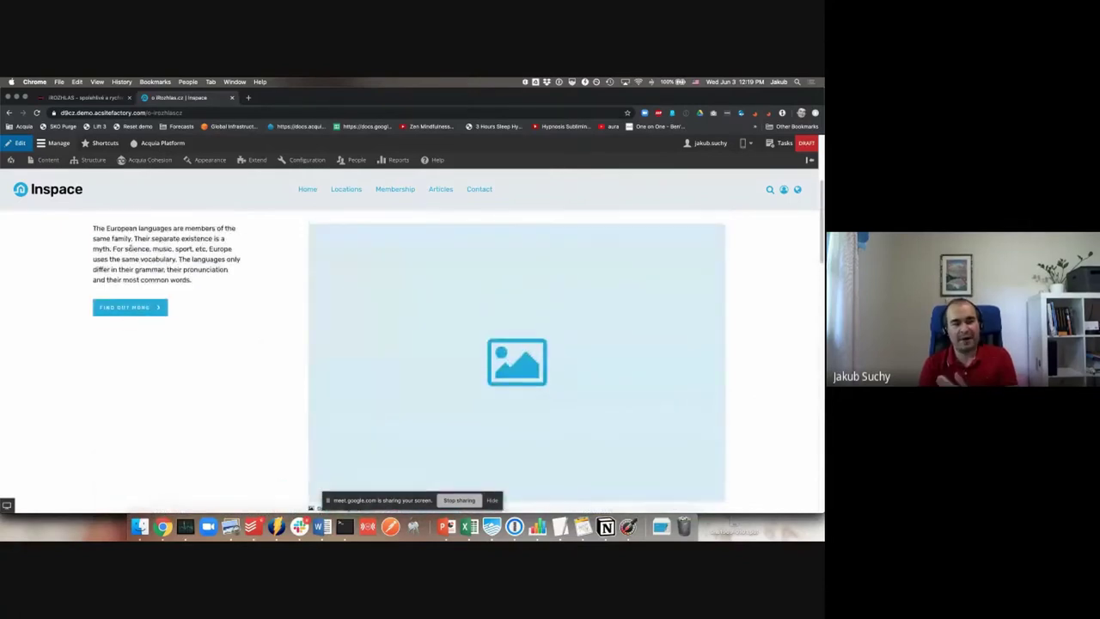
drag(105, 229, 377, 291)
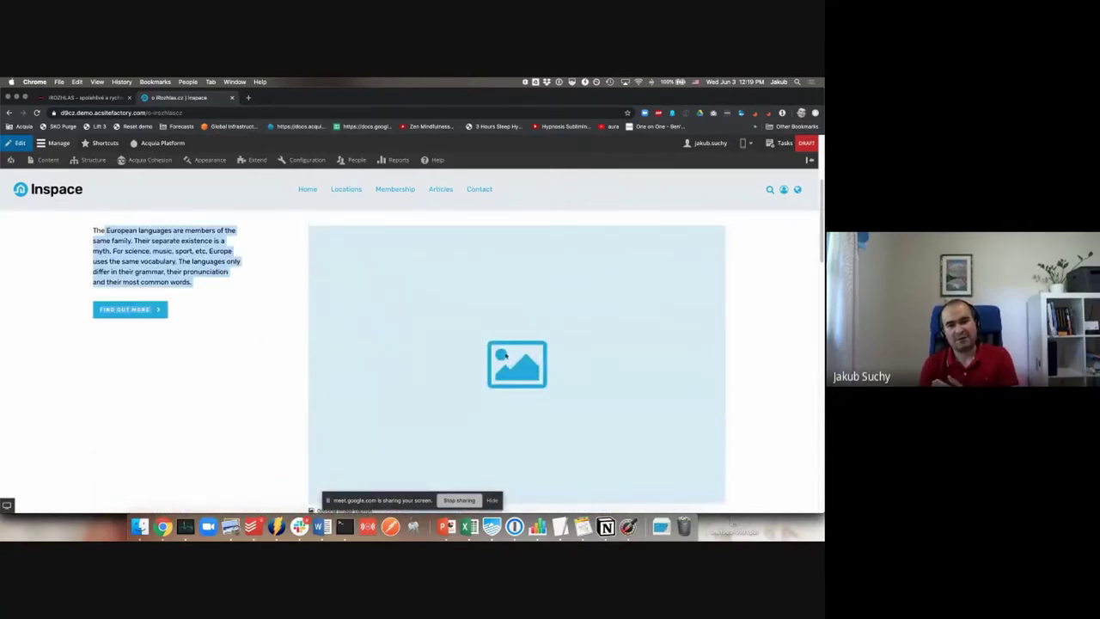
click(183, 278)
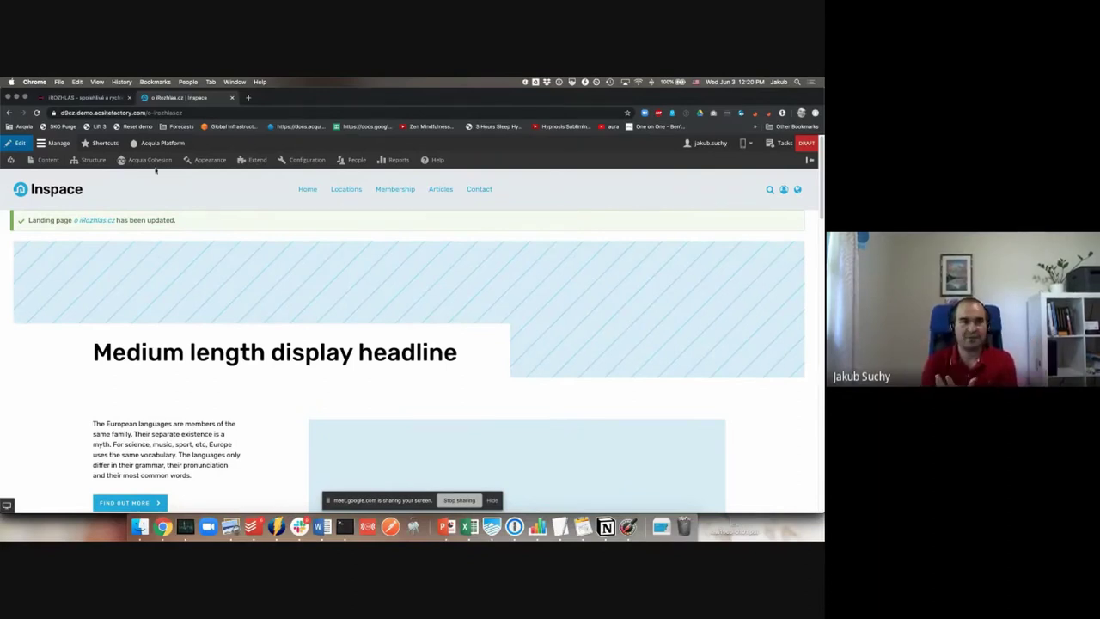
Step: Open the website's color palette settings and examine the defined colors down to the iRozhlas entries
mouse_move(146, 160)
mouse_move(159, 211)
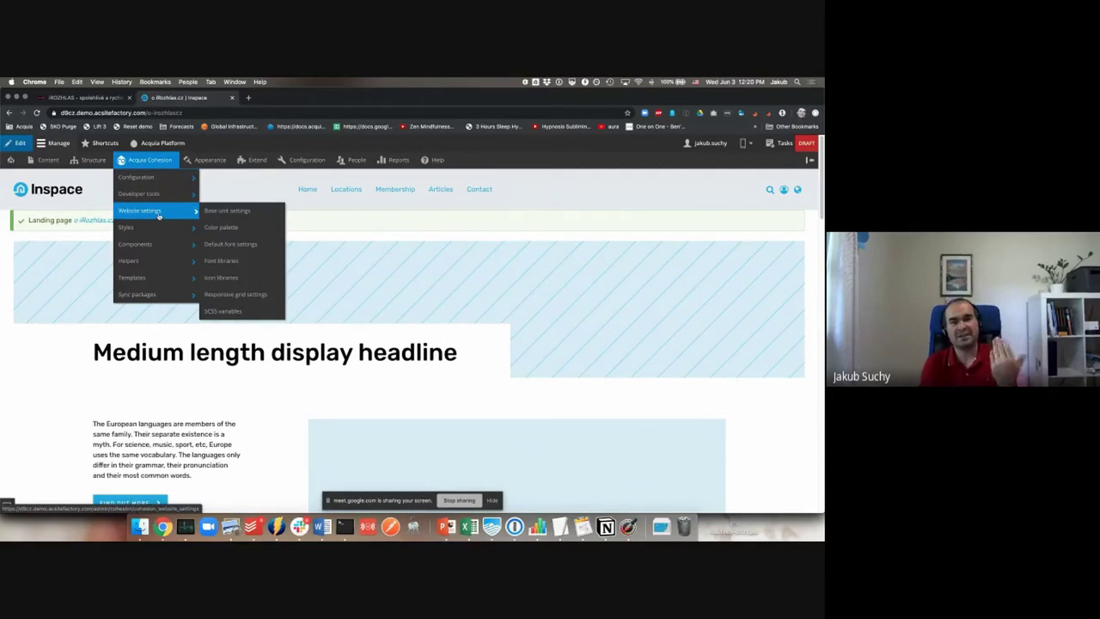
click(222, 228)
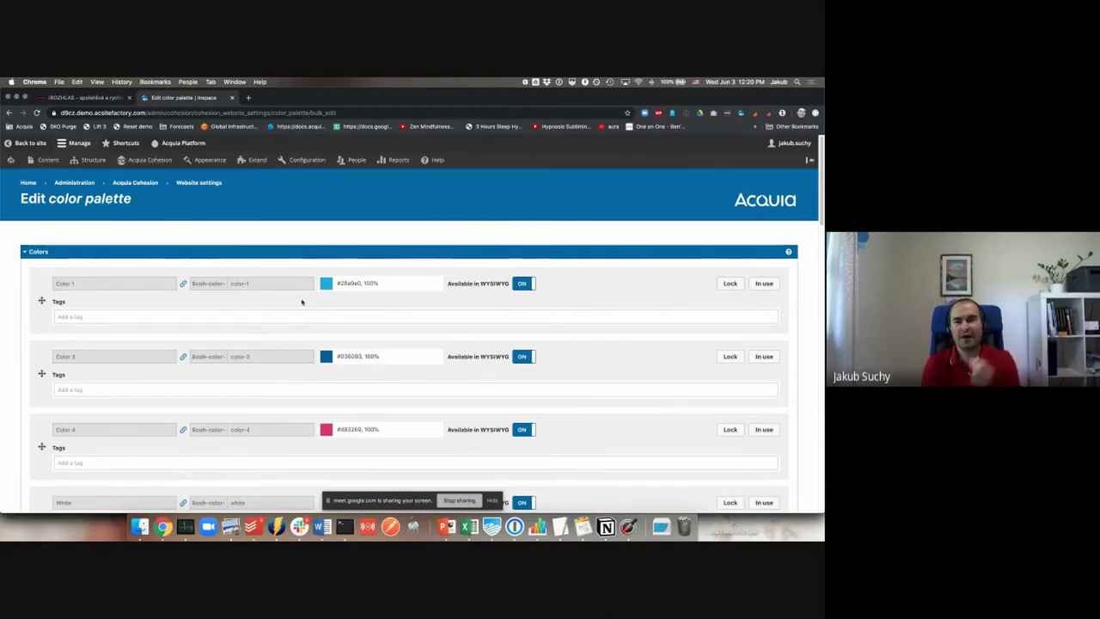
scroll(301, 302, down, 15)
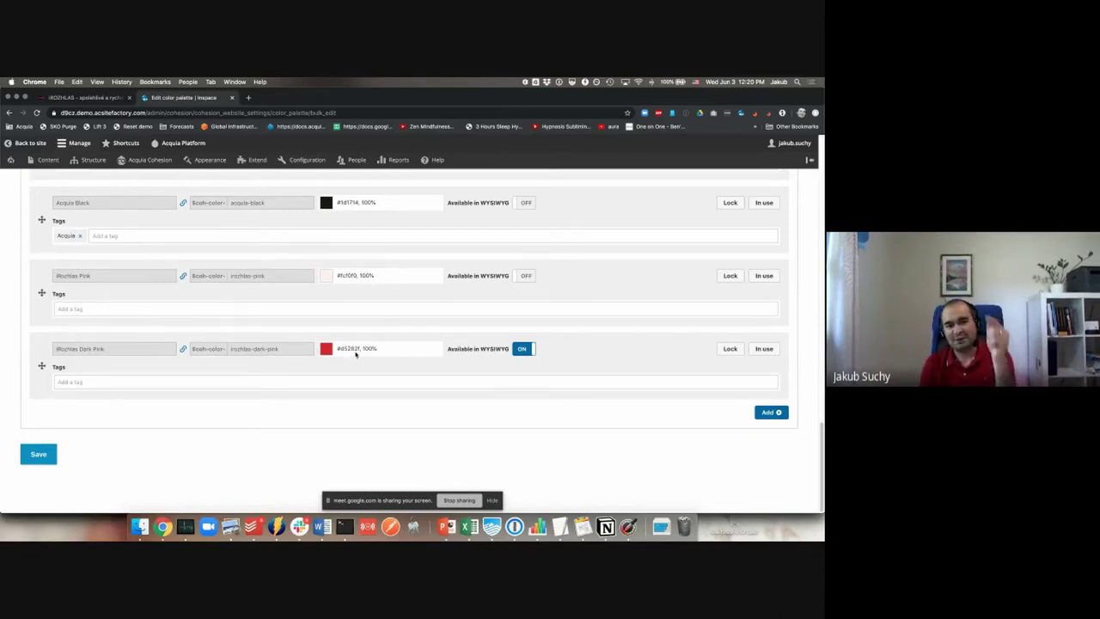
Step: Open the website's font libraries and look over the configured fonts and font stacks
mouse_move(158, 165)
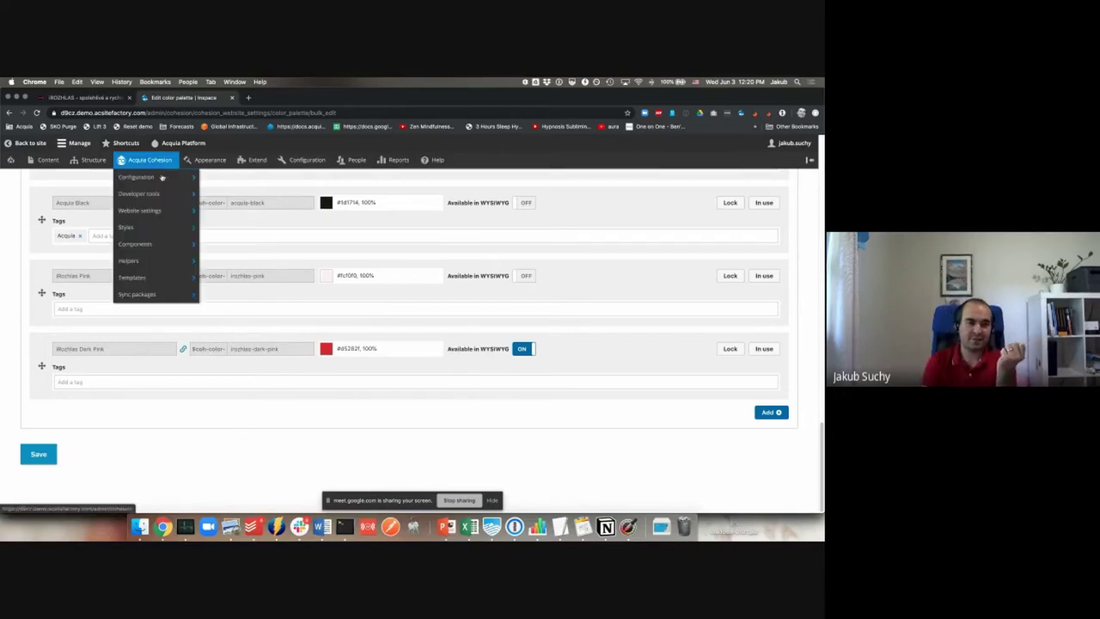
mouse_move(172, 211)
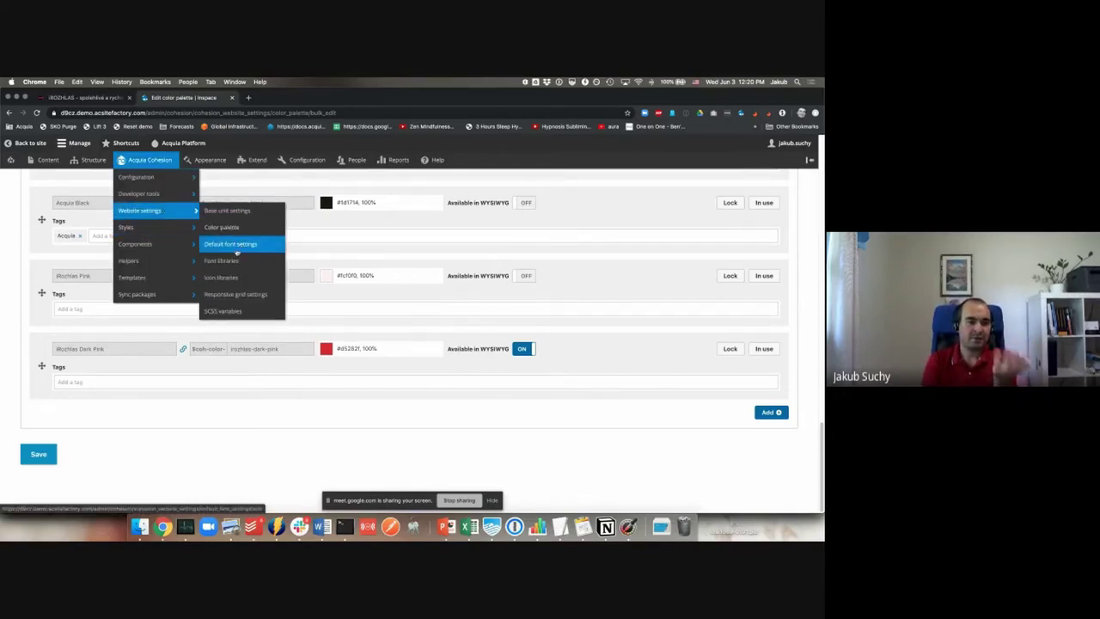
click(223, 262)
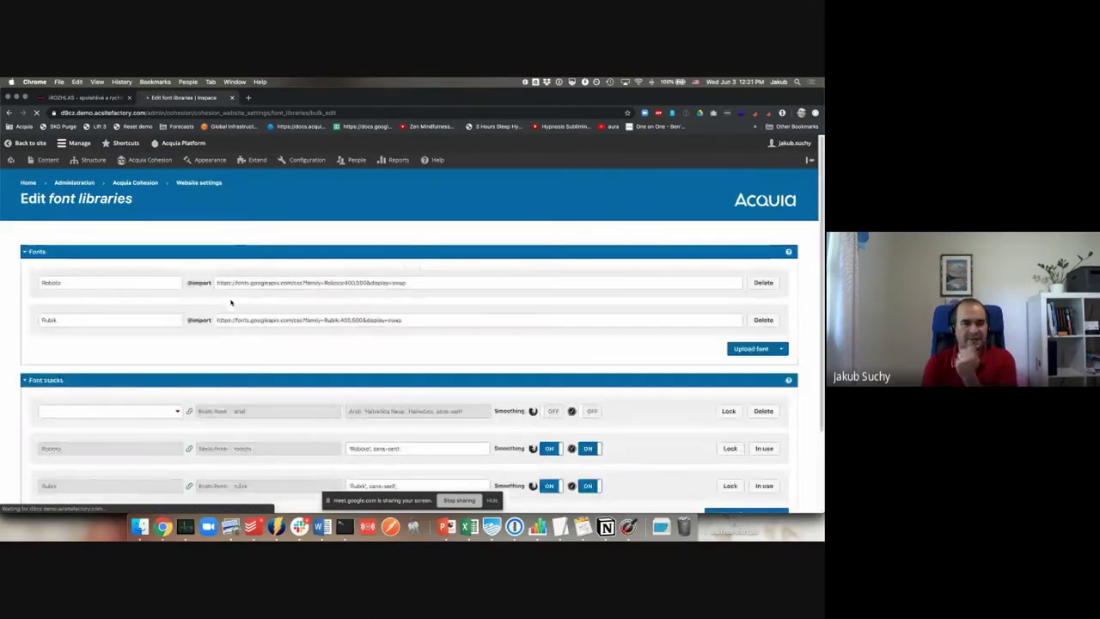
scroll(227, 350, down, 1)
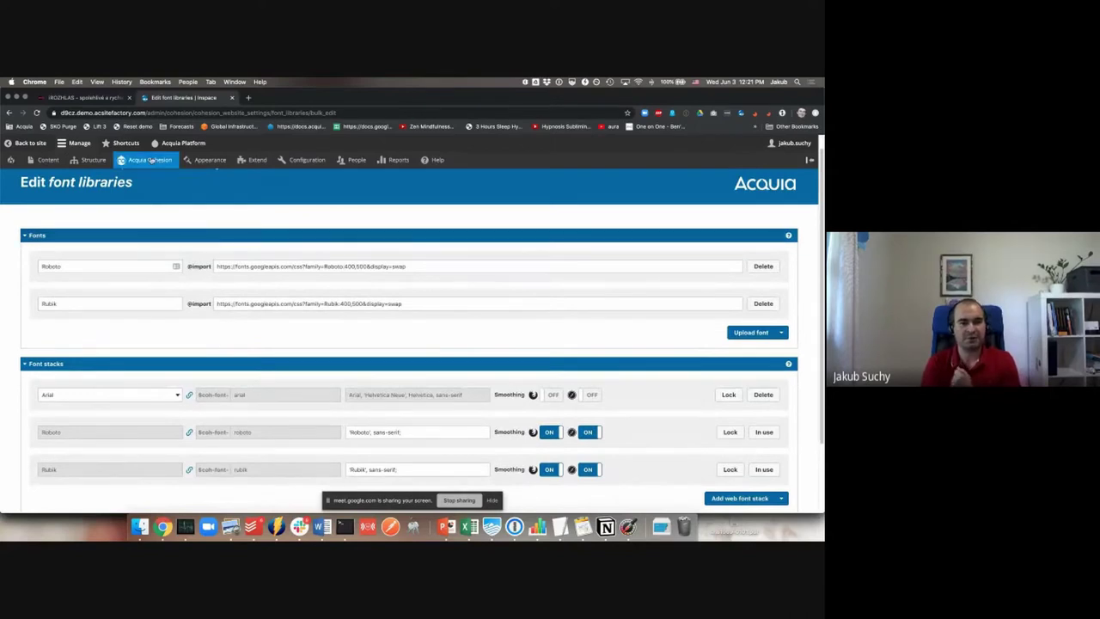
Step: Open the website's icon libraries and look at the configured icon font
mouse_move(146, 160)
mouse_move(166, 230)
mouse_move(172, 210)
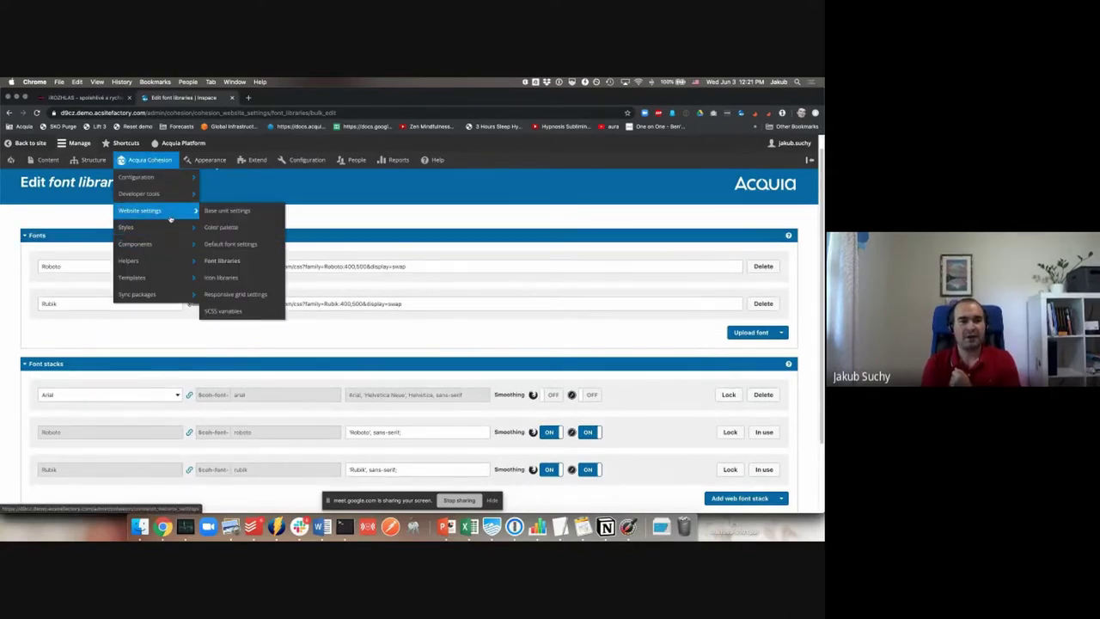
click(231, 278)
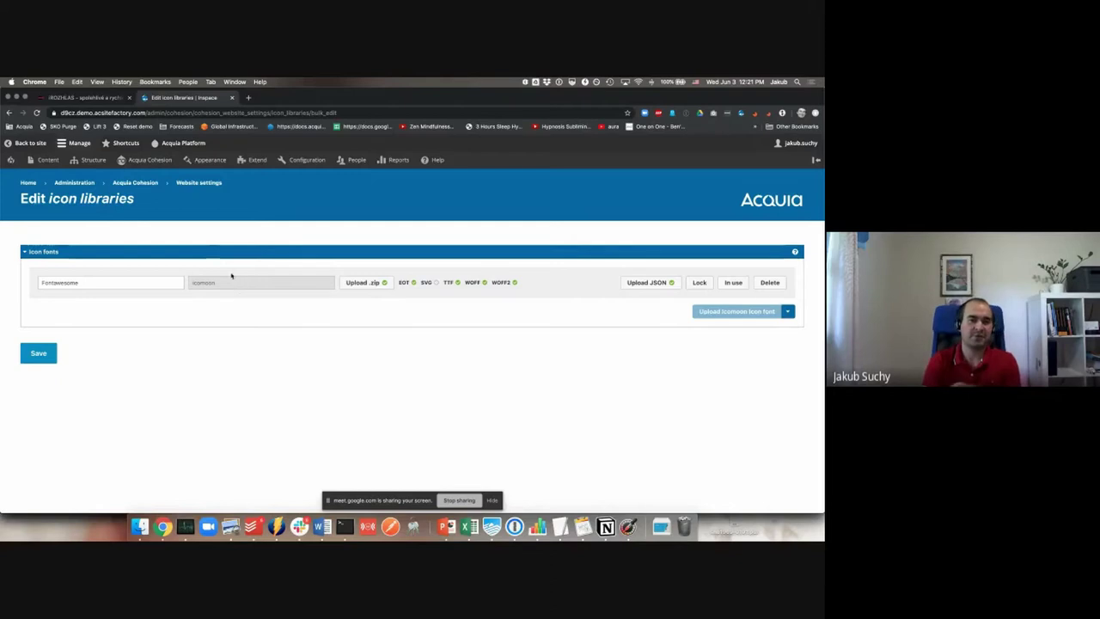
Step: Open the responsive grid settings and check the available grid types without changing the selection
mouse_move(159, 167)
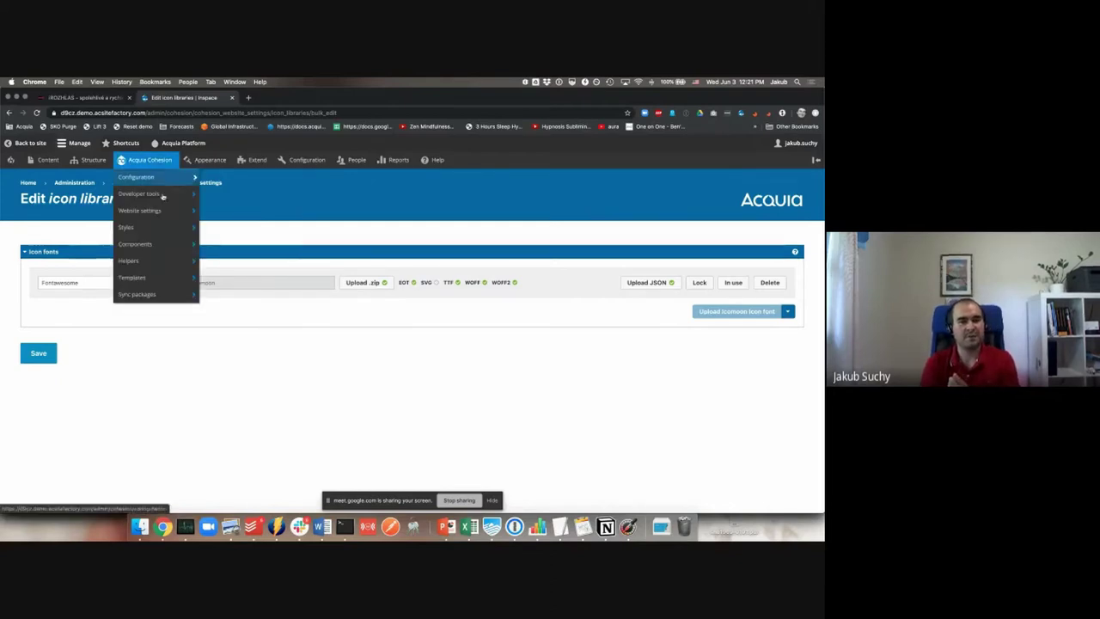
mouse_move(159, 211)
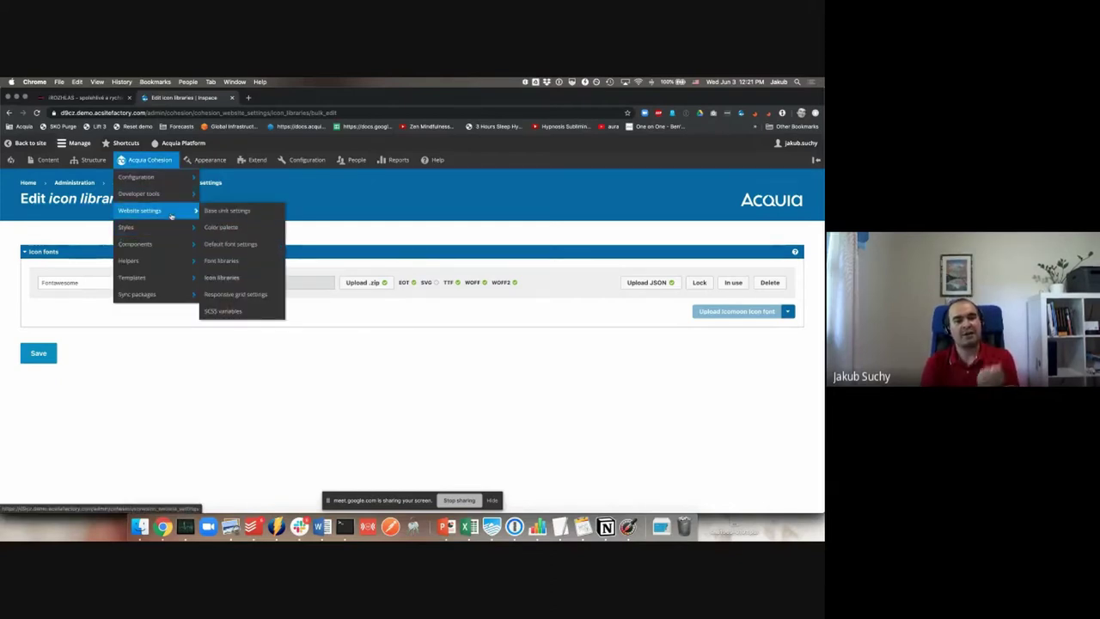
click(251, 294)
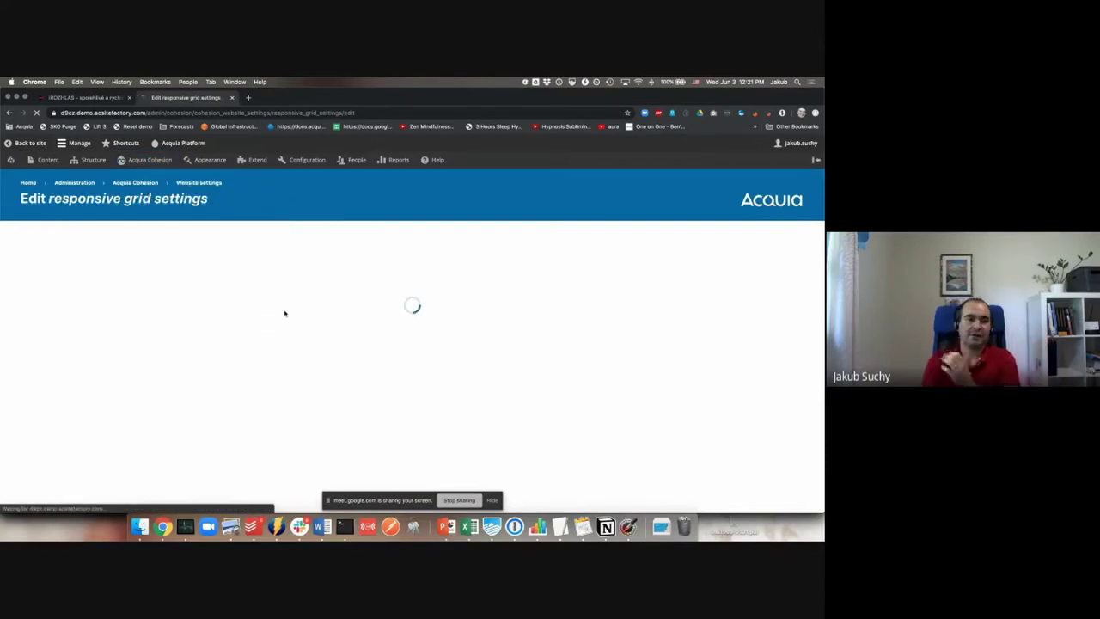
scroll(316, 340, down, 1)
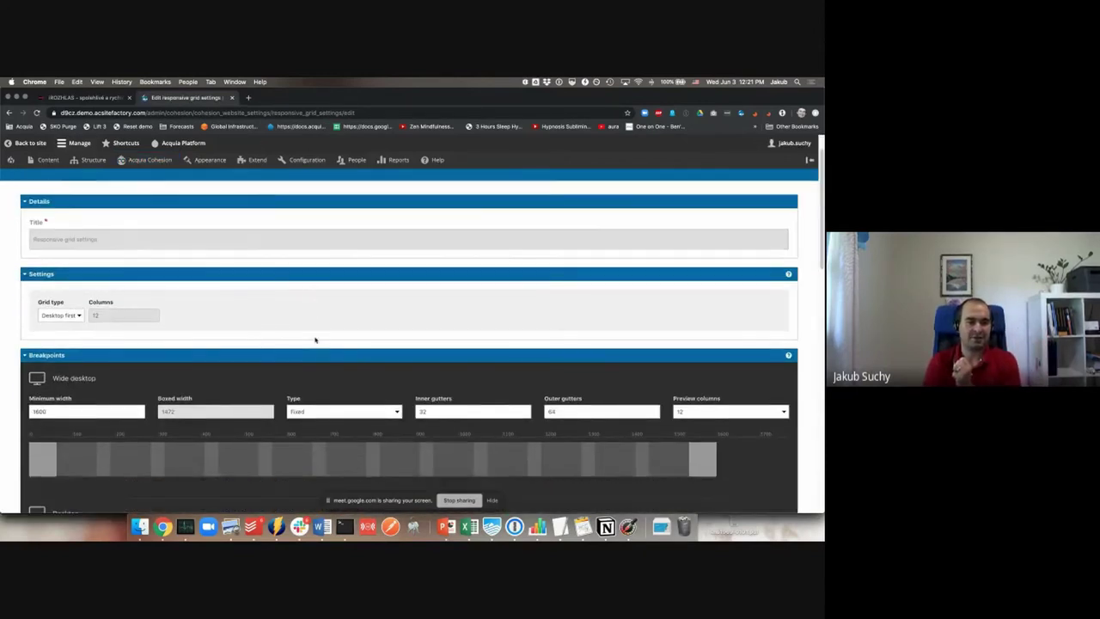
click(62, 317)
click(101, 338)
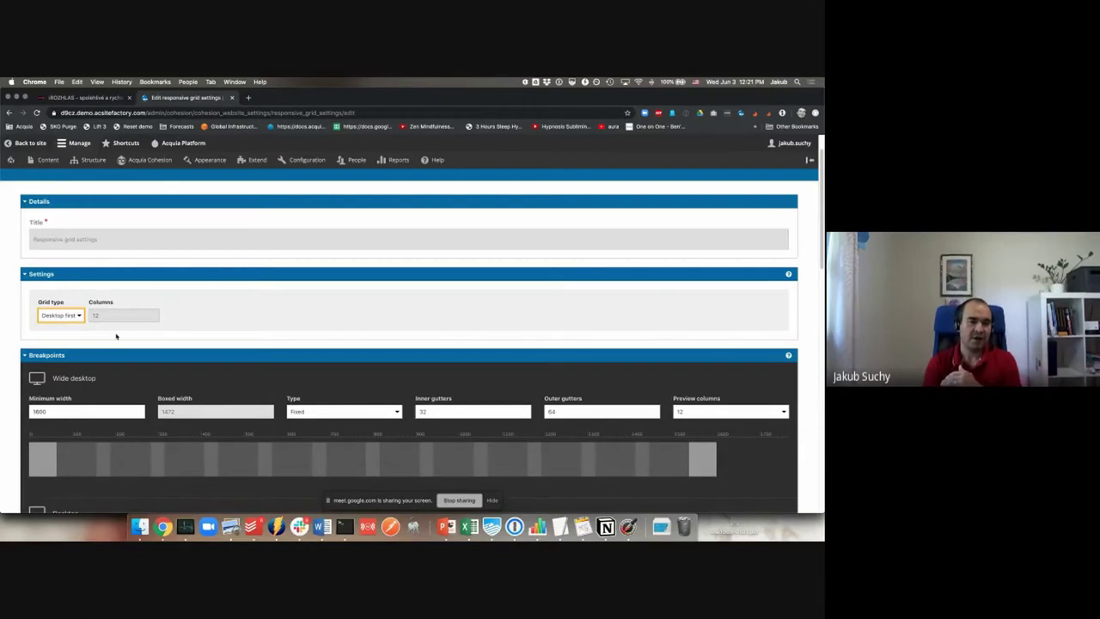
Step: Set the minimum width of the Wide desktop breakpoint to 1200
scroll(101, 338, down, 2)
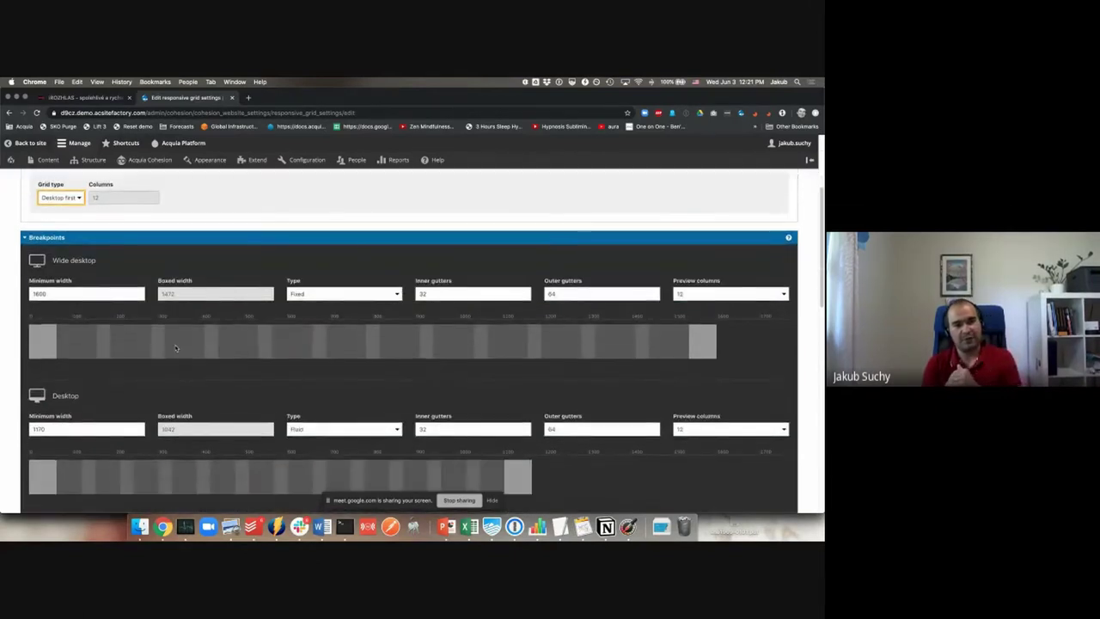
scroll(169, 346, down, 1)
double_click(76, 293)
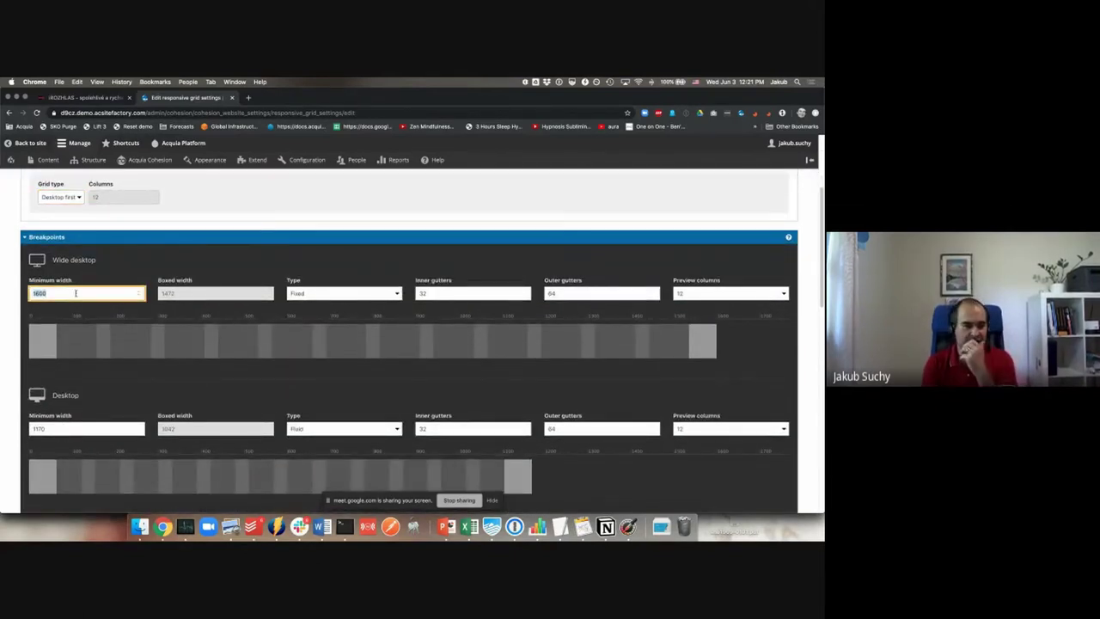
text(1200)
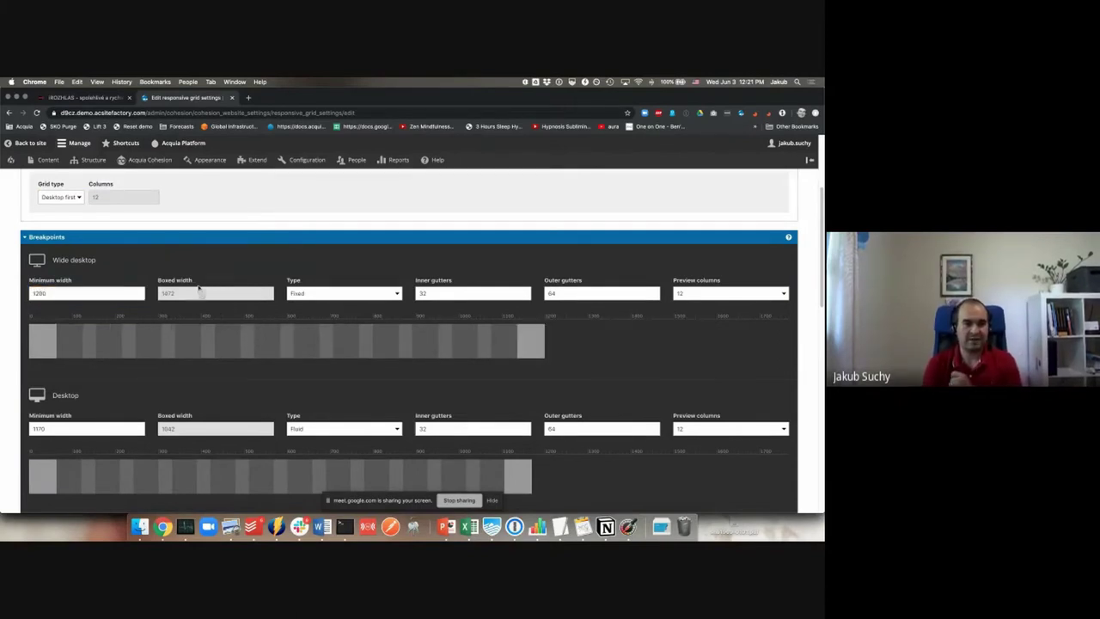
Step: Set the Wide desktop breakpoint's inner gutters to 20 and its outer gutters to 90
click(447, 295)
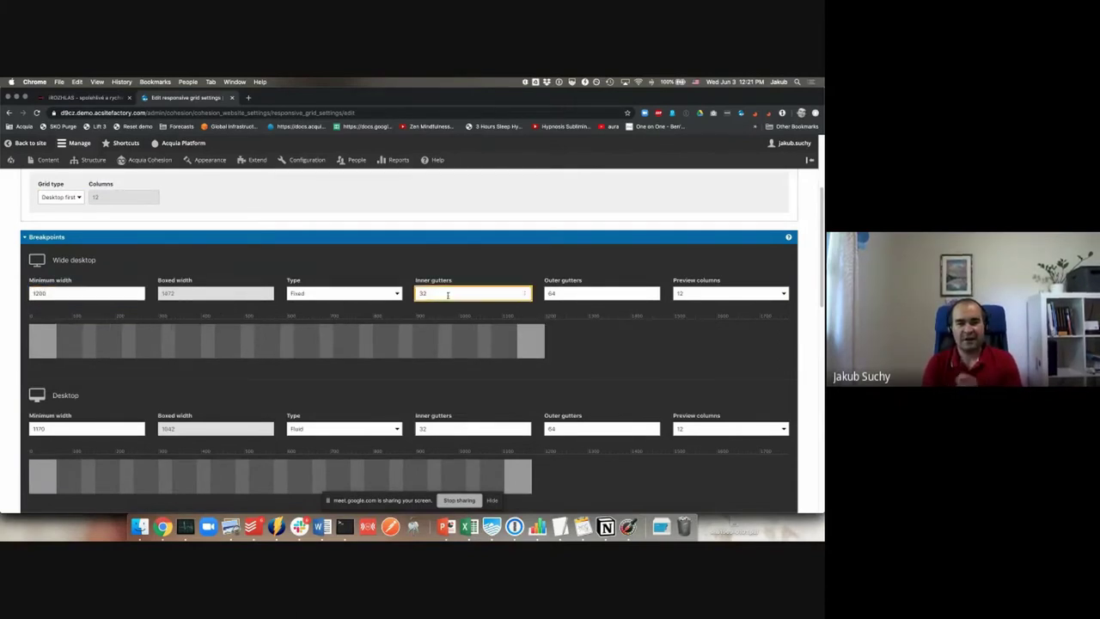
key(BackSpace)
key(BackSpace)
text(20)
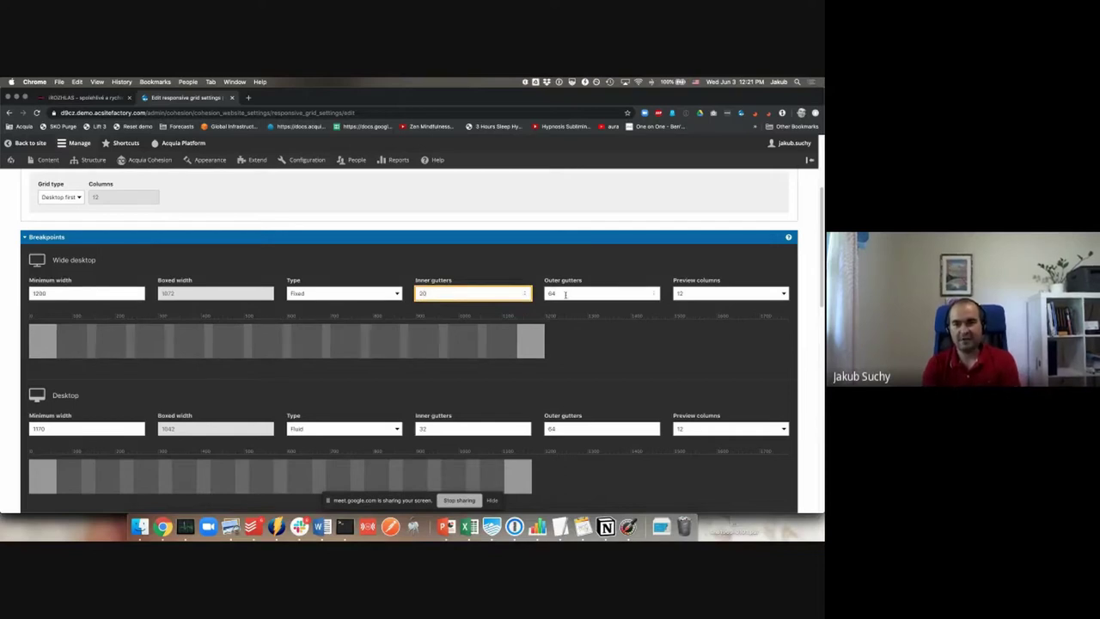
click(564, 294)
key(BackSpace)
key(BackSpace)
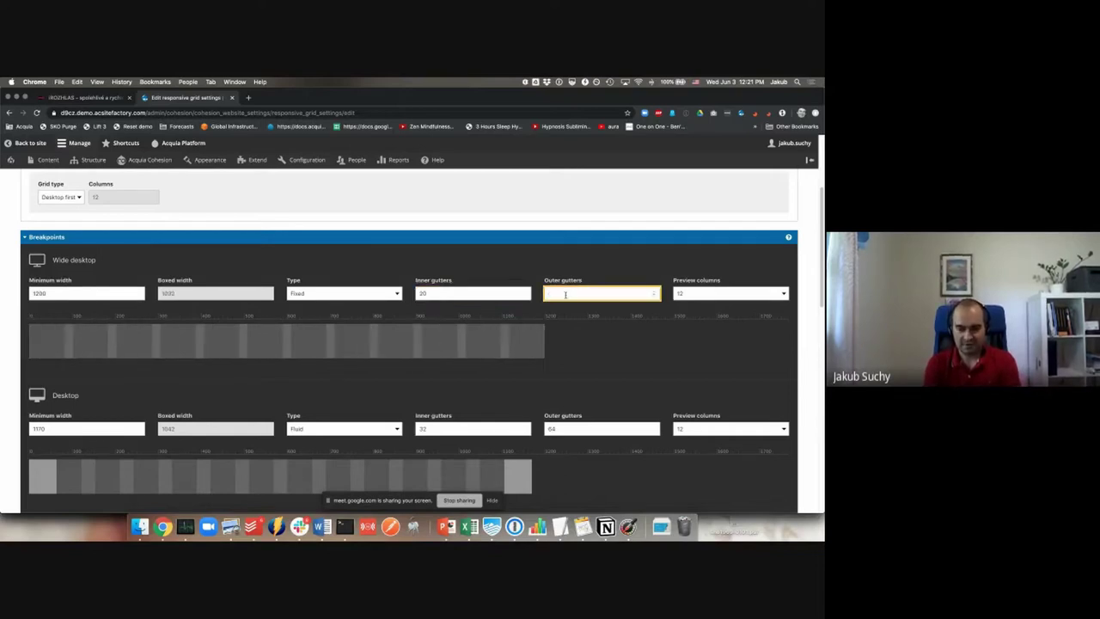
text(90)
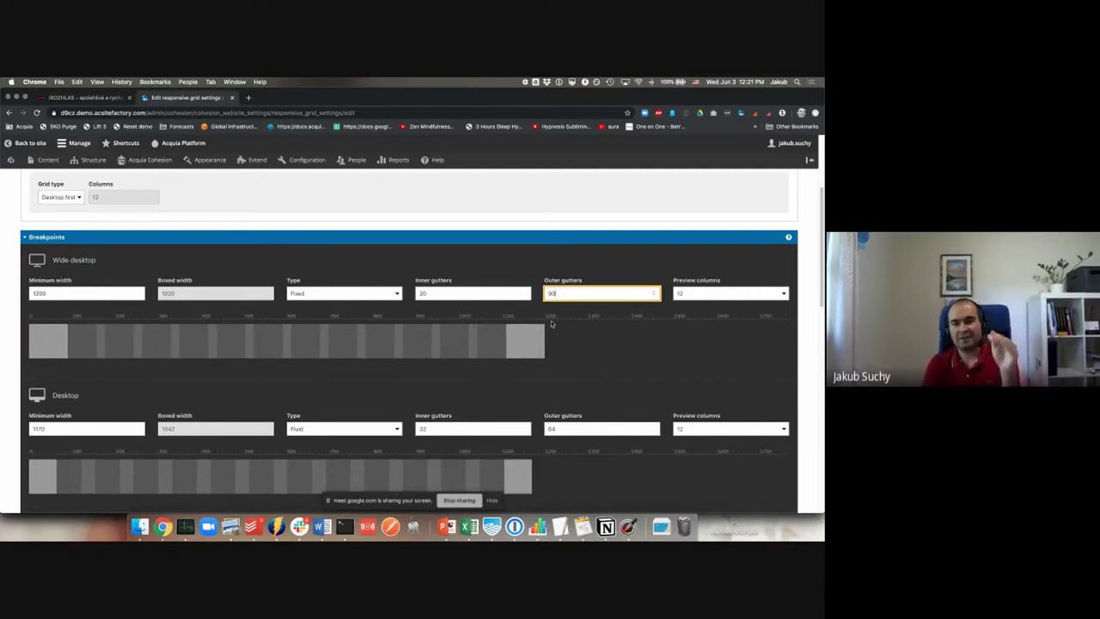
Step: Leave the responsive grid settings without saving and return to the site's home page
scroll(615, 341, down, 1)
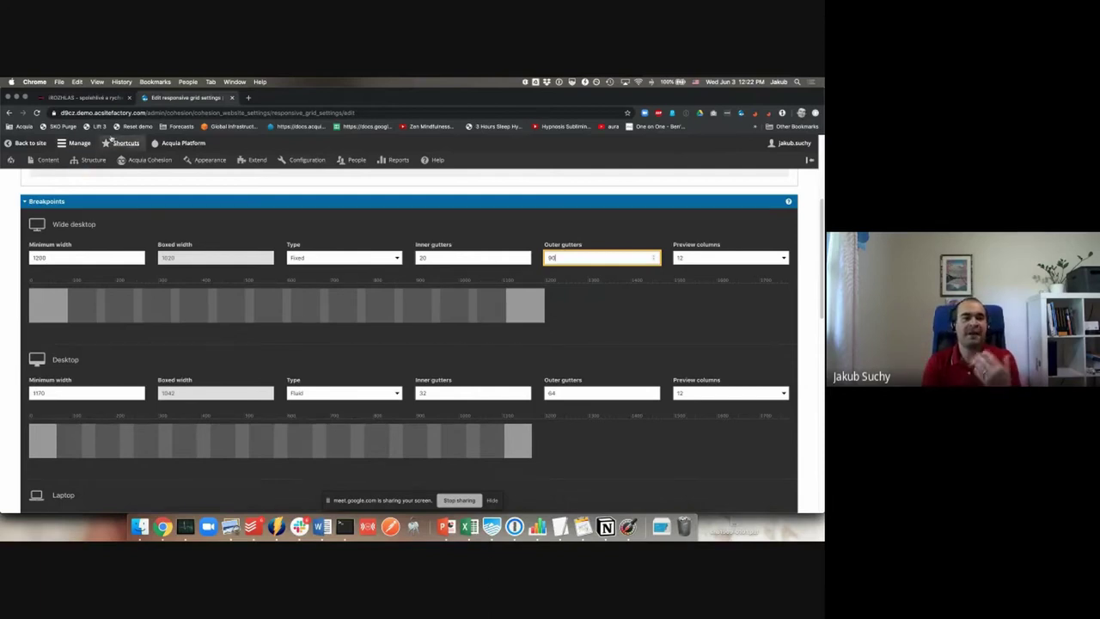
scroll(74, 215, up, 5)
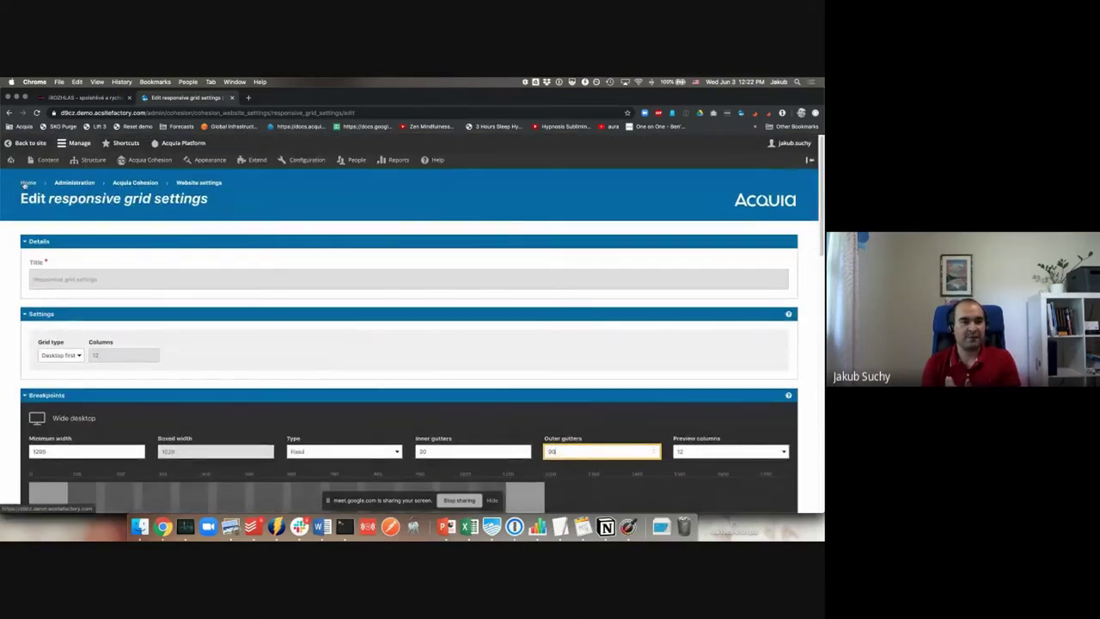
click(28, 187)
click(471, 231)
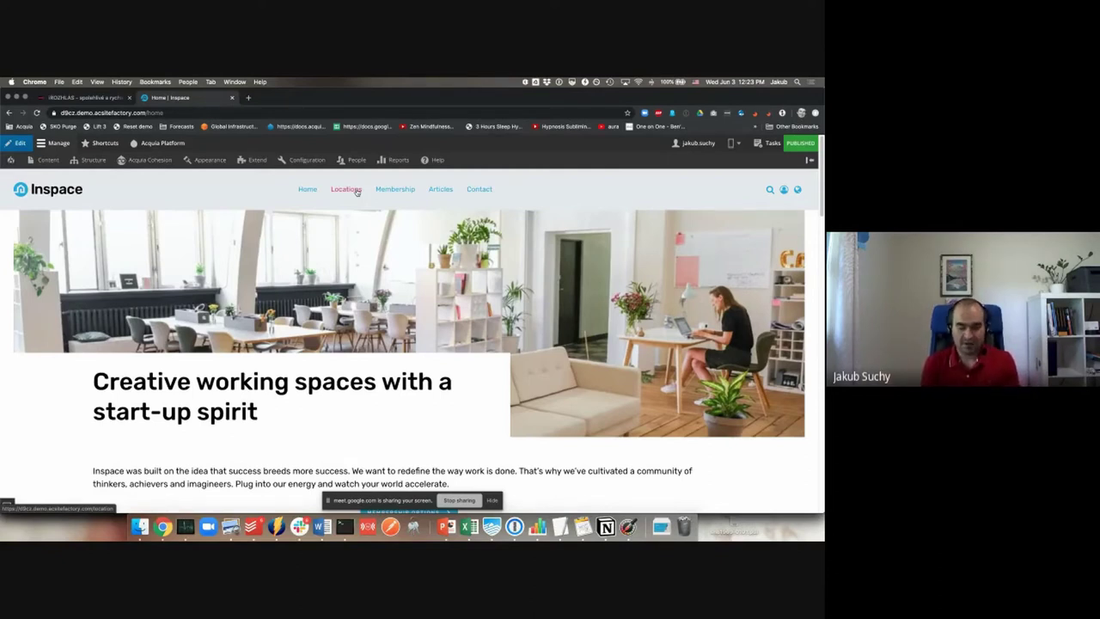
Step: Look at the header of the iROZHLAS news site and open the Acquia Cohesion list of components
key(ctrl+shift+Tab)
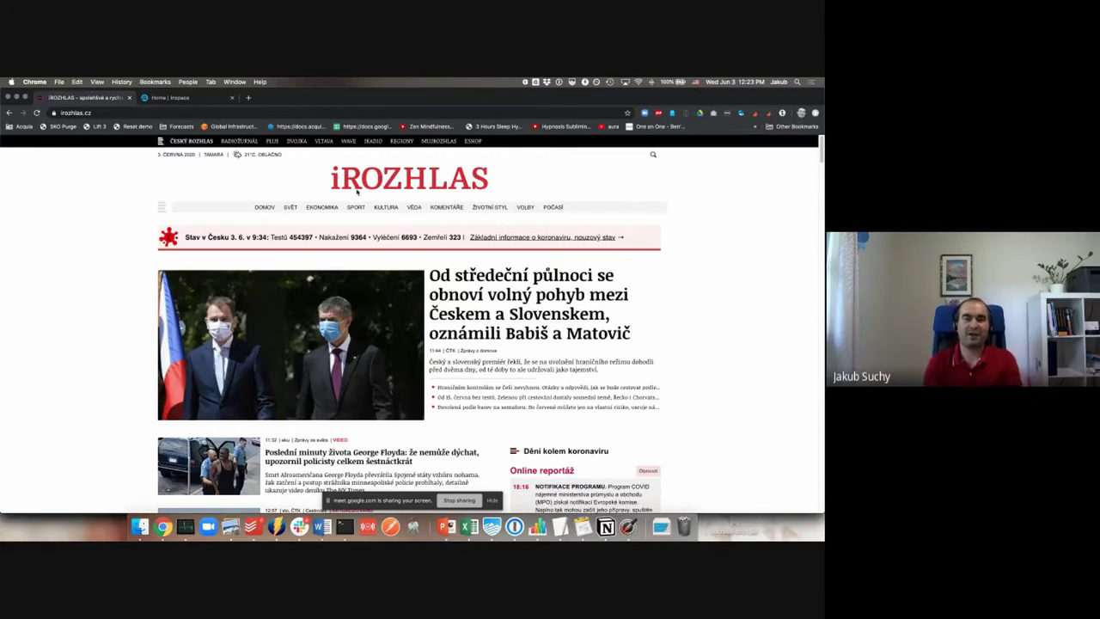
click(366, 185)
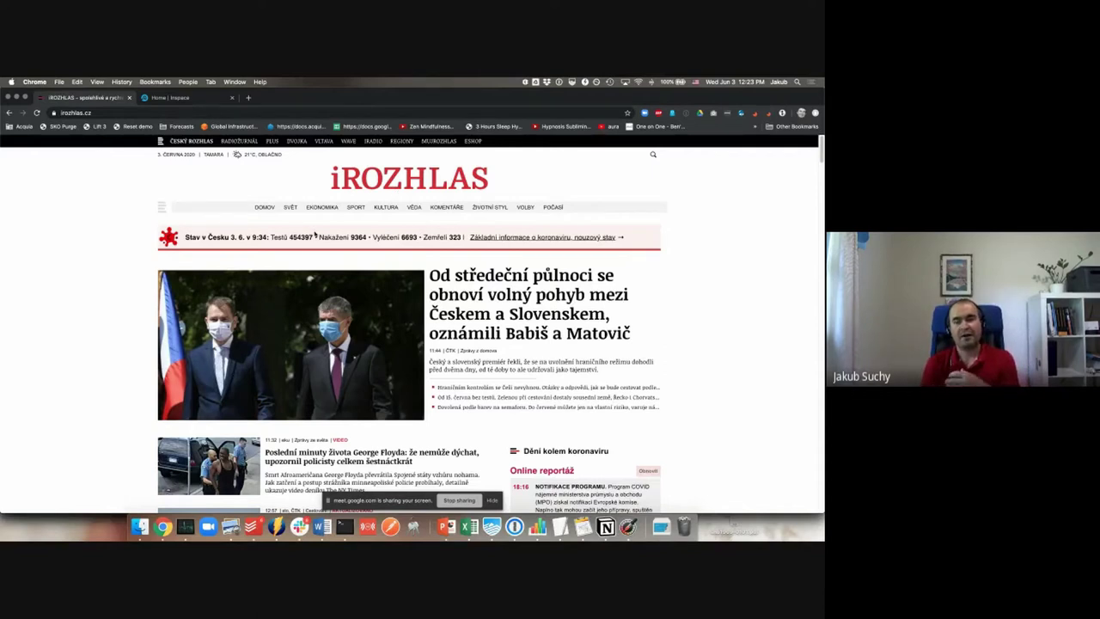
click(187, 97)
mouse_move(146, 160)
mouse_move(135, 244)
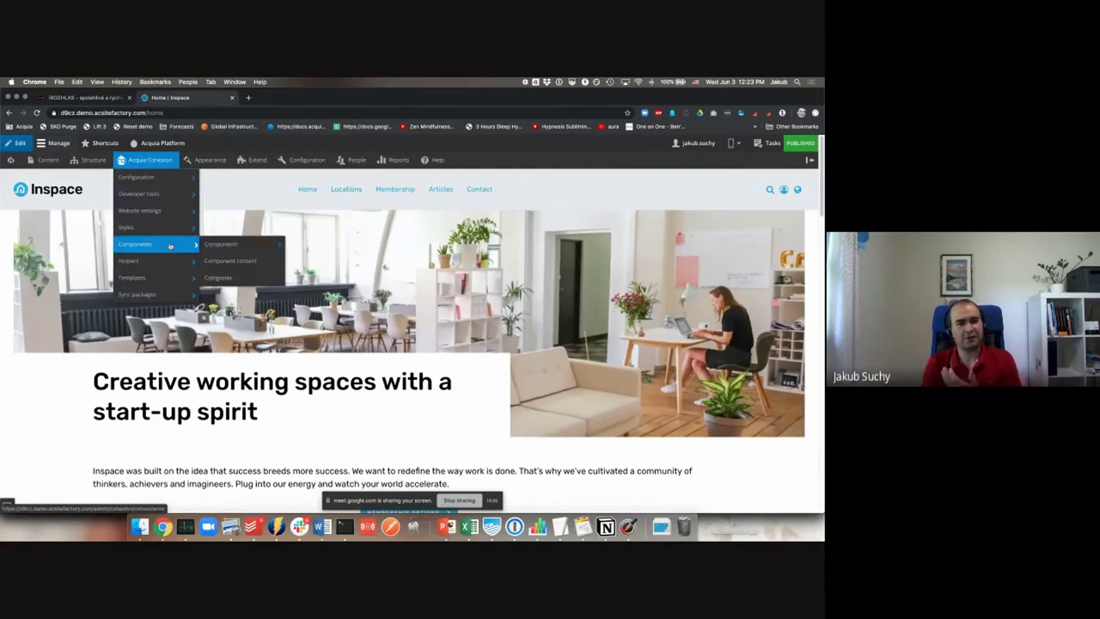
click(227, 248)
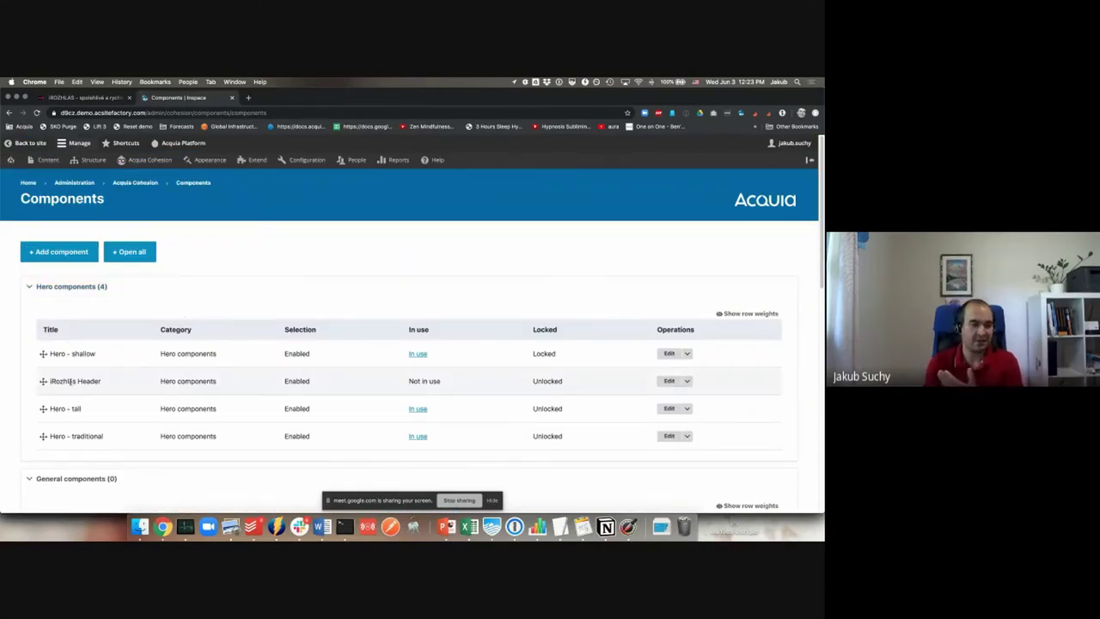
Step: Create a new component titled "iRozhlas Header Demo"
drag(58, 381, 103, 384)
click(103, 384)
triple_click(94, 383)
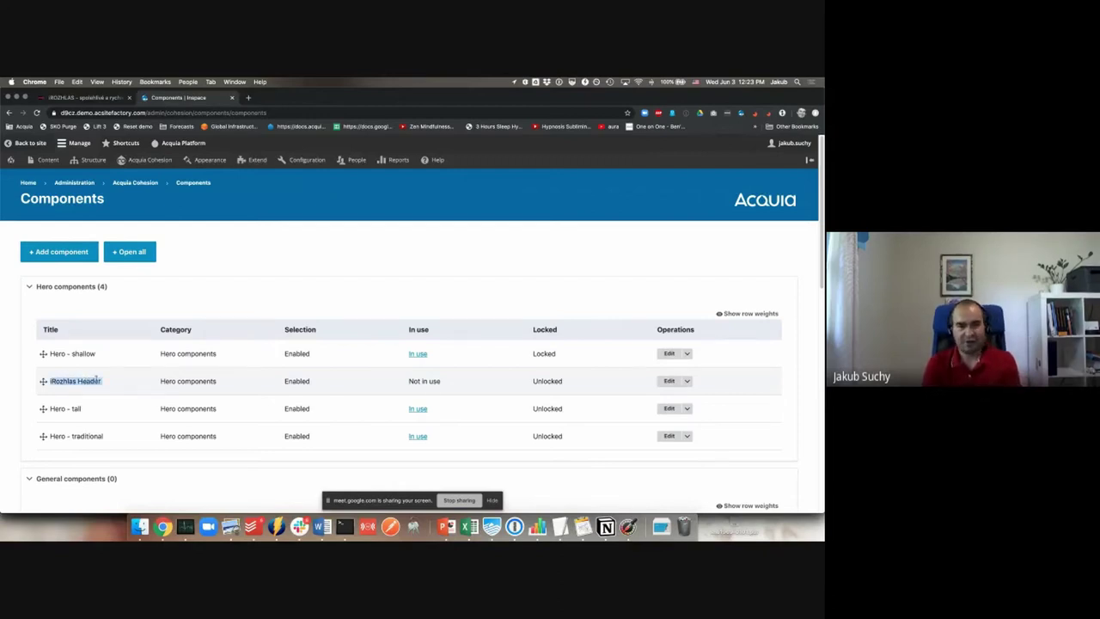
click(66, 251)
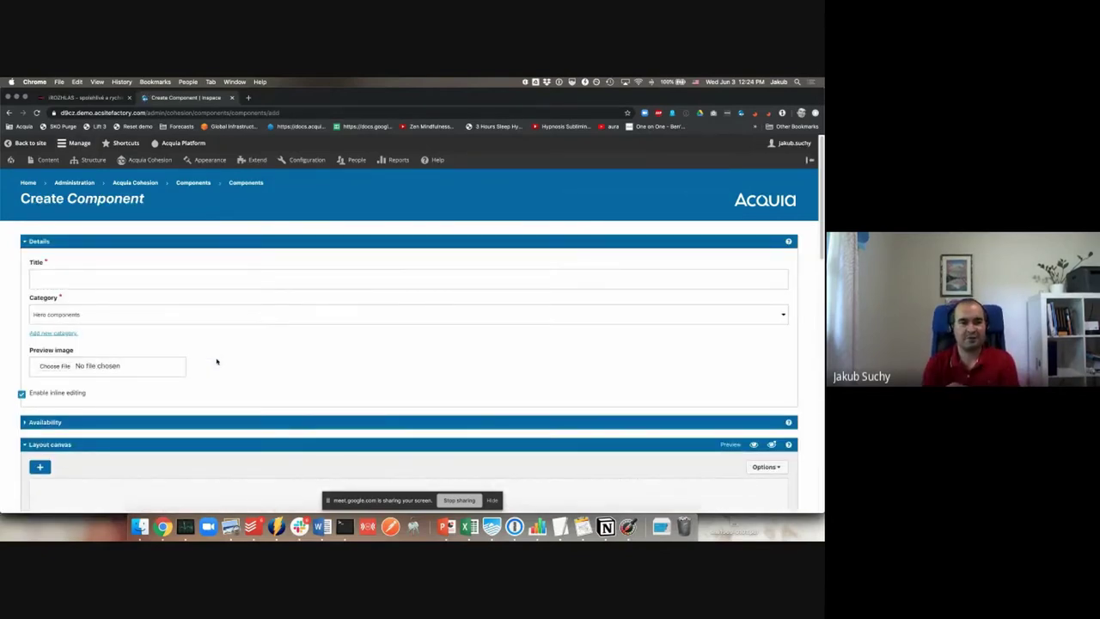
click(286, 278)
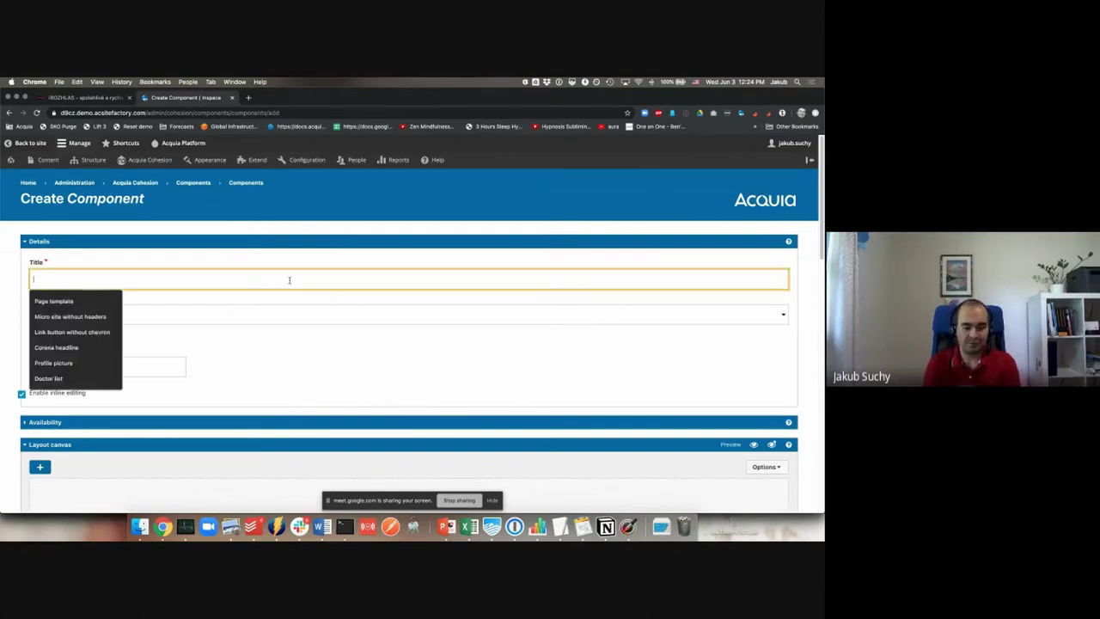
text(IRozhlas Header )
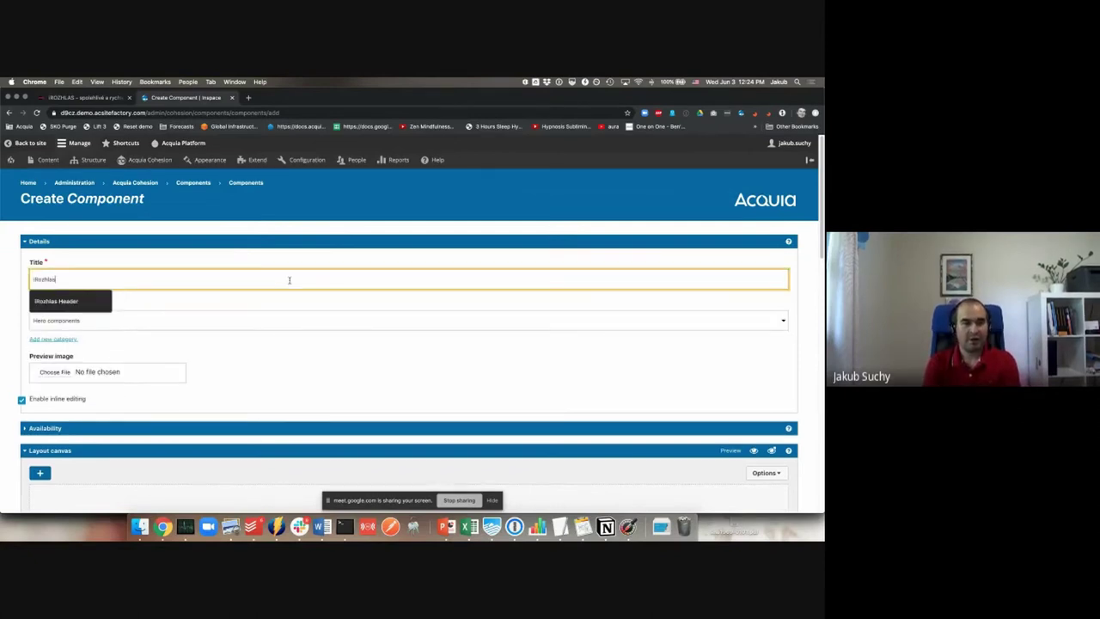
text(Demo)
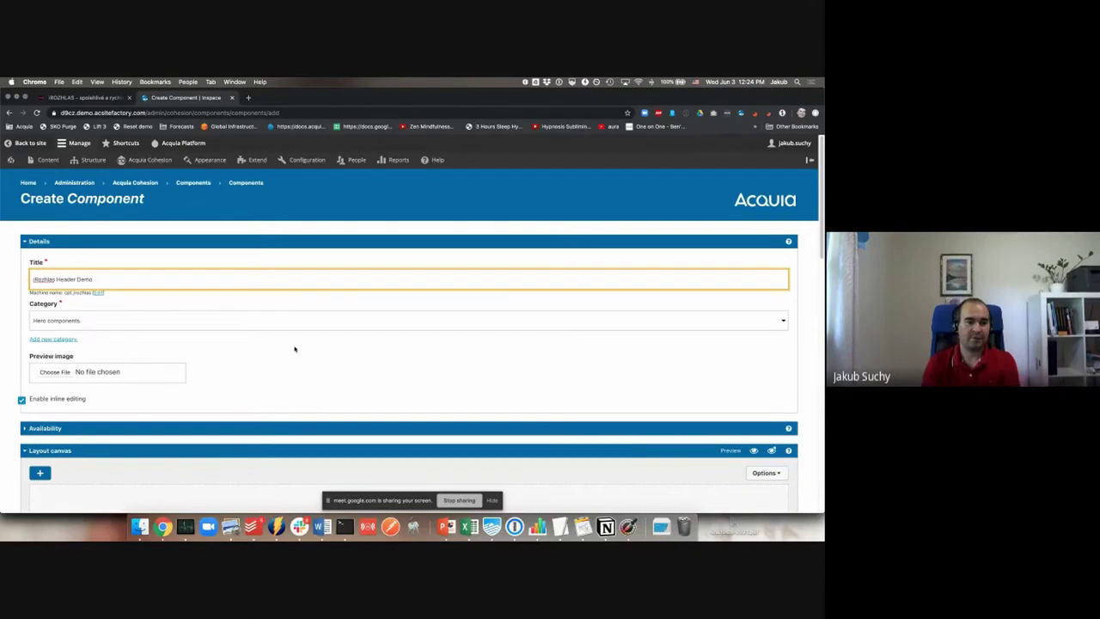
Step: Assign the new component to the Template components category
click(267, 363)
scroll(267, 366, down, 2)
scroll(267, 366, down, 1)
scroll(68, 233, up, 1)
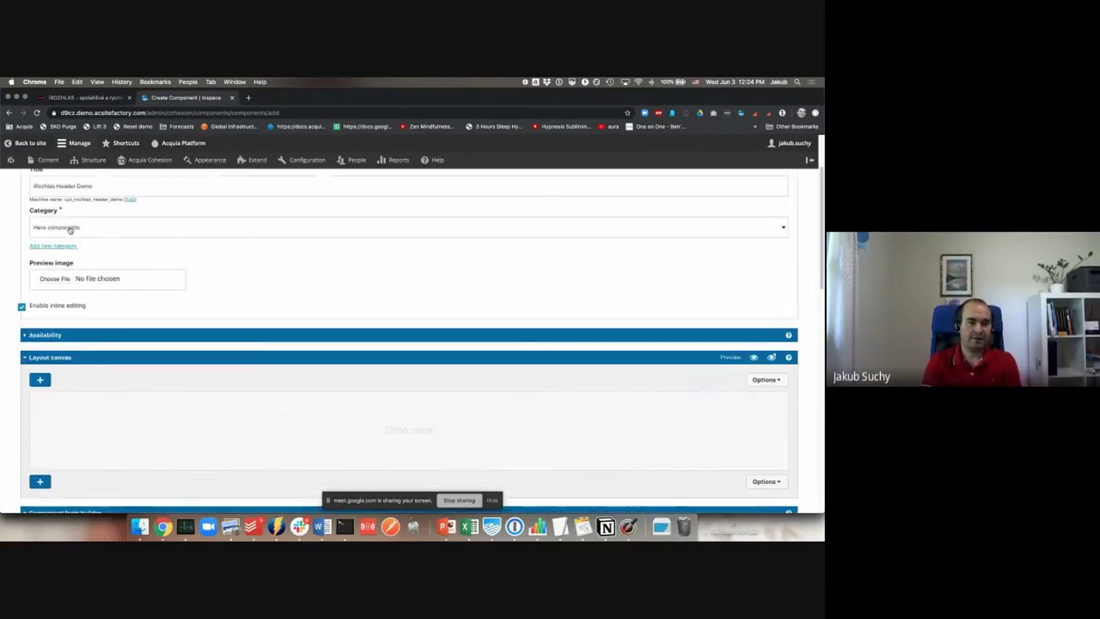
click(69, 231)
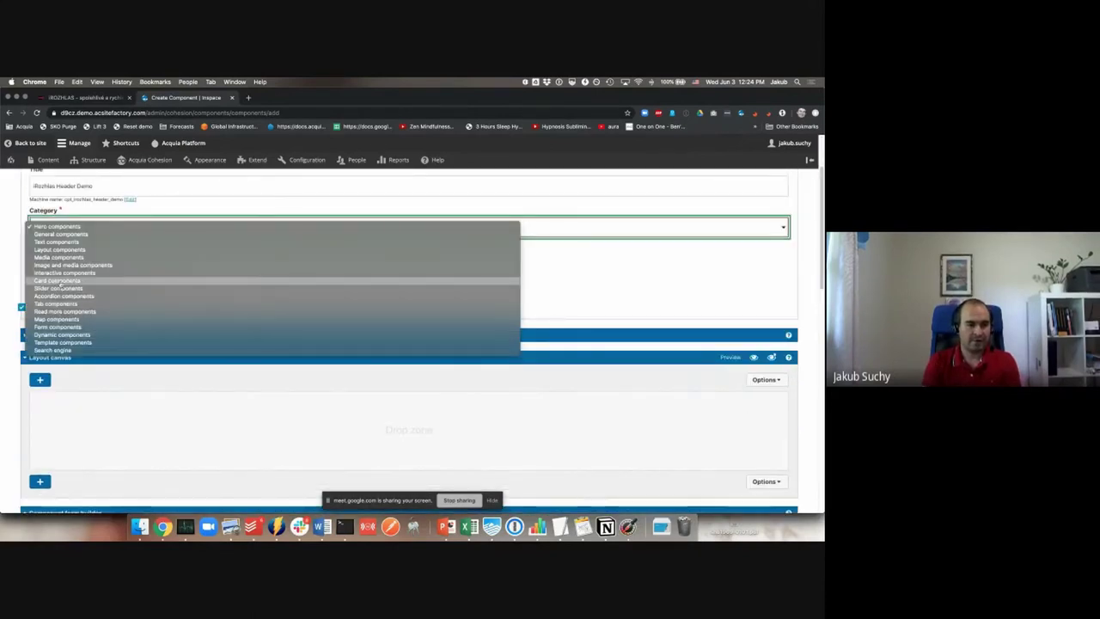
click(63, 342)
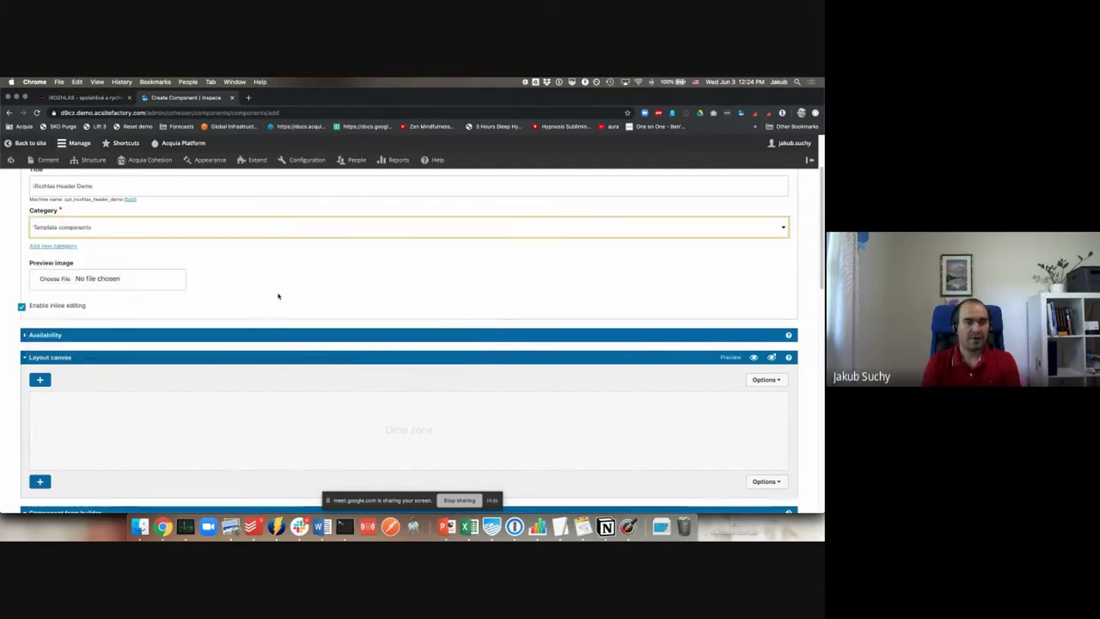
Step: Show the layout elements as a list and add a Container to the component's empty layout canvas
scroll(267, 317, down, 3)
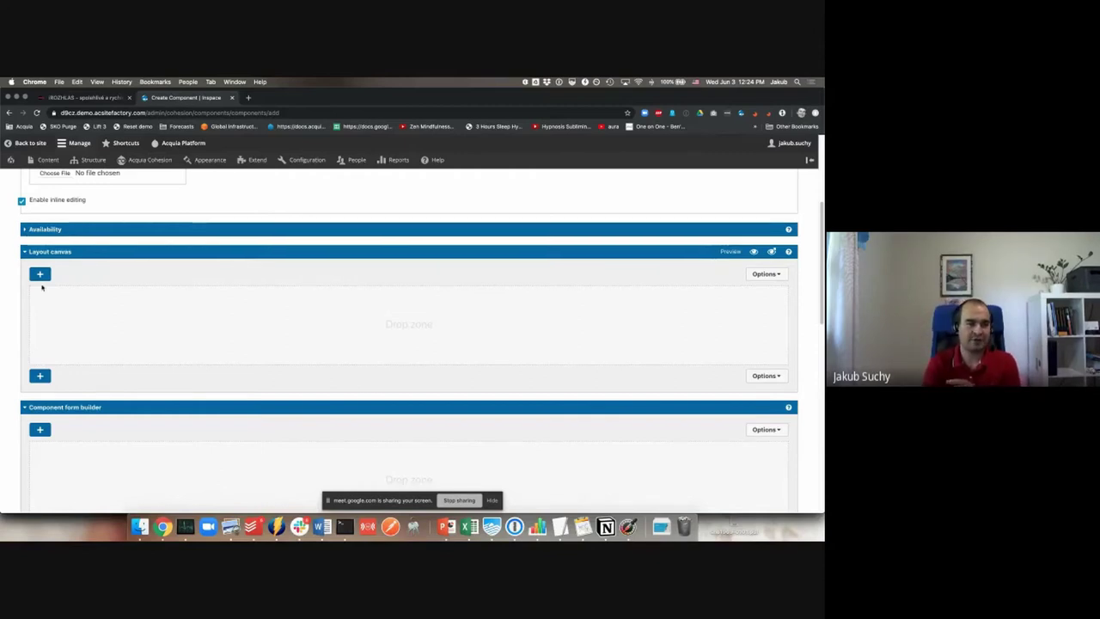
click(40, 275)
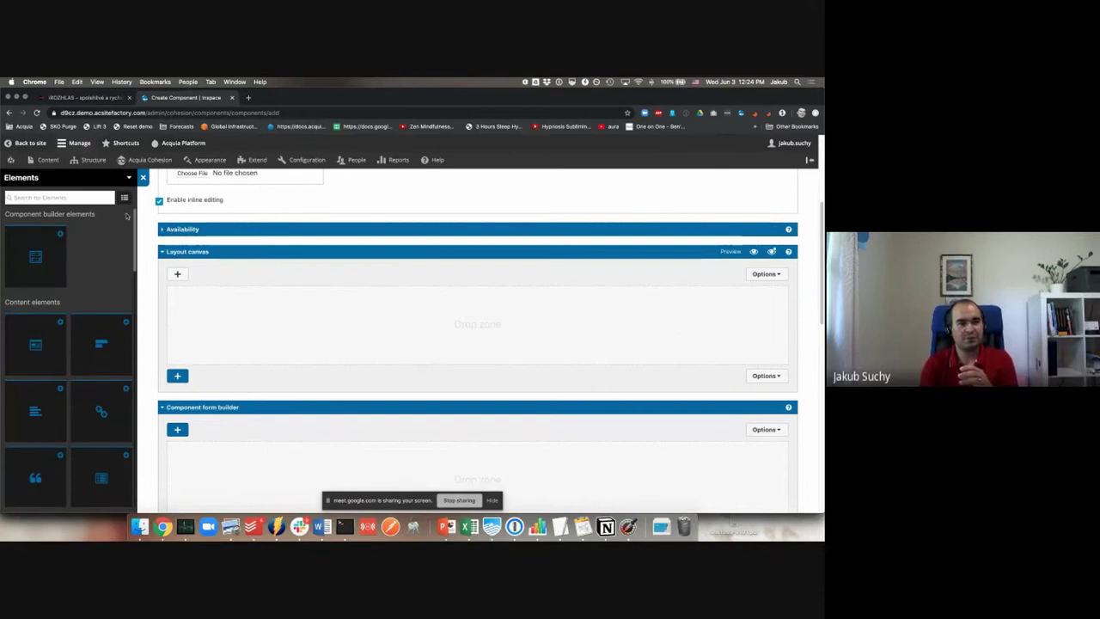
click(124, 198)
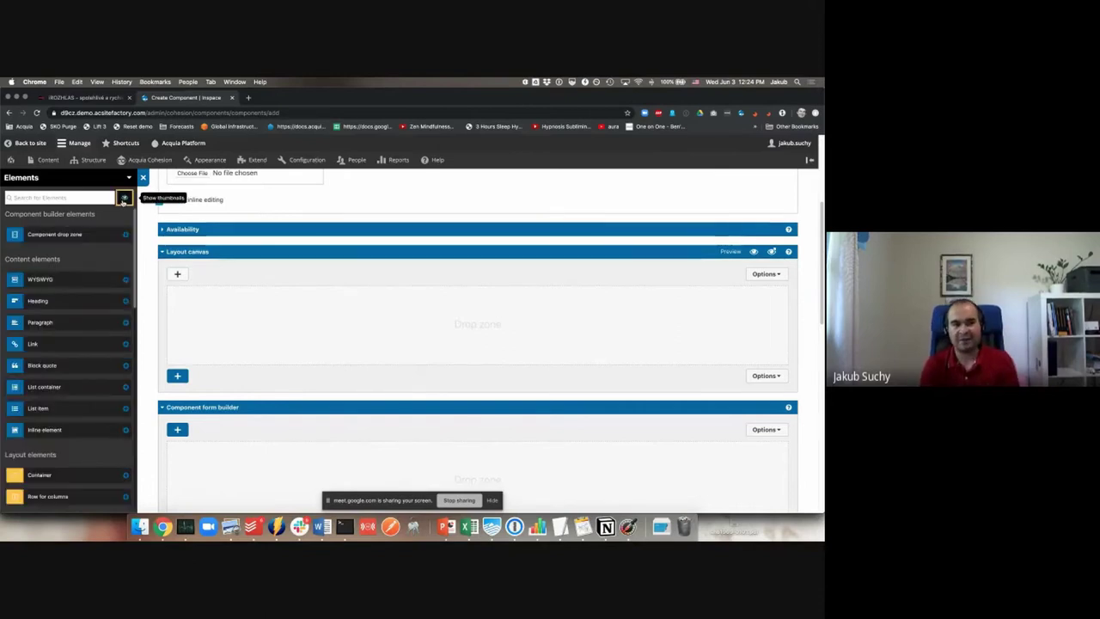
scroll(73, 340, down, 1)
scroll(73, 340, down, 5)
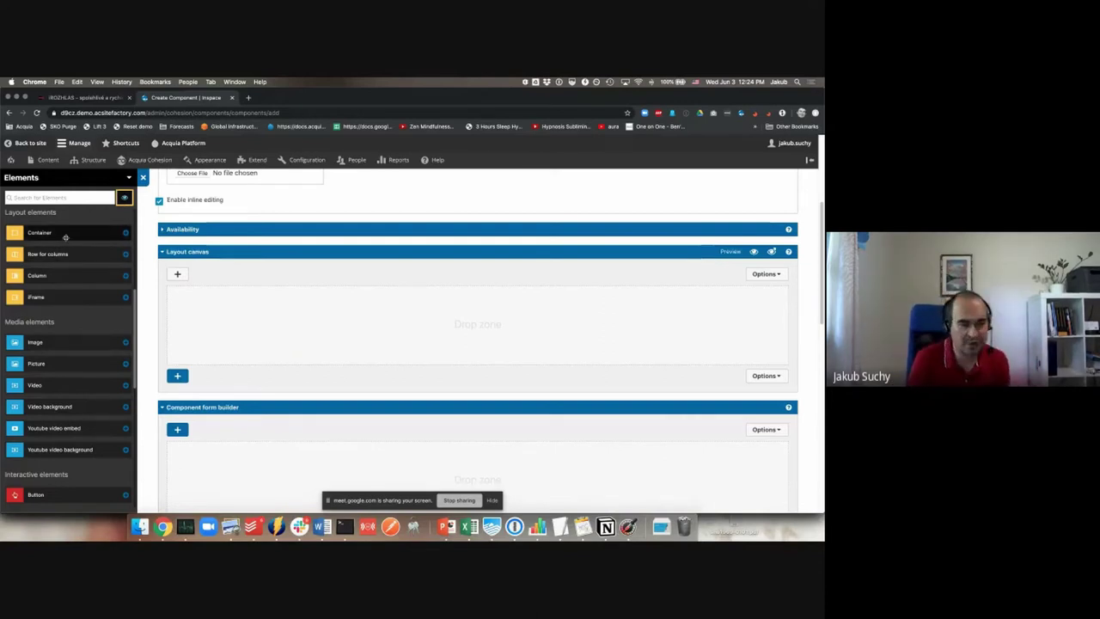
drag(54, 232, 302, 313)
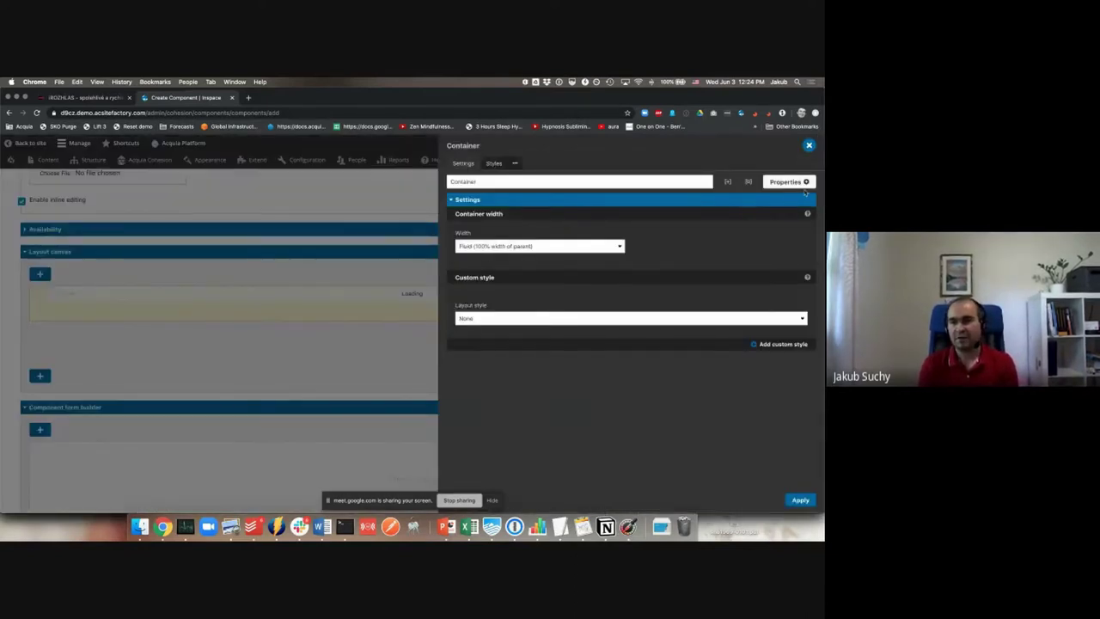
click(790, 183)
click(712, 197)
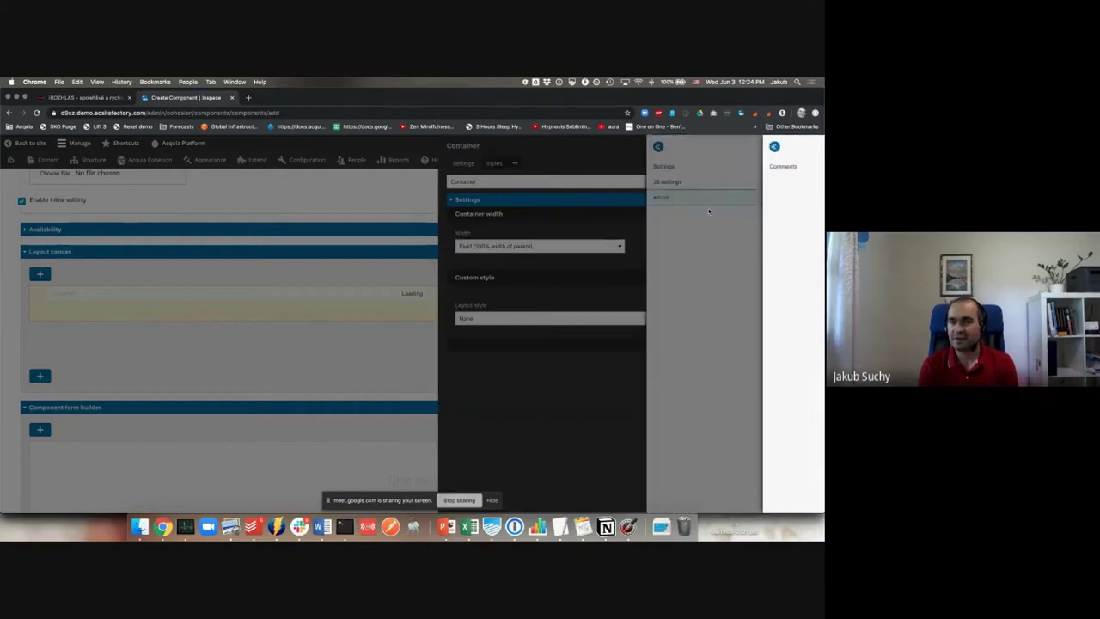
click(693, 170)
click(692, 171)
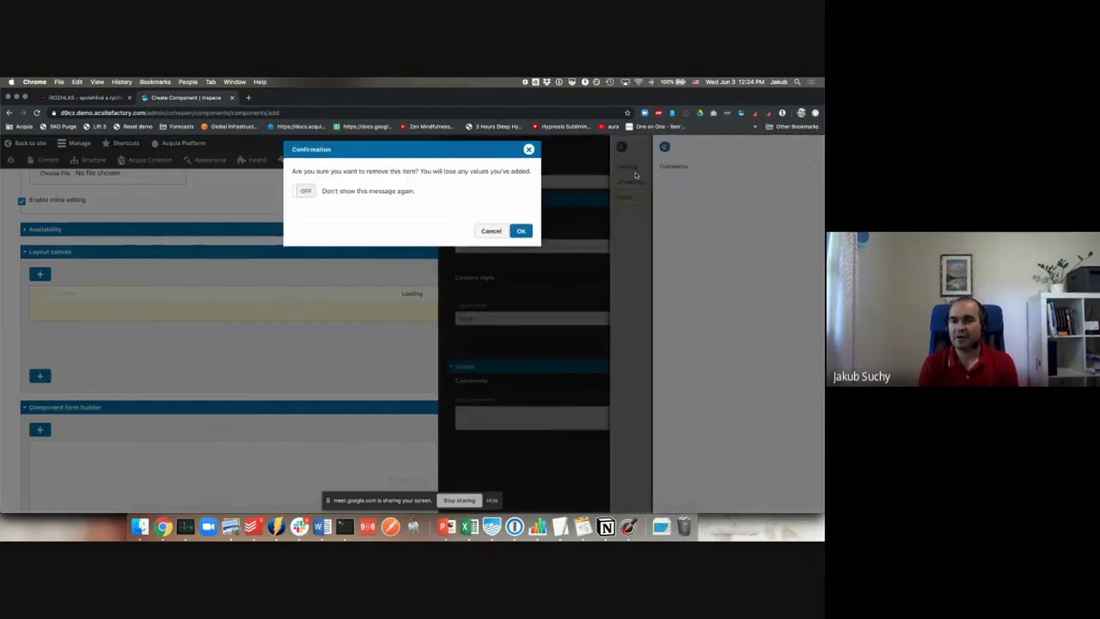
click(521, 224)
click(664, 147)
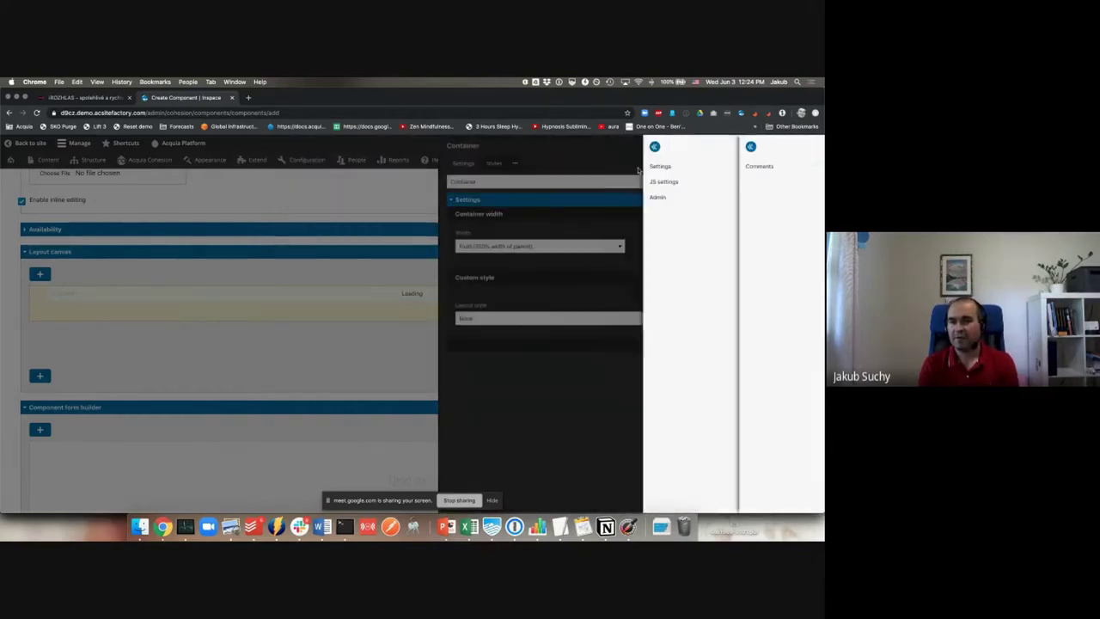
Step: Enable the HTML element property for the container, set the element to Header and apply the settings
click(712, 169)
click(707, 182)
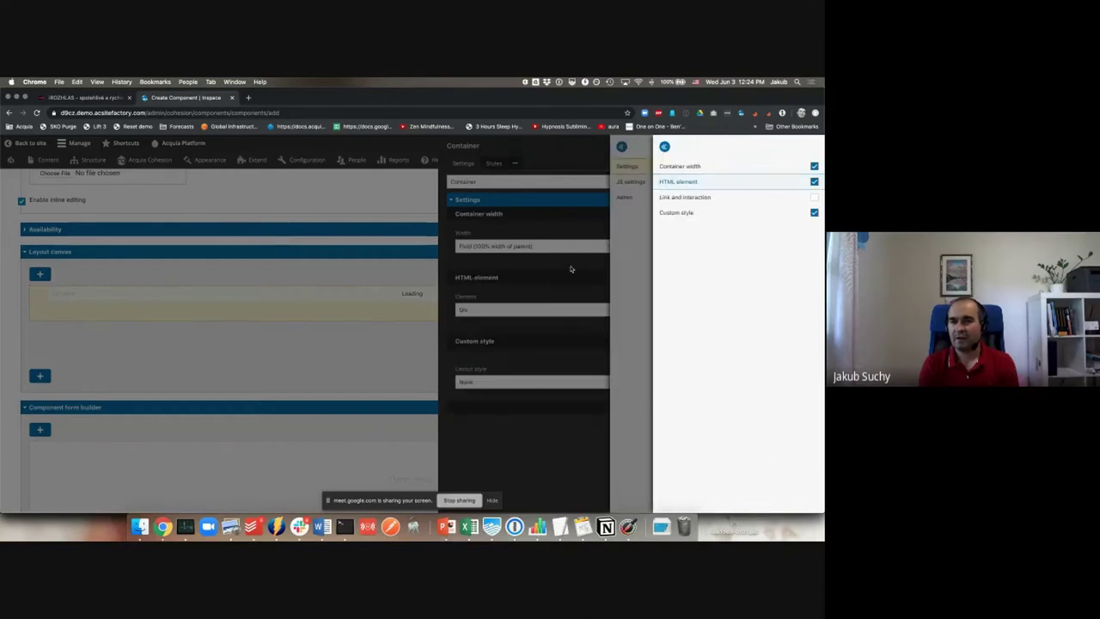
click(560, 278)
click(484, 314)
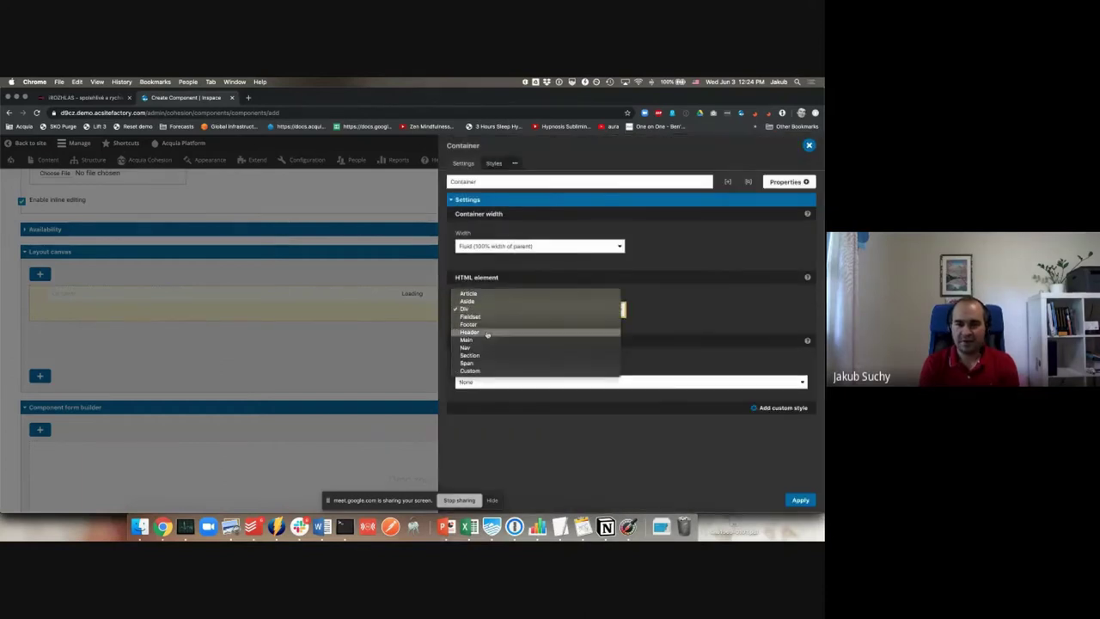
click(490, 333)
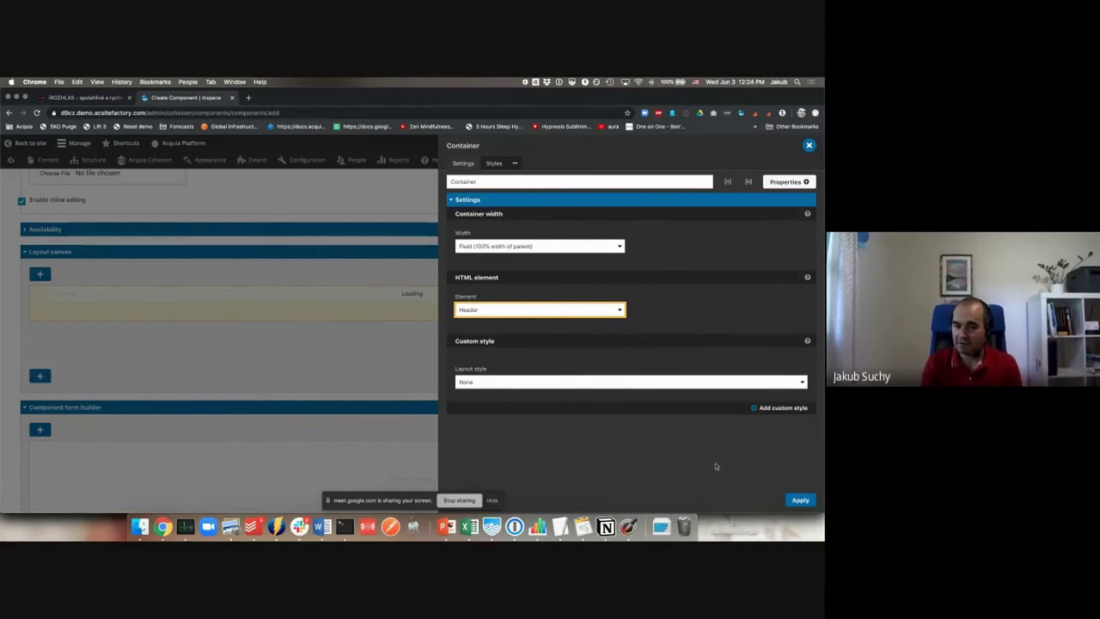
click(800, 500)
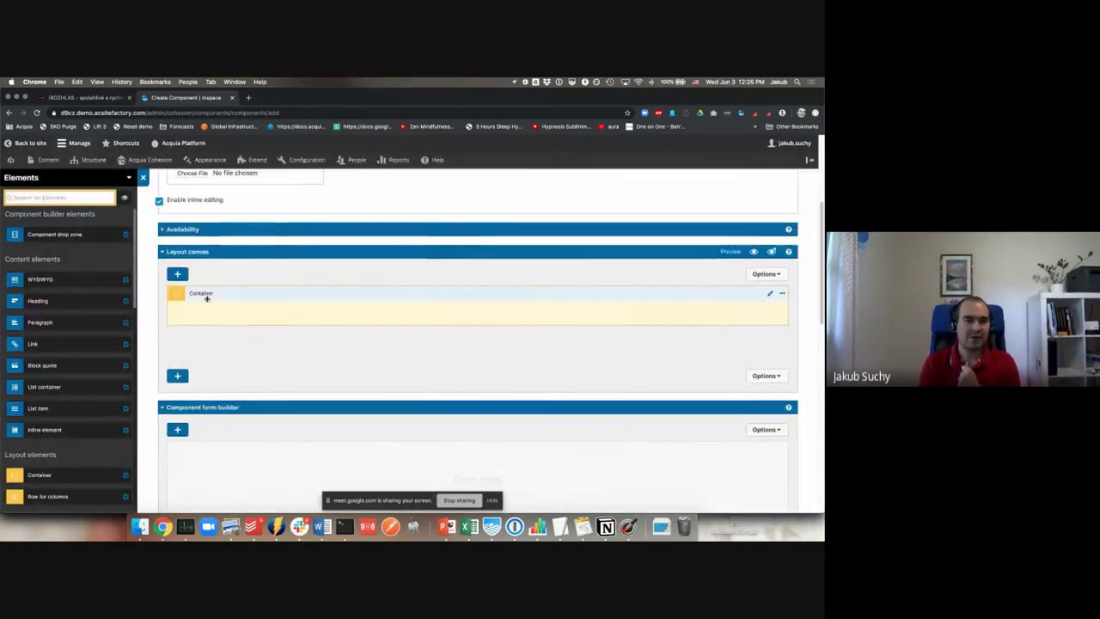
Step: Add an Image element inside the container and choose irozhlaslogo.png as its image
scroll(74, 341, down, 2)
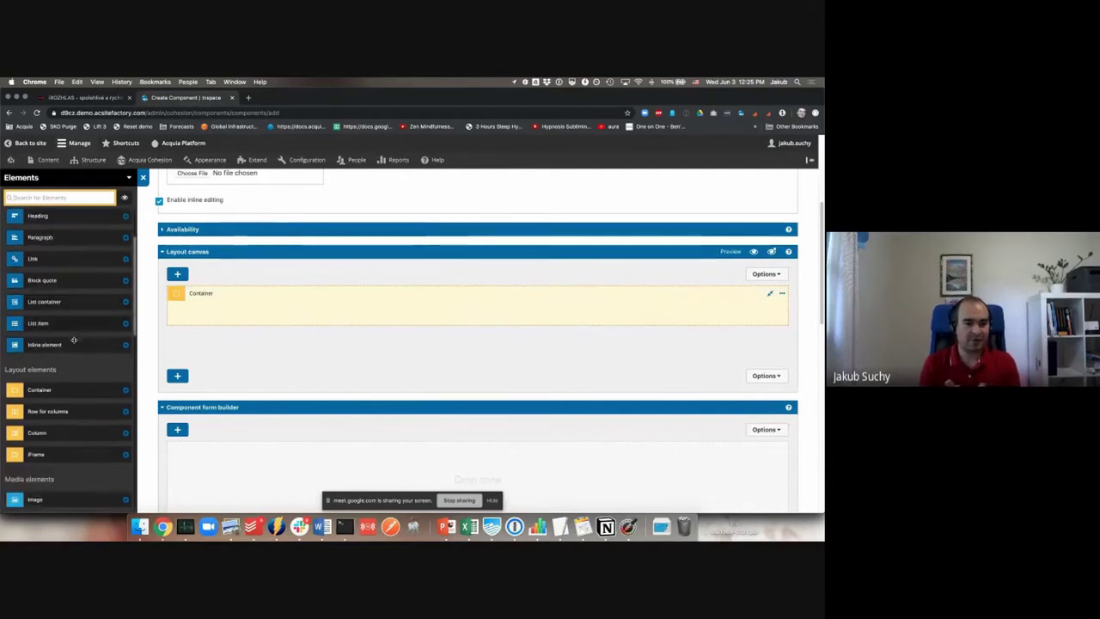
scroll(74, 341, down, 2)
drag(51, 426, 277, 316)
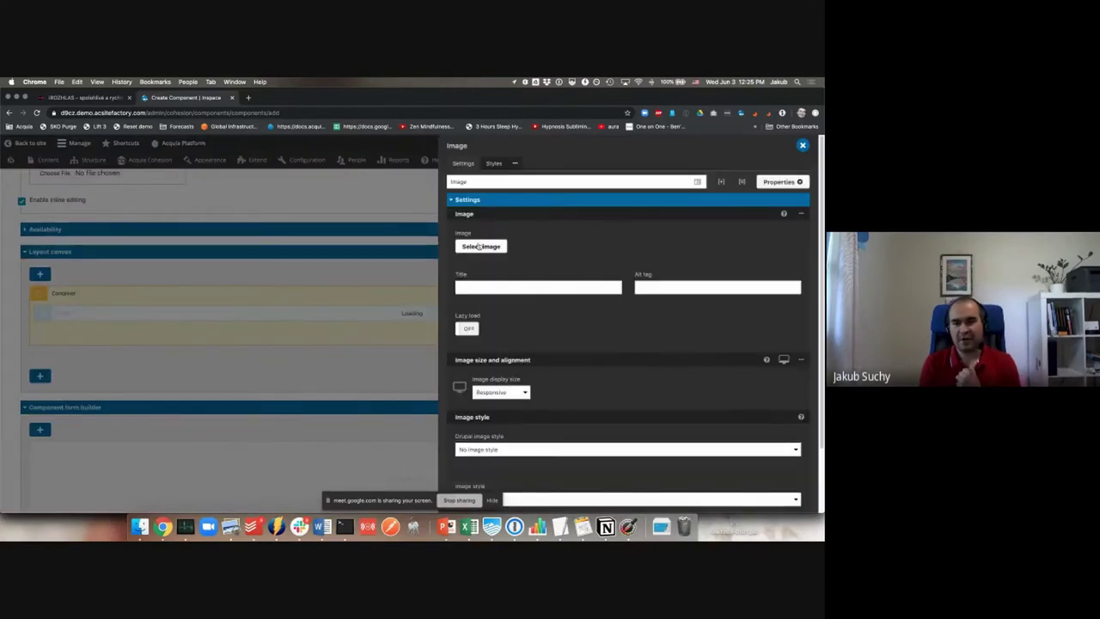
click(480, 245)
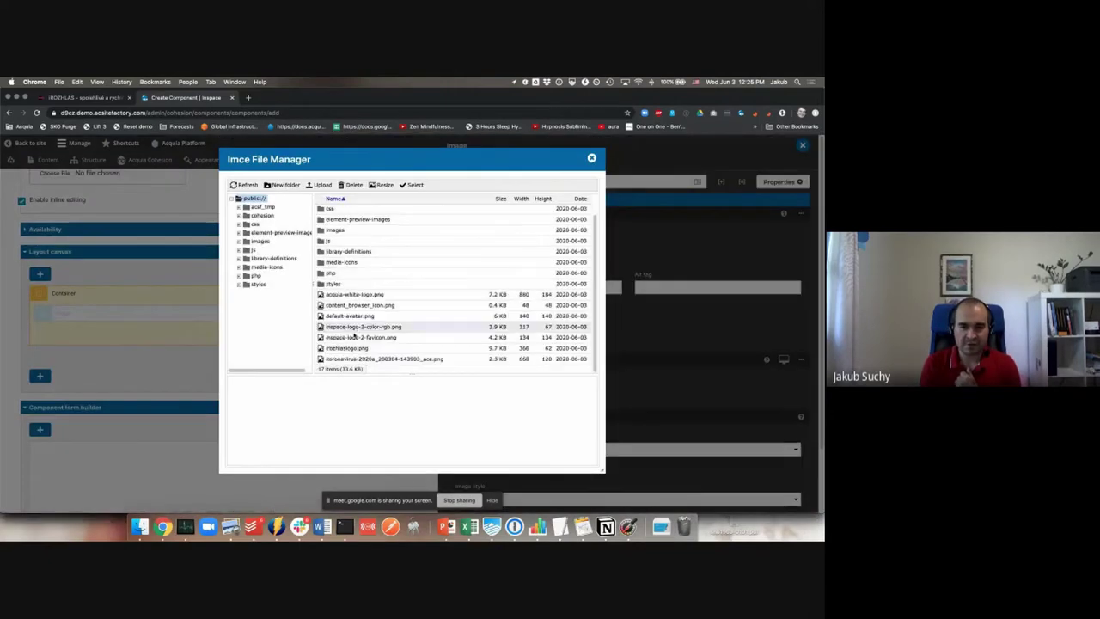
double_click(348, 348)
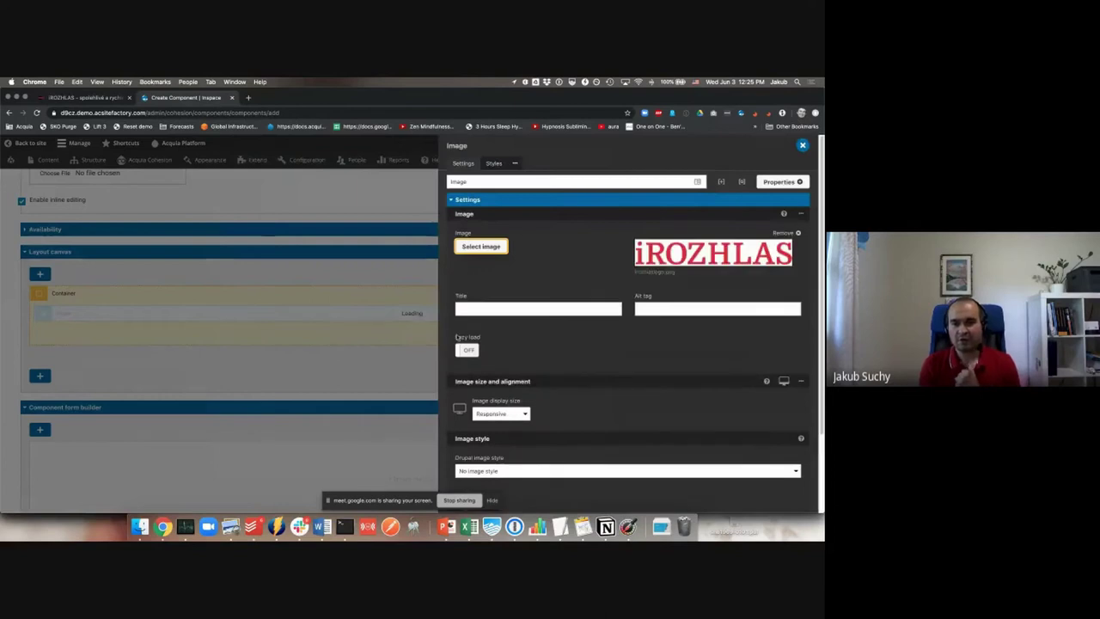
Step: Set the logo image to Actual size with Align center, apply the settings and preview the component layout
click(498, 414)
click(576, 415)
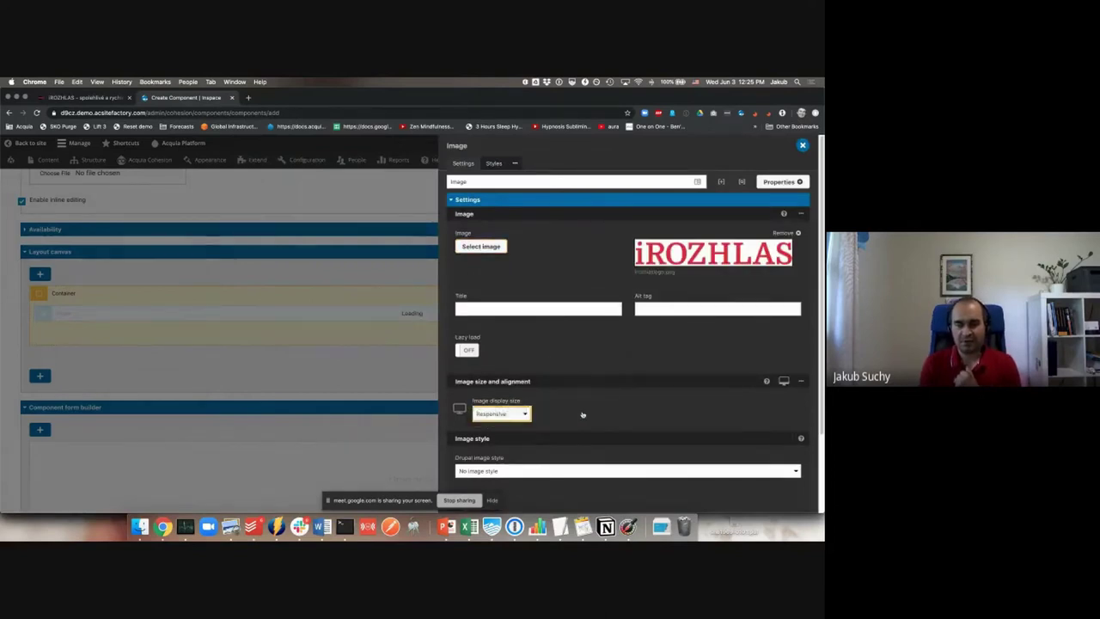
scroll(581, 415, down, 2)
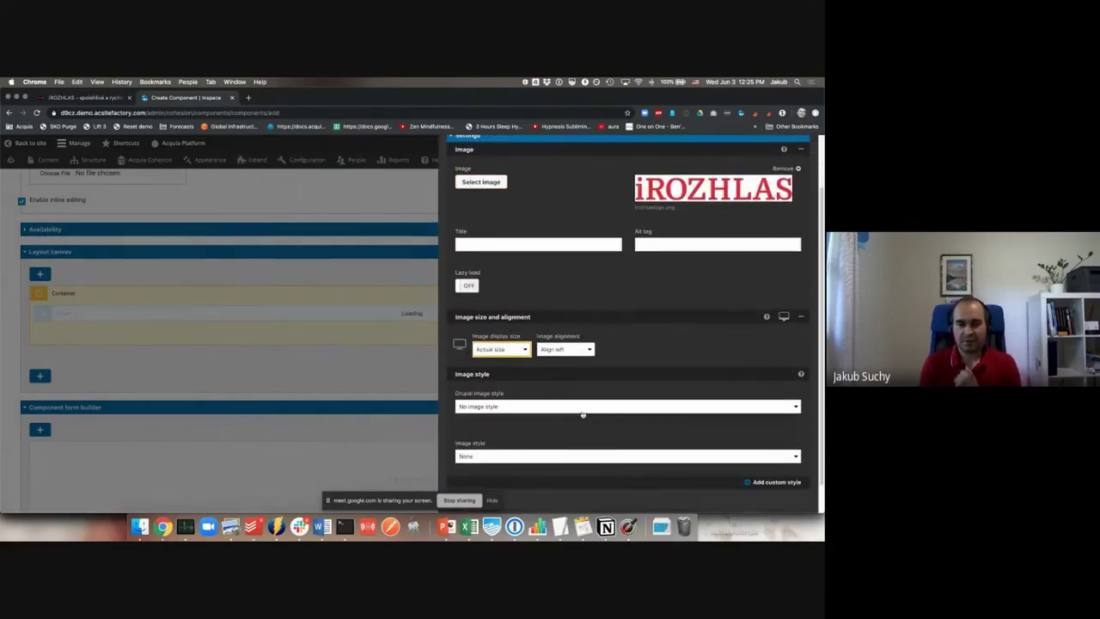
click(561, 350)
click(556, 356)
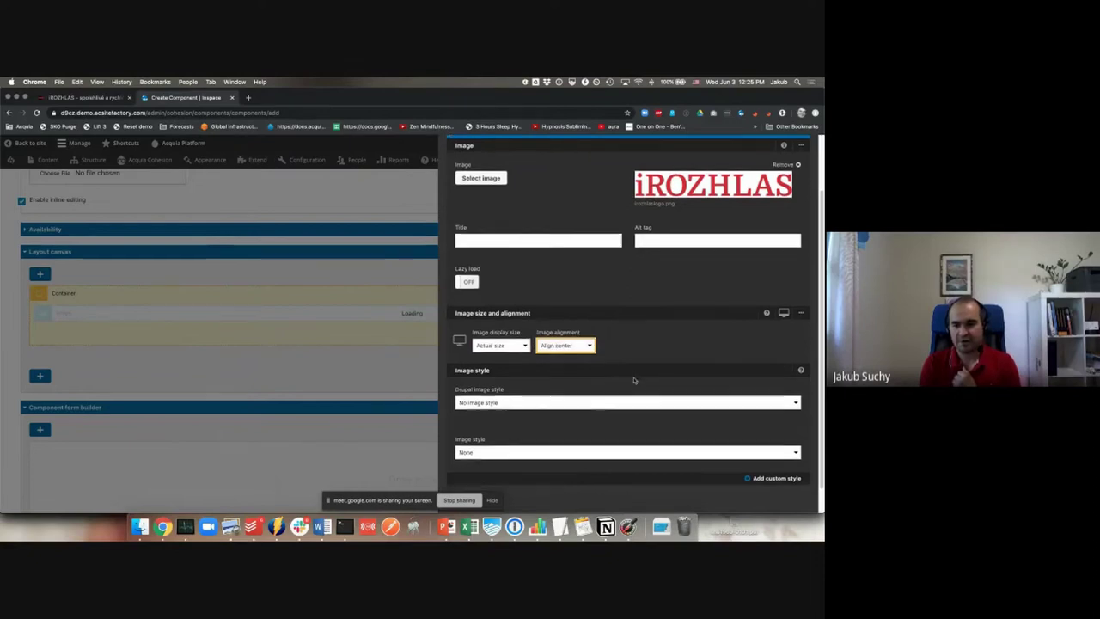
scroll(633, 381, down, 1)
click(790, 500)
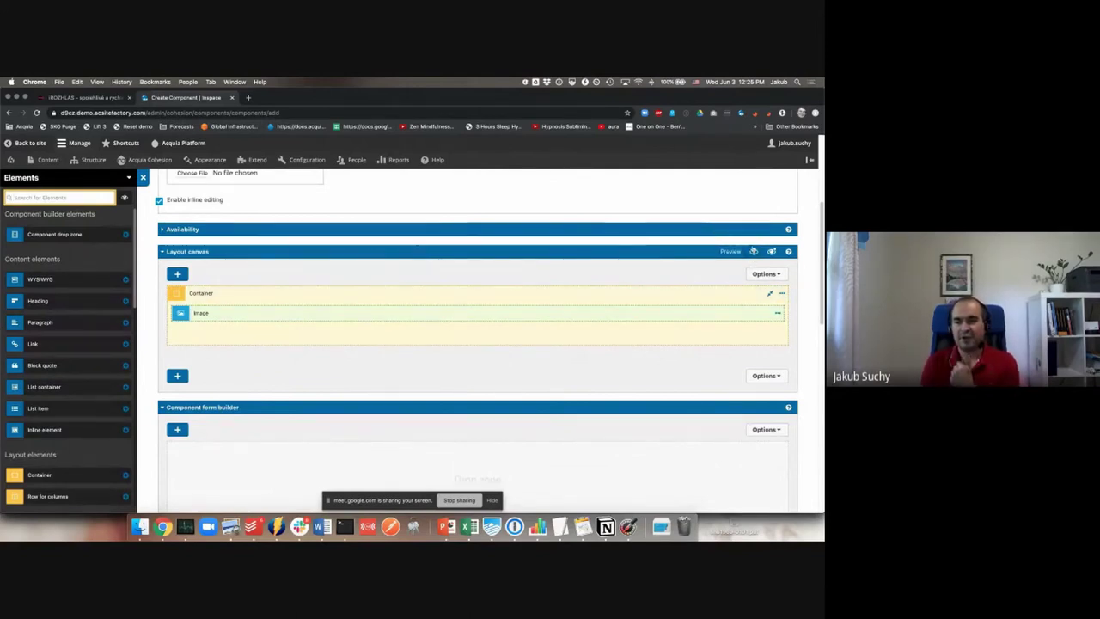
click(753, 252)
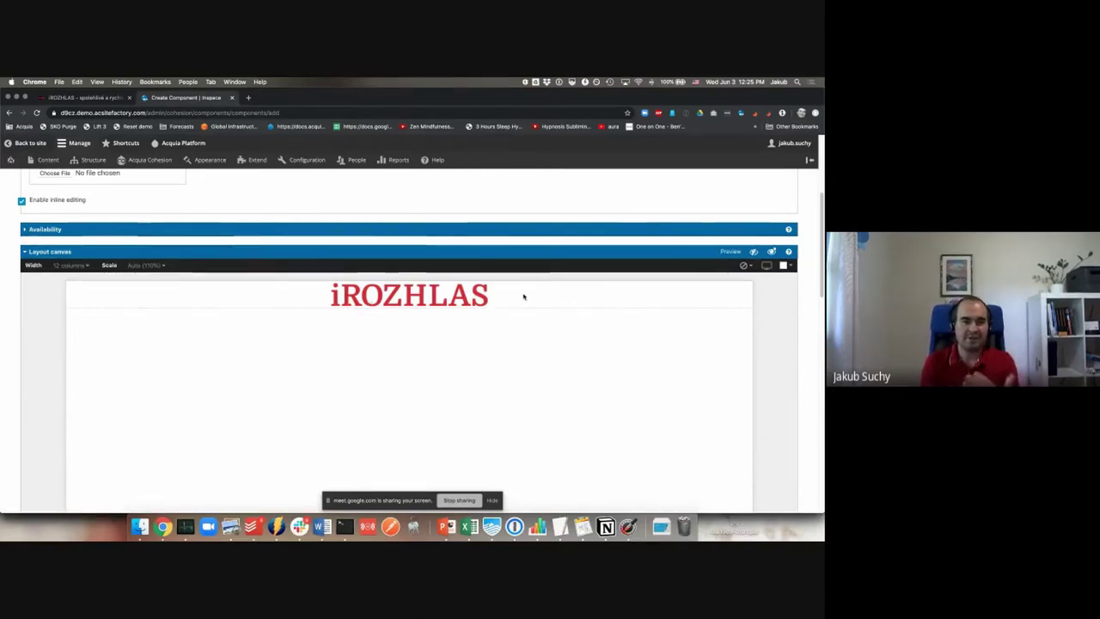
click(753, 251)
Step: Add the Padding property to the container's default style and set its top and bottom padding to 20
double_click(53, 293)
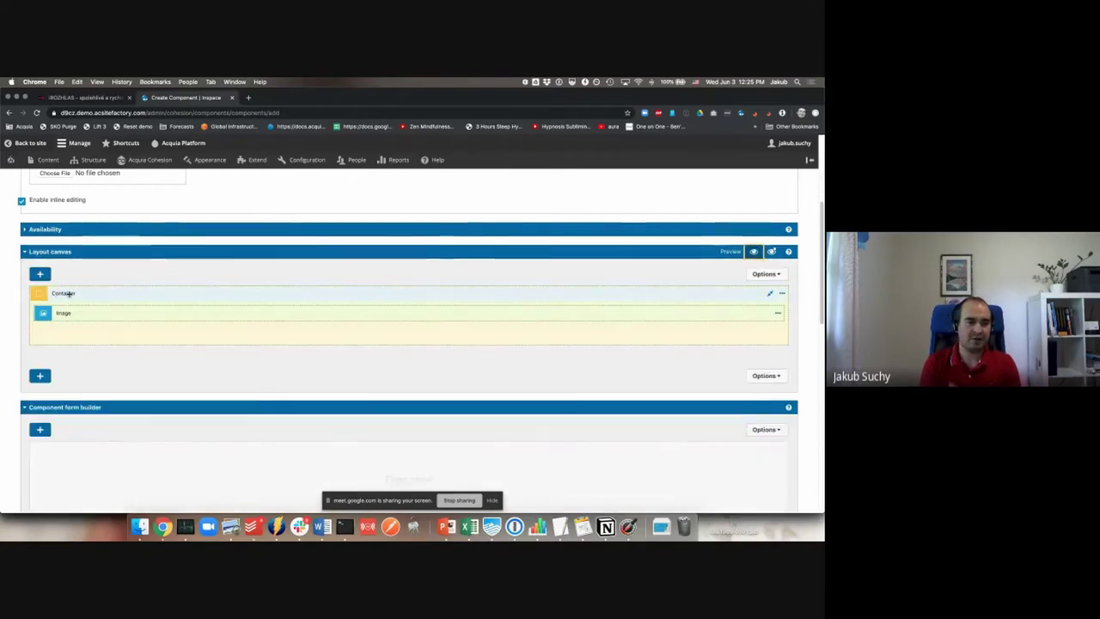
click(494, 163)
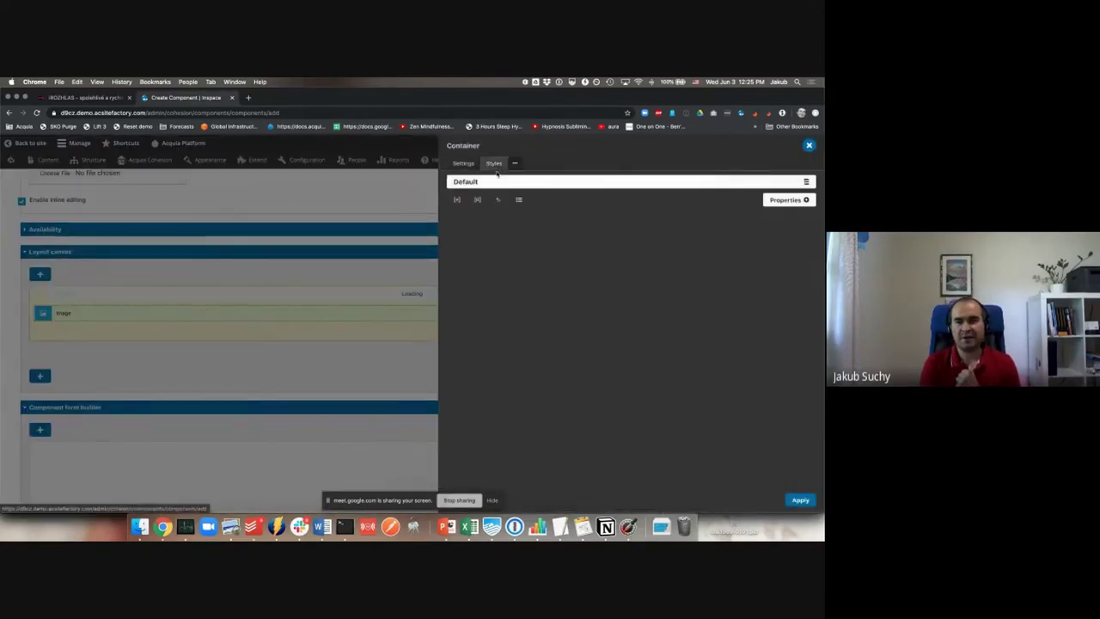
click(807, 201)
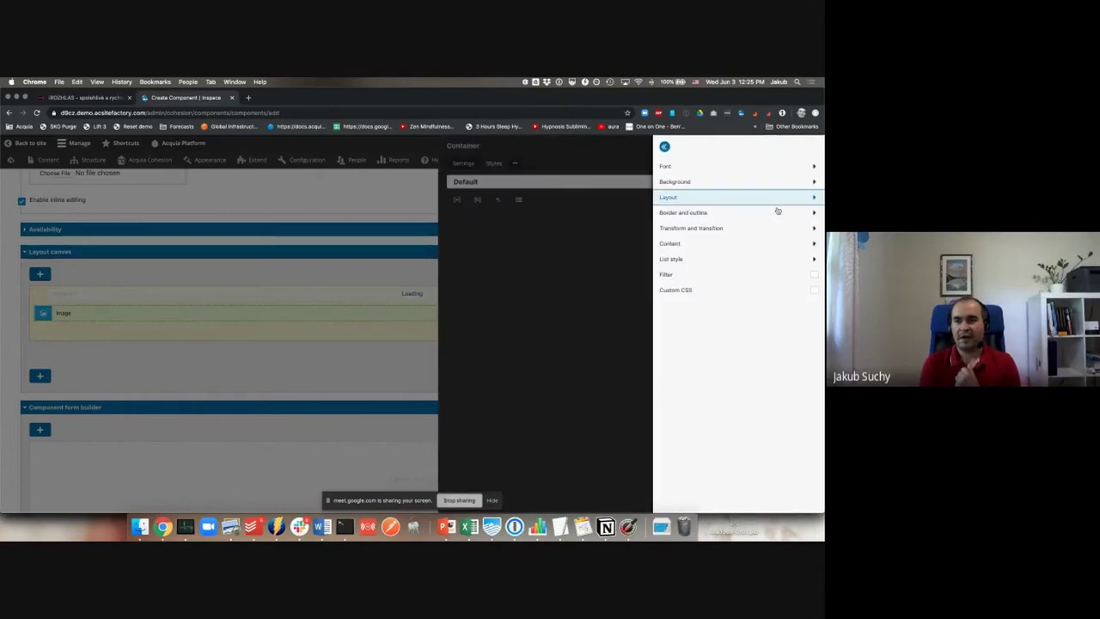
click(694, 196)
click(692, 197)
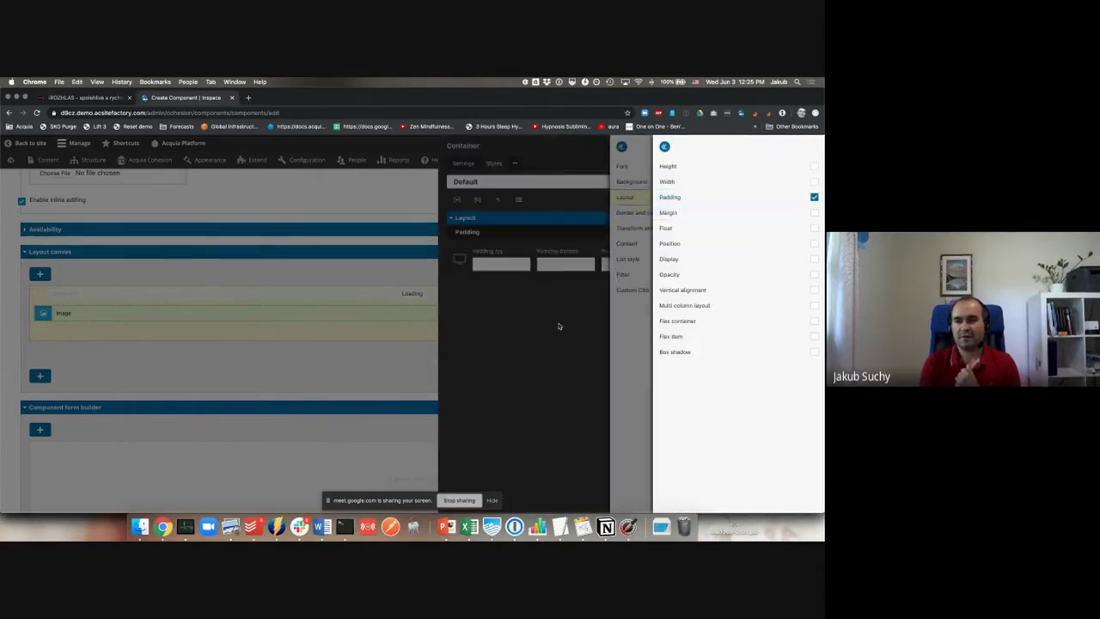
click(511, 263)
text(20)
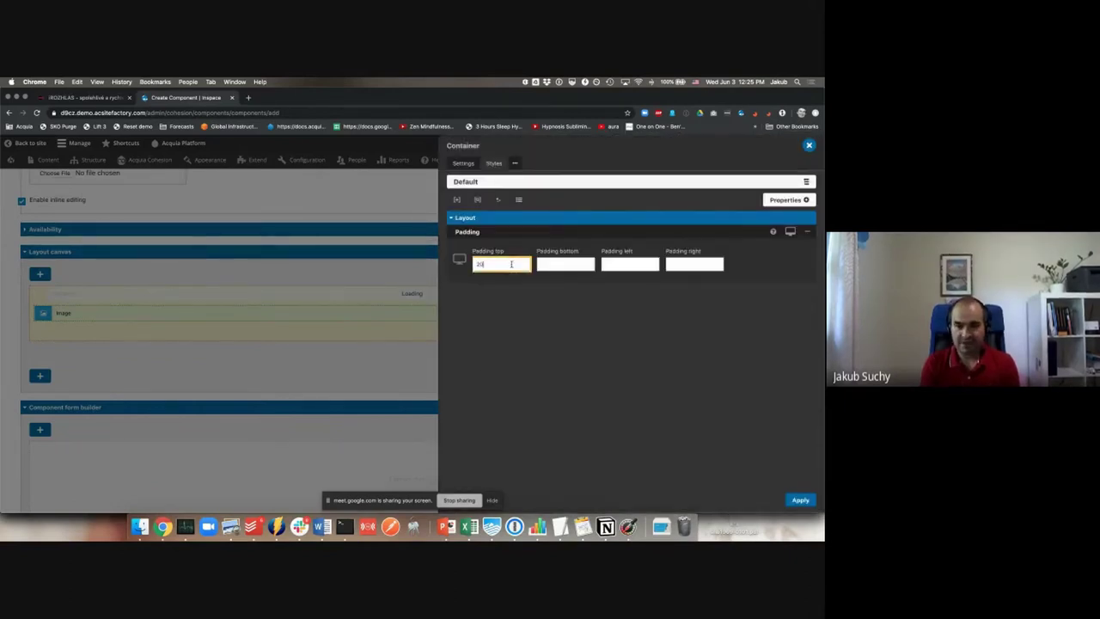
key(Tab)
text(20)
click(538, 304)
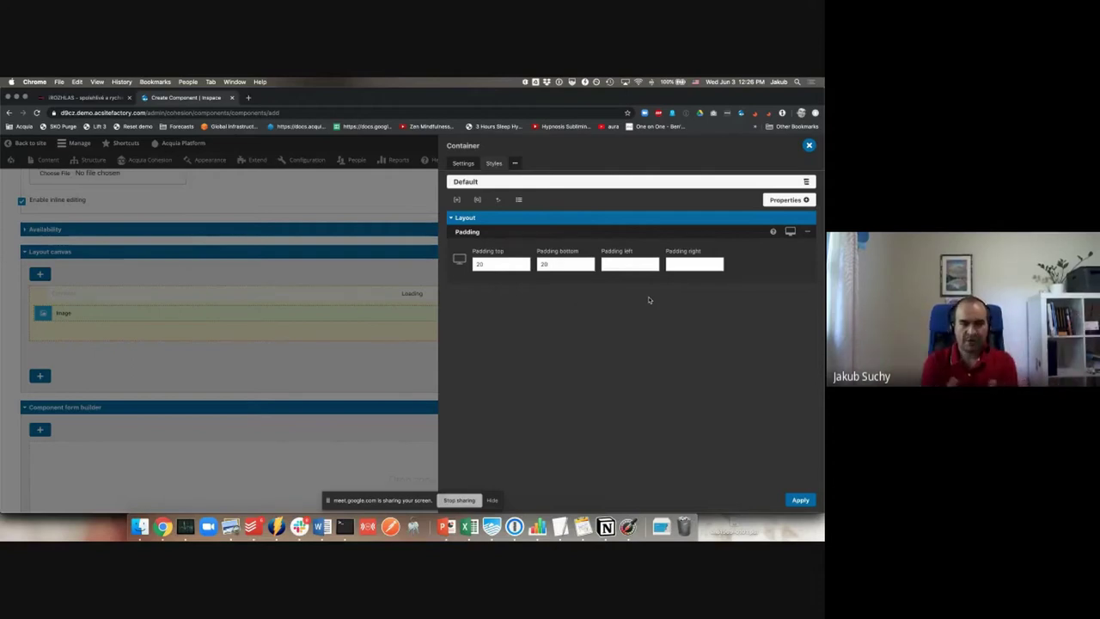
Step: Add a mobile breakpoint to the container's padding with top padding 10 and bottom padding 0
click(789, 231)
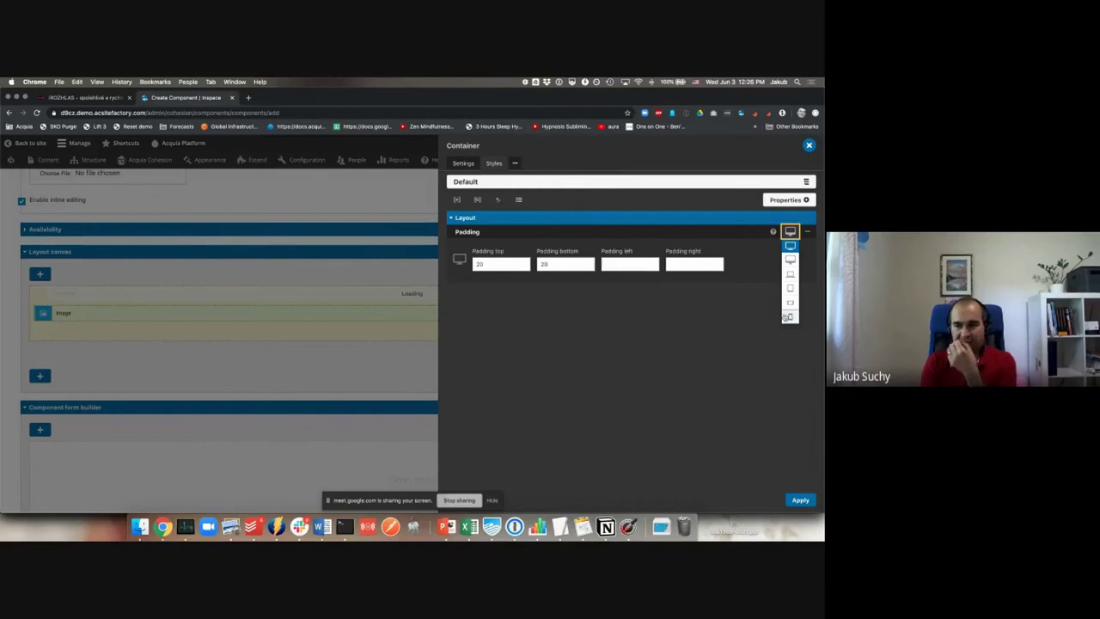
click(788, 317)
click(499, 308)
text(0)
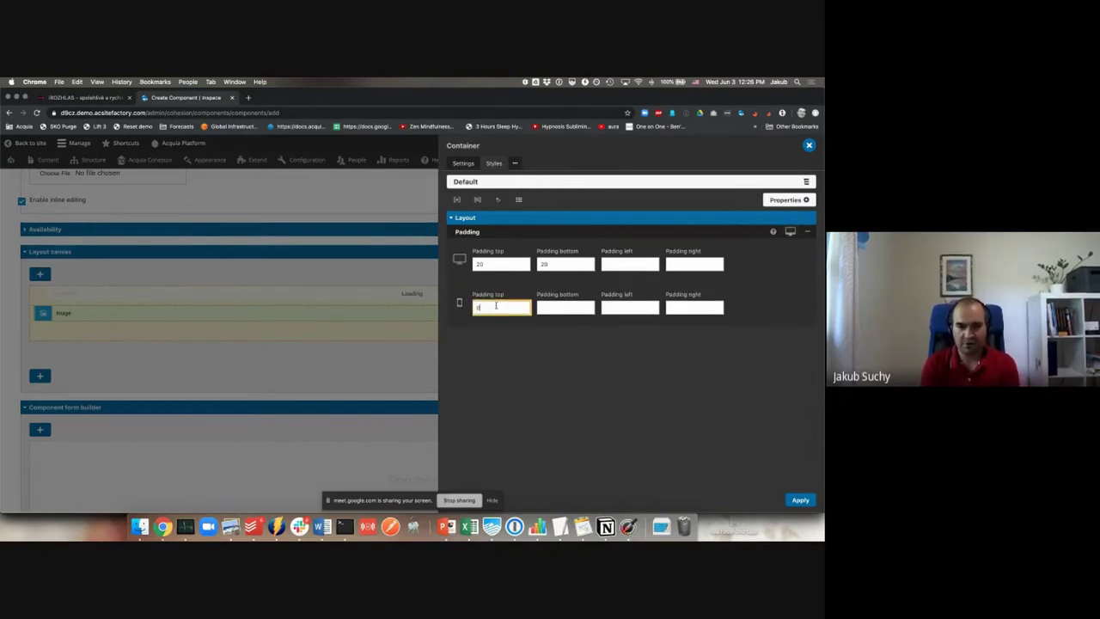
key(Tab)
text(0)
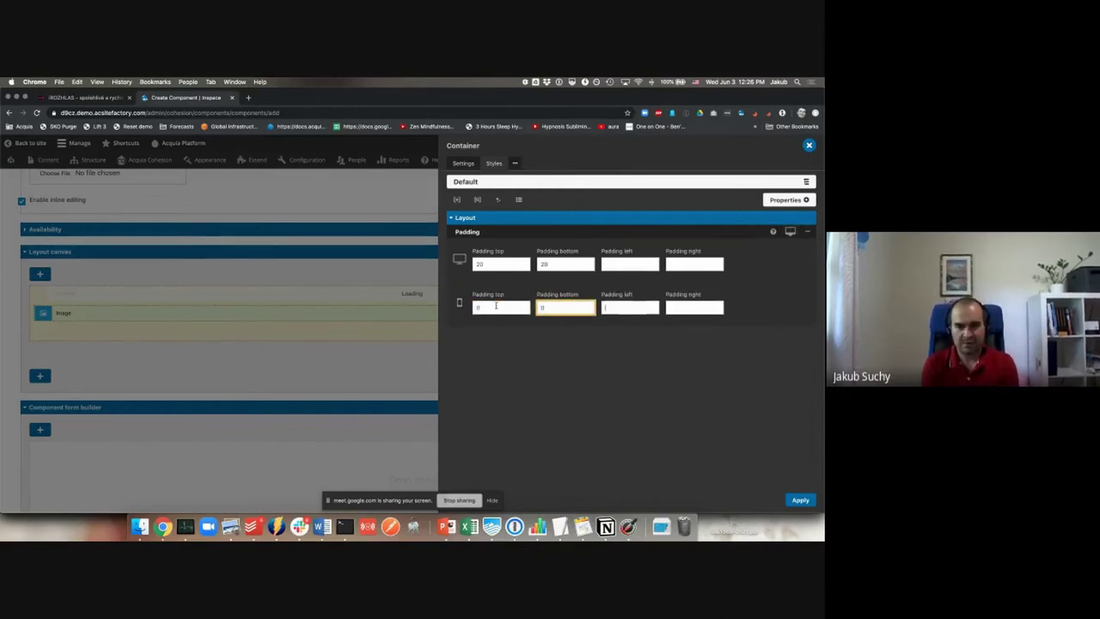
key(Tab)
double_click(484, 307)
text(10)
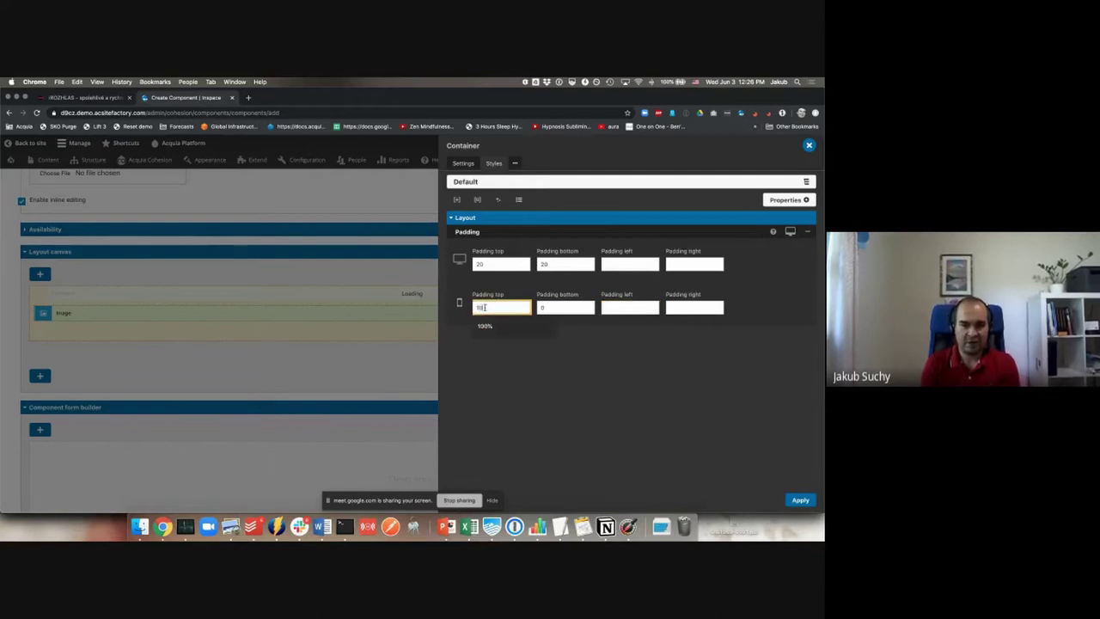
click(642, 375)
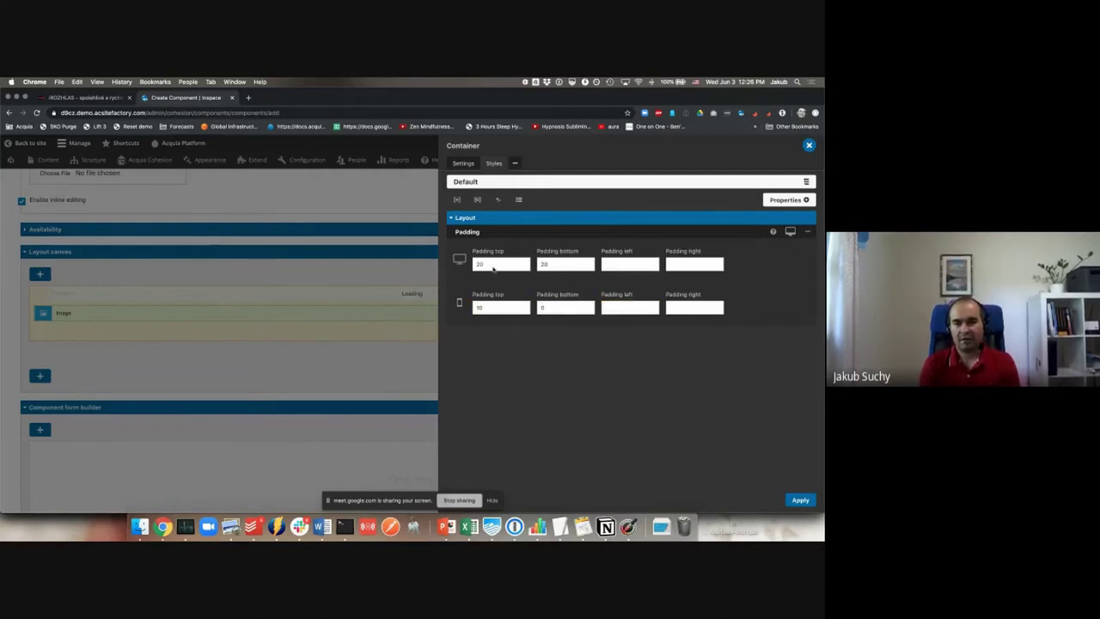
Step: Set the container's desktop top padding to 30 and apply the style
double_click(491, 265)
text(30)
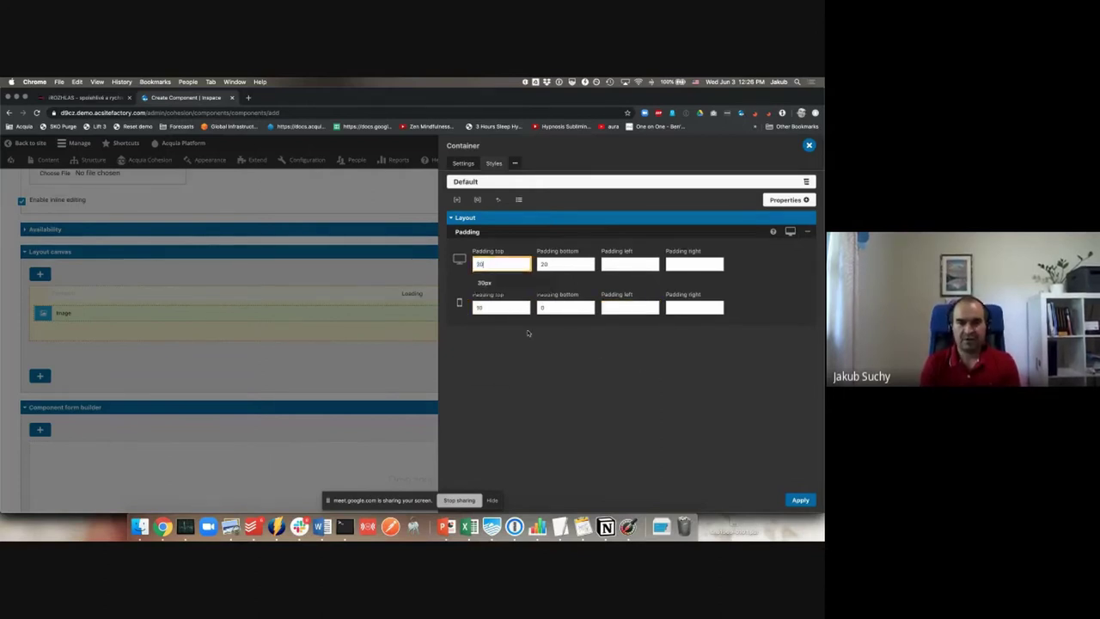
click(548, 381)
click(794, 500)
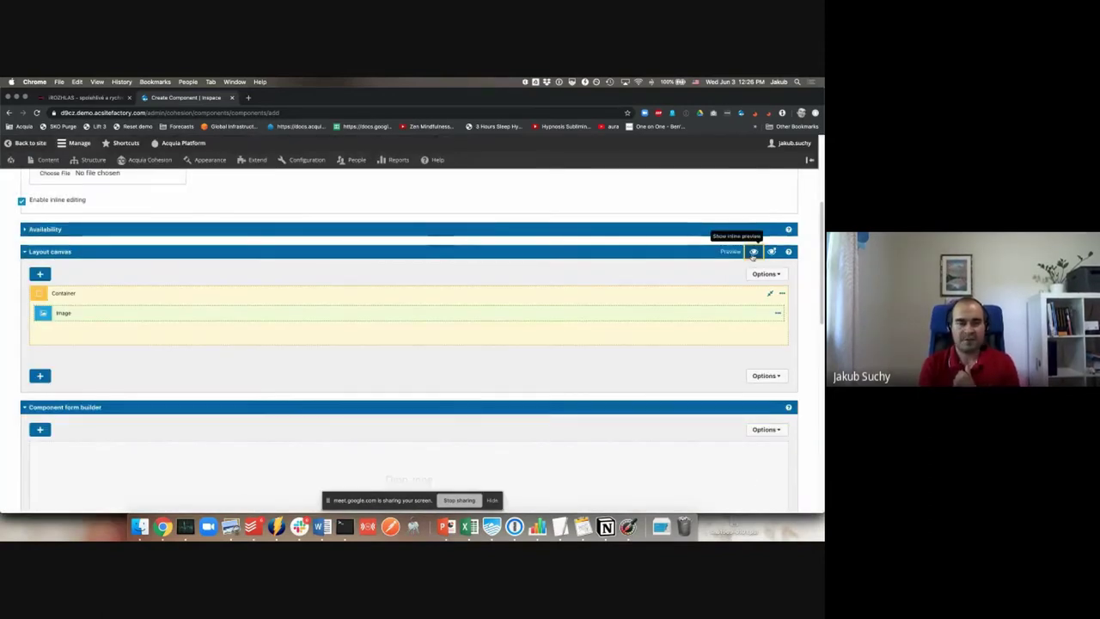
Step: Preview the header layout inline at desktop and mobile sizes, and return to the element structure
click(752, 252)
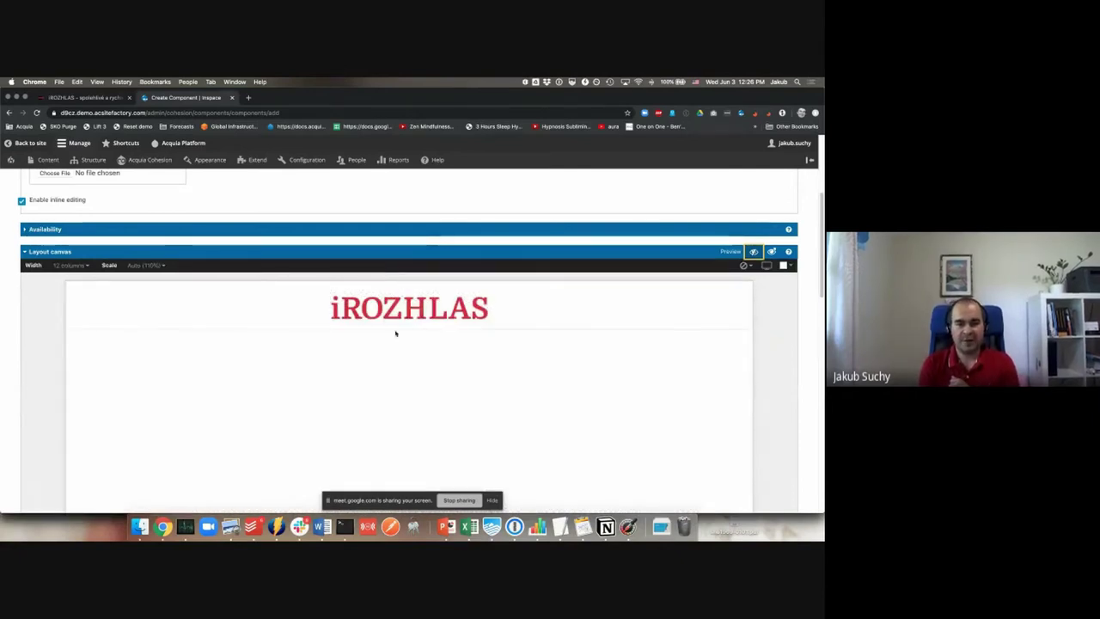
click(767, 268)
click(767, 348)
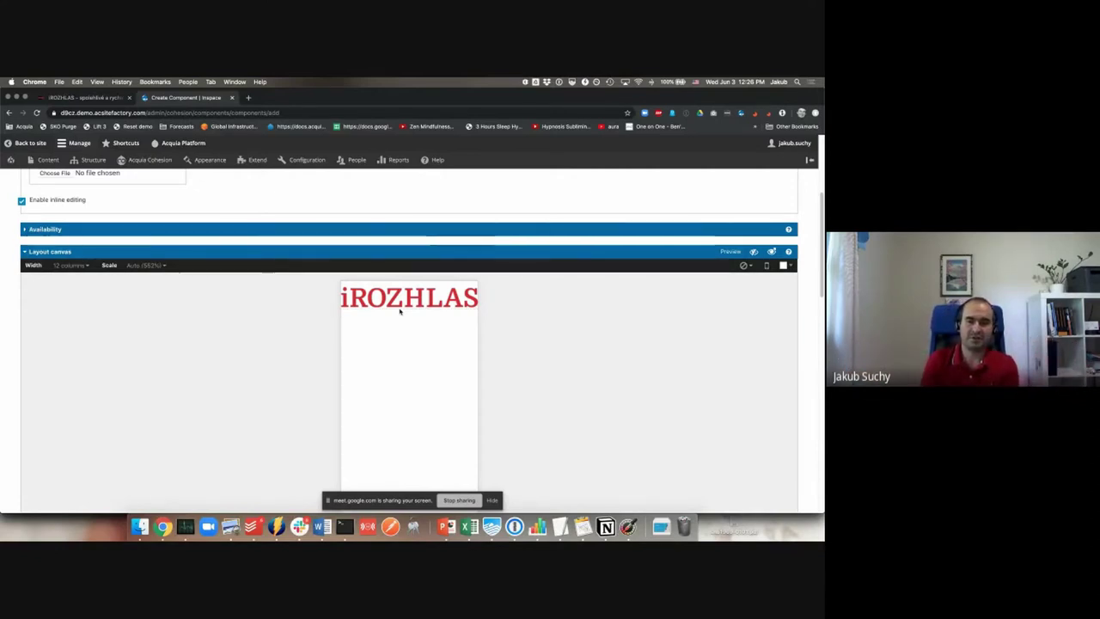
click(766, 268)
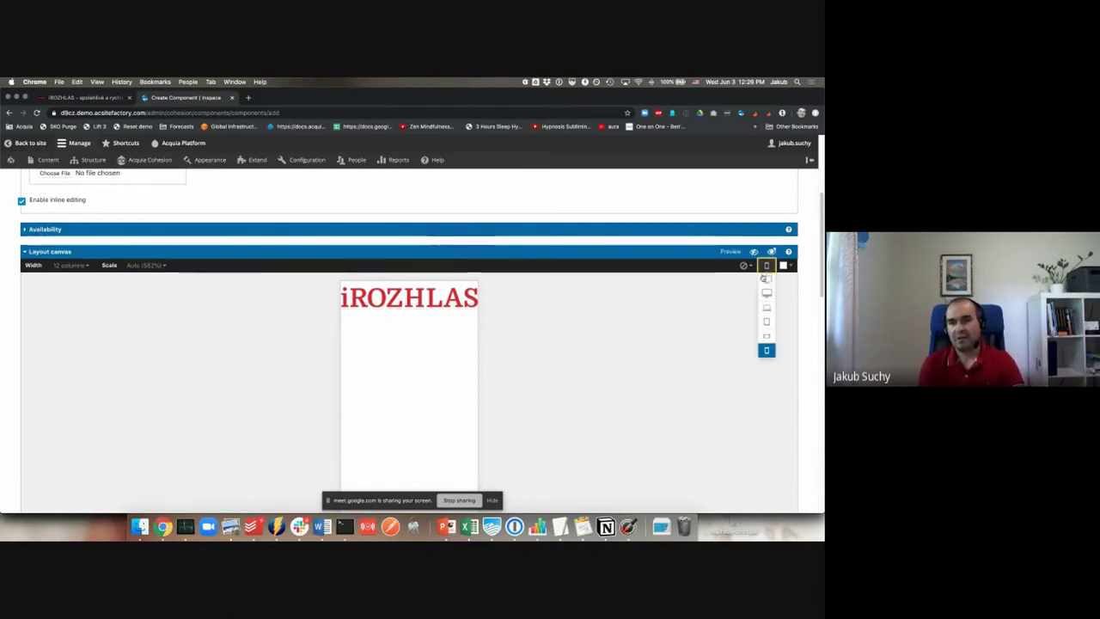
click(753, 251)
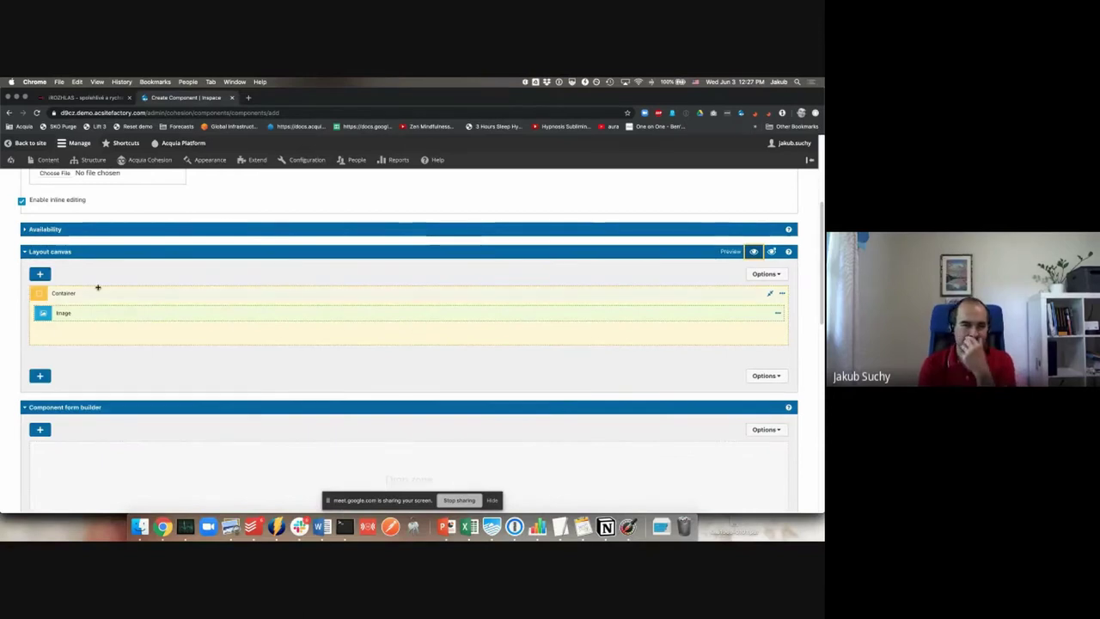
Step: Insert the iRozhlas Header blueprint helper into the layout canvas
click(40, 275)
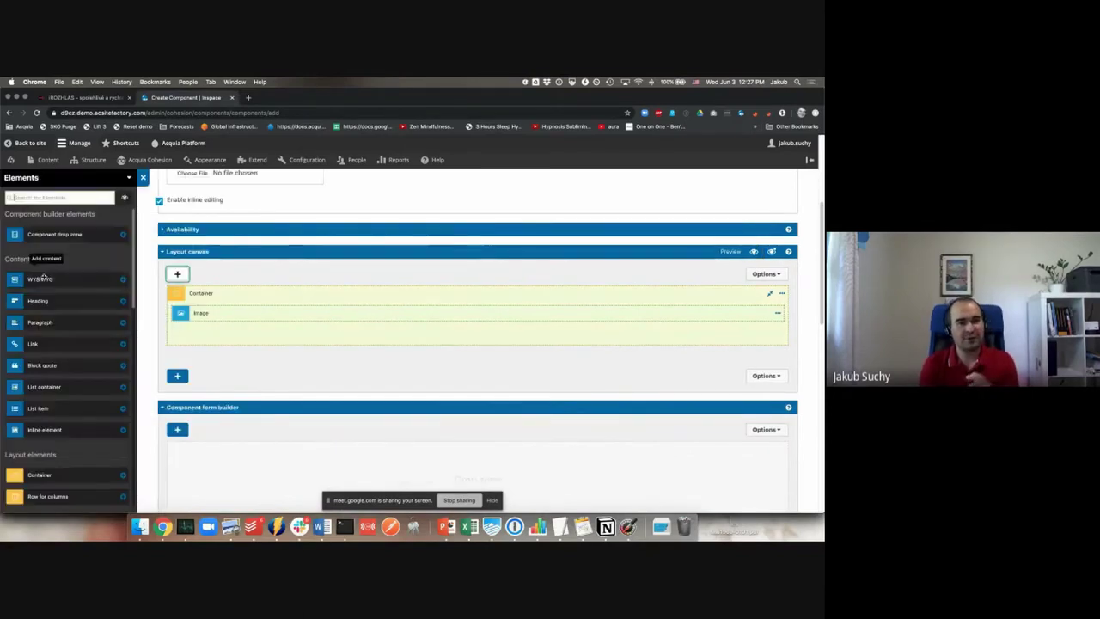
click(32, 180)
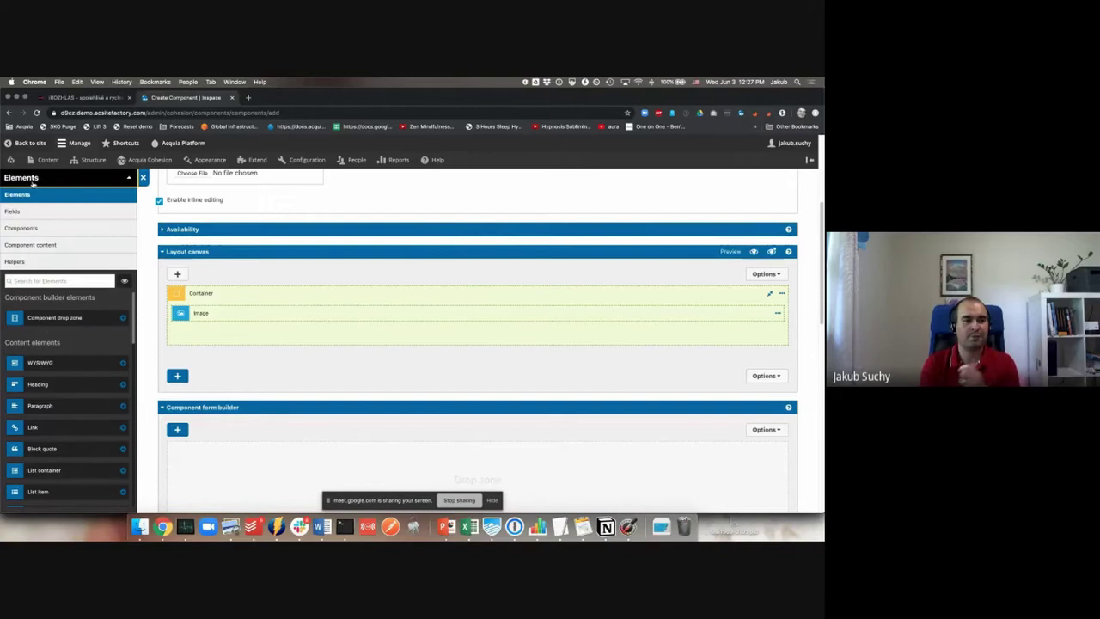
click(24, 256)
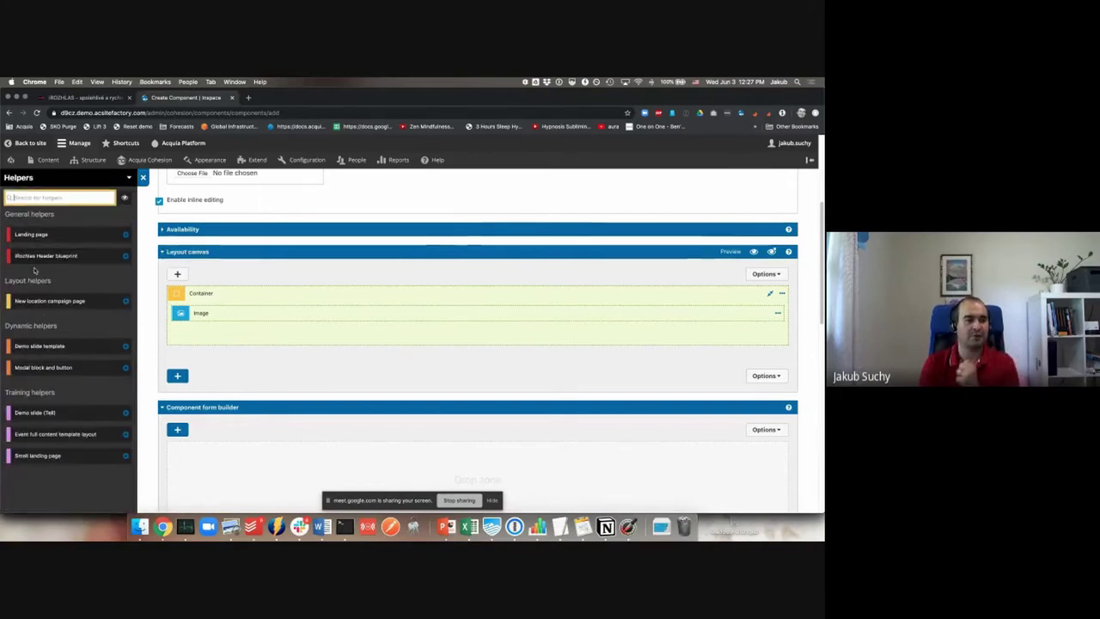
drag(22, 257, 213, 362)
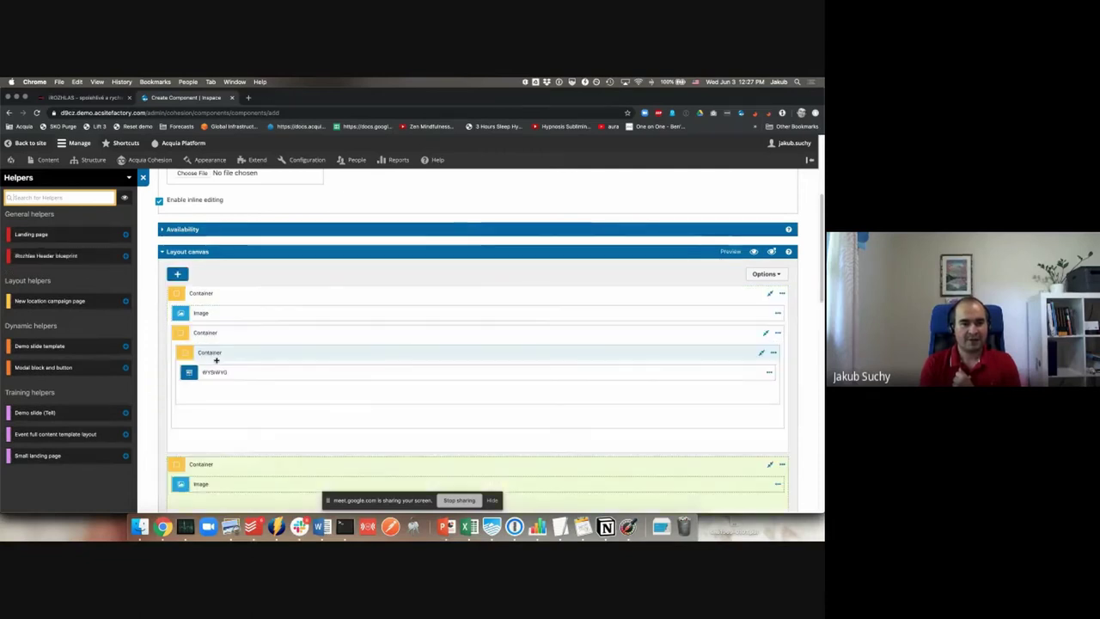
Step: Delete the original container with its image below the inserted blueprint
scroll(620, 437, down, 2)
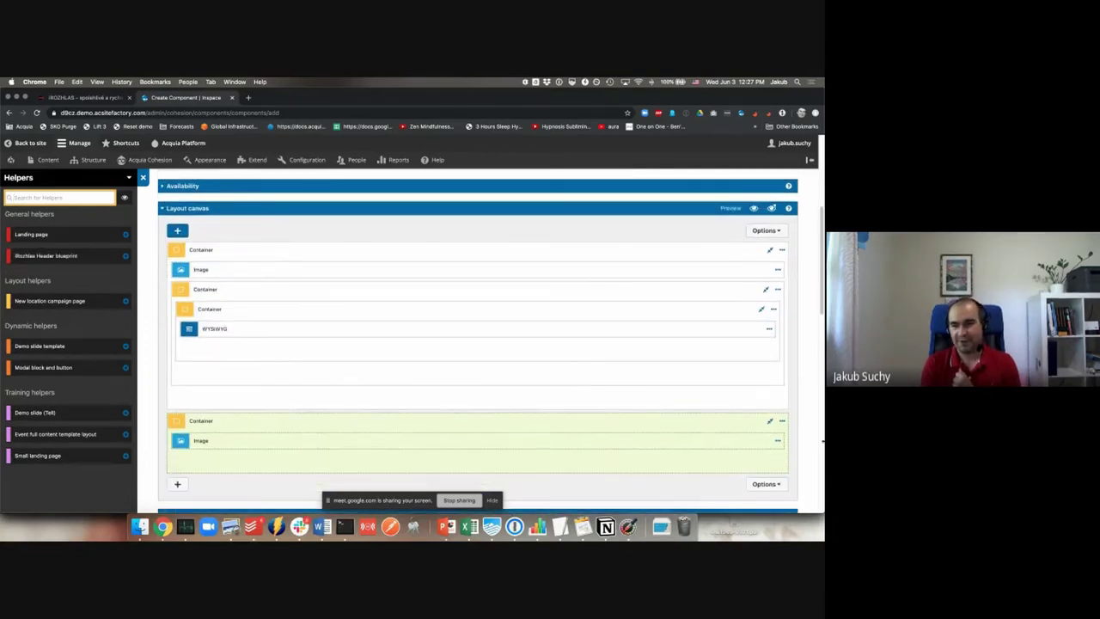
click(781, 421)
click(742, 497)
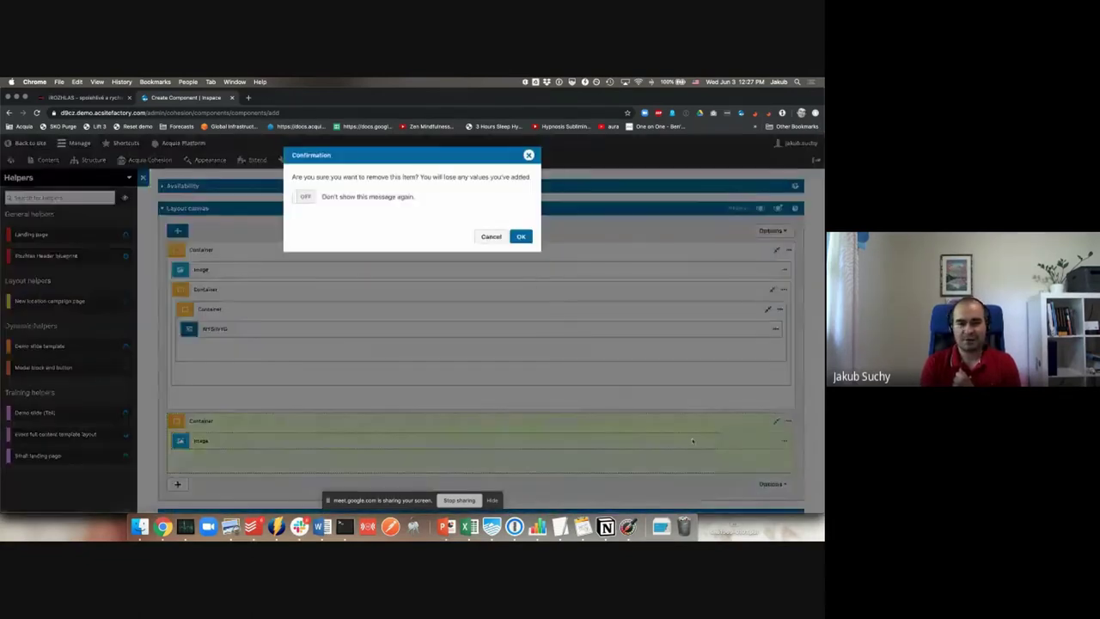
click(522, 238)
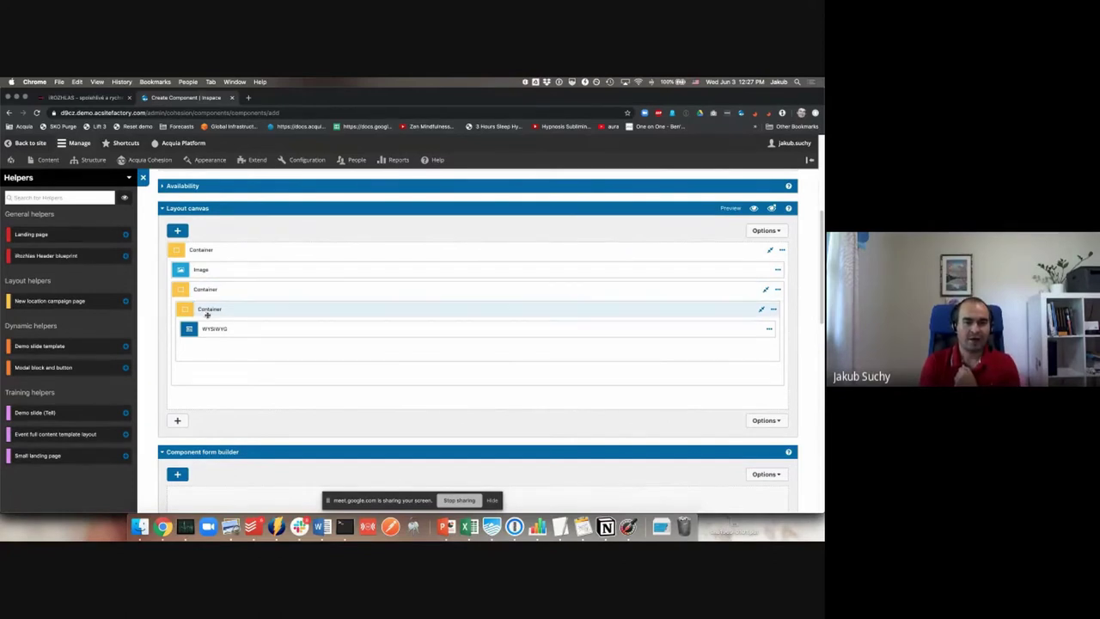
Step: Inspect the WYSIWYG element's text and the background image and height styles of its parent container
double_click(212, 330)
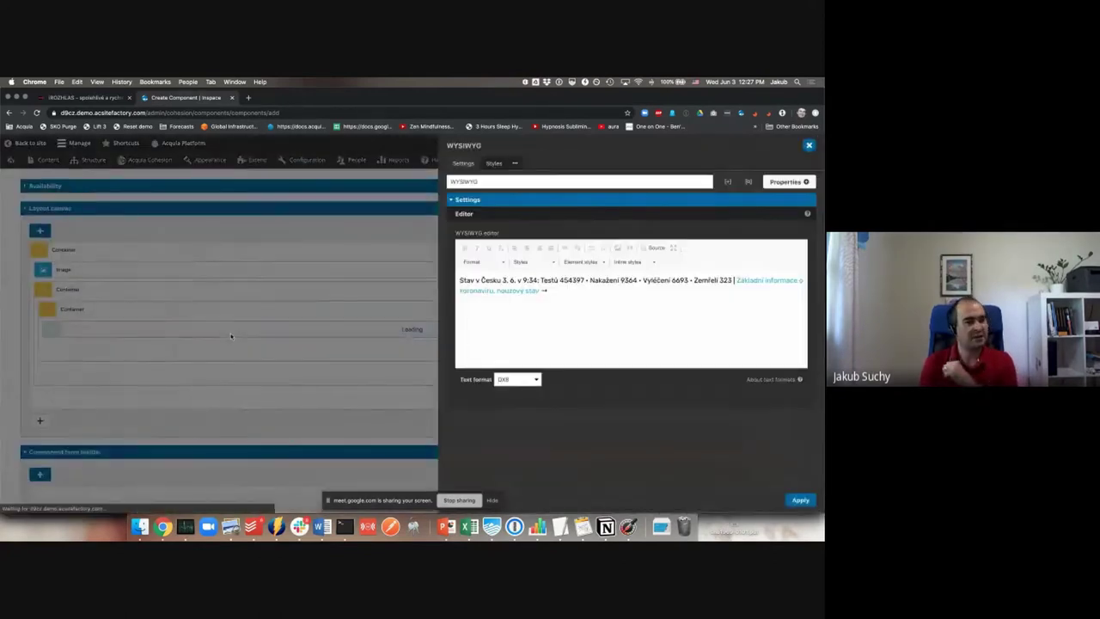
triple_click(501, 281)
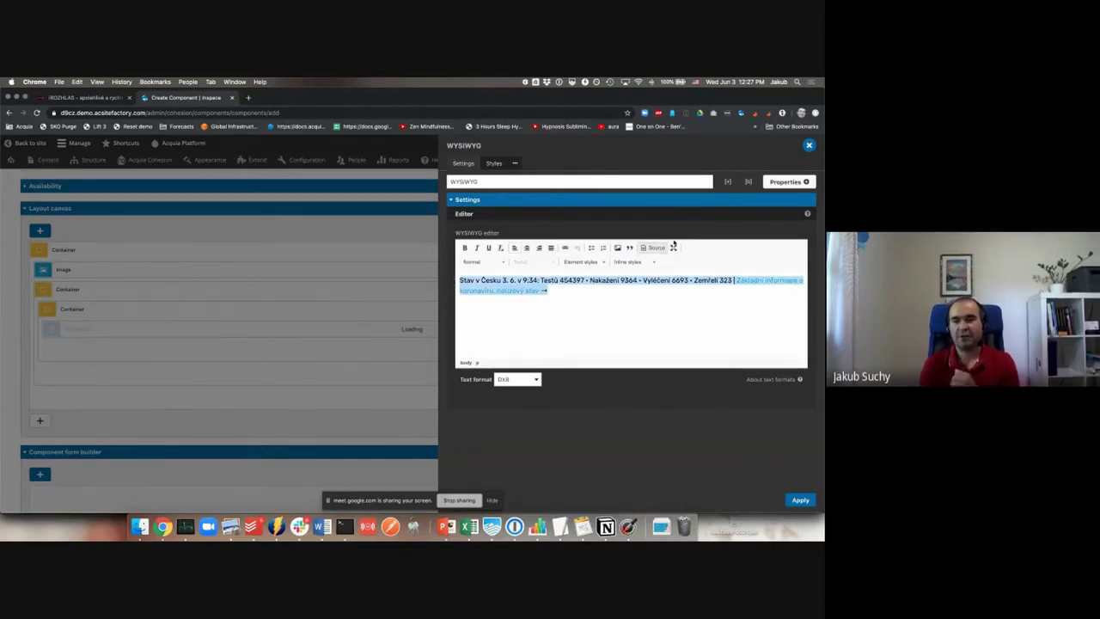
click(807, 147)
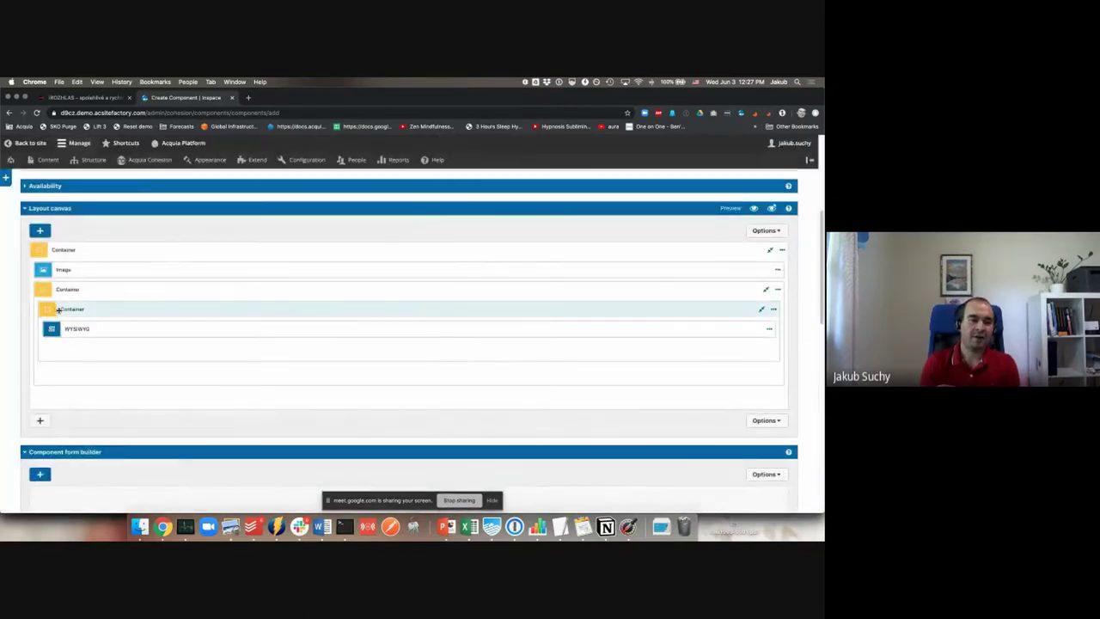
double_click(300, 338)
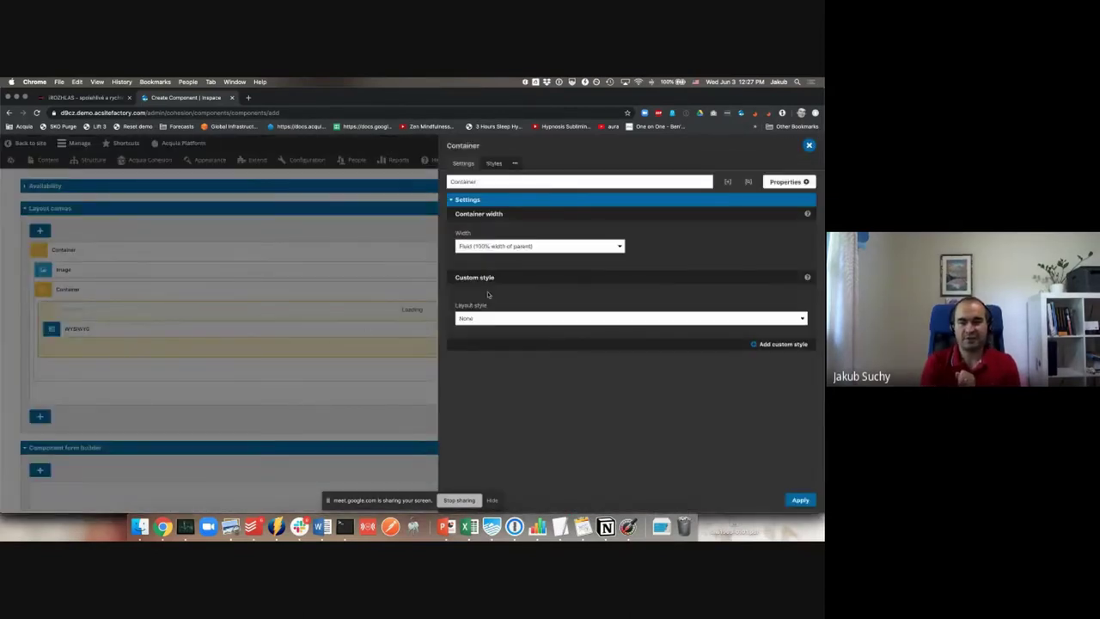
click(494, 163)
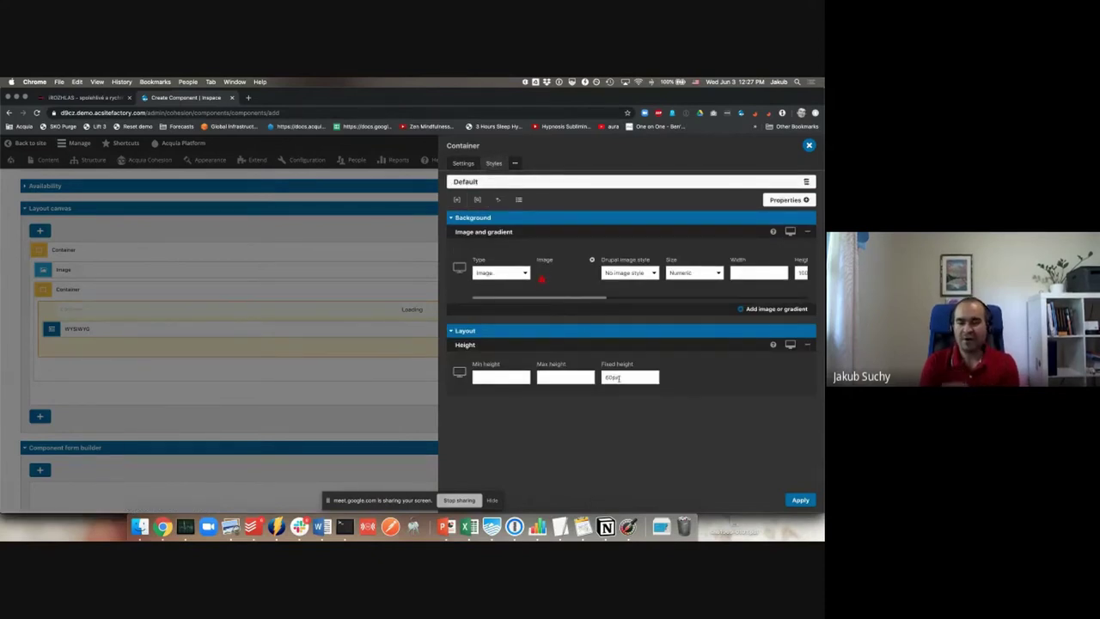
click(809, 147)
Step: Preview the component at desktop size and compare it with the header of the live irozhlas.cz page
click(754, 208)
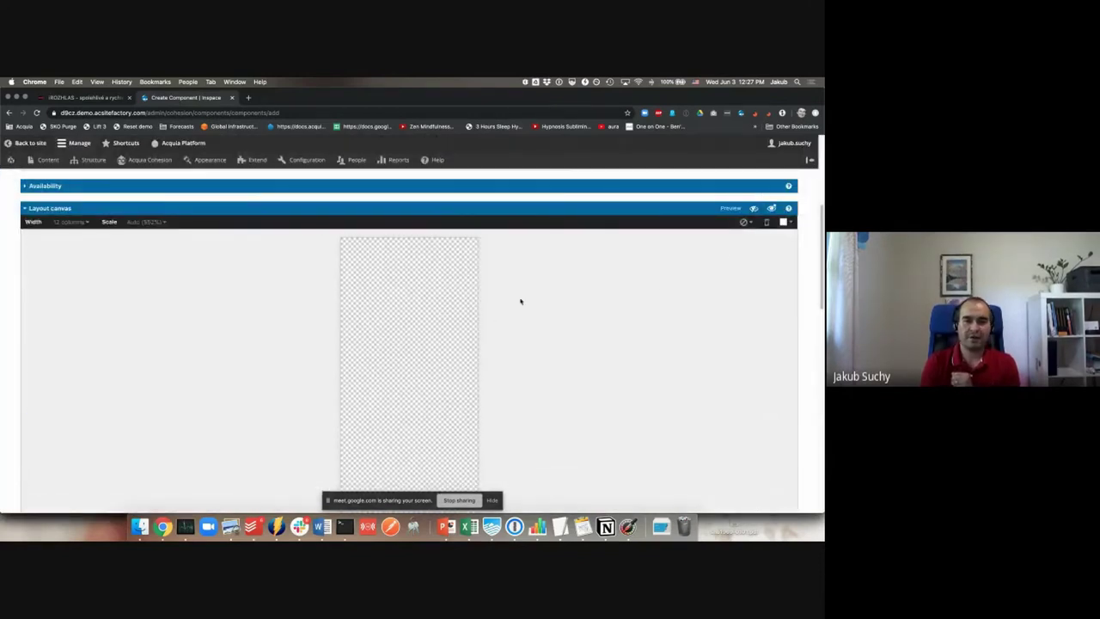
click(766, 221)
click(767, 242)
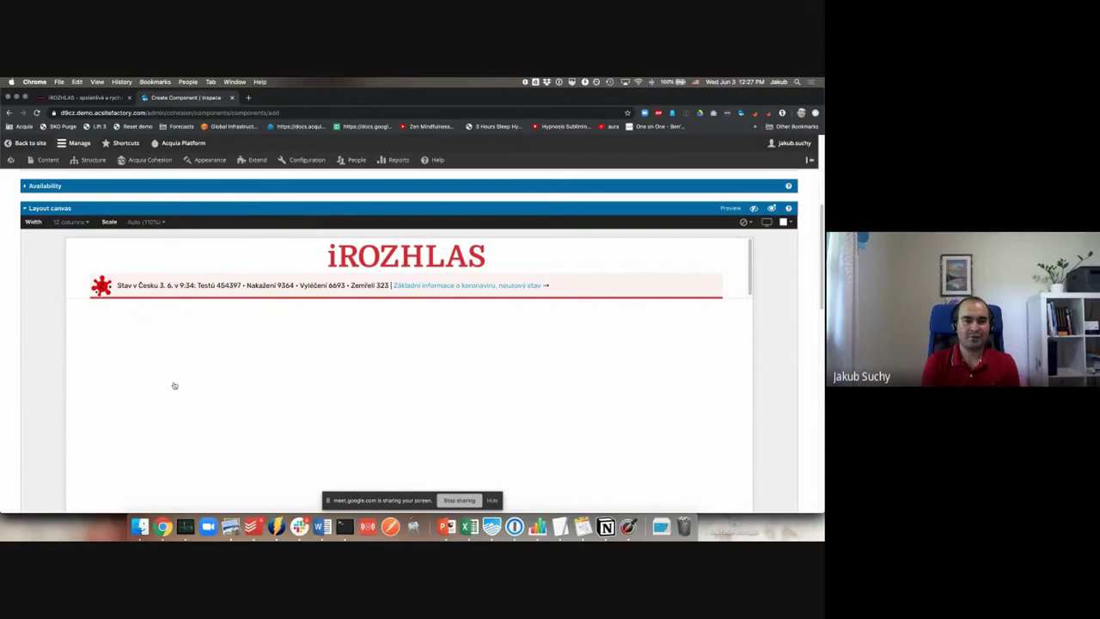
key(ctrl+shift+Tab)
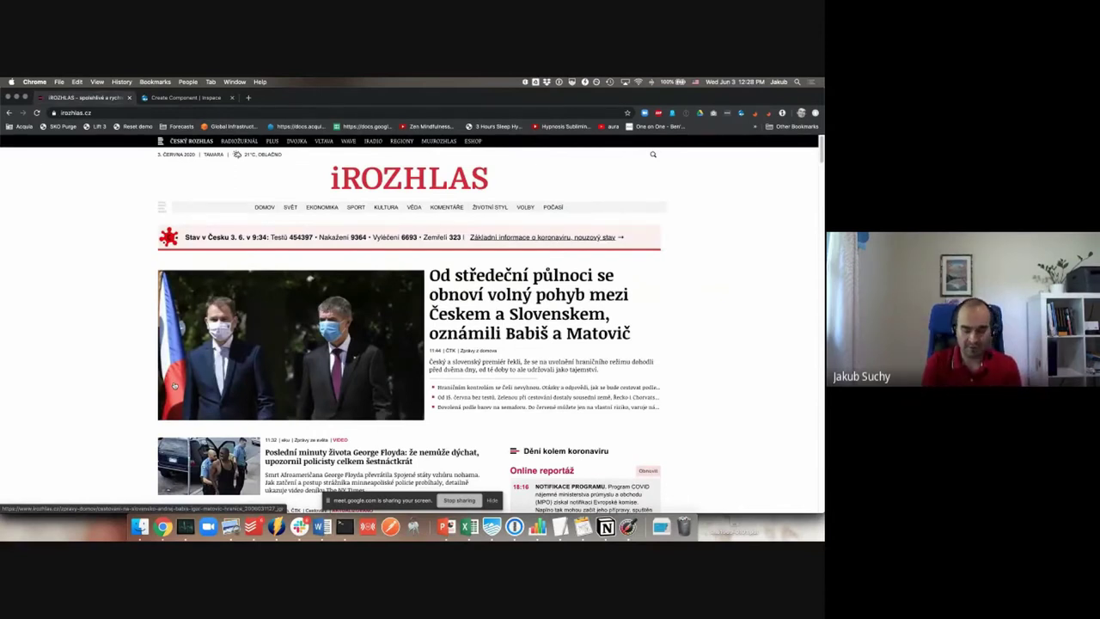
key(ctrl+Tab)
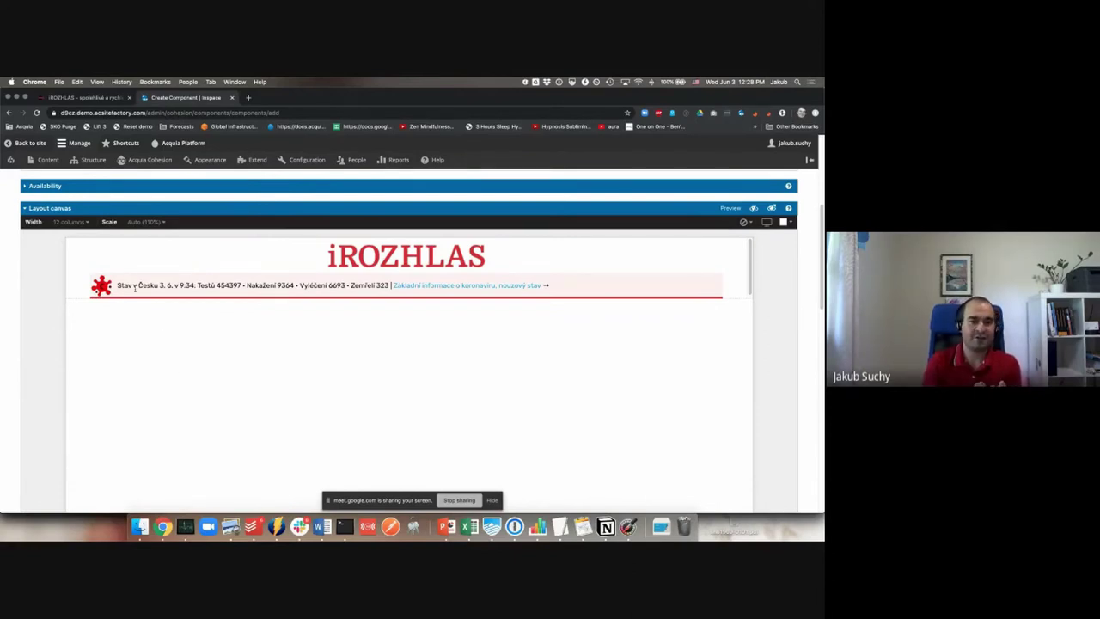
Step: Highlight the coronavirus status line in the preview and look up the Coronavirus stav content type
drag(131, 284, 317, 285)
click(317, 285)
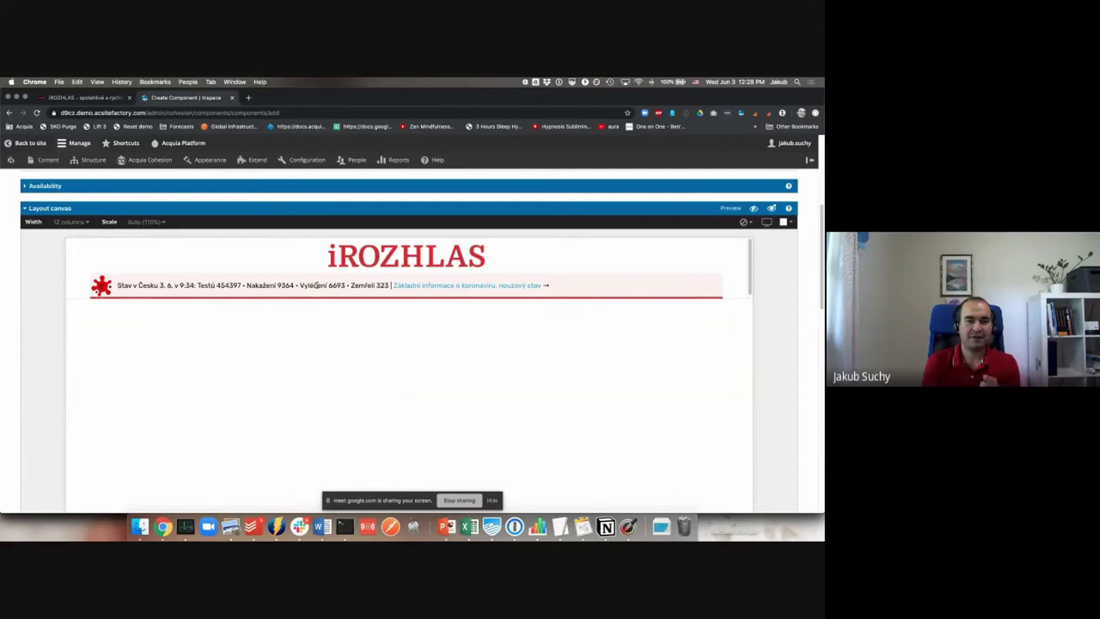
drag(346, 284, 120, 284)
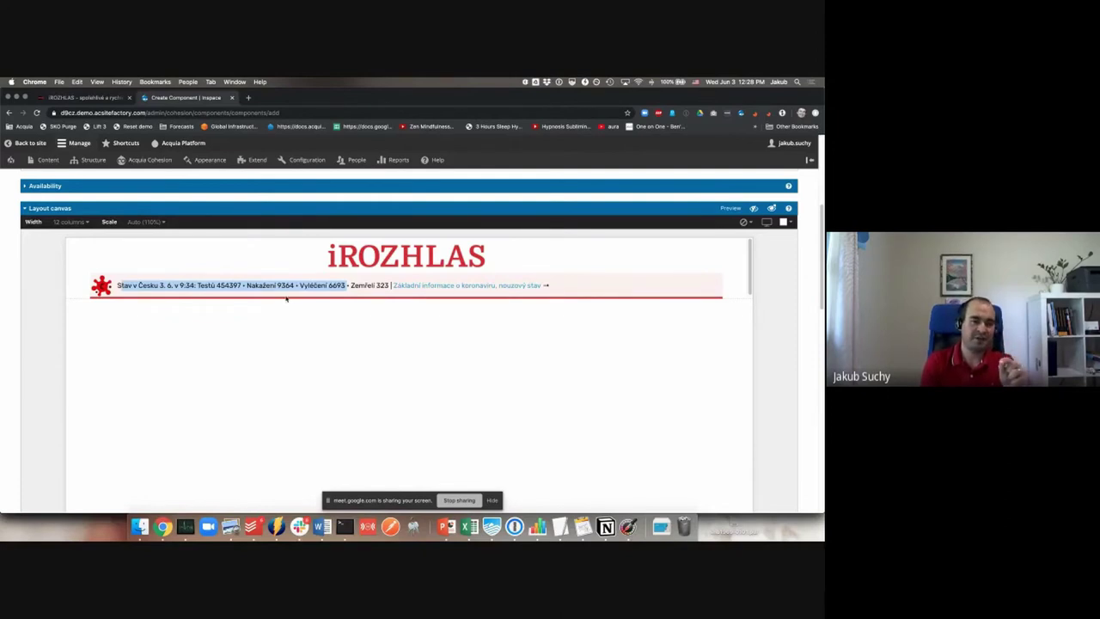
mouse_move(48, 160)
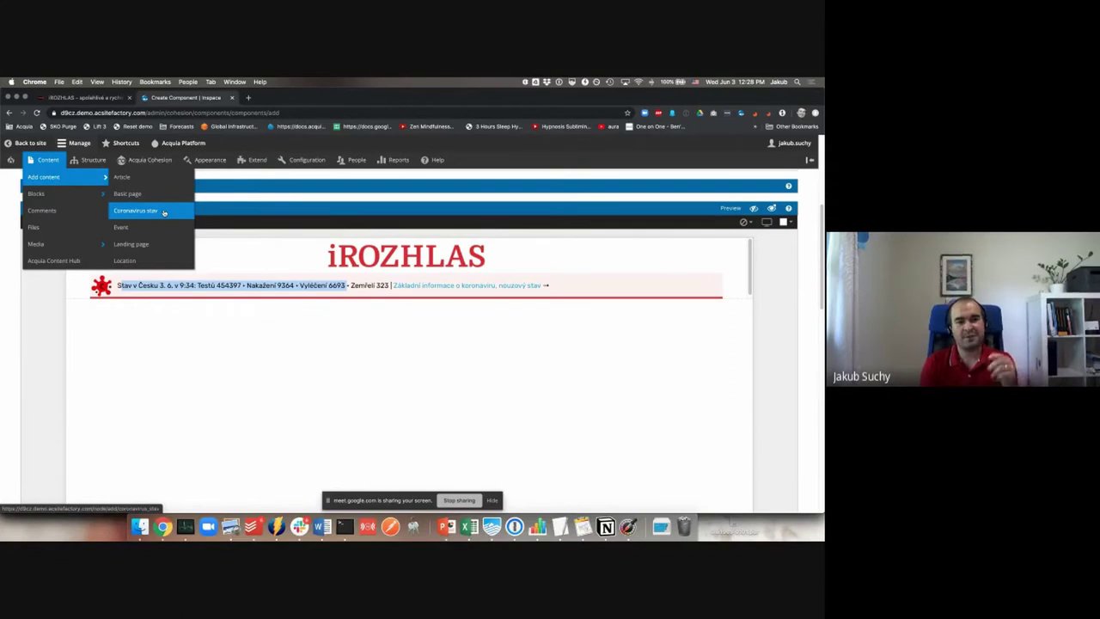
triple_click(266, 285)
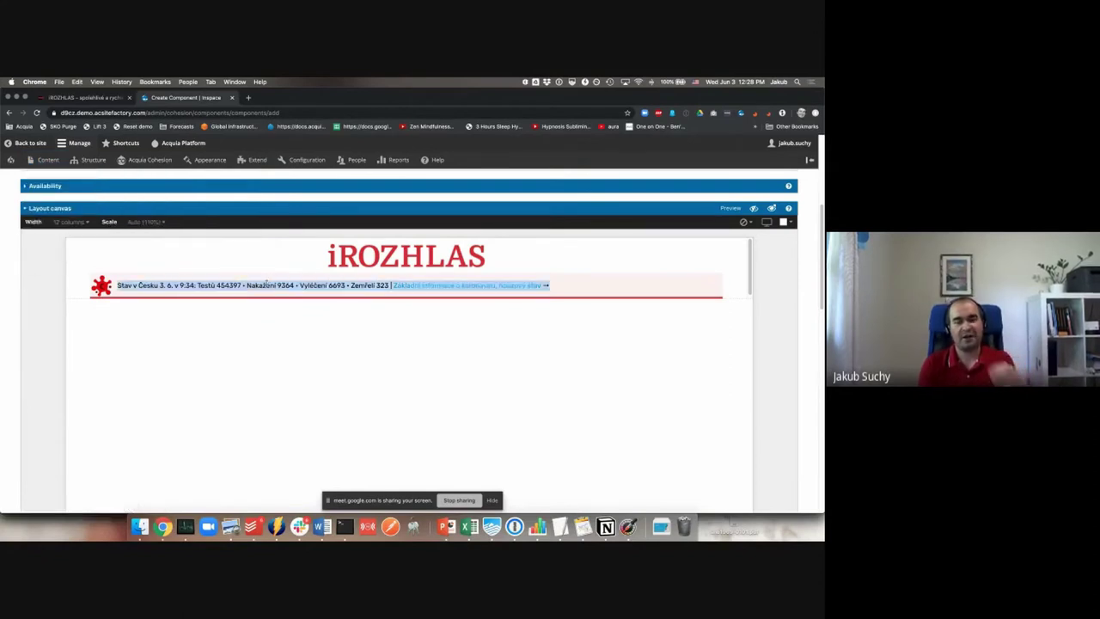
click(346, 284)
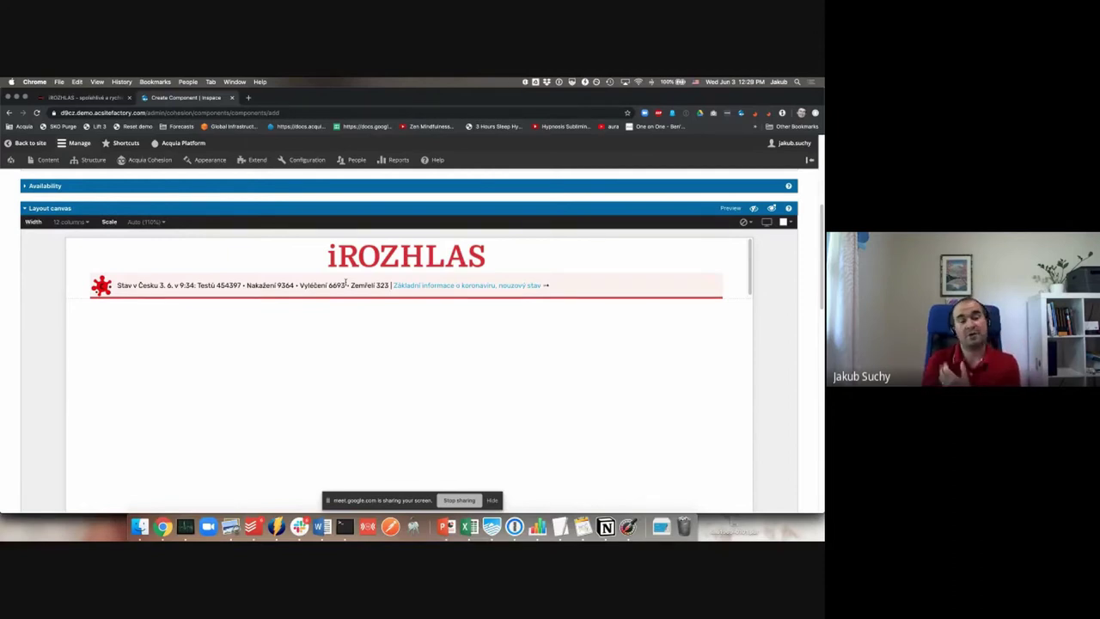
Step: Open the outer container's styles in the layout canvas and add a background color property to its default style
click(753, 208)
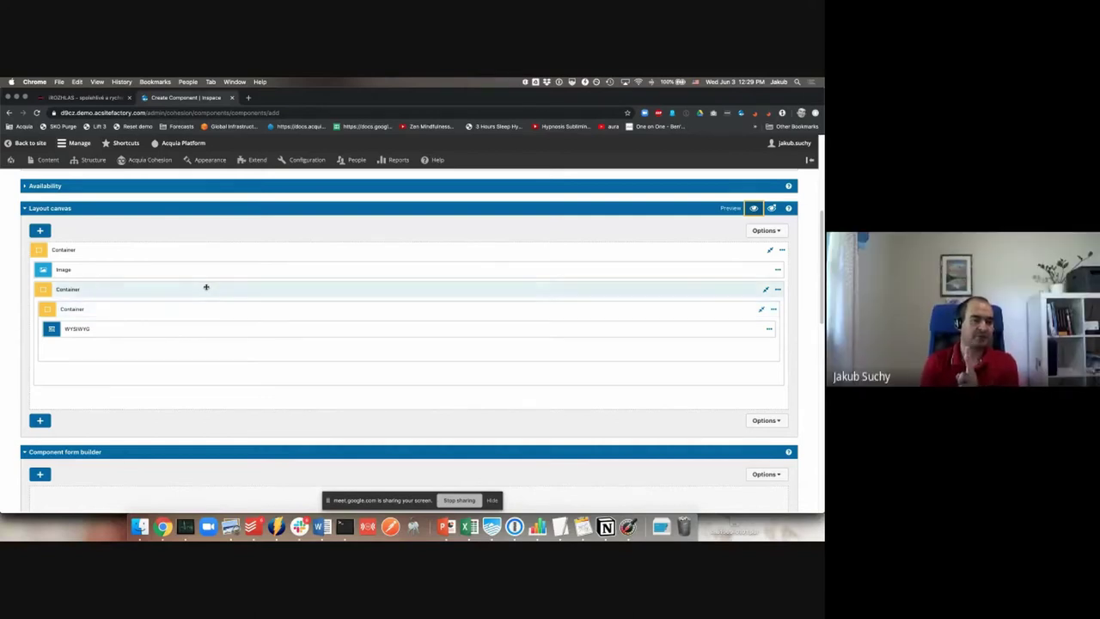
double_click(93, 249)
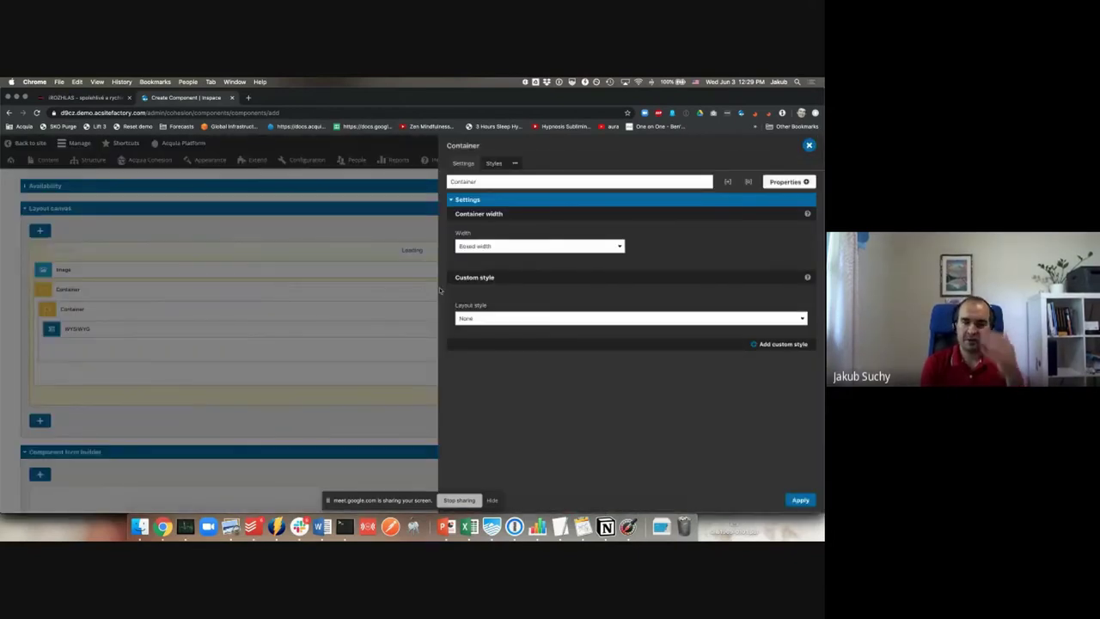
click(493, 164)
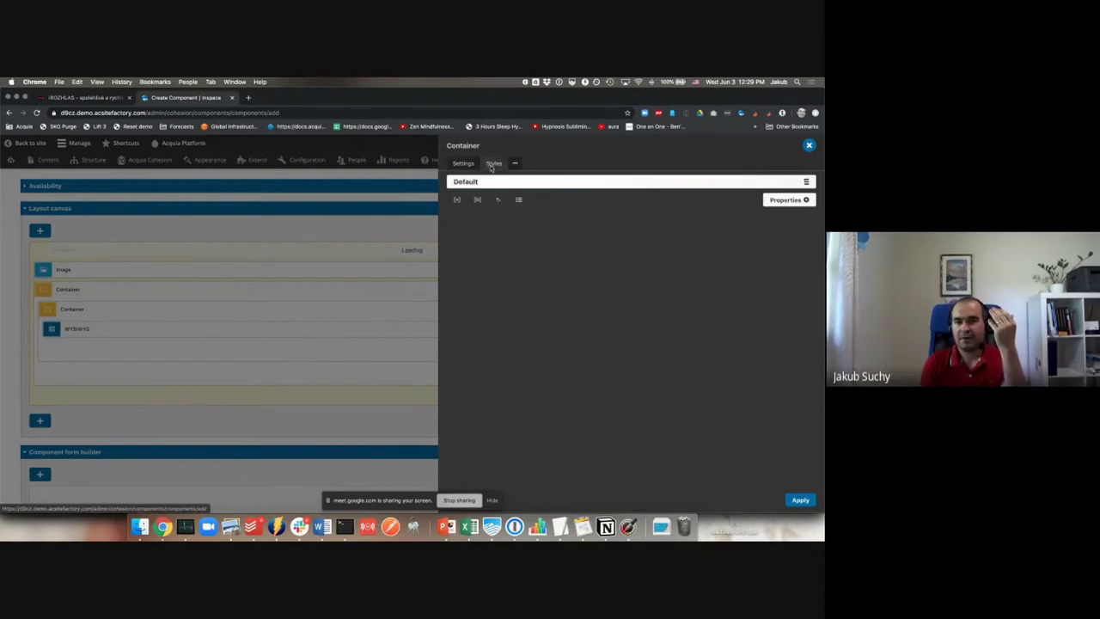
click(471, 166)
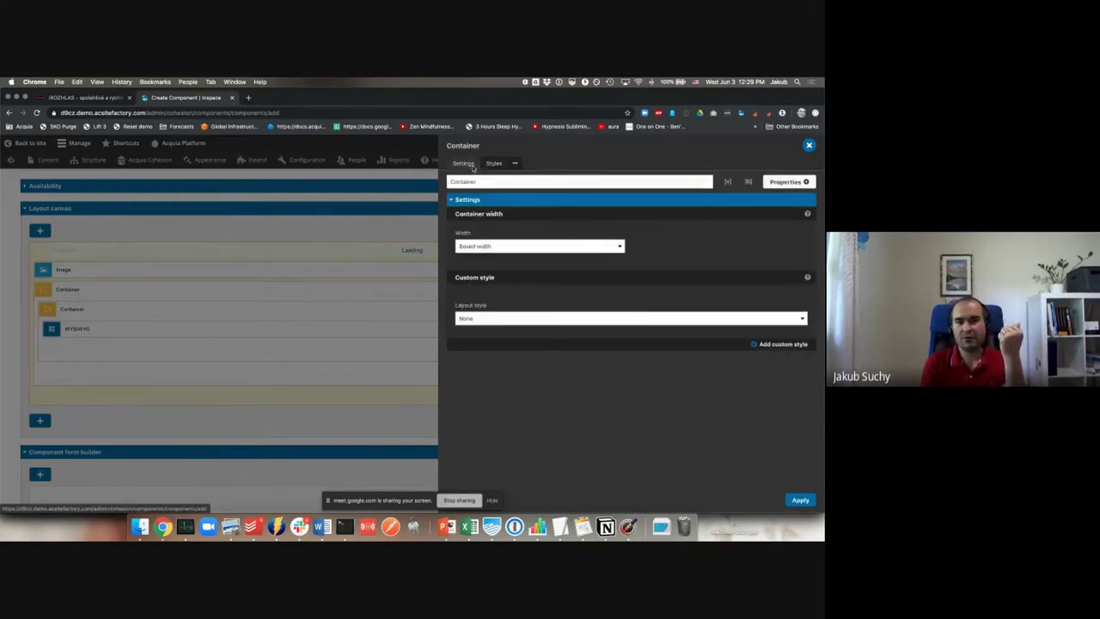
click(494, 163)
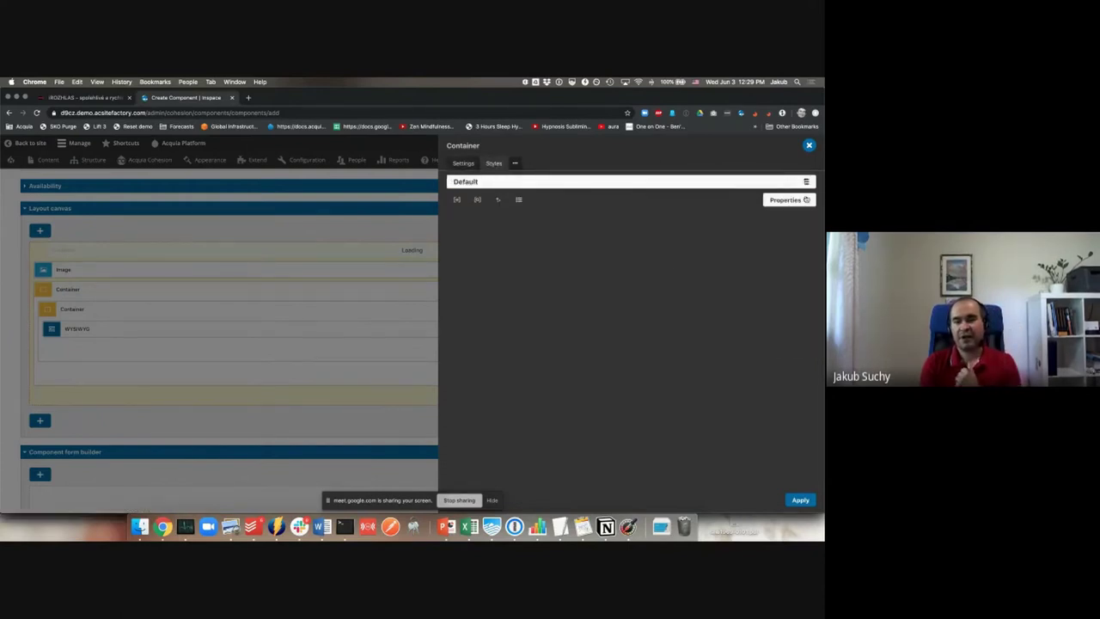
click(805, 199)
click(746, 184)
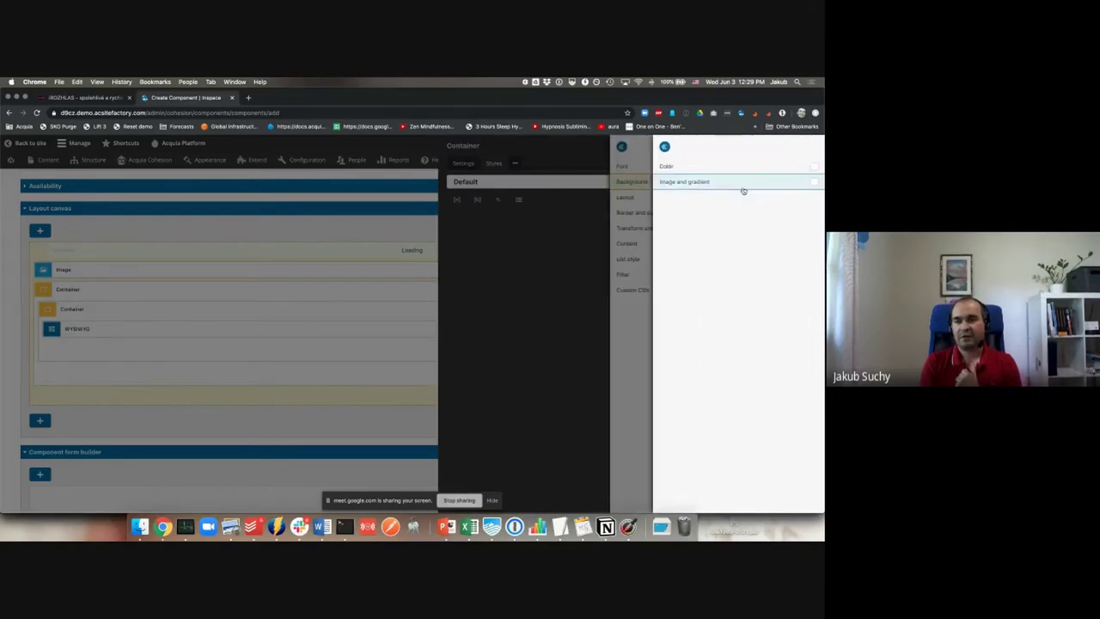
click(712, 170)
Step: Set the outer container's background color to the palette's dark blue, apply it and check the header in the inline preview
click(496, 268)
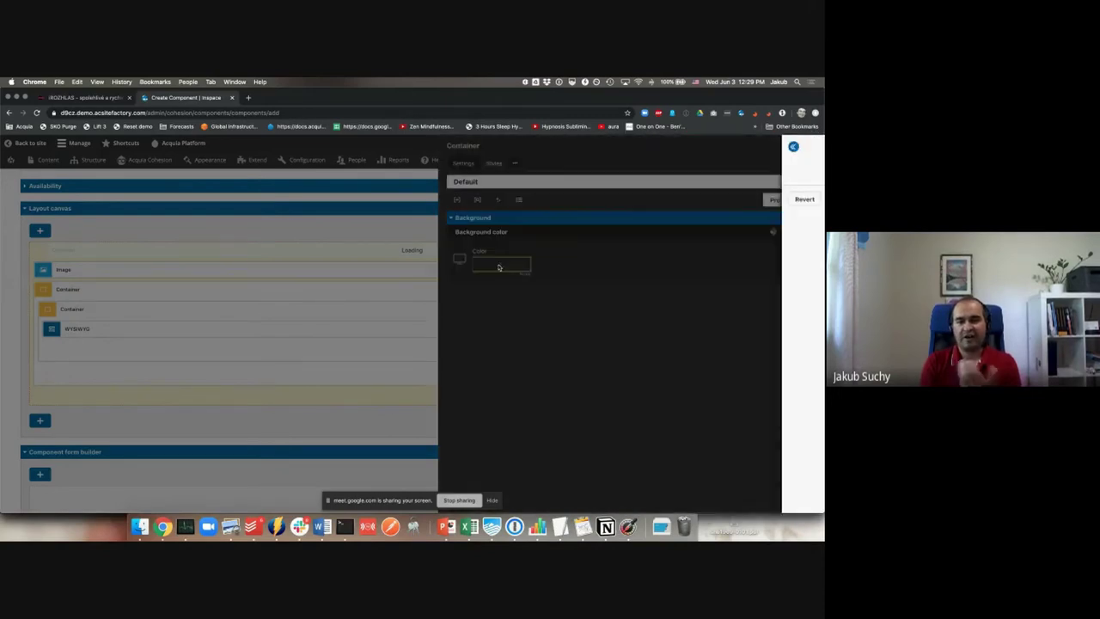
click(727, 186)
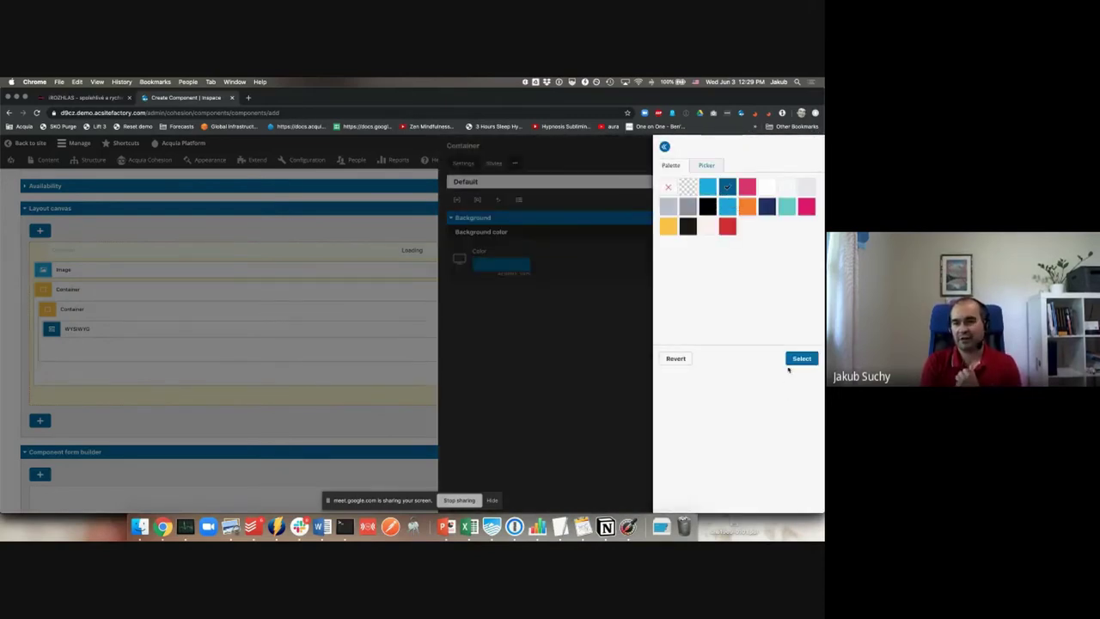
click(798, 359)
click(799, 498)
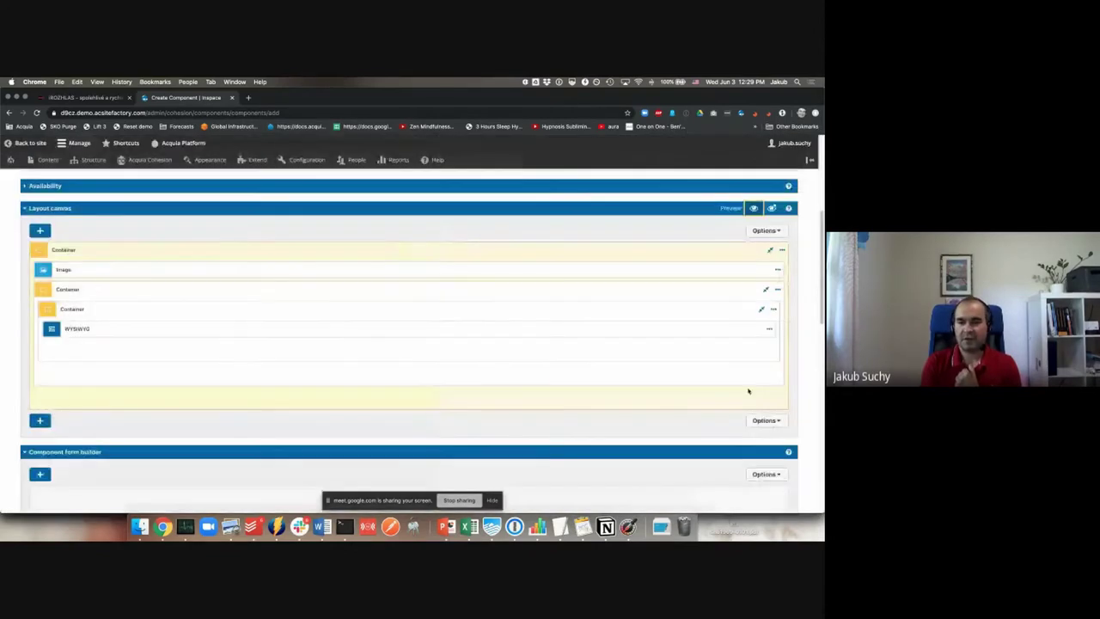
click(753, 208)
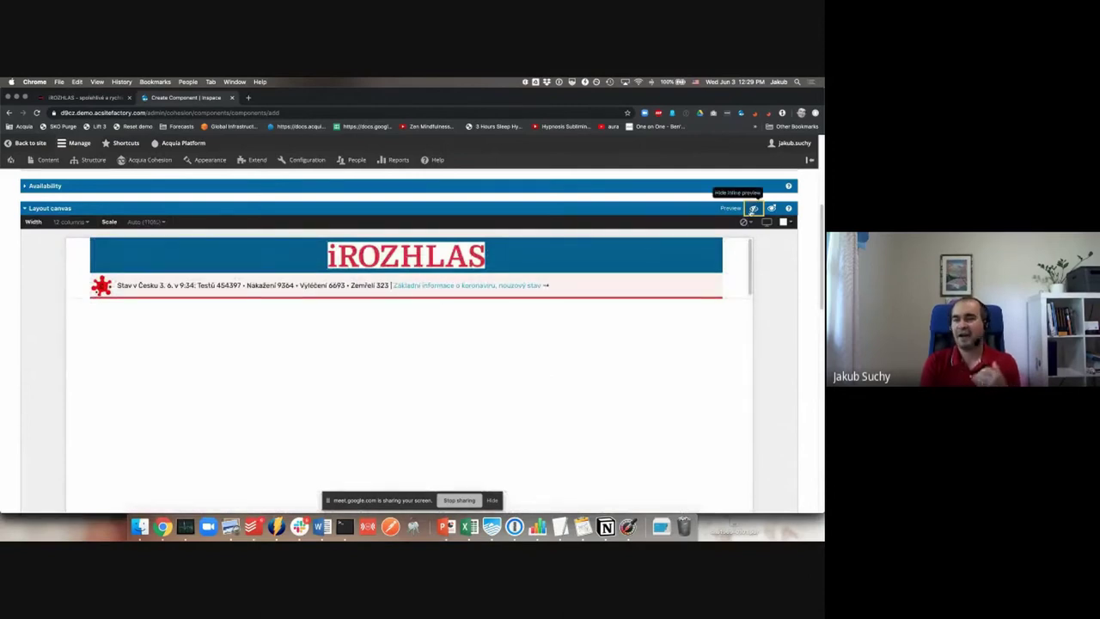
click(753, 208)
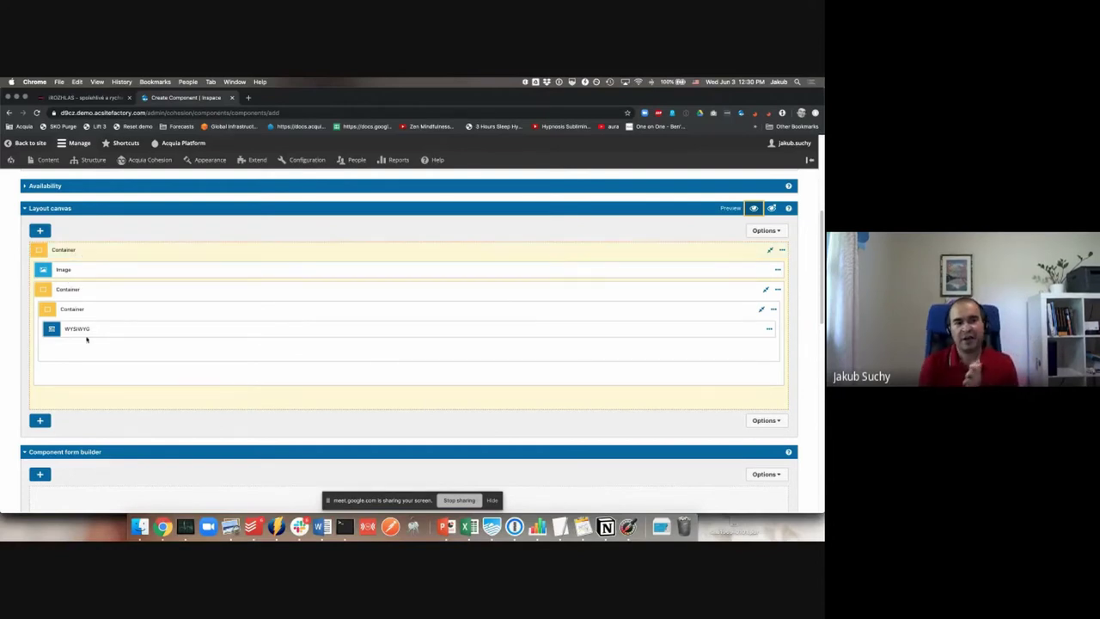
Step: Add a Link element below the WYSIWYG element inside the innermost container
click(39, 230)
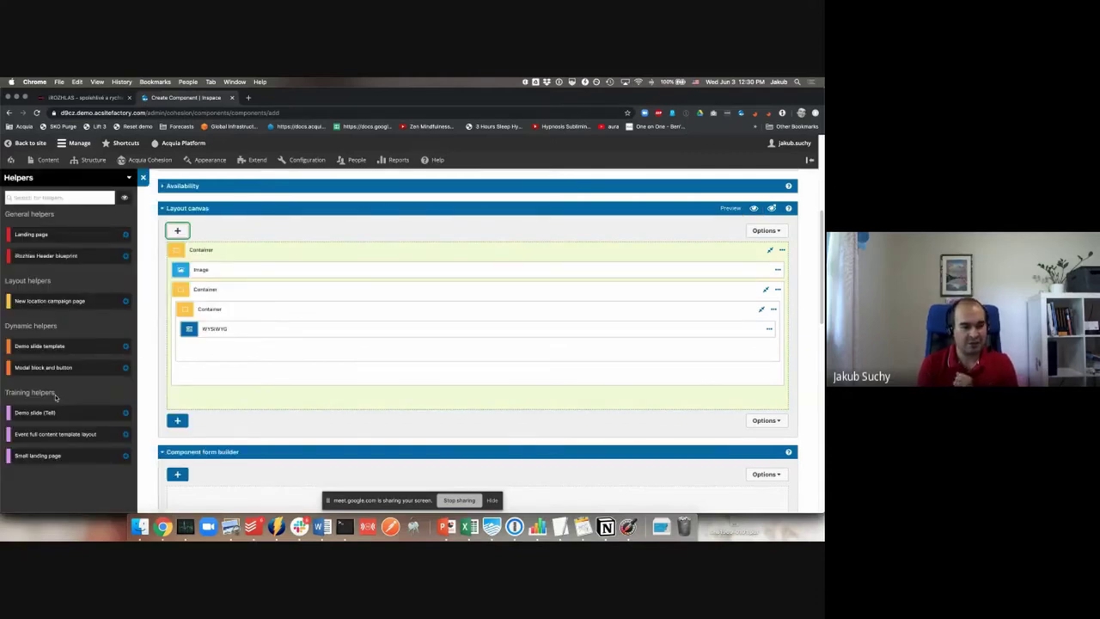
click(21, 177)
click(23, 197)
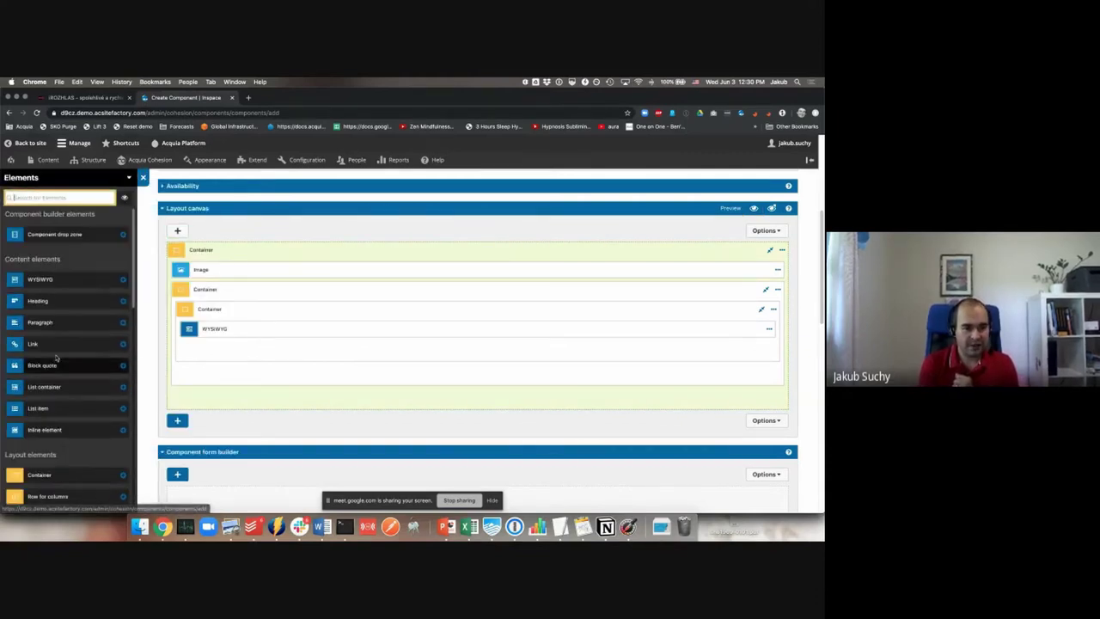
drag(38, 344, 208, 351)
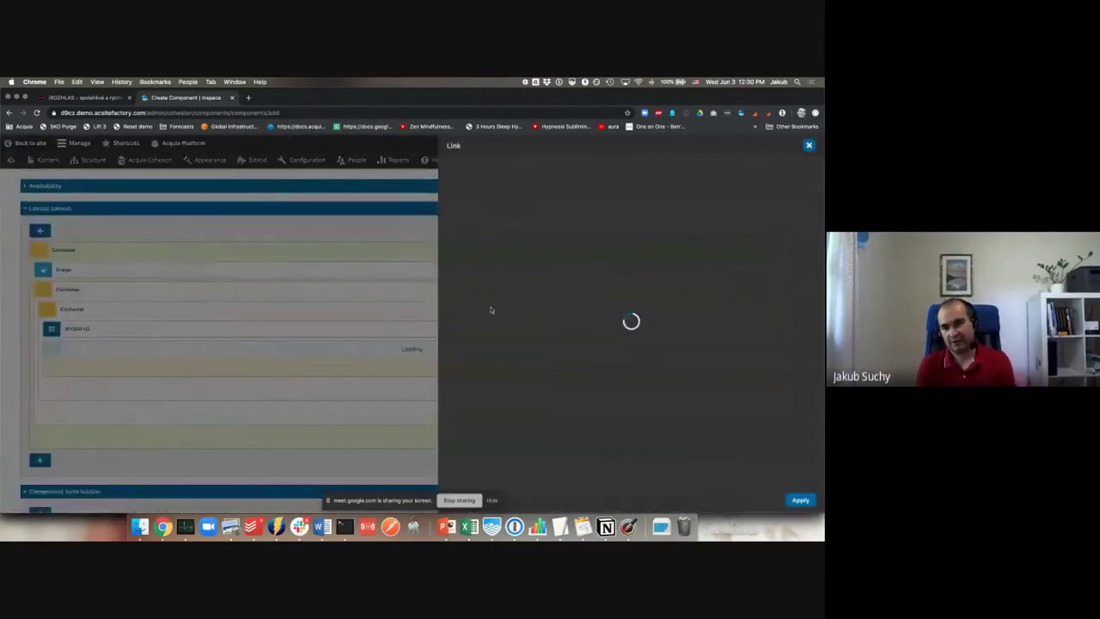
Step: Set the link text to "Vice informaci" and link it to the internal page "Demo slide - customer"
click(483, 247)
text(Více informací)
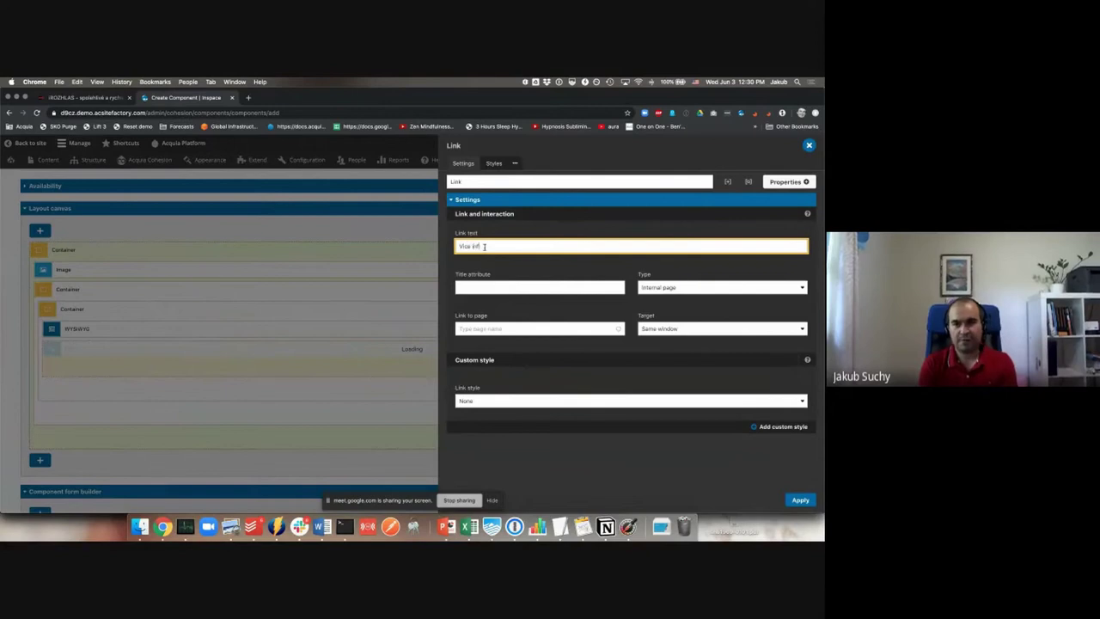
click(486, 328)
text(a)
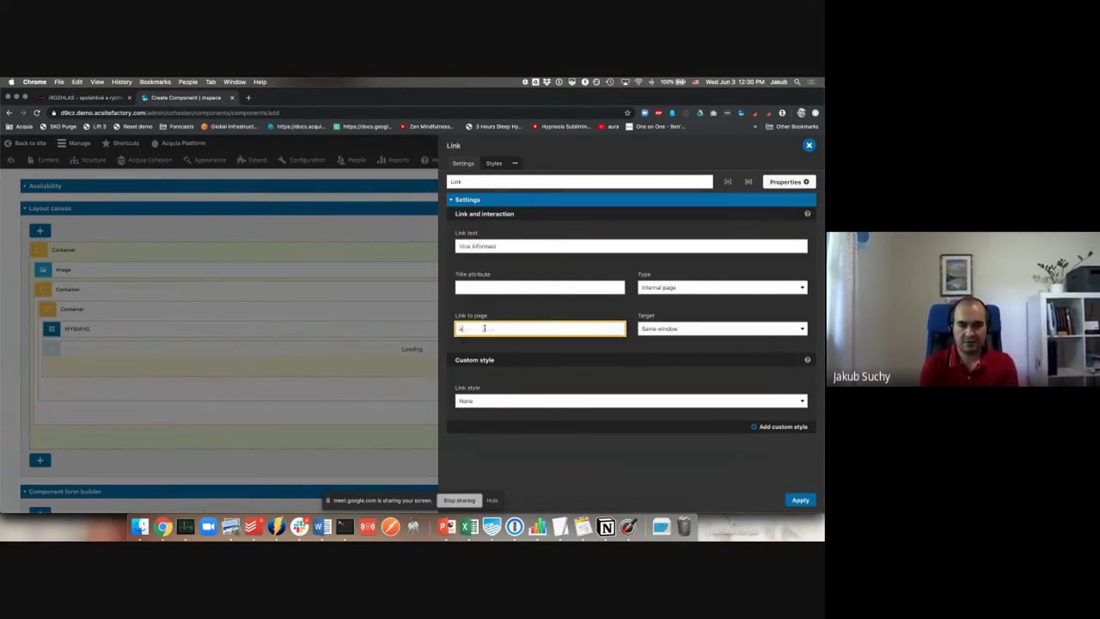
click(485, 357)
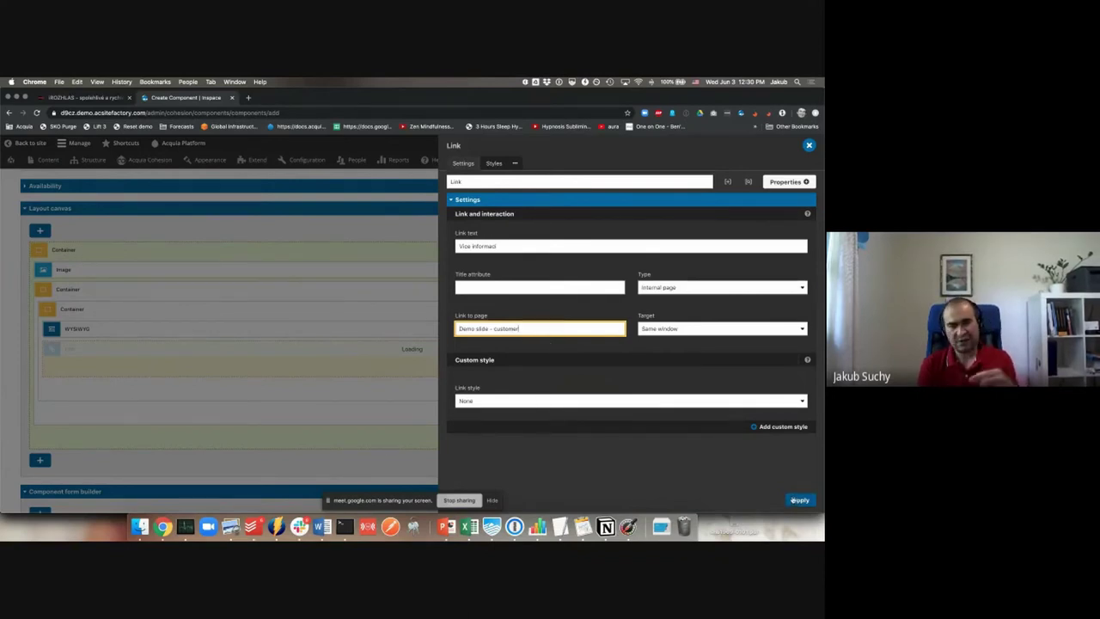
Step: Assign the "Link button" custom style to the link, apply the settings and preview the header
click(538, 402)
scroll(569, 422, down, 2)
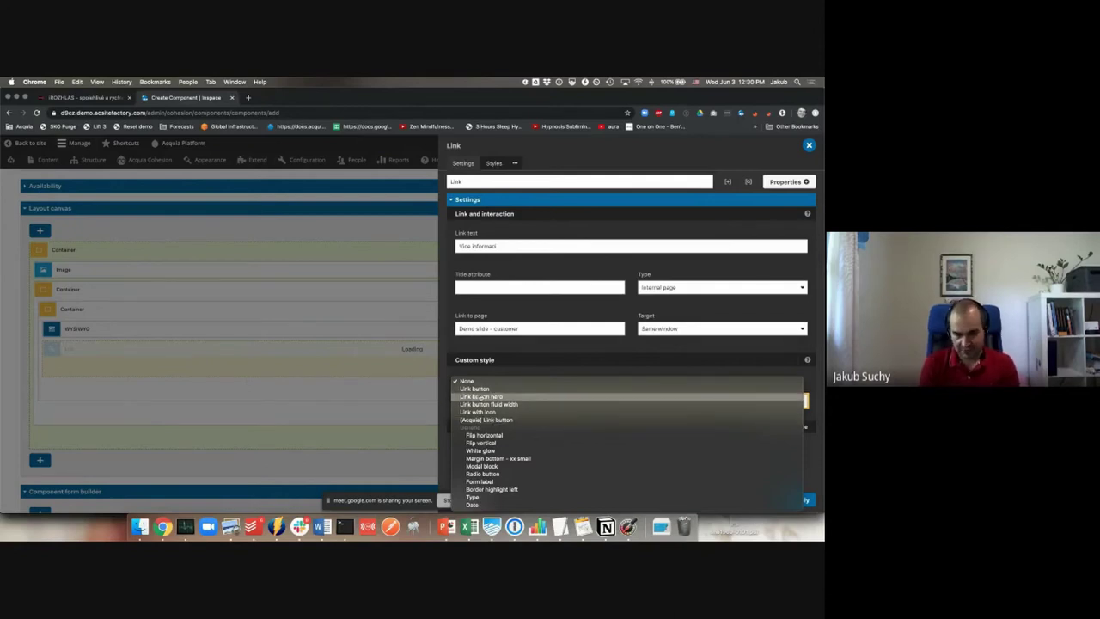
click(483, 389)
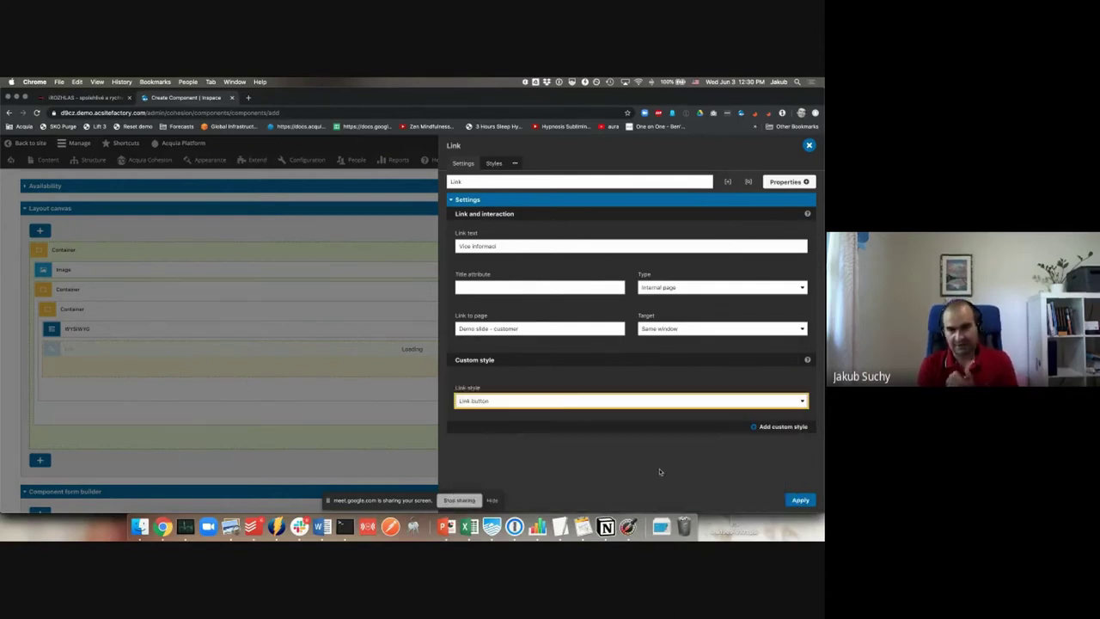
click(797, 500)
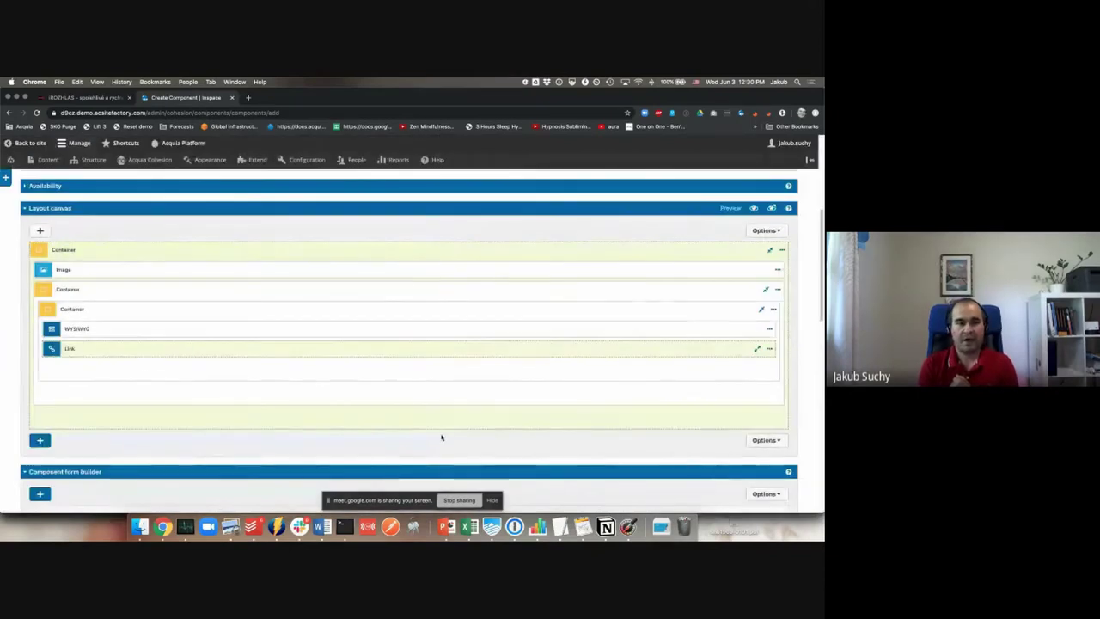
click(740, 210)
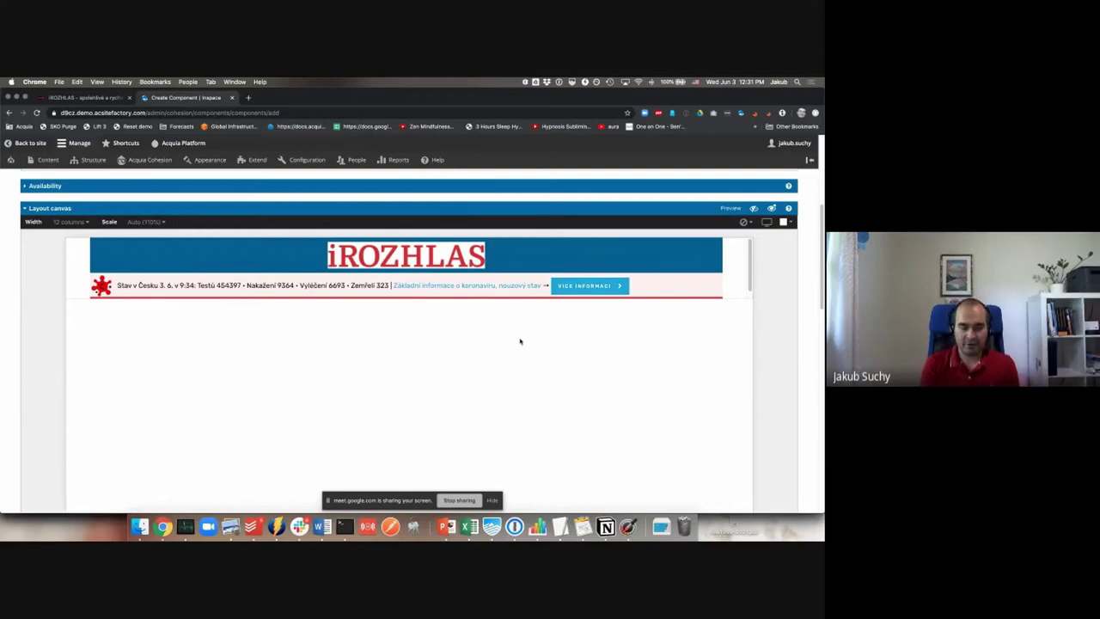
Step: Examine the lead and secondary article headlines on the live irozhlas.cz page, highlighting their text, and return to the component
key(ctrl+shift+Tab)
drag(430, 268, 636, 339)
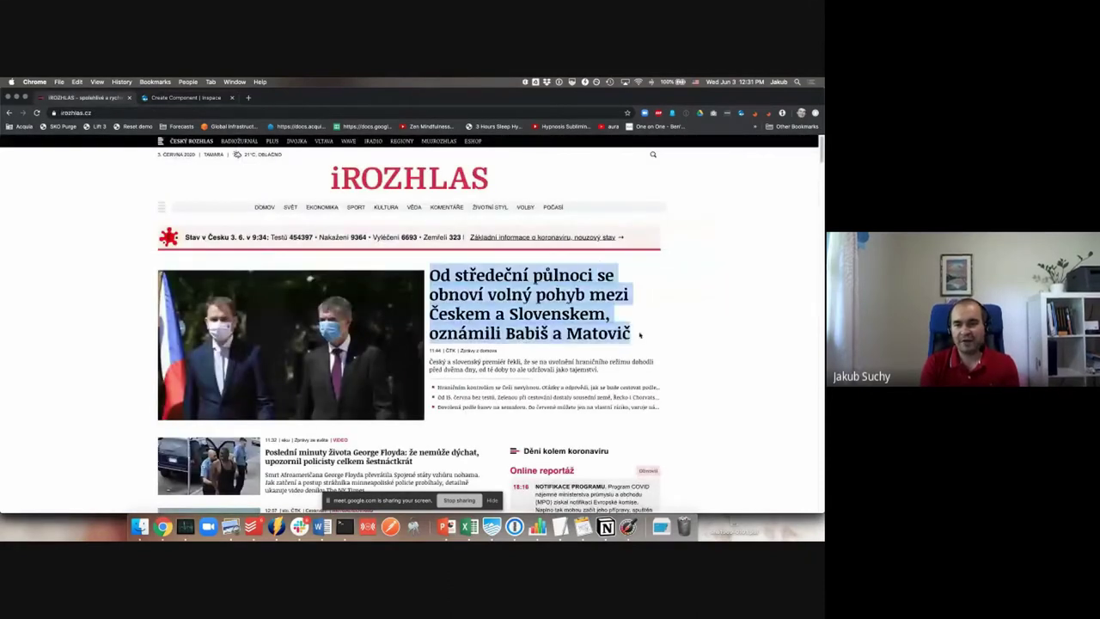
scroll(653, 359, down, 3)
drag(430, 324, 264, 312)
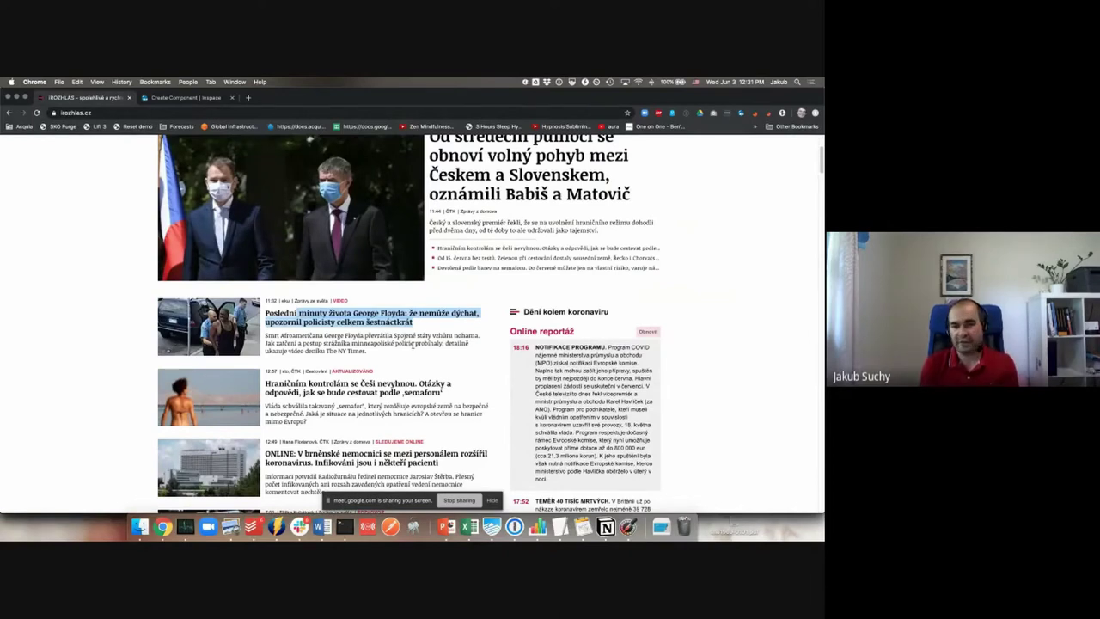
scroll(412, 344, up, 3)
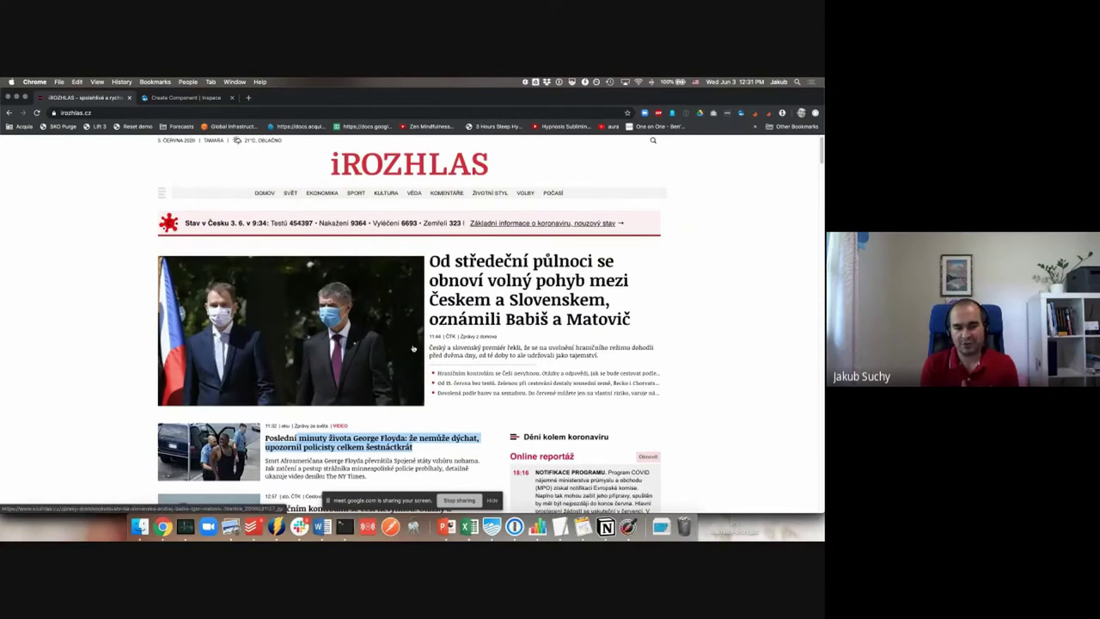
key(ctrl+Tab)
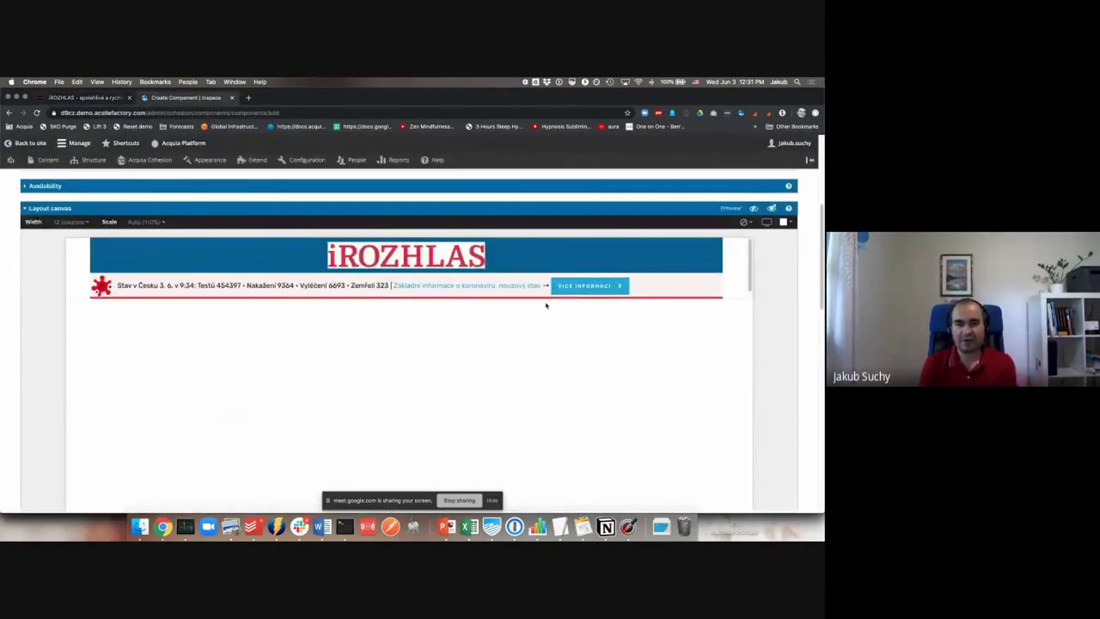
Step: Open the Acquia Cohesion custom styles list and look through the Button styles
scroll(546, 305, up, 2)
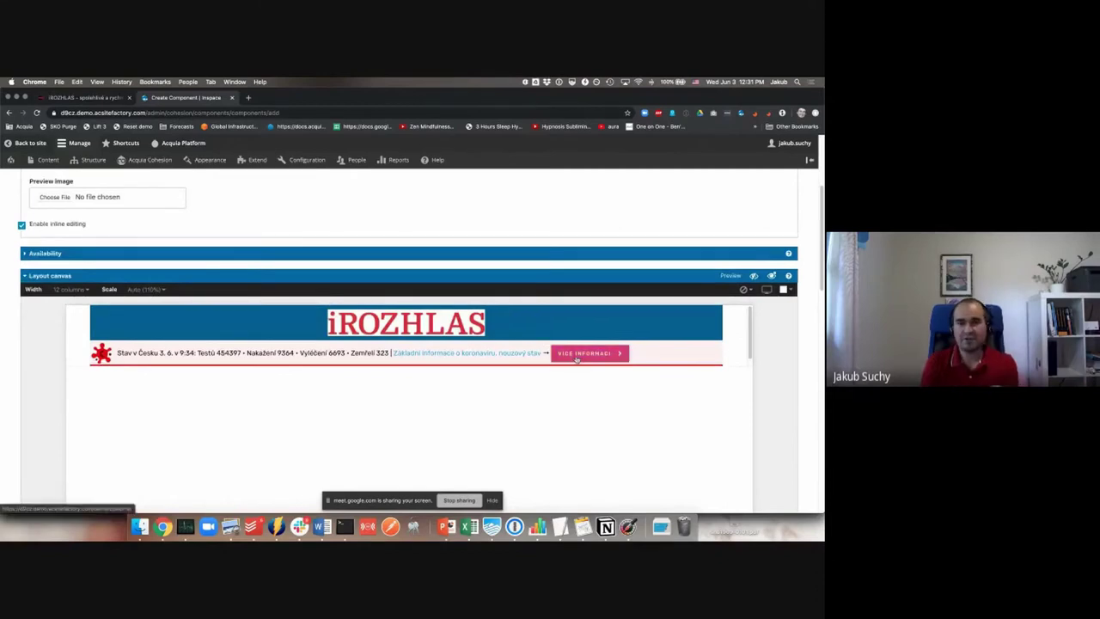
mouse_move(161, 162)
mouse_move(158, 245)
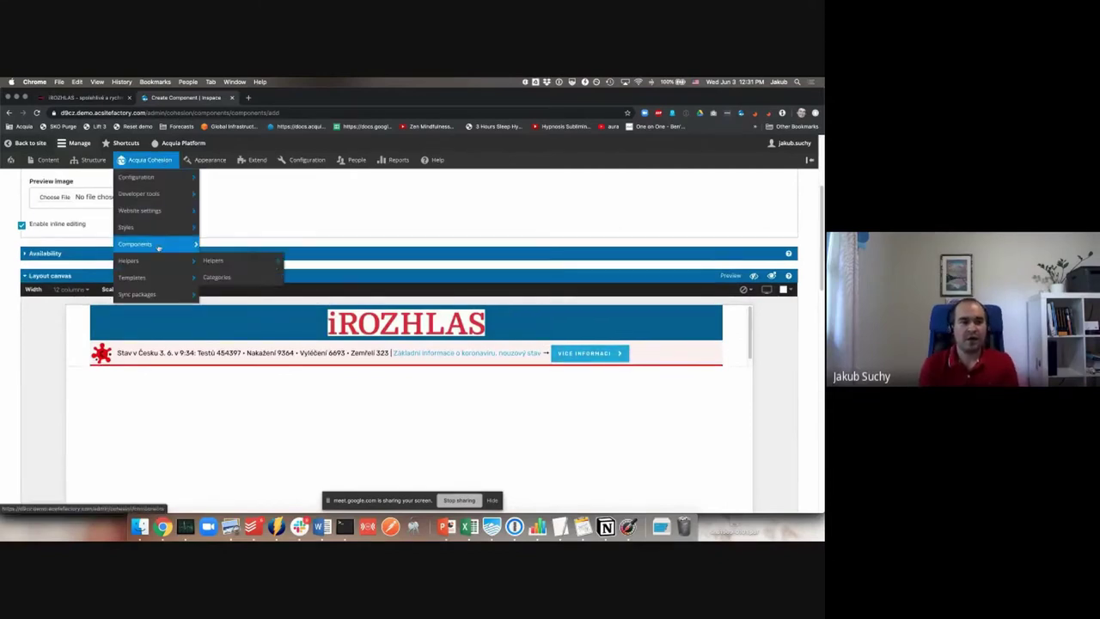
mouse_move(159, 227)
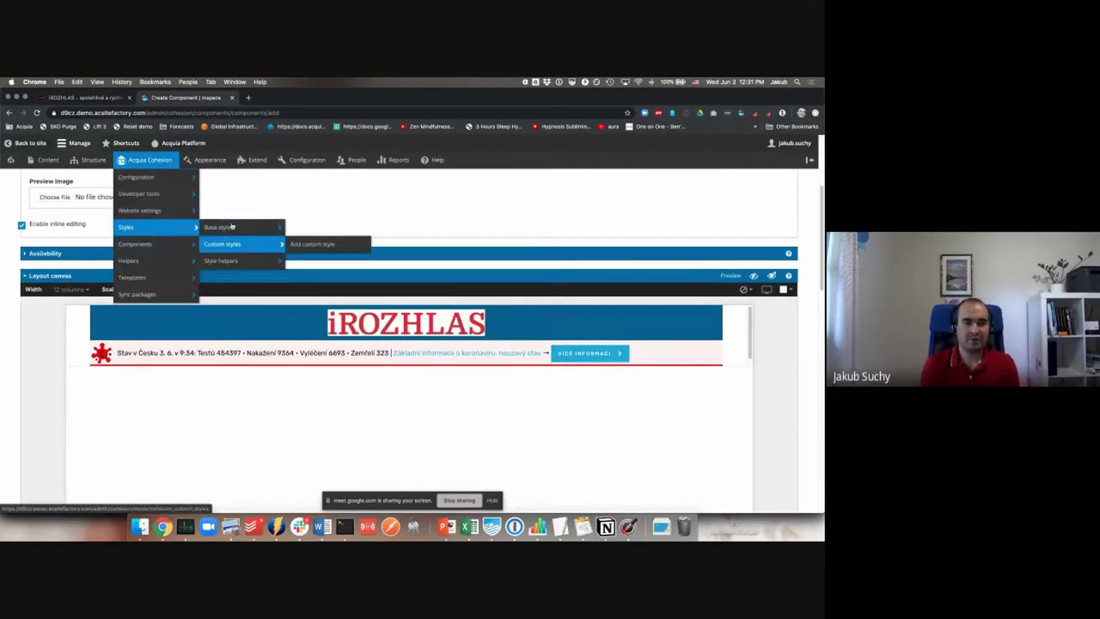
mouse_move(227, 228)
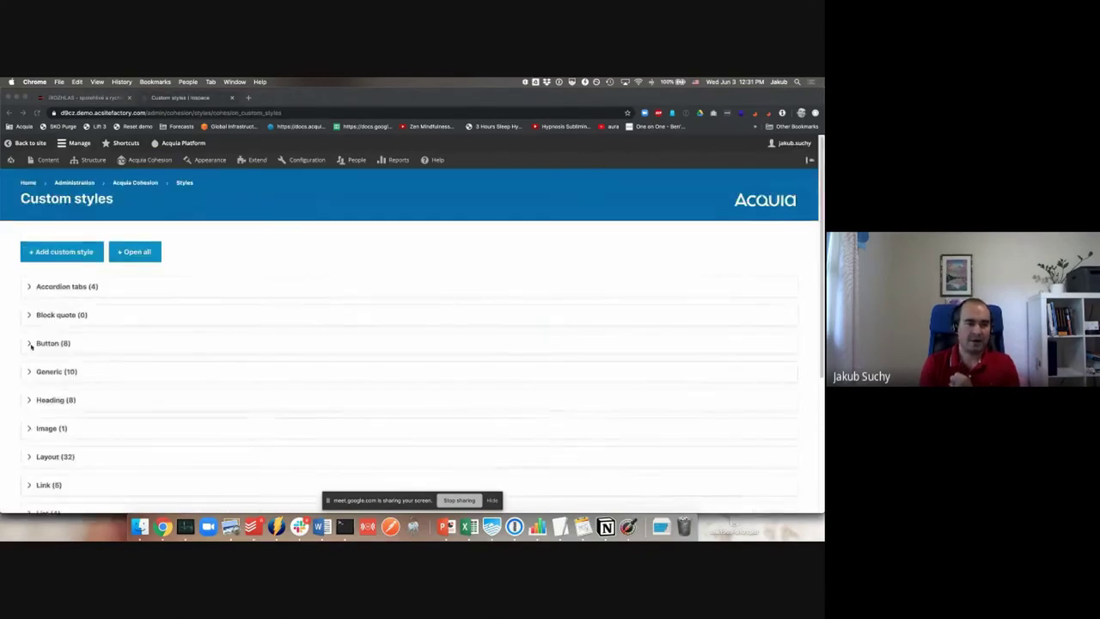
click(38, 343)
scroll(17, 348, down, 3)
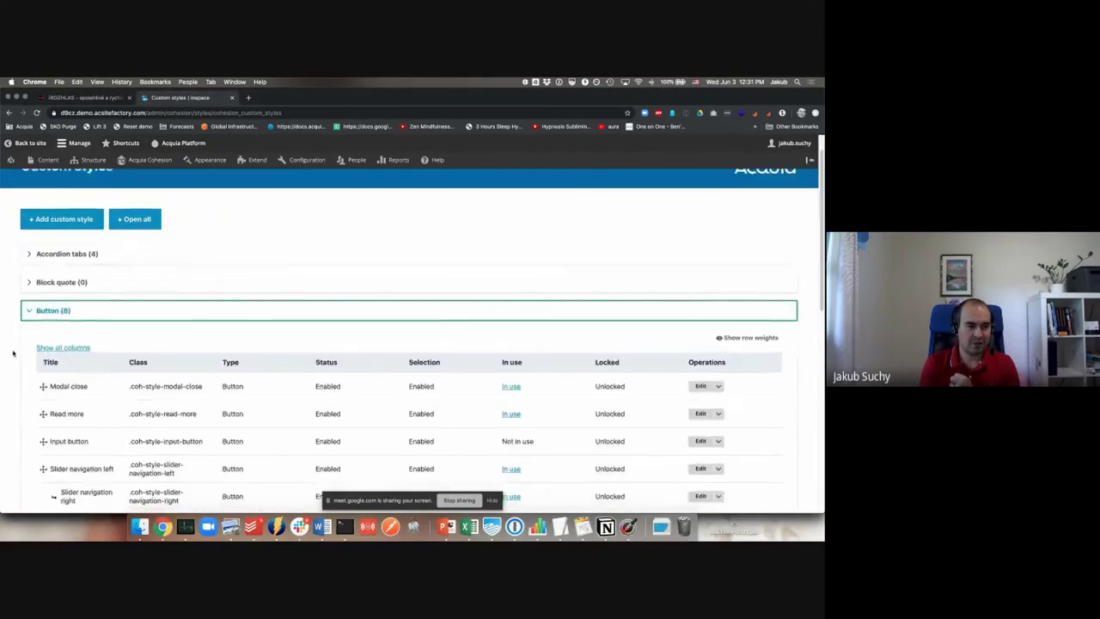
scroll(17, 356, down, 5)
Step: Highlight the "Link button" style's class in the Link group and open that style for editing
click(29, 364)
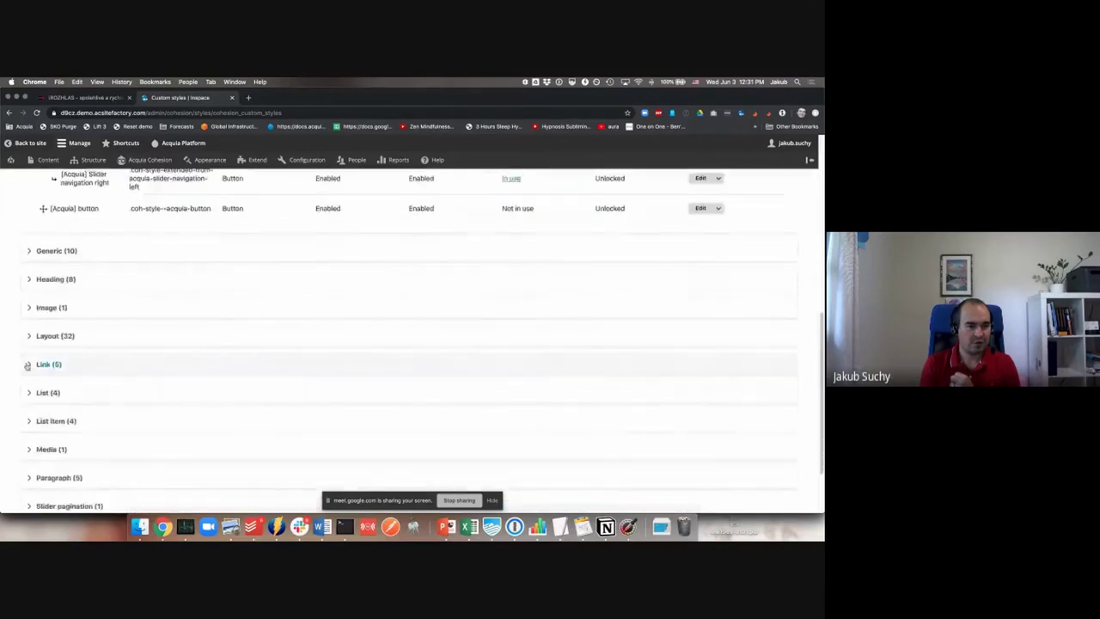
scroll(30, 365, down, 2)
drag(48, 345, 99, 347)
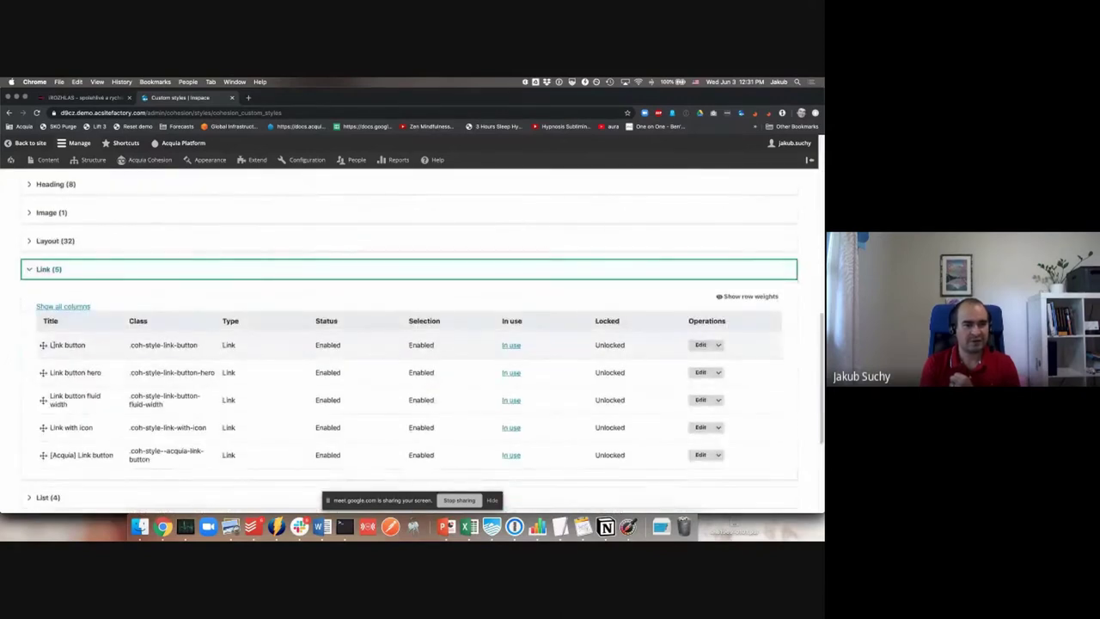
drag(198, 344, 120, 350)
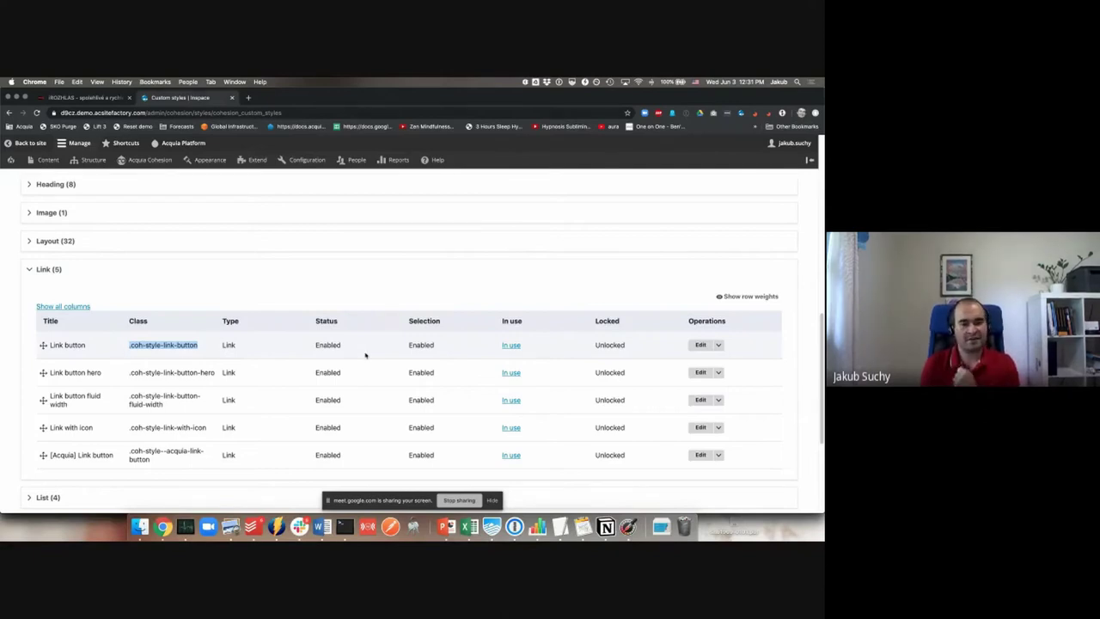
click(700, 345)
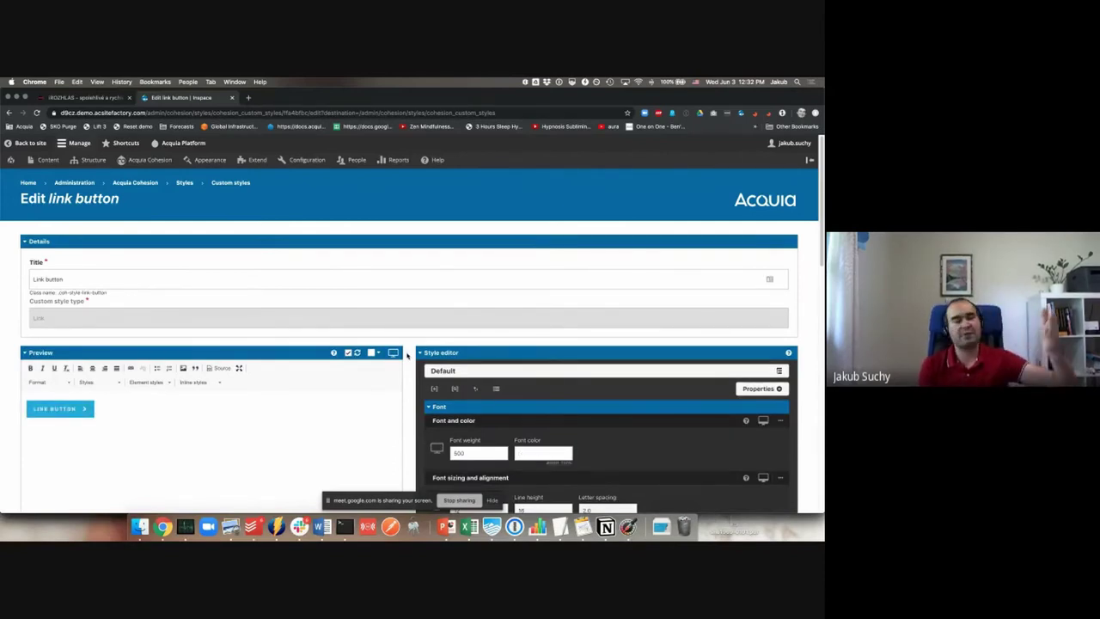
scroll(407, 354, down, 3)
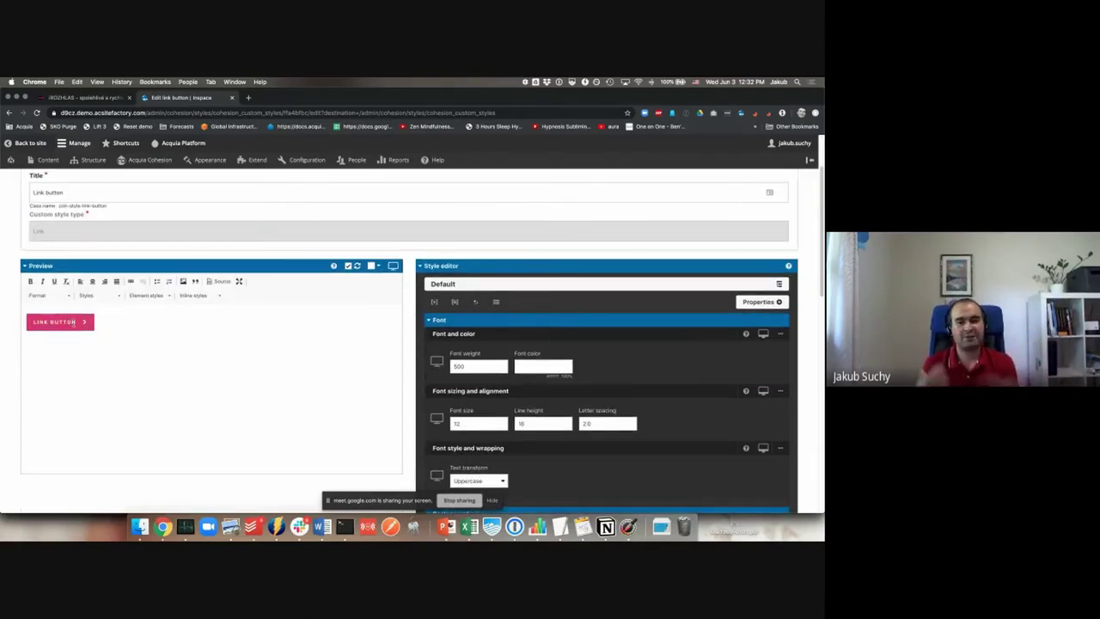
Step: Change the "Link button" style's default background color to the red iRozhlas swatch from the palette
scroll(511, 393, down, 2)
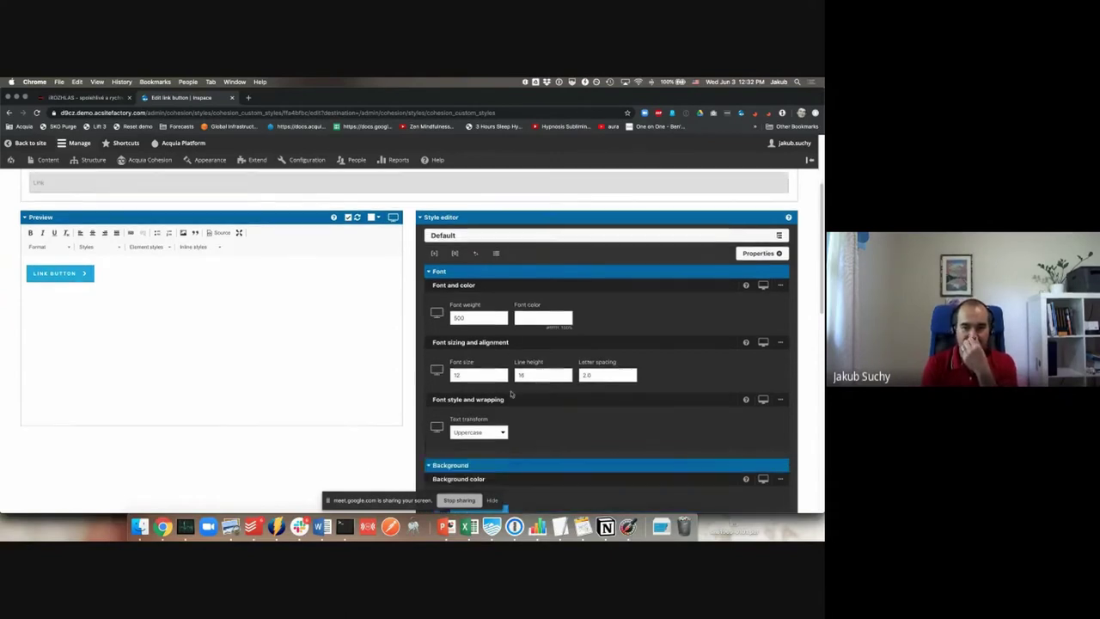
scroll(511, 393, down, 2)
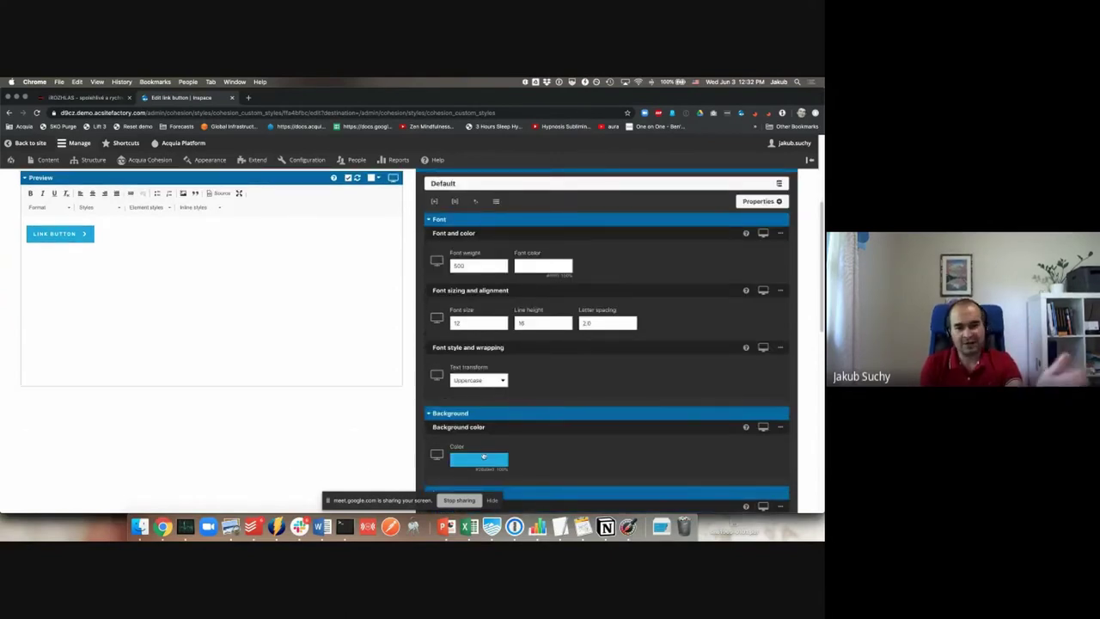
click(485, 457)
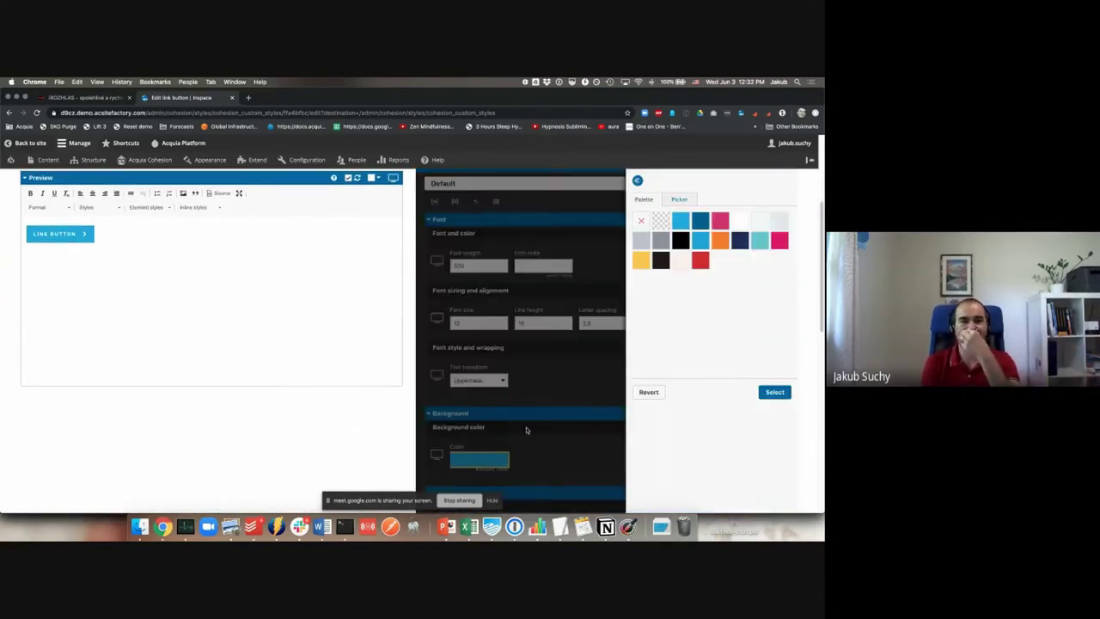
click(701, 264)
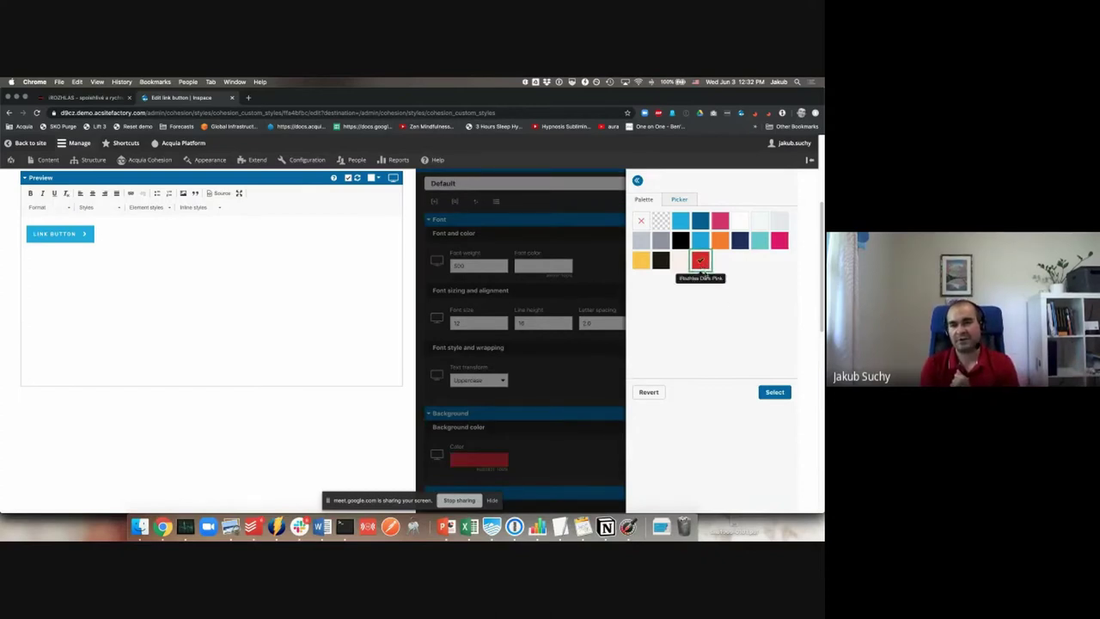
click(774, 392)
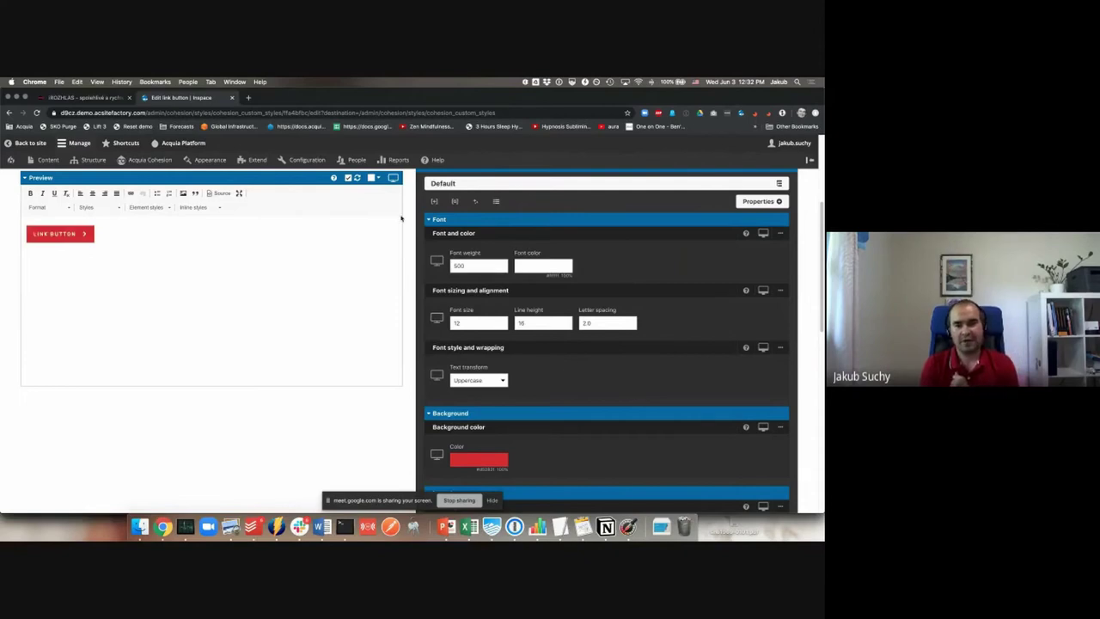
Step: Preview the button at the smallest phone breakpoint and add a dark blue background color for that breakpoint
click(394, 182)
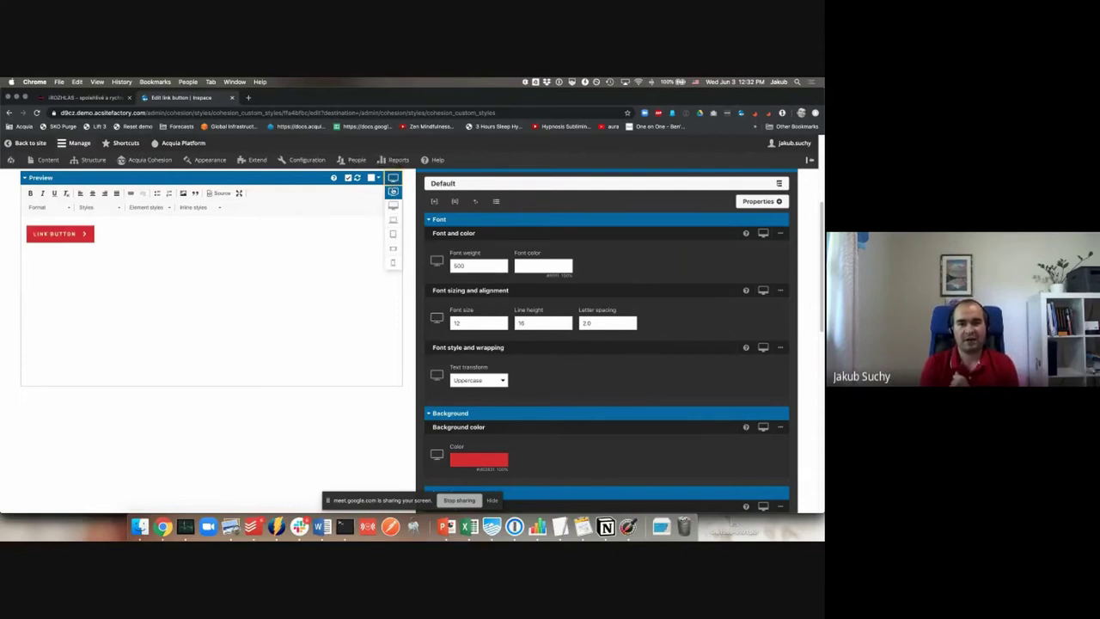
click(396, 267)
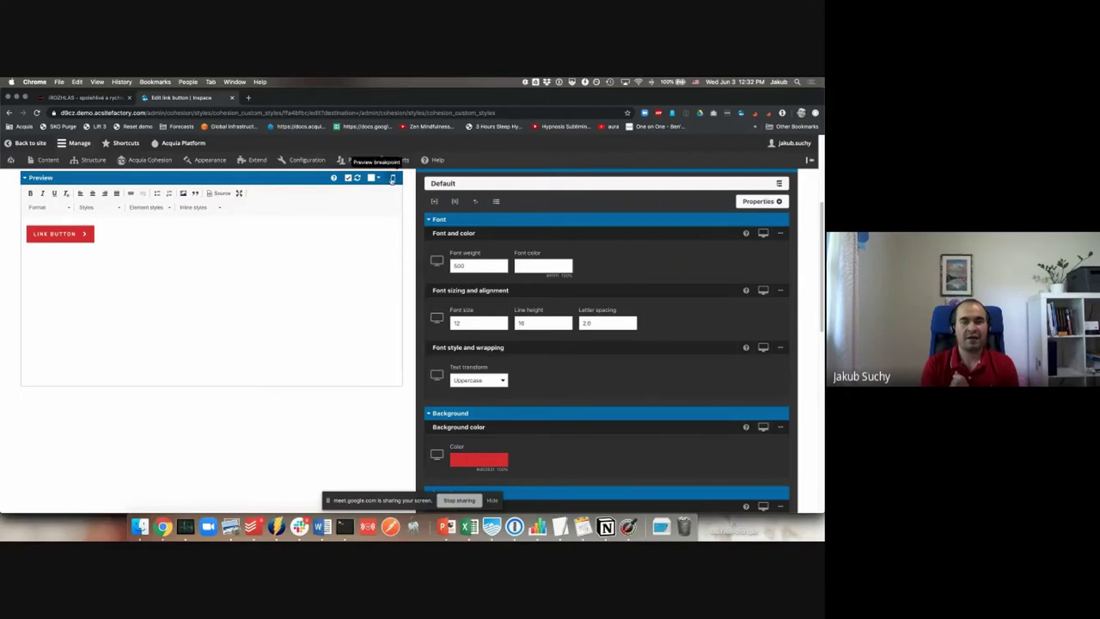
scroll(747, 369, down, 2)
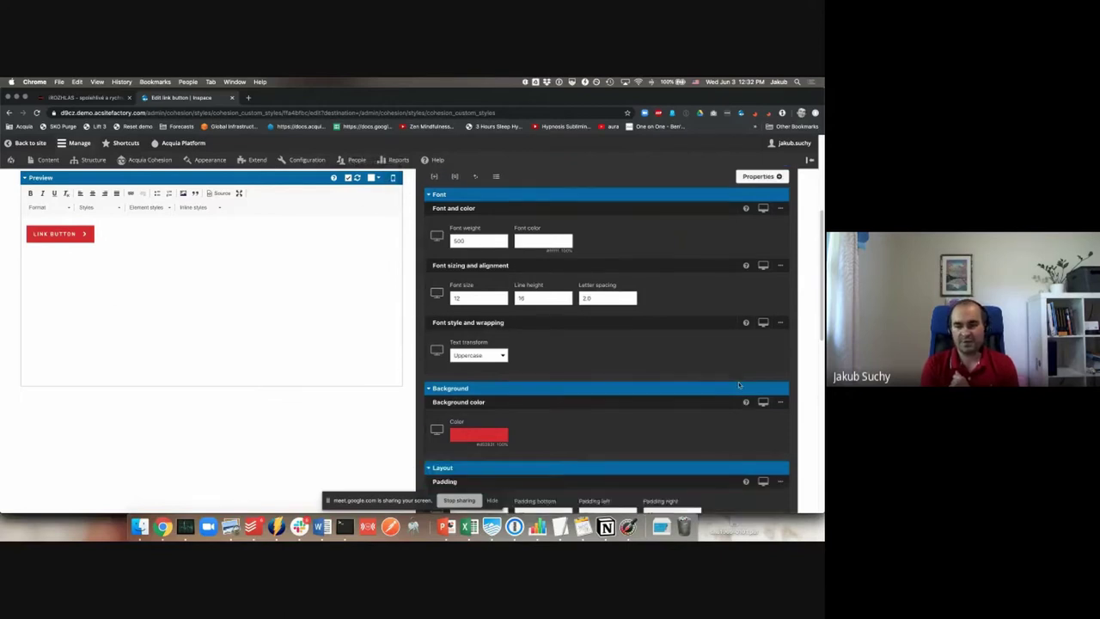
click(763, 360)
click(763, 444)
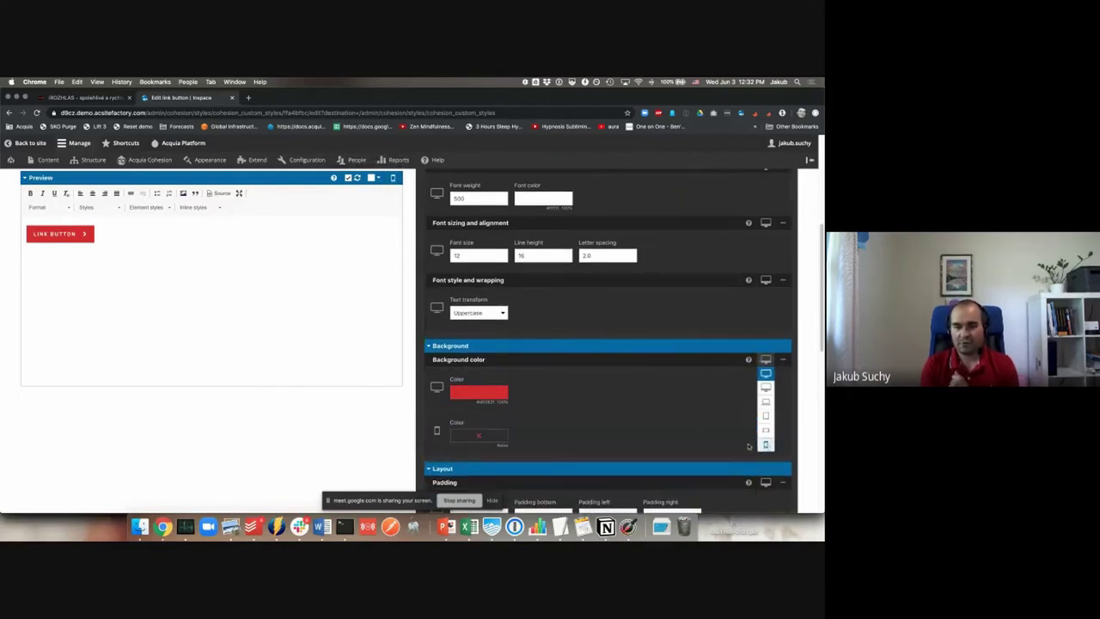
click(502, 431)
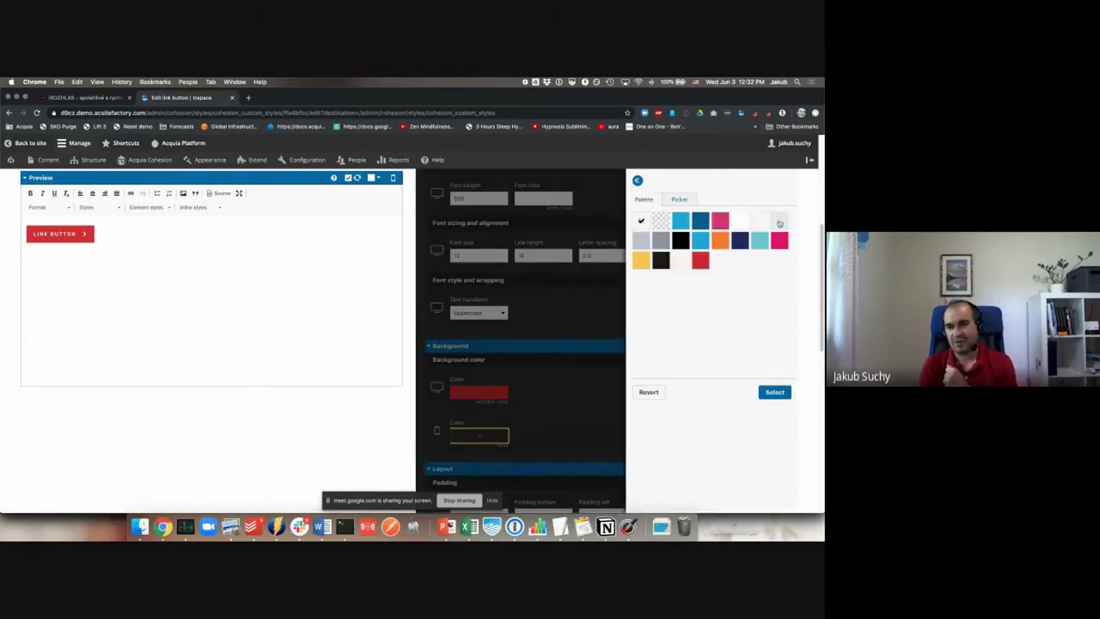
click(770, 395)
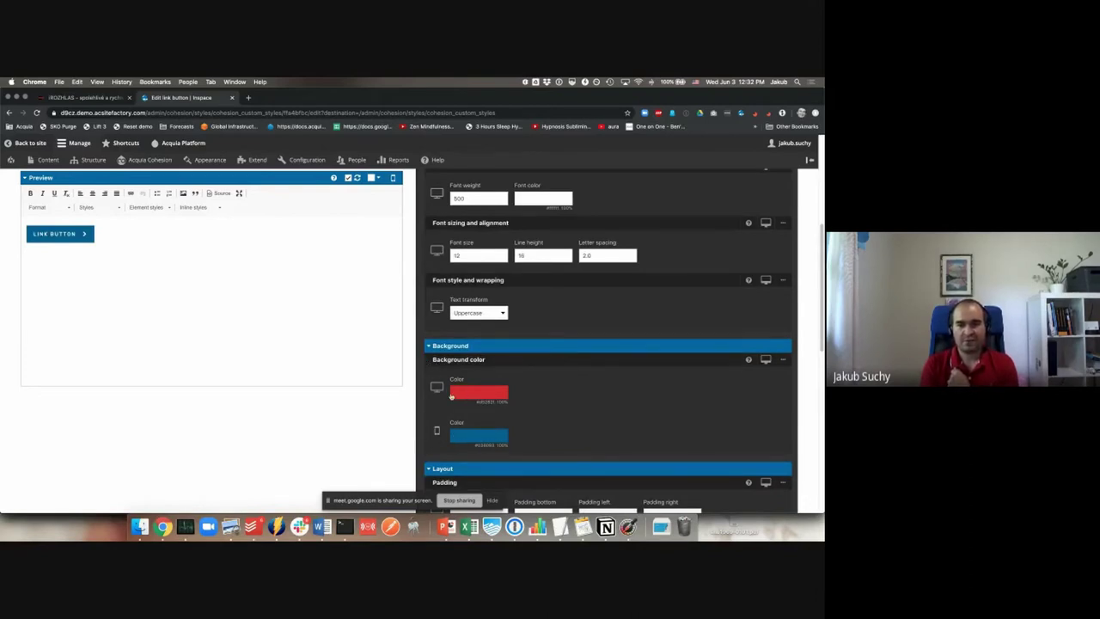
Step: Return the button preview to the largest desktop breakpoint and highlight the style's class name
click(392, 178)
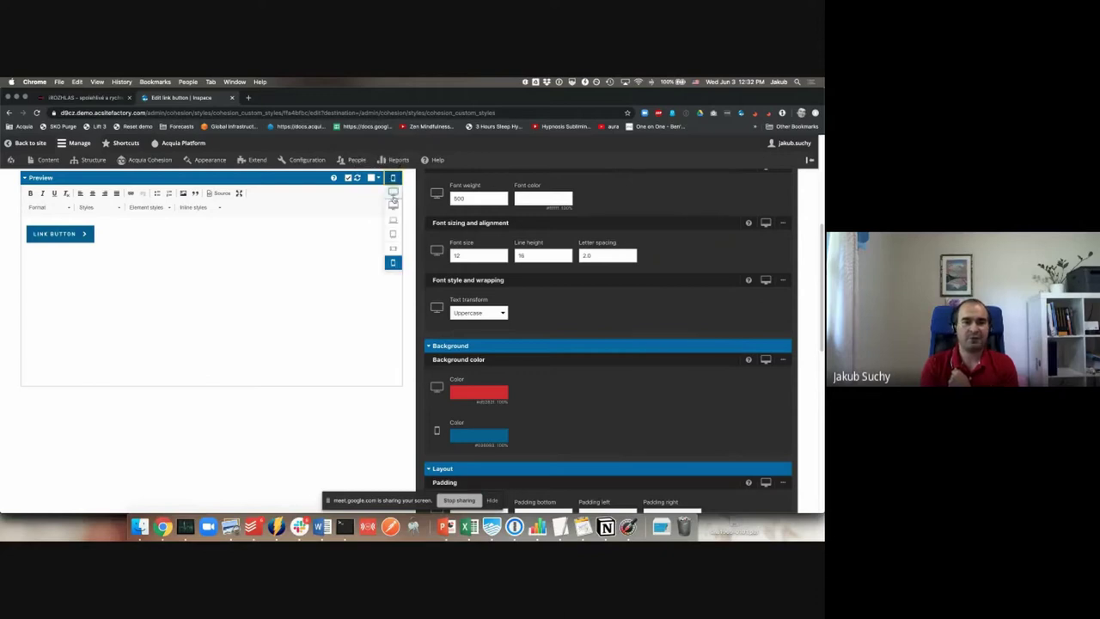
click(393, 195)
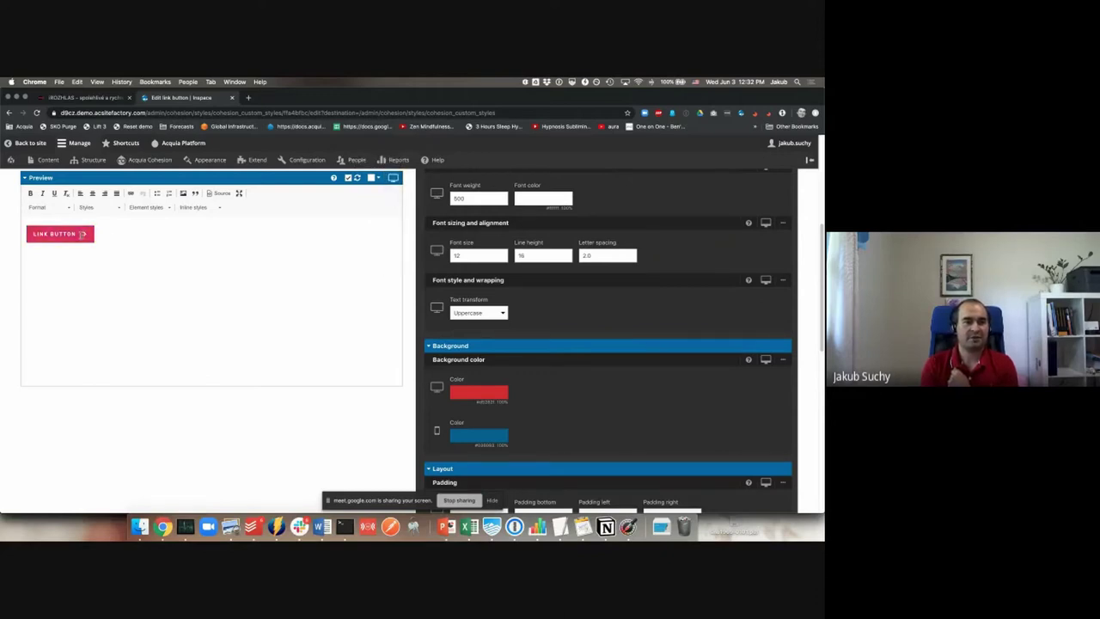
scroll(453, 233, up, 1)
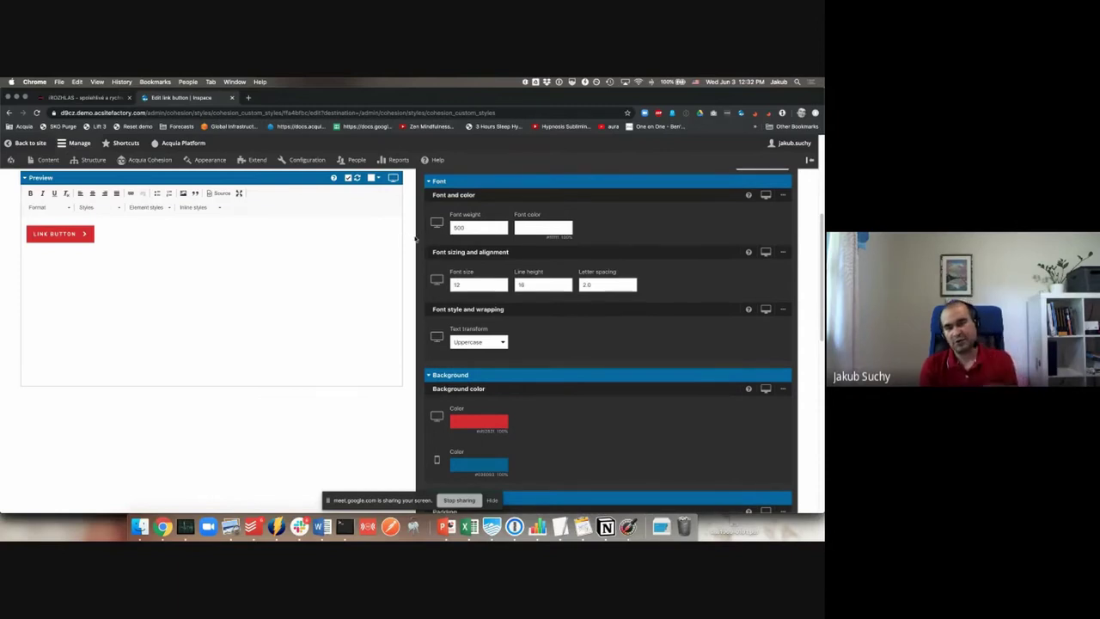
scroll(416, 238, up, 5)
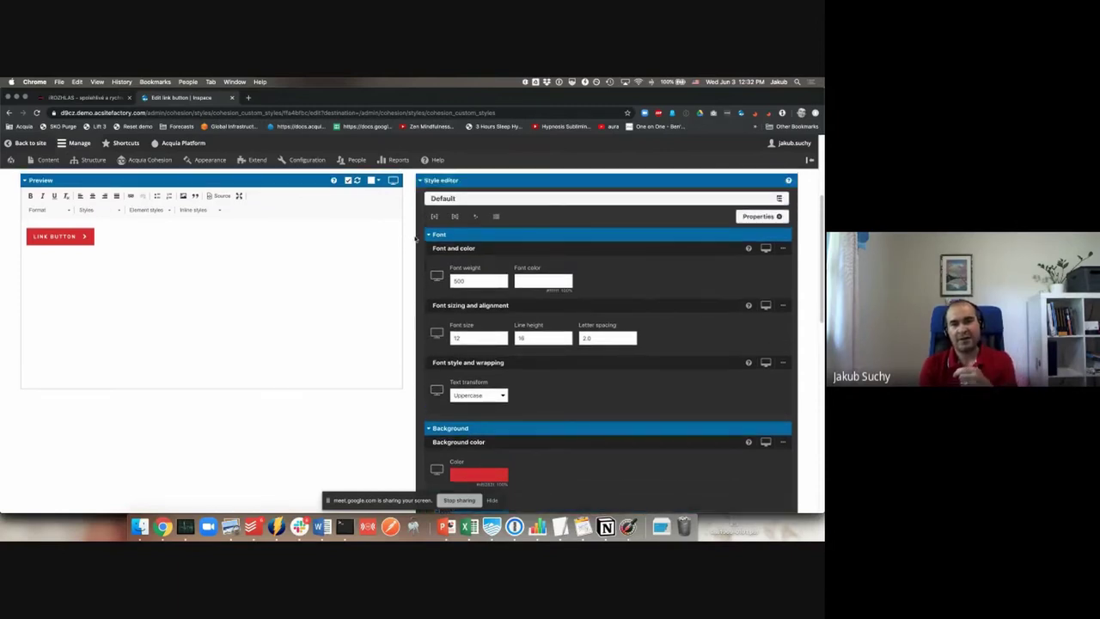
scroll(414, 249, up, 3)
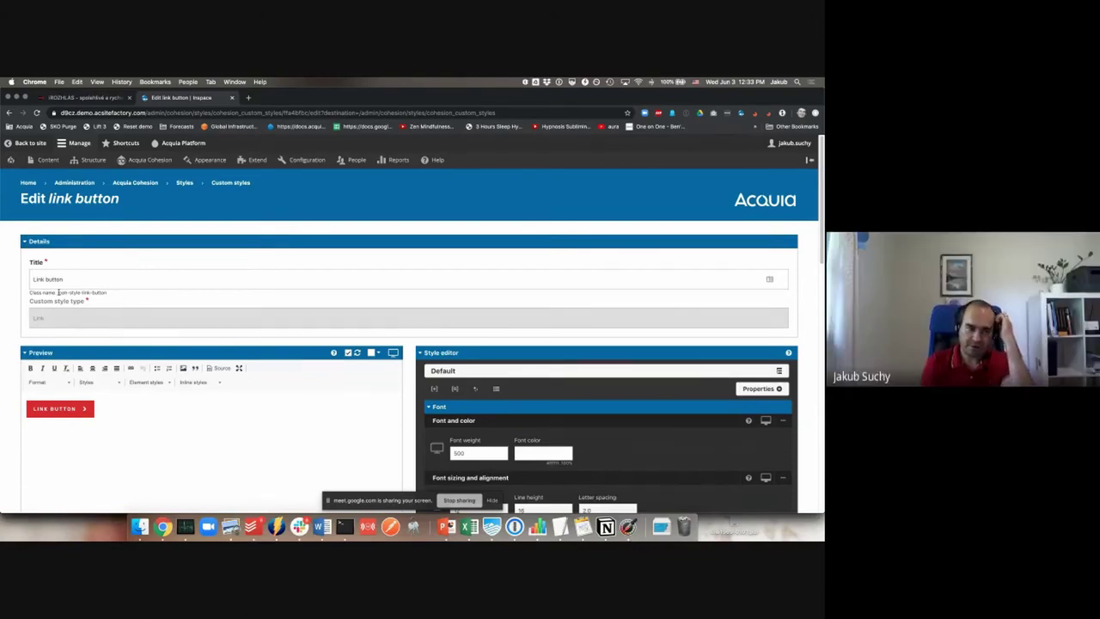
drag(58, 292, 104, 293)
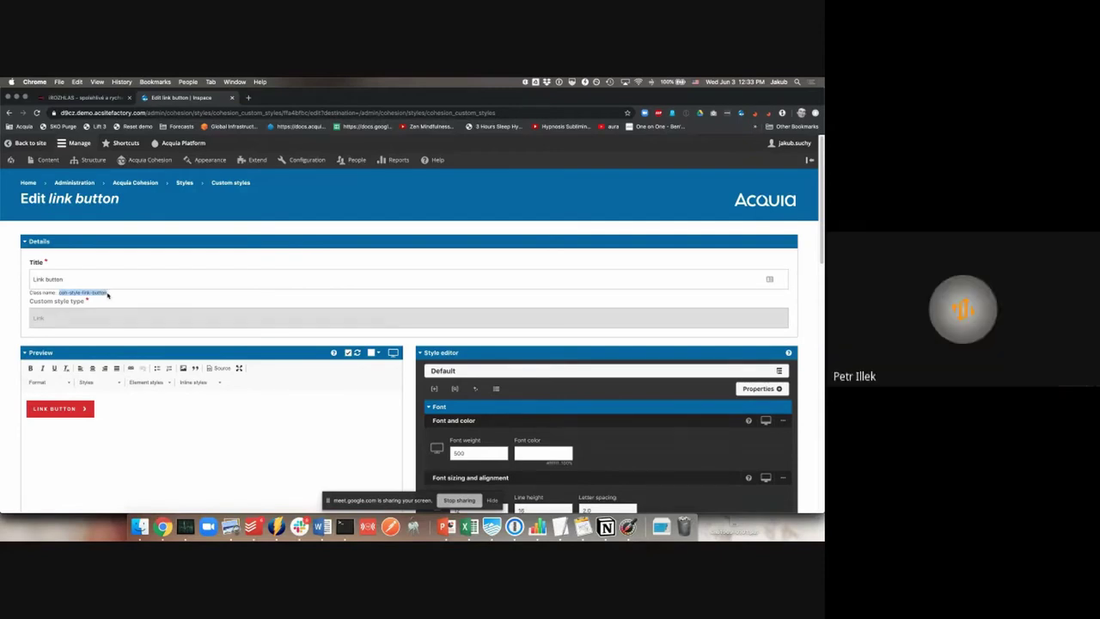
Step: Open the site's home page, discarding the style changes, and inspect the "Membership options" button's class and CSS in the developer tools
click(28, 182)
click(478, 232)
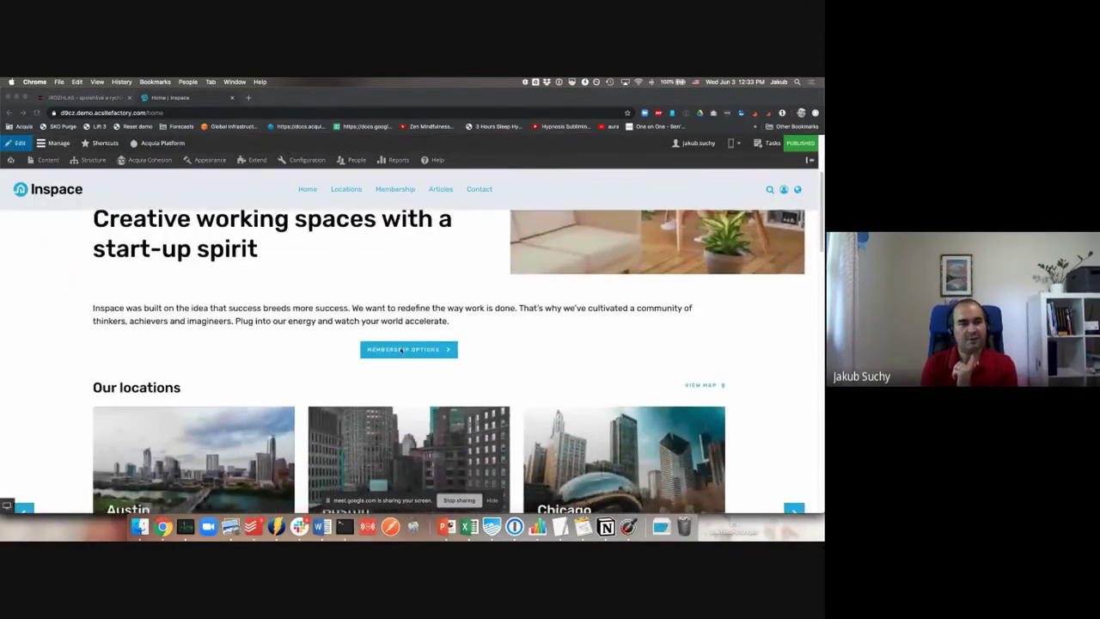
scroll(396, 351, down, 2)
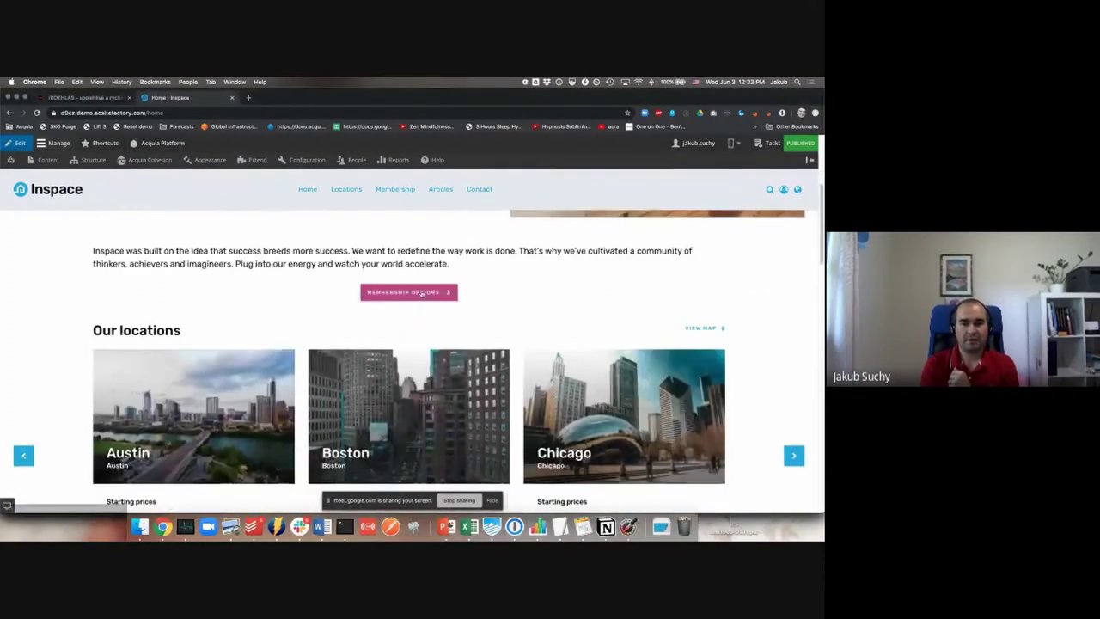
right_click(421, 291)
key(Escape)
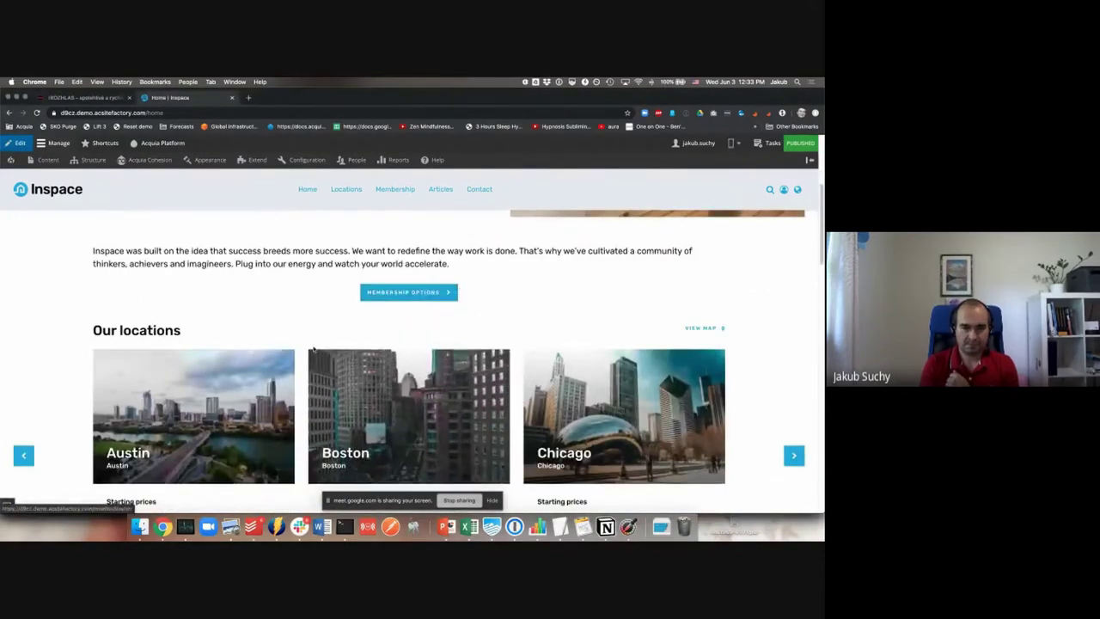
key(super+alt+i)
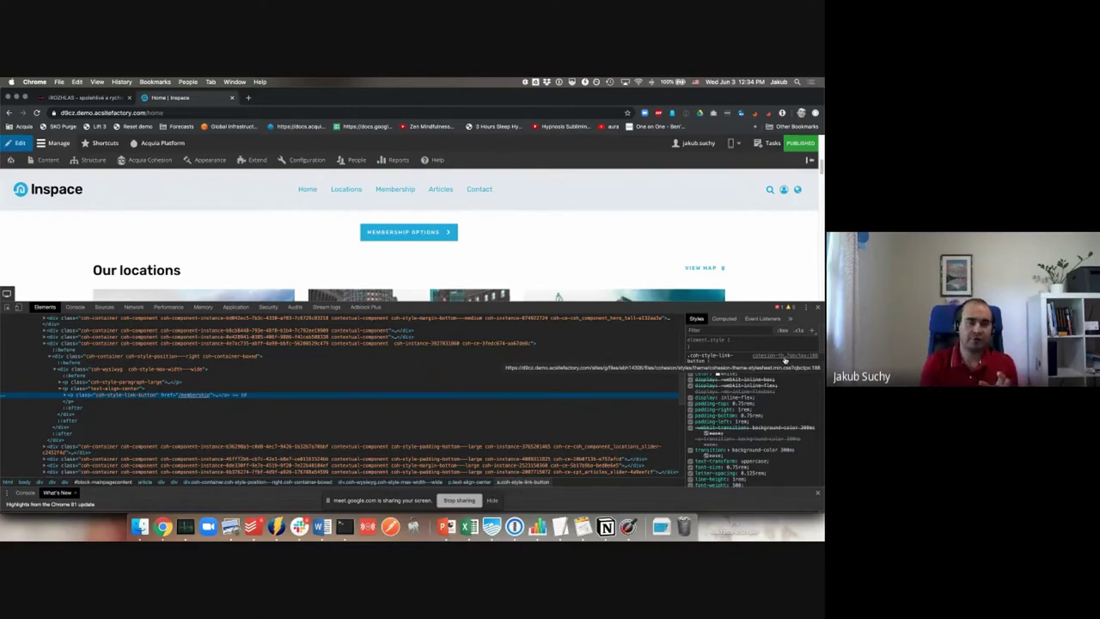
click(816, 308)
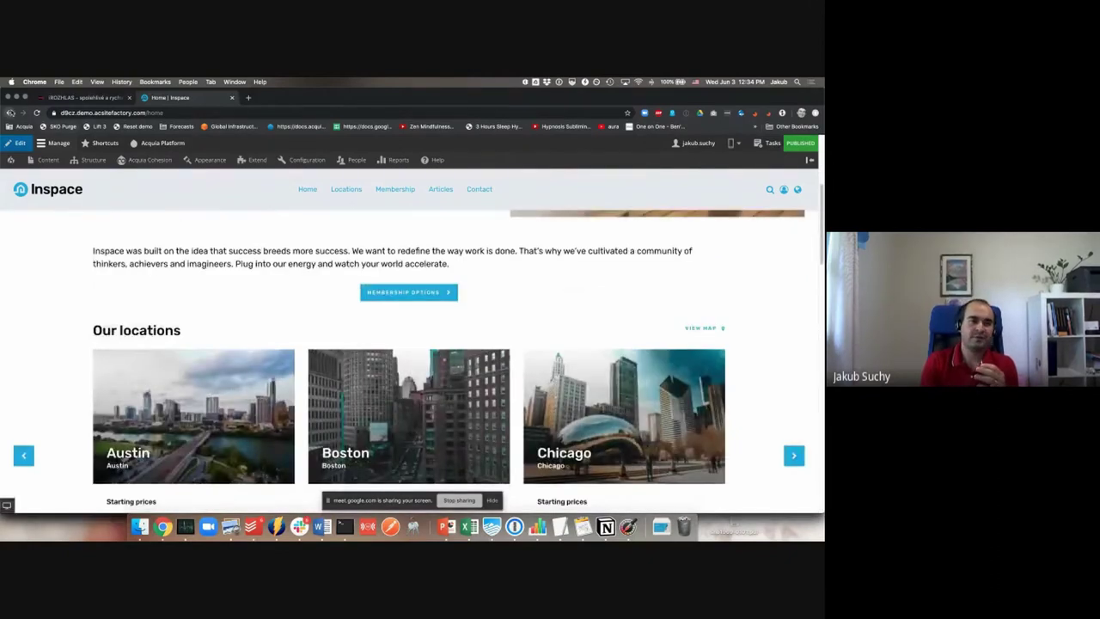
Step: Return to the custom styles list and reopen the "Link button" style for editing
right_click(9, 113)
click(39, 141)
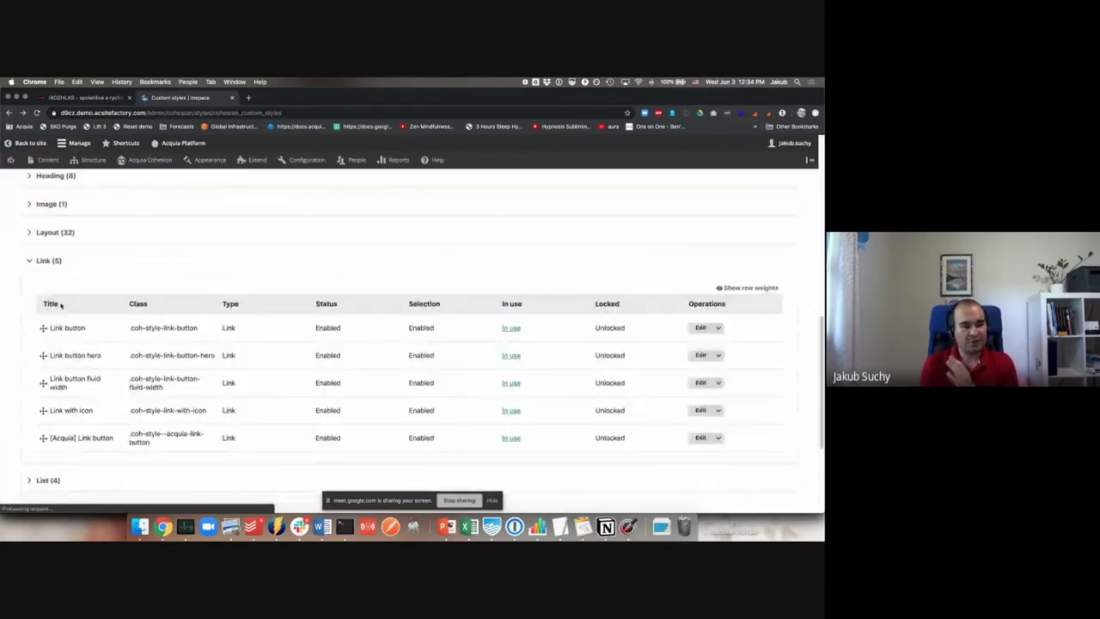
click(694, 328)
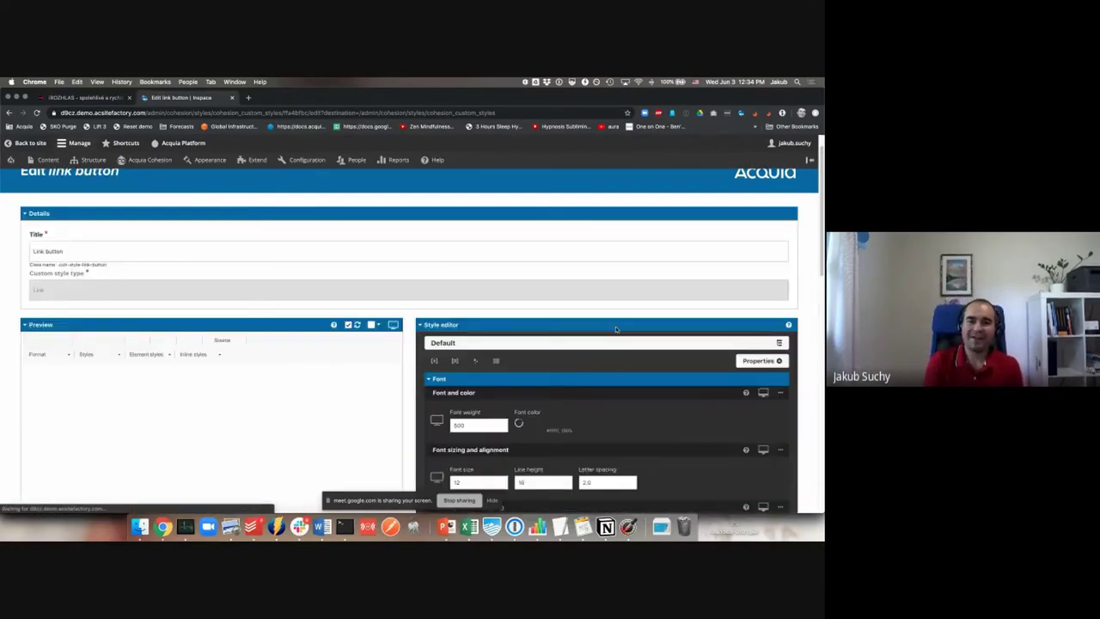
Step: Examine the style's font weight and font color properties, viewing the font color picker without changing the color
scroll(599, 365, down, 2)
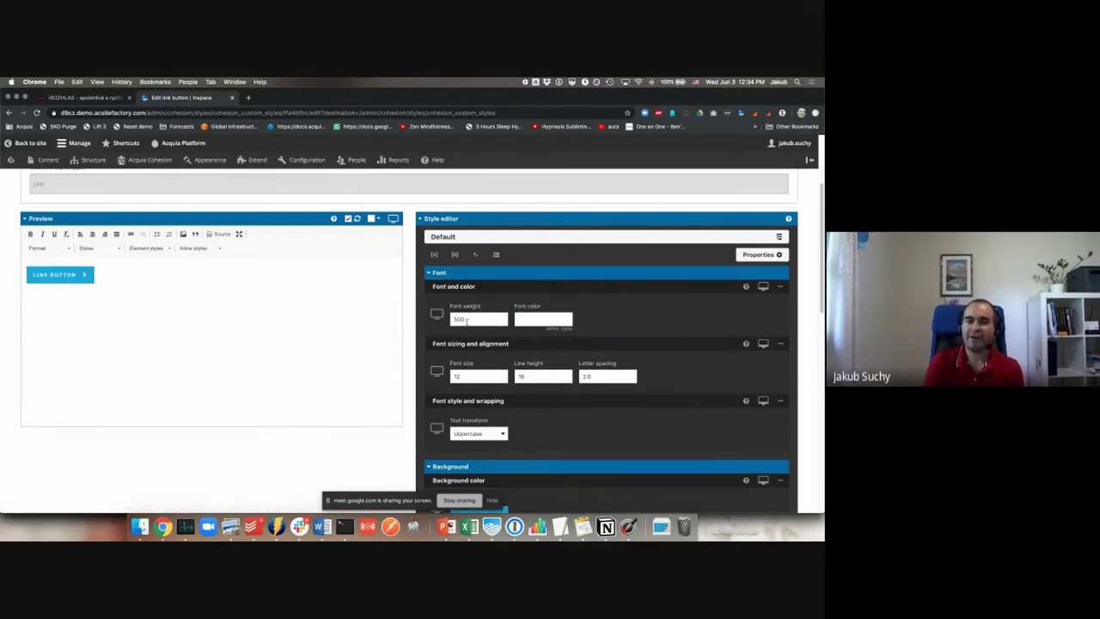
triple_click(482, 309)
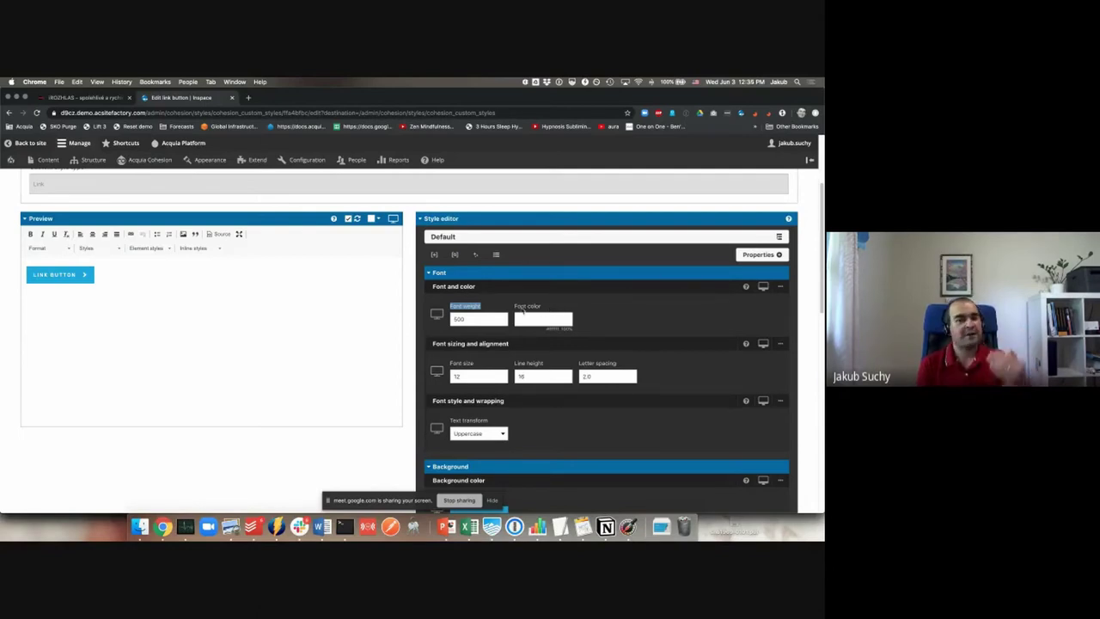
click(512, 308)
drag(513, 308, 539, 309)
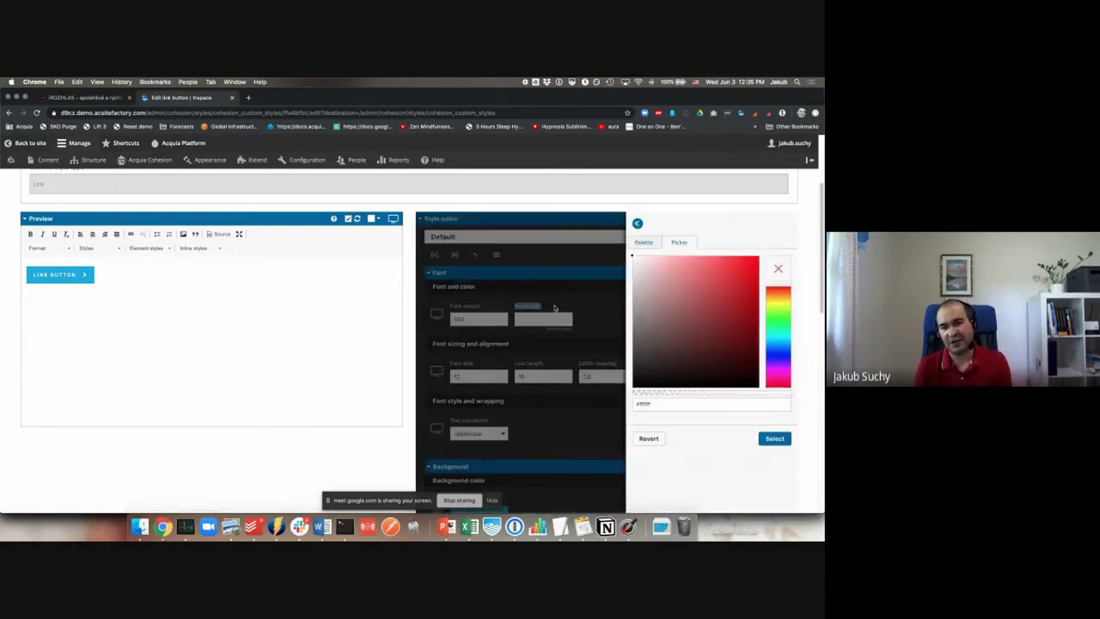
click(554, 308)
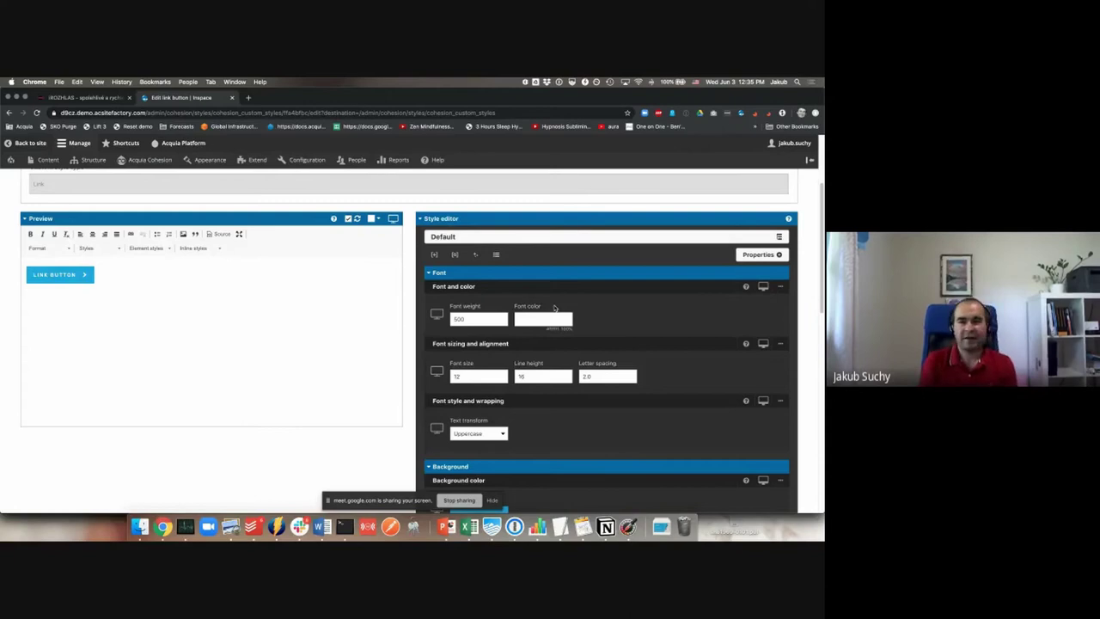
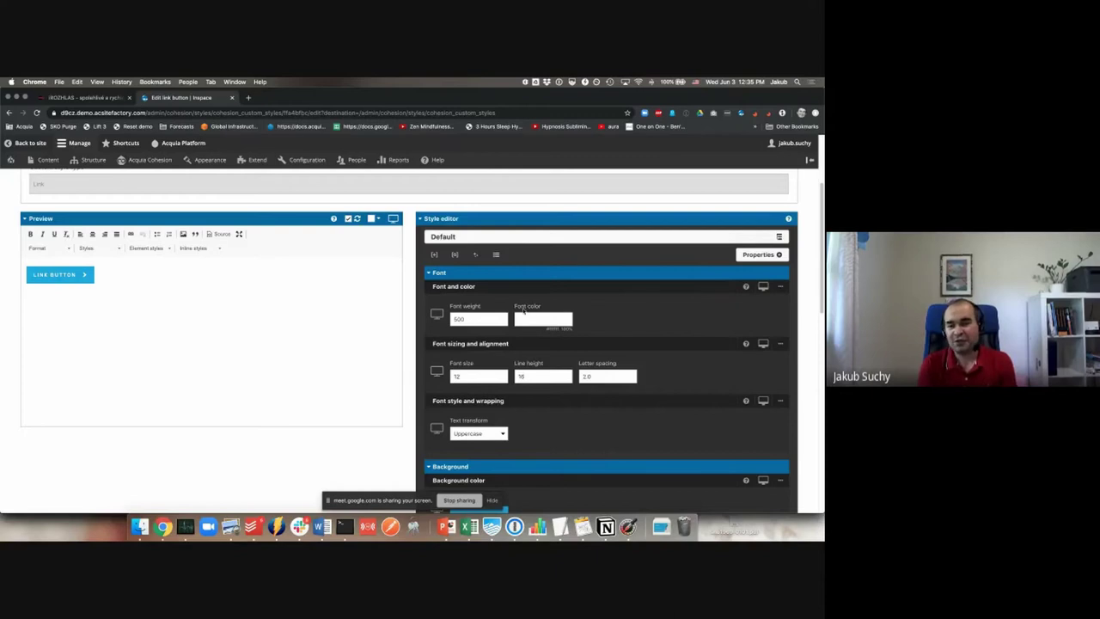
click(538, 311)
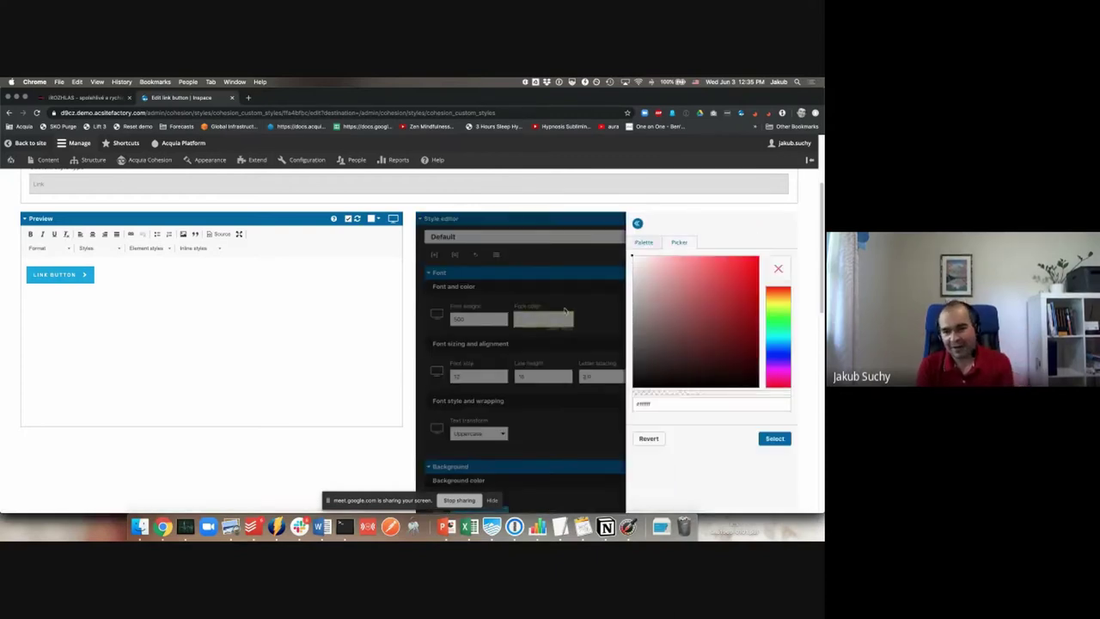
click(565, 308)
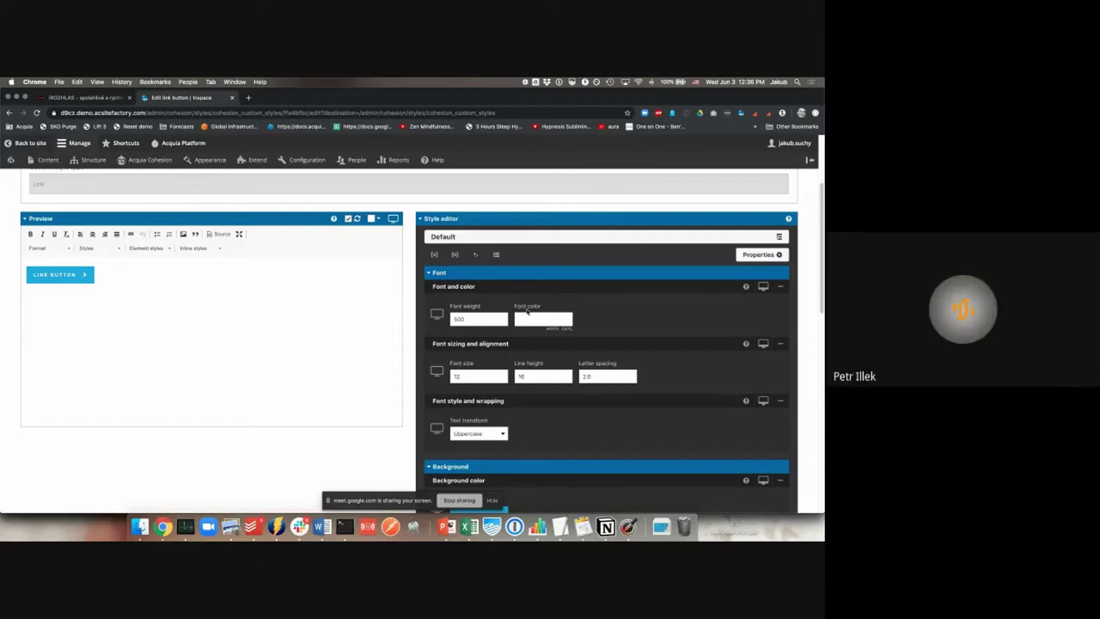
Step: Leave the "Link button" style without saving, open the list of master templates and highlight its page heading
scroll(376, 304, up, 3)
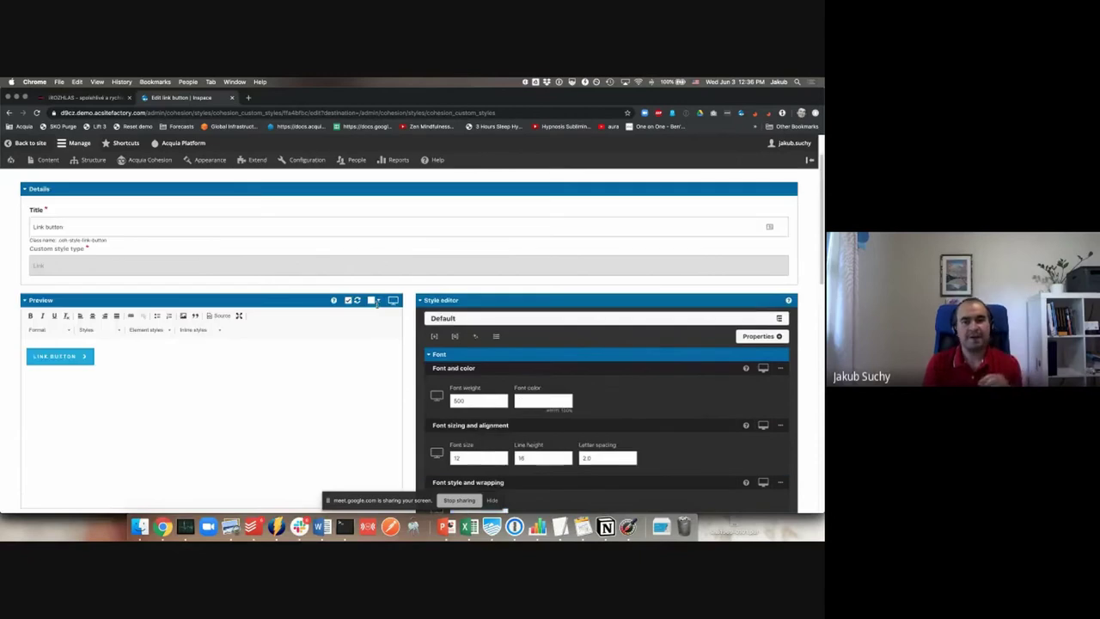
mouse_move(146, 160)
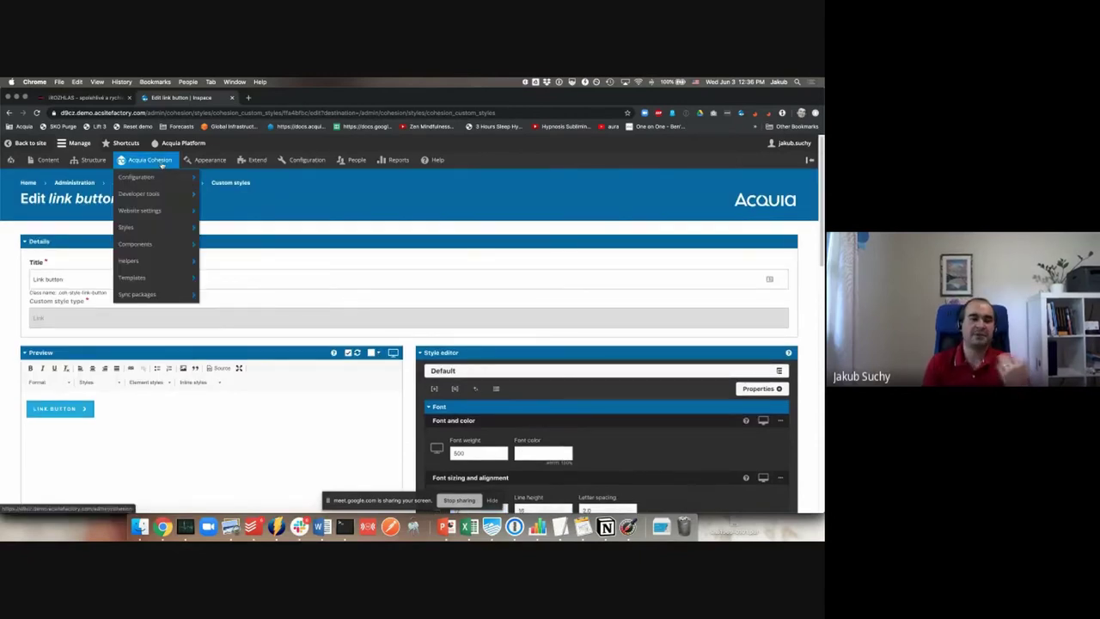
mouse_move(157, 275)
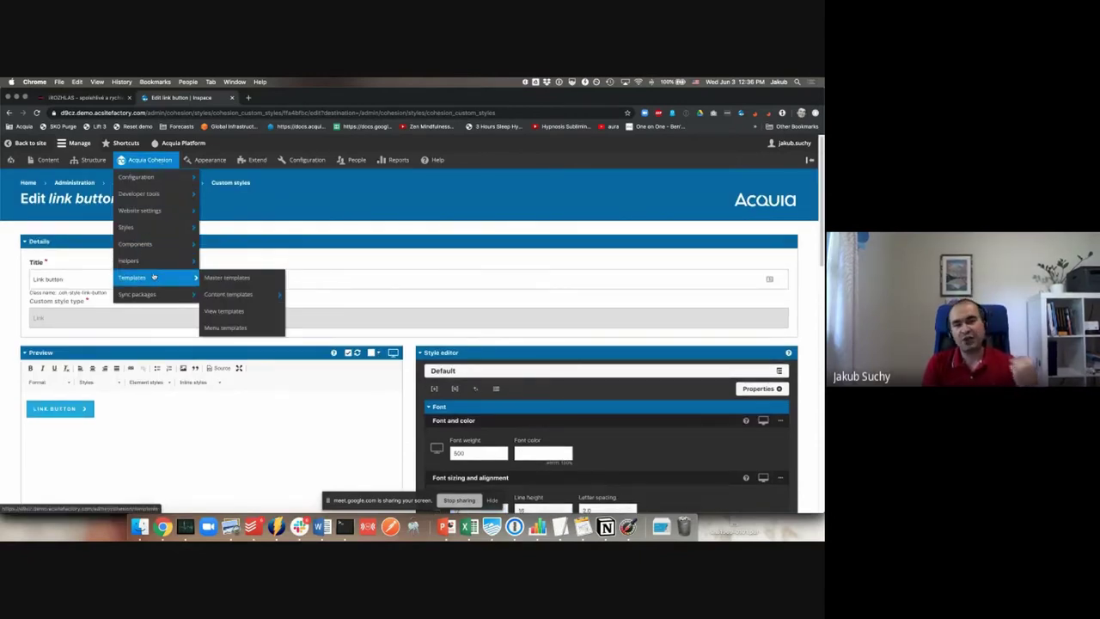
click(213, 280)
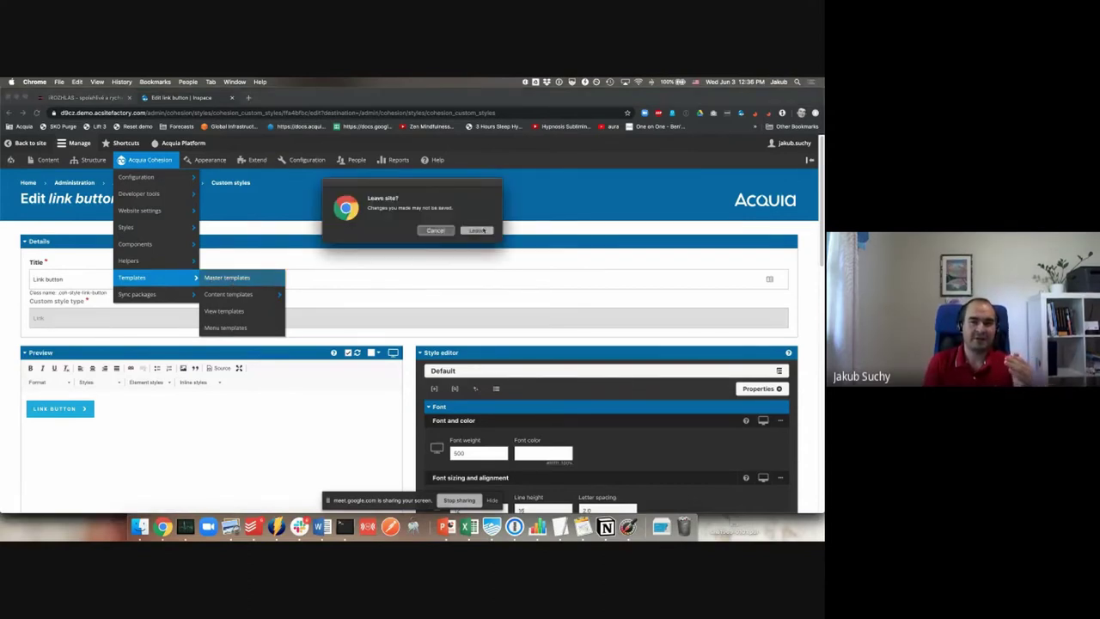
click(476, 230)
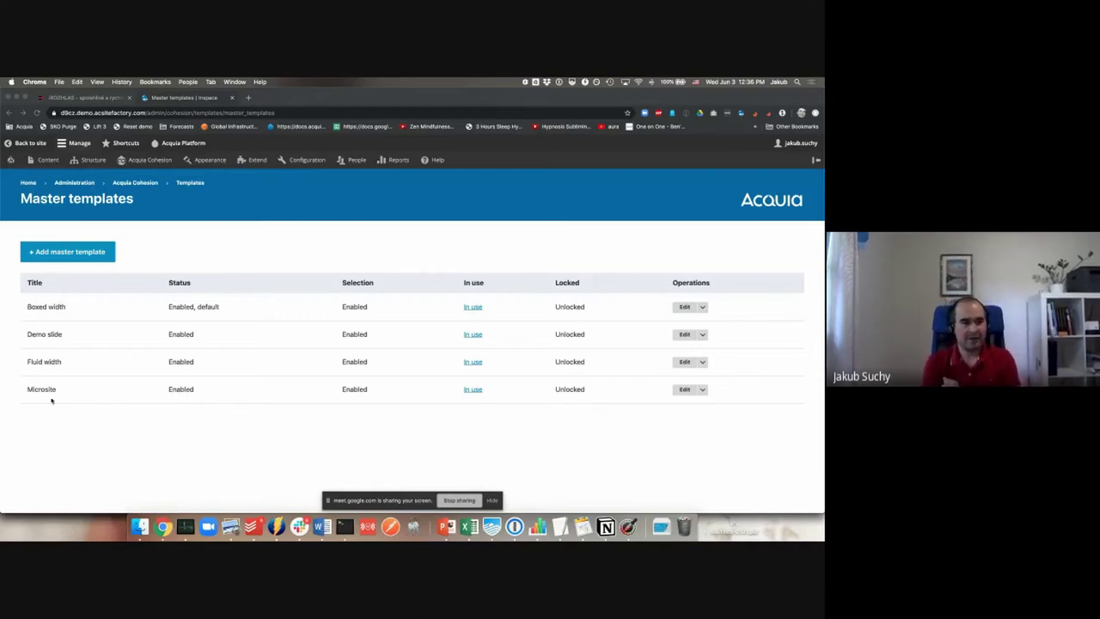
triple_click(77, 199)
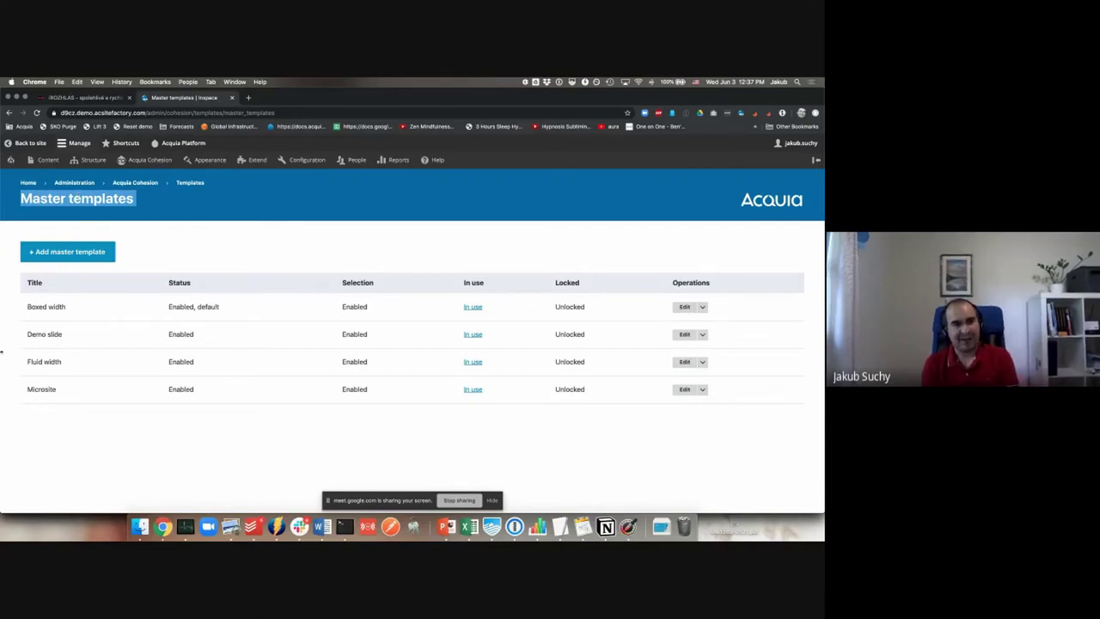
Step: Open the "Boxed width" master template for editing and examine the structure of its layout canvas
click(35, 306)
double_click(35, 306)
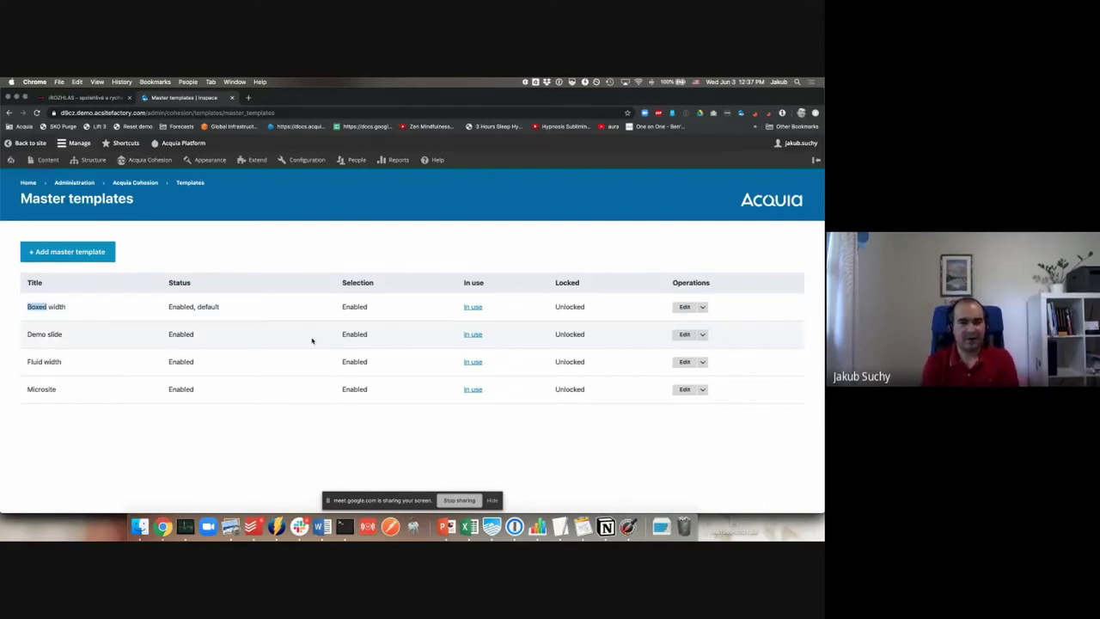
click(682, 306)
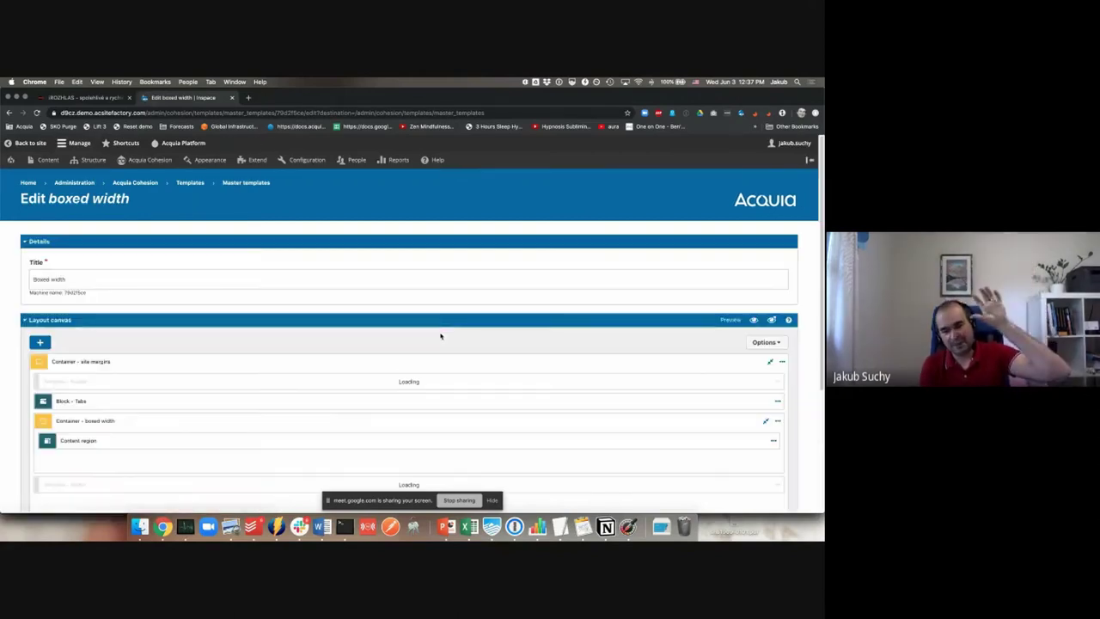
scroll(441, 336, down, 3)
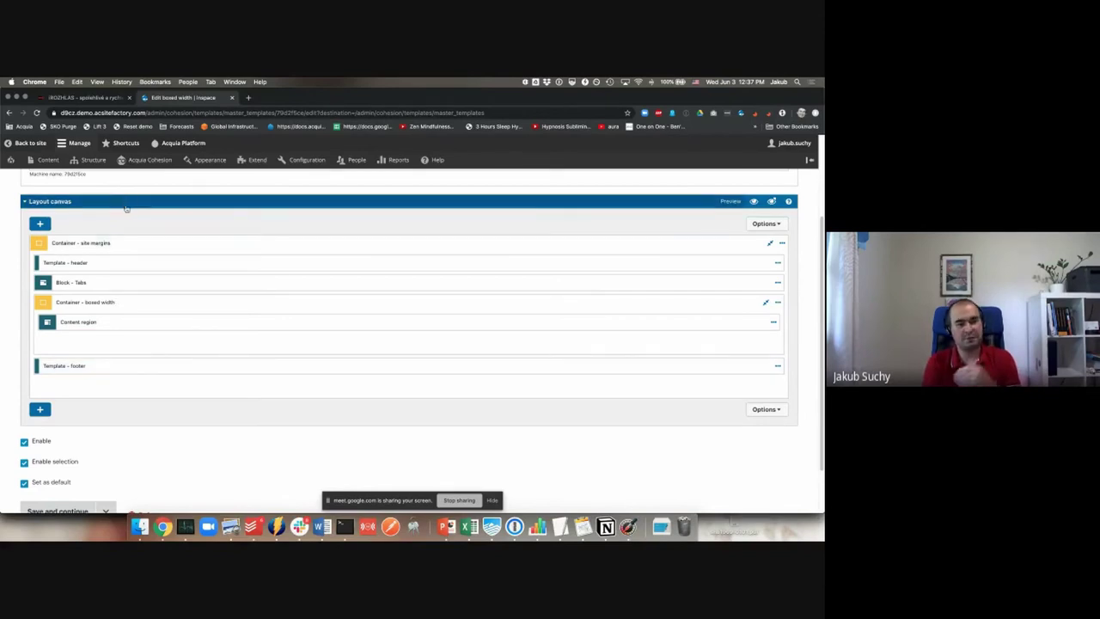
Step: Open the content templates for content types and expand the Article group to view its view modes
mouse_move(148, 159)
mouse_move(138, 277)
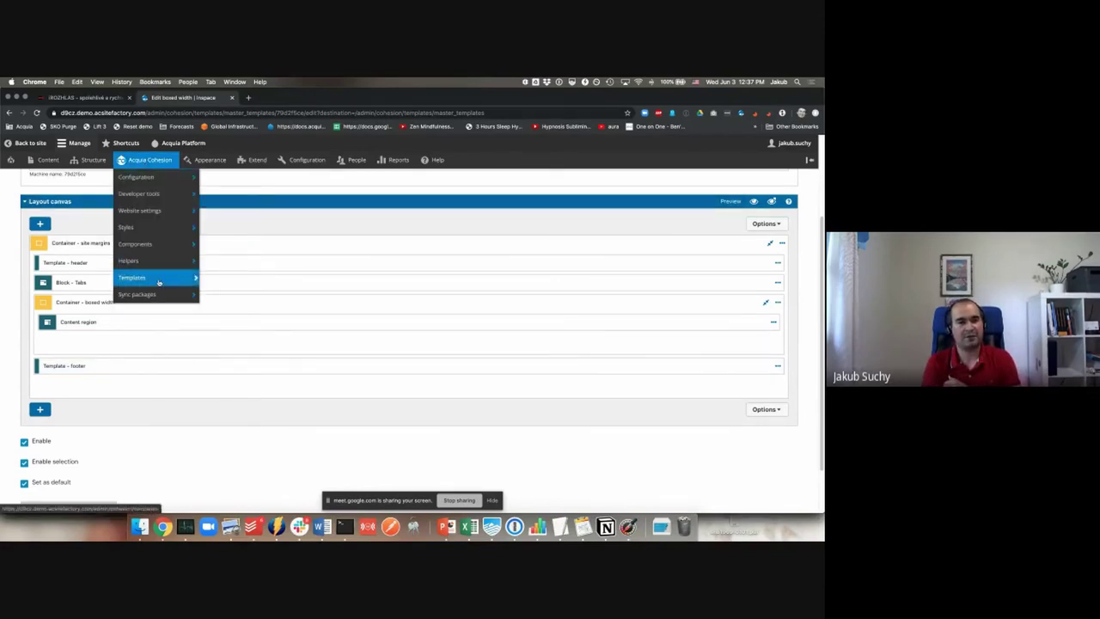
mouse_move(252, 293)
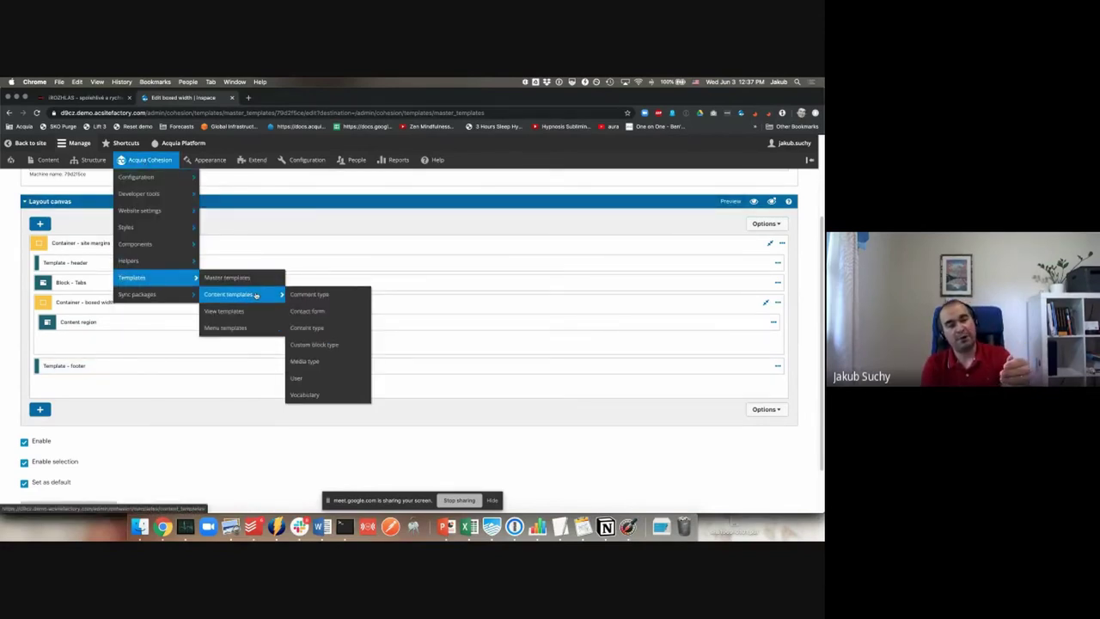
click(316, 328)
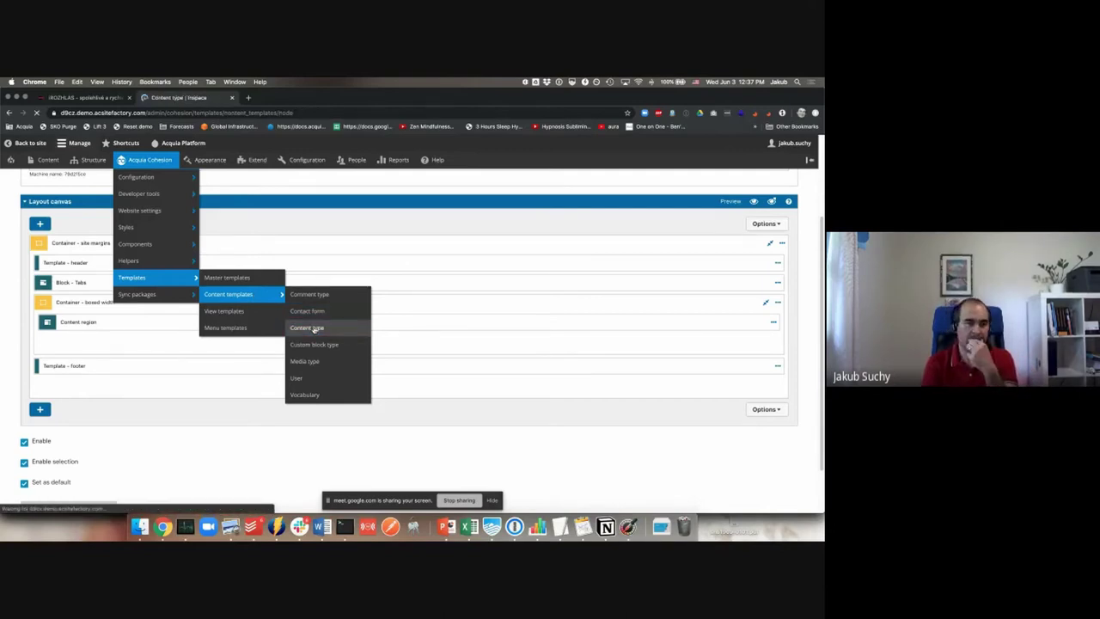
click(31, 295)
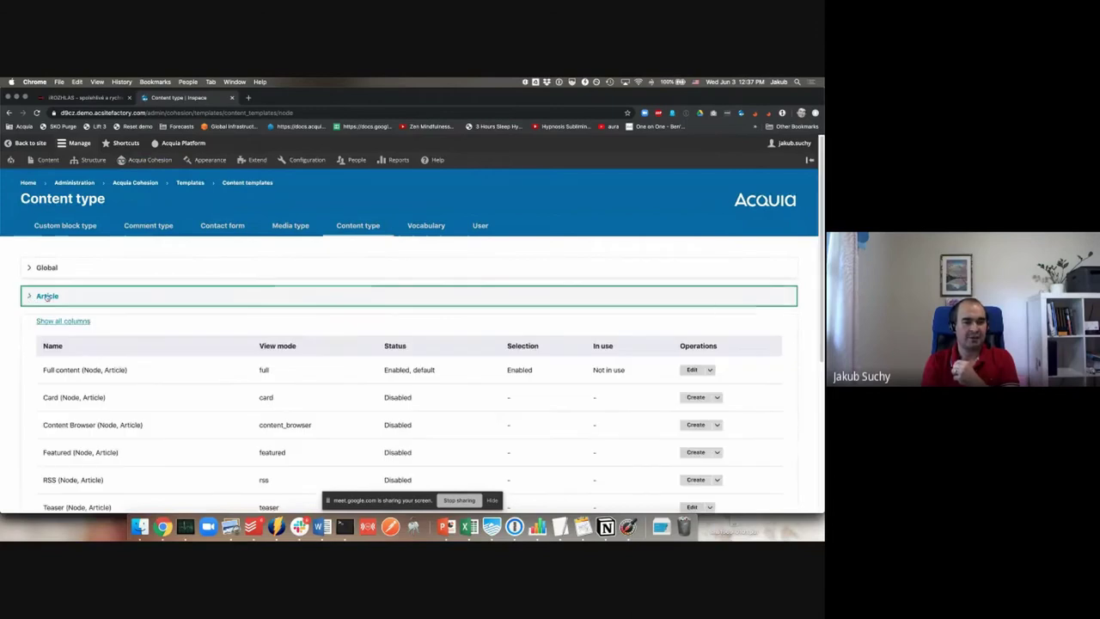
scroll(255, 400, down, 1)
scroll(255, 400, down, 3)
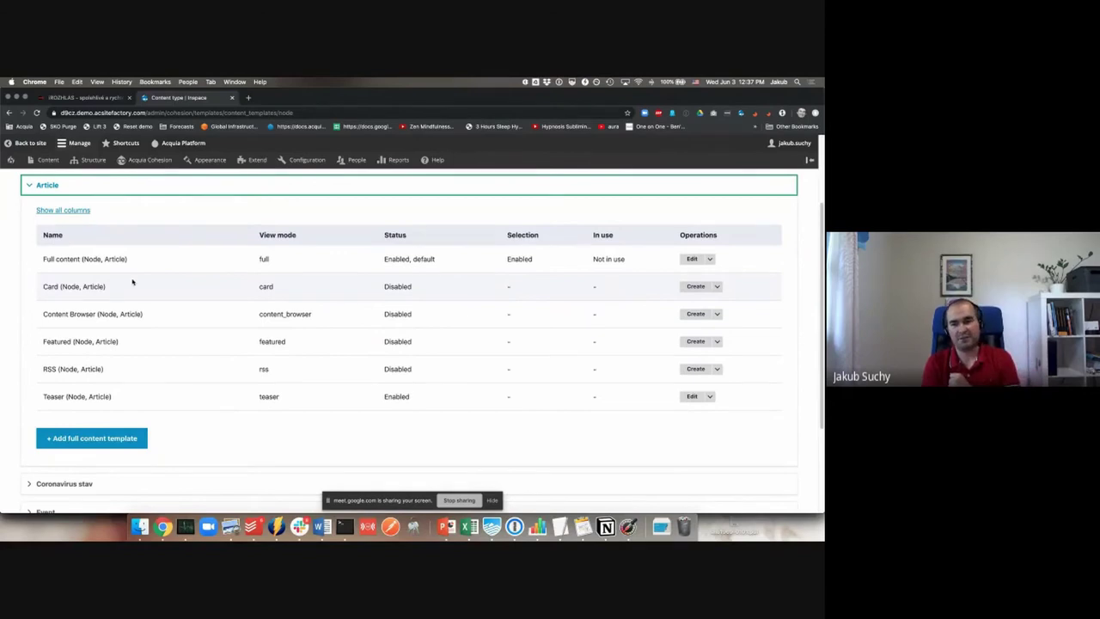
Step: Open the "Full content (Node, Article)" template for editing and examine its layout canvas
triple_click(104, 259)
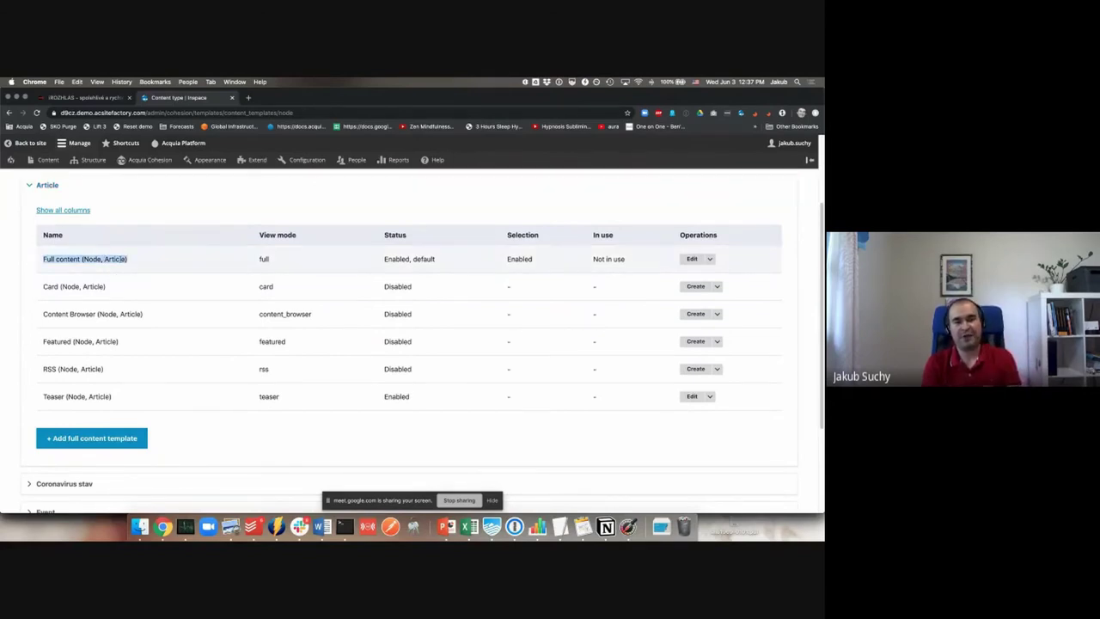
click(690, 260)
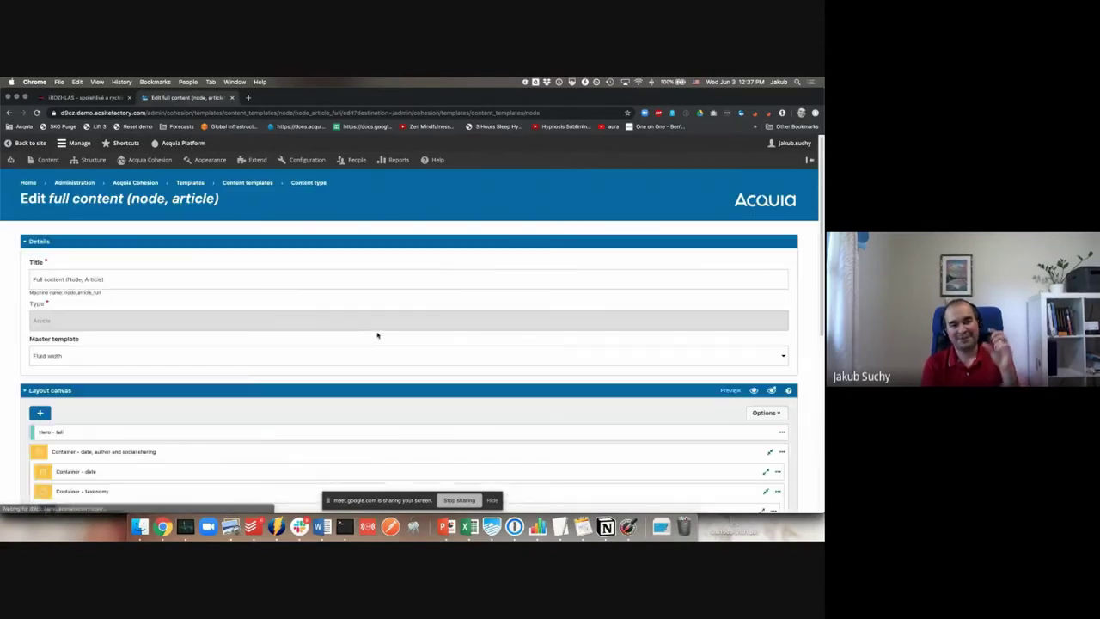
scroll(375, 336, down, 3)
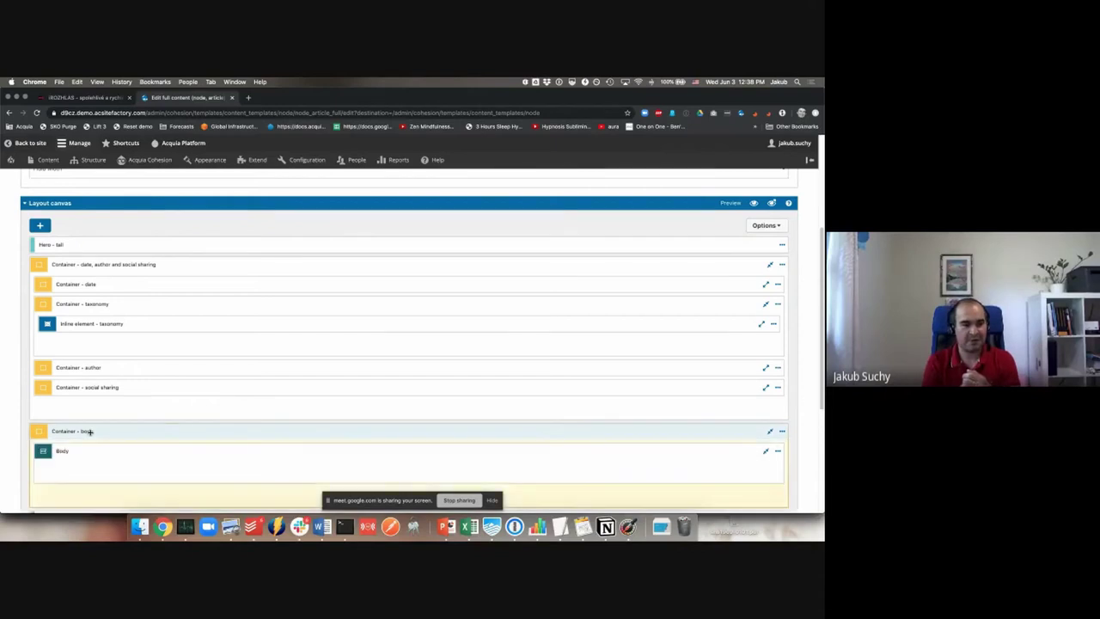
Step: Inspect the Body element's Drupal field setting and the "Container - date" settings, closing each without applying changes
double_click(199, 453)
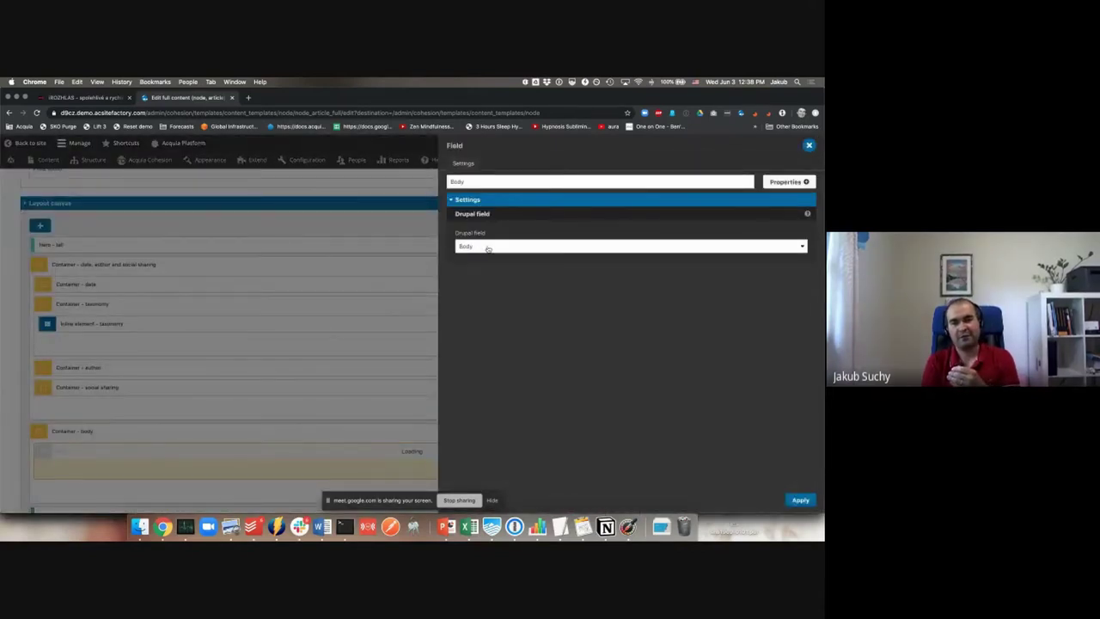
click(169, 320)
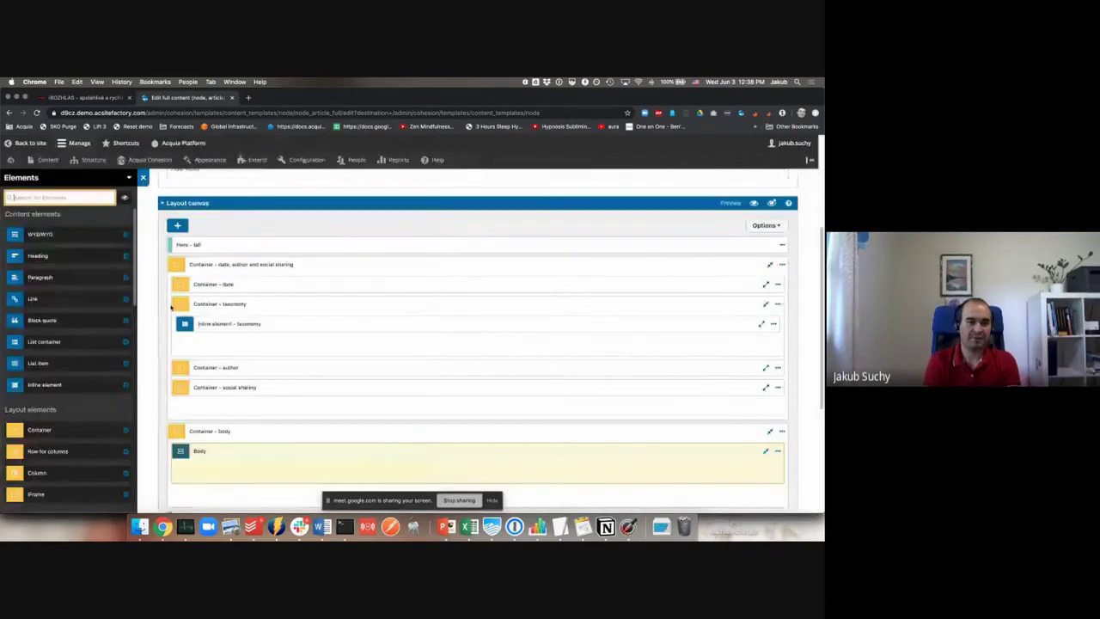
double_click(209, 286)
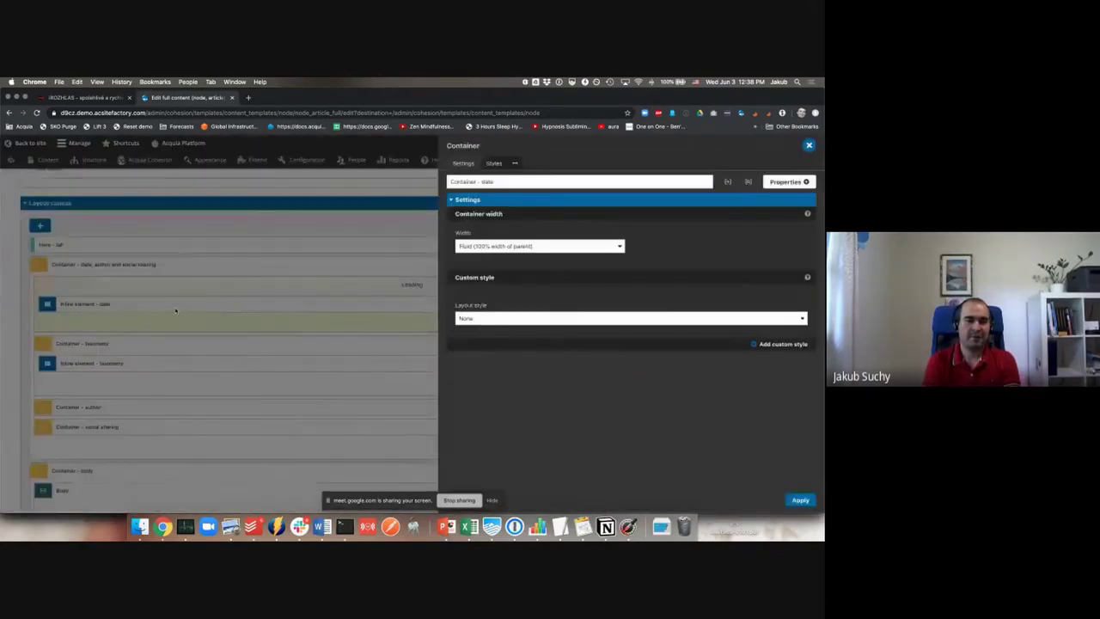
click(228, 329)
drag(221, 288, 221, 288)
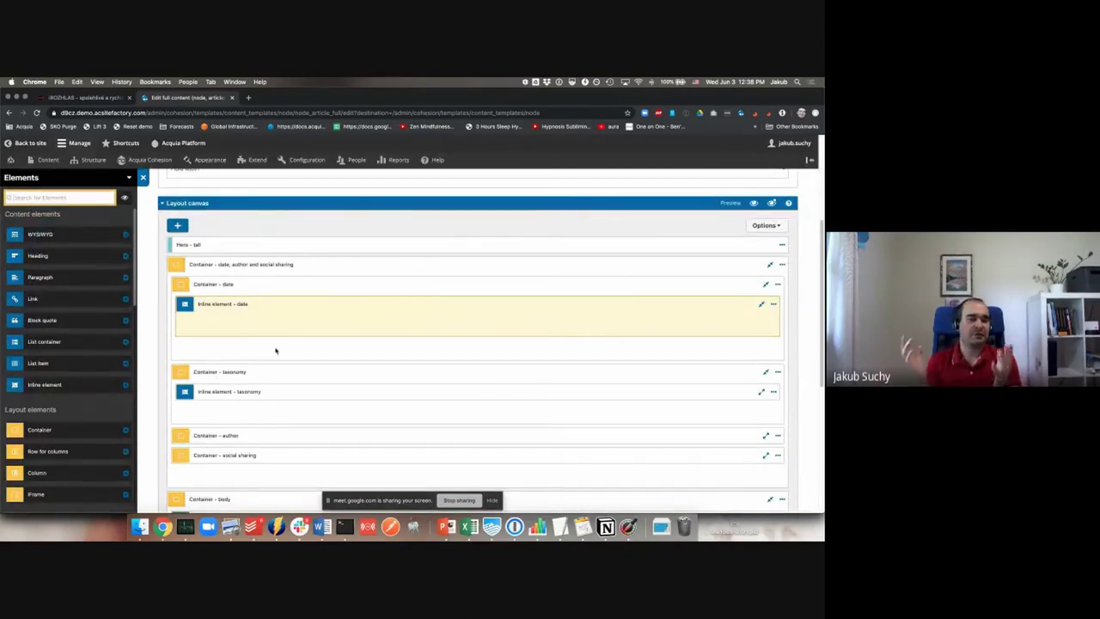
Step: Leave the article template without saving and look over the upper part of the site's home page
scroll(275, 350, up, 5)
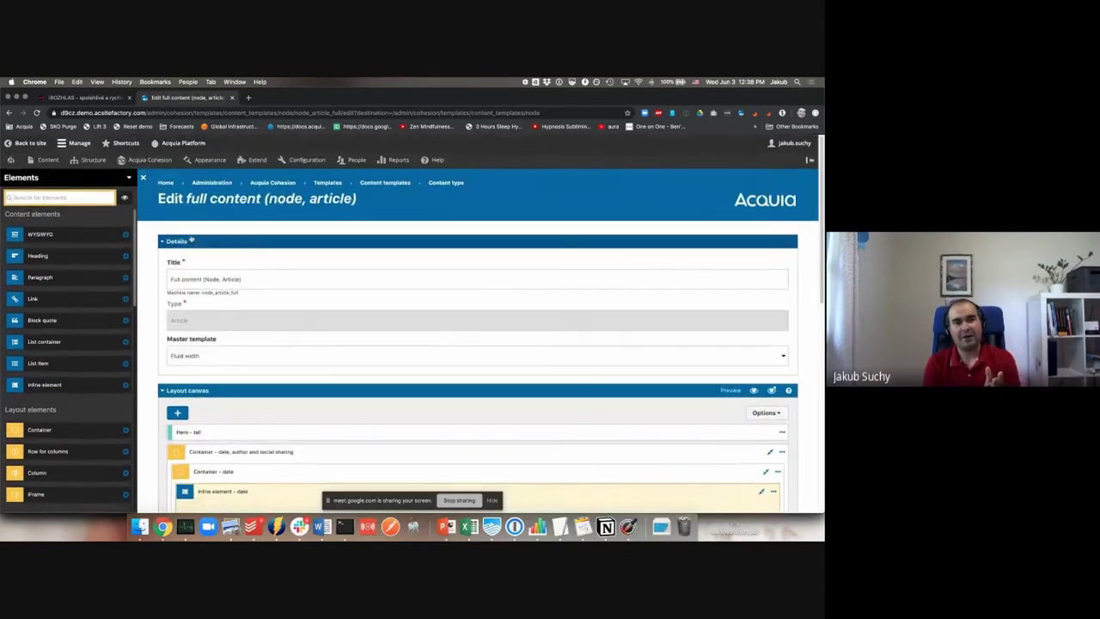
click(165, 182)
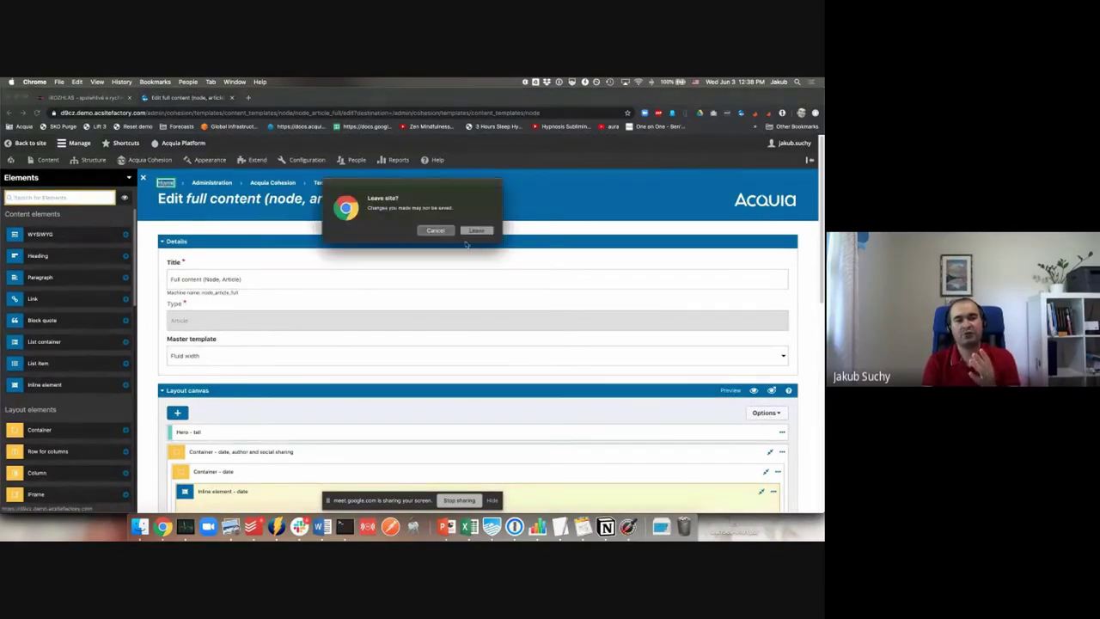
click(476, 231)
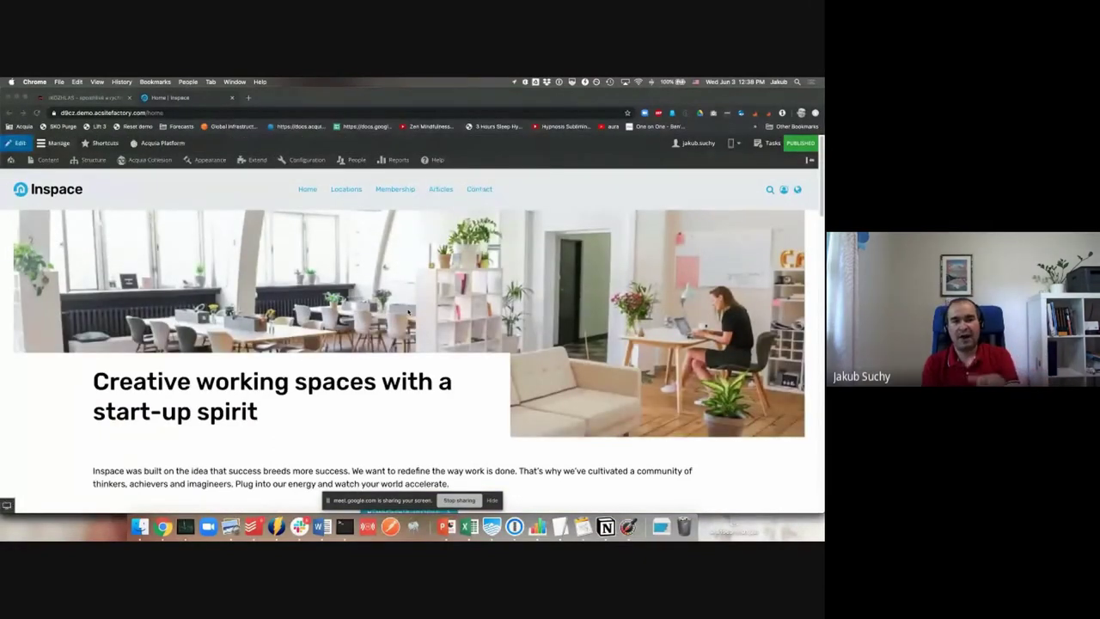
scroll(325, 392, down, 2)
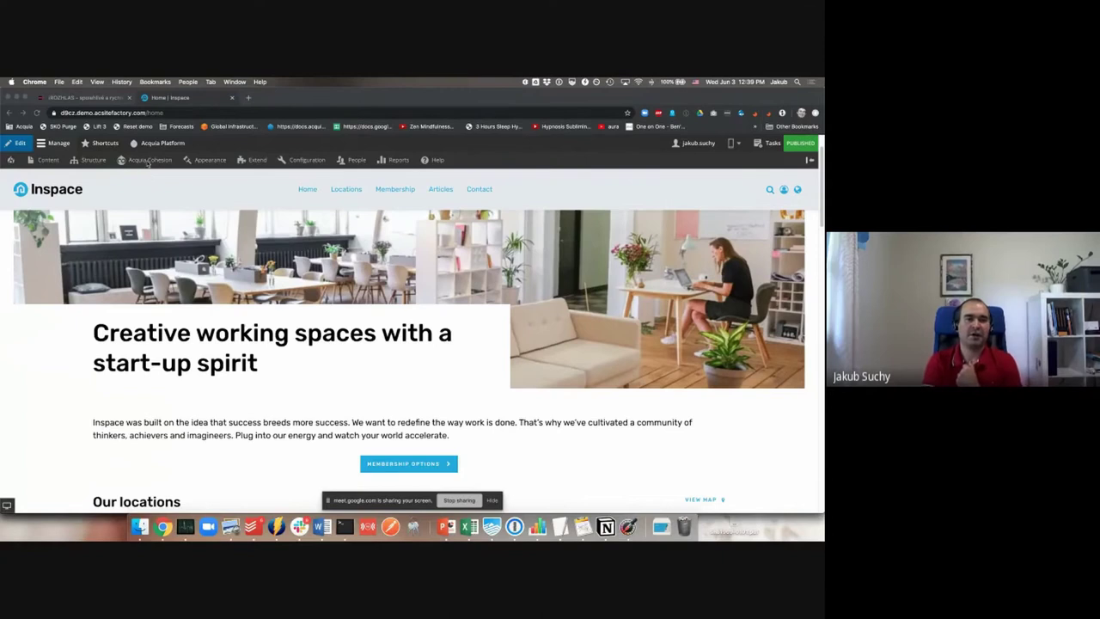
scroll(205, 389, down, 1)
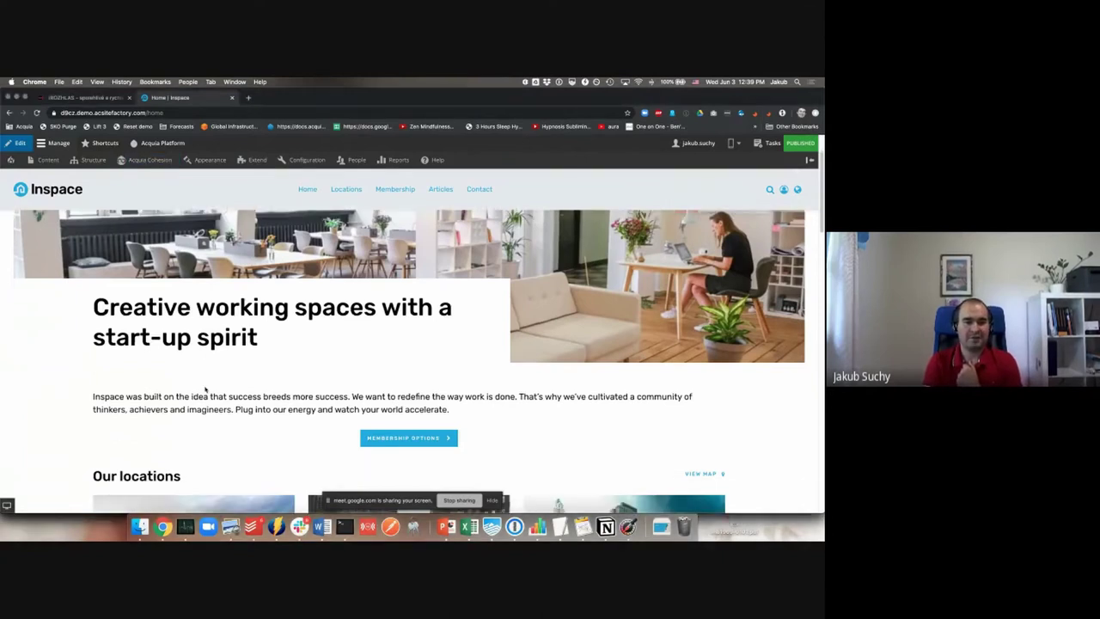
scroll(206, 390, down, 3)
scroll(205, 389, up, 3)
Step: Open the Acquia Cohesion components list and look through its component categories
mouse_move(150, 160)
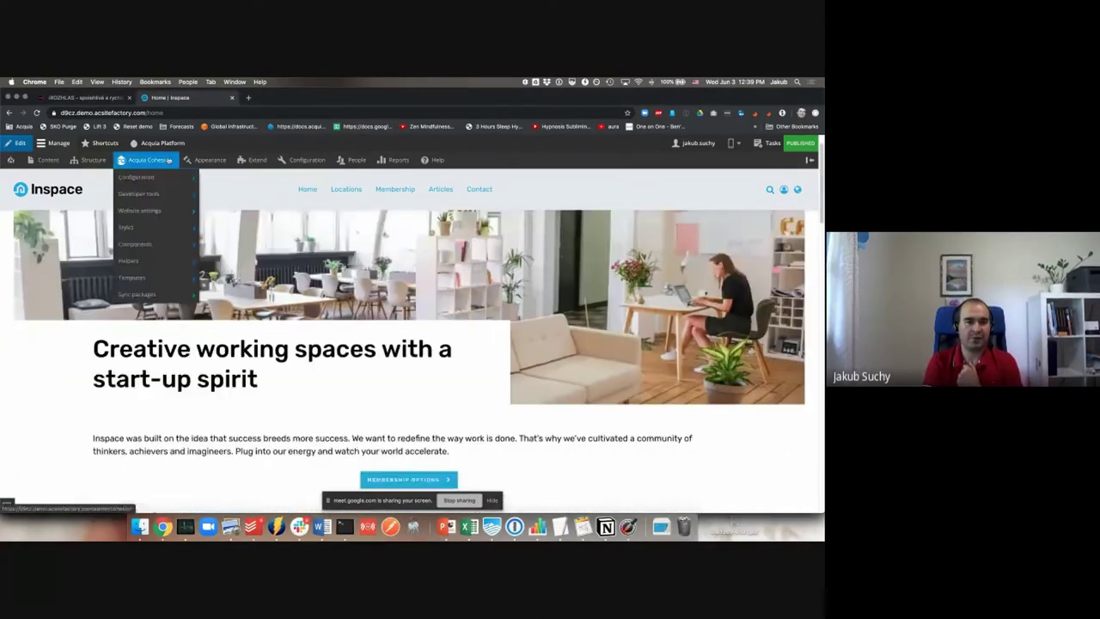
click(168, 247)
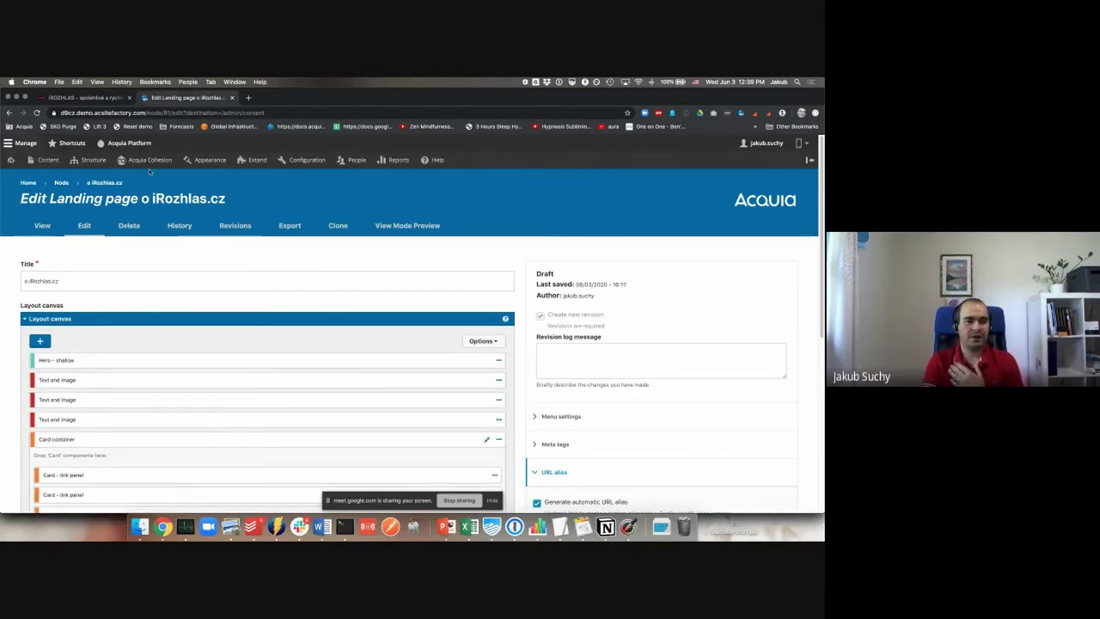
mouse_move(149, 160)
mouse_move(138, 244)
mouse_move(282, 244)
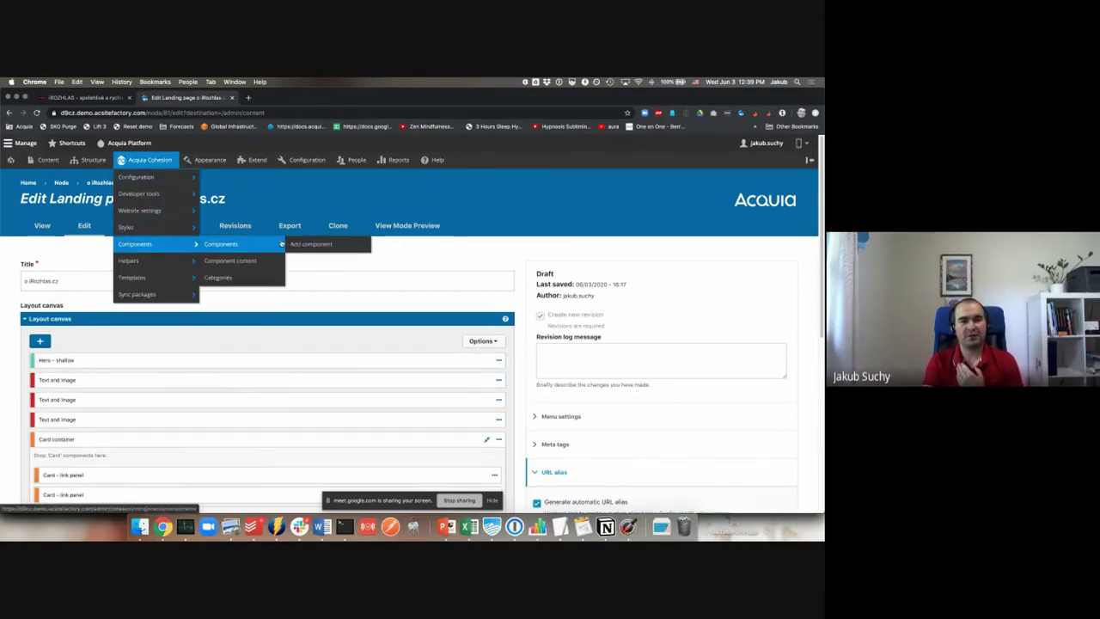
click(226, 245)
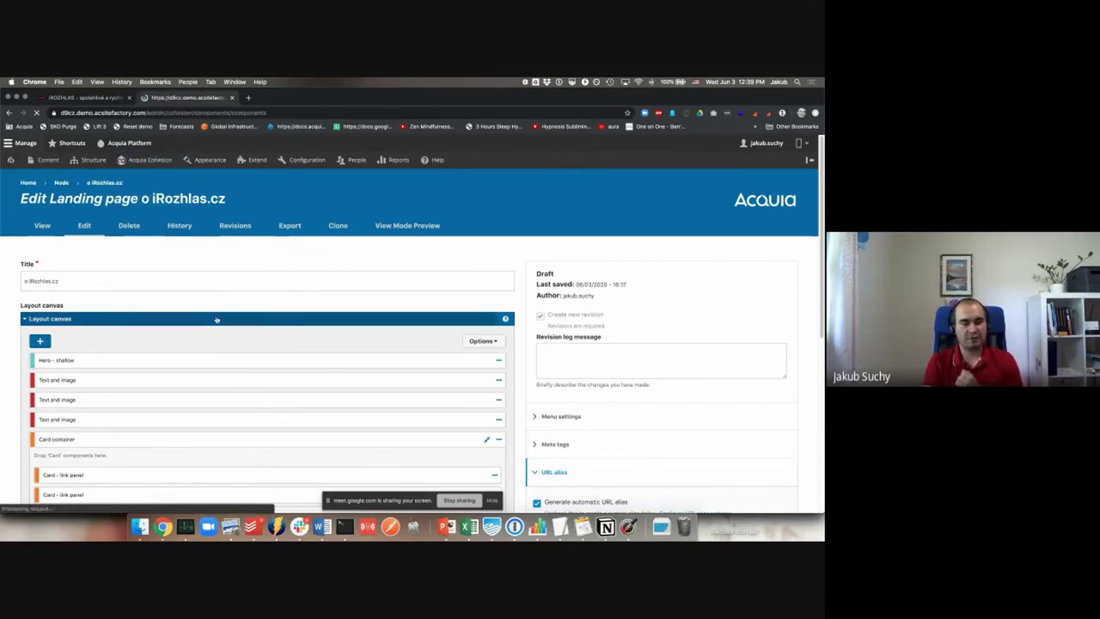
scroll(98, 383, down, 4)
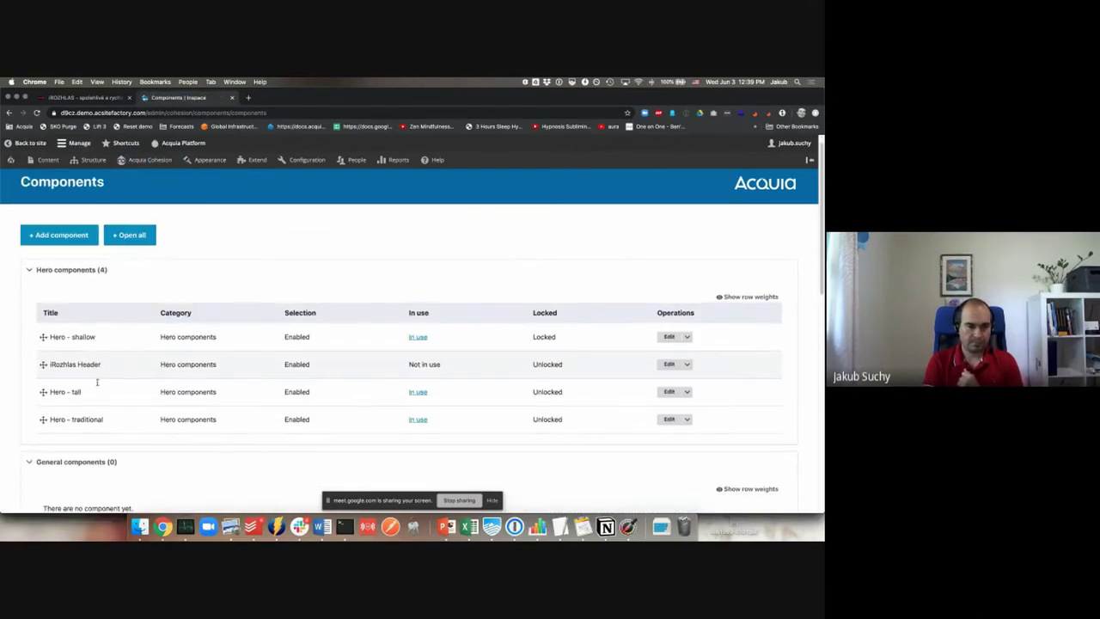
scroll(97, 385, up, 1)
scroll(68, 344, down, 3)
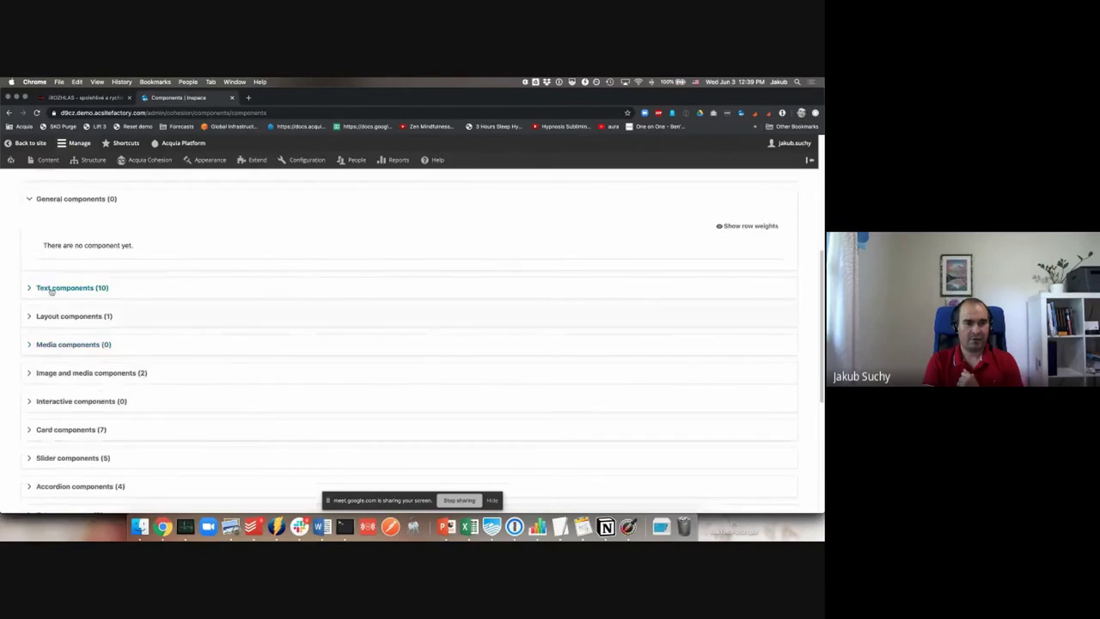
Step: Expand the Text components category, open the "Text and image" component for editing and view its details
click(69, 287)
scroll(142, 410, down, 1)
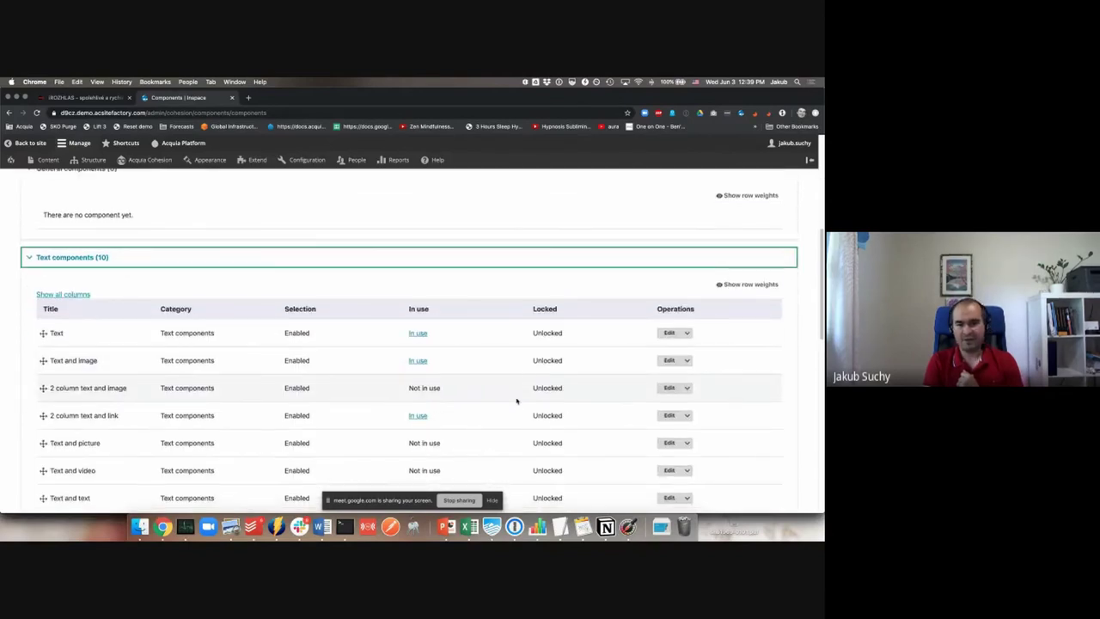
click(671, 360)
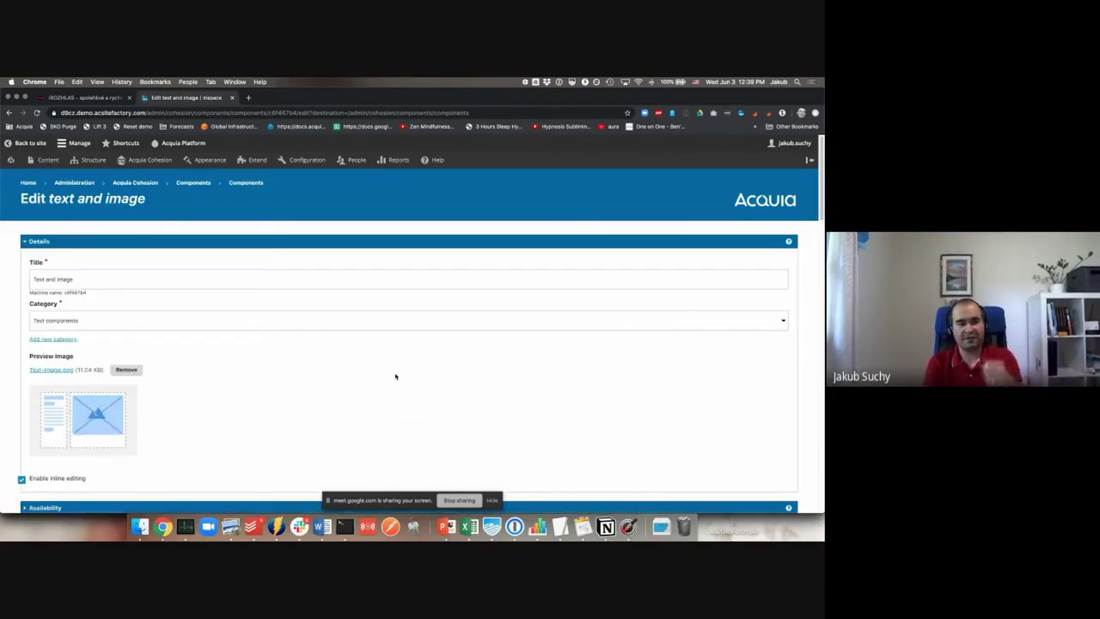
scroll(399, 380, down, 10)
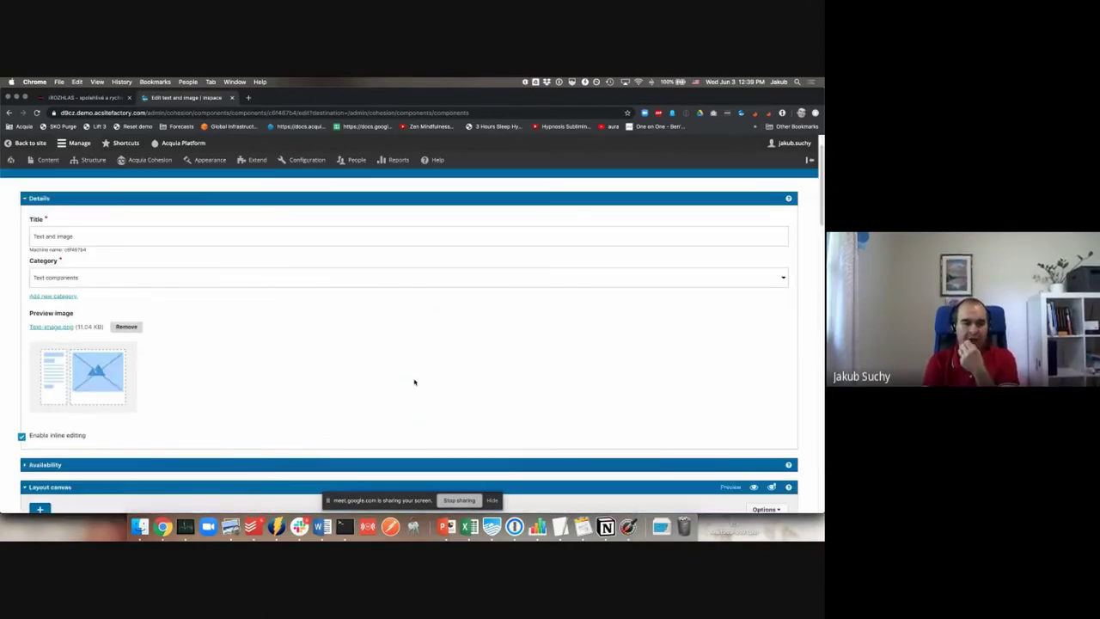
Step: Examine the component's layout canvas, its form builder fields, and the Content and Layout and style parts of the form preview
scroll(404, 374, down, 1)
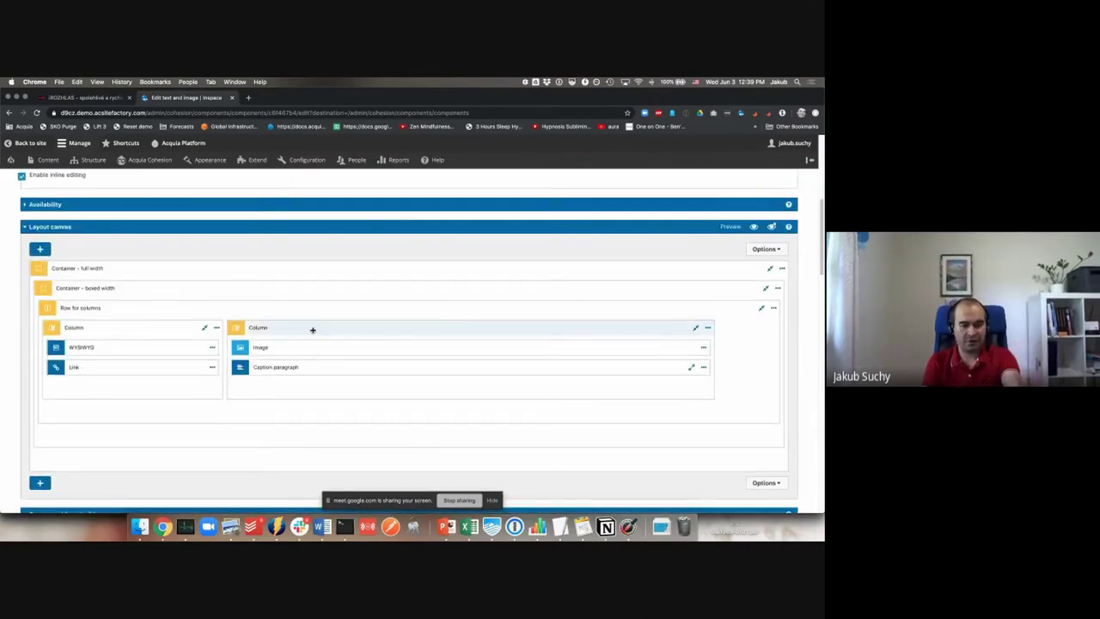
scroll(312, 329, down, 5)
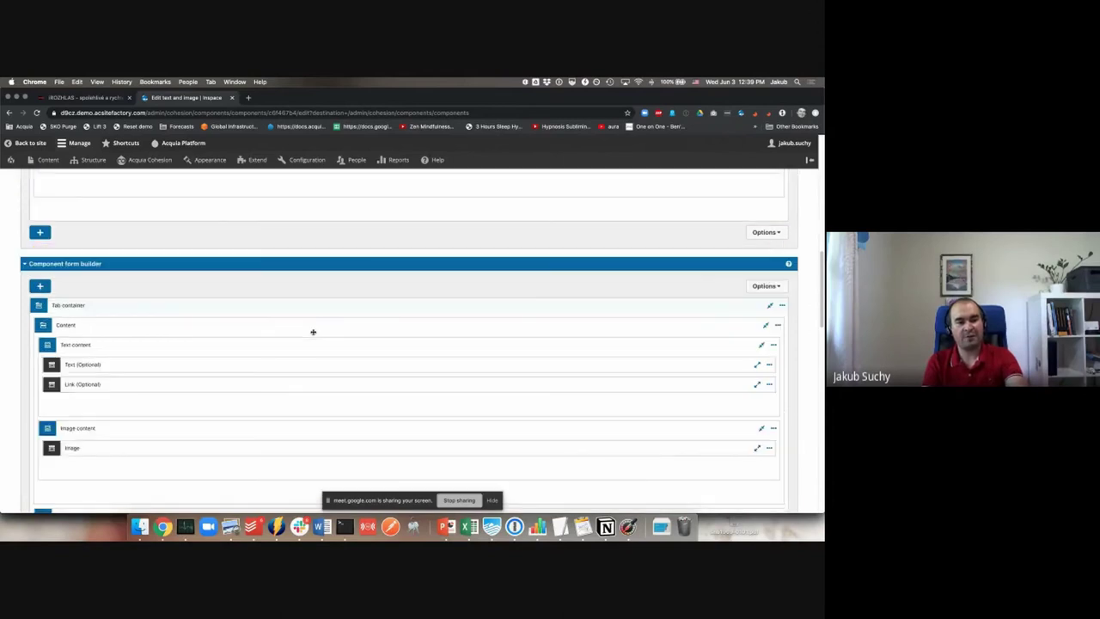
scroll(313, 332, down, 2)
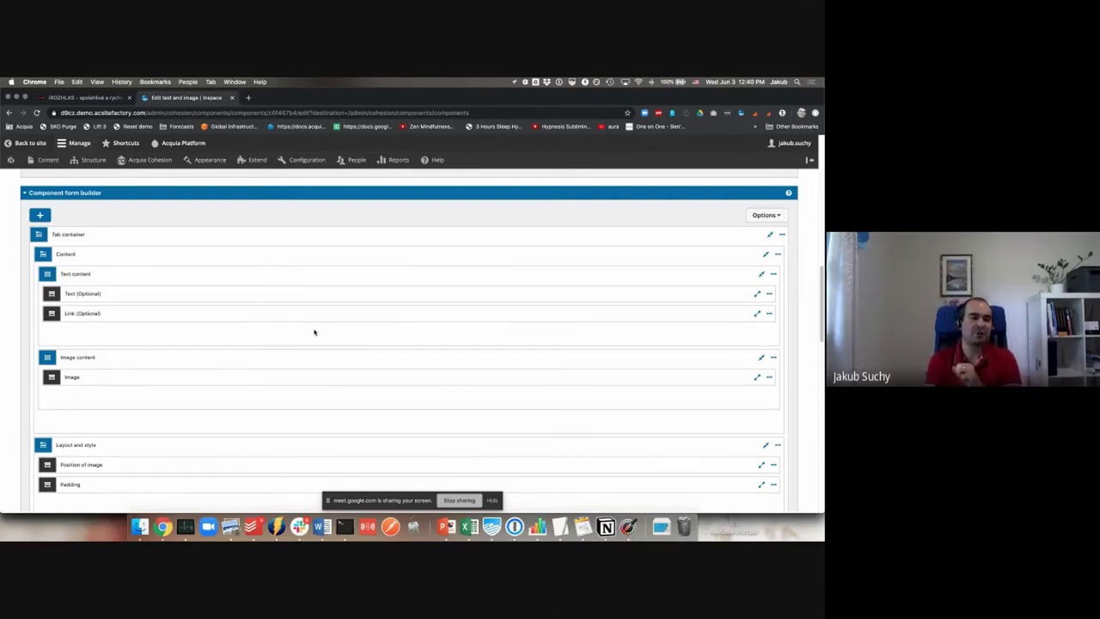
scroll(349, 343, down, 1)
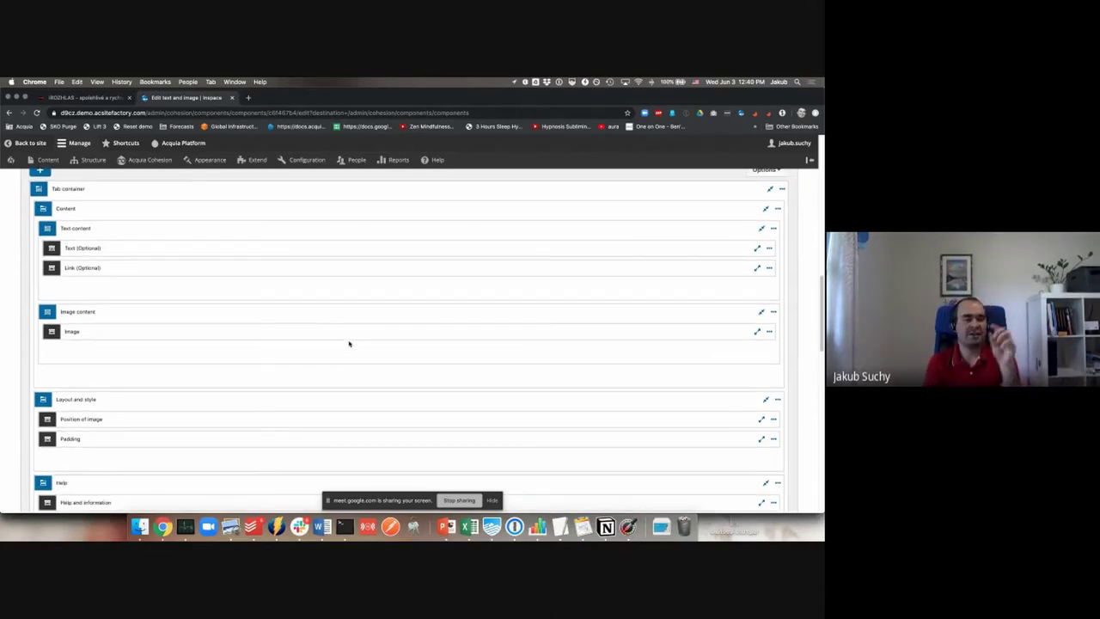
scroll(349, 343, down, 10)
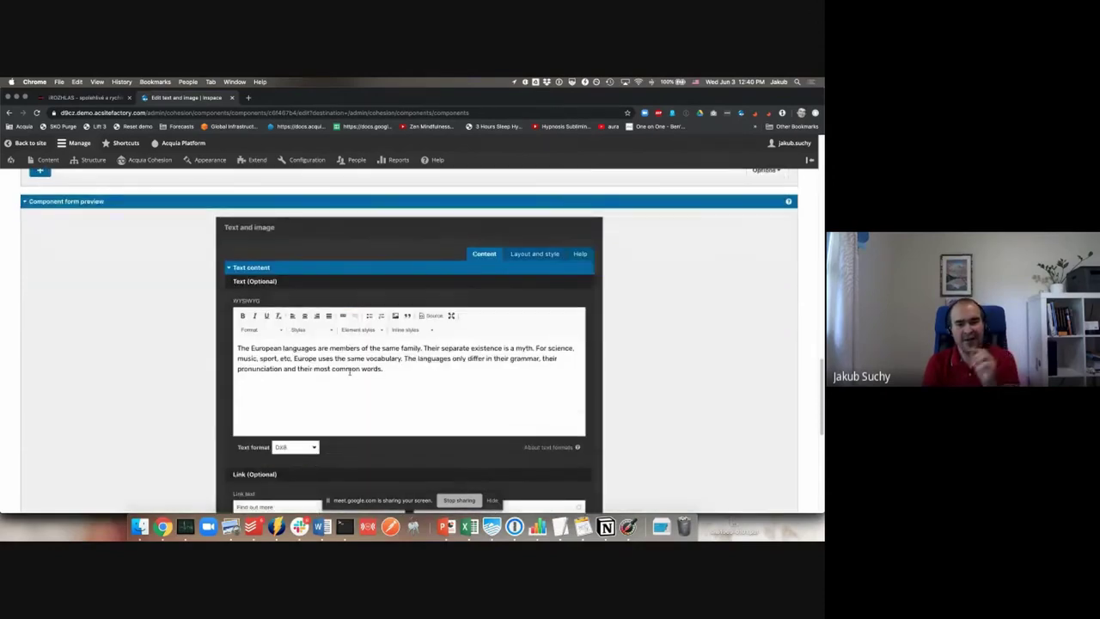
scroll(449, 373, down, 1)
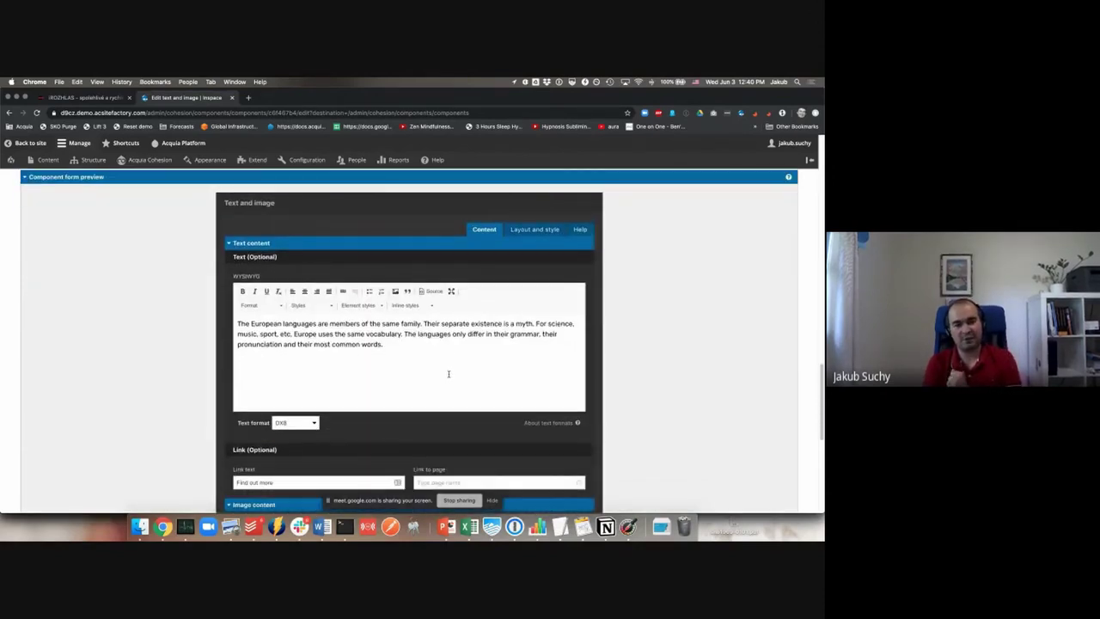
scroll(448, 374, down, 1)
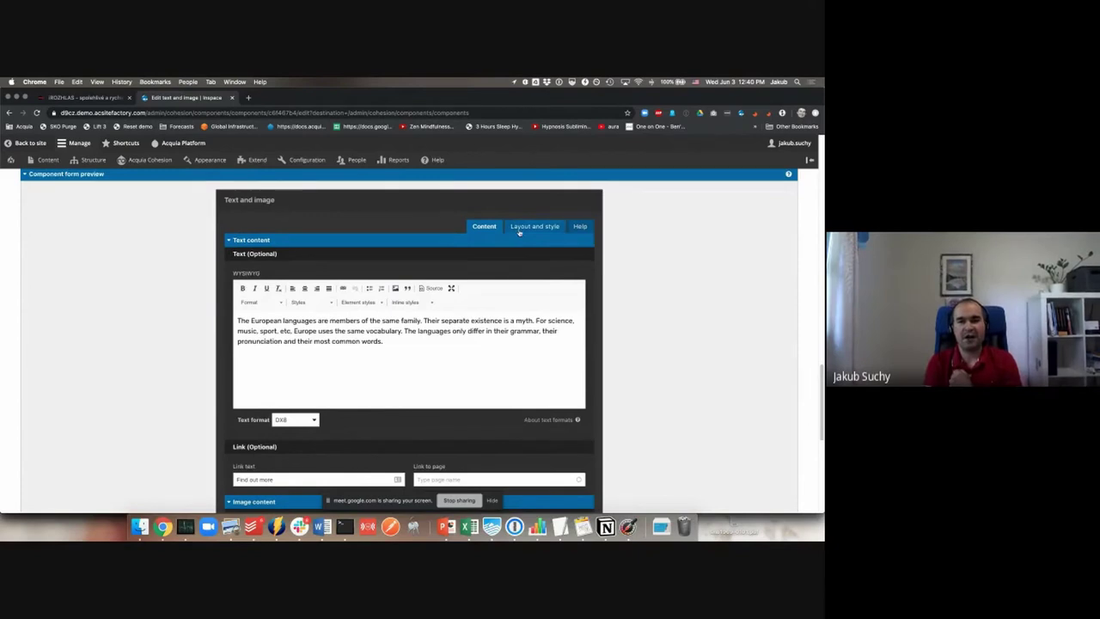
click(533, 227)
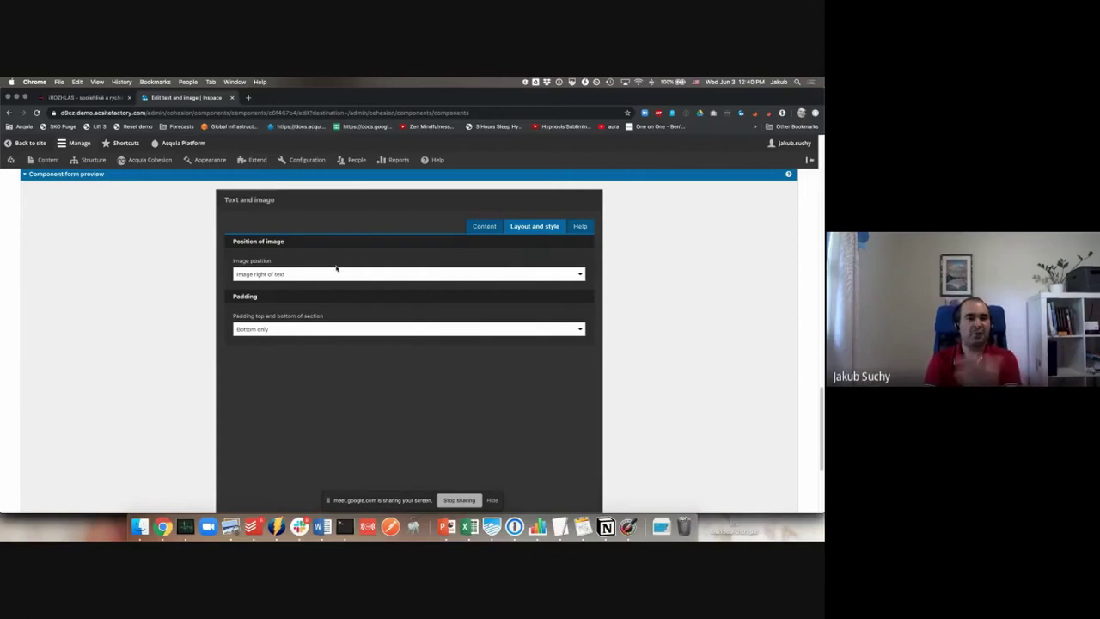
Step: Add a Color picker field below Padding in the form builder's Layout and style group and label it "Background color"
scroll(332, 266, up, 5)
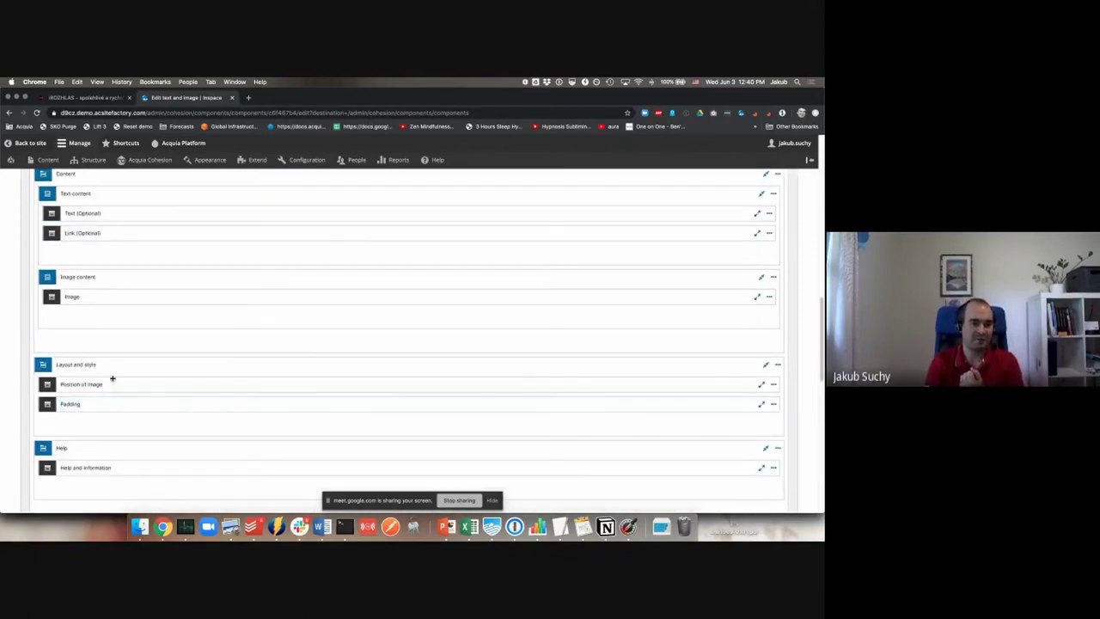
scroll(112, 378, down, 4)
click(39, 376)
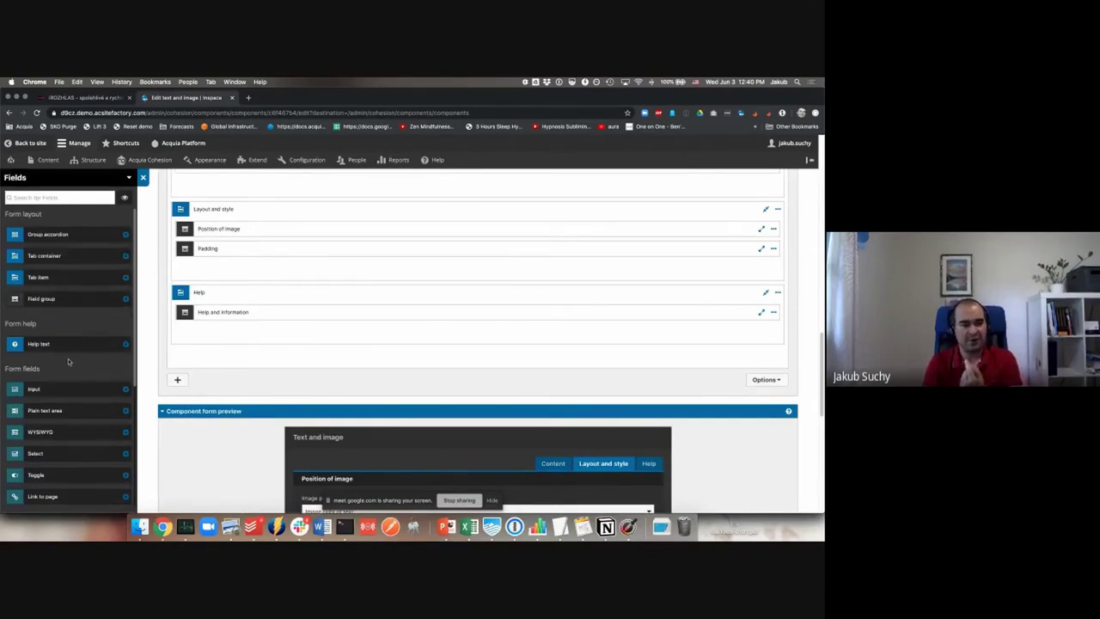
scroll(66, 355, down, 3)
drag(35, 408, 213, 267)
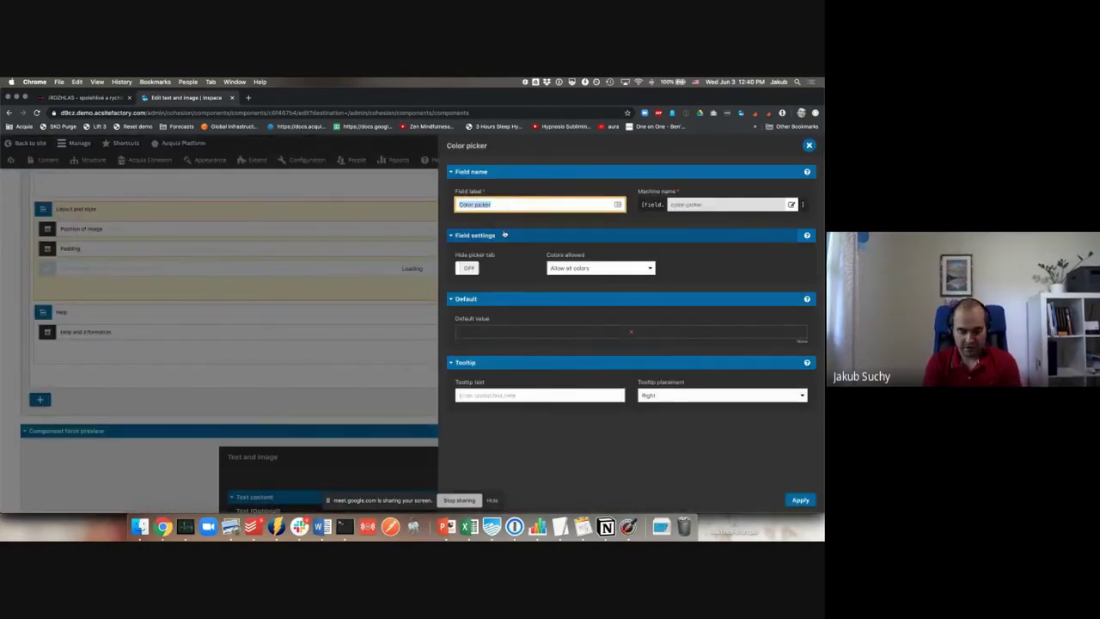
text(Background color)
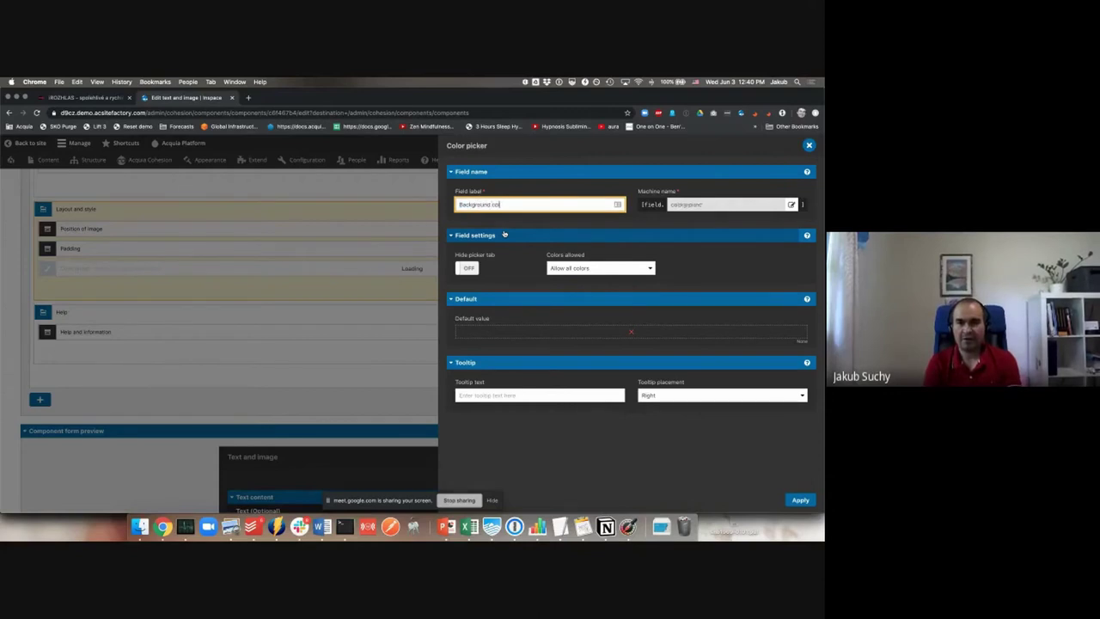
Step: Turn on "Hide picker tab" for the Background color field and set its allowed colors to "Restrict by specific colors"
click(533, 235)
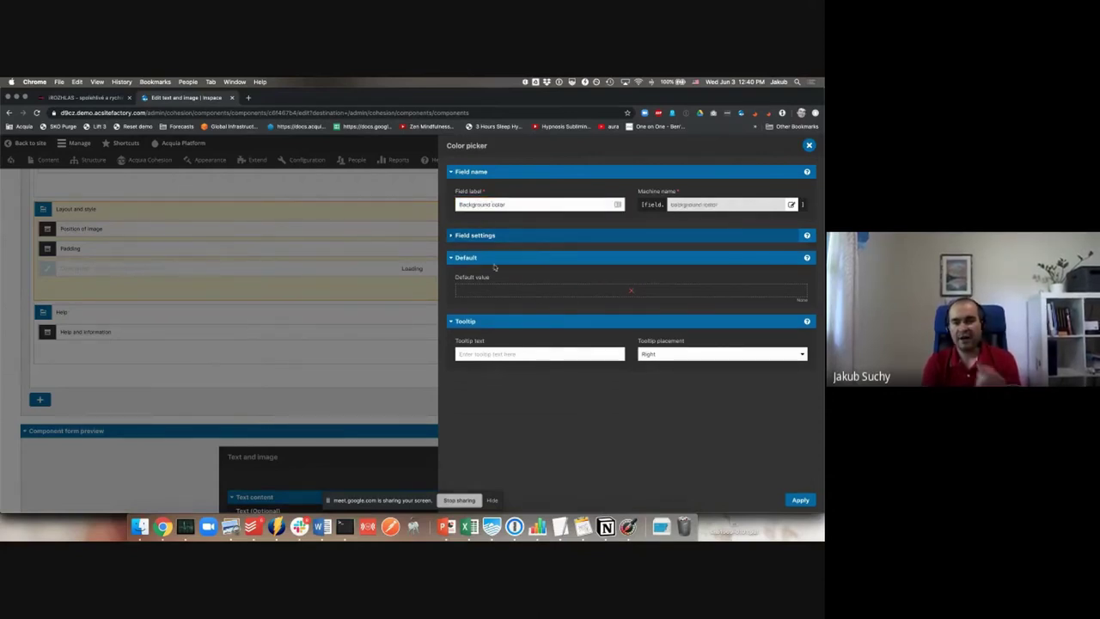
click(466, 235)
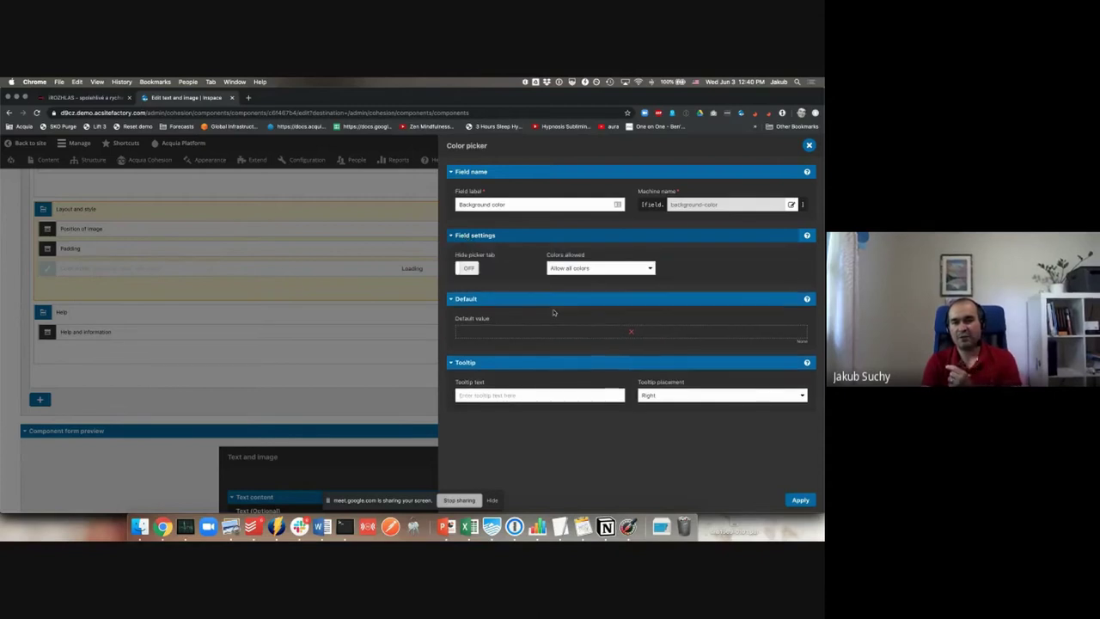
click(470, 270)
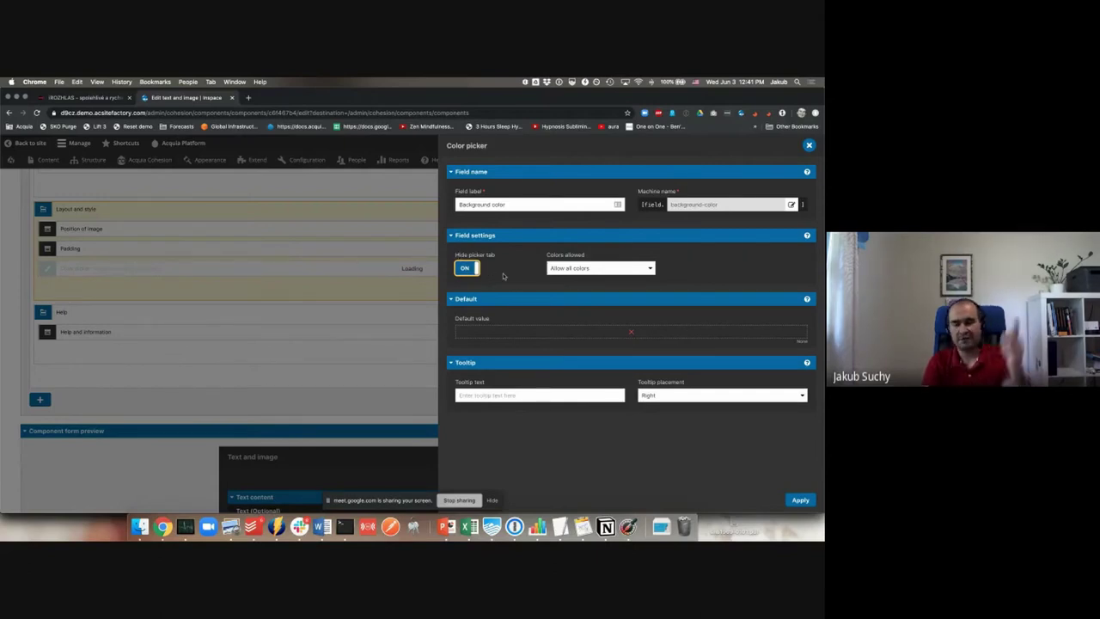
click(557, 269)
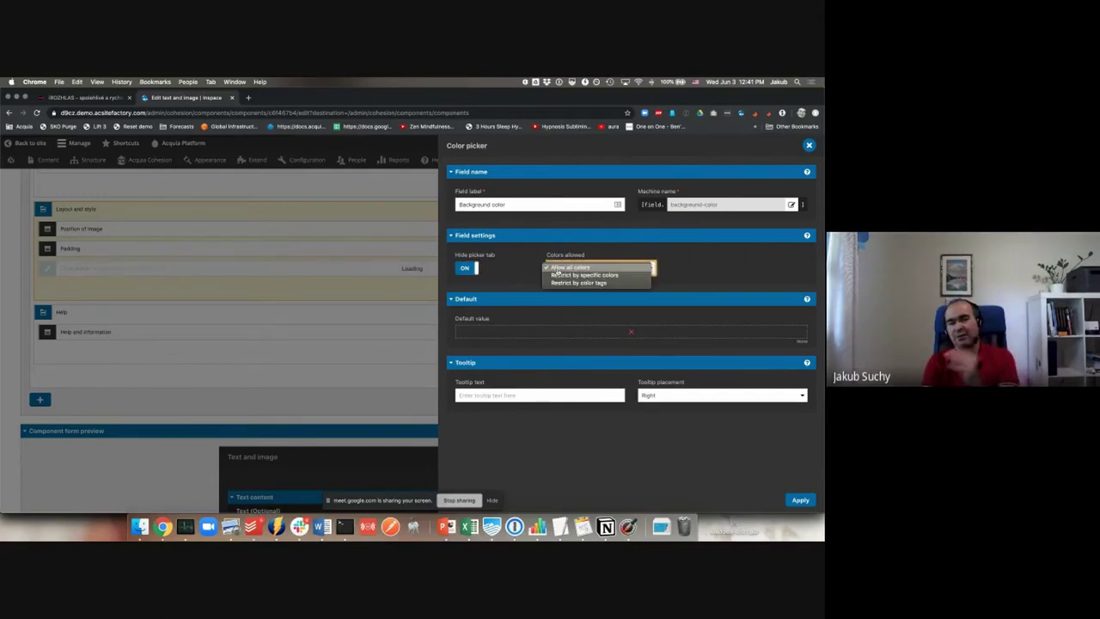
click(602, 275)
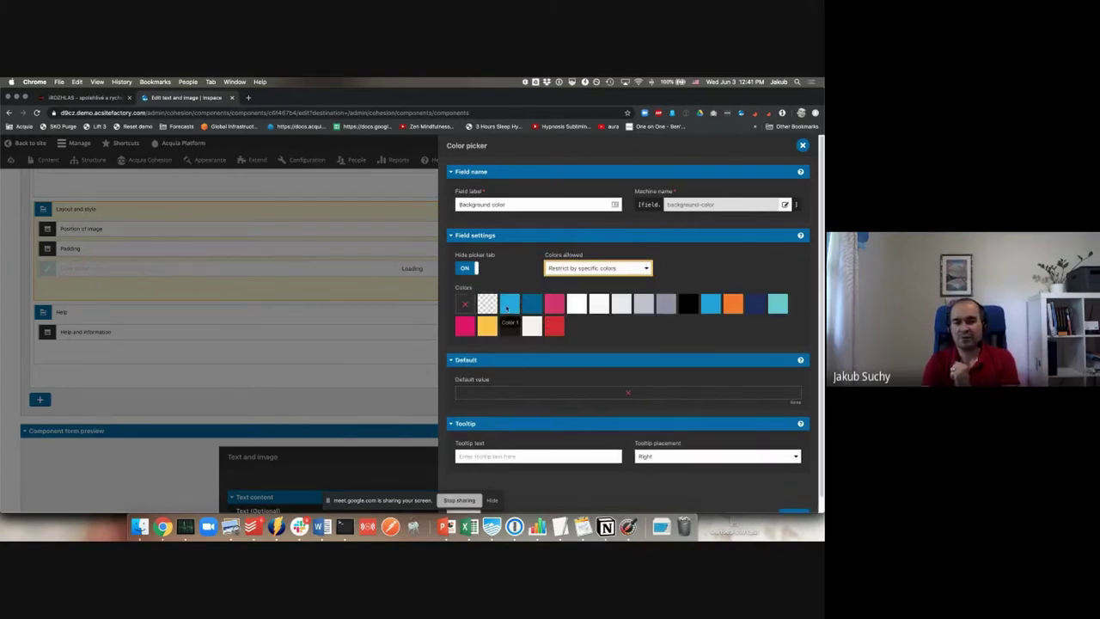
Step: Allow the four adjacent light swatches, from white through Light 2 to the light grey after it, for the Background color field
click(577, 306)
click(599, 306)
click(621, 306)
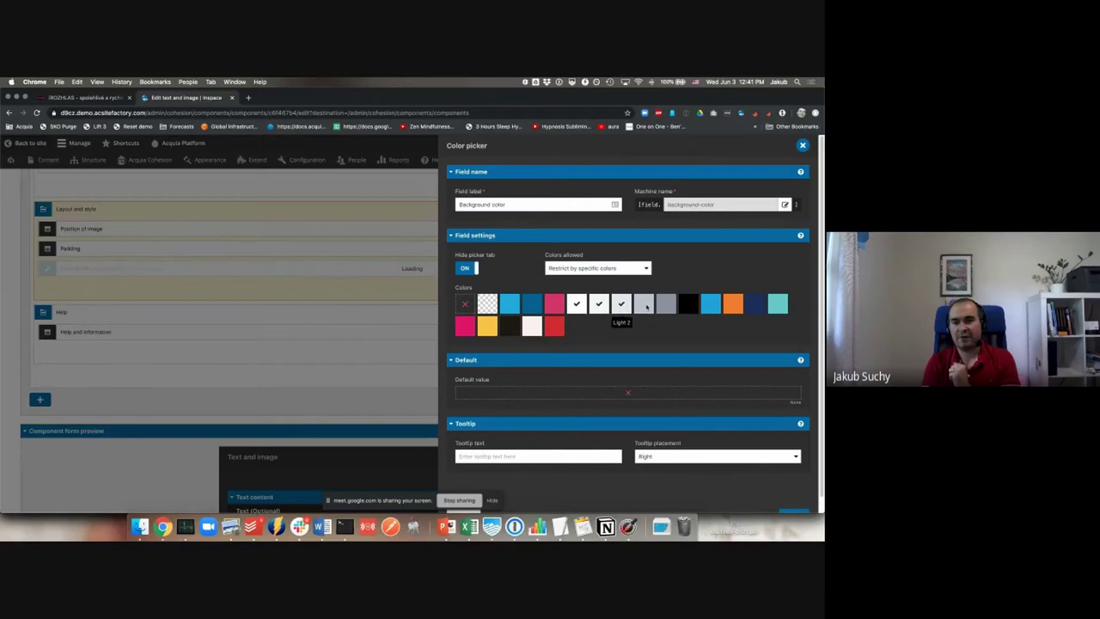
click(643, 306)
scroll(638, 338, down, 1)
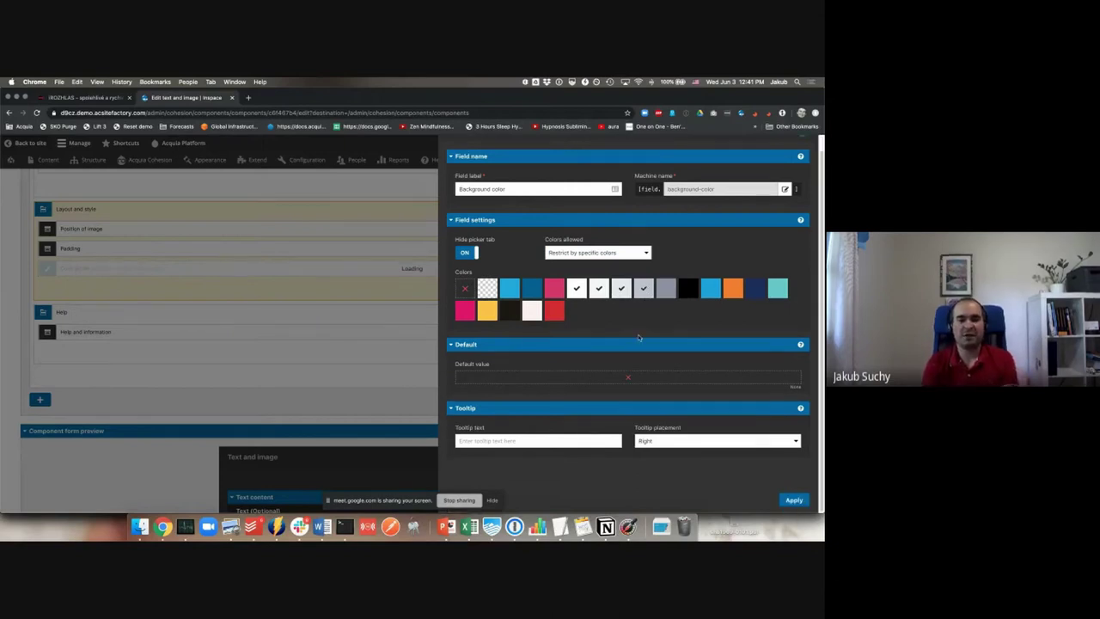
Step: Keep the Background color field's default value unset and apply the color picker field's settings
click(601, 378)
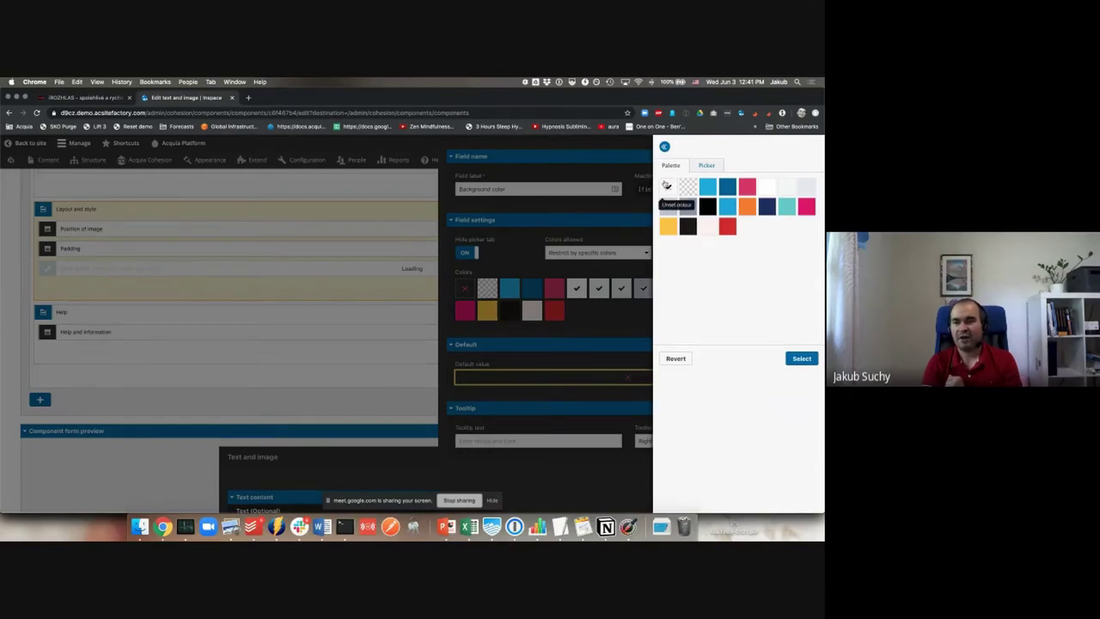
click(666, 186)
click(801, 358)
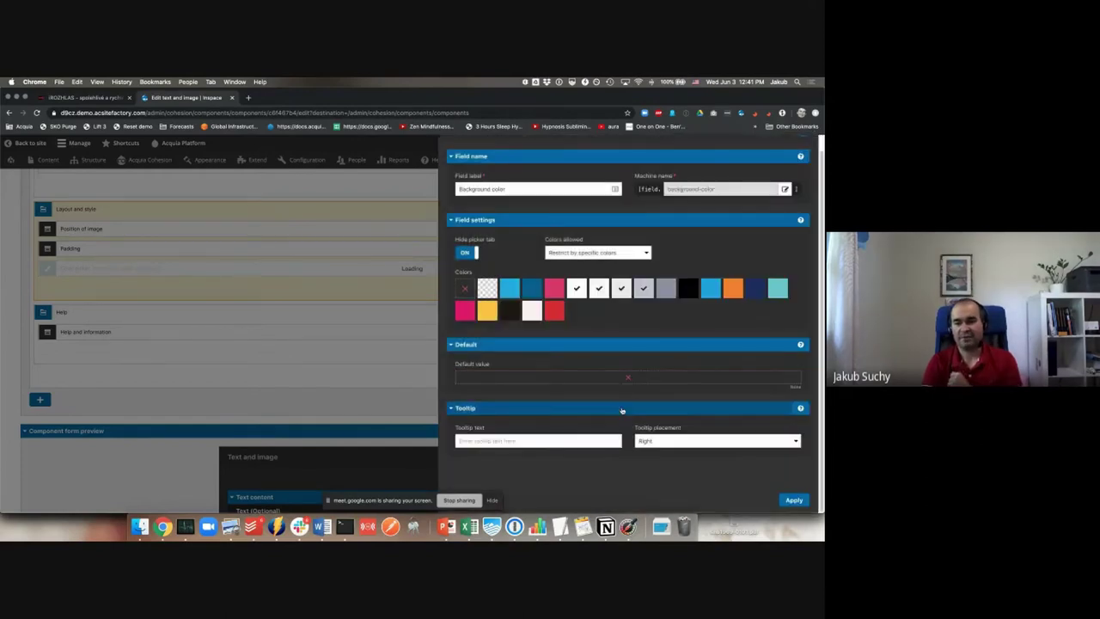
scroll(721, 467, up, 1)
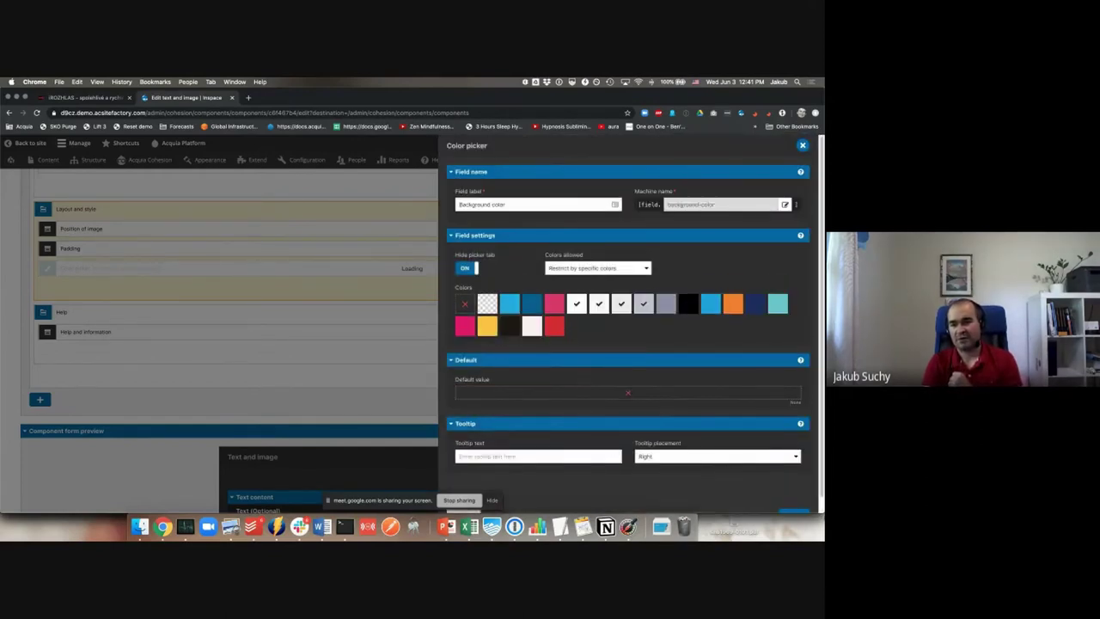
scroll(792, 476, down, 1)
click(792, 501)
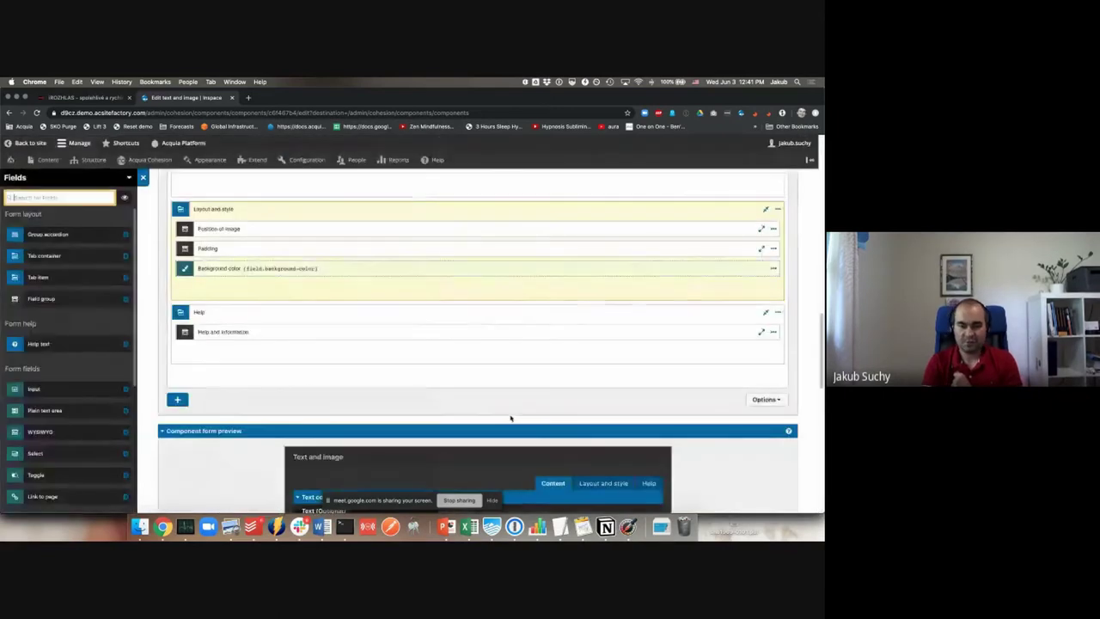
Step: Check the Background color field among the layout and style settings in the component form preview
scroll(488, 395, down, 5)
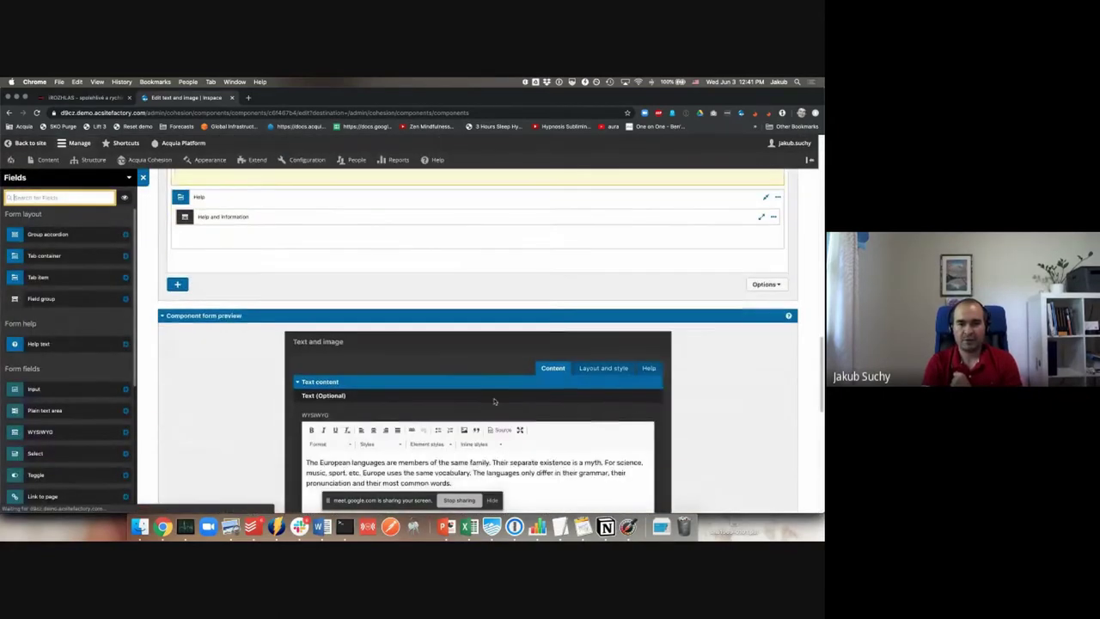
click(603, 283)
scroll(385, 426, down, 1)
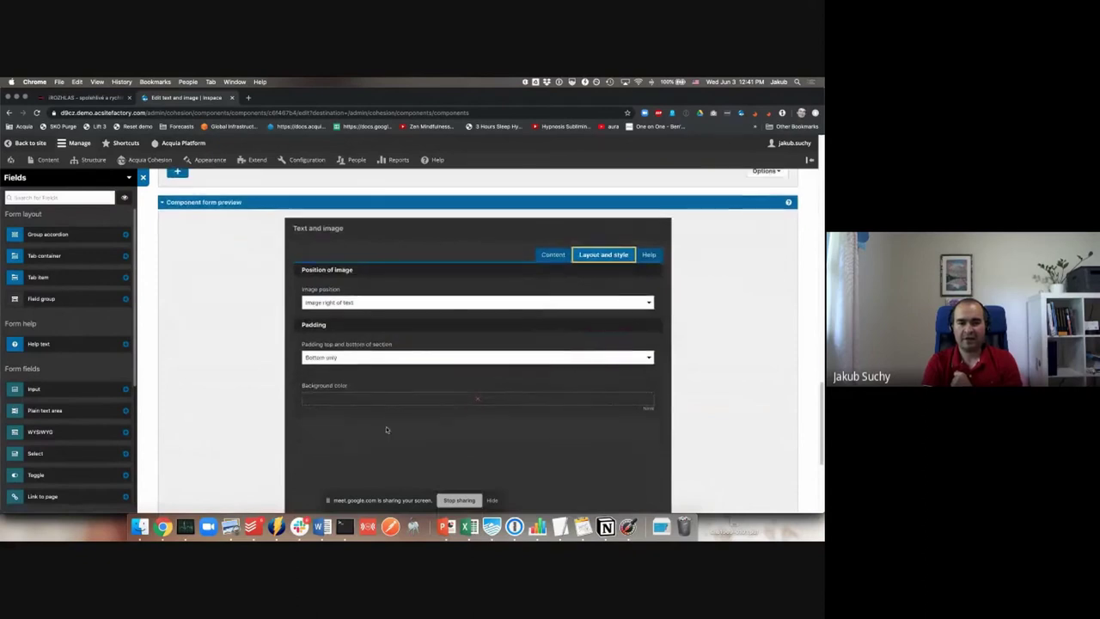
scroll(383, 388, up, 7)
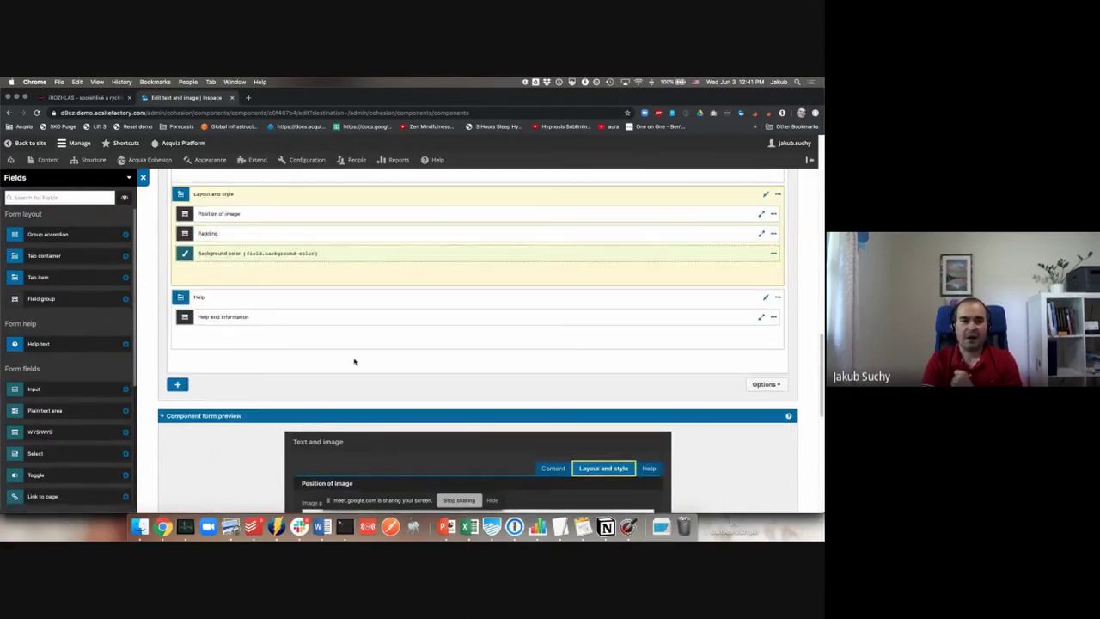
drag(321, 309, 219, 325)
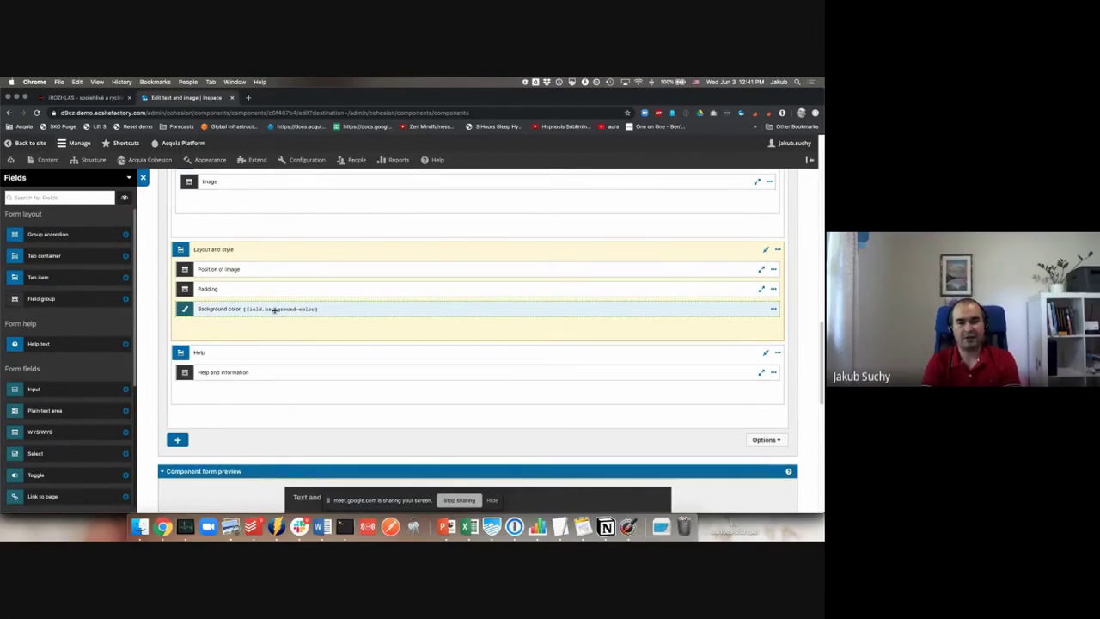
scroll(275, 310, up, 1)
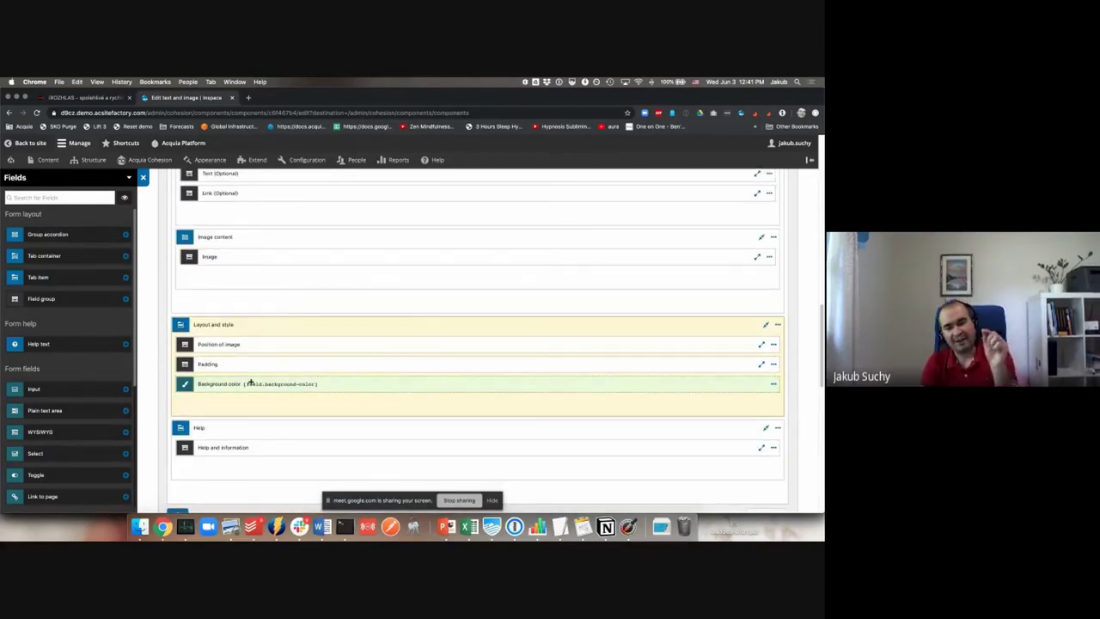
Step: Add a background color style to the full-width container and pick the Light 1 palette color
scroll(251, 381, up, 10)
scroll(255, 382, up, 3)
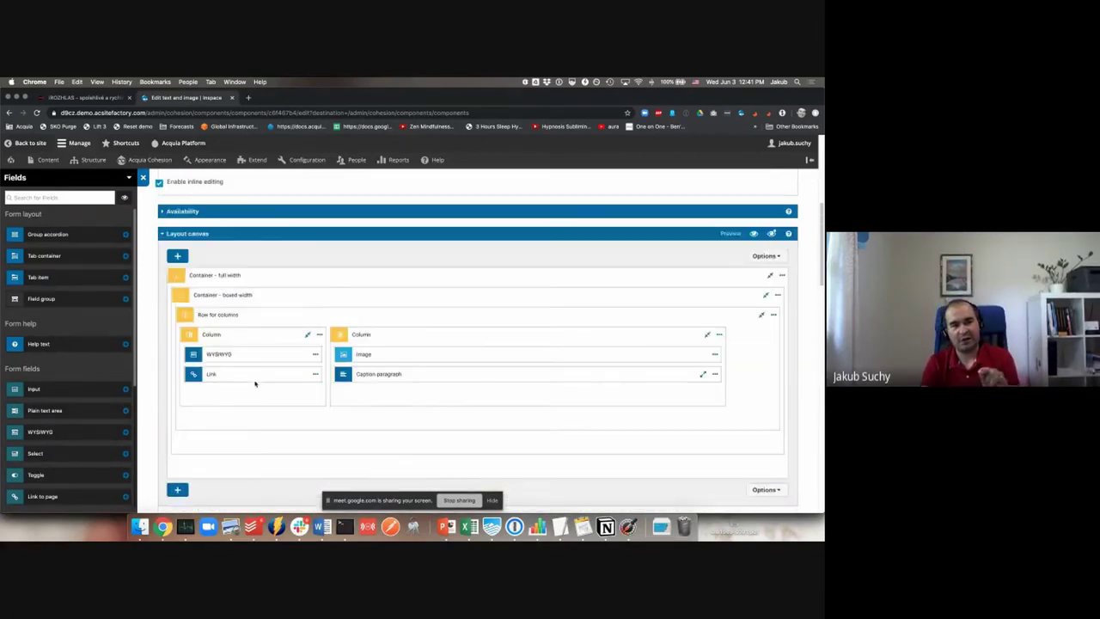
double_click(237, 300)
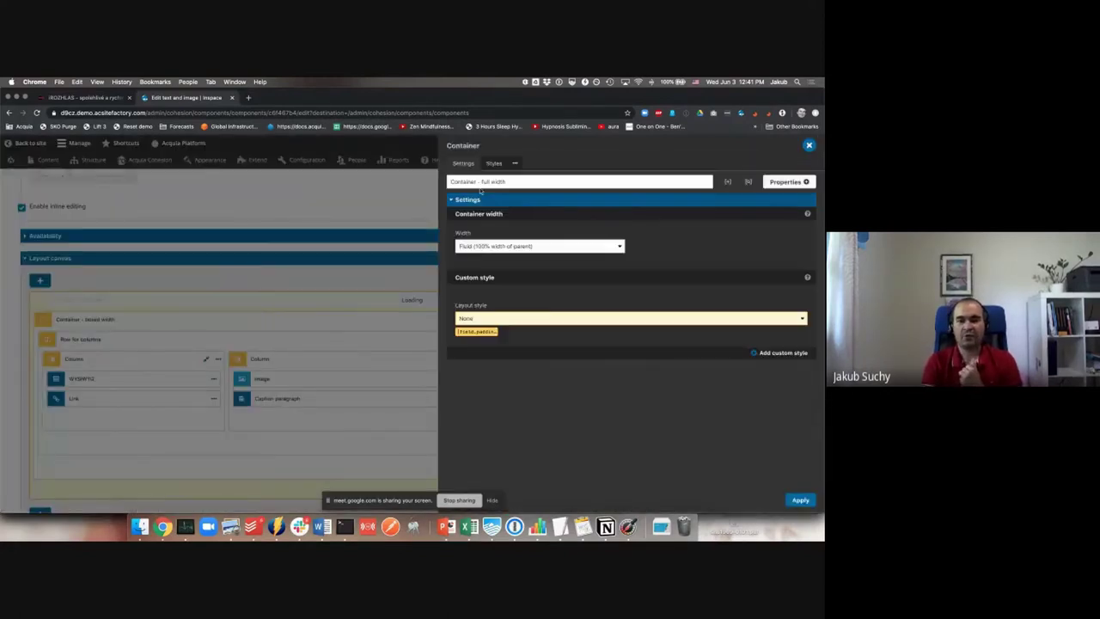
click(493, 163)
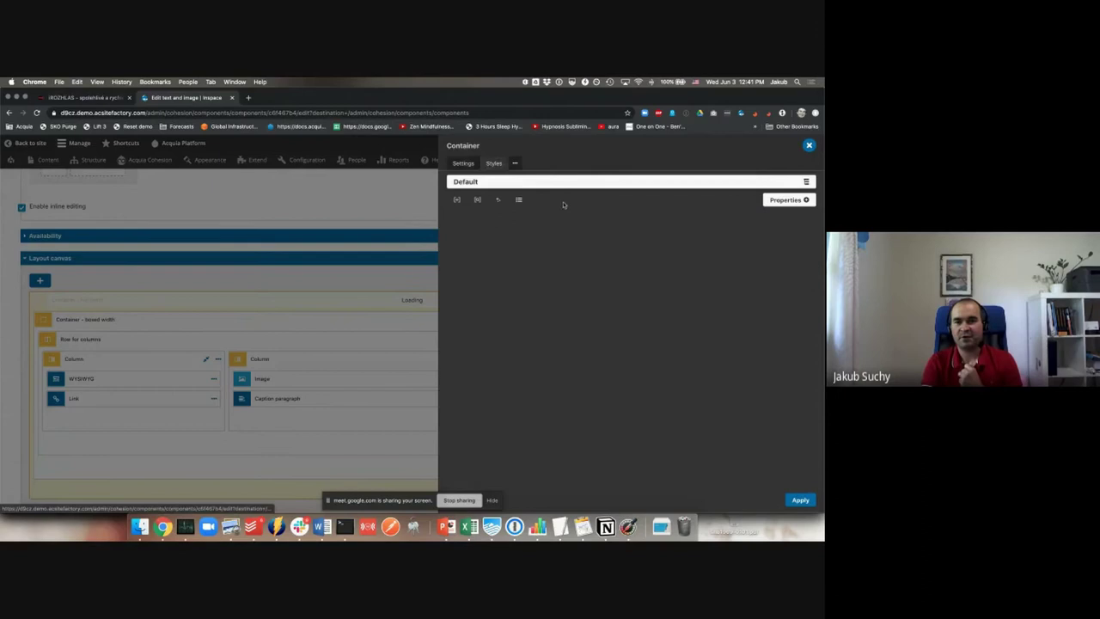
click(784, 199)
click(724, 181)
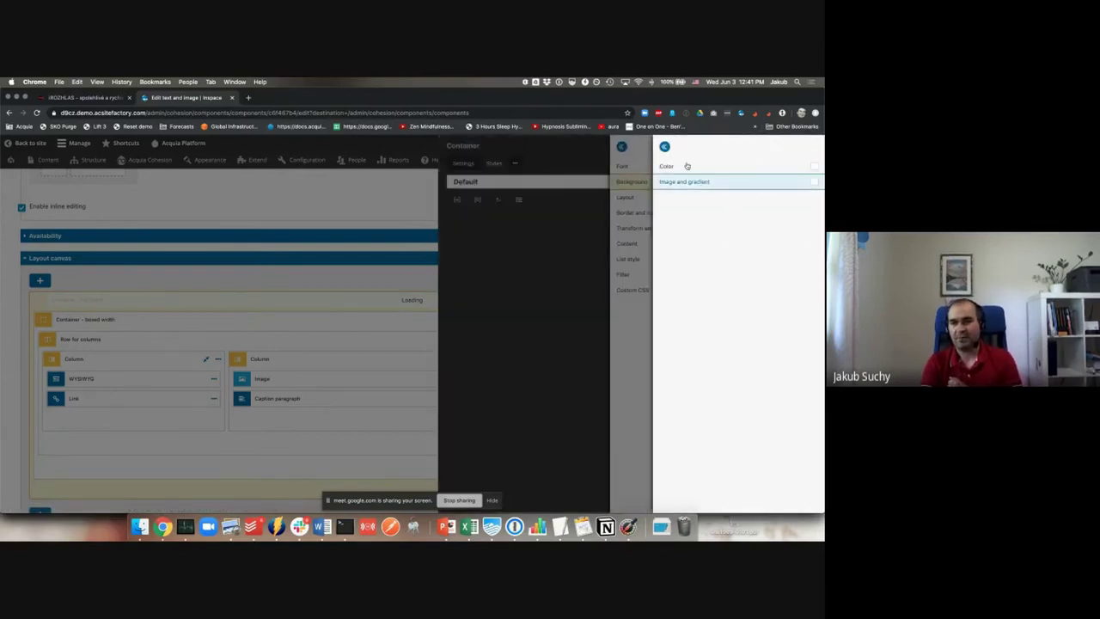
click(687, 164)
click(510, 265)
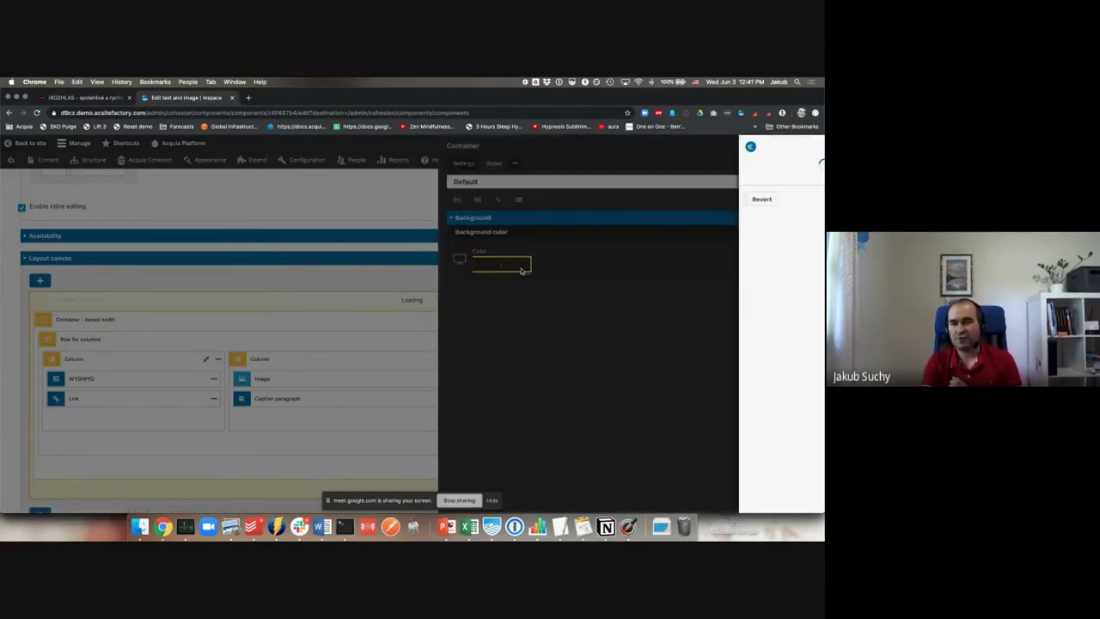
click(781, 185)
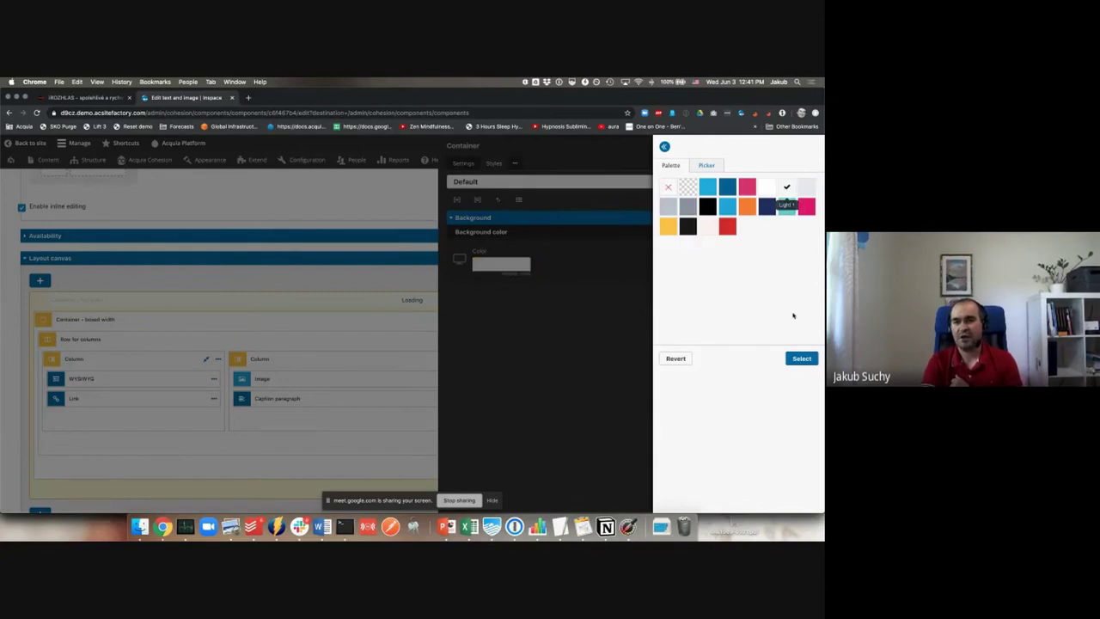
click(792, 358)
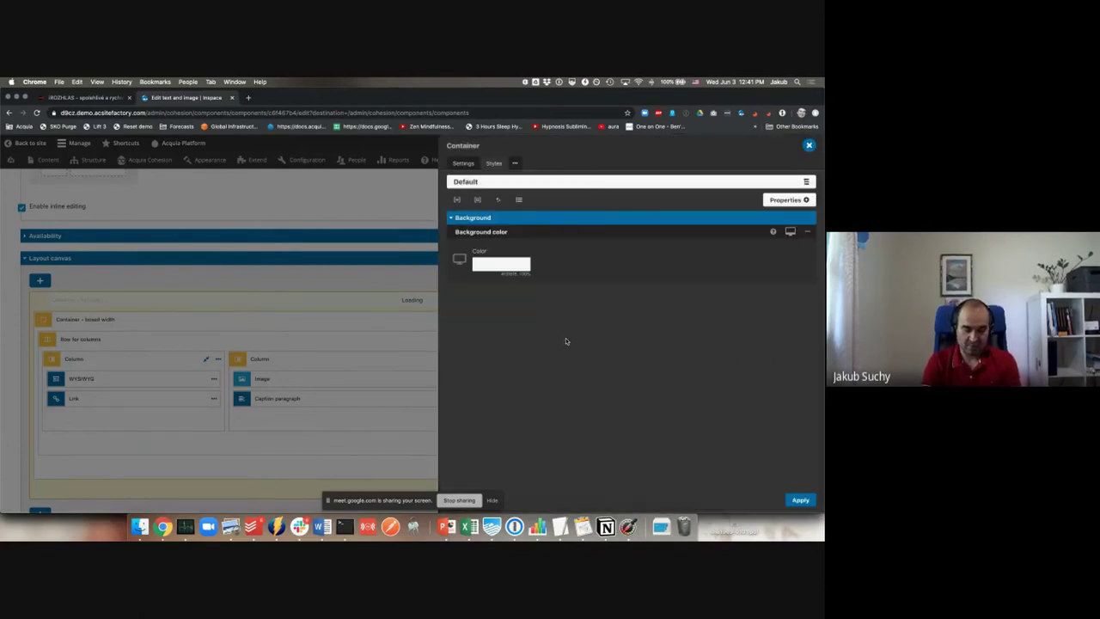
Step: Replace the container's background color with the token [field.background-color] and apply the container settings
text([field.bg])
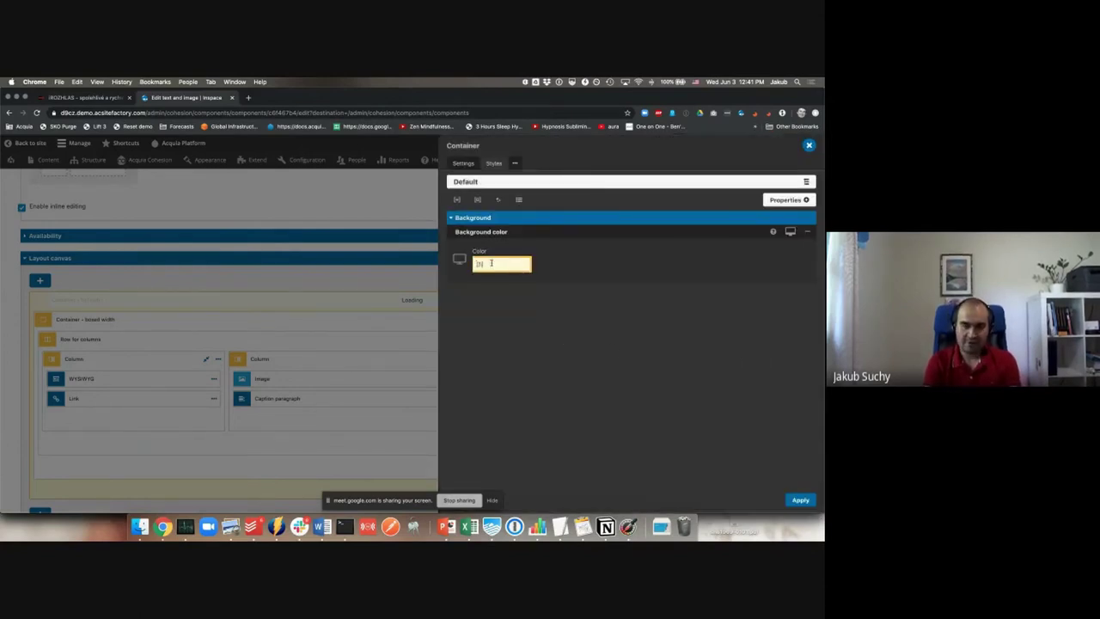
text(ckground-color])
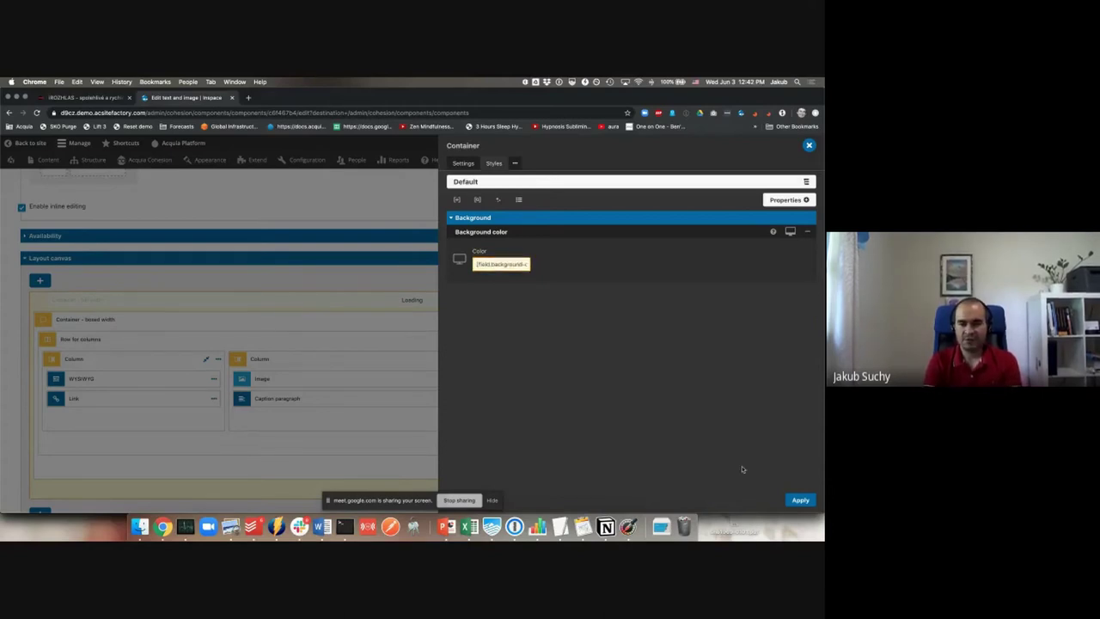
click(800, 499)
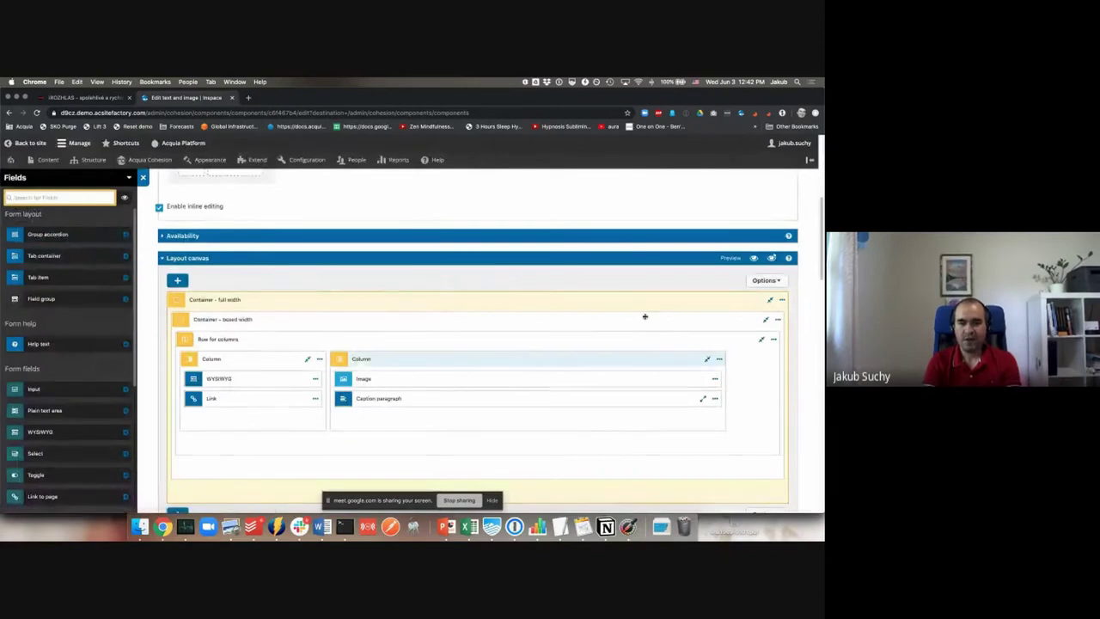
Step: Preview the Text and image component in the layout canvas, and save it while continuing to edit
click(755, 258)
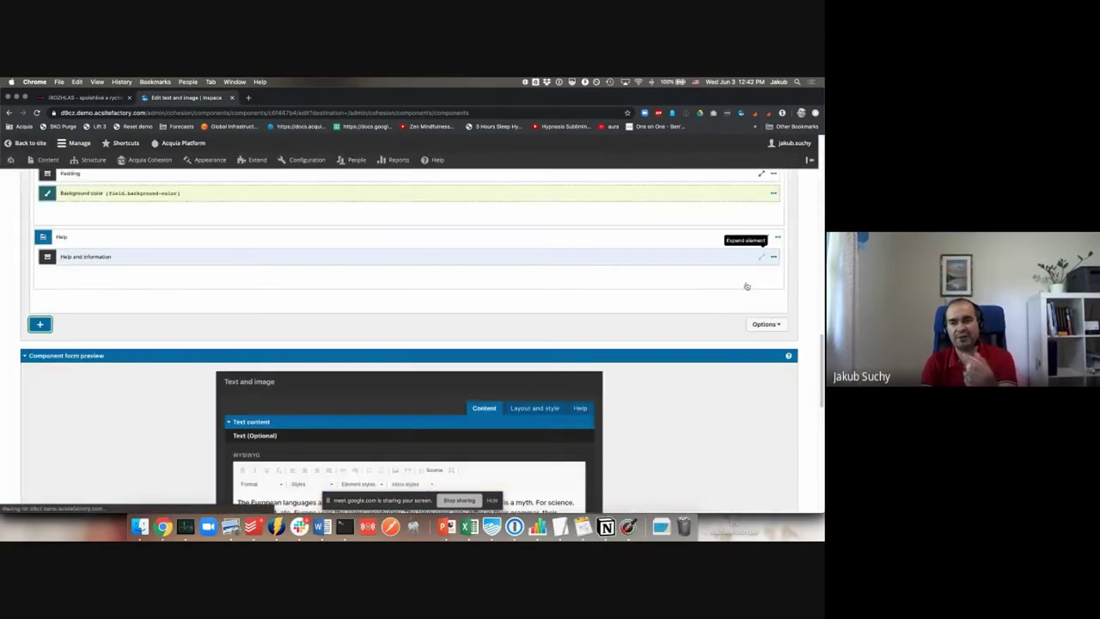
scroll(665, 300, up, 3)
scroll(668, 301, up, 10)
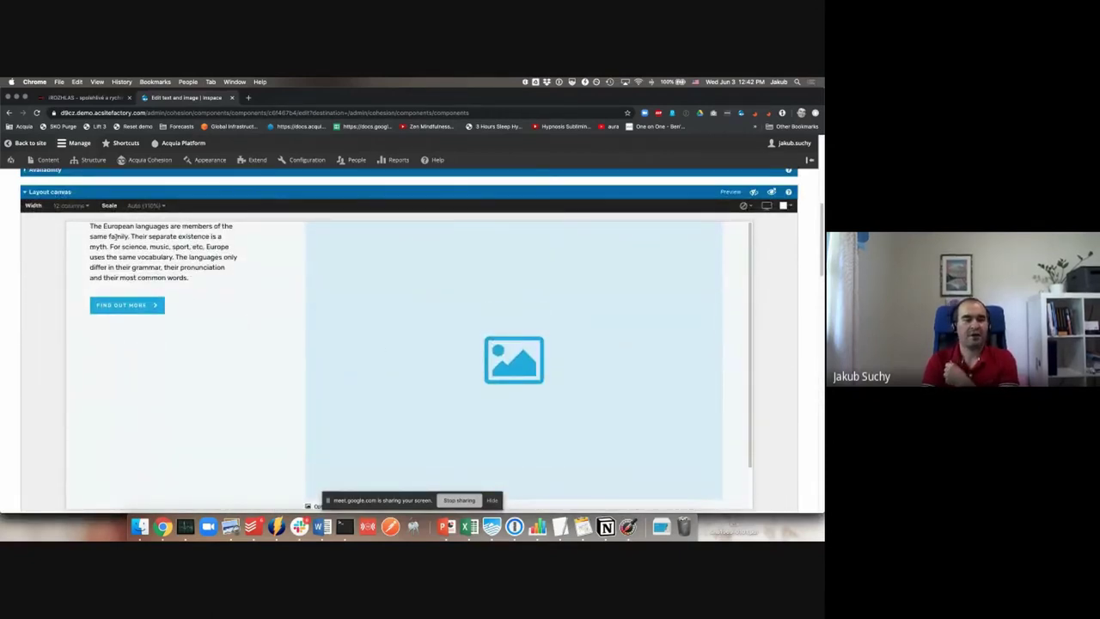
click(752, 192)
scroll(206, 386, down, 15)
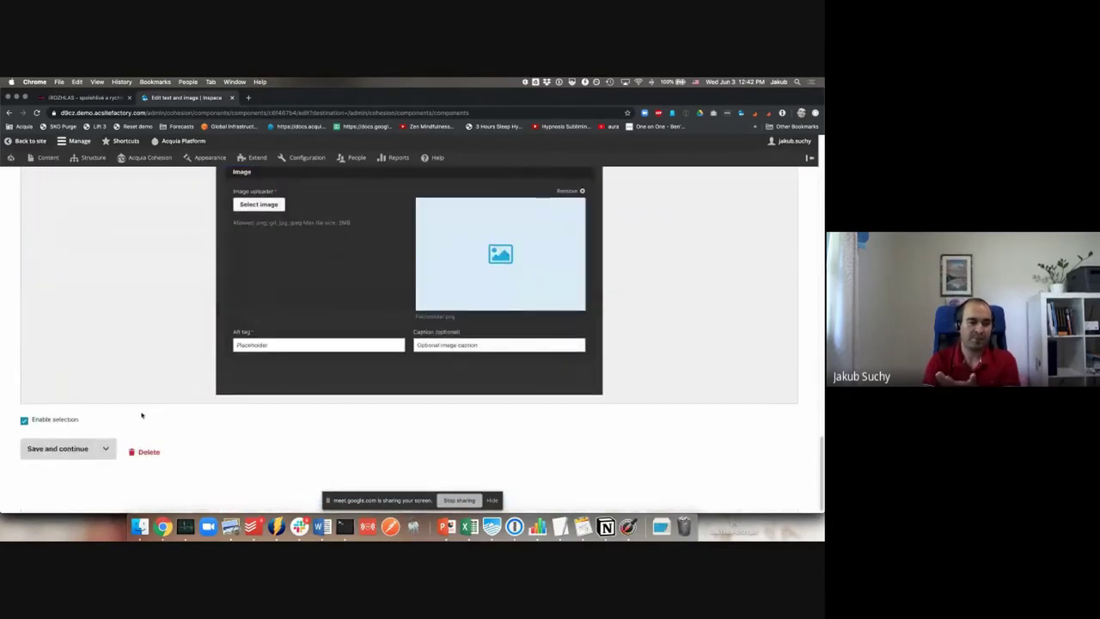
click(84, 452)
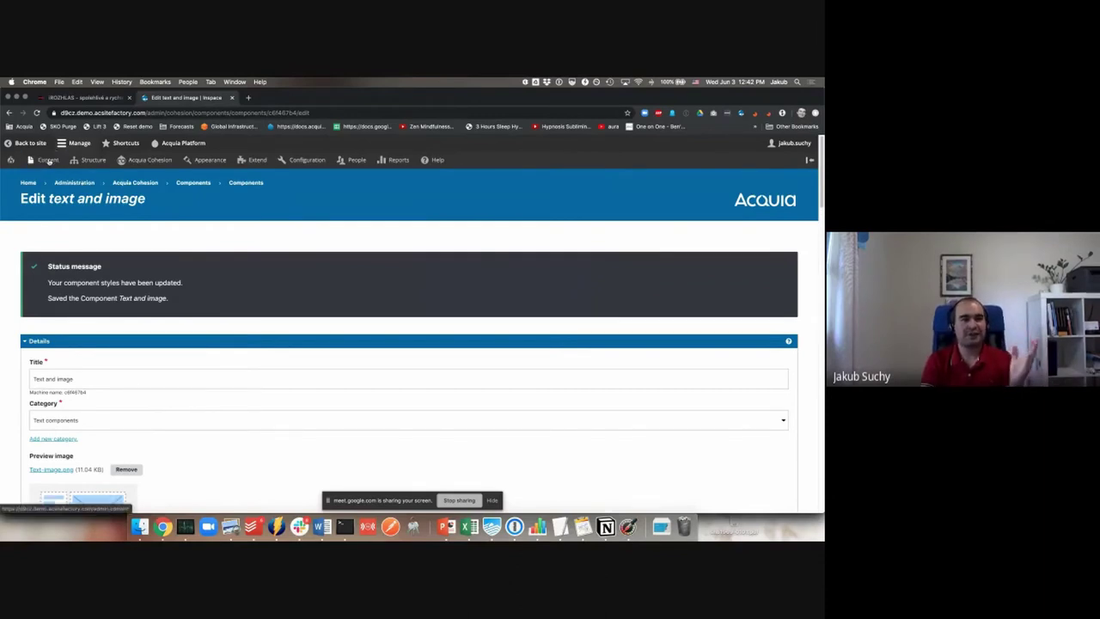
Step: Create a new landing page with the title "sdfgsdf gdsfg df"
mouse_move(49, 167)
mouse_move(86, 176)
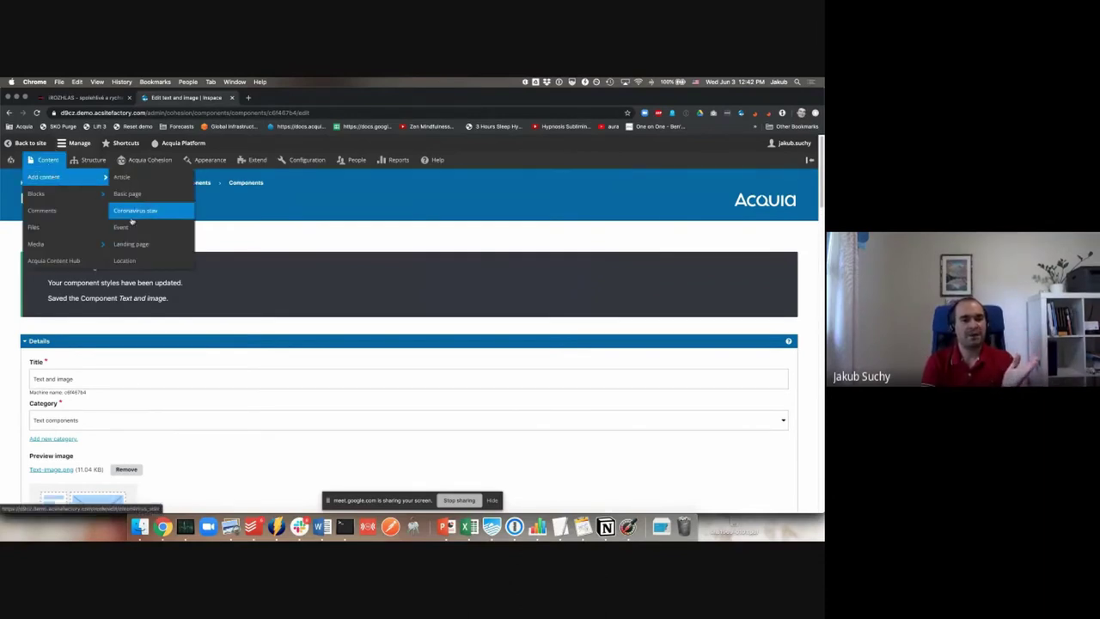
click(146, 251)
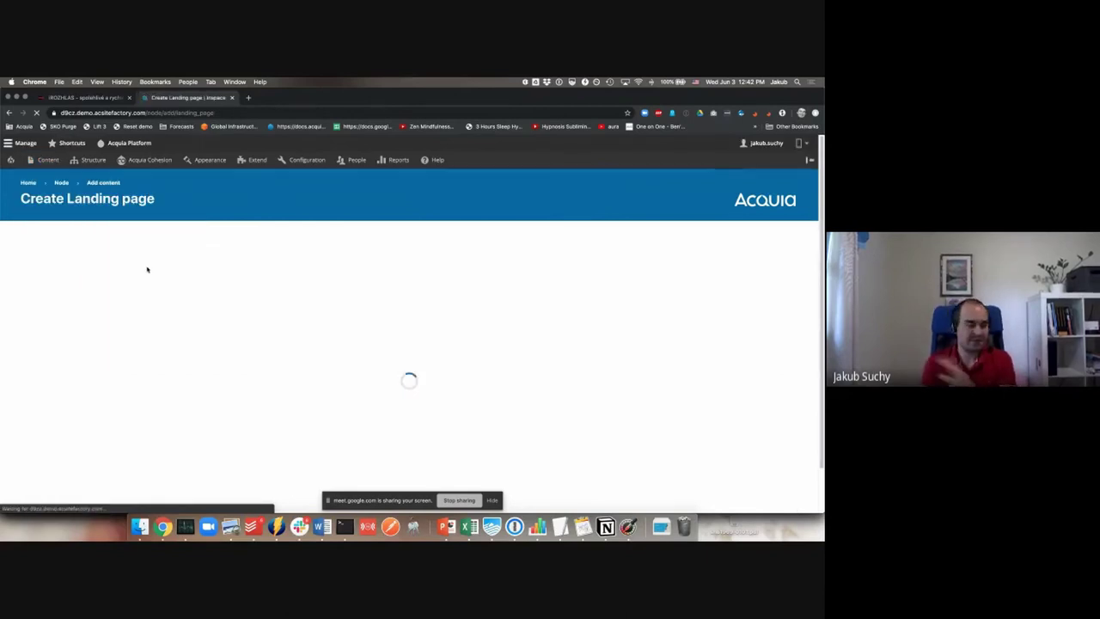
click(123, 262)
text(sdfgsdf gdsfg df)
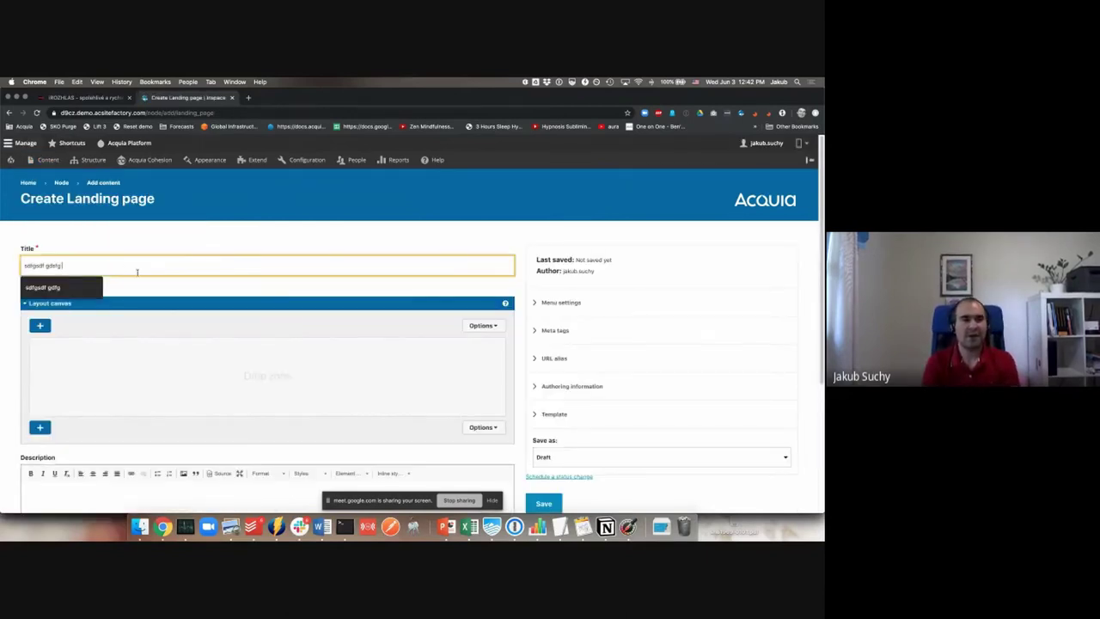
click(182, 289)
Step: Add two Text and image components to the landing page's layout canvas
click(44, 327)
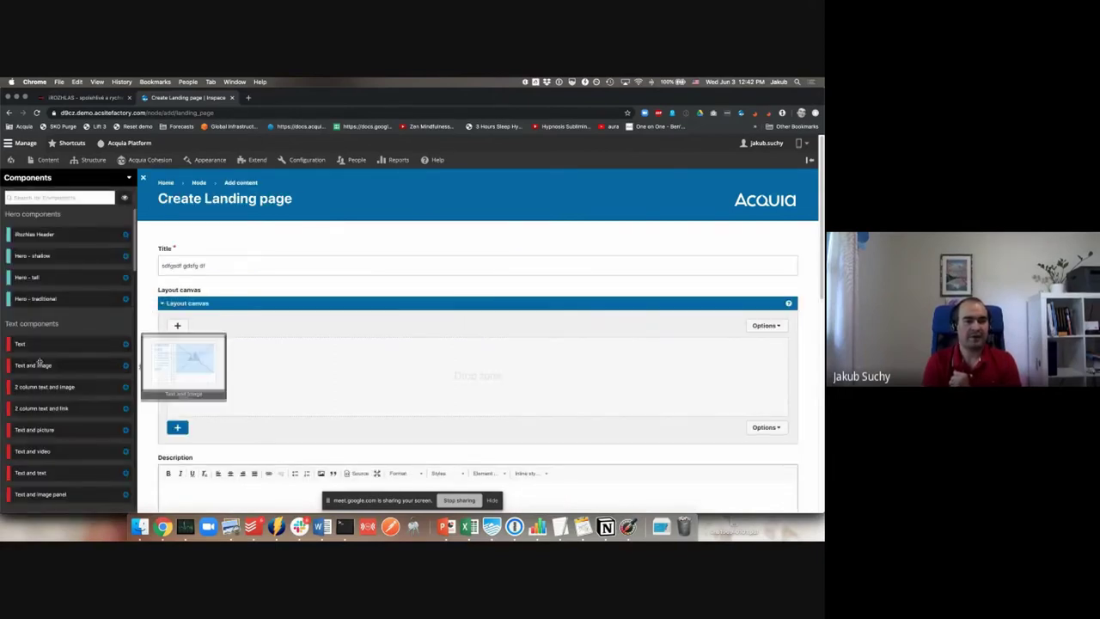
drag(42, 364, 292, 368)
drag(80, 365, 427, 388)
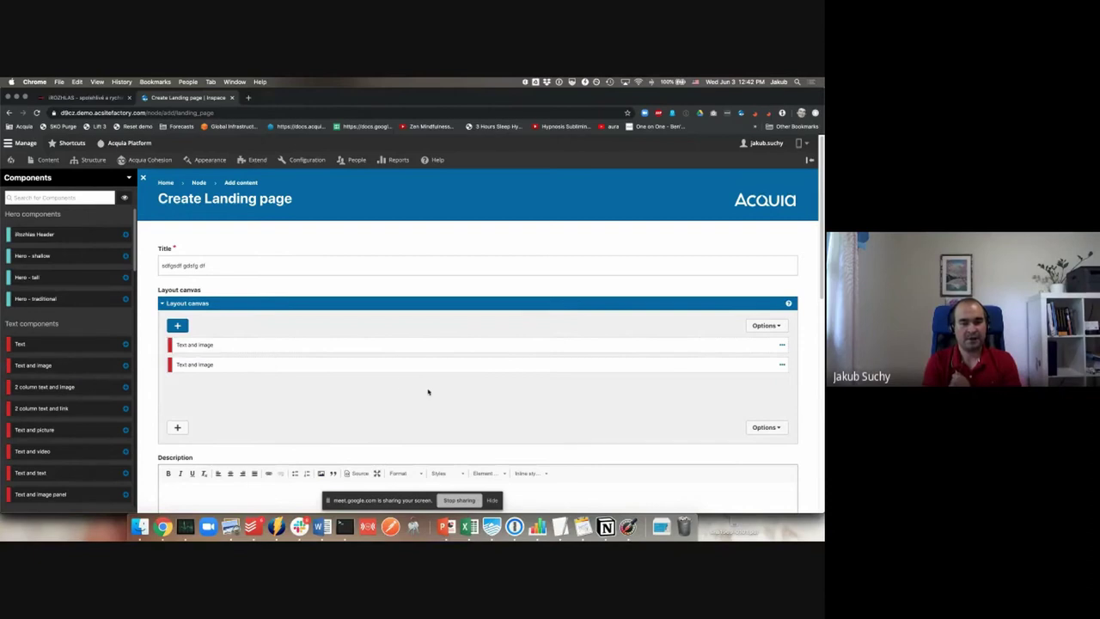
Step: Set the first Text and image component's background color to the darkest grey swatch in the restricted palette and apply it
click(200, 344)
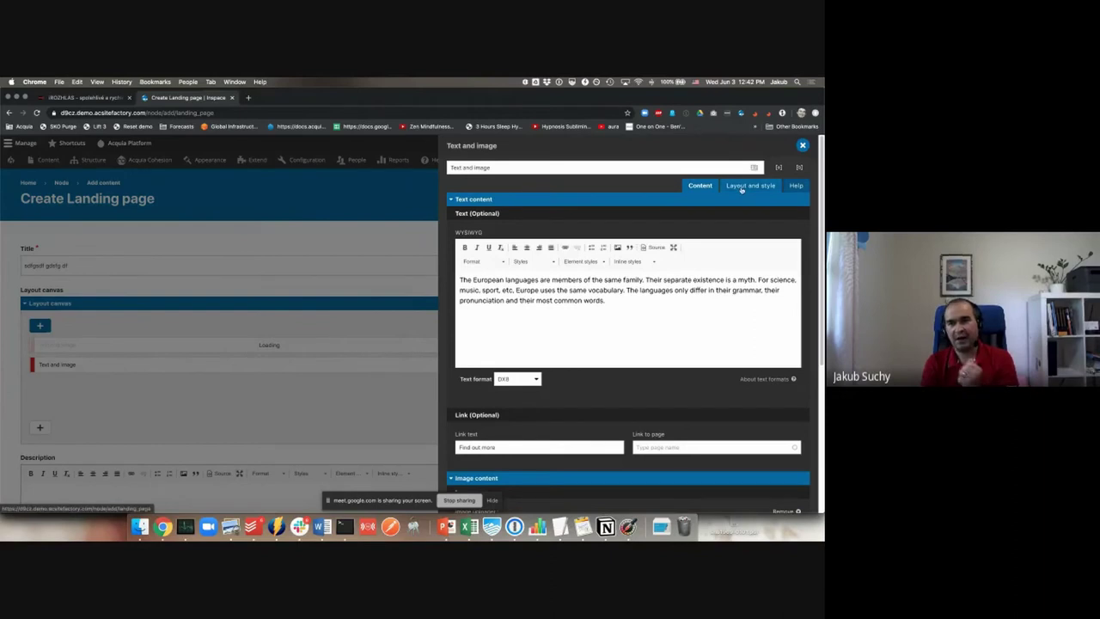
click(750, 185)
click(562, 346)
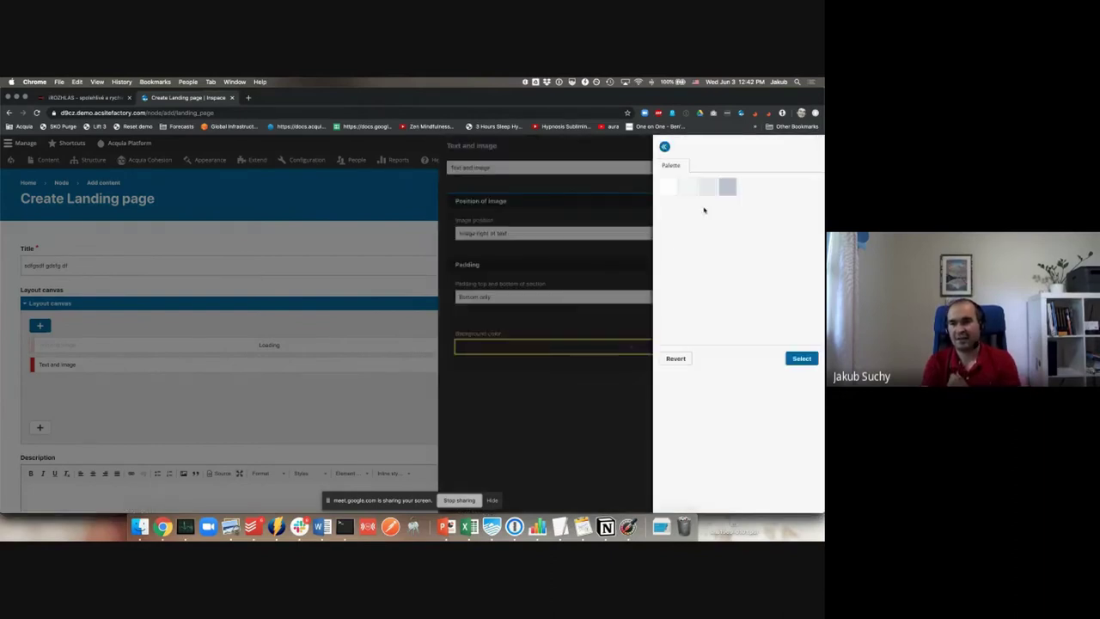
click(727, 187)
click(798, 358)
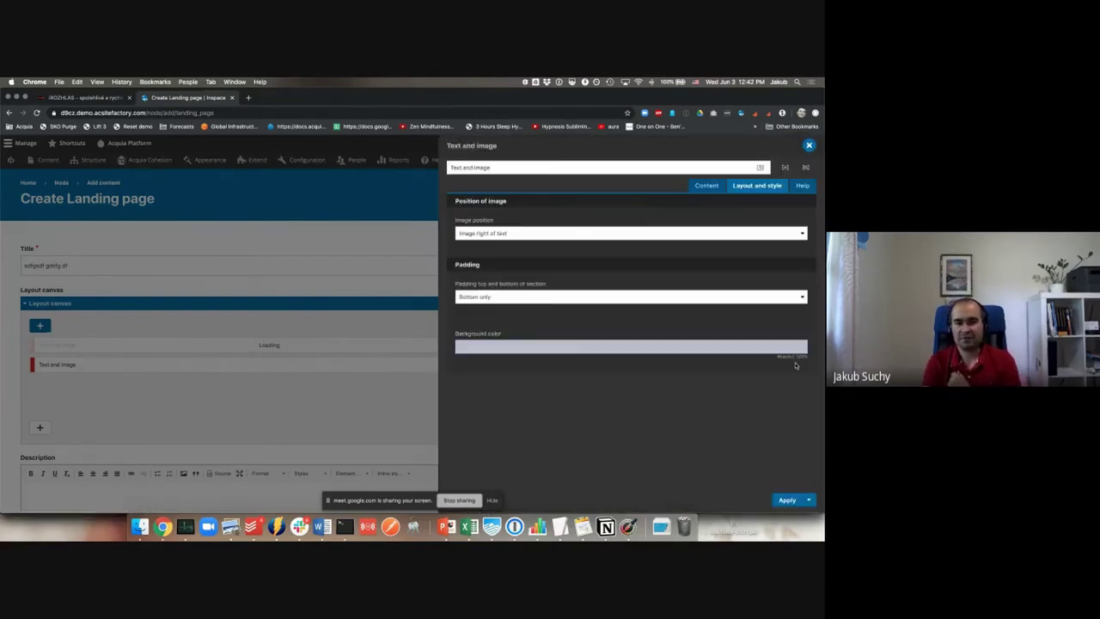
click(785, 499)
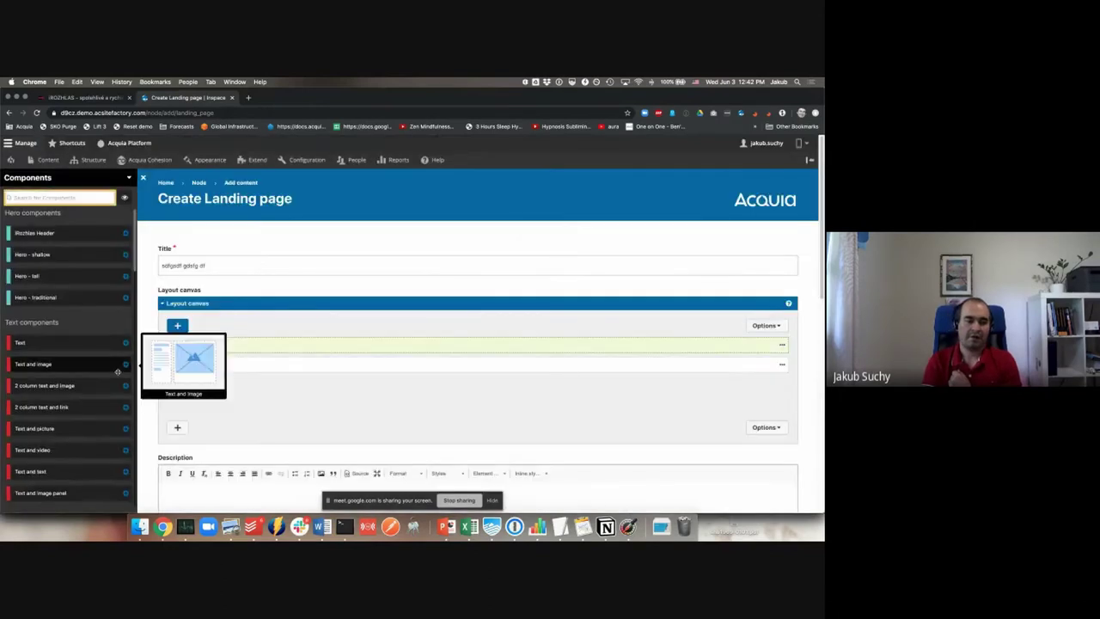
Step: Save the new landing page
scroll(218, 403, down, 10)
click(171, 456)
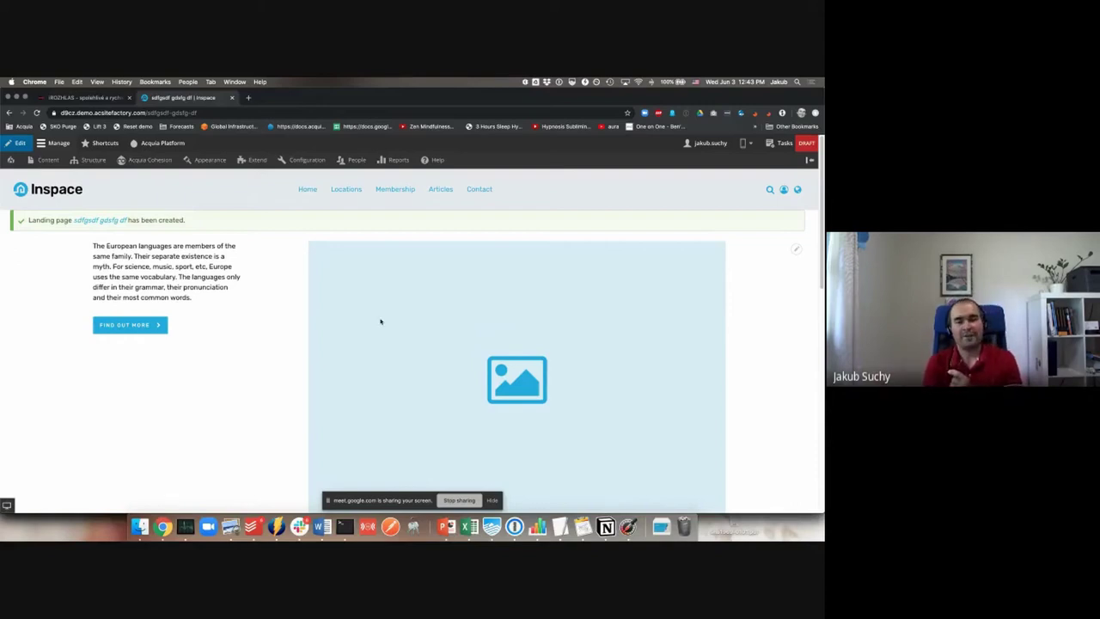
triple_click(153, 282)
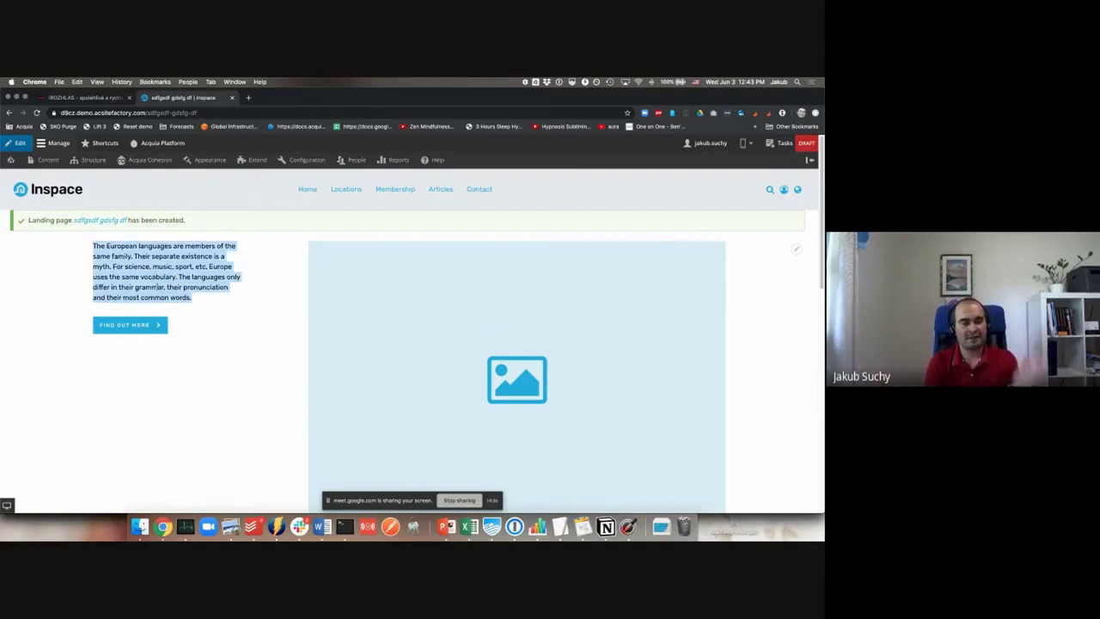
click(219, 295)
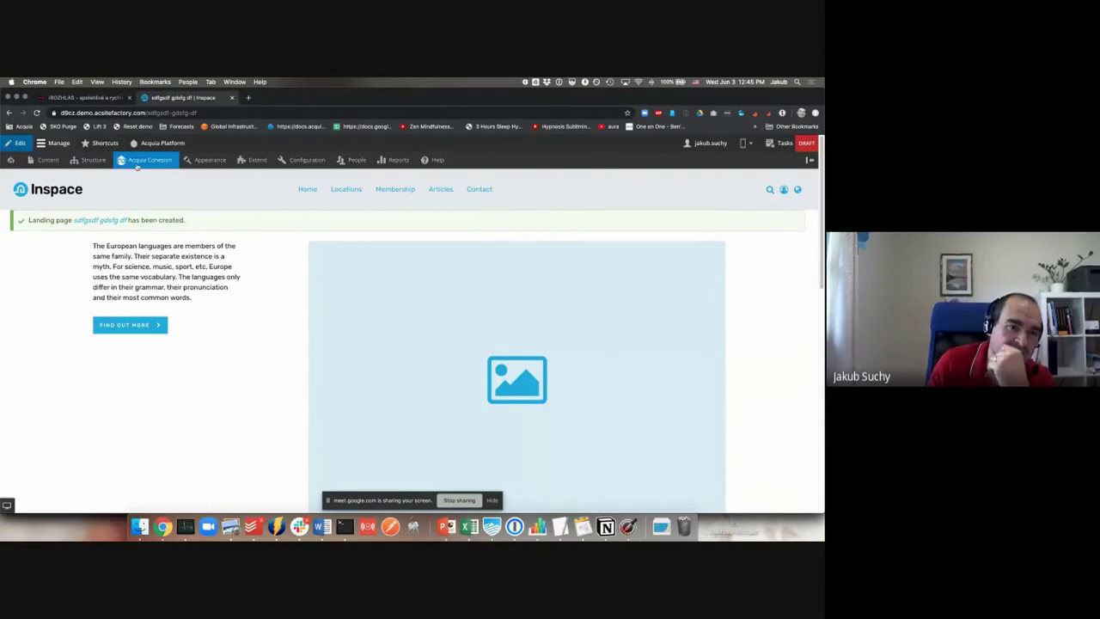
Step: Open the site's color palette settings to view the defined colors
mouse_move(146, 160)
mouse_move(157, 212)
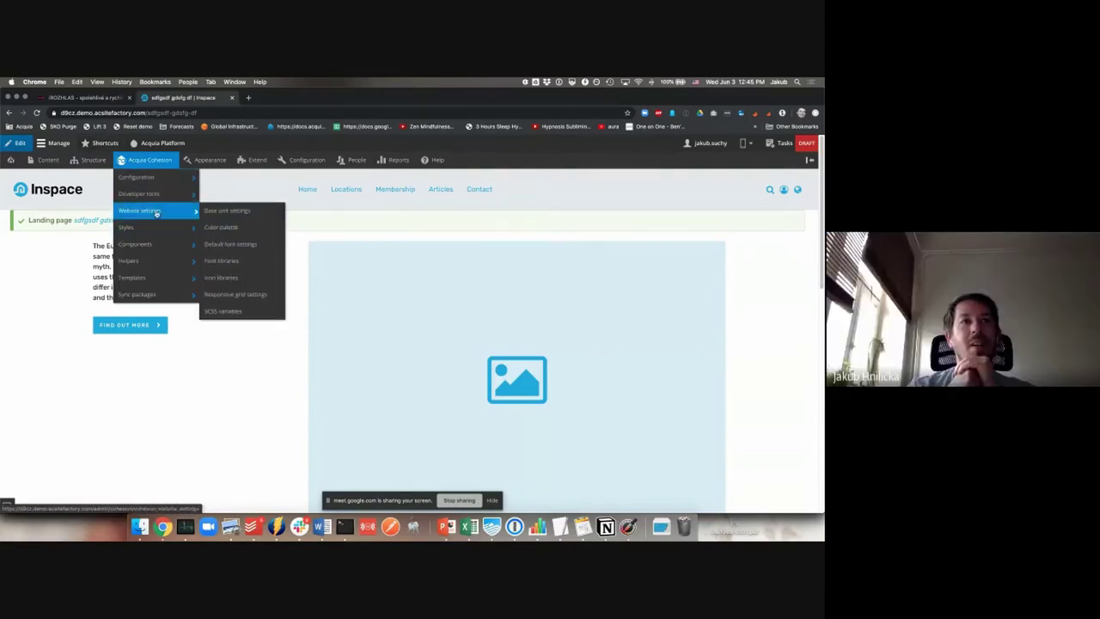
click(220, 227)
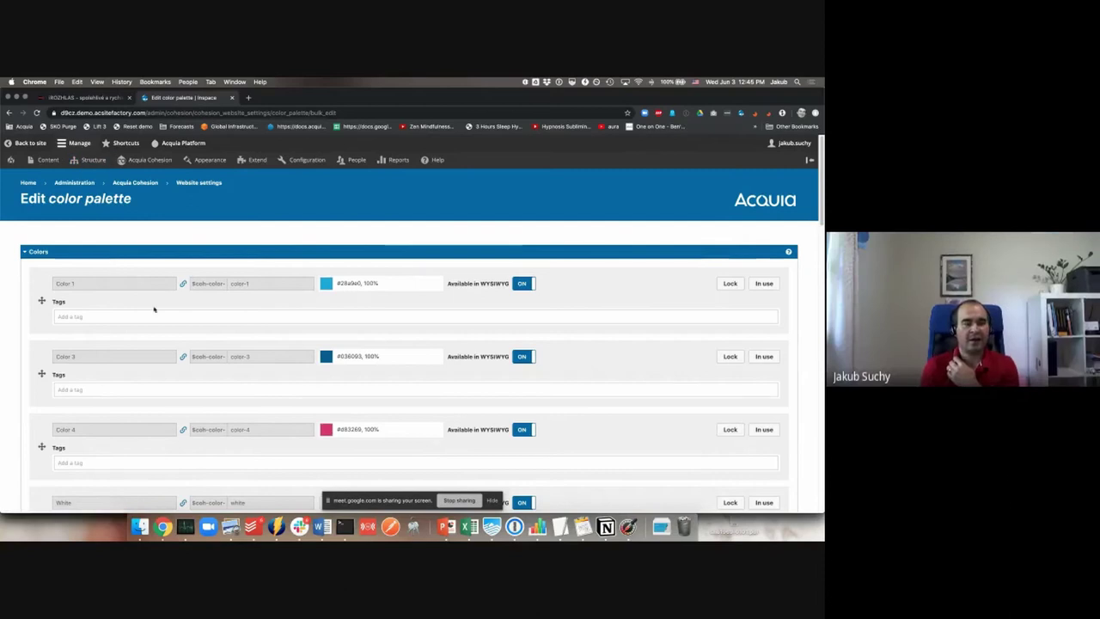
mouse_move(146, 161)
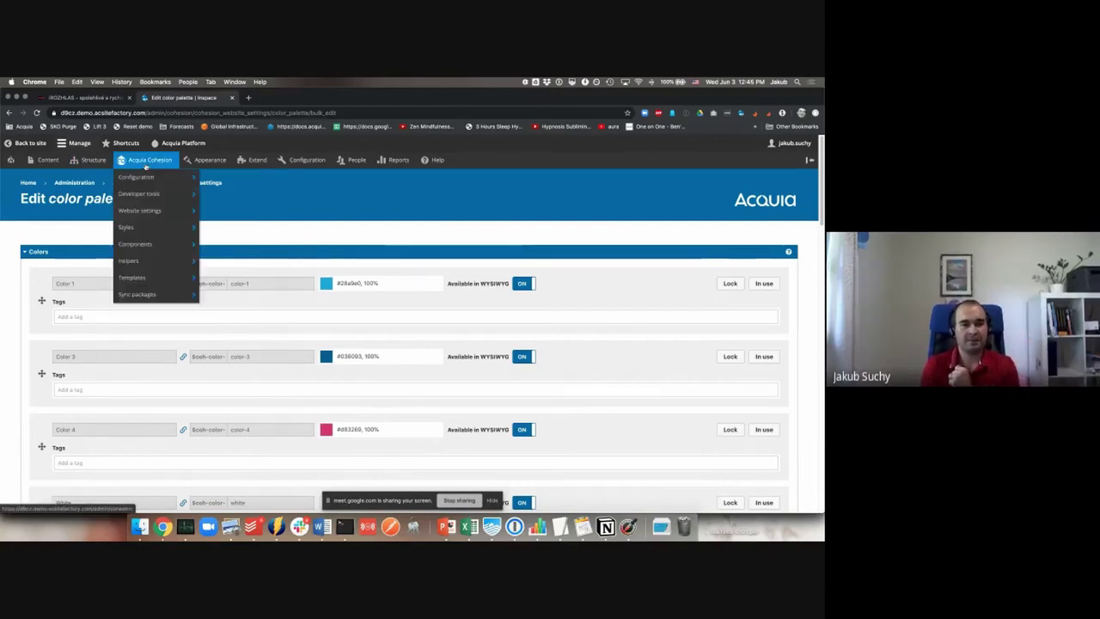
mouse_move(156, 249)
mouse_move(225, 250)
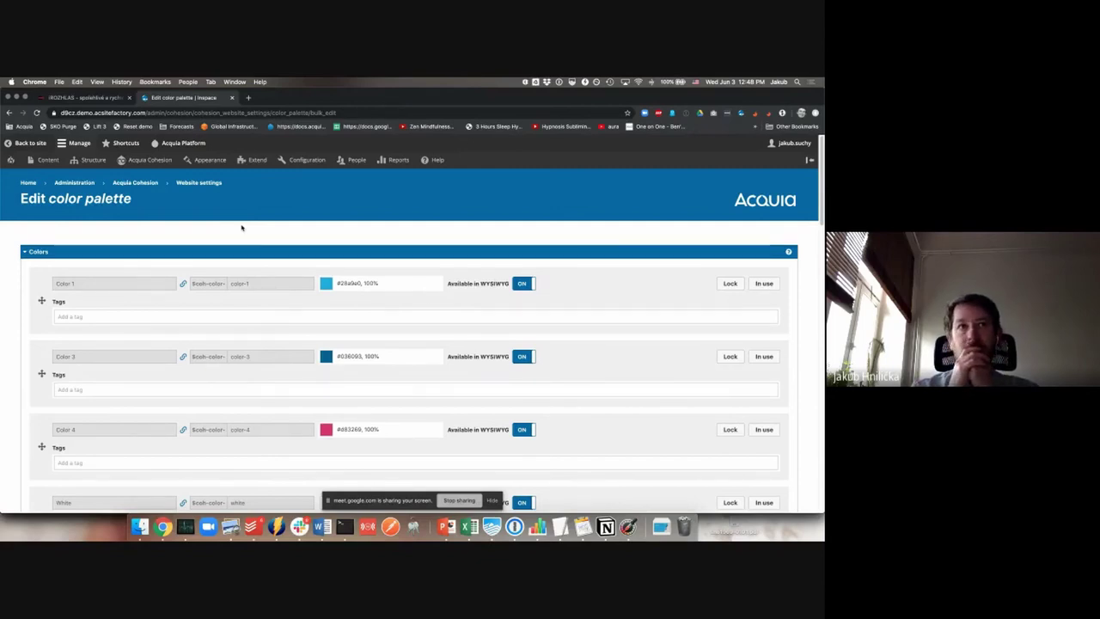
Step: Return to the site's home page and view its Articles page
click(24, 183)
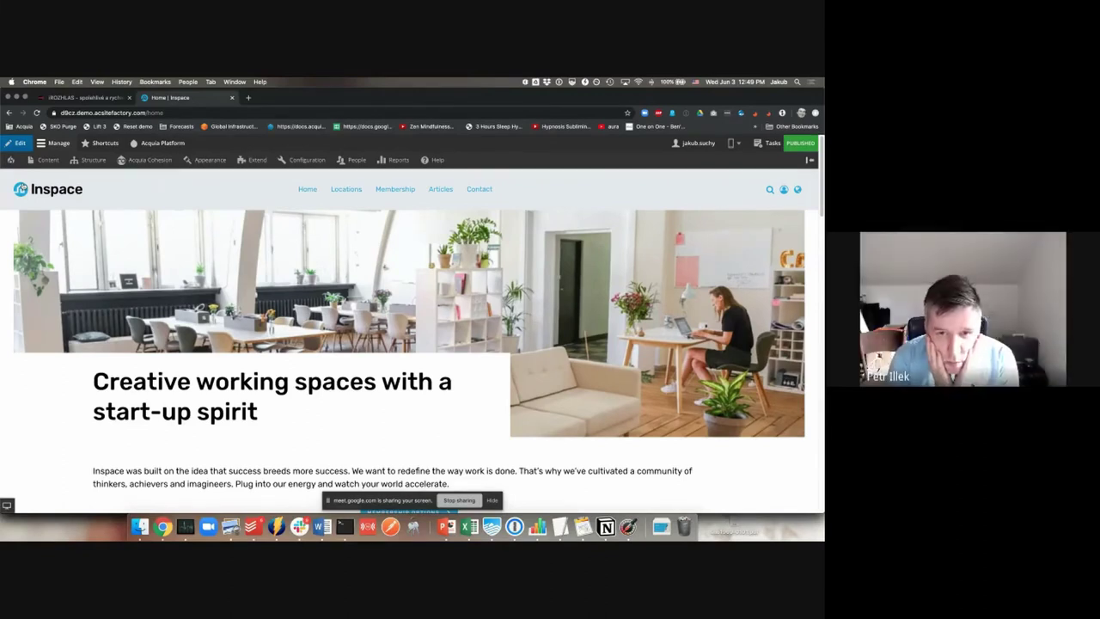
click(432, 192)
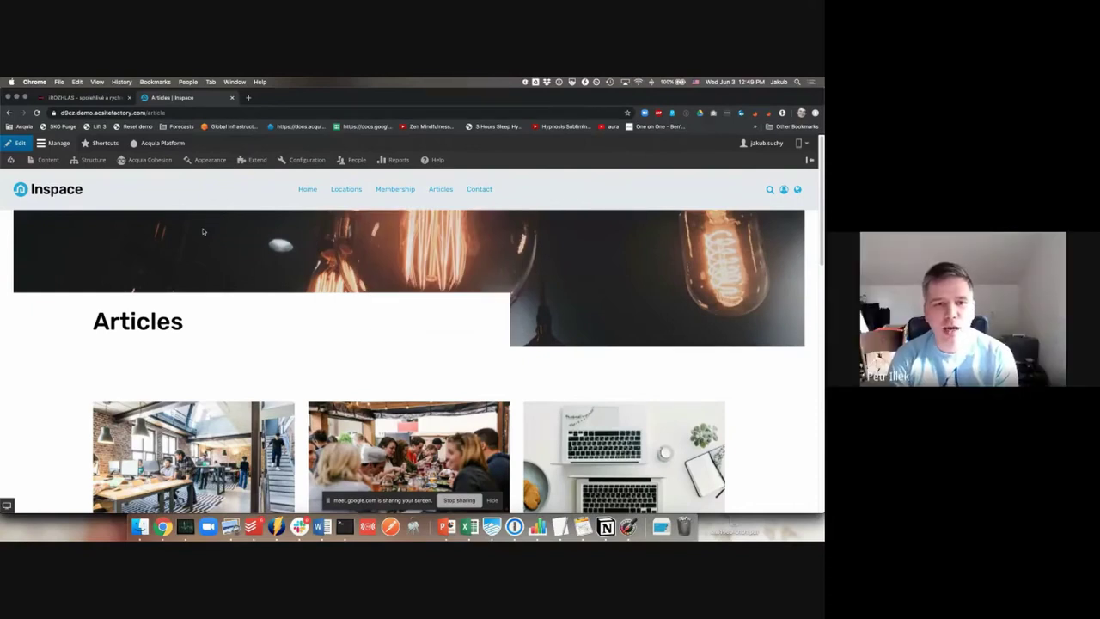
Step: Start a new sync package and title it "iRozhlas Header"
mouse_move(151, 160)
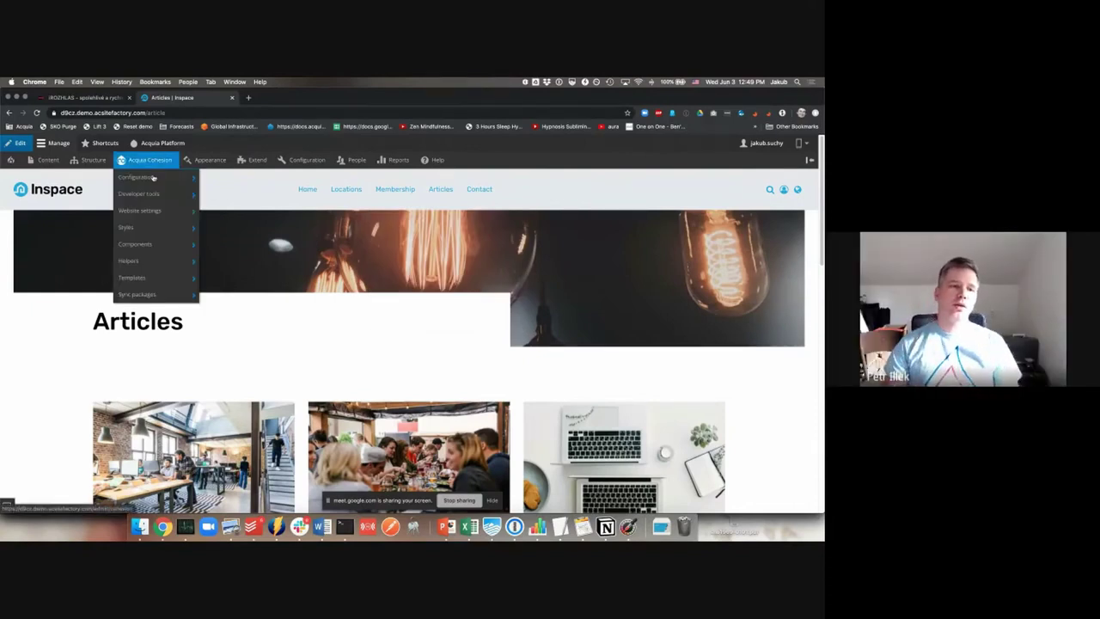
mouse_move(154, 211)
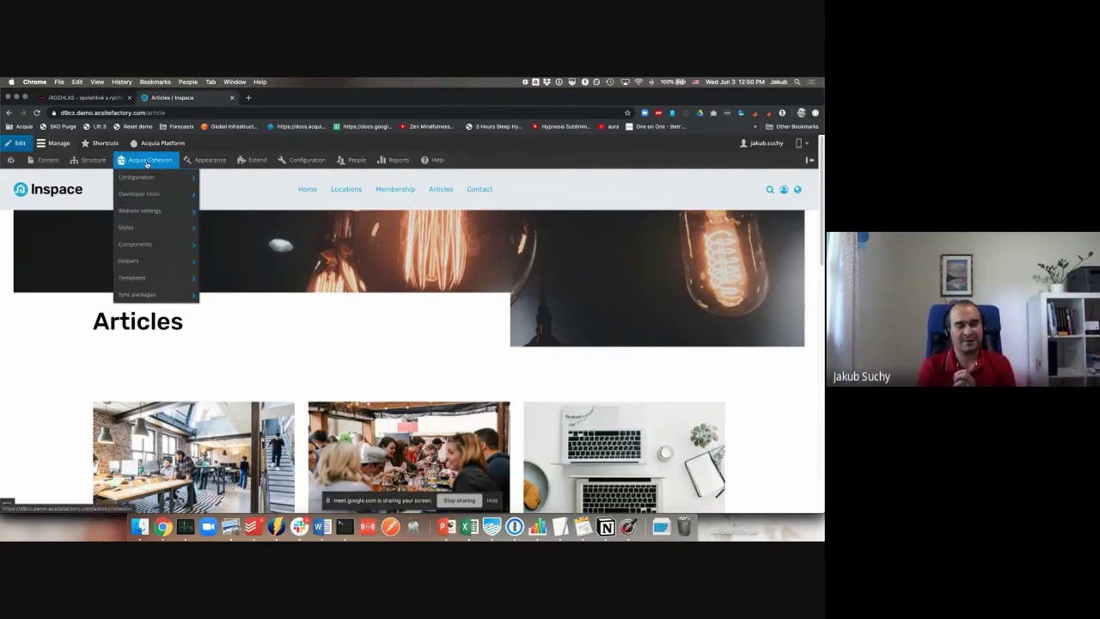
scroll(147, 164, down, 1)
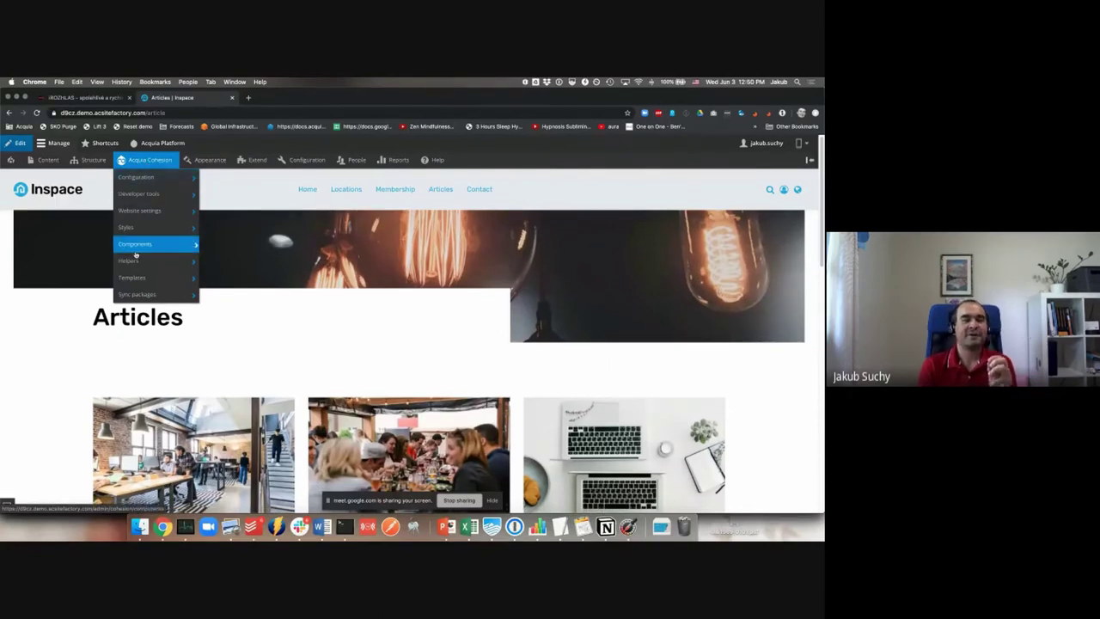
mouse_move(135, 247)
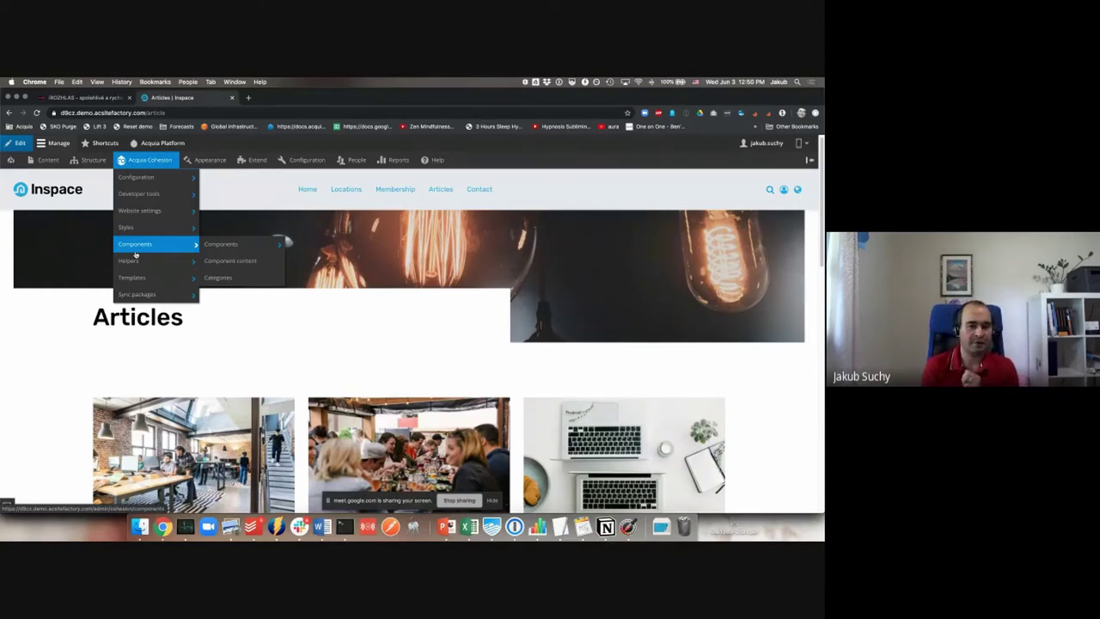
mouse_move(145, 294)
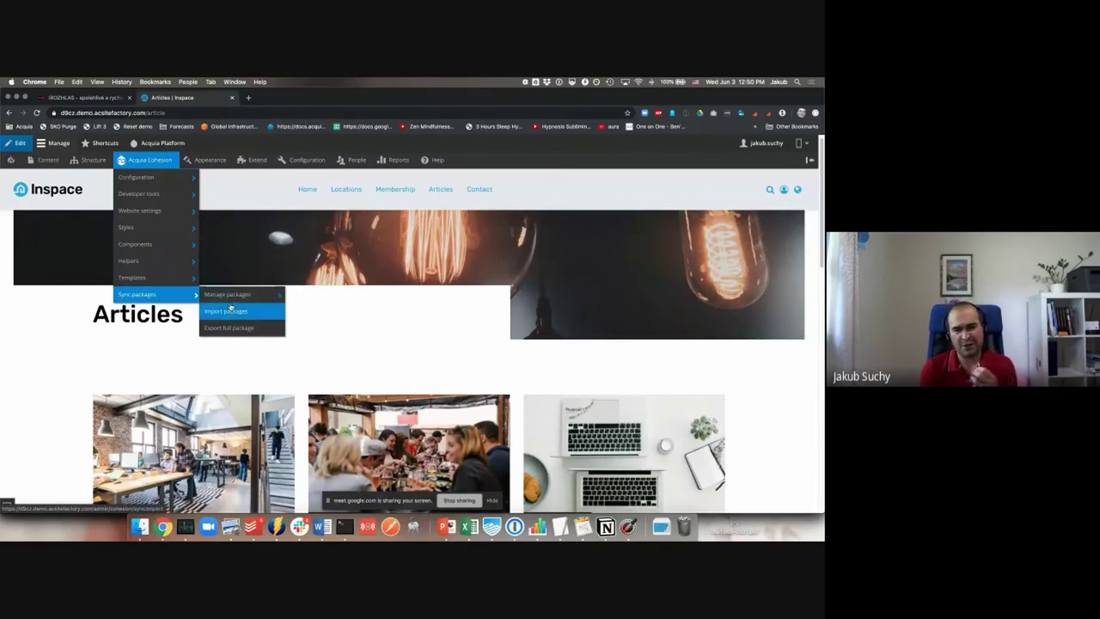
mouse_move(236, 297)
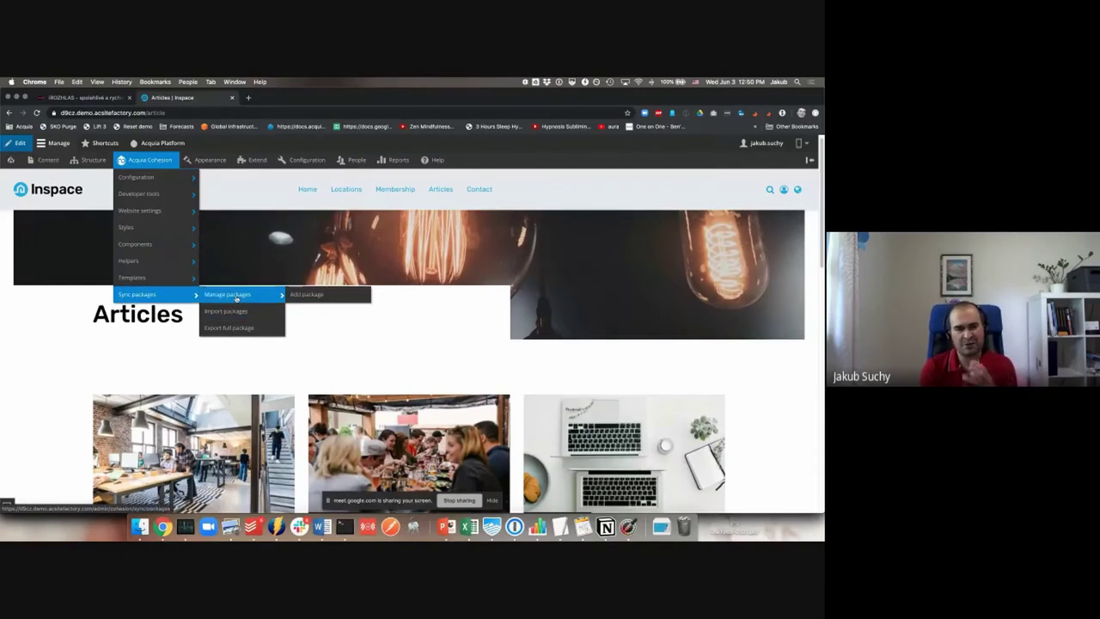
click(308, 295)
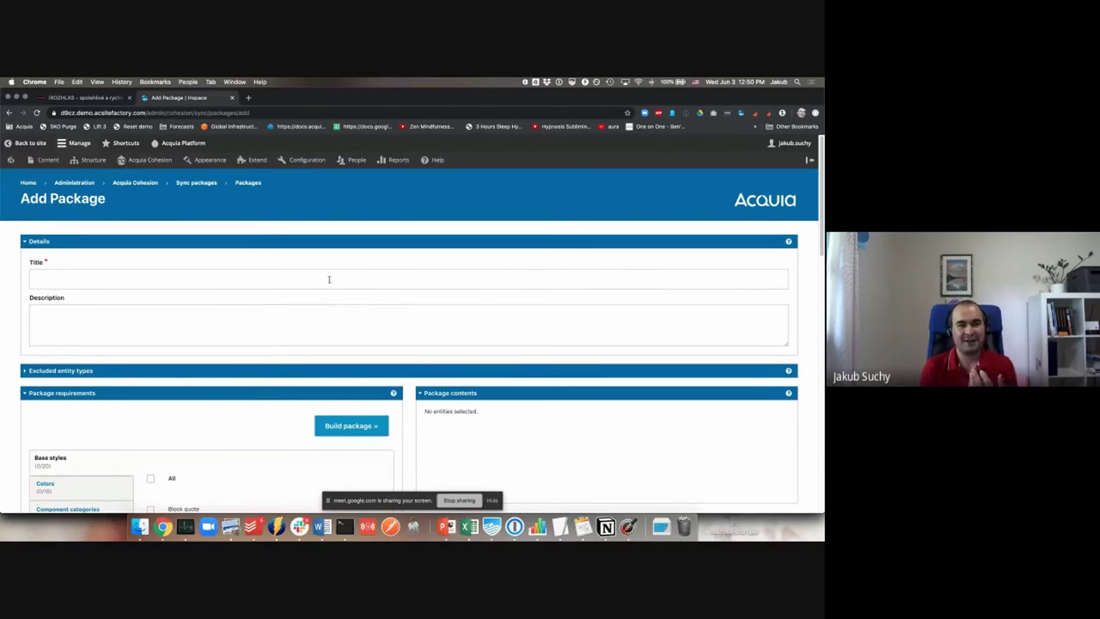
click(328, 279)
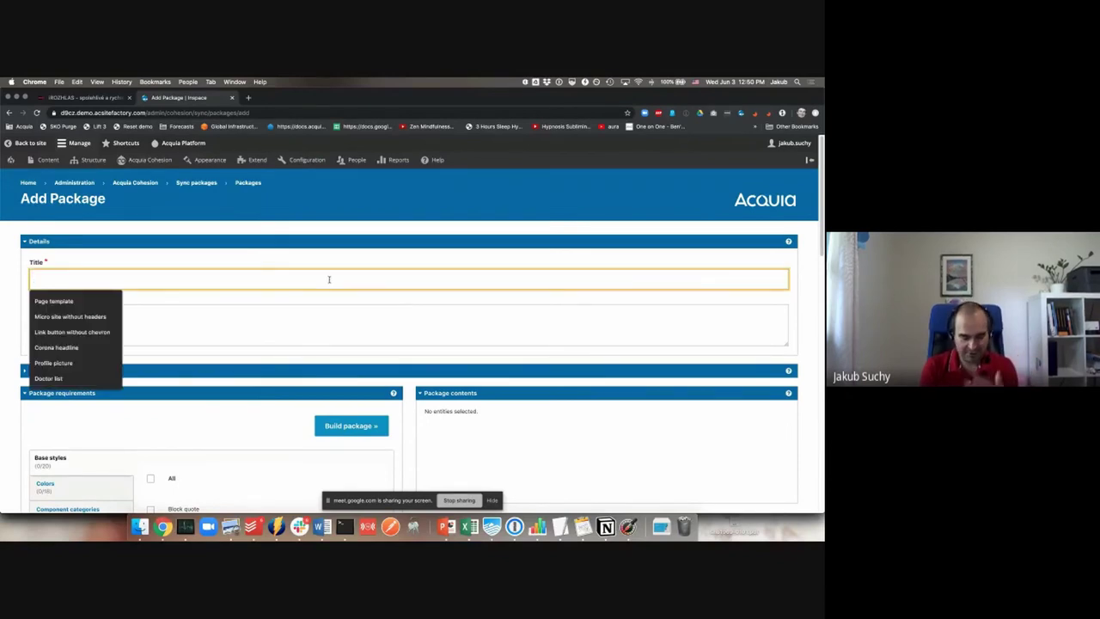
text(iRozhlas H)
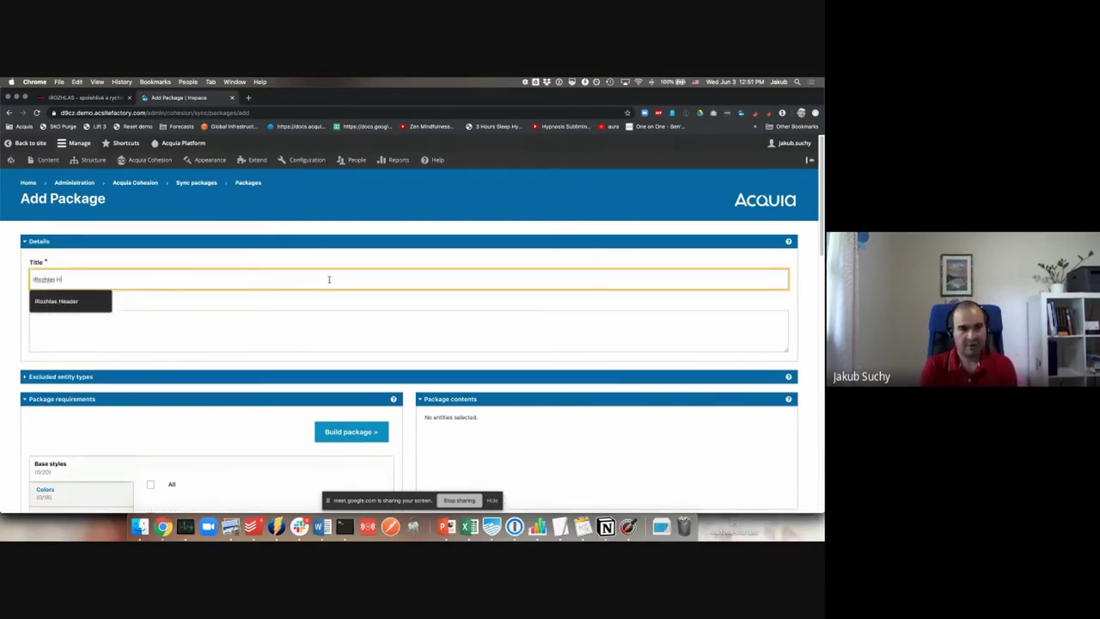
text(eader)
click(292, 248)
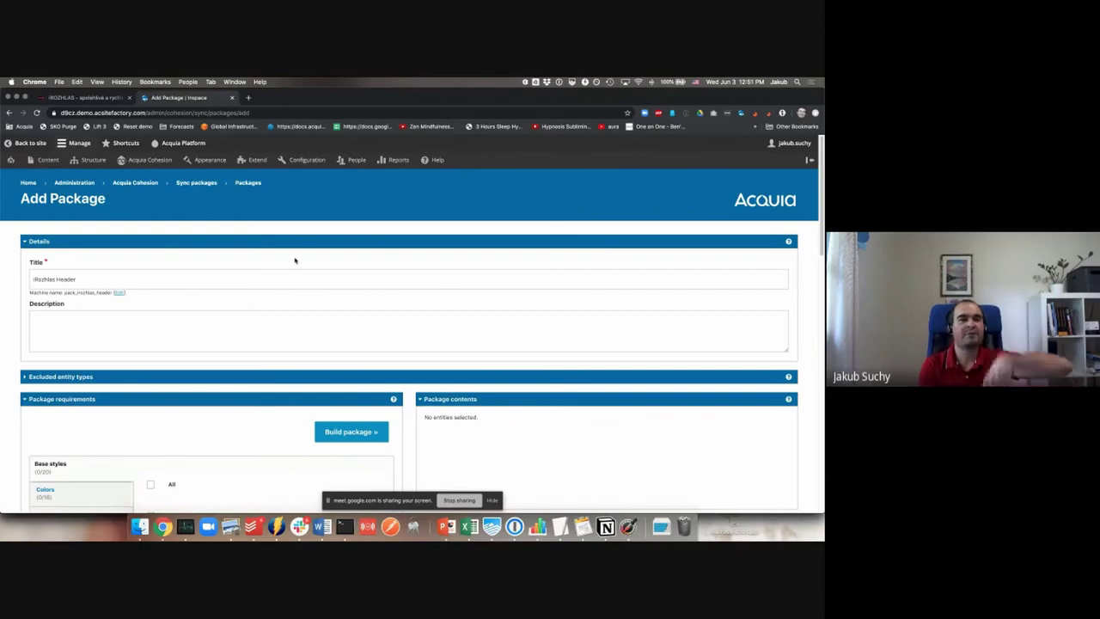
Step: Show the colors in the package requirements and retitle the package "iRozhlas Basic"
scroll(152, 307, down, 2)
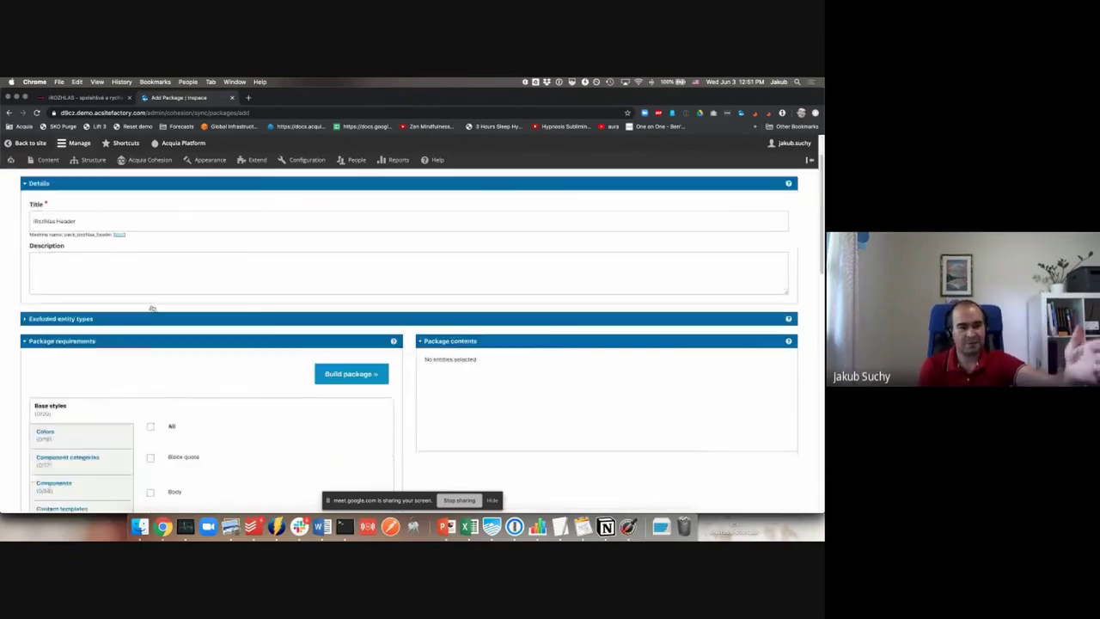
scroll(151, 307, down, 4)
click(109, 326)
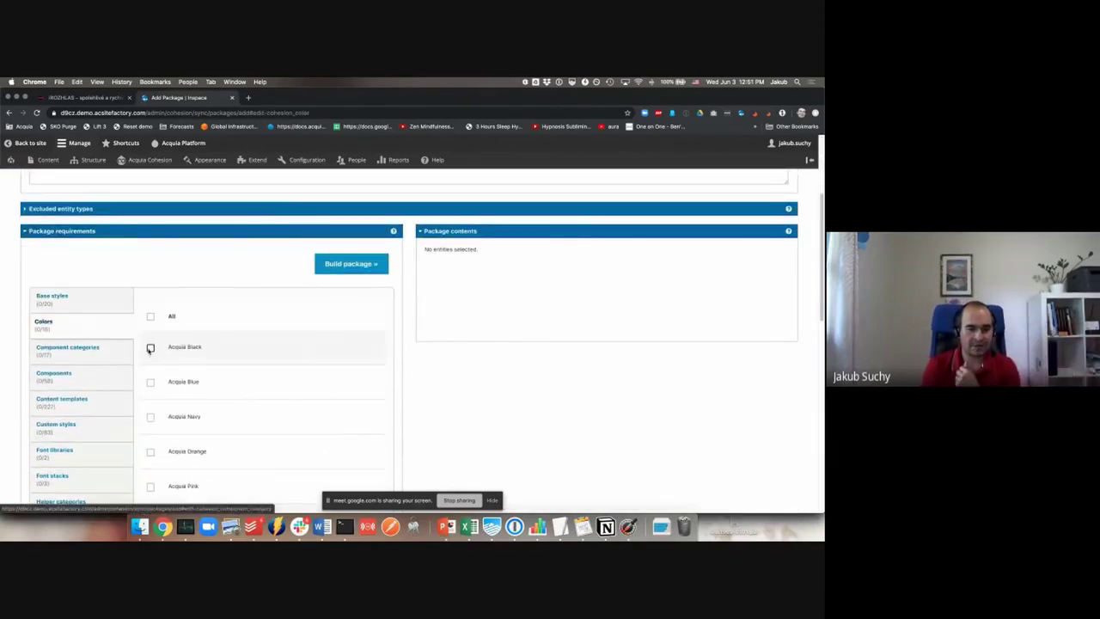
scroll(167, 339, up, 6)
double_click(67, 279)
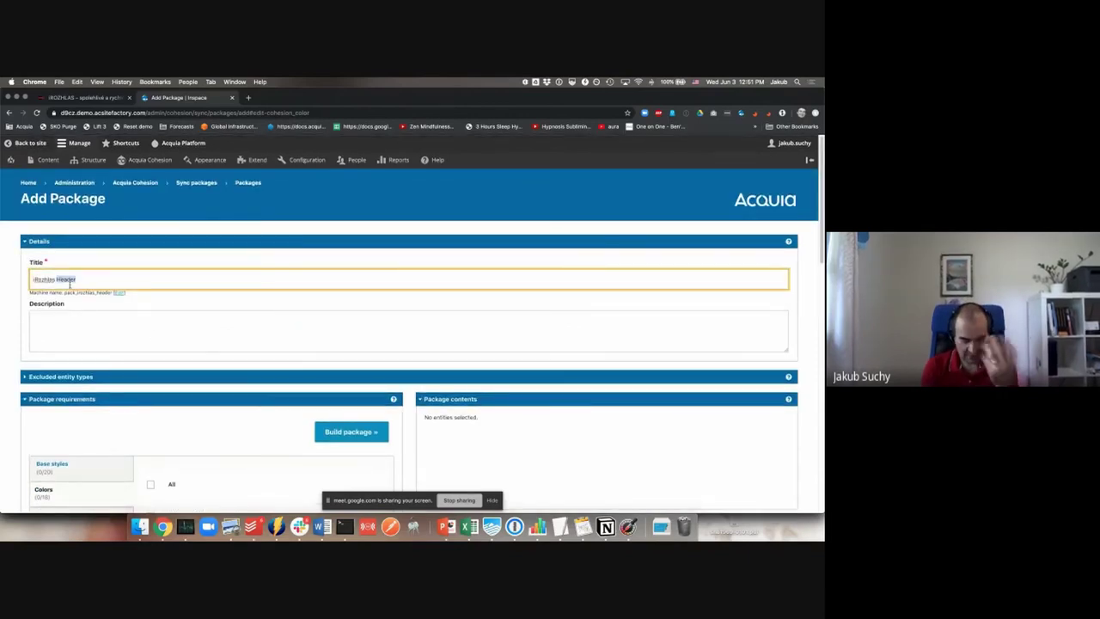
text(Basic)
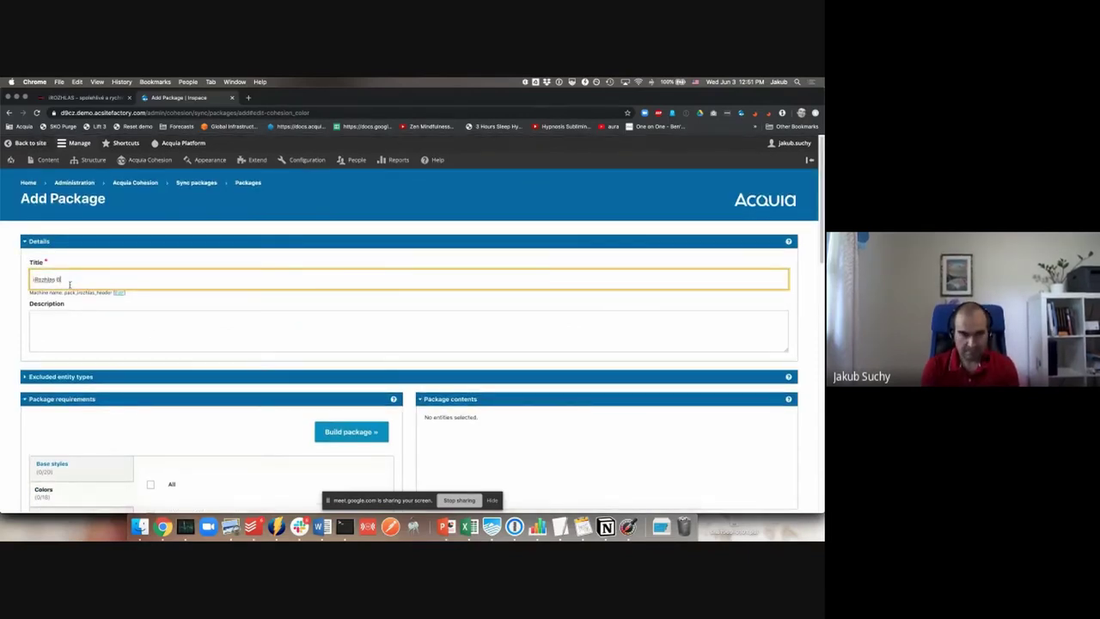
click(148, 263)
Step: Include the iRozhlas Dark Pink and iRozhlas Pink colors in the package requirements
scroll(148, 263, down, 10)
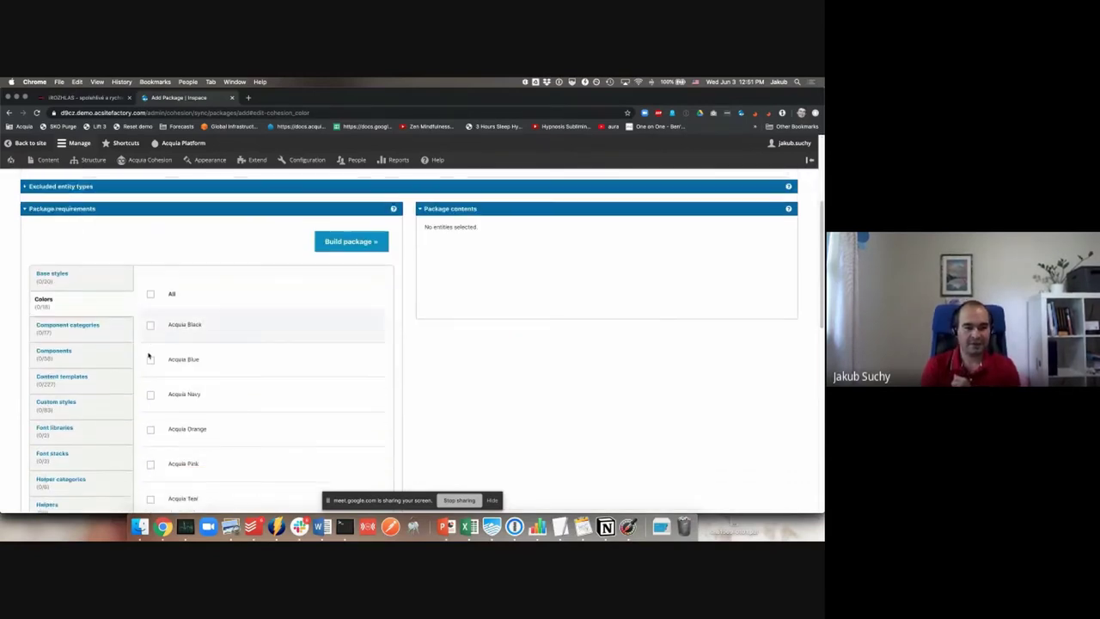
scroll(147, 356, down, 4)
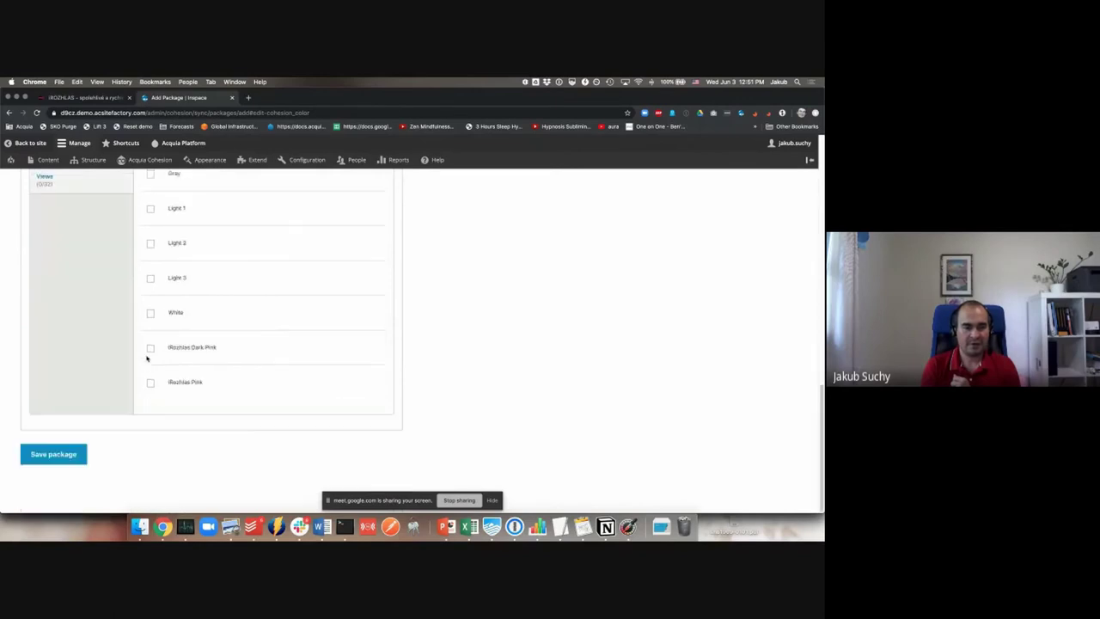
click(151, 348)
click(151, 384)
Step: Include the iRozhlas Header component from the Hero components in the package requirements
scroll(166, 327, up, 10)
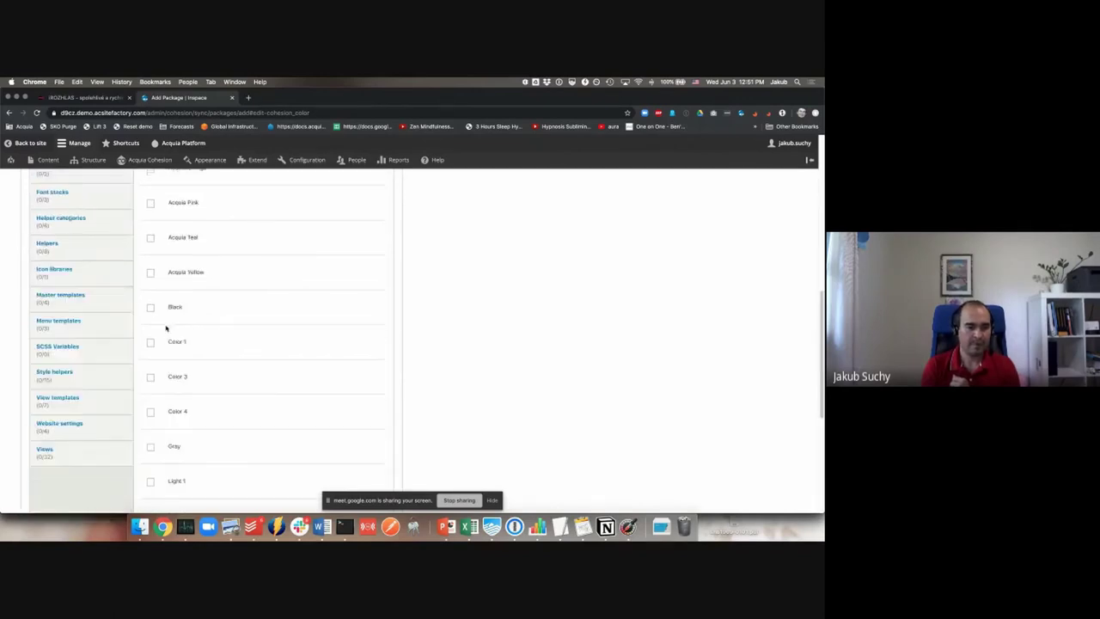
click(51, 273)
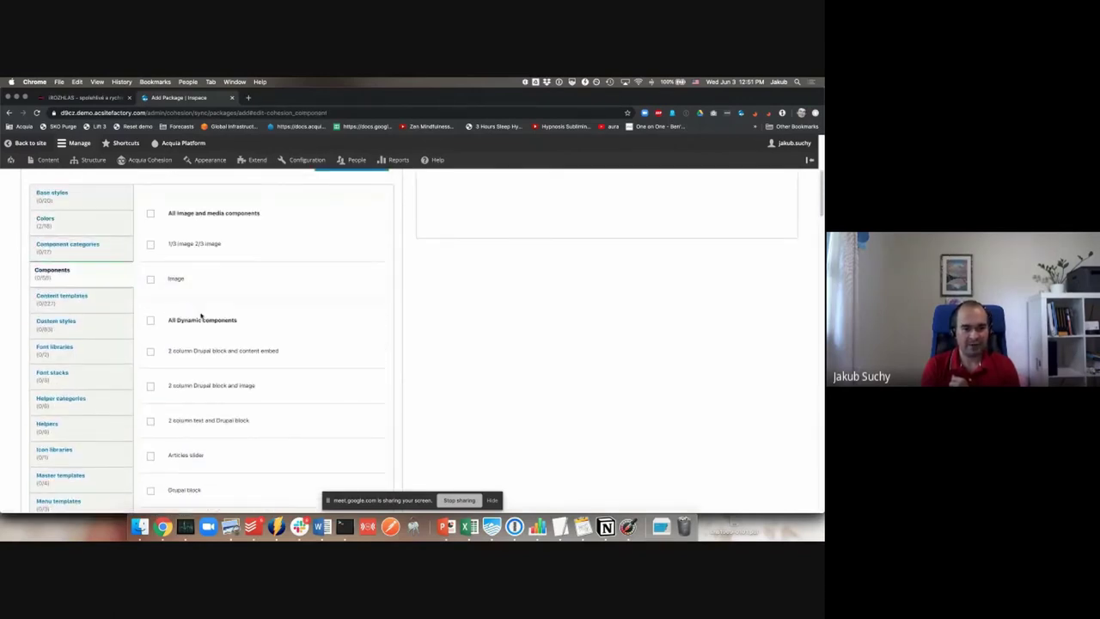
scroll(185, 335, down, 2)
scroll(189, 345, down, 10)
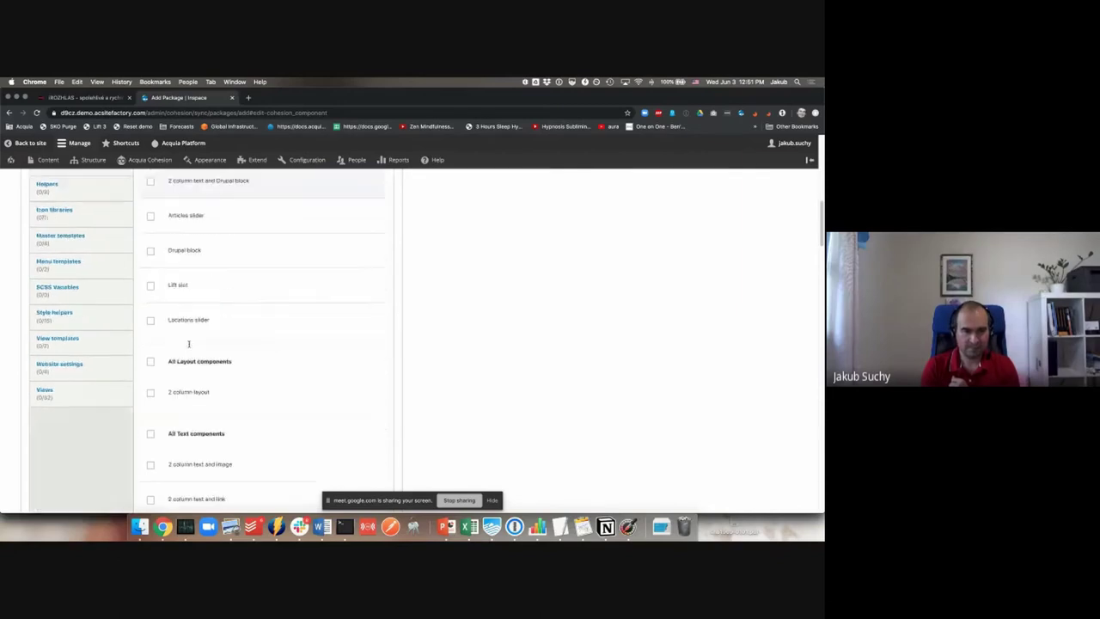
scroll(189, 345, down, 10)
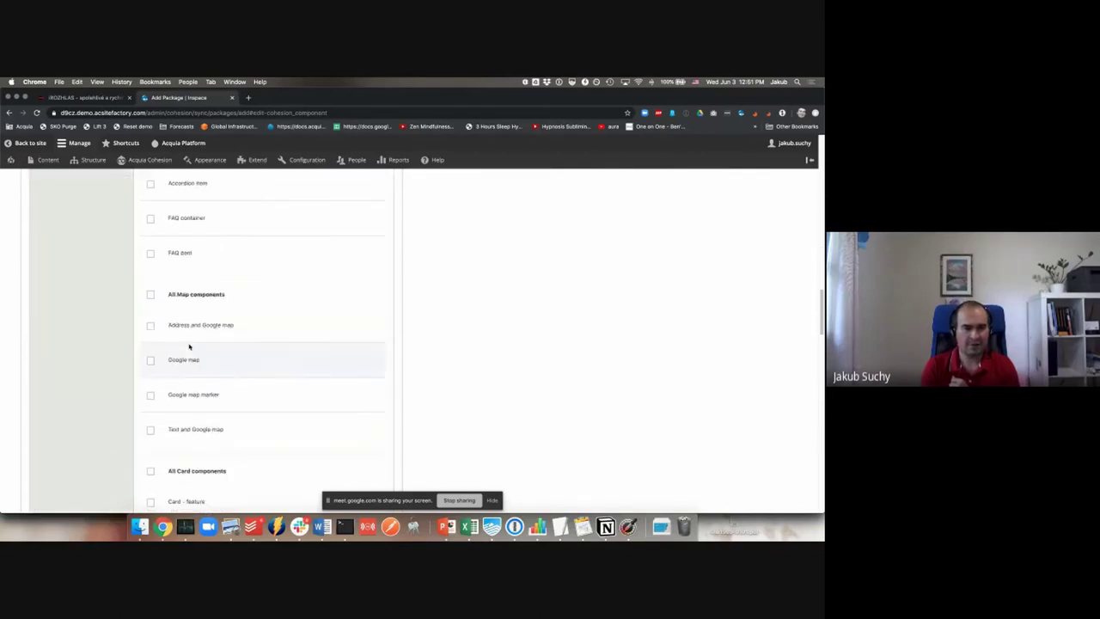
scroll(189, 346, up, 3)
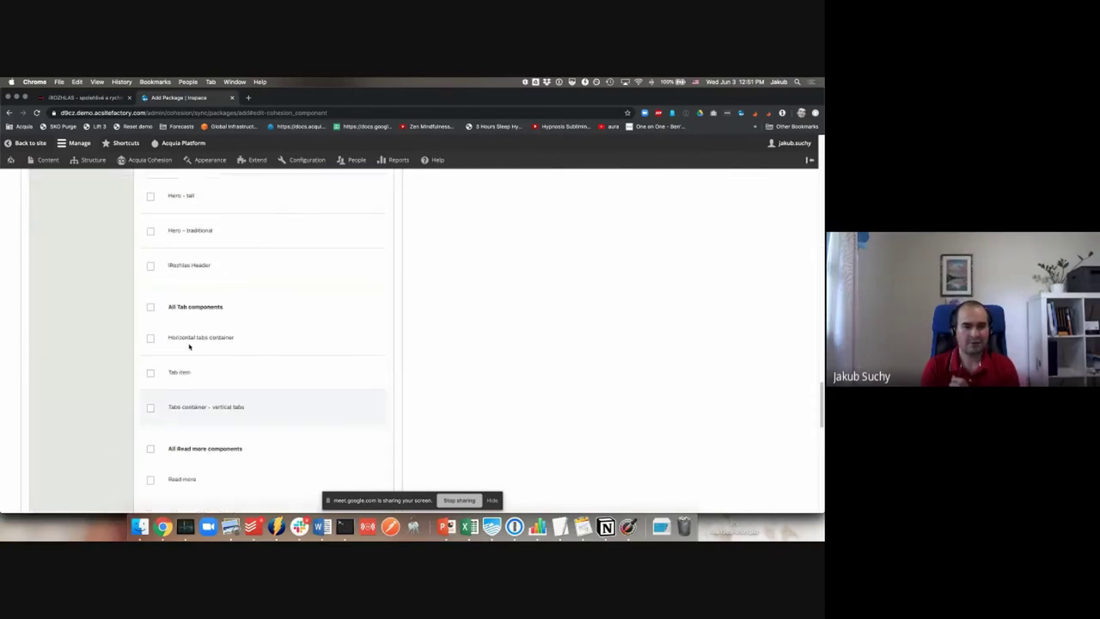
click(148, 305)
Step: Include the Link button custom style in the package requirements and build the package
scroll(174, 290, up, 10)
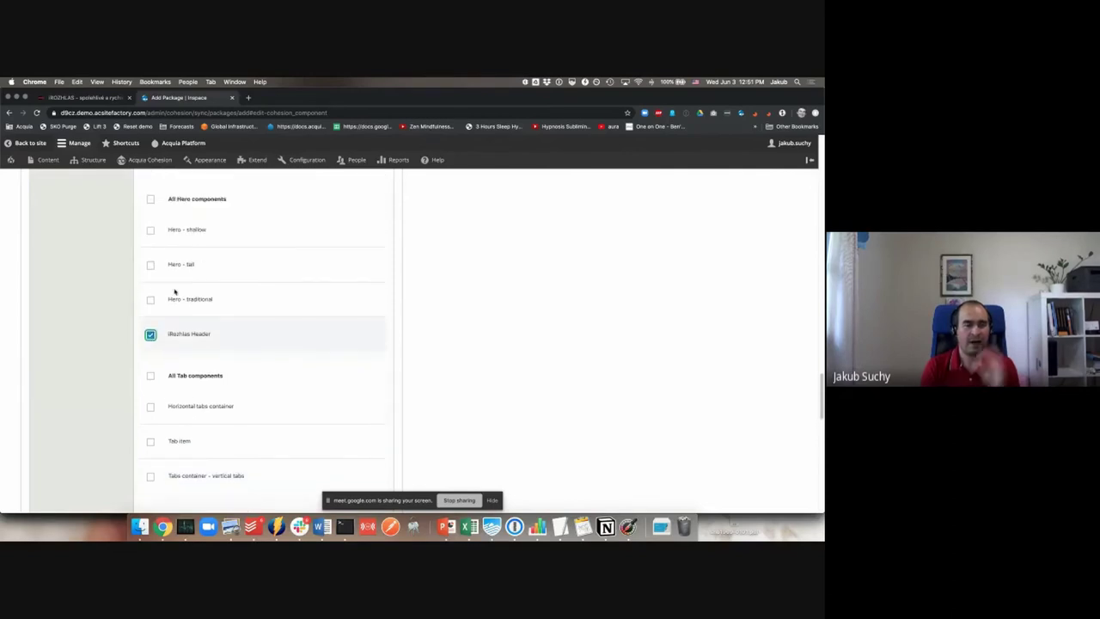
scroll(174, 292, up, 10)
scroll(257, 352, down, 4)
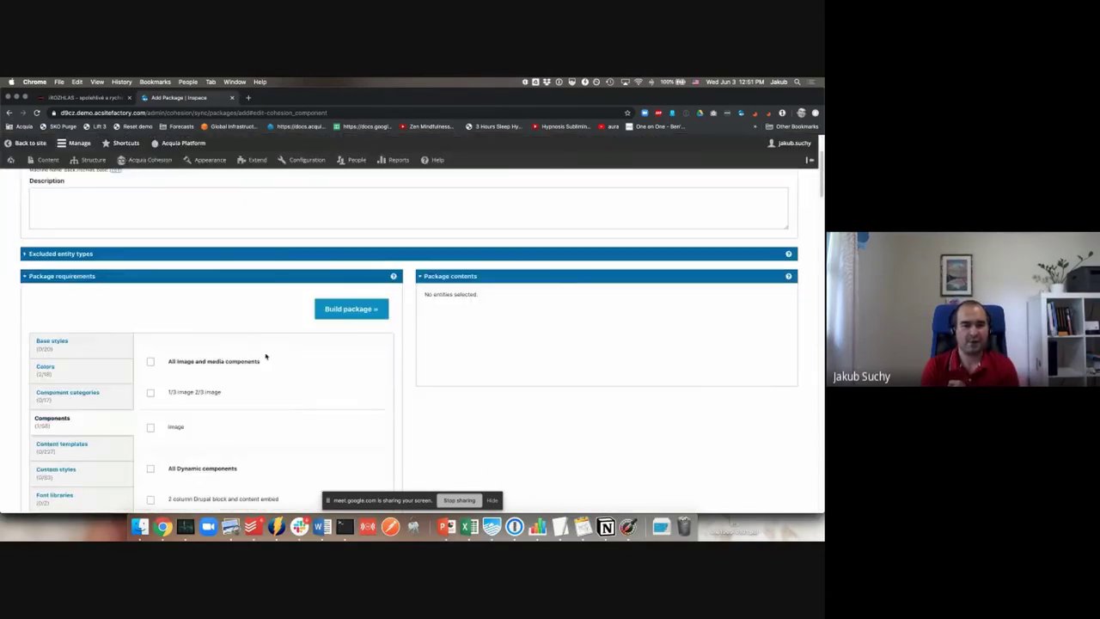
click(82, 472)
scroll(211, 421, down, 2)
scroll(206, 433, down, 15)
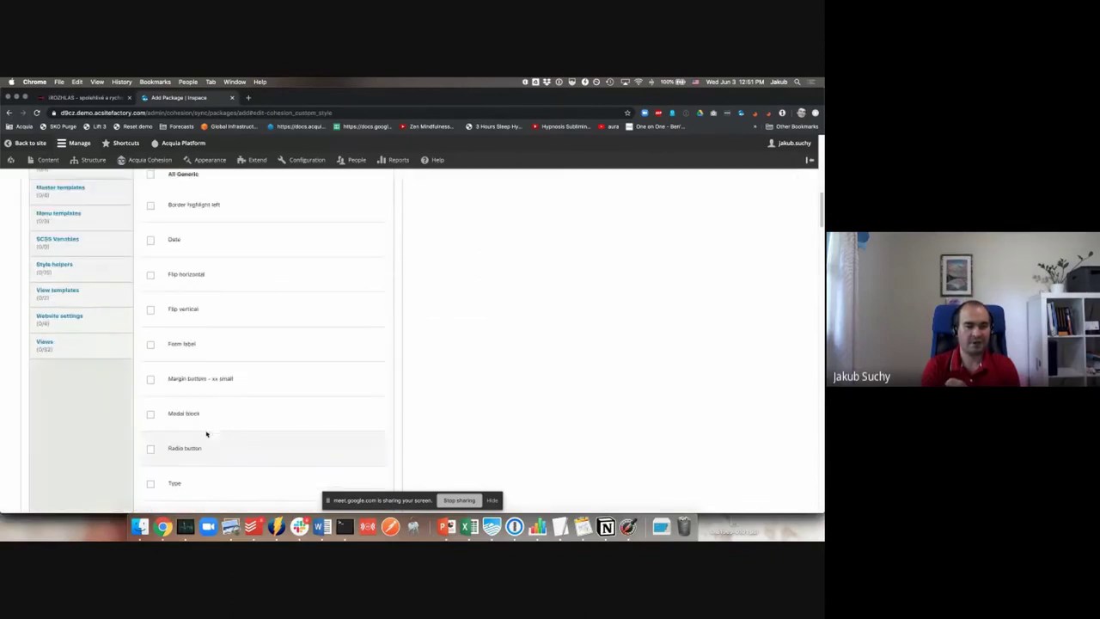
scroll(192, 431, down, 5)
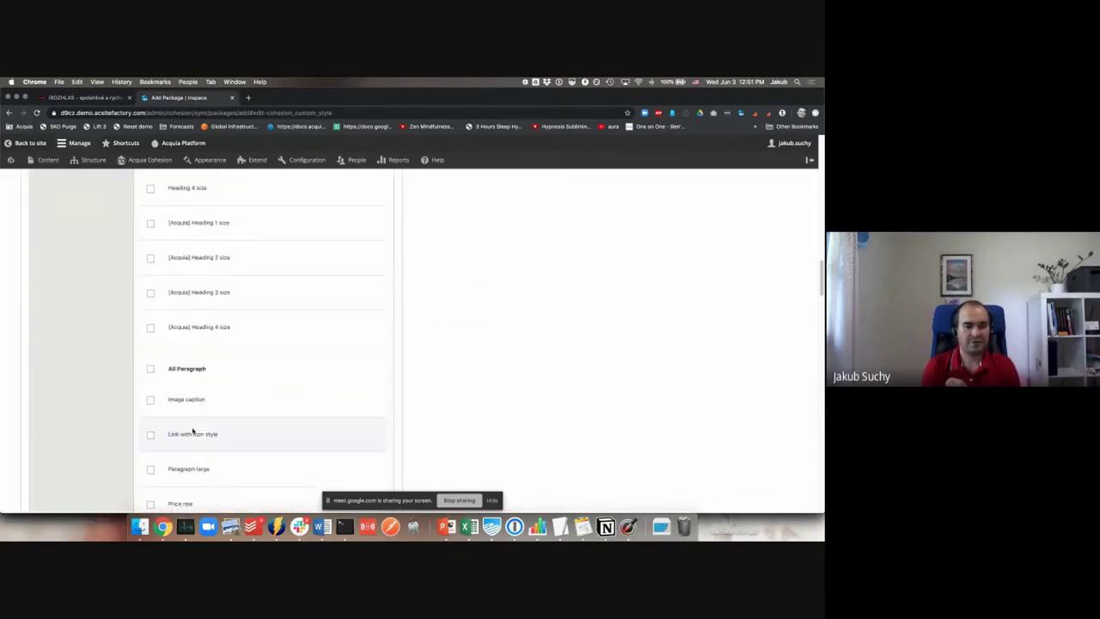
scroll(151, 361, down, 10)
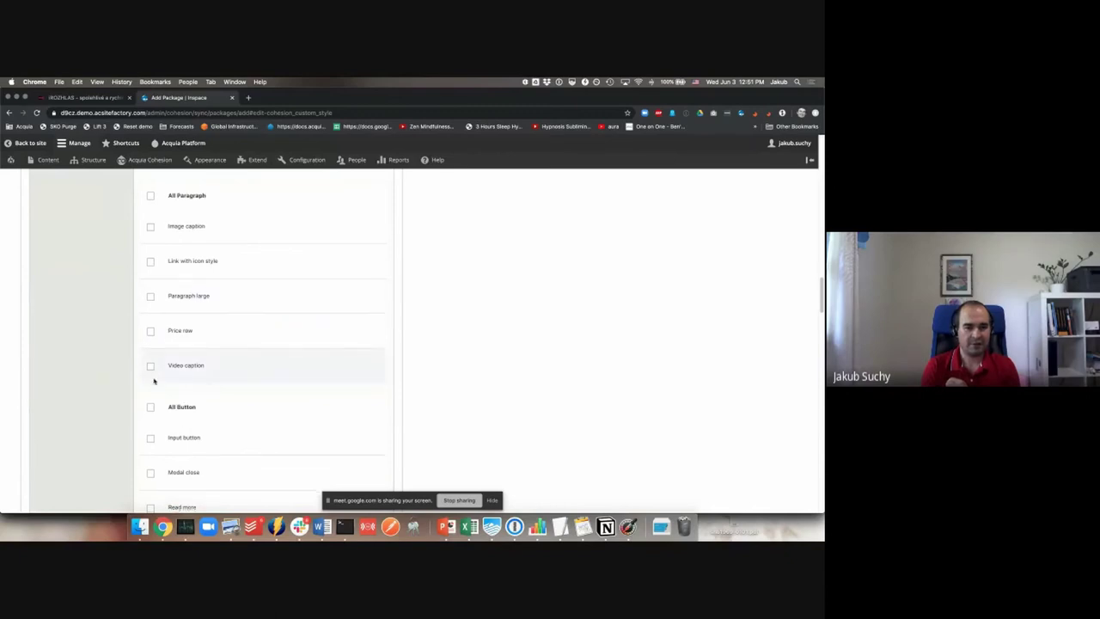
scroll(153, 318, down, 3)
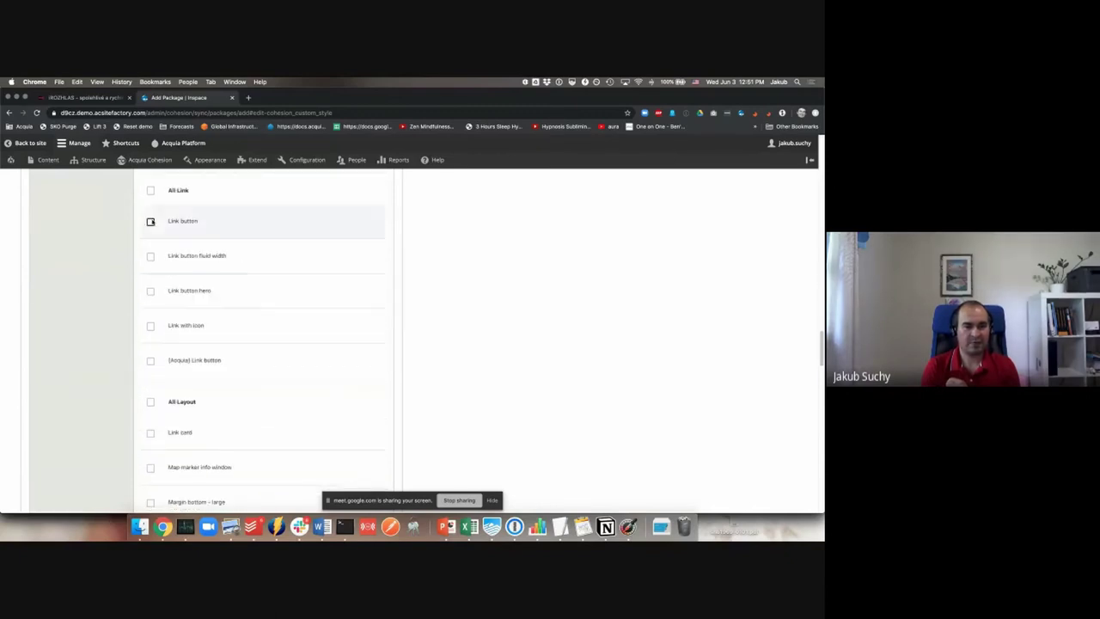
click(152, 219)
scroll(243, 289, up, 20)
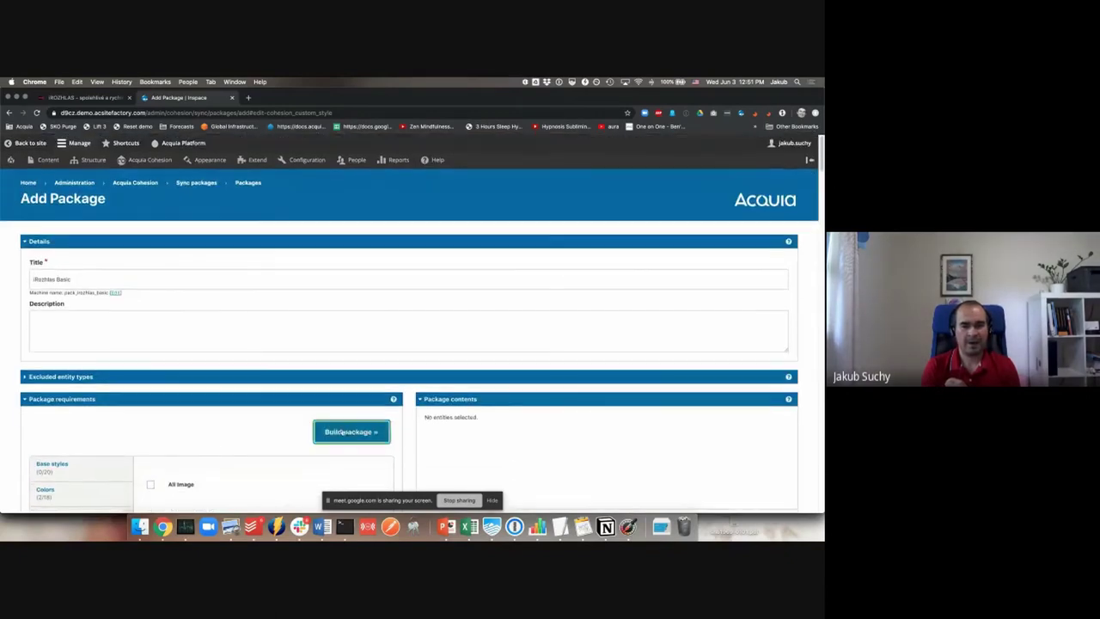
click(352, 431)
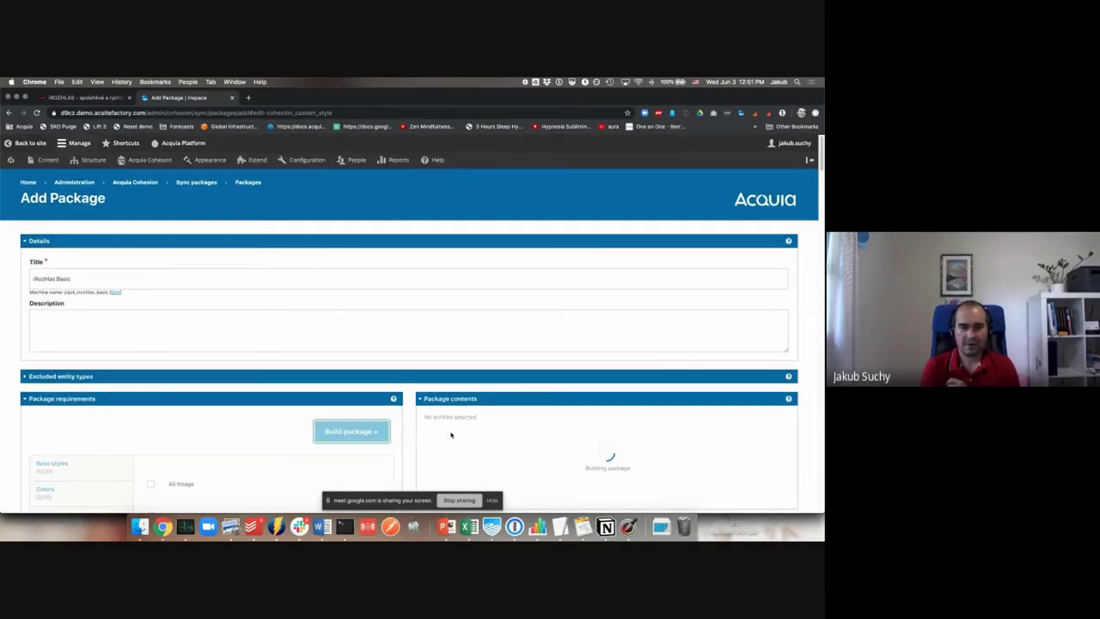
Step: Check the built contents of the iRozhlas Basic package and save the package
scroll(450, 434, down, 3)
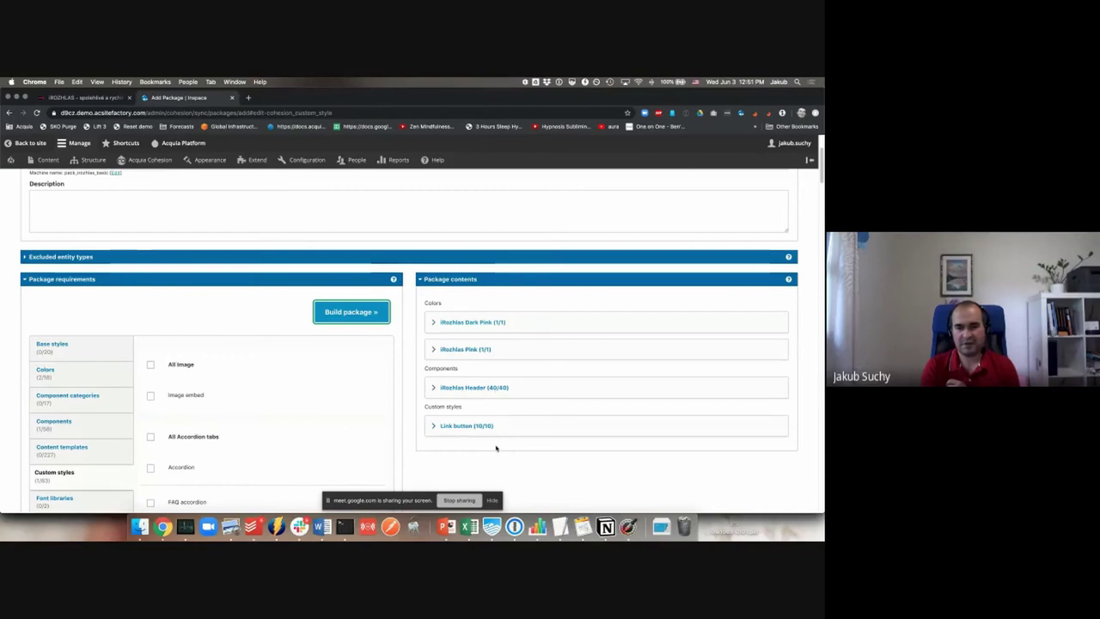
drag(821, 159, 821, 494)
click(77, 457)
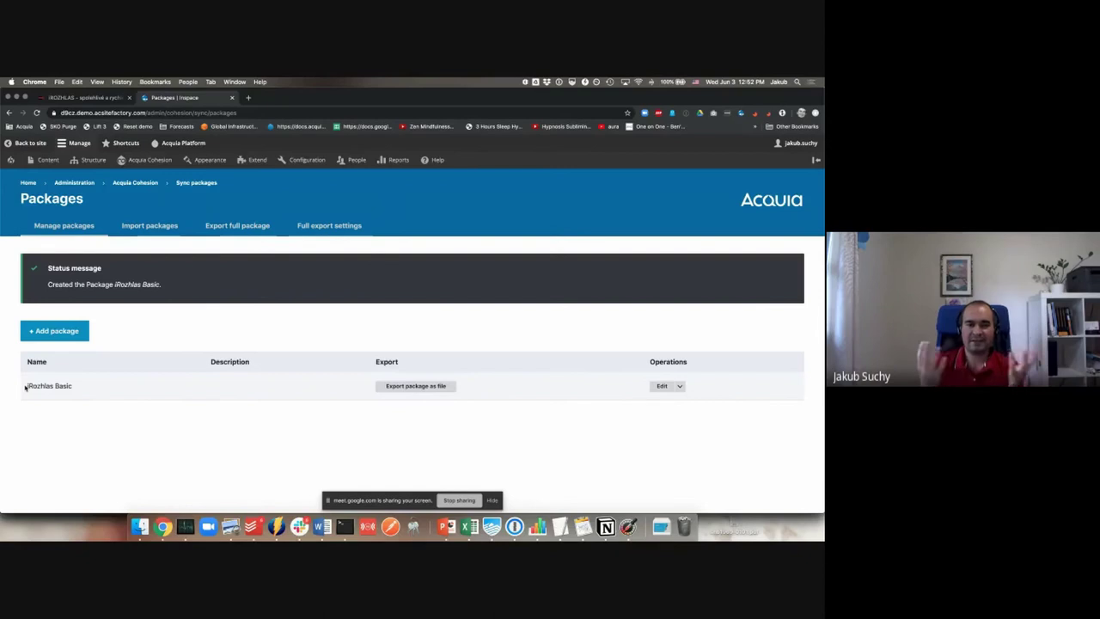
Step: Export the iRozhlas Basic package as a file and show the options for the downloaded file
click(386, 387)
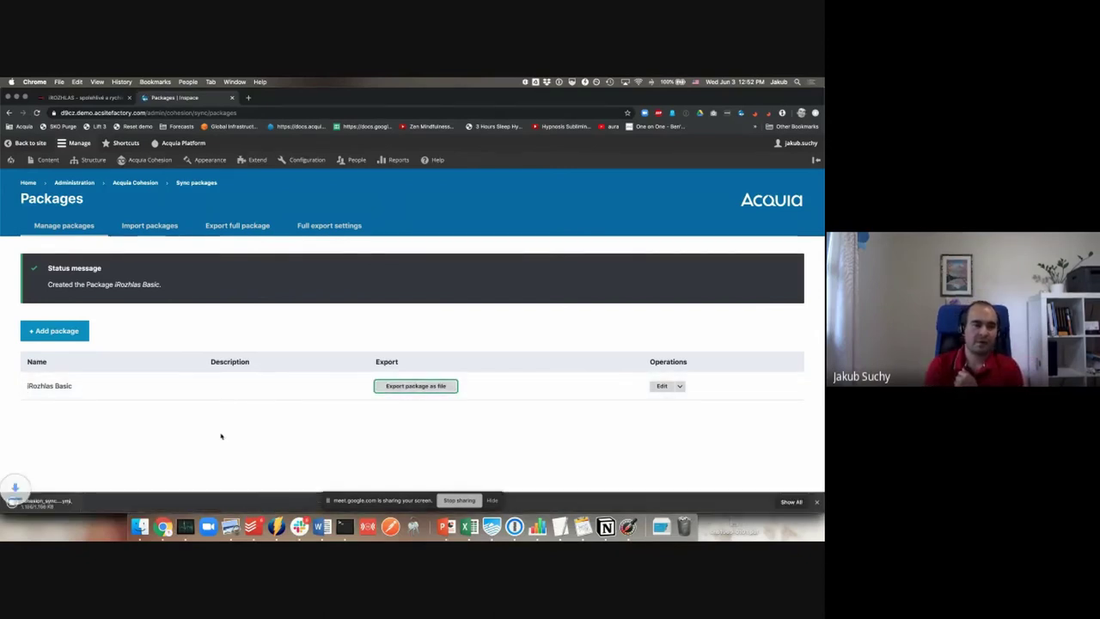
click(90, 504)
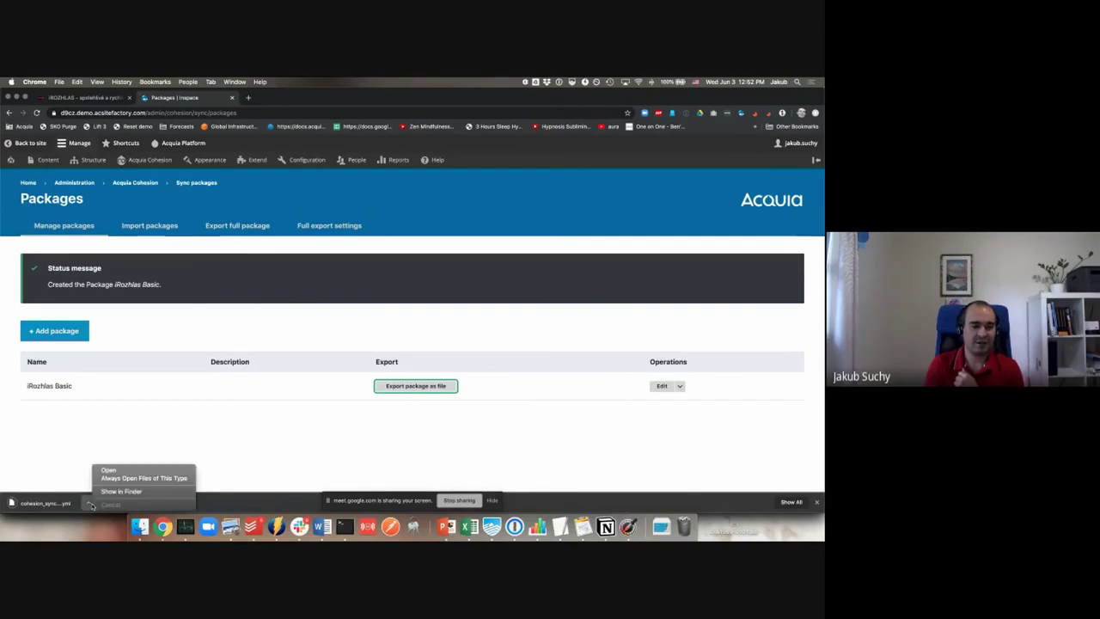
click(120, 442)
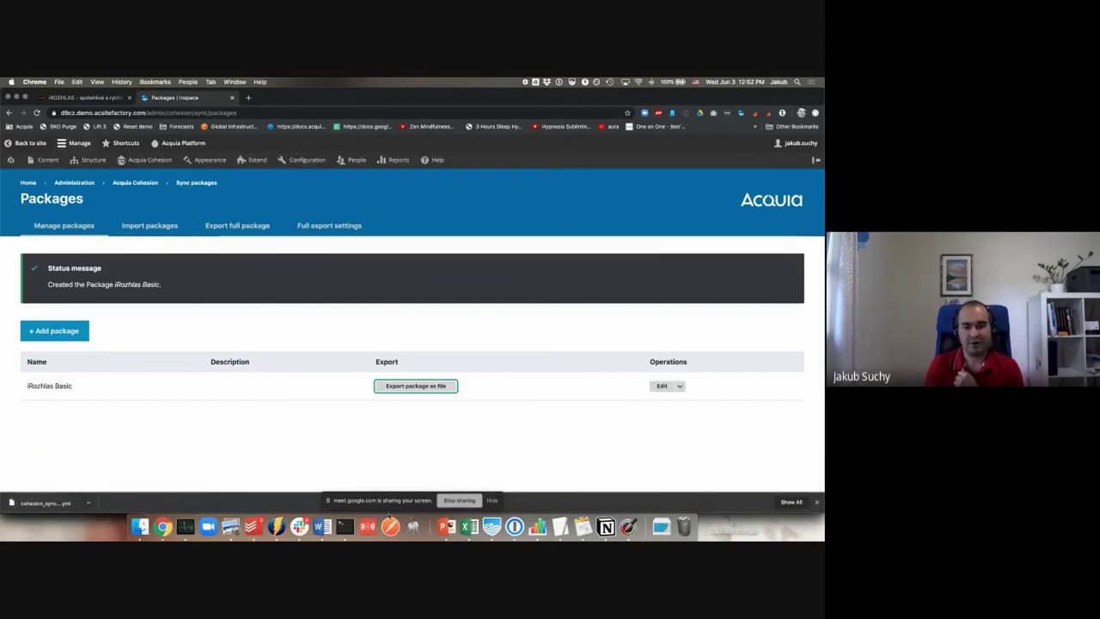
Step: Switch to a new Terminal window and change to the Downloads directory
right_click(345, 526)
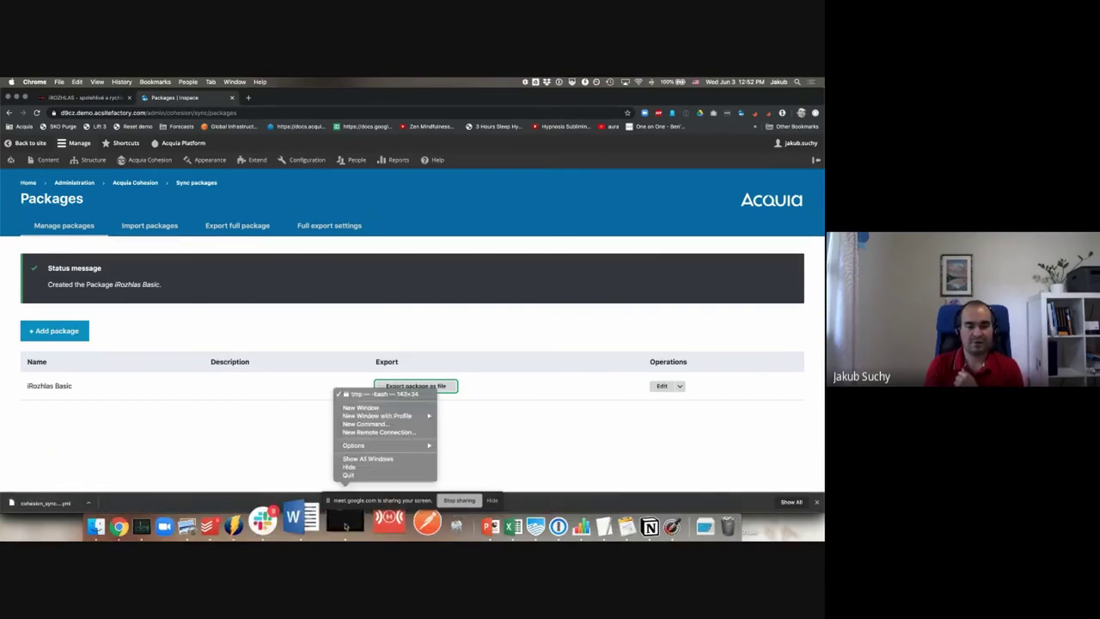
click(376, 408)
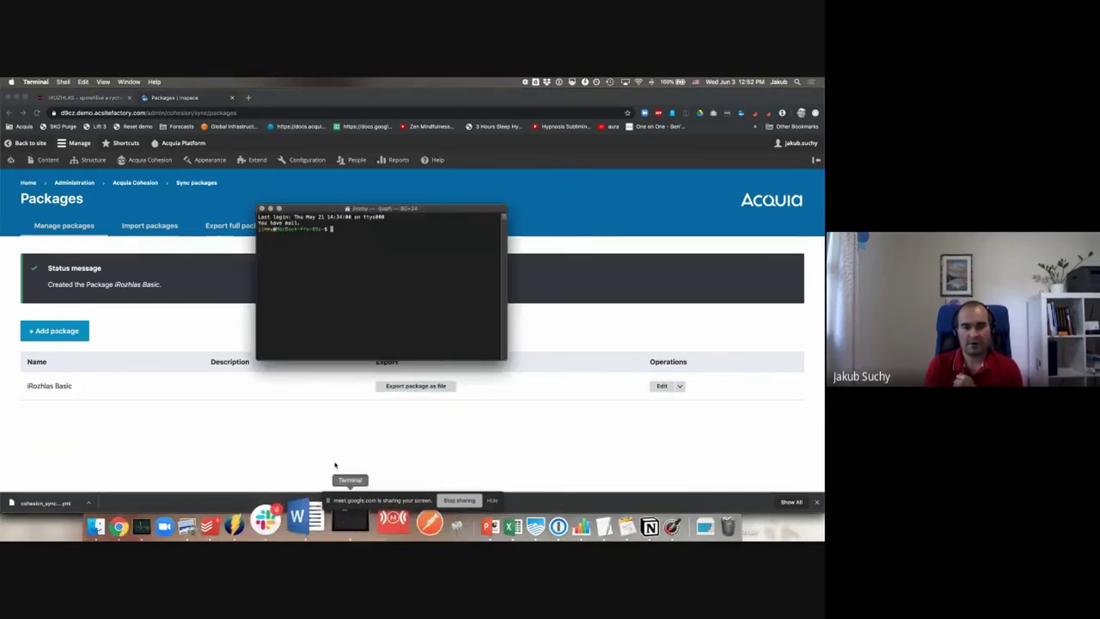
text(cd Downloads/)
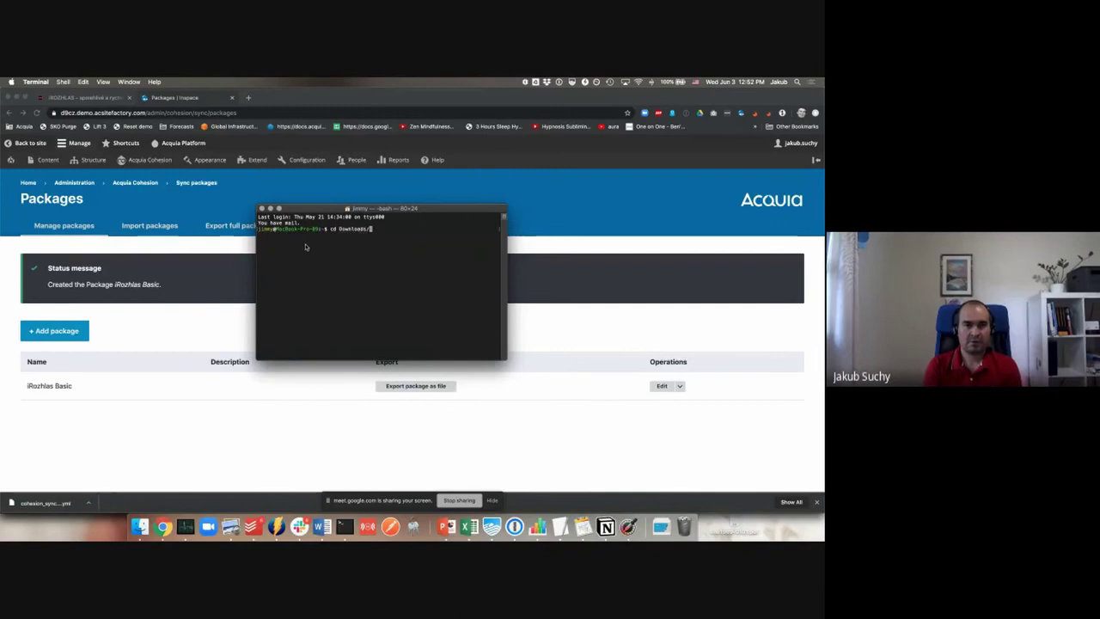
key(Return)
Step: Open the exported iRozhlas Basic sync package YAML file from the Downloads directory in vim
text(vim cohesion_s)
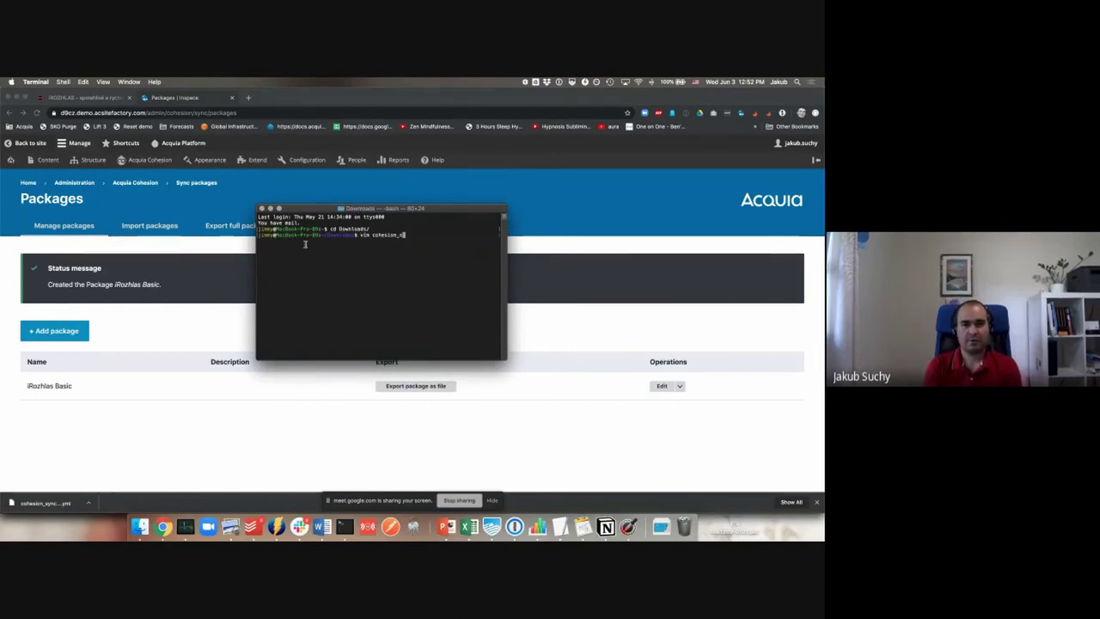
key(Tab)
key(Tab)
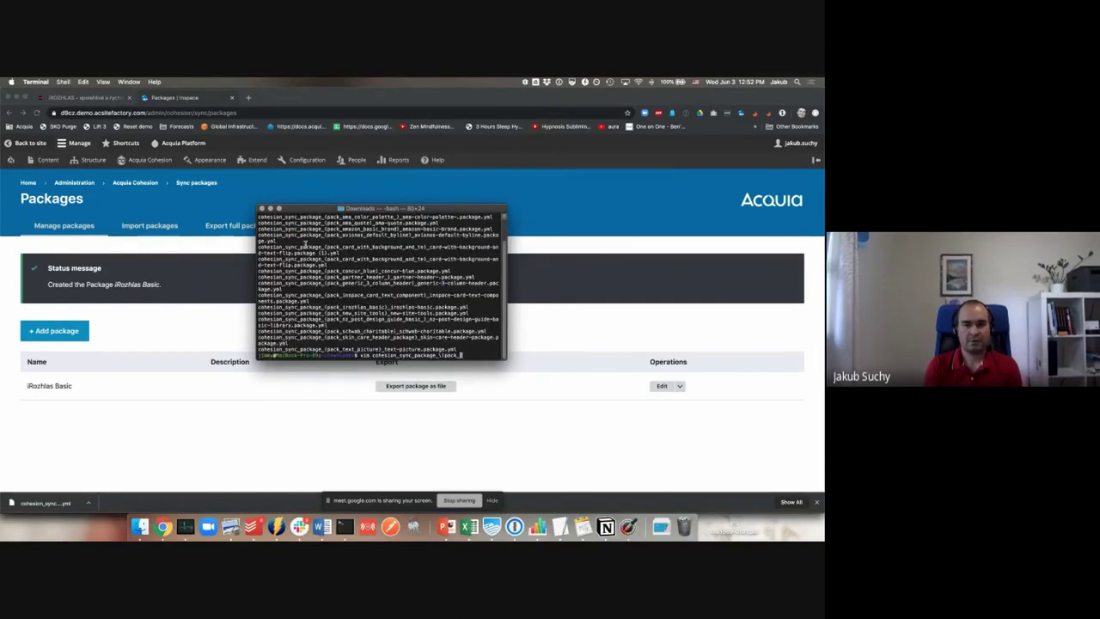
text(i)
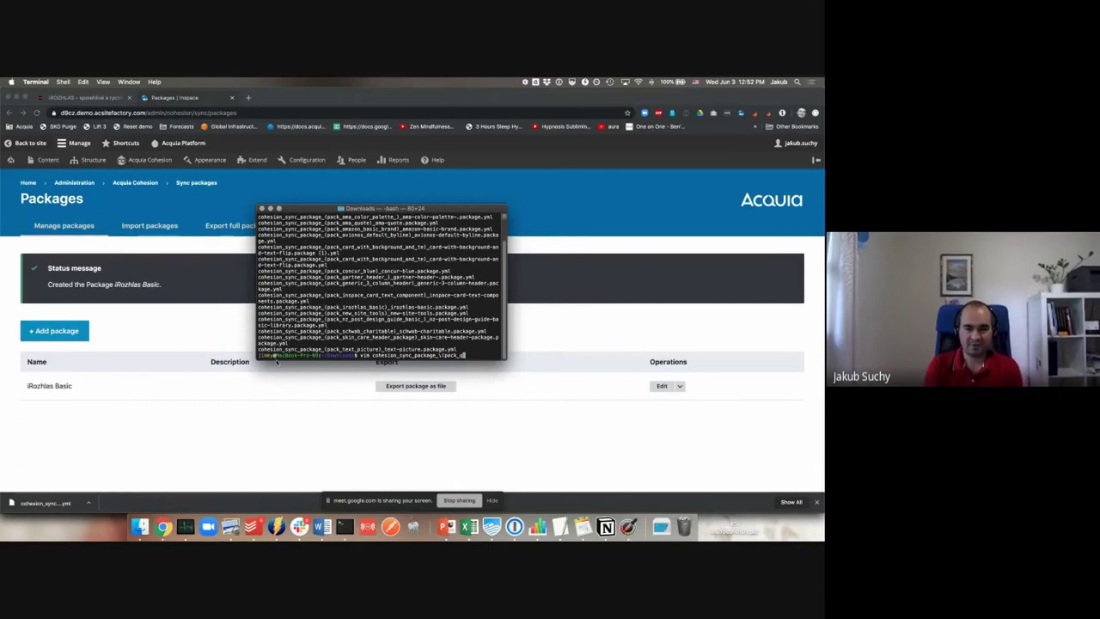
key(BackSpace)
text(ir)
key(Tab)
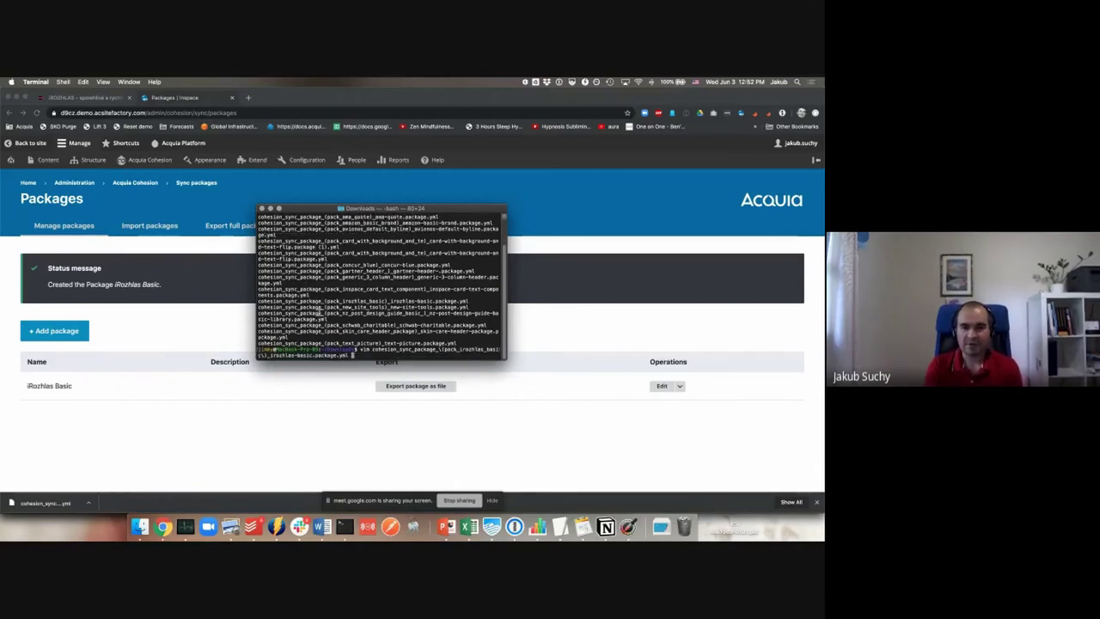
key(Return)
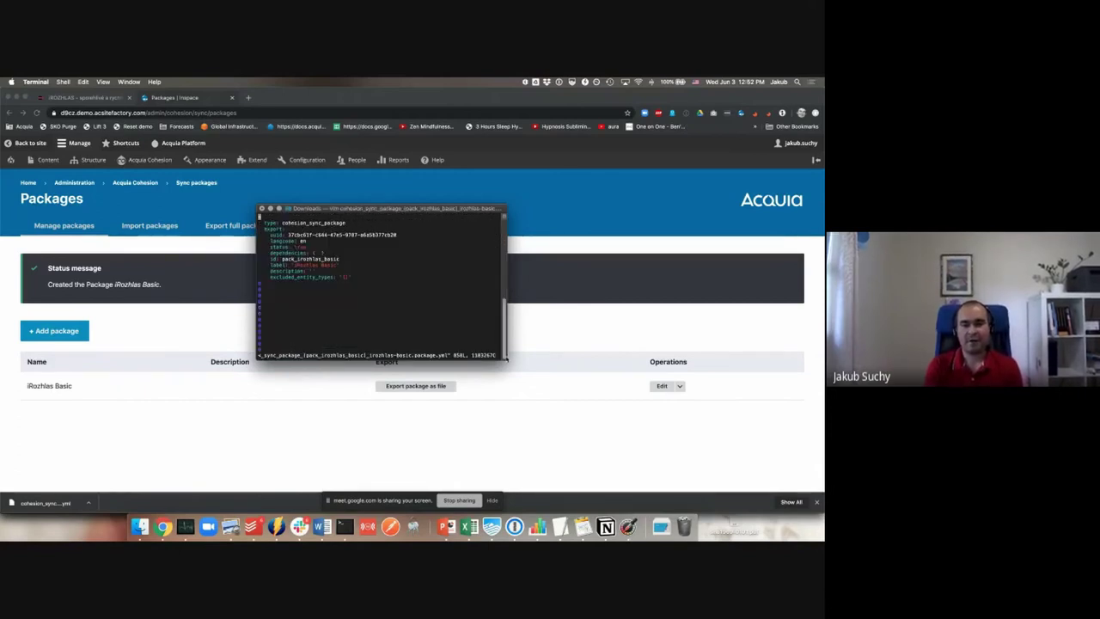
Step: Move the terminal window aside and examine the package definition in the exported YAML file
drag(499, 361, 379, 284)
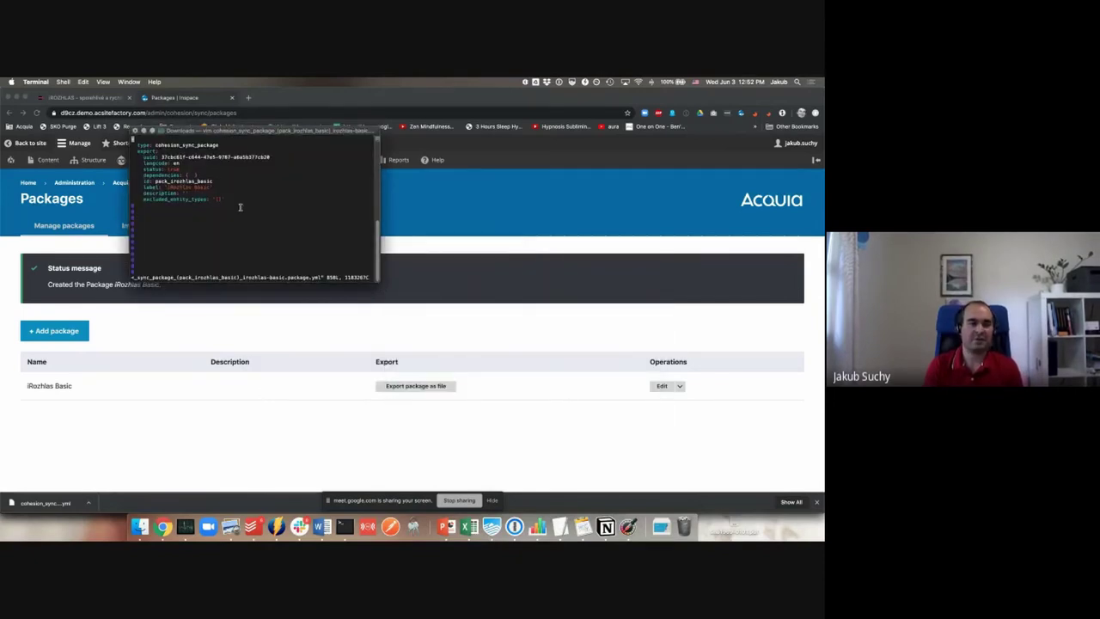
key(Down)
key(Down)
key(Down)
key(Down)
key(Down)
key(Down)
key(Down)
key(Down)
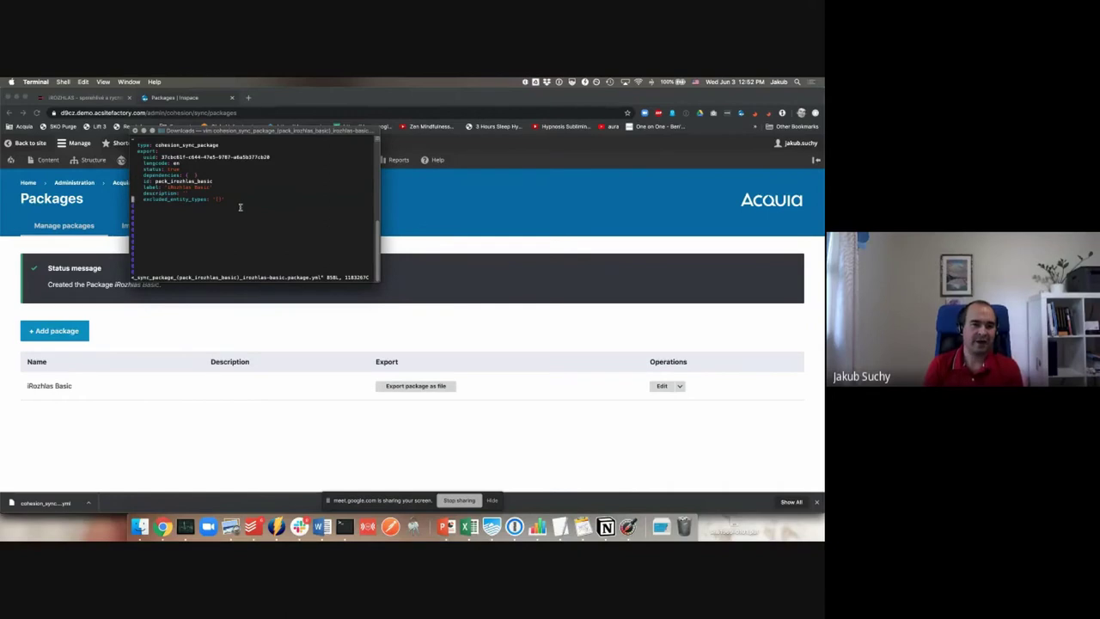
scroll(240, 206, down, 5)
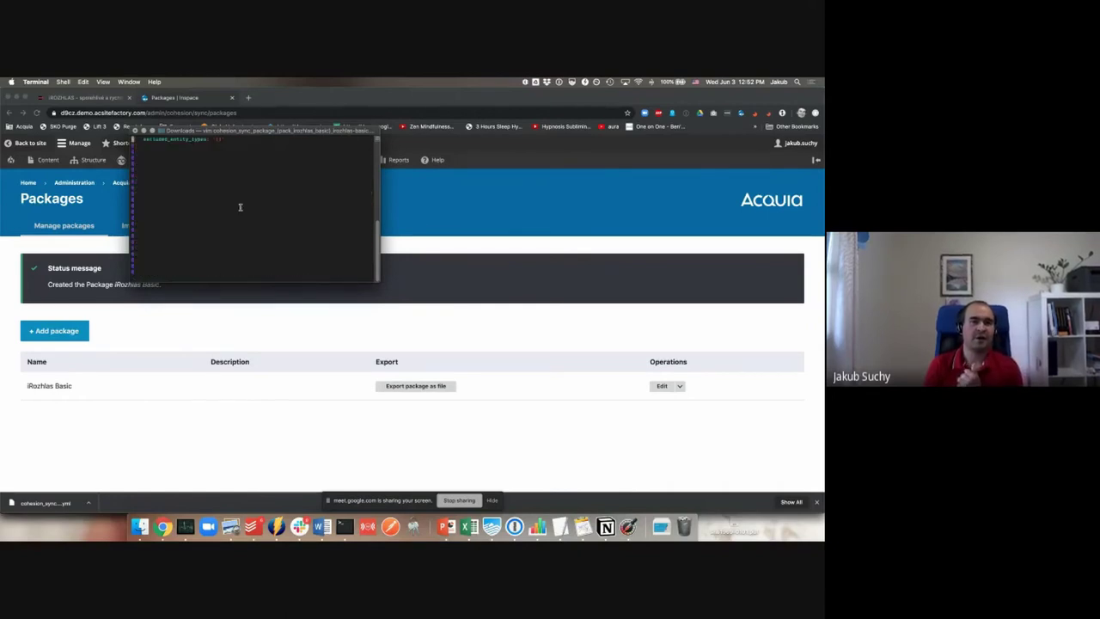
scroll(240, 206, up, 2)
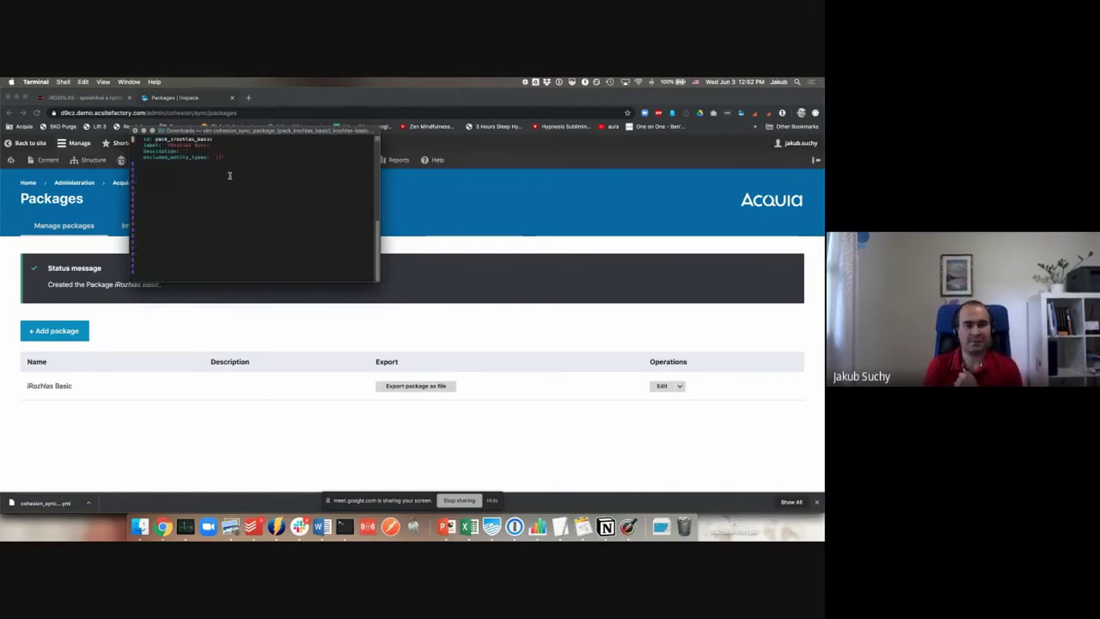
Step: Return to Chrome and show the page for importing sync packages
click(154, 354)
click(149, 225)
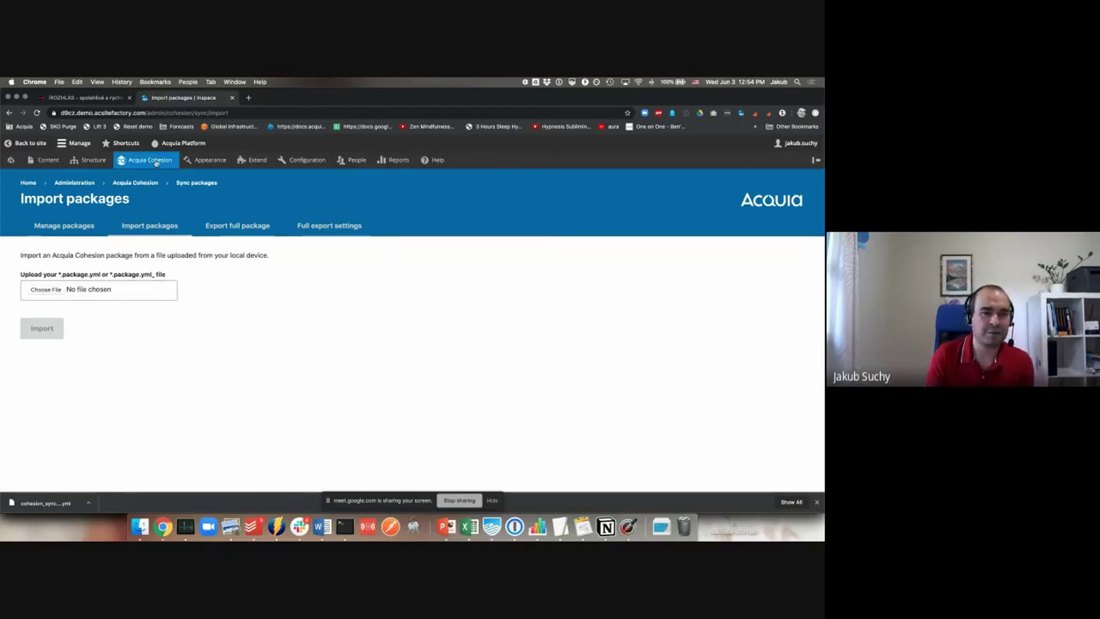
mouse_move(155, 162)
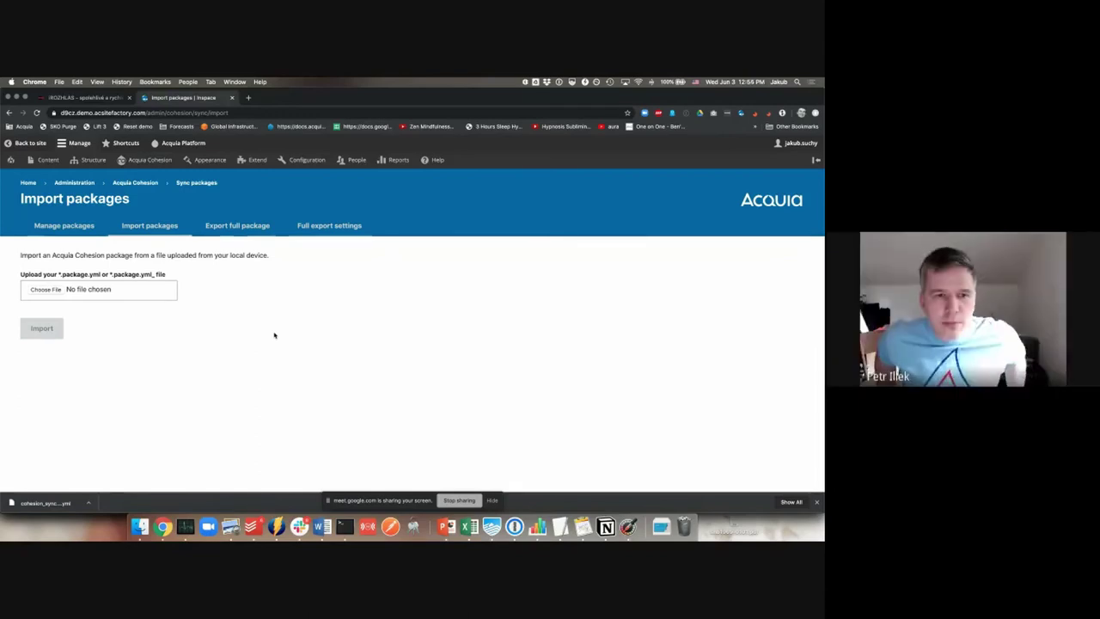
Step: Show the fields of the Landing page content type and highlight the Layout canvas field
mouse_move(93, 160)
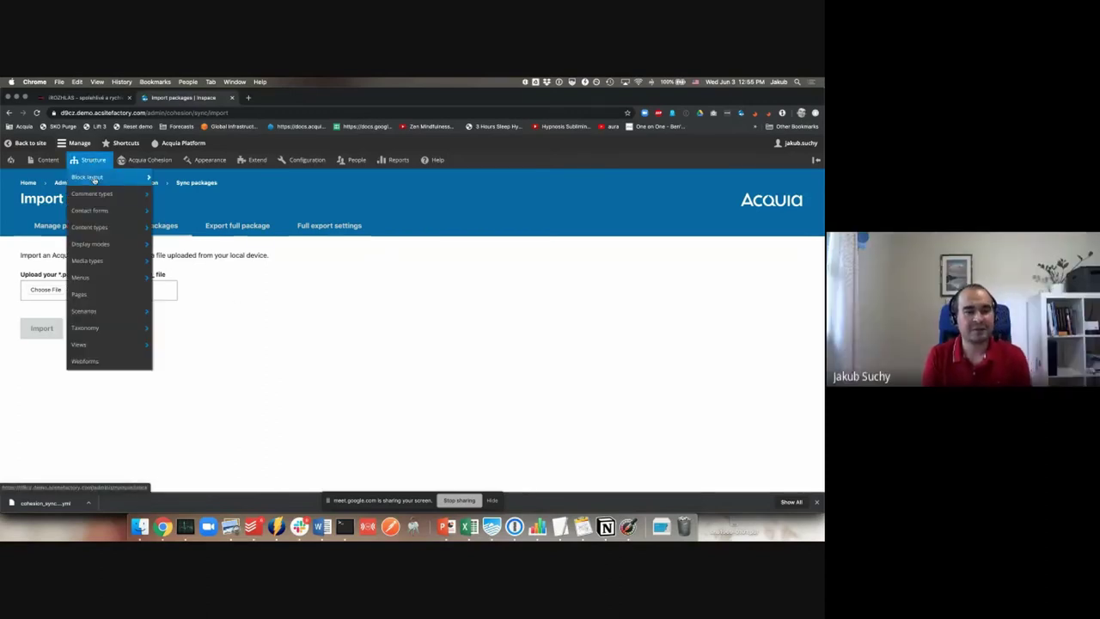
mouse_move(95, 227)
mouse_move(193, 286)
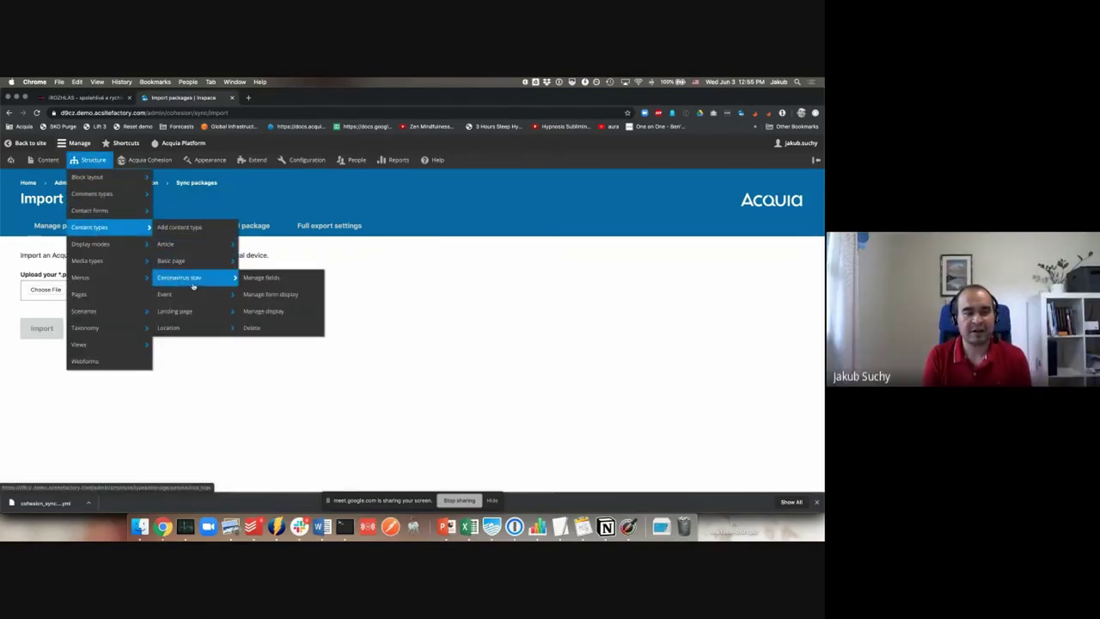
mouse_move(185, 310)
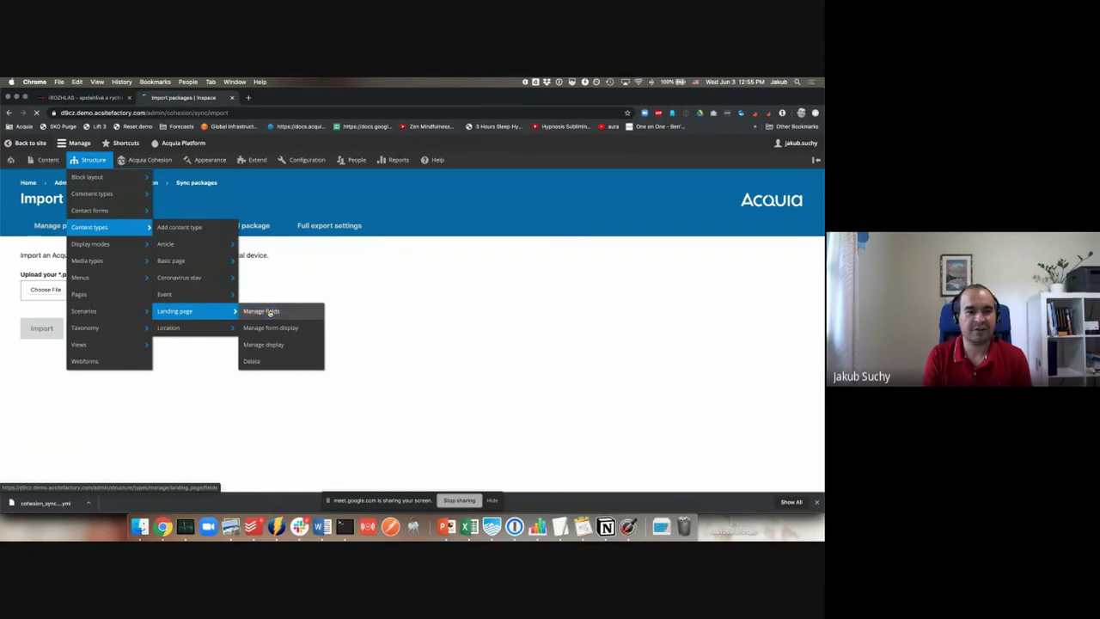
click(258, 310)
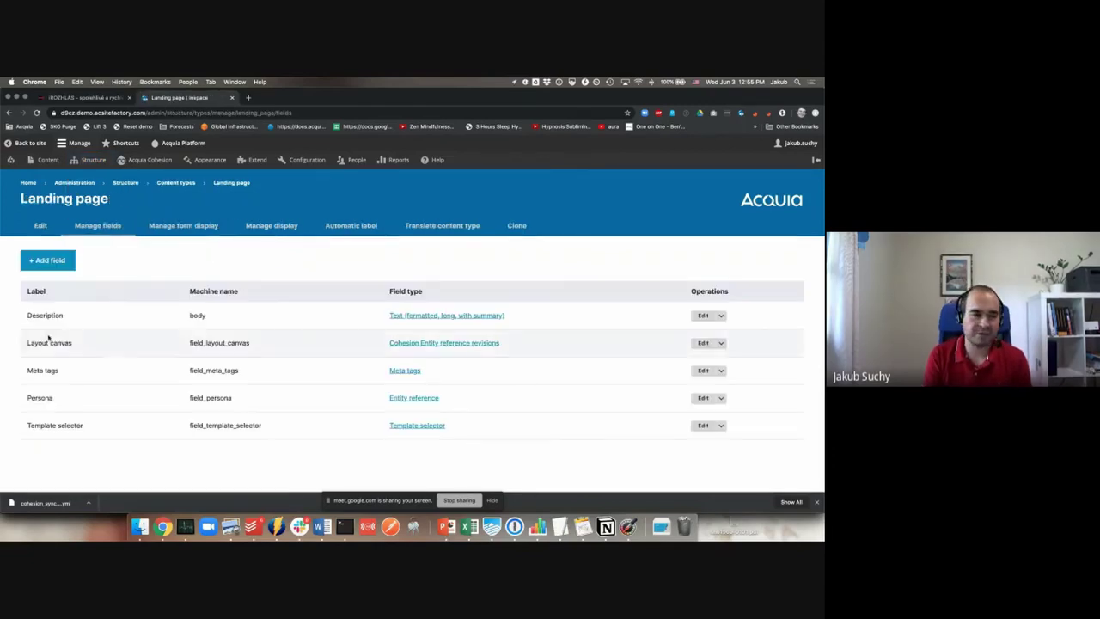
drag(40, 351, 296, 354)
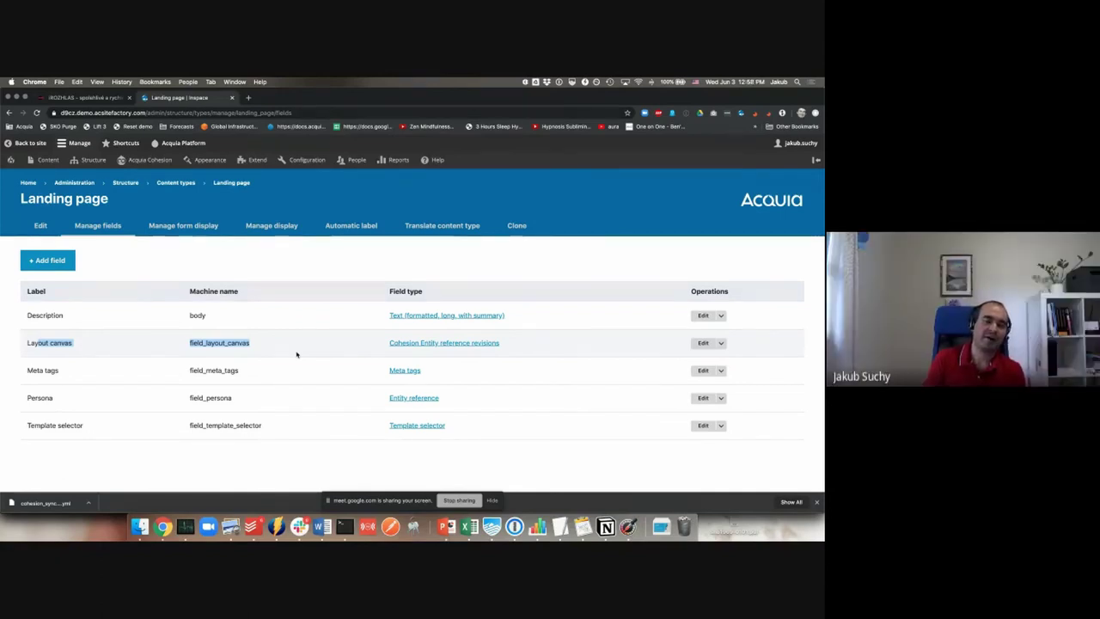
click(128, 279)
mouse_move(47, 160)
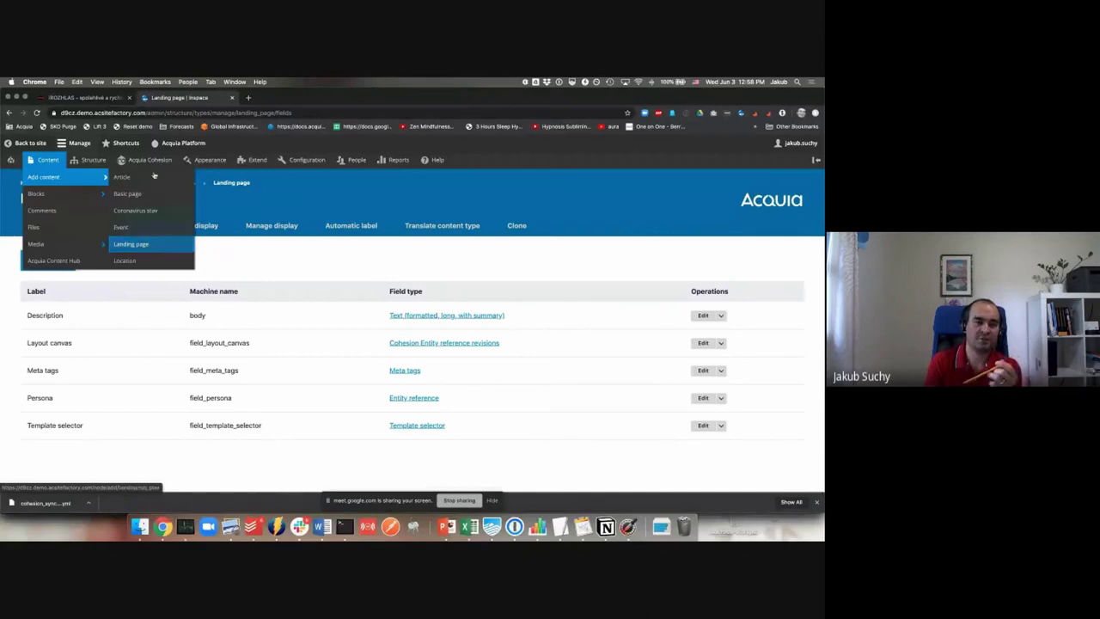
mouse_move(158, 160)
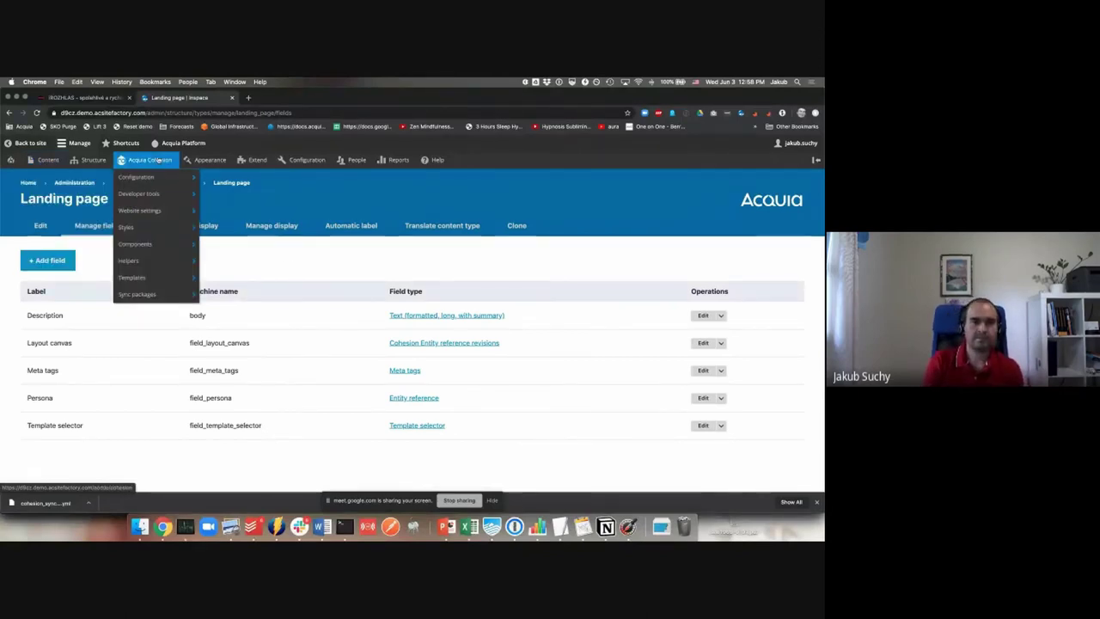
click(27, 183)
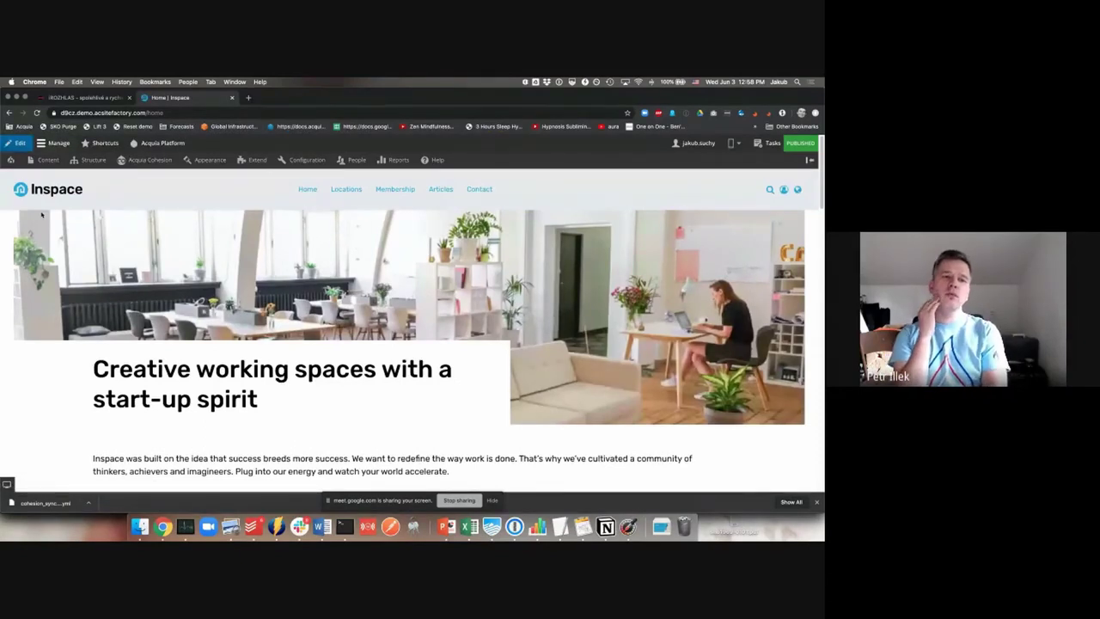
key(super+bracketleft)
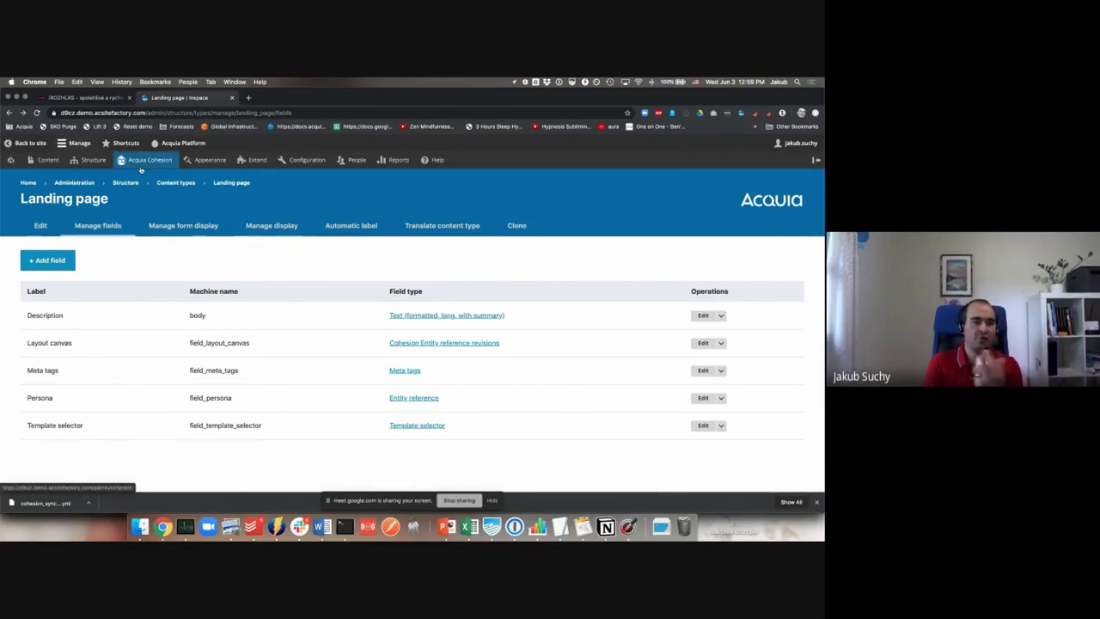
Step: Show the Link group in the custom styles and create a duplicate of the Link button style
mouse_move(163, 230)
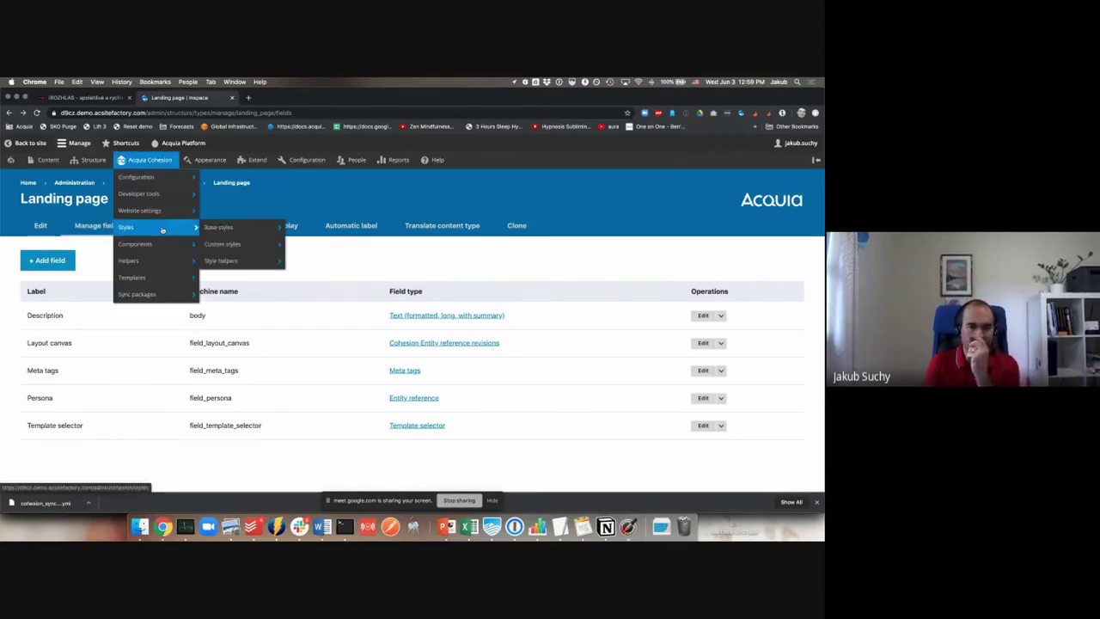
click(222, 245)
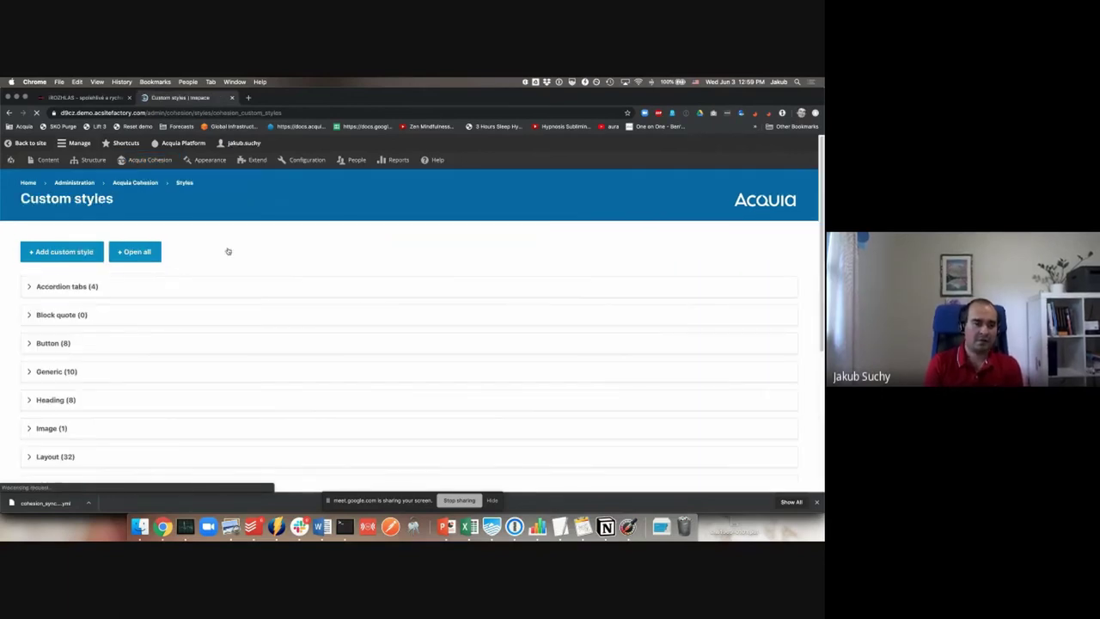
scroll(98, 327, down, 3)
click(29, 388)
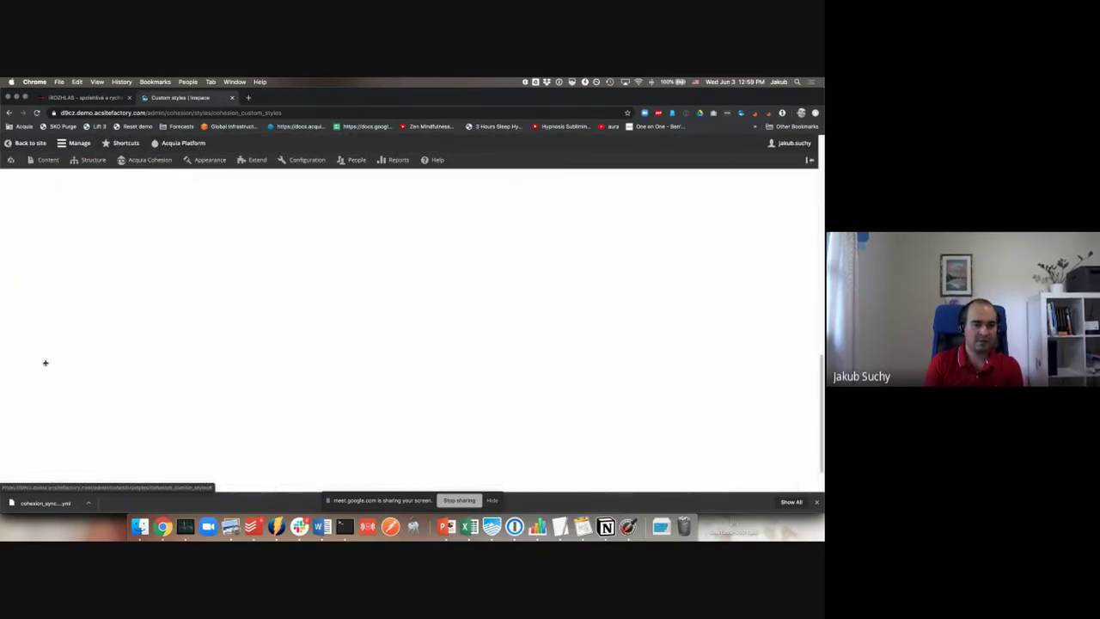
scroll(44, 363, down, 5)
scroll(34, 327, up, 5)
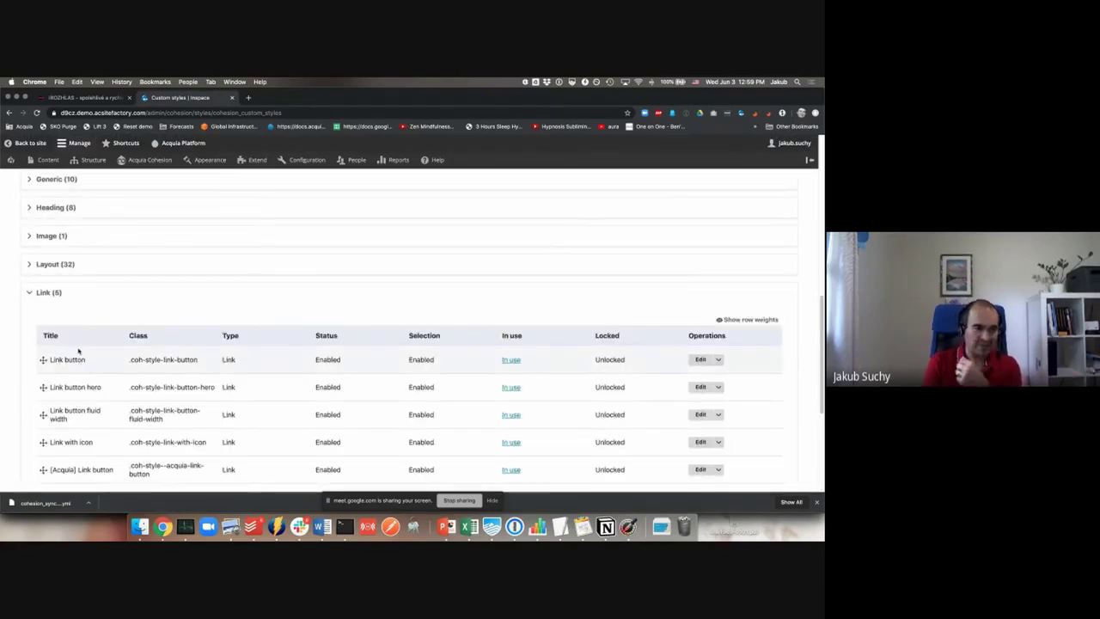
click(718, 359)
click(707, 381)
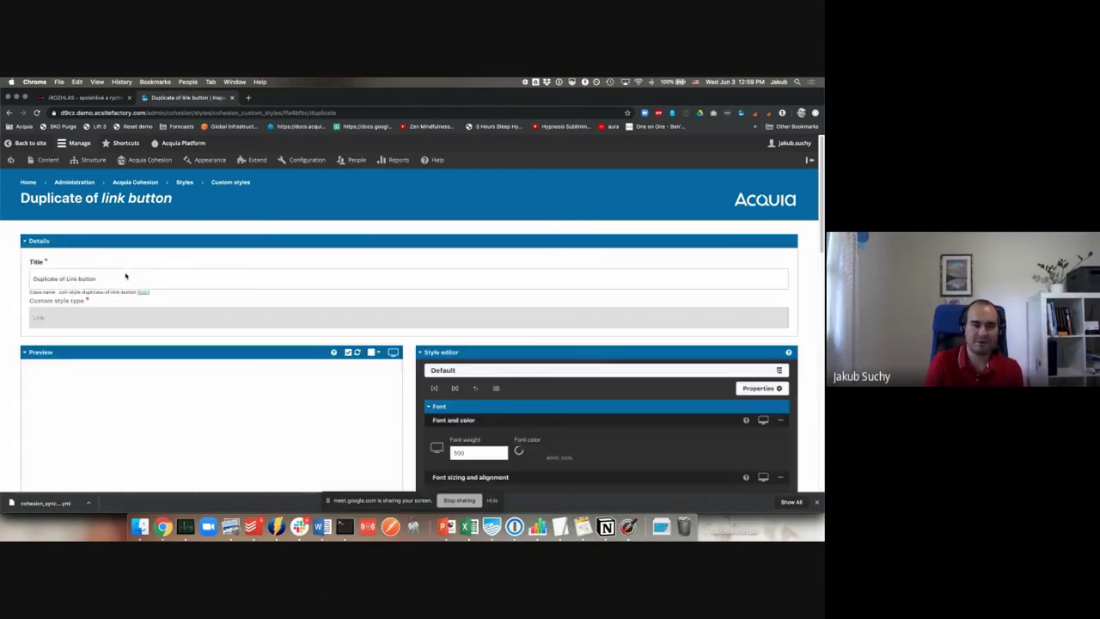
Step: Title the duplicated custom style "Highlighted Link button"
drag(62, 281, 26, 279)
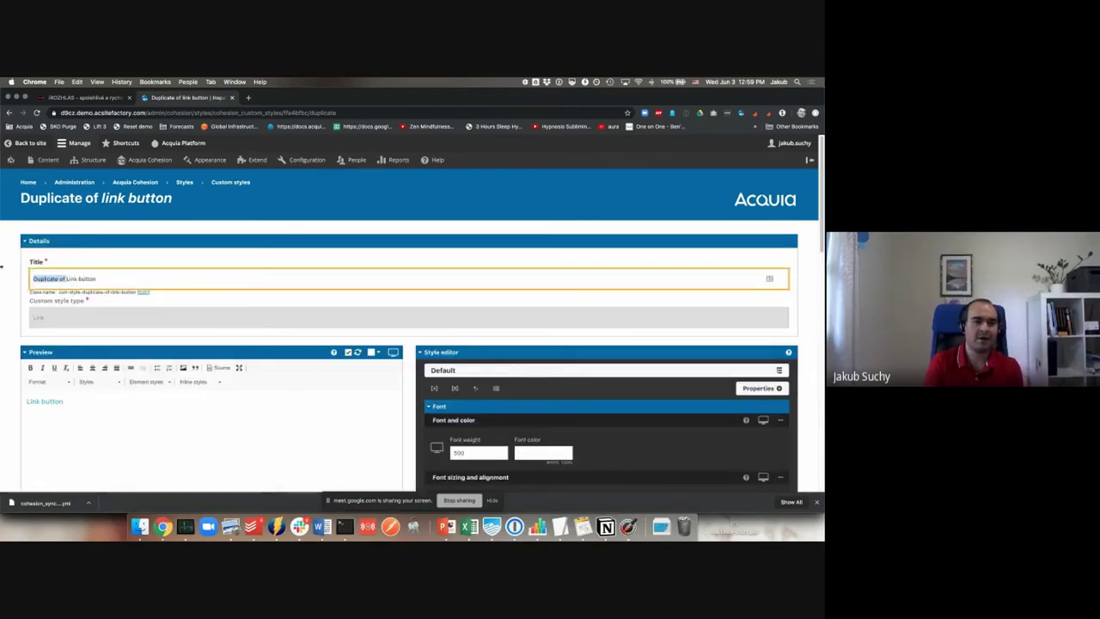
key(BackSpace)
text(High)
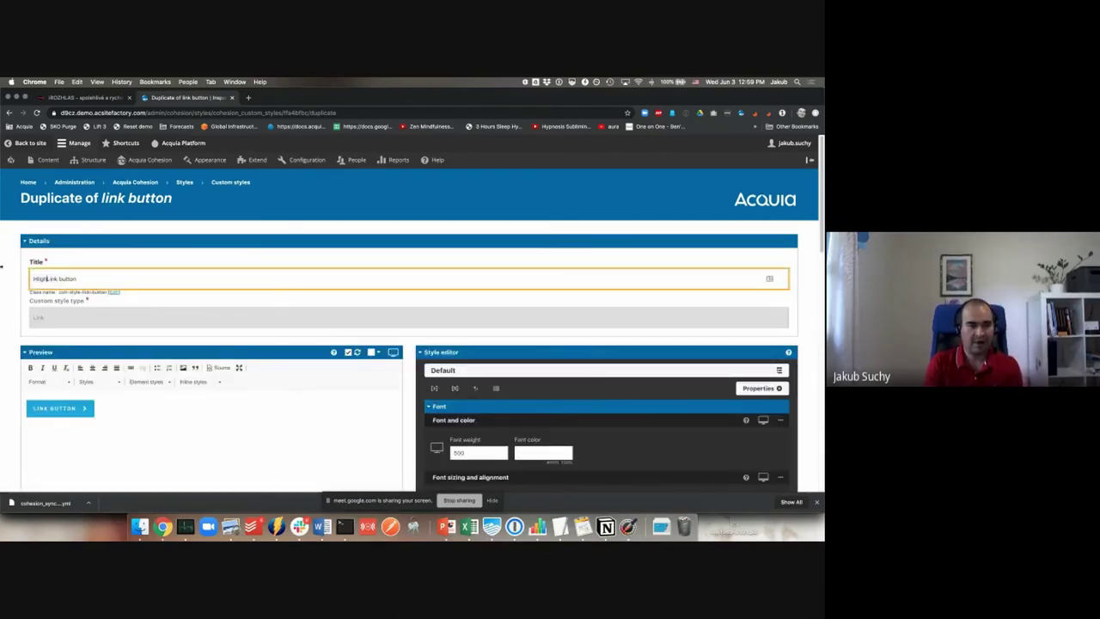
text(lighted)
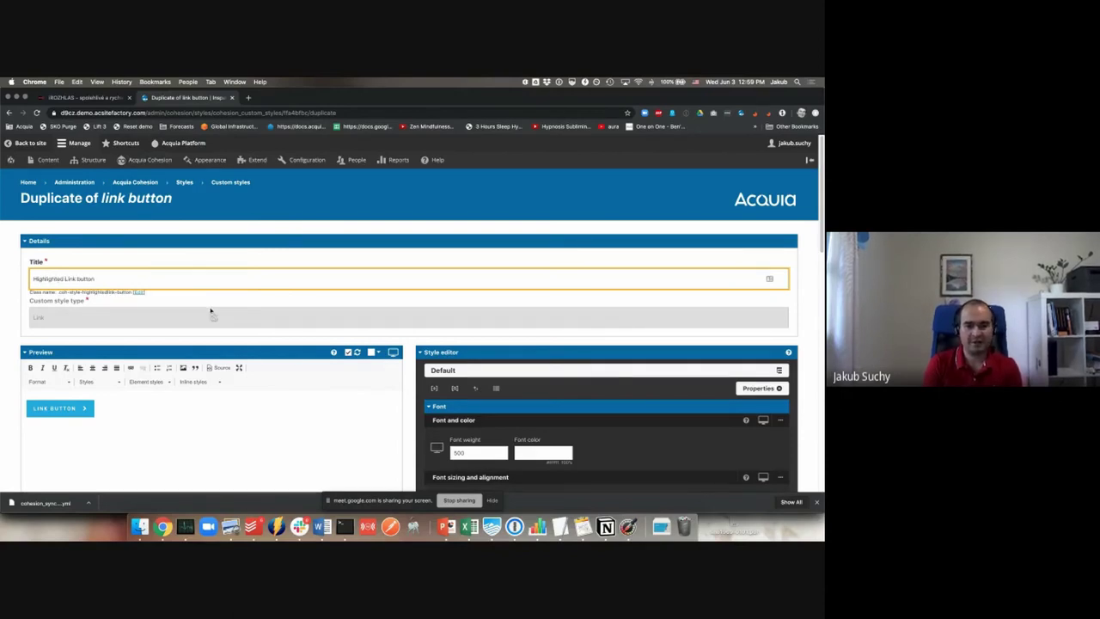
Step: Choose the bright pink palette colour as the style's background colour and save the custom style
scroll(481, 412, down, 5)
click(479, 422)
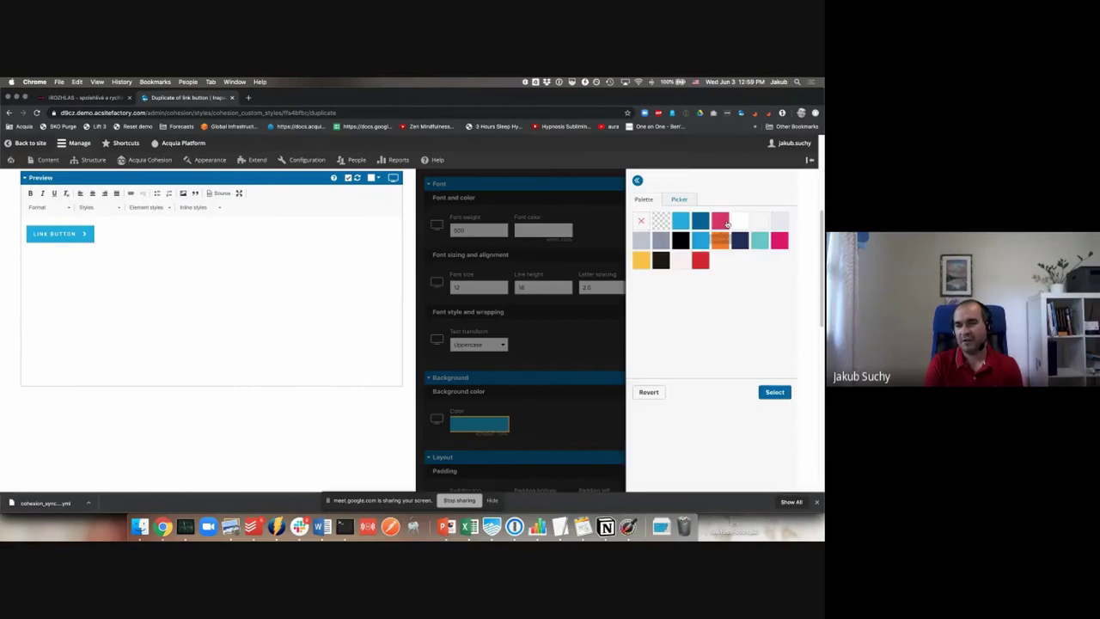
click(779, 240)
click(774, 392)
scroll(515, 413, down, 5)
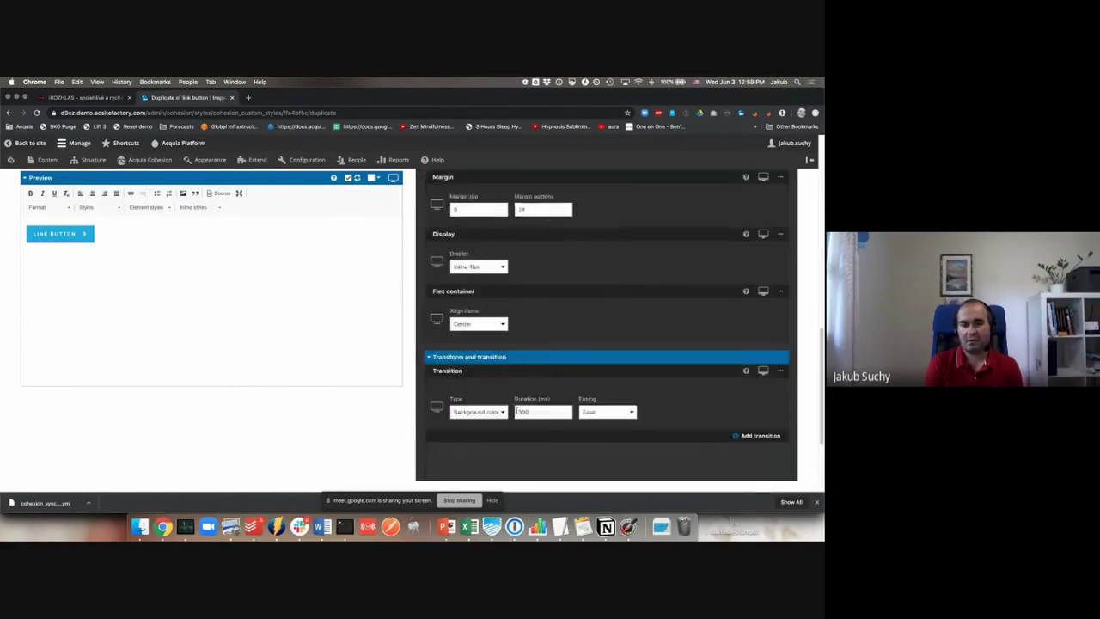
scroll(74, 439, down, 3)
click(67, 439)
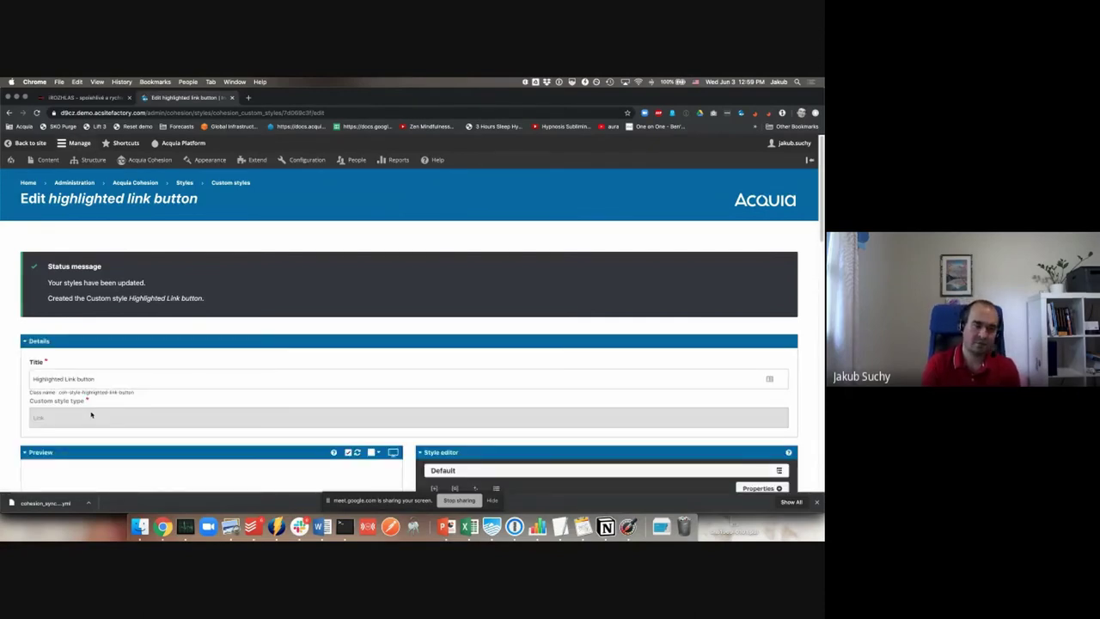
Step: Go to the site's content overview and show the list of content items
scroll(91, 413, down, 3)
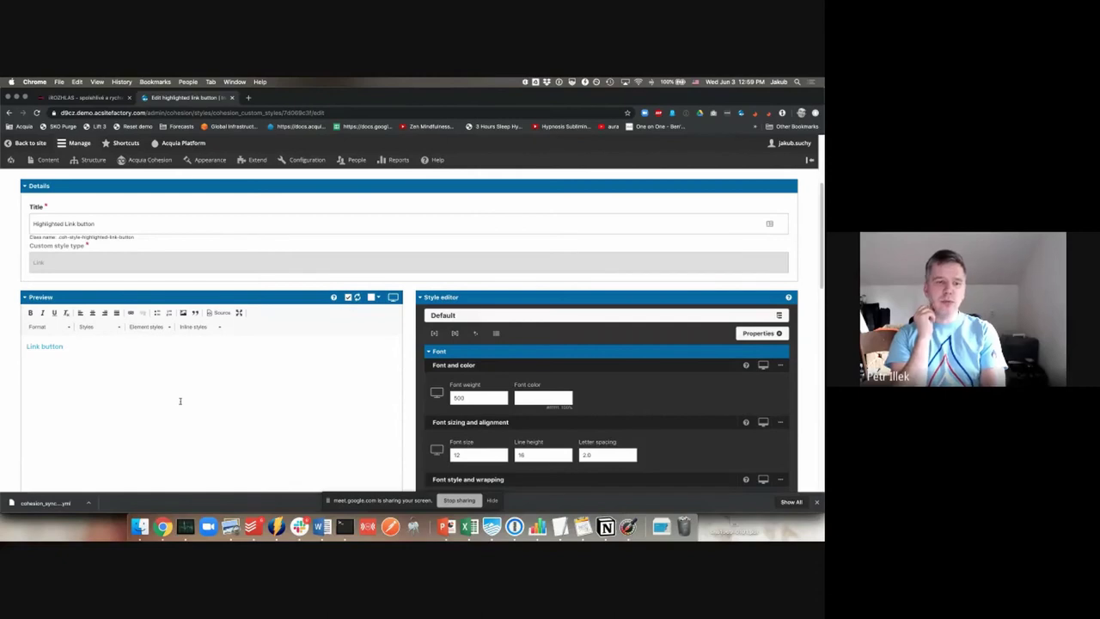
scroll(179, 401, up, 3)
mouse_move(48, 159)
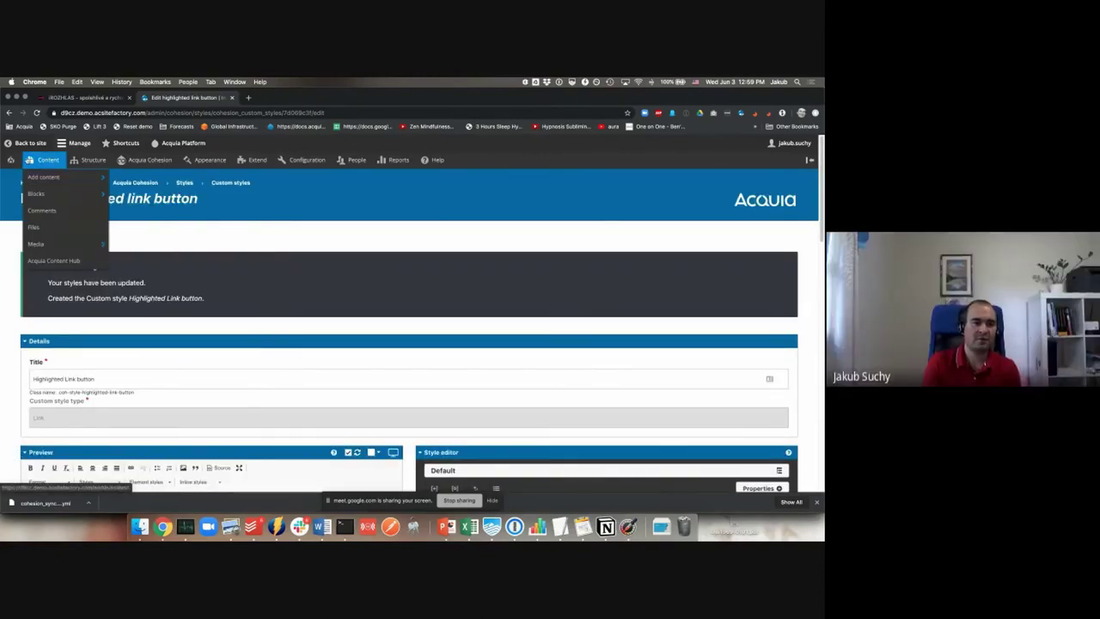
click(47, 160)
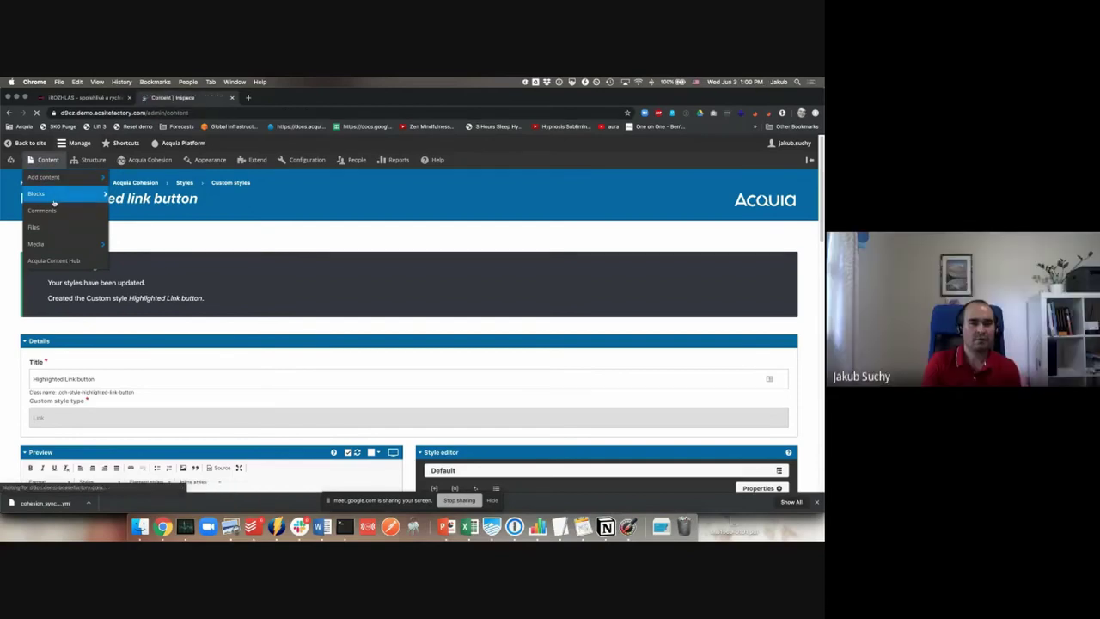
scroll(191, 396, down, 2)
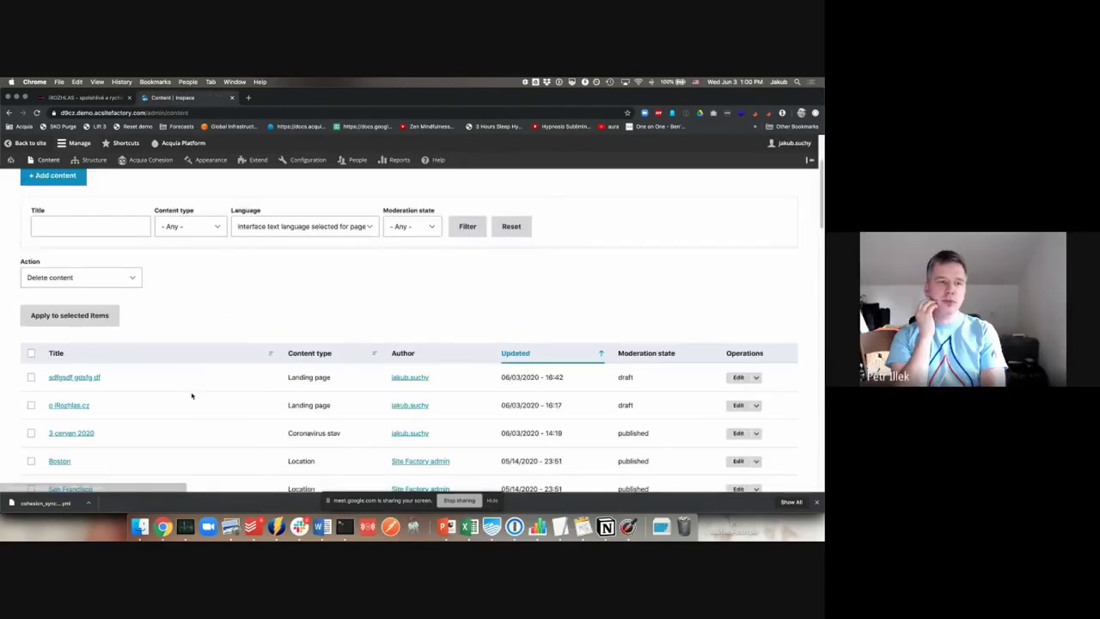
scroll(192, 395, down, 1)
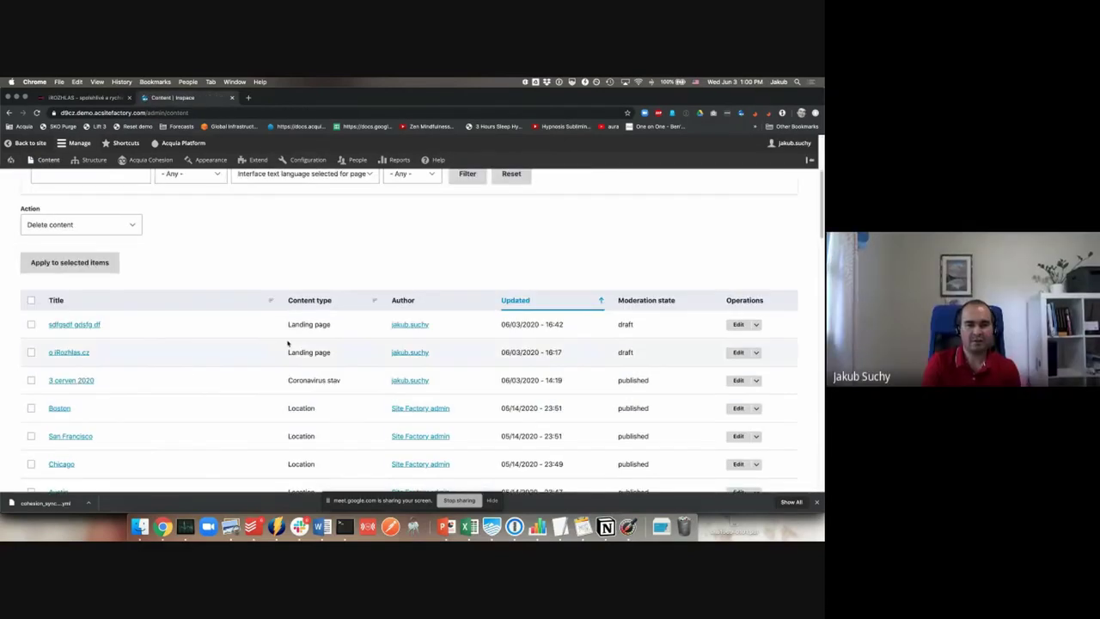
Step: Start cloning the "sdfgsdf gdsfg df" landing page, abort the clone and return to the content overview
click(755, 324)
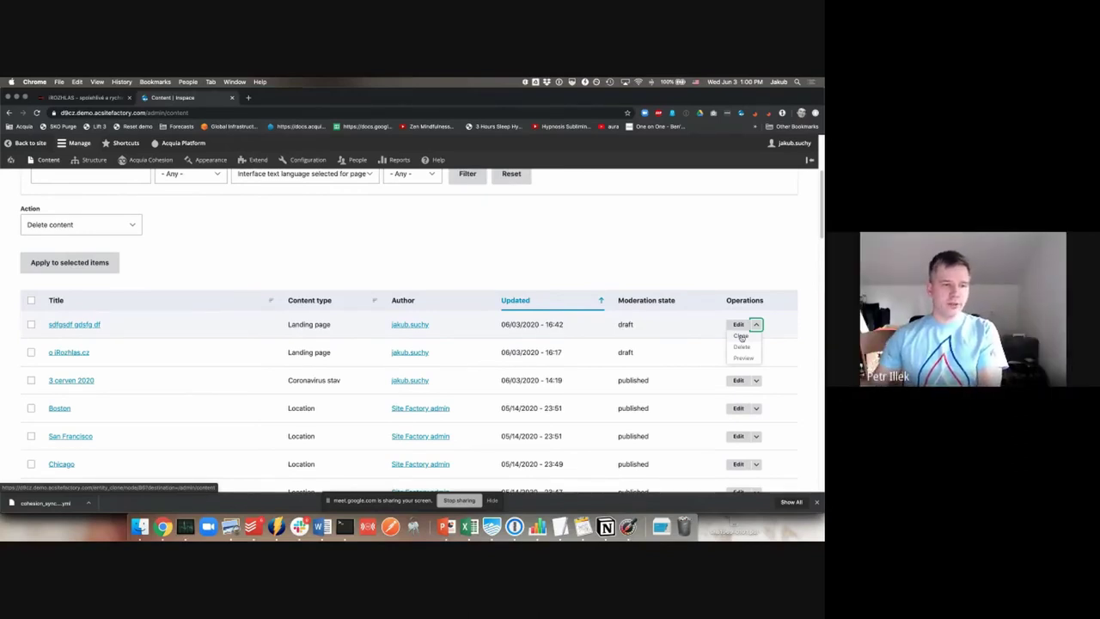
click(740, 335)
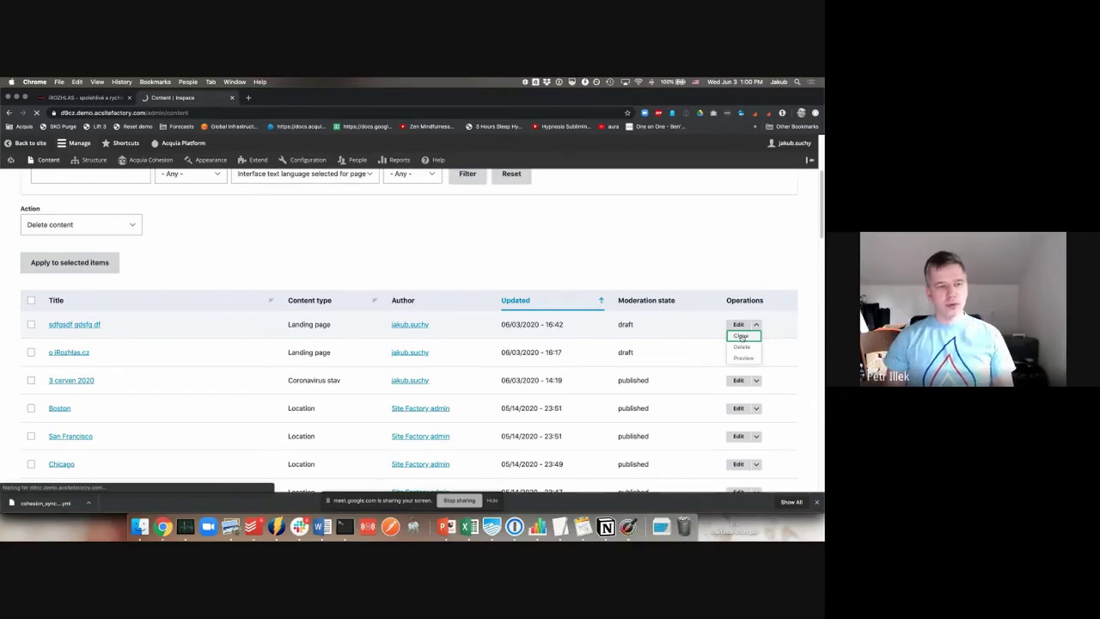
click(91, 293)
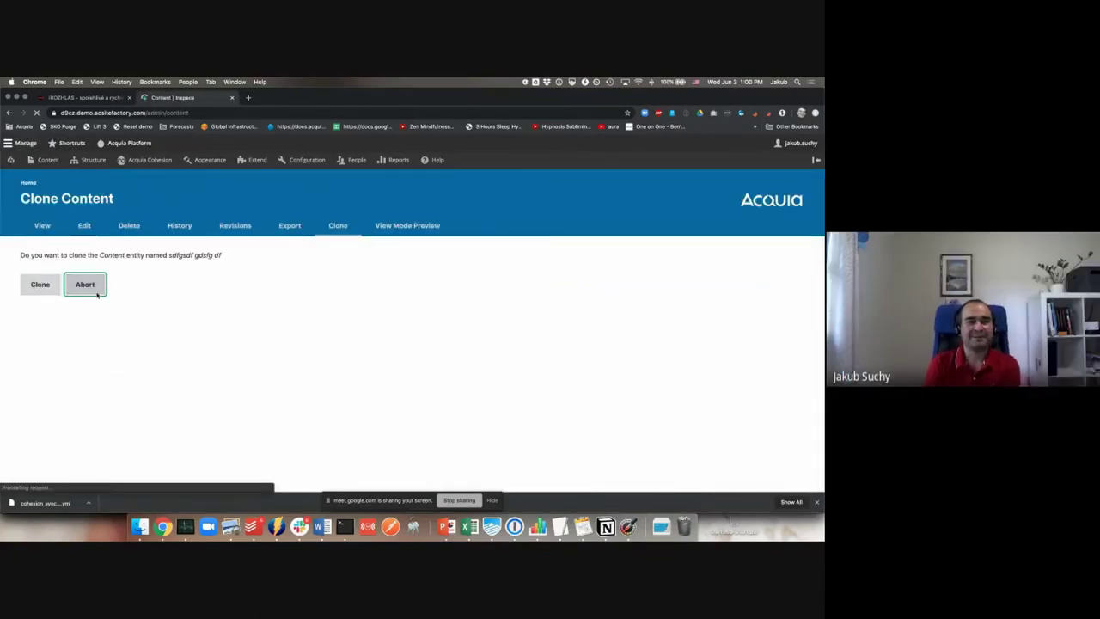
scroll(344, 343, down, 3)
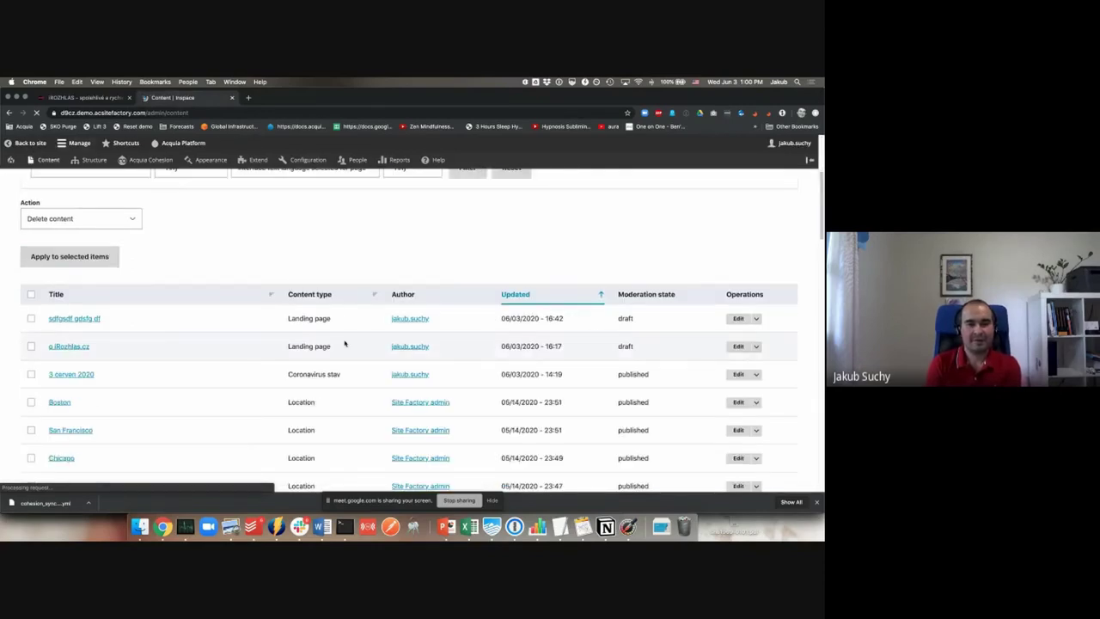
scroll(343, 344, up, 1)
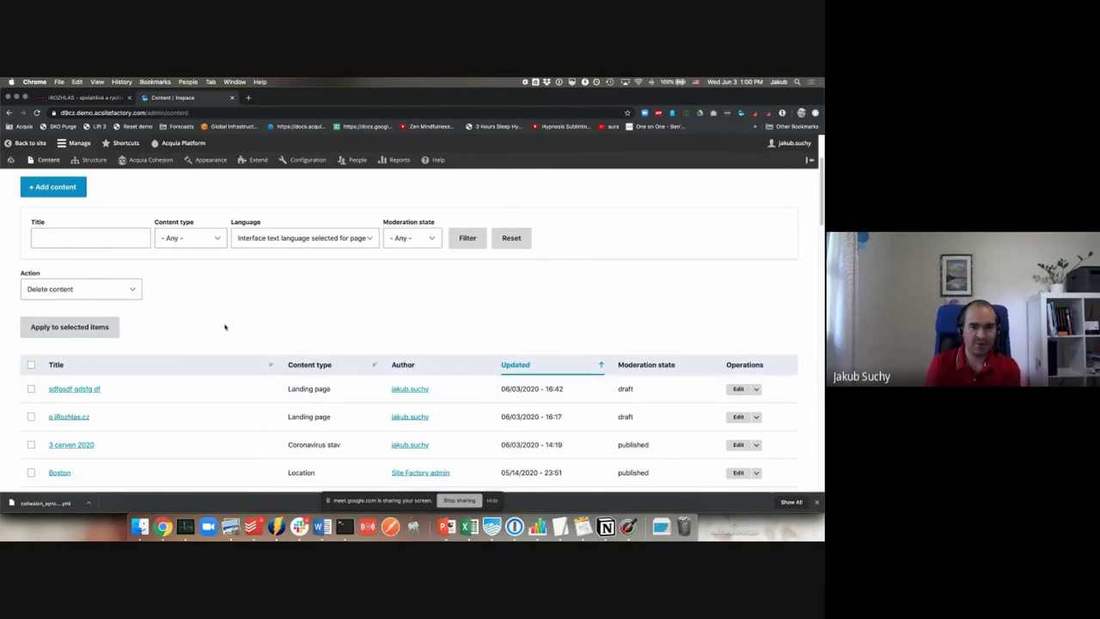
scroll(226, 325, up, 2)
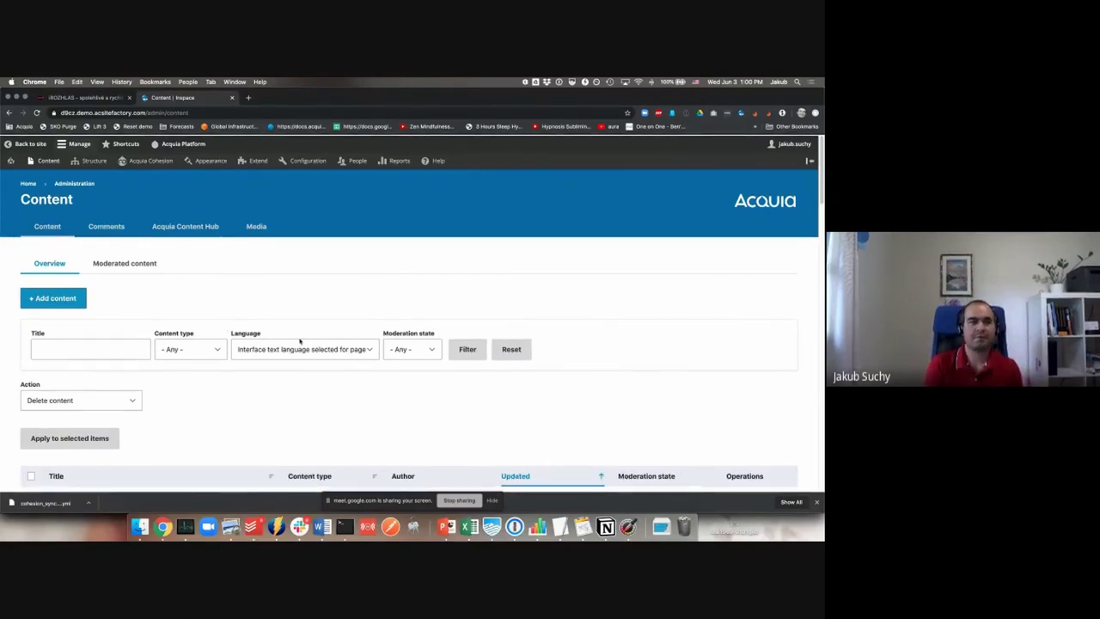
Step: Look through the article teasers on the Inspace site's Articles page and dismiss the browser's downloads bar
click(22, 184)
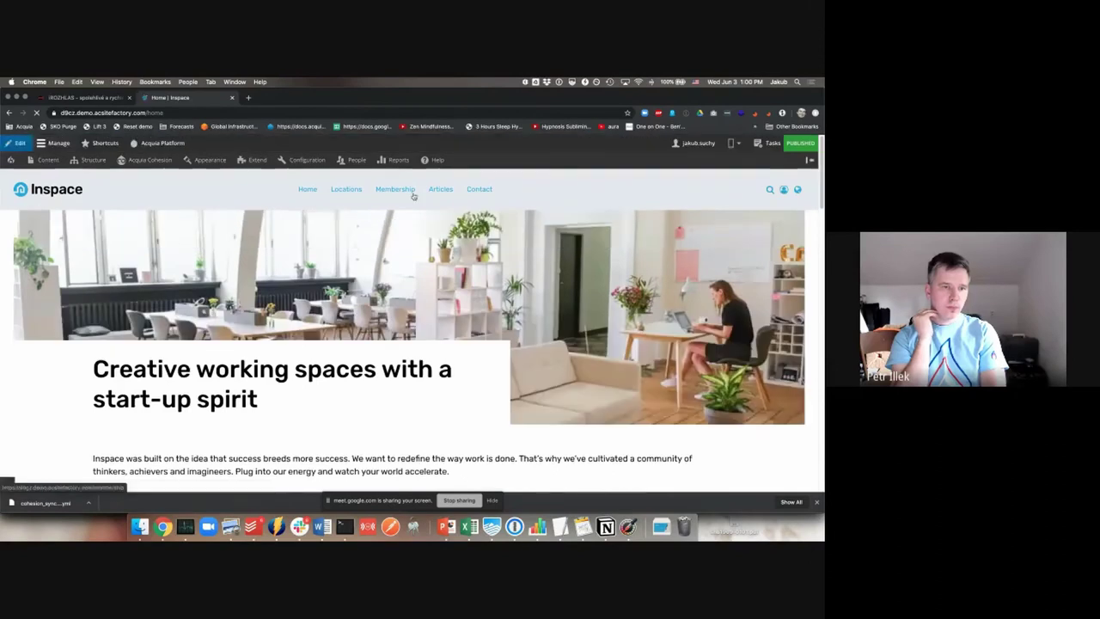
click(442, 191)
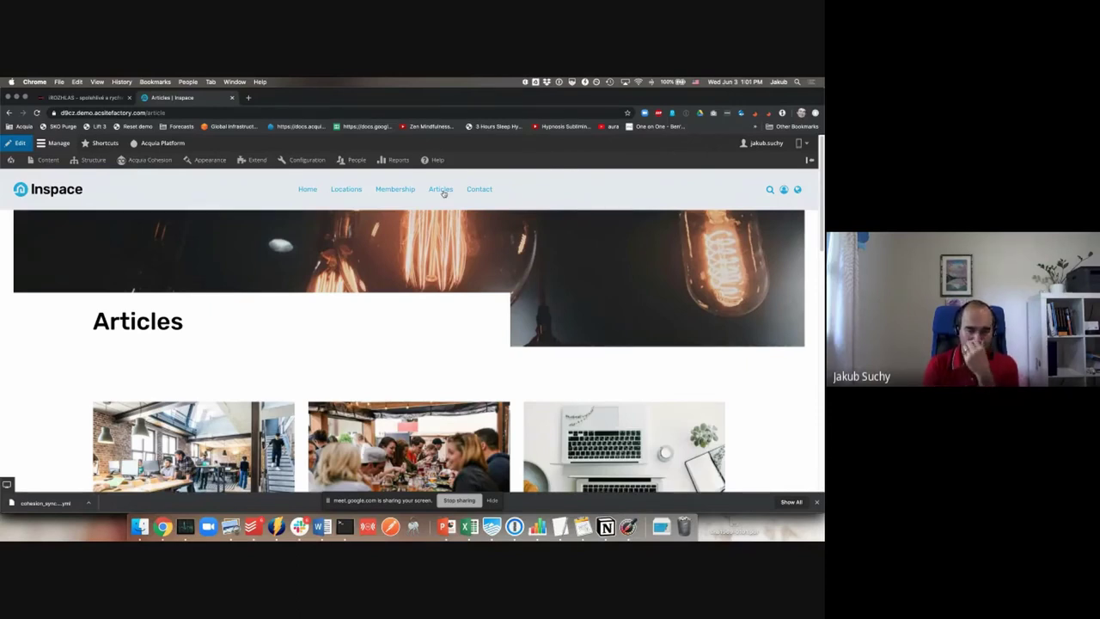
scroll(425, 238, down, 2)
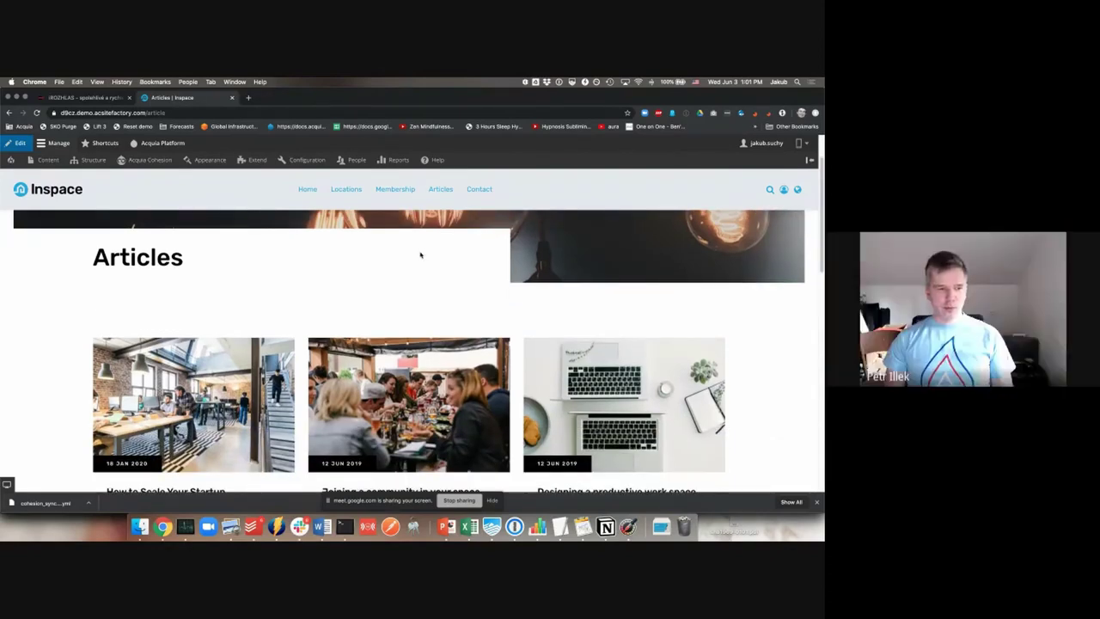
scroll(421, 254, down, 2)
scroll(420, 254, up, 4)
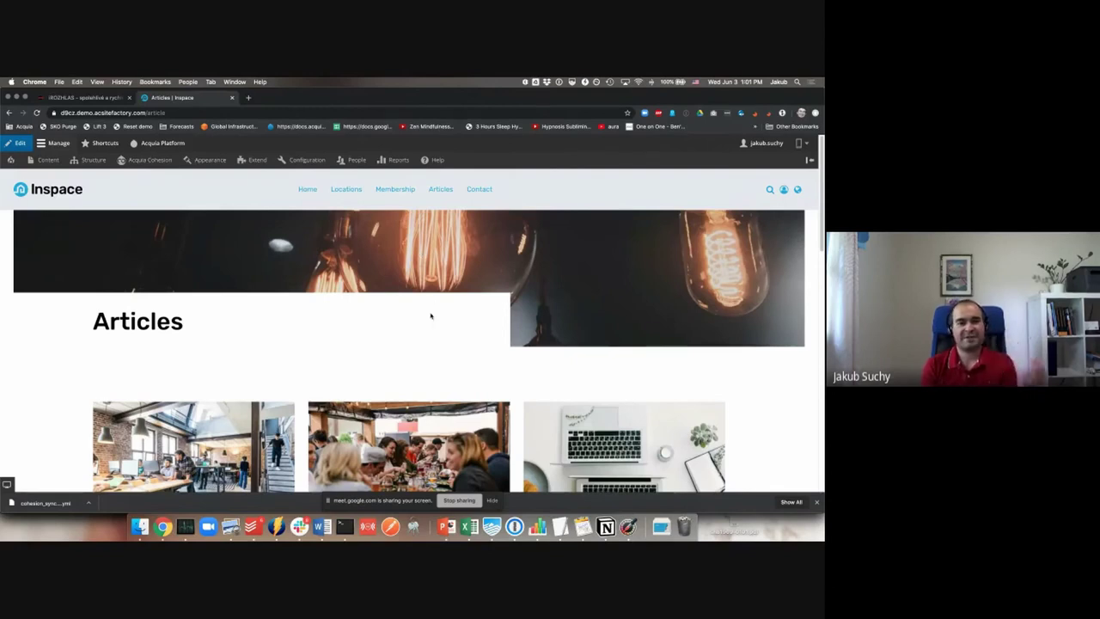
scroll(459, 343, down, 3)
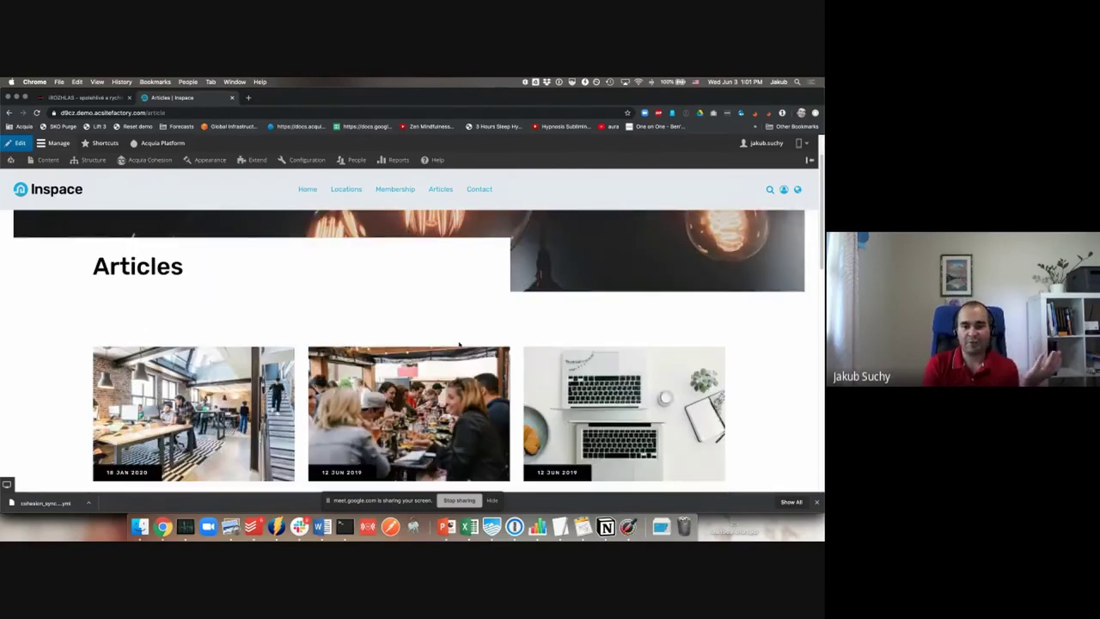
scroll(767, 335, down, 3)
scroll(767, 334, up, 4)
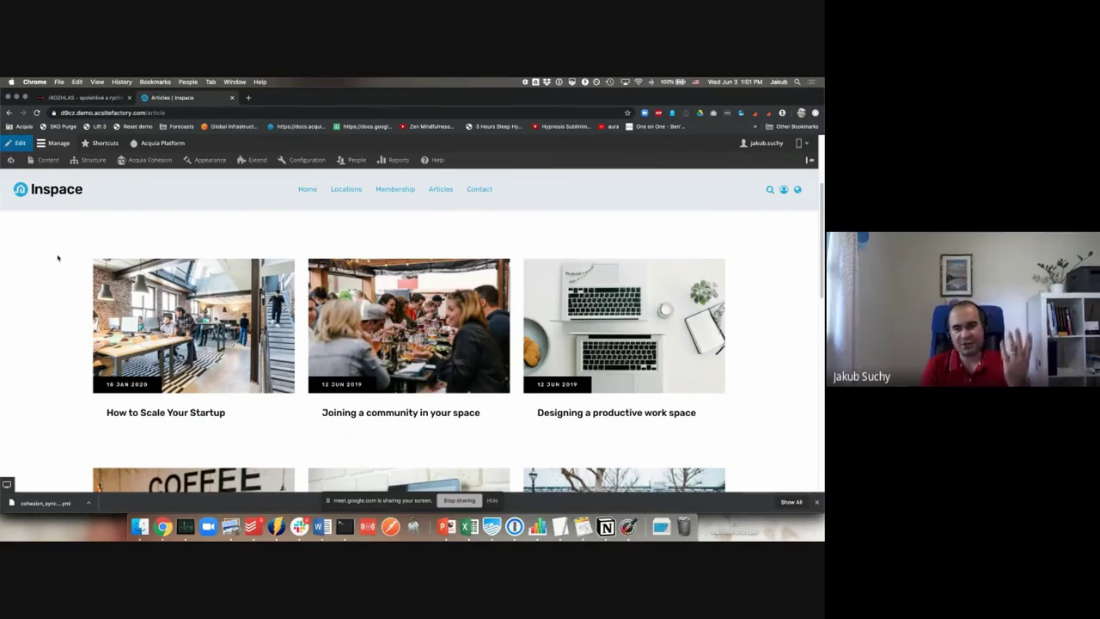
scroll(61, 260, down, 2)
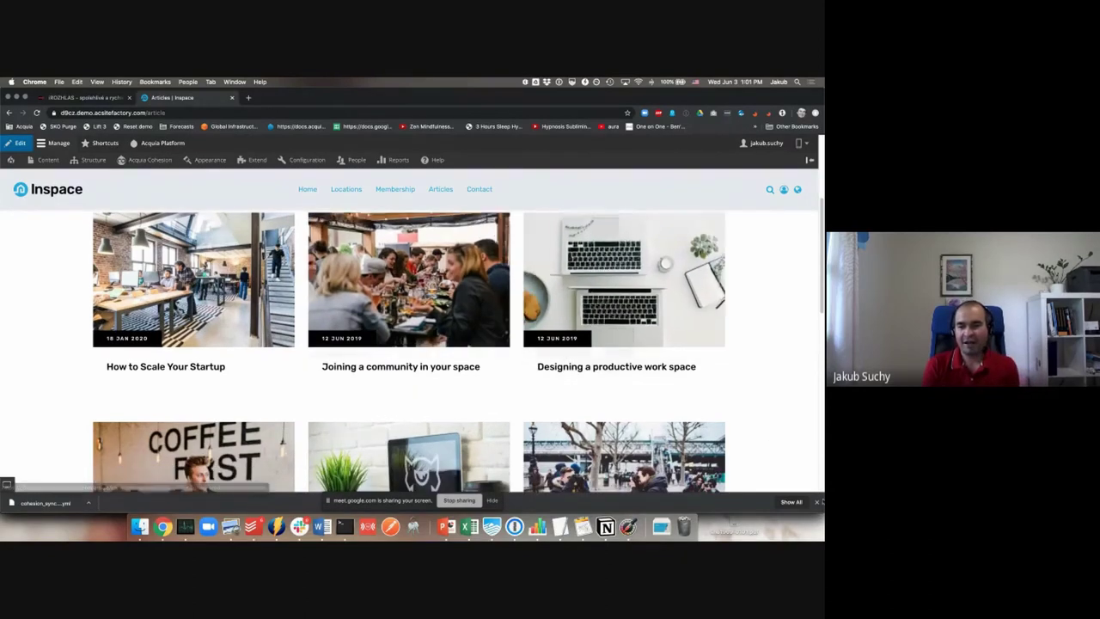
click(816, 501)
scroll(219, 237, up, 1)
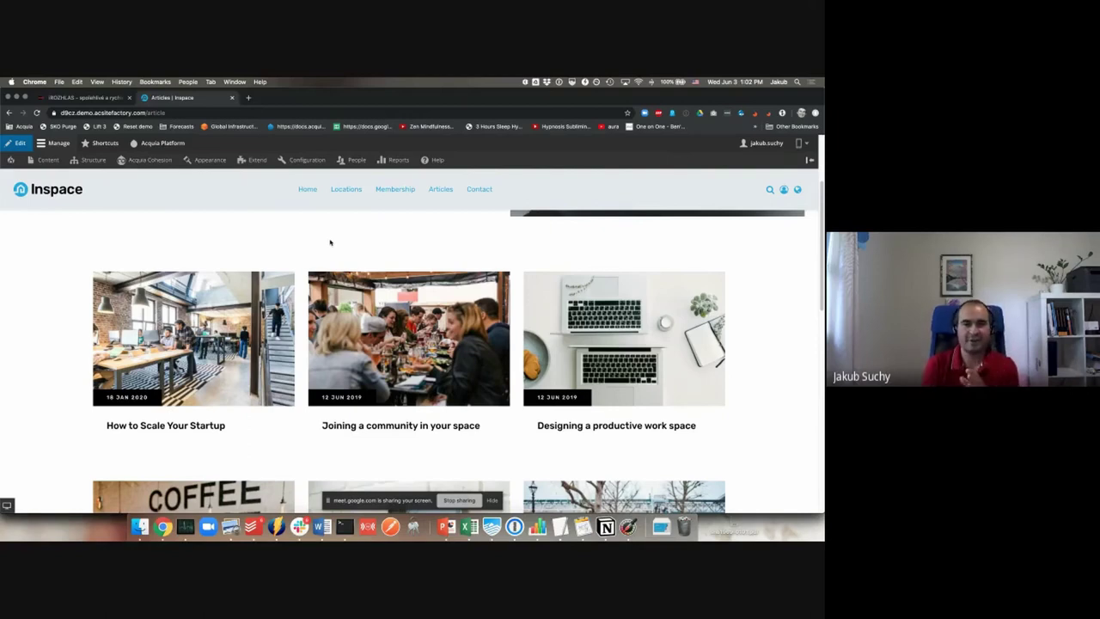
Step: Open the Acquia Cohesion view templates list in a new browser tab and switch to it
mouse_move(150, 162)
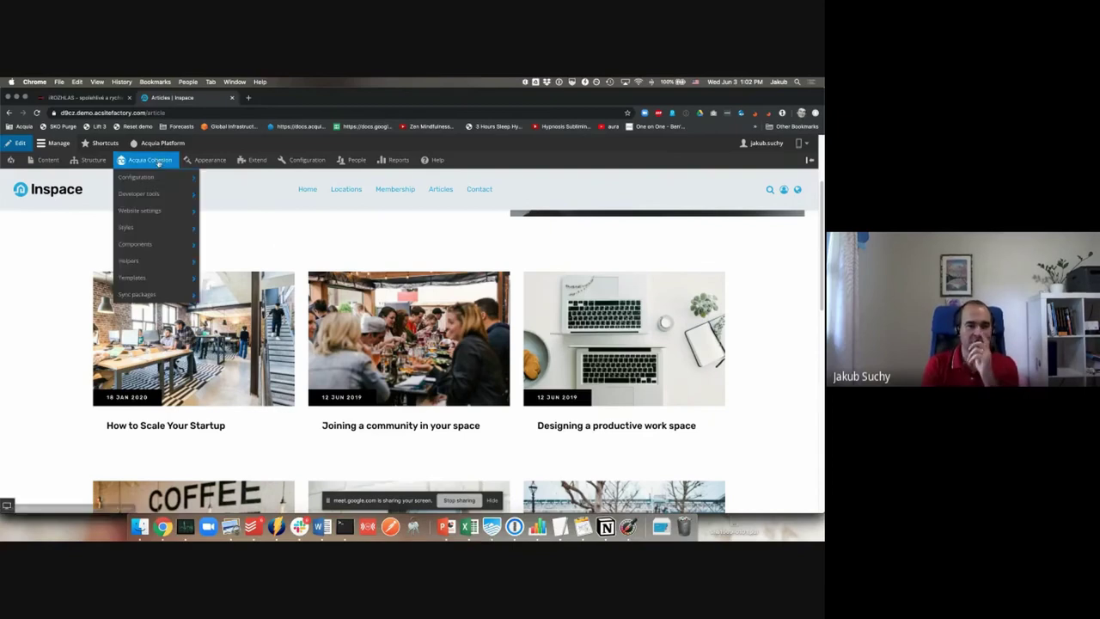
mouse_move(155, 283)
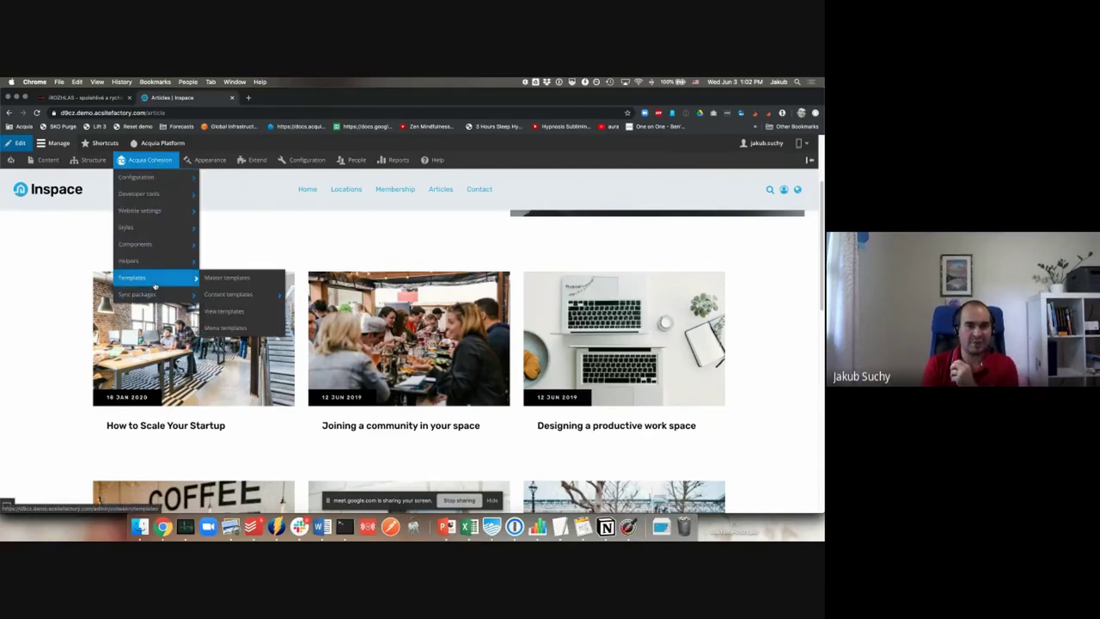
right_click(227, 311)
click(258, 314)
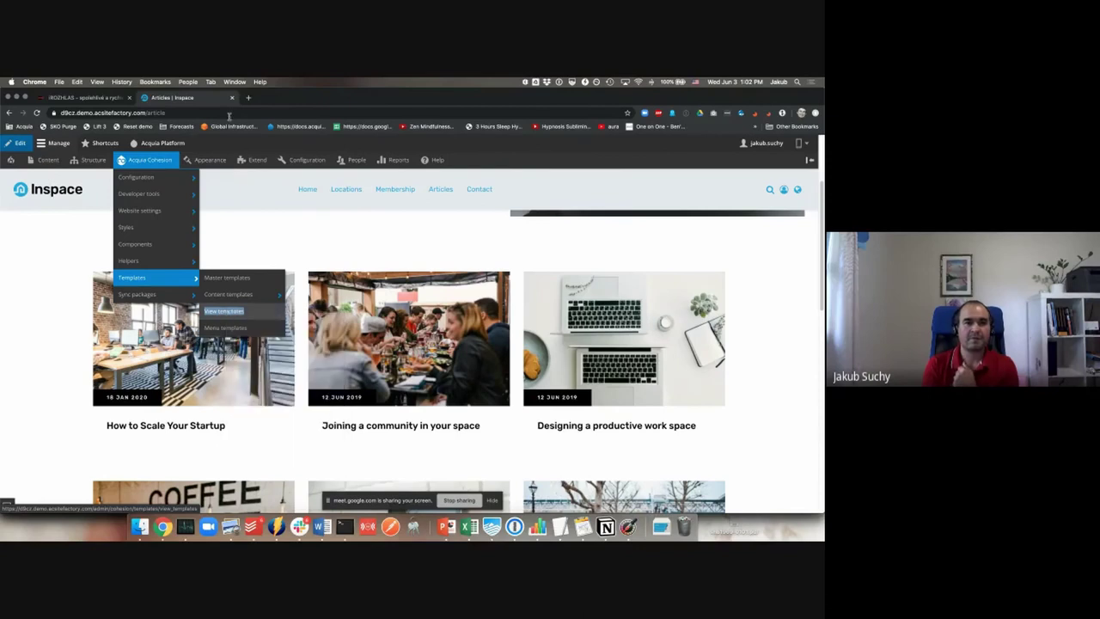
click(288, 97)
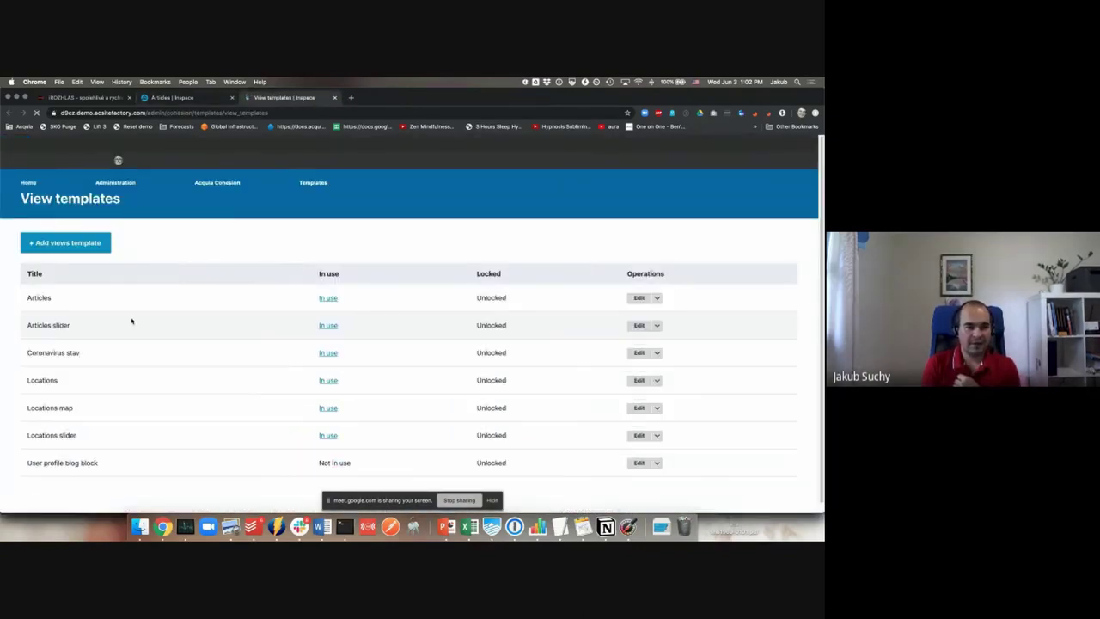
Step: Open the Articles view template for editing and show its layout canvas
double_click(86, 299)
click(638, 300)
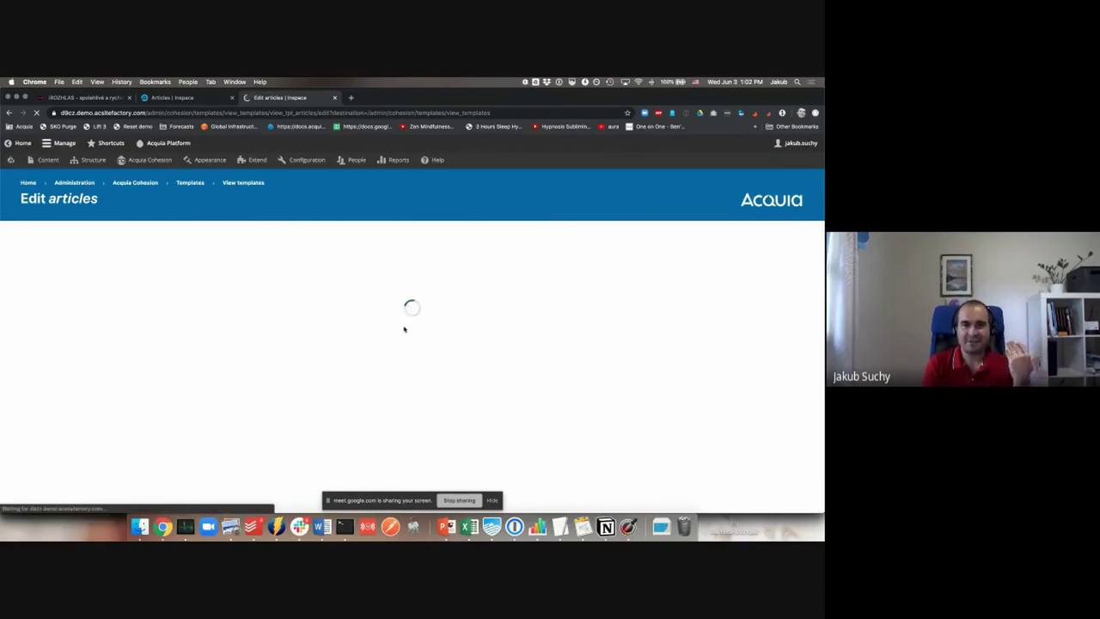
scroll(408, 332, down, 3)
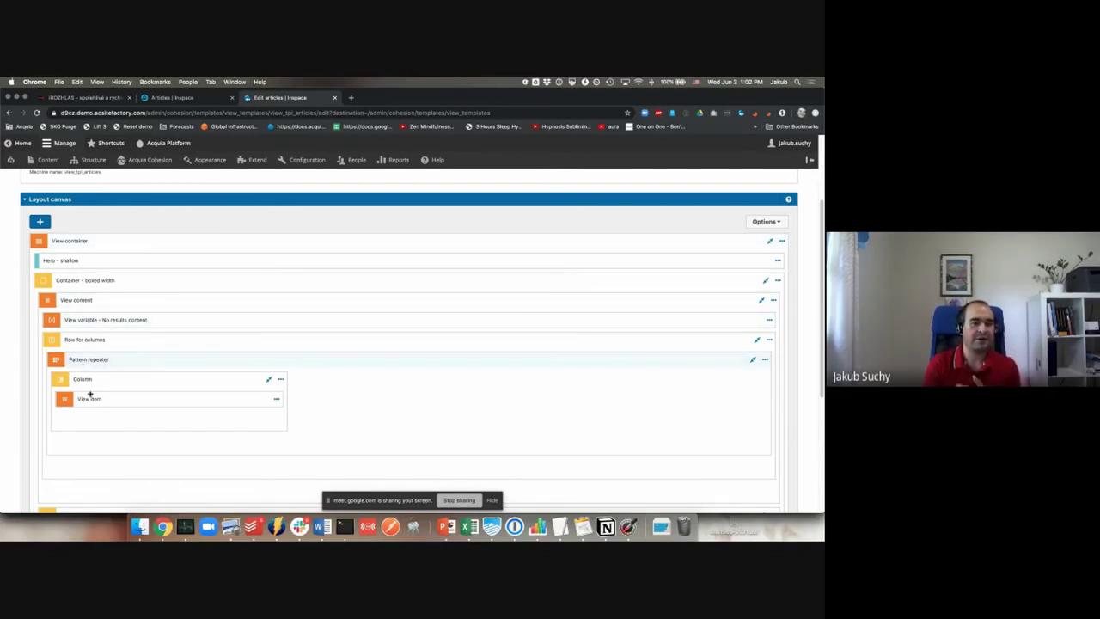
Step: Browse the view elements available for the layout canvas and select the Pattern repeater in the template
click(40, 220)
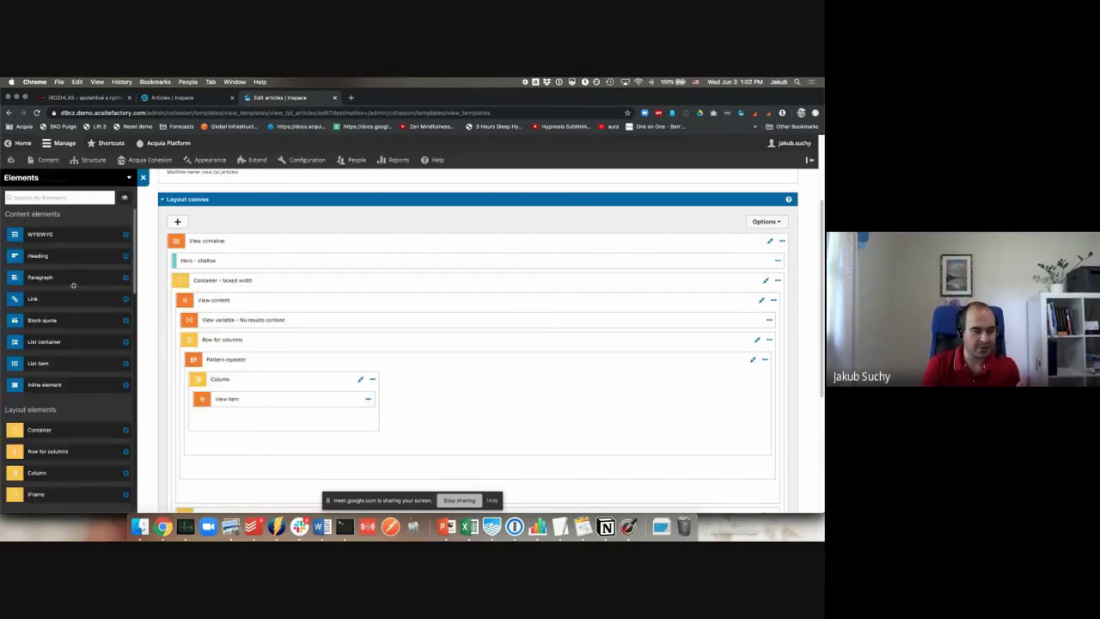
scroll(73, 301, down, 10)
scroll(73, 301, down, 5)
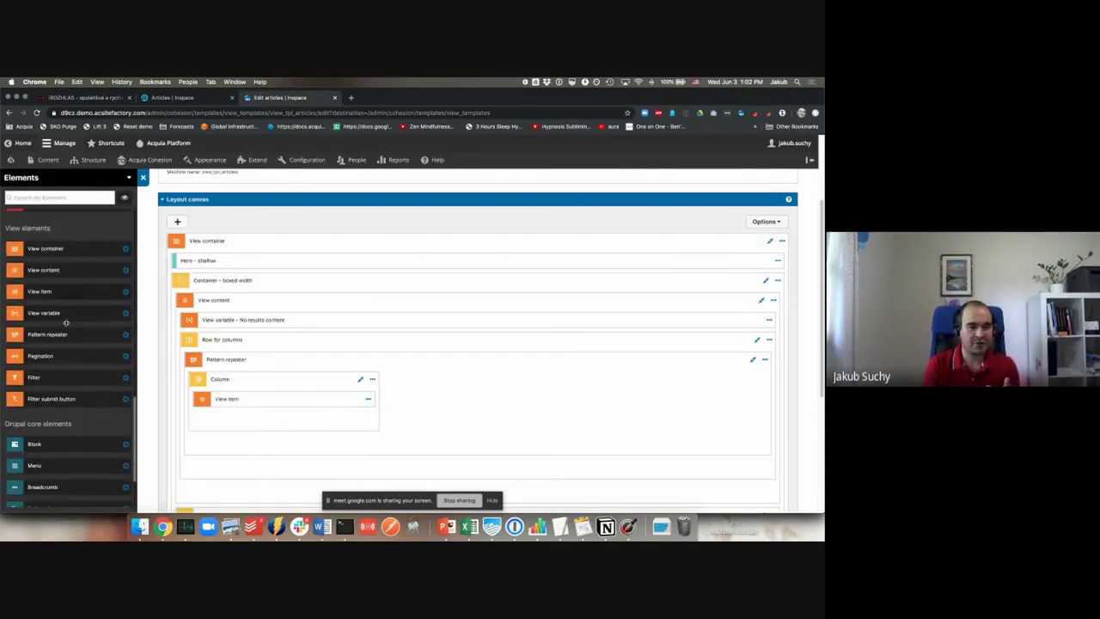
drag(39, 359, 212, 466)
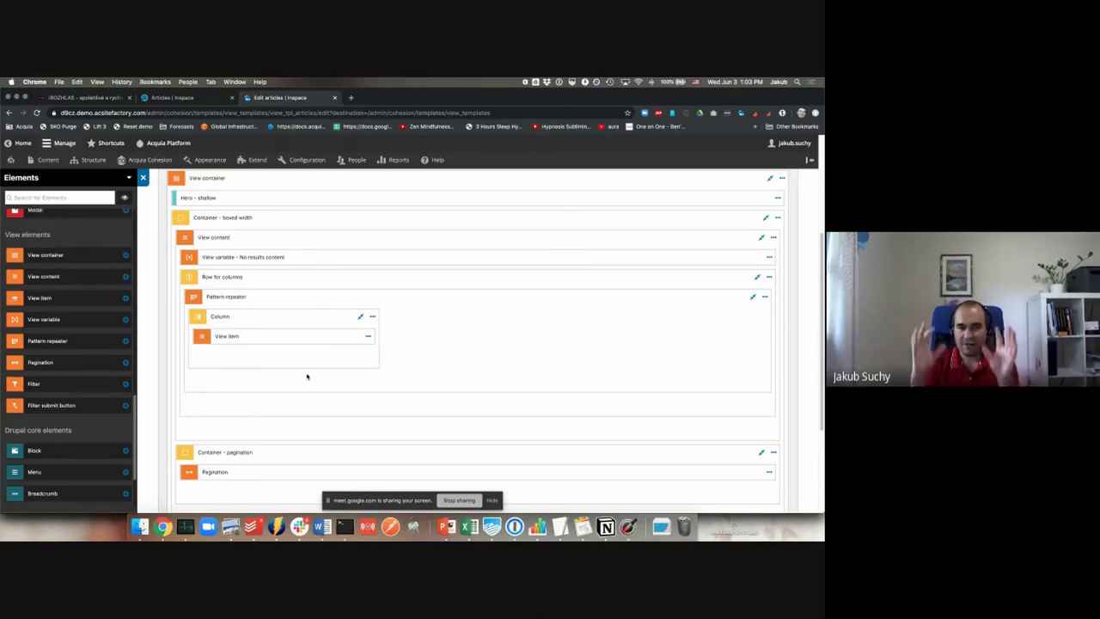
double_click(281, 297)
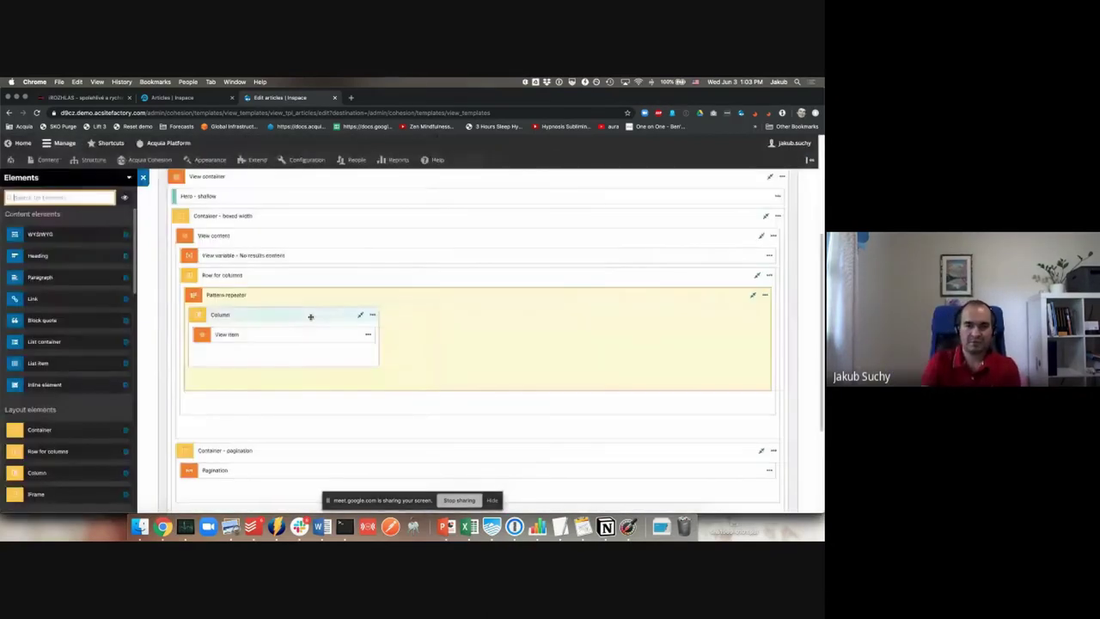
click(310, 316)
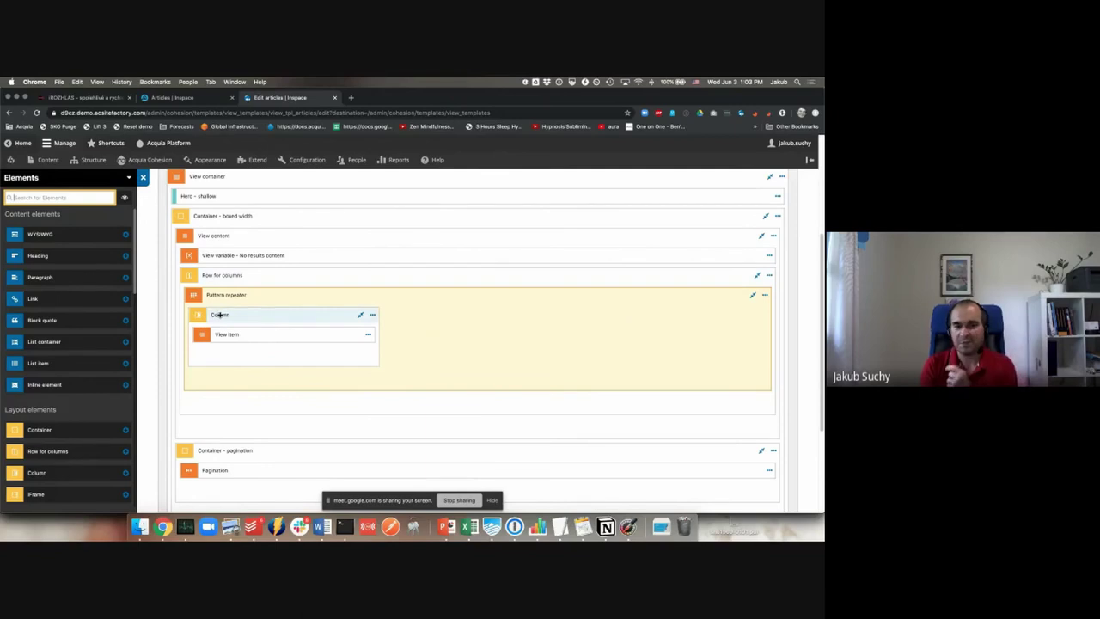
double_click(219, 314)
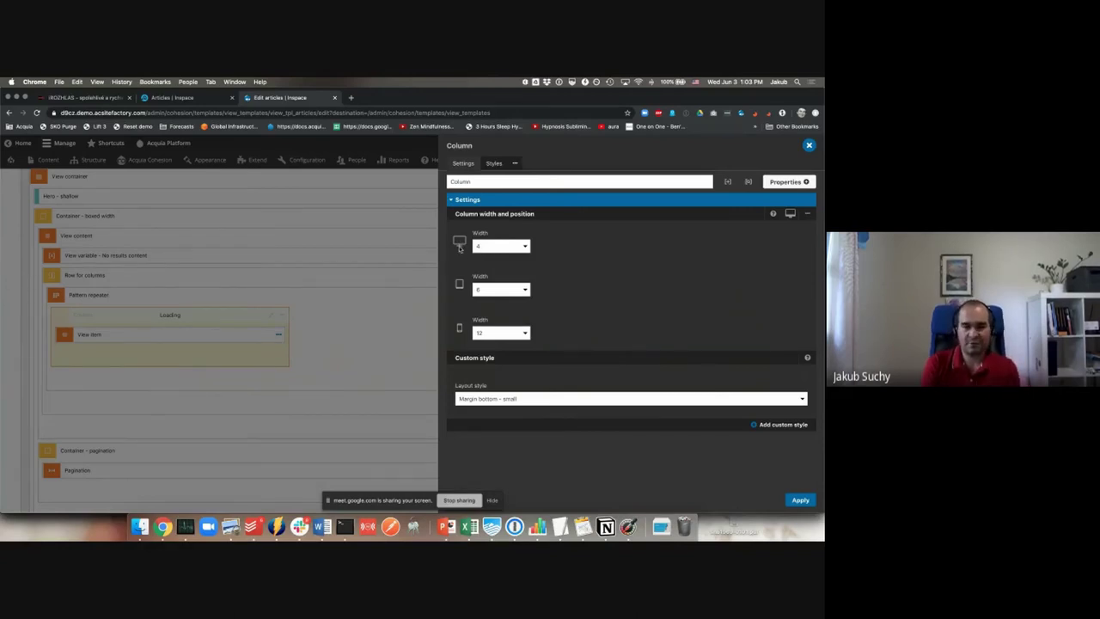
click(481, 248)
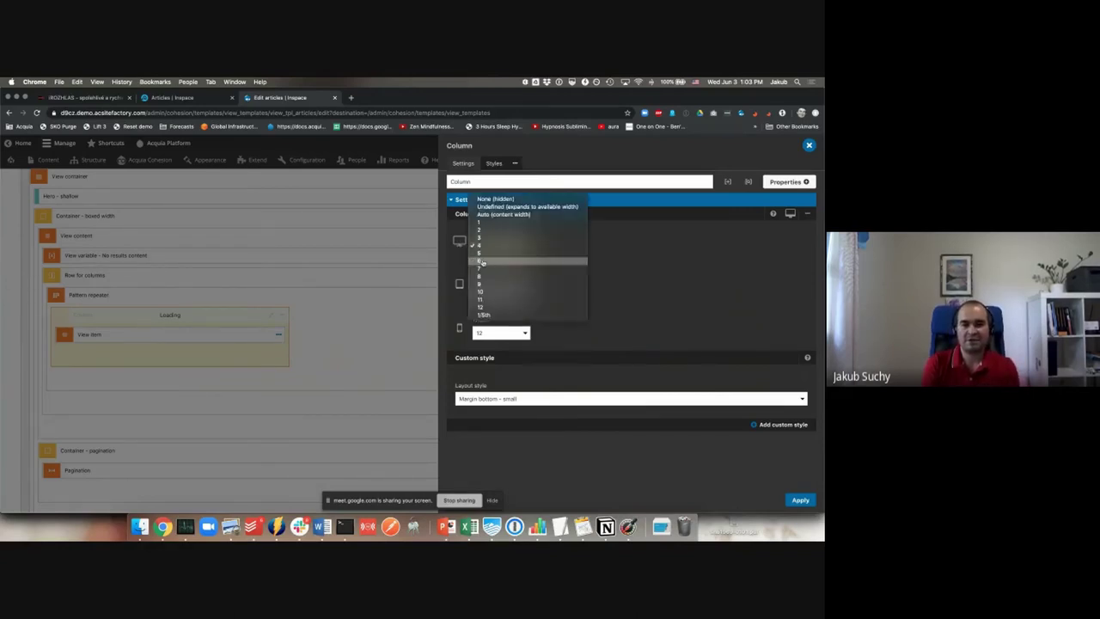
click(482, 262)
click(440, 277)
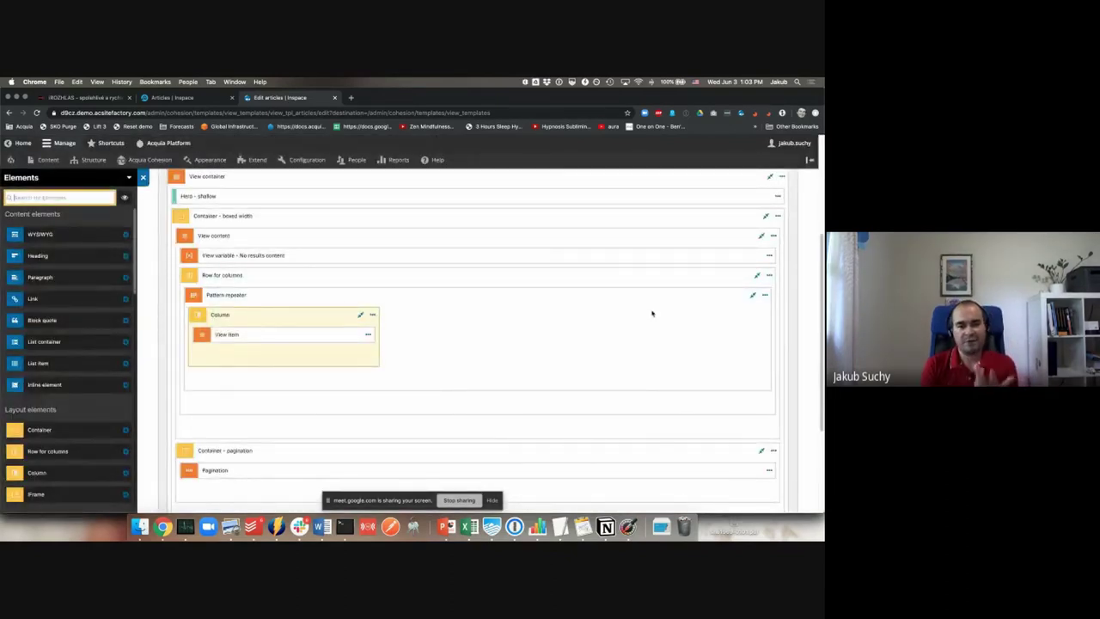
Step: Duplicate the Pattern repeater in the row for columns and set the first of the two to repeat 2 times
click(763, 294)
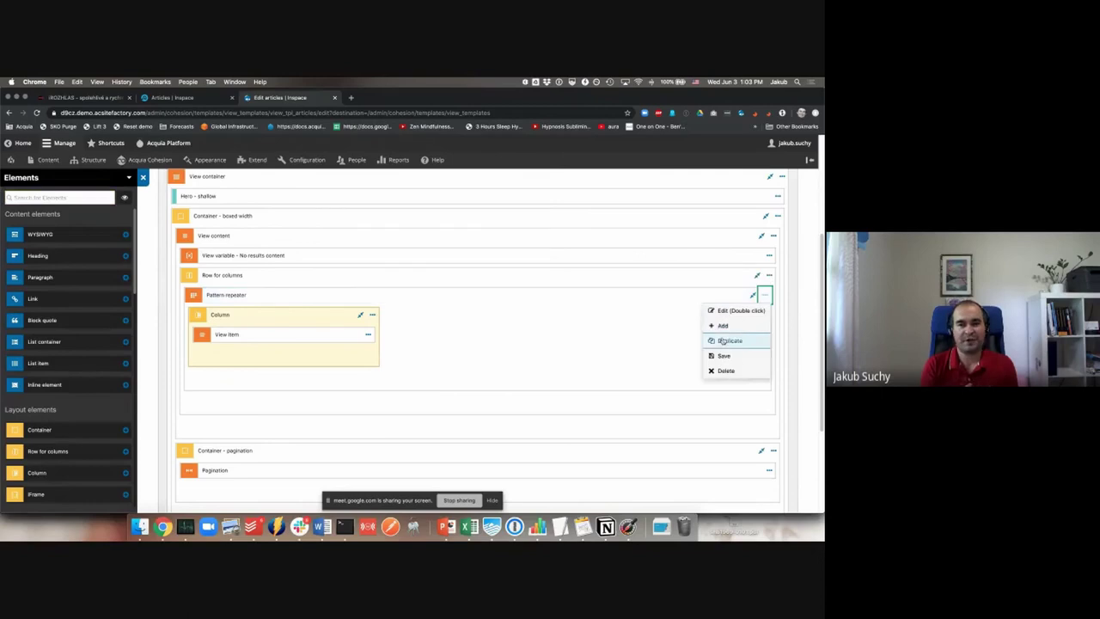
click(724, 340)
scroll(655, 336, down, 2)
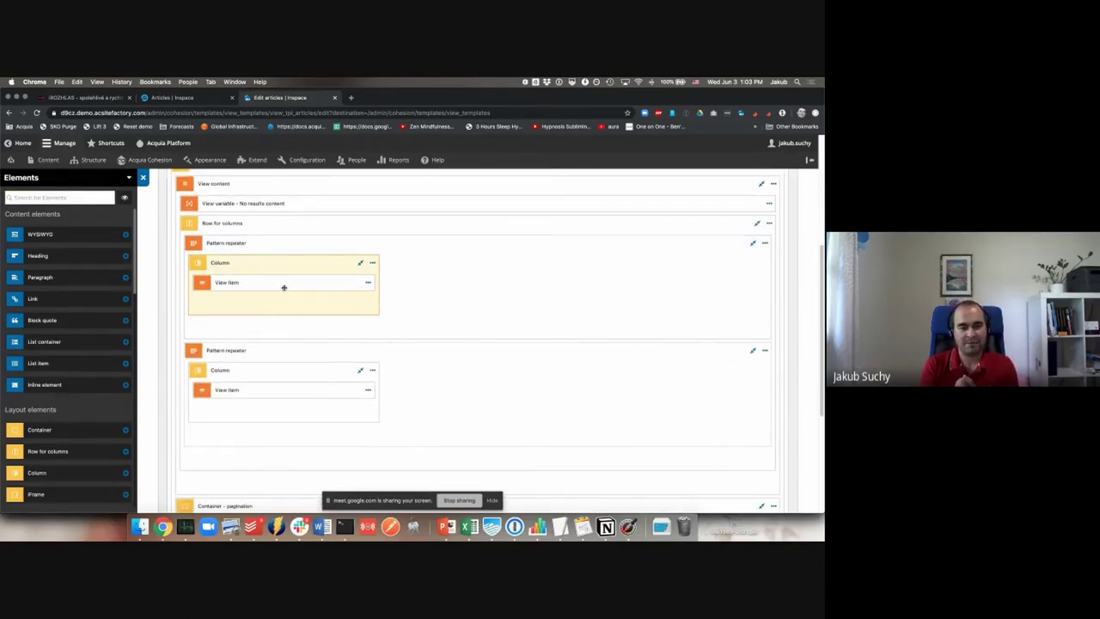
double_click(258, 243)
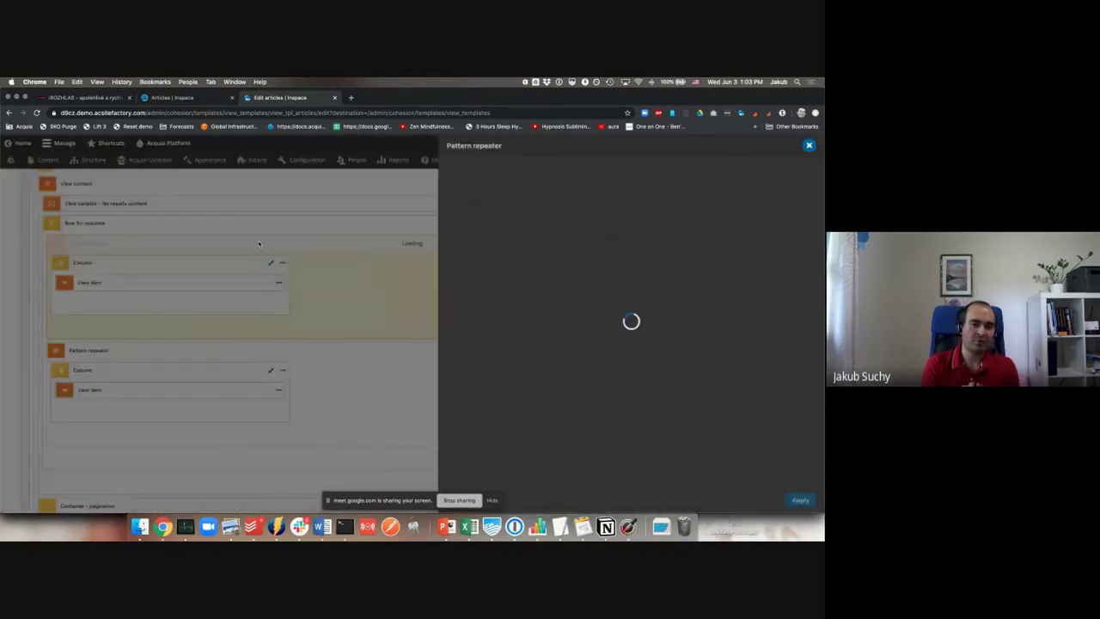
click(475, 247)
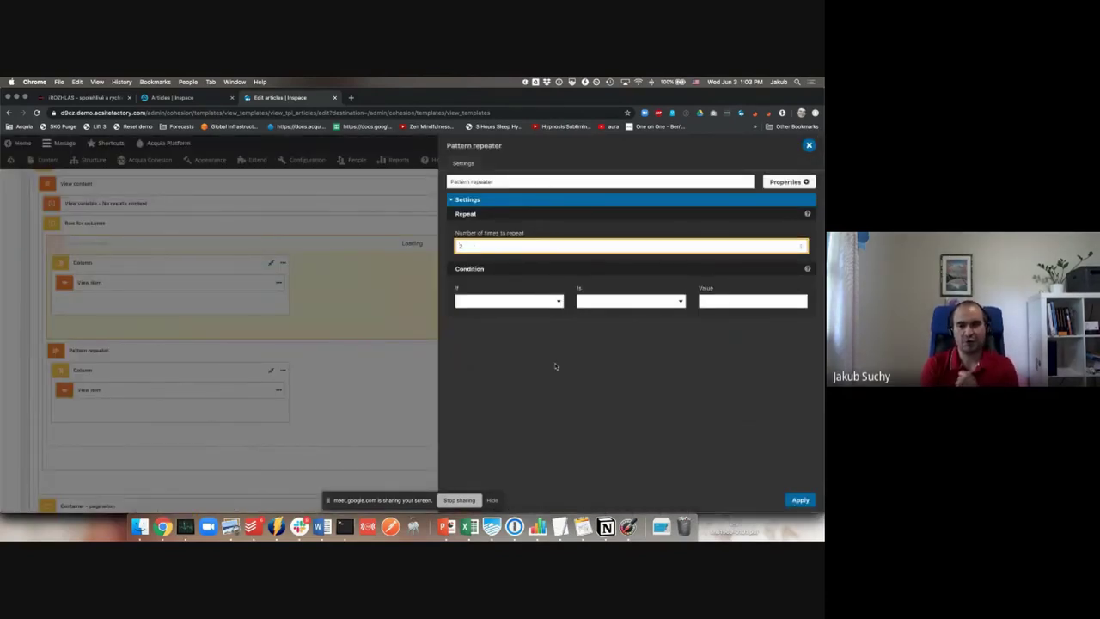
text(2)
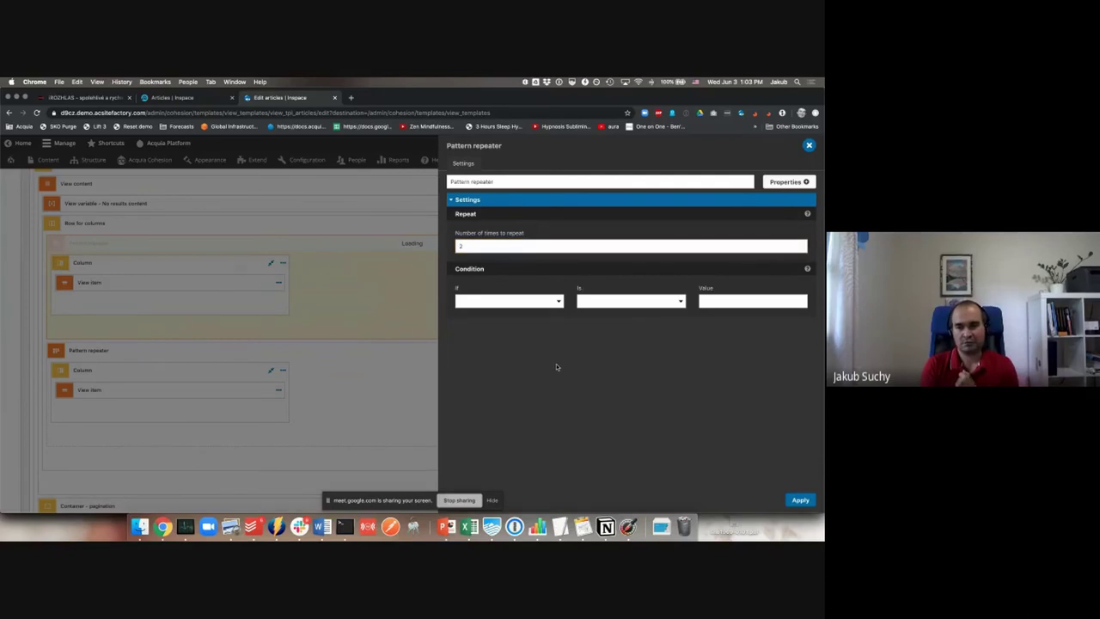
click(796, 499)
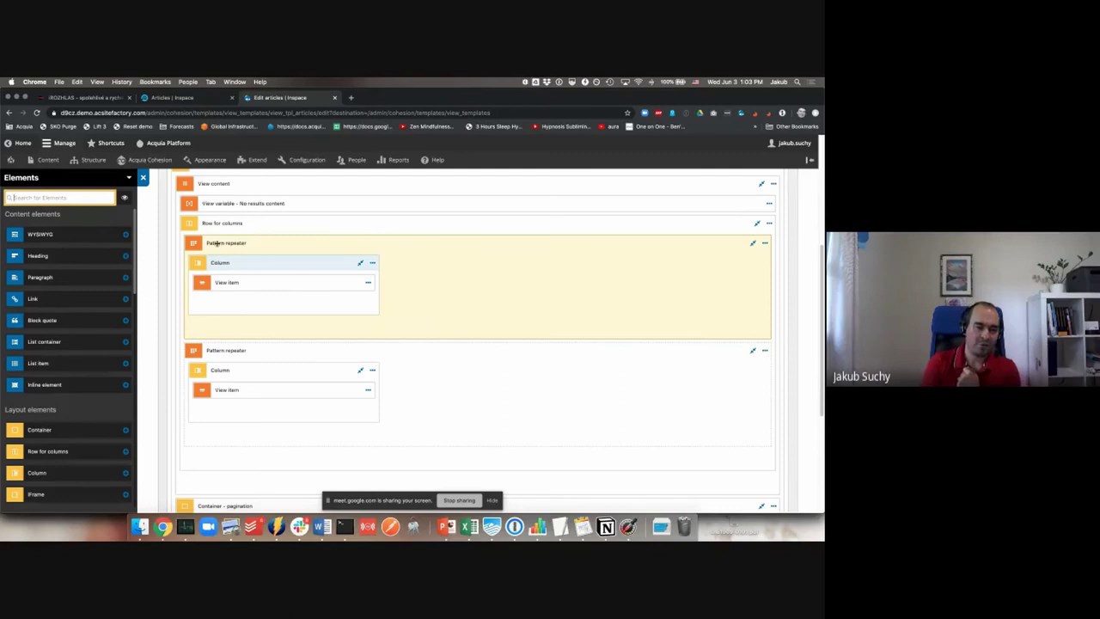
Step: Set the desktop width of the first Pattern repeater's column to 6 and save the Articles view template, staying in its editor
double_click(227, 263)
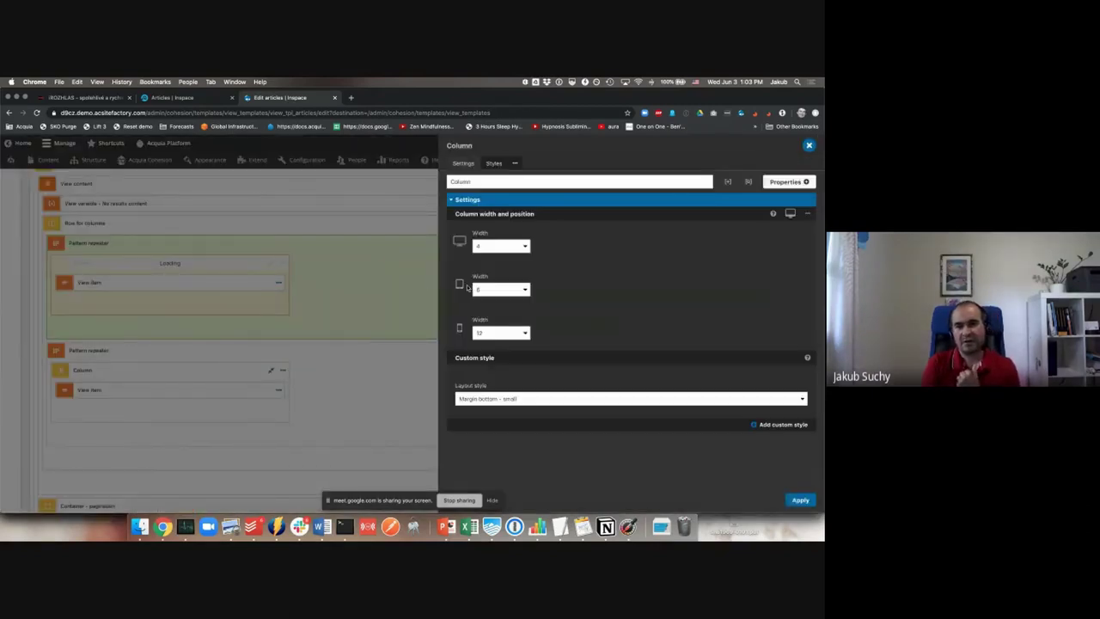
click(501, 246)
click(481, 260)
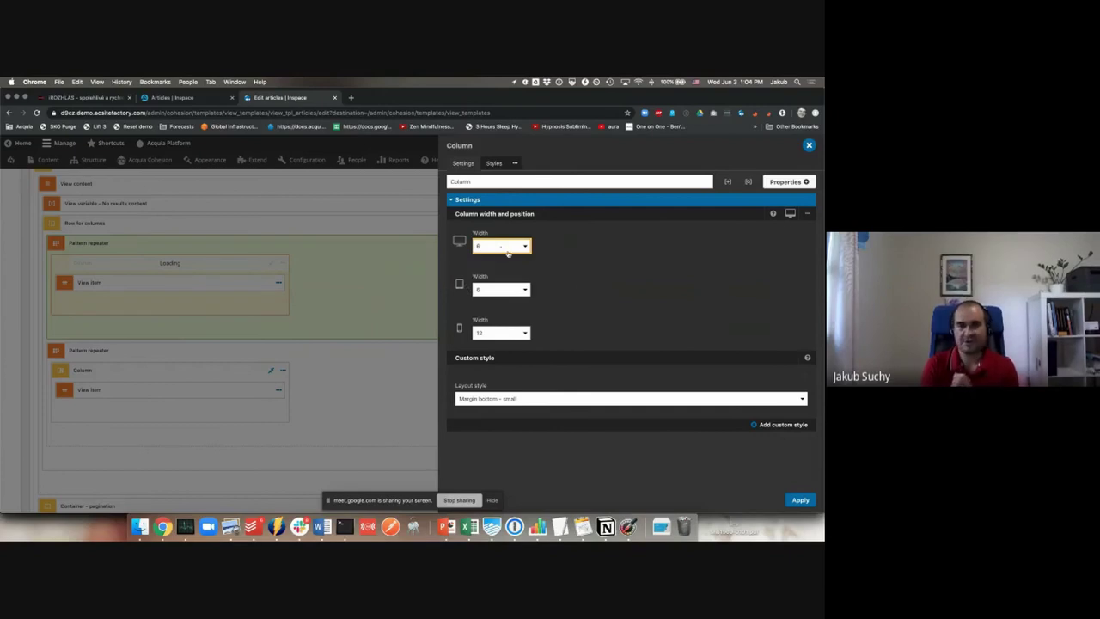
click(799, 499)
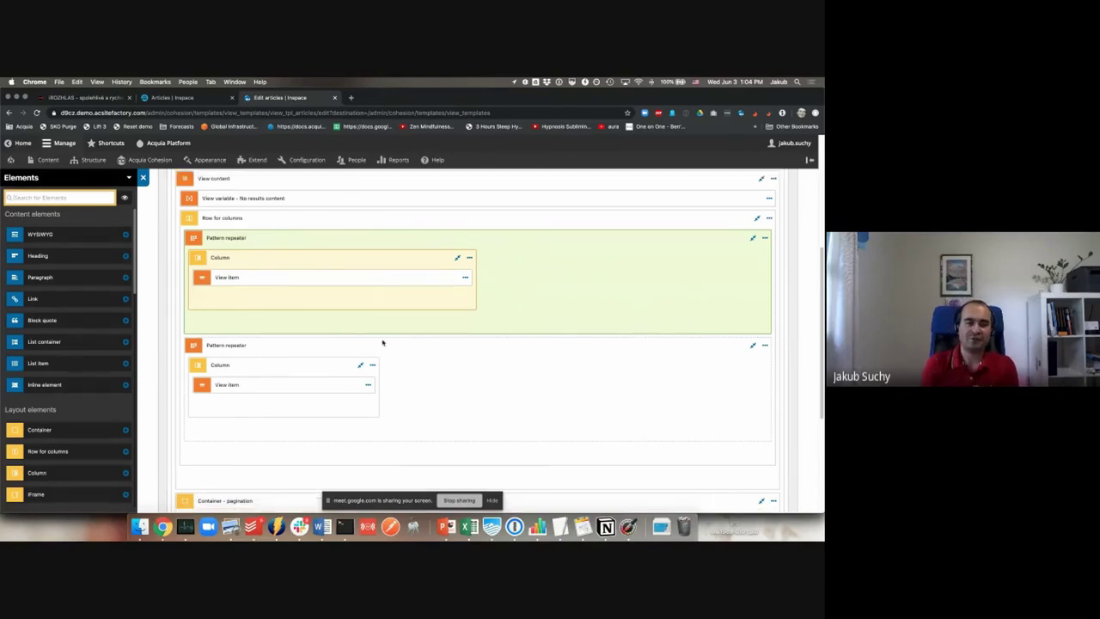
scroll(381, 344, down, 5)
click(195, 451)
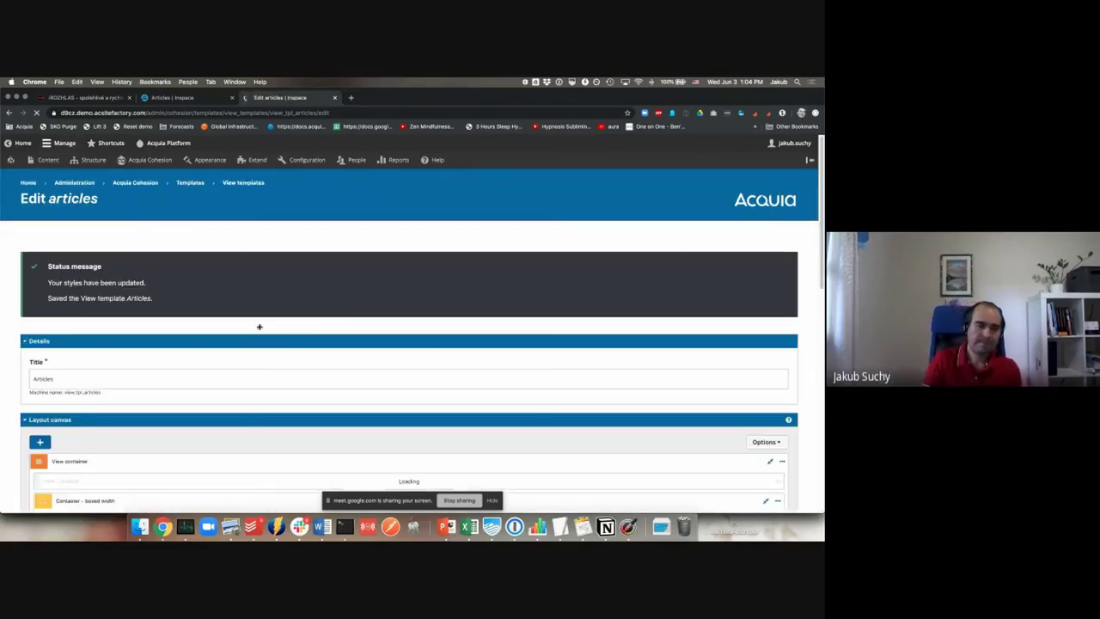
Step: Check the layout of the article teasers on the Inspace site's Articles page
click(172, 98)
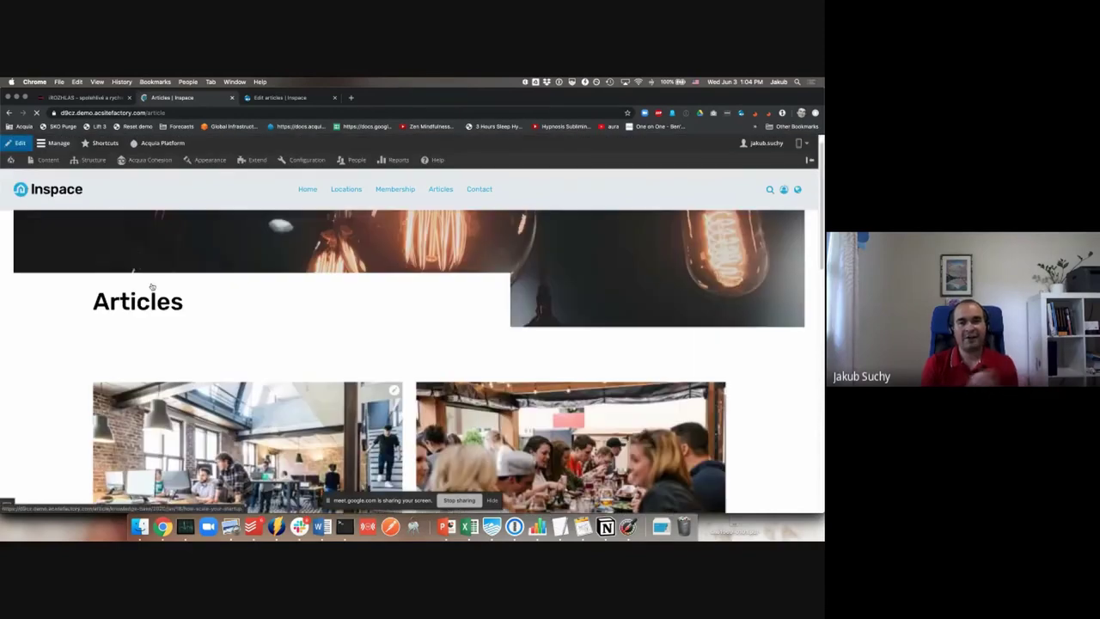
scroll(197, 301, down, 3)
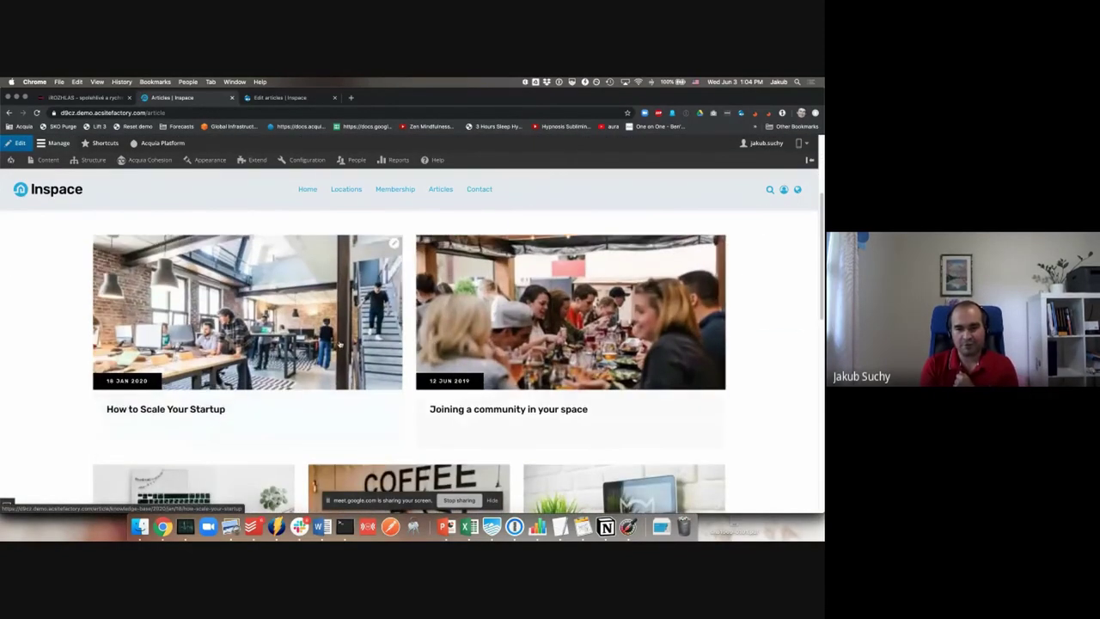
scroll(499, 337, down, 4)
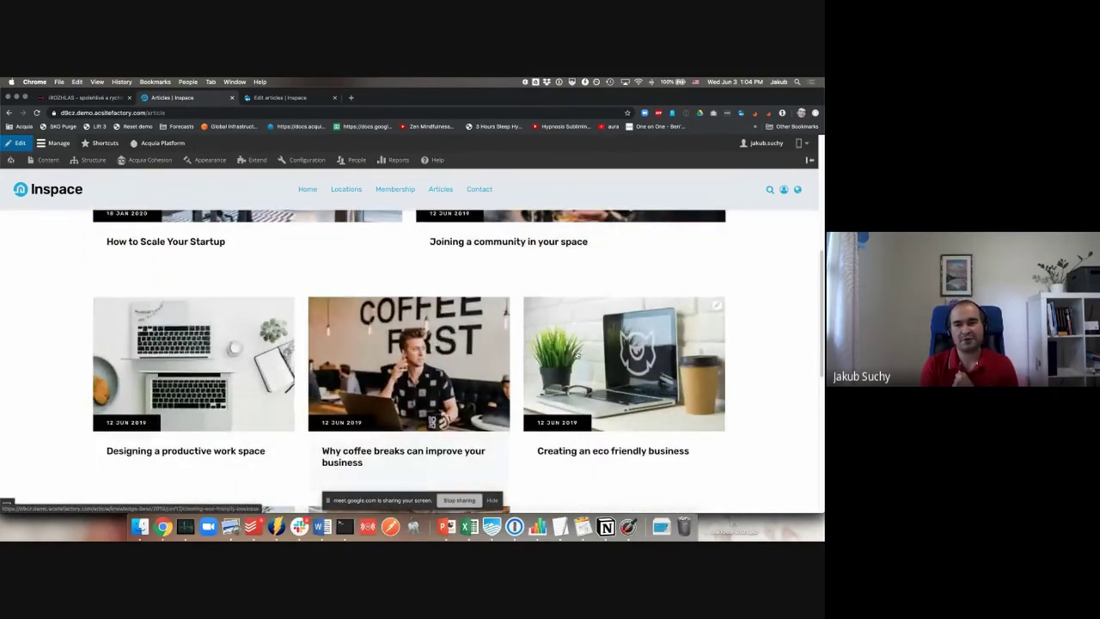
scroll(789, 287, up, 2)
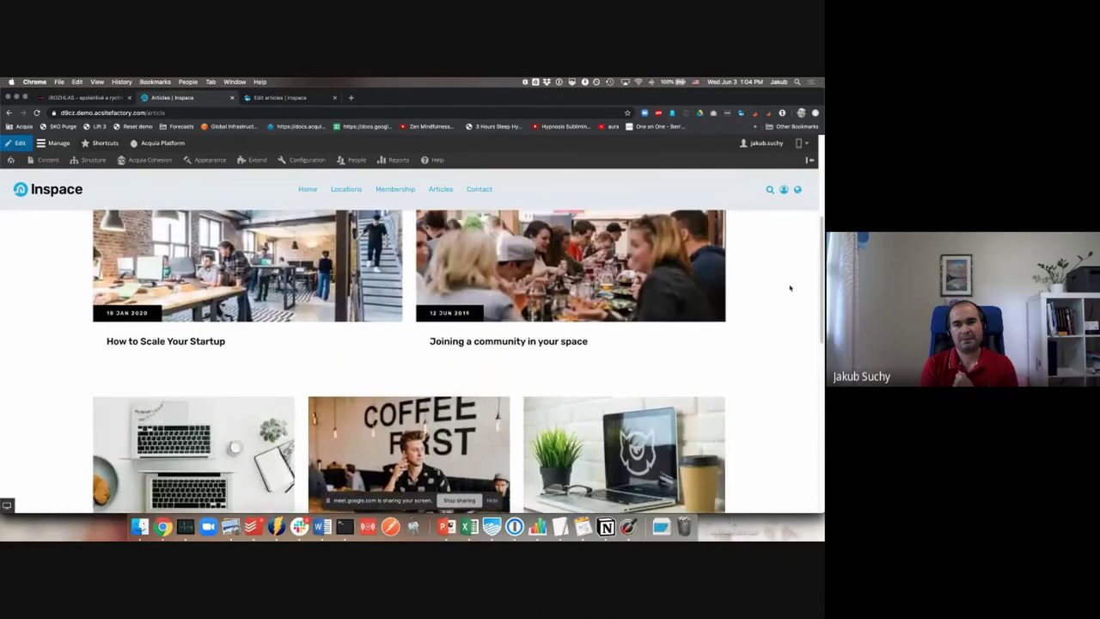
scroll(790, 288, up, 2)
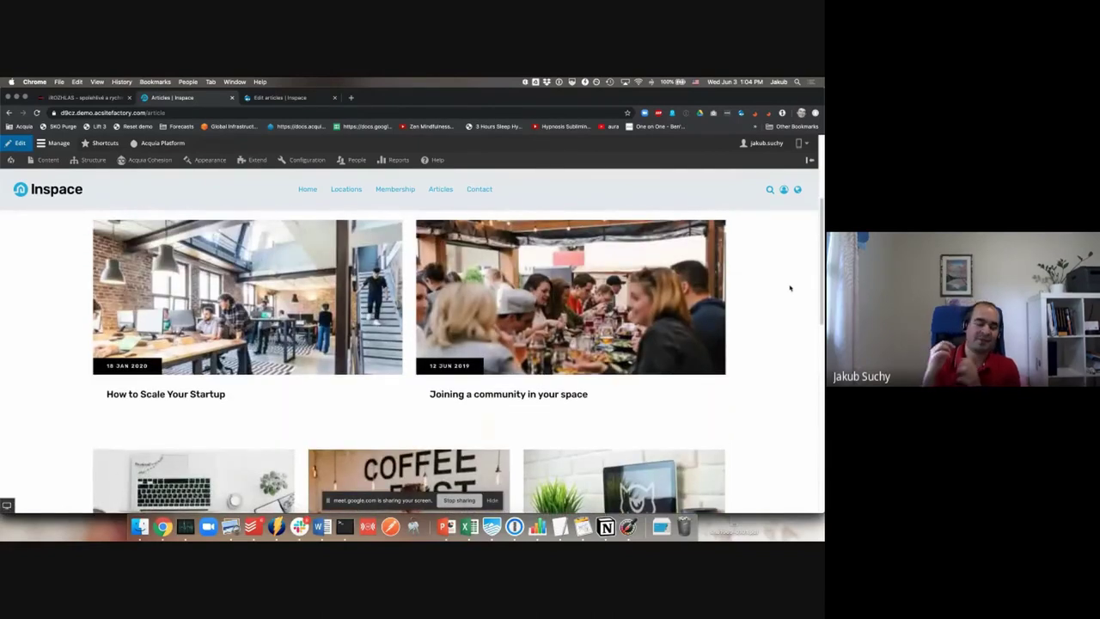
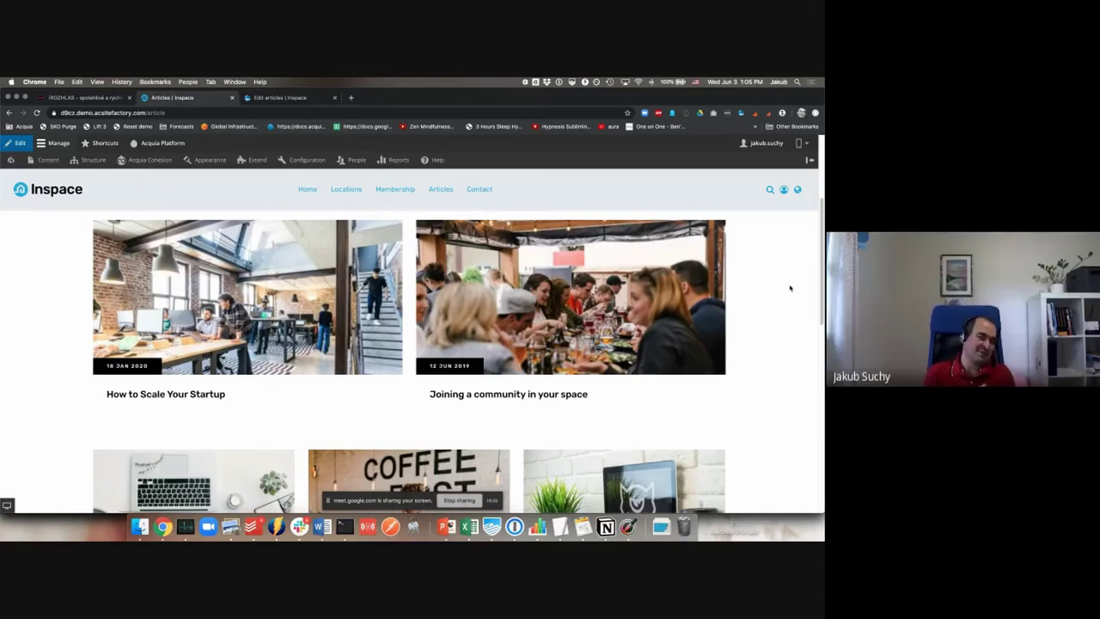
Step: Return to the Articles view template editor and review the two Pattern repeaters on its layout canvas
click(256, 102)
scroll(360, 288, down, 10)
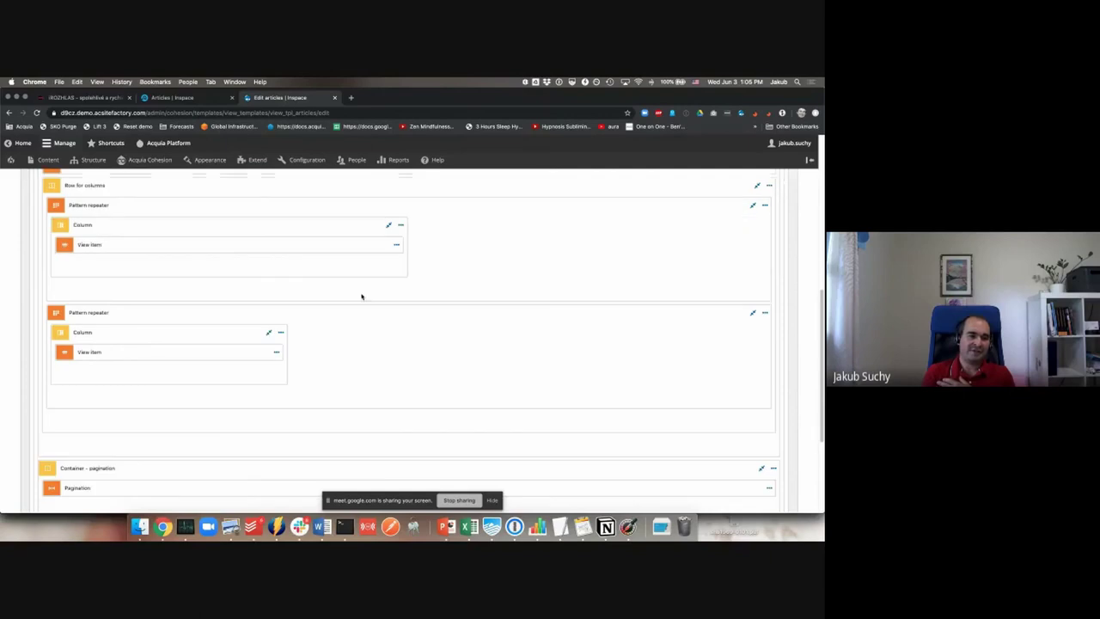
scroll(464, 331, up, 1)
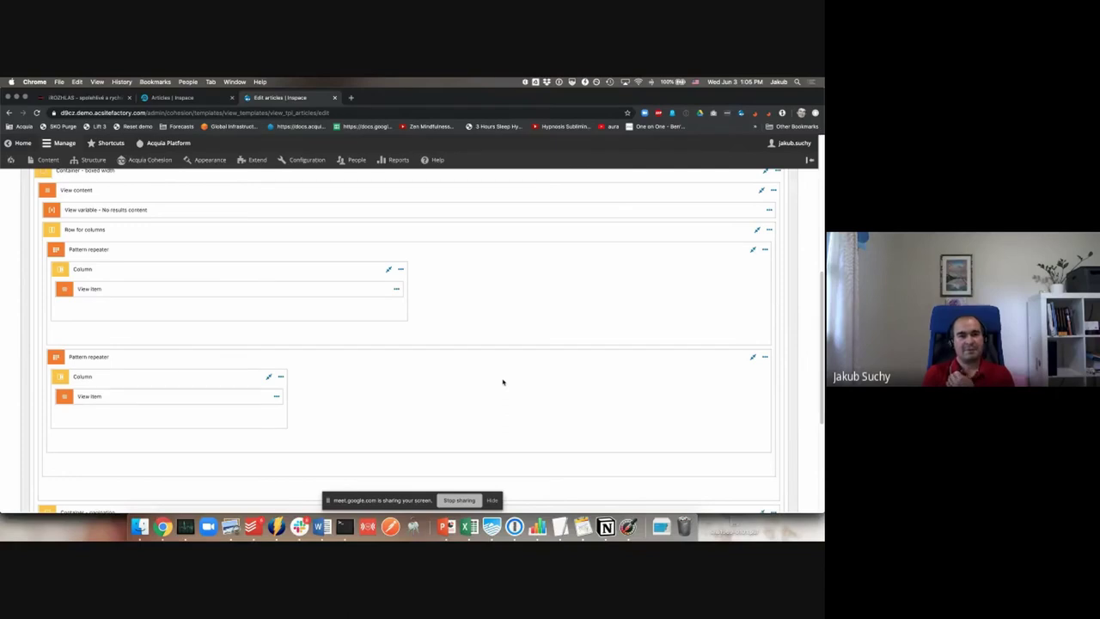
scroll(369, 250, up, 1)
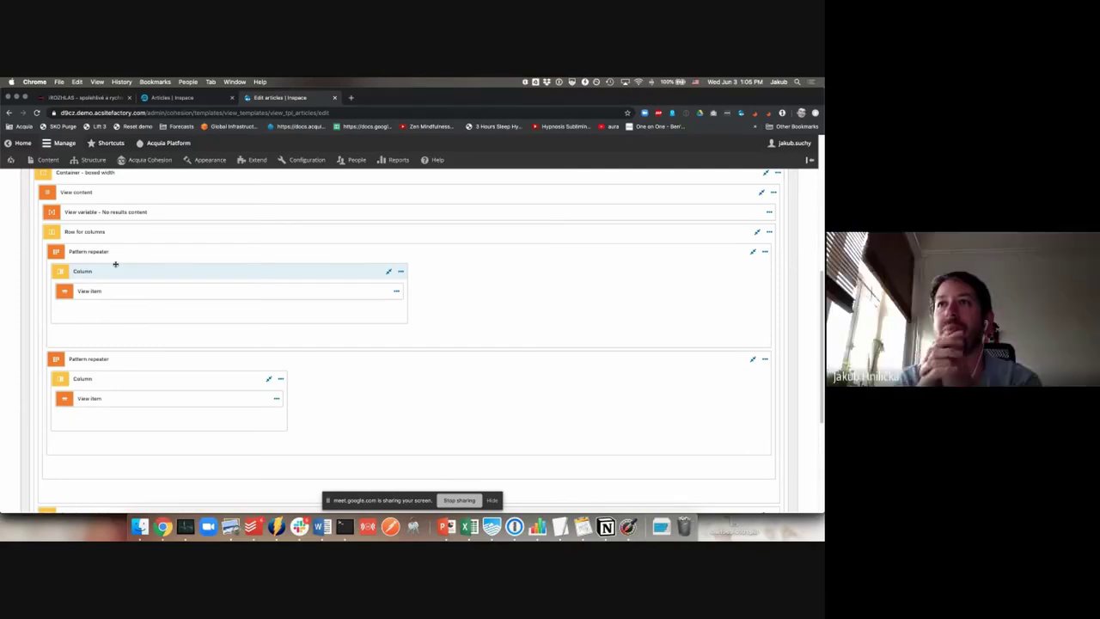
scroll(115, 265, down, 1)
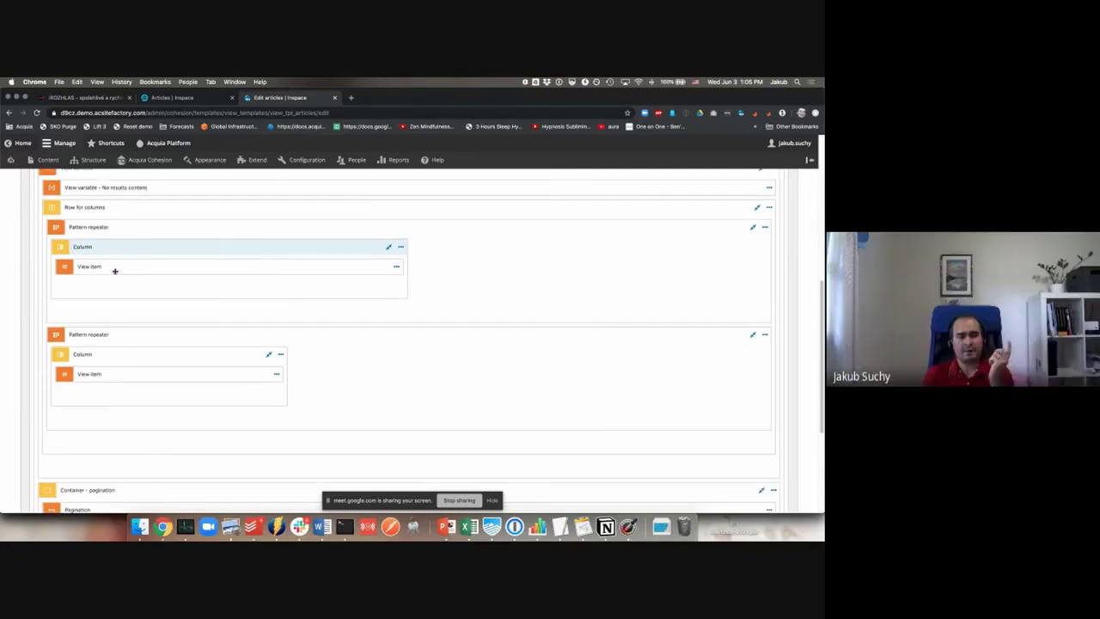
Step: Examine the If and Is condition options in the second Pattern repeater's settings and close them without applying anything
double_click(133, 335)
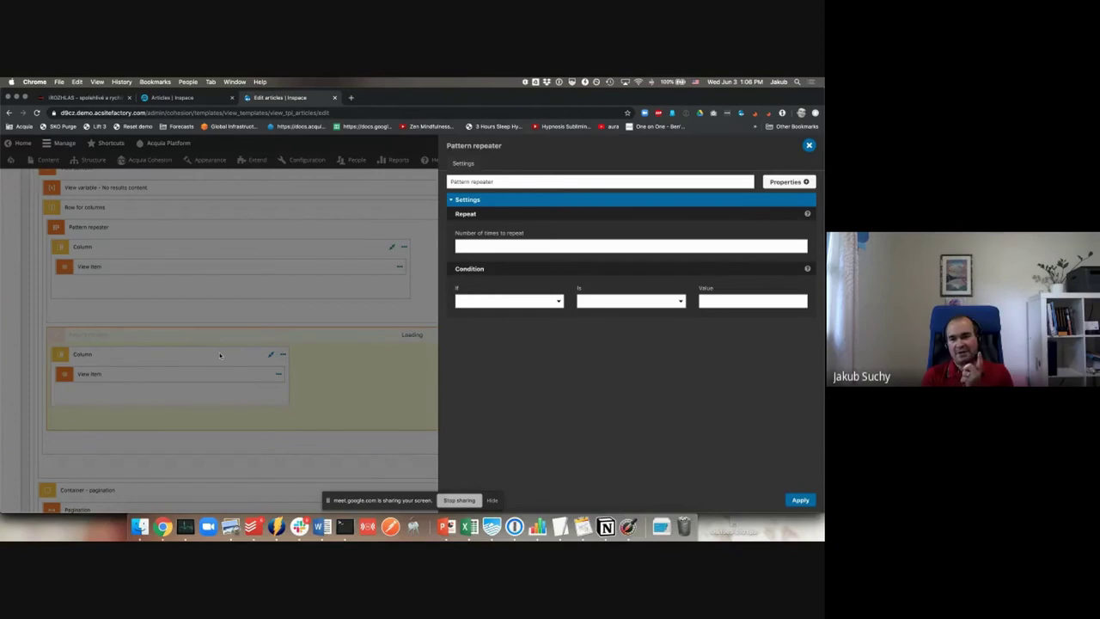
click(534, 298)
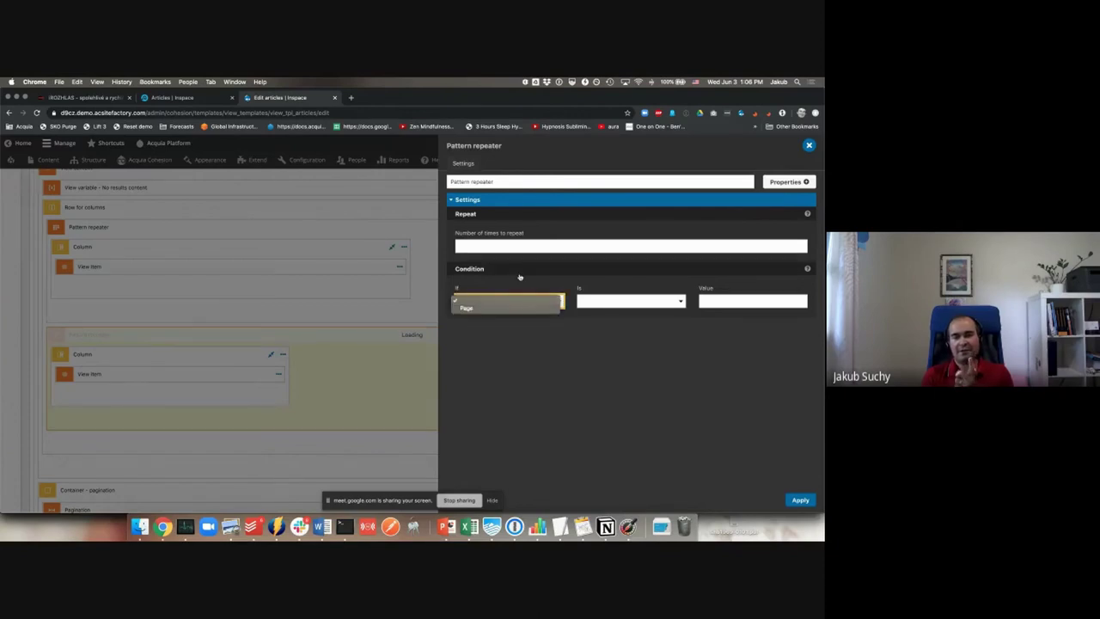
click(518, 277)
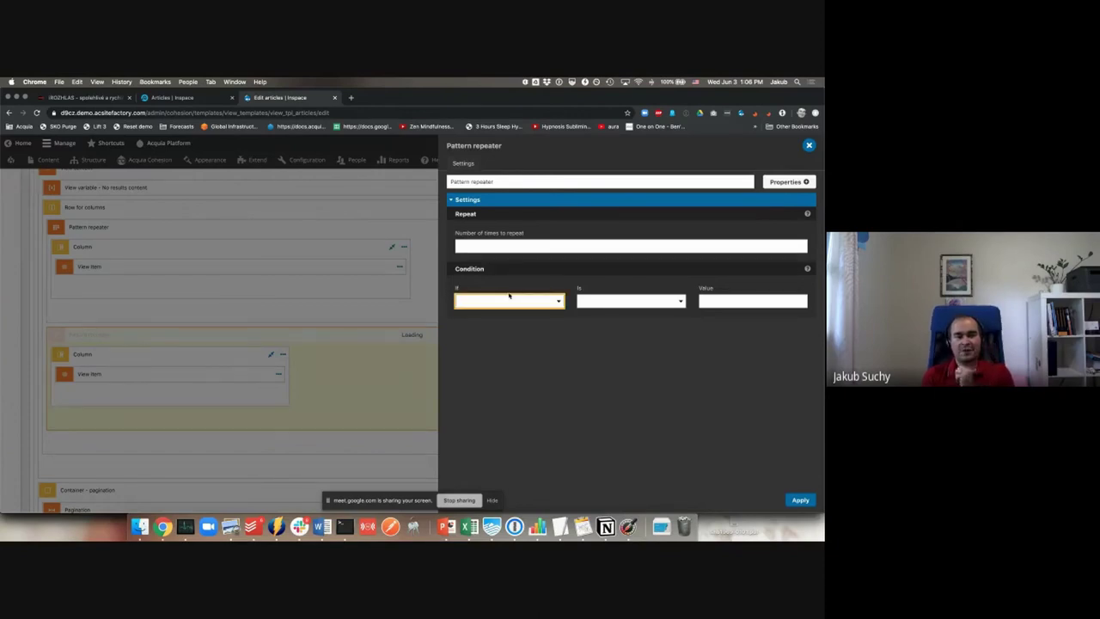
click(588, 303)
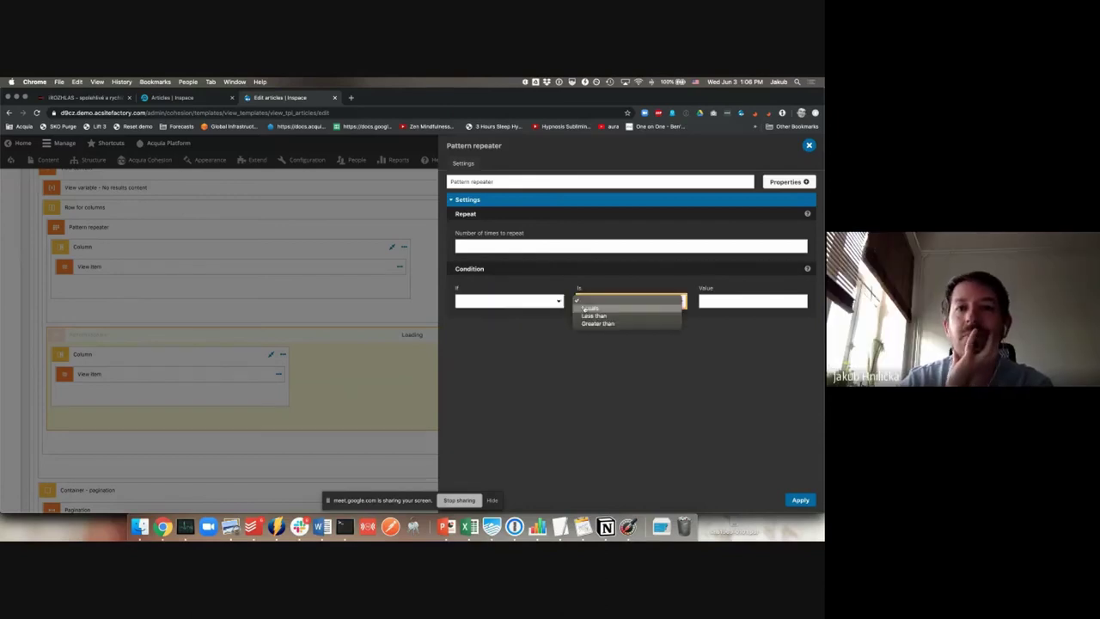
click(512, 336)
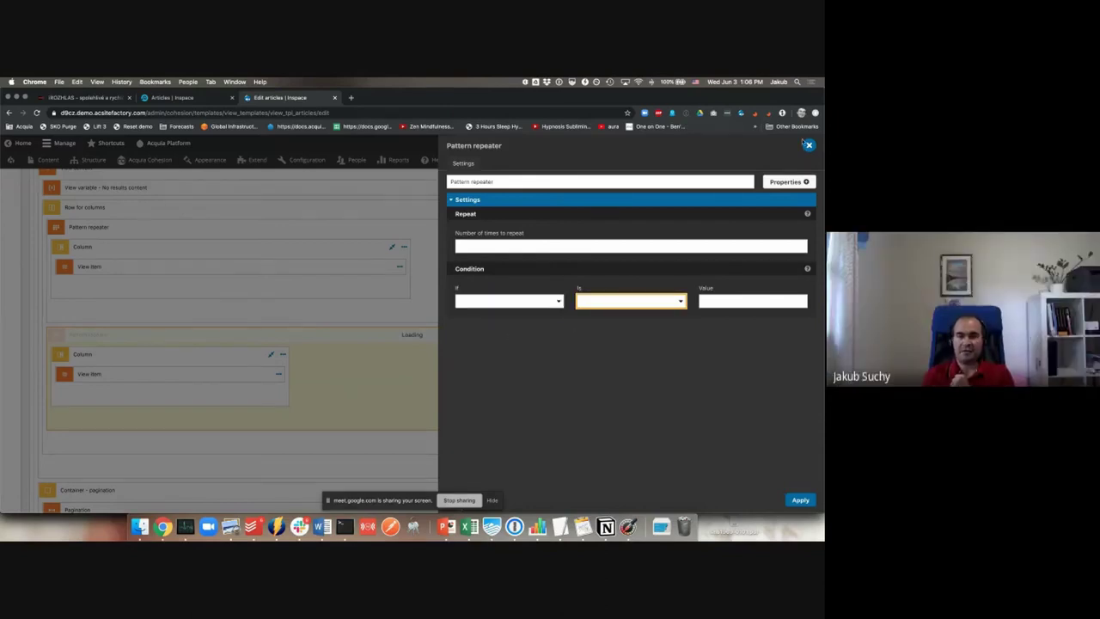
click(808, 145)
Step: Set the condition in the first Pattern repeater's settings to If Page, Is Less than, Value 2
double_click(111, 230)
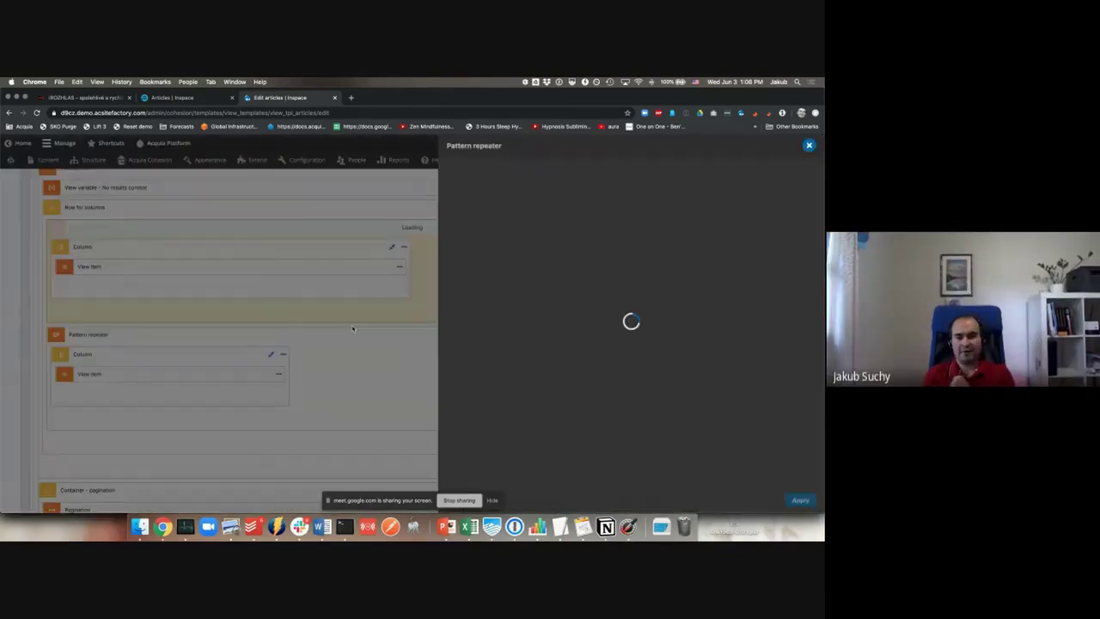
click(507, 301)
click(481, 309)
click(632, 301)
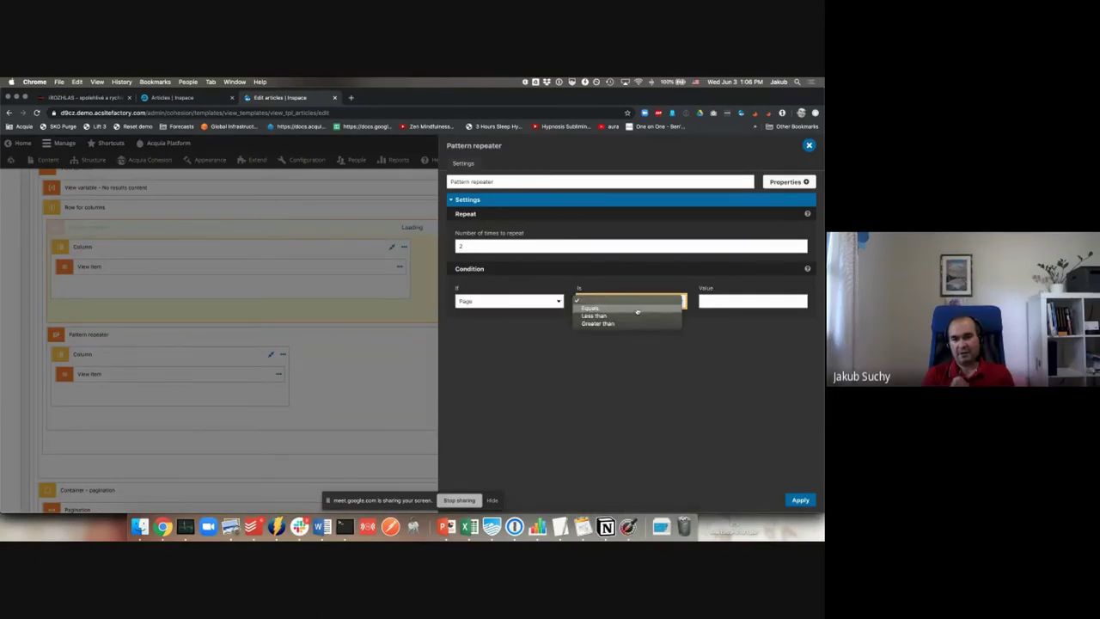
click(615, 321)
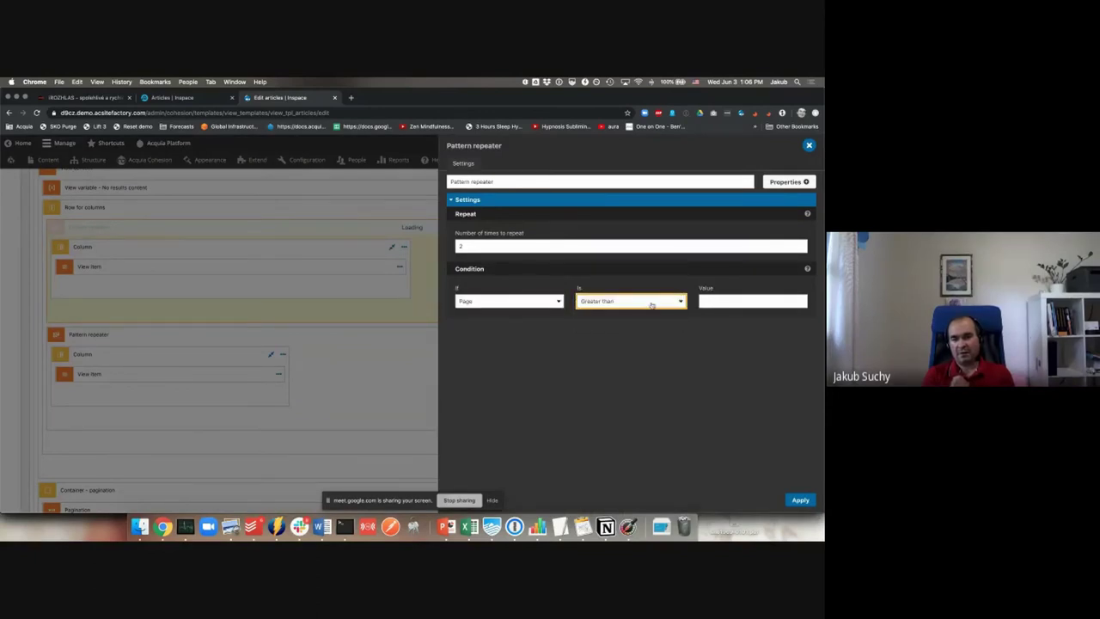
click(637, 306)
click(618, 293)
click(721, 301)
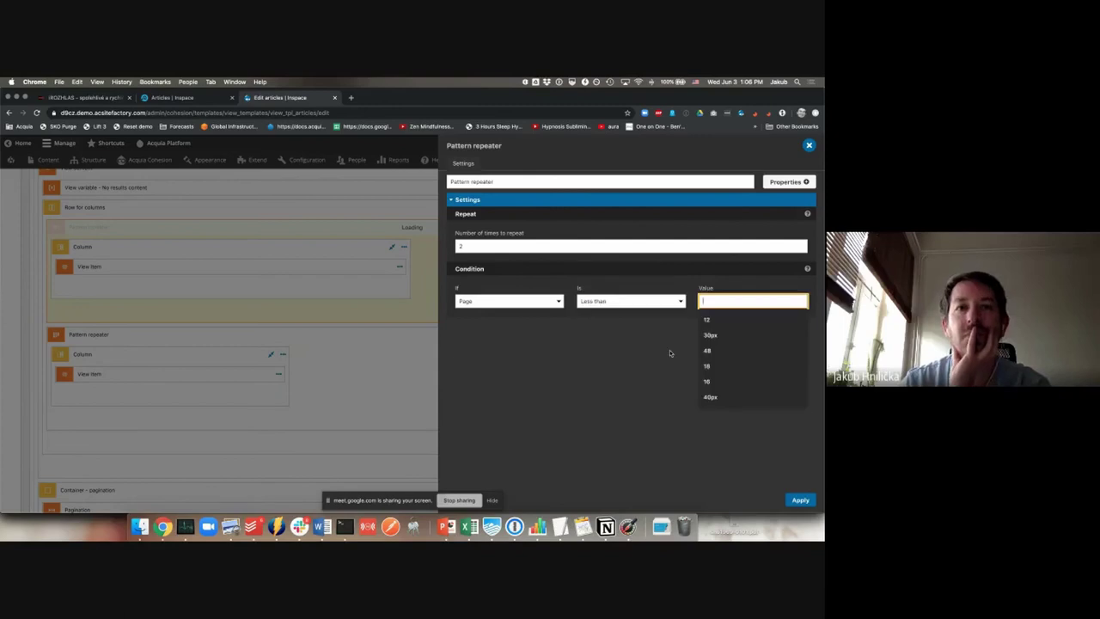
text(2)
click(669, 354)
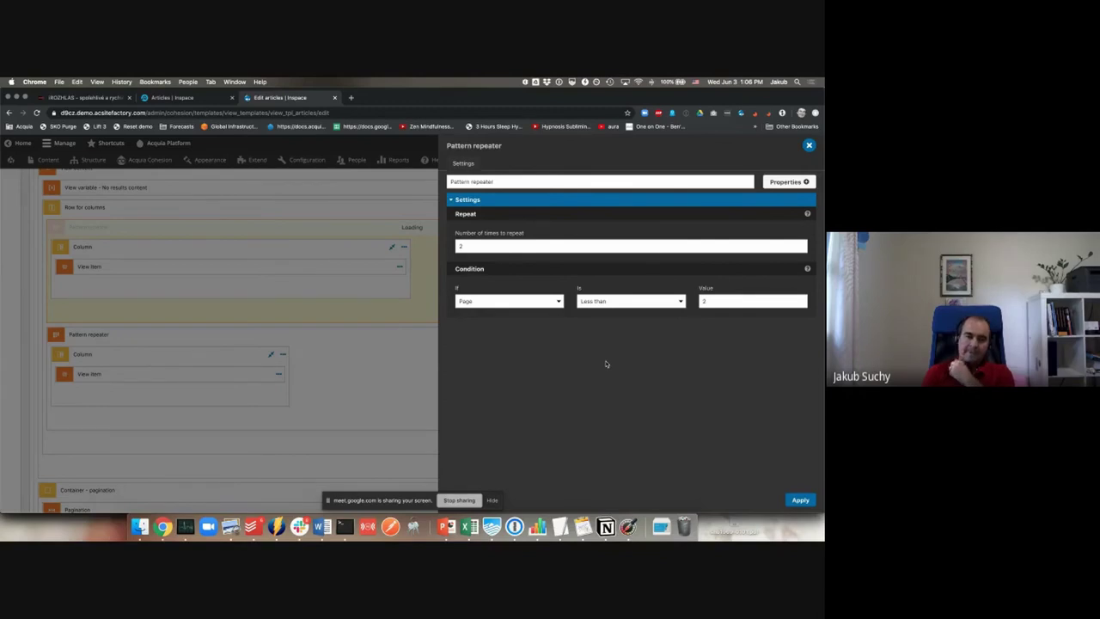
triple_click(471, 149)
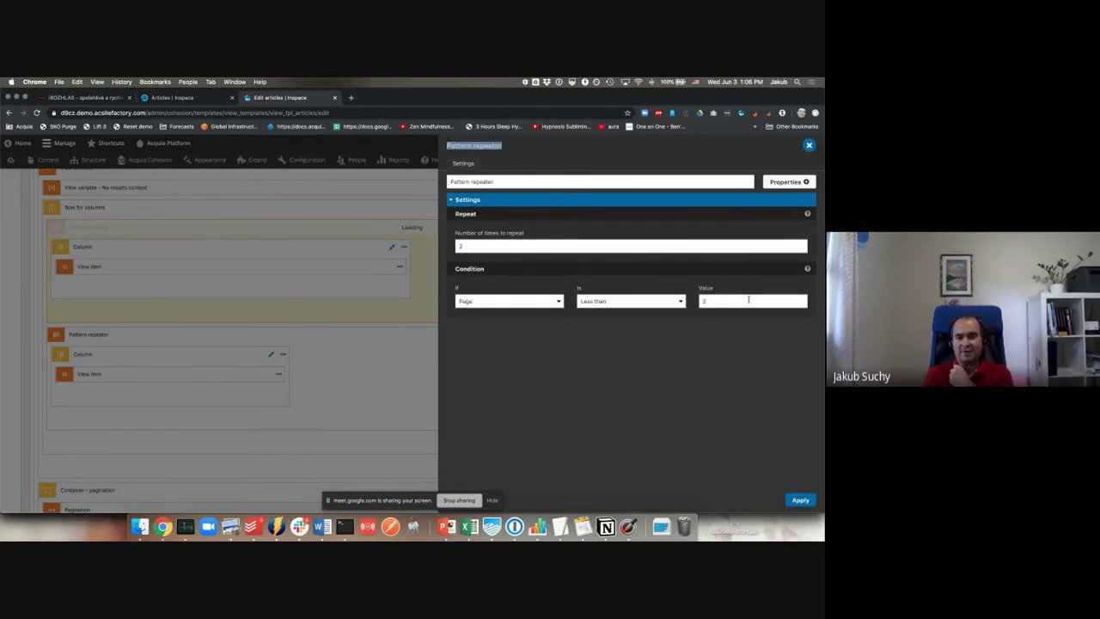
click(656, 387)
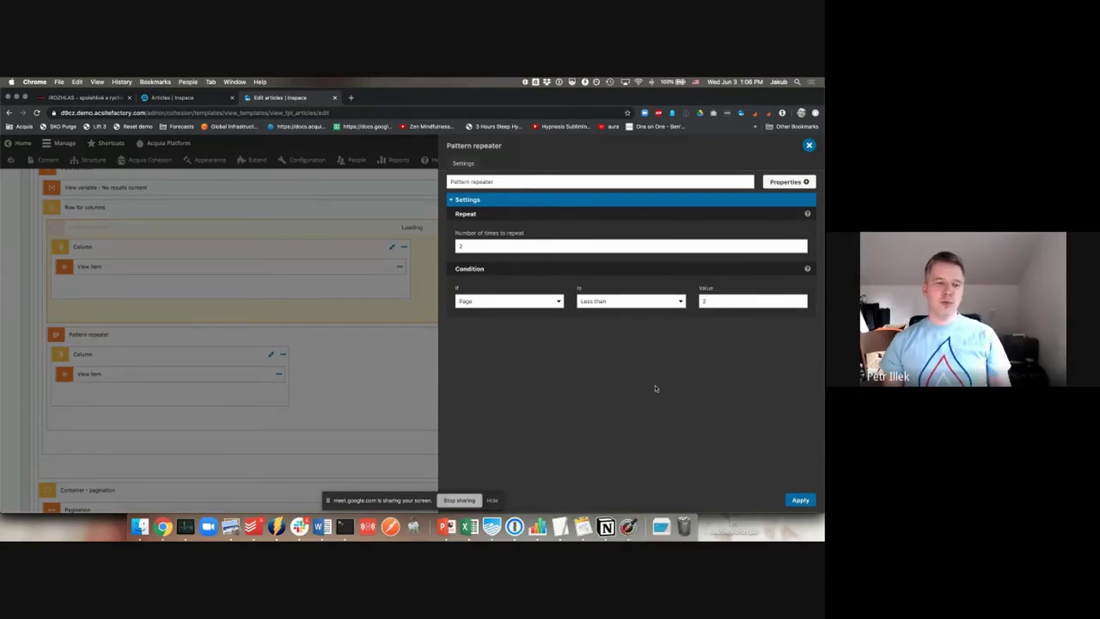
Step: Check which settings properties are enabled for the first Pattern repeater and return to its settings form
click(768, 180)
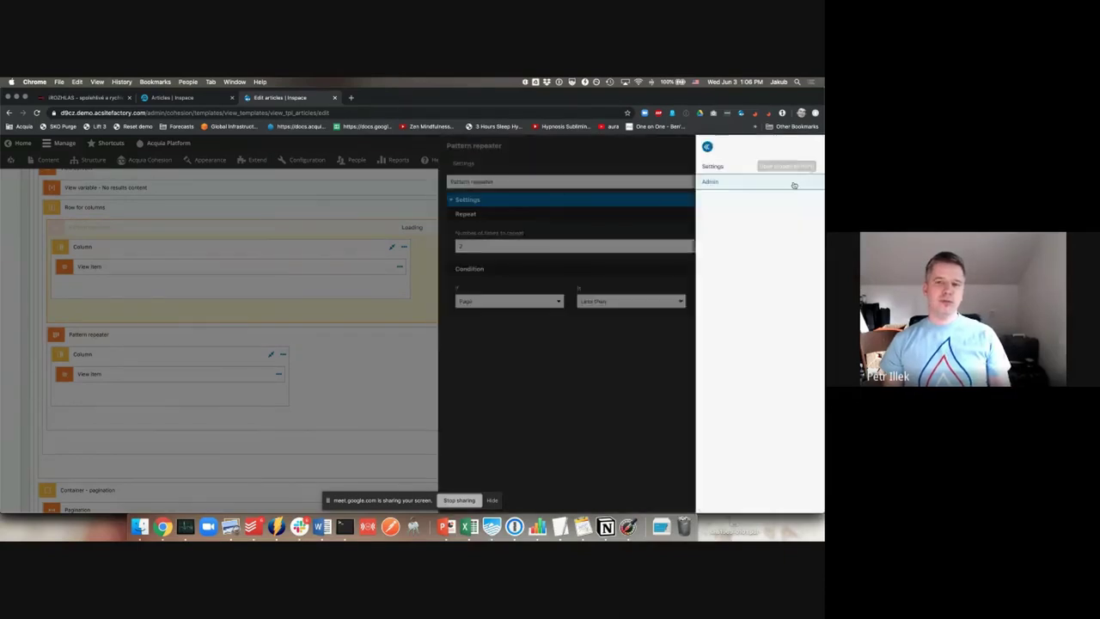
click(689, 183)
click(664, 146)
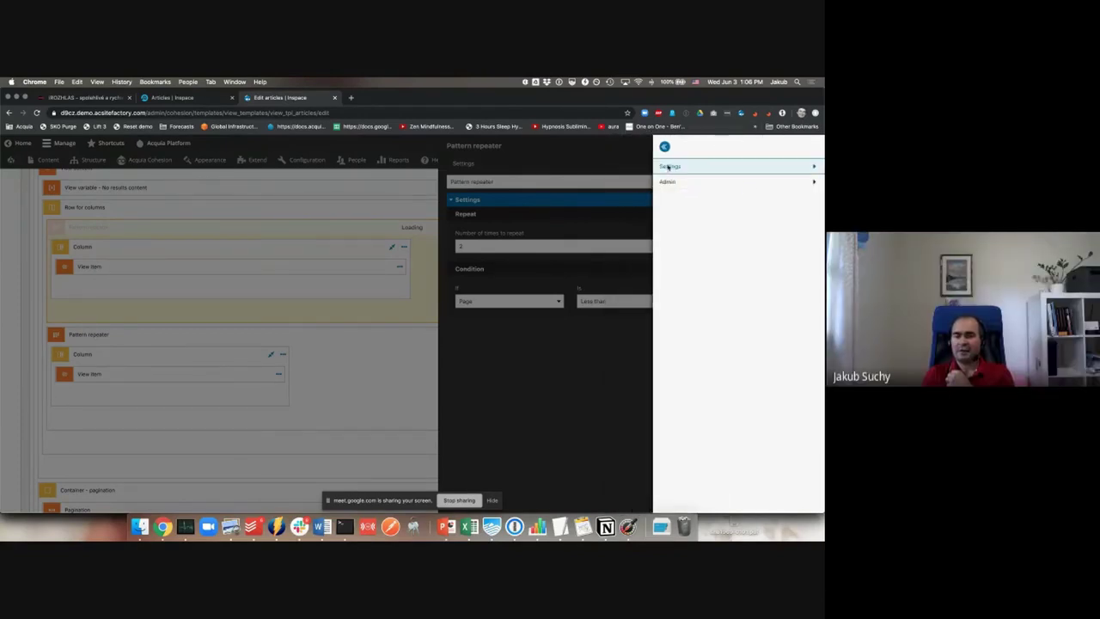
click(668, 167)
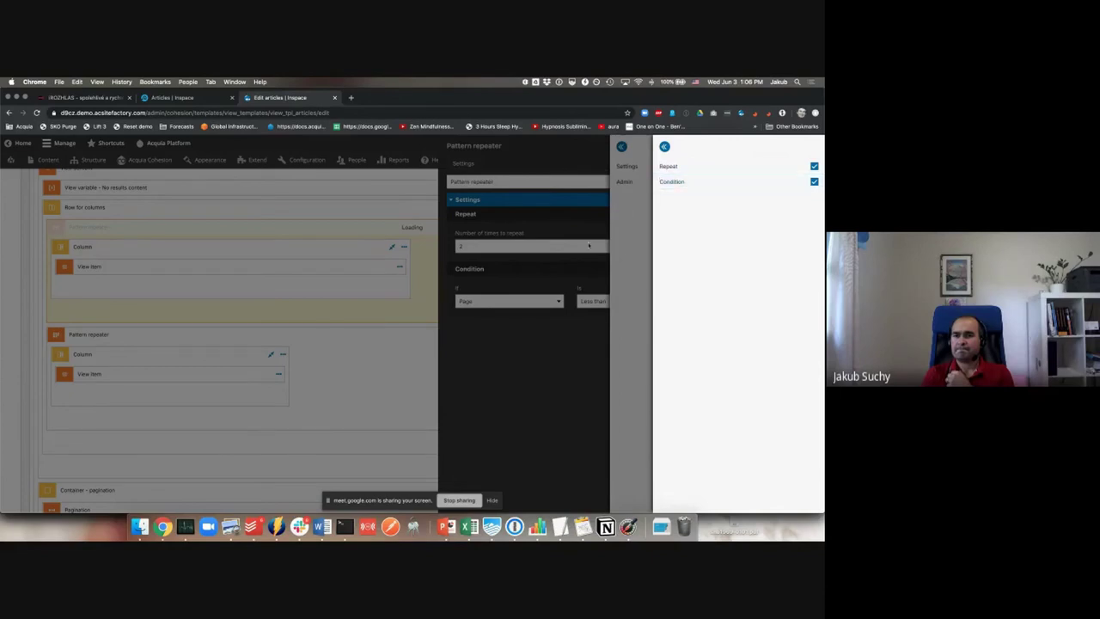
click(784, 167)
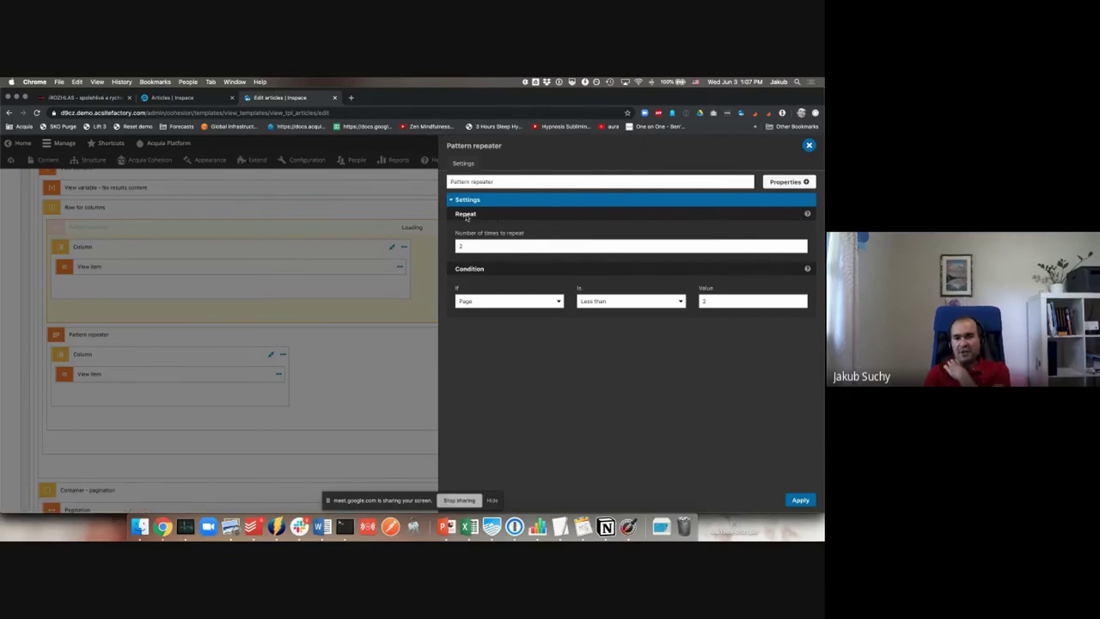
Step: Read the Pattern repeater documentation on Repeat and Condition, and close the repeater's settings in the template editor without applying them
click(807, 213)
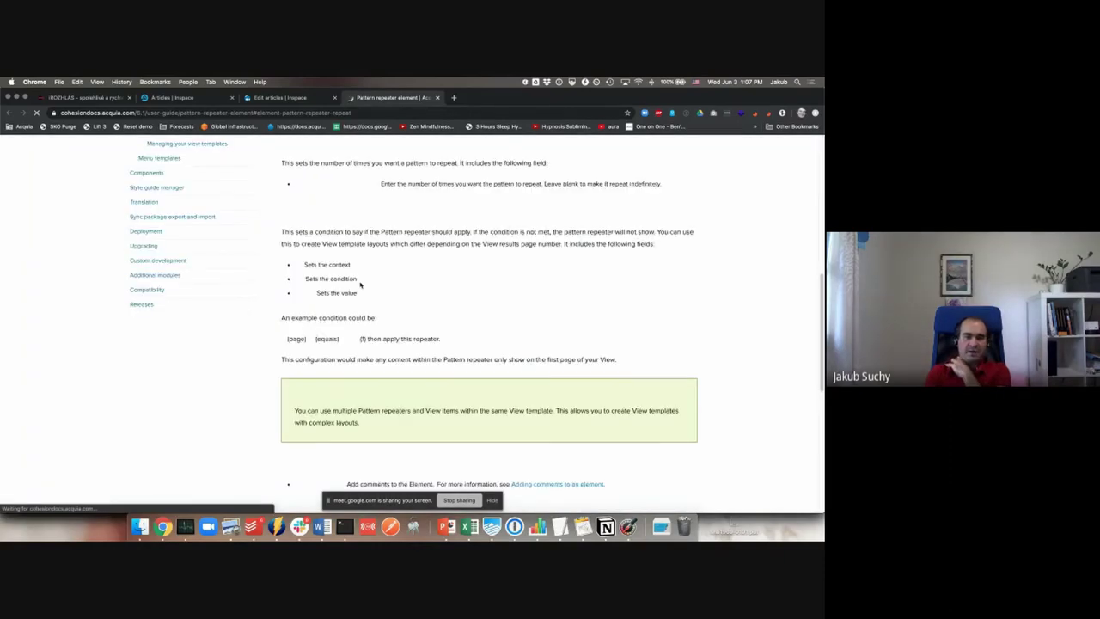
scroll(370, 292, down, 5)
scroll(395, 296, up, 3)
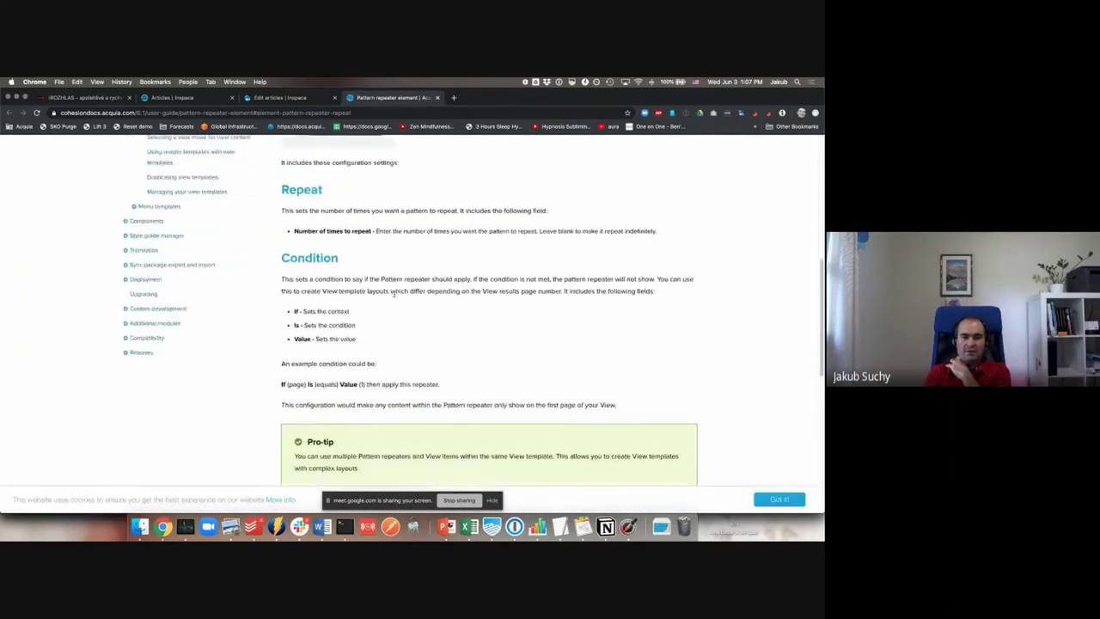
scroll(375, 332, up, 4)
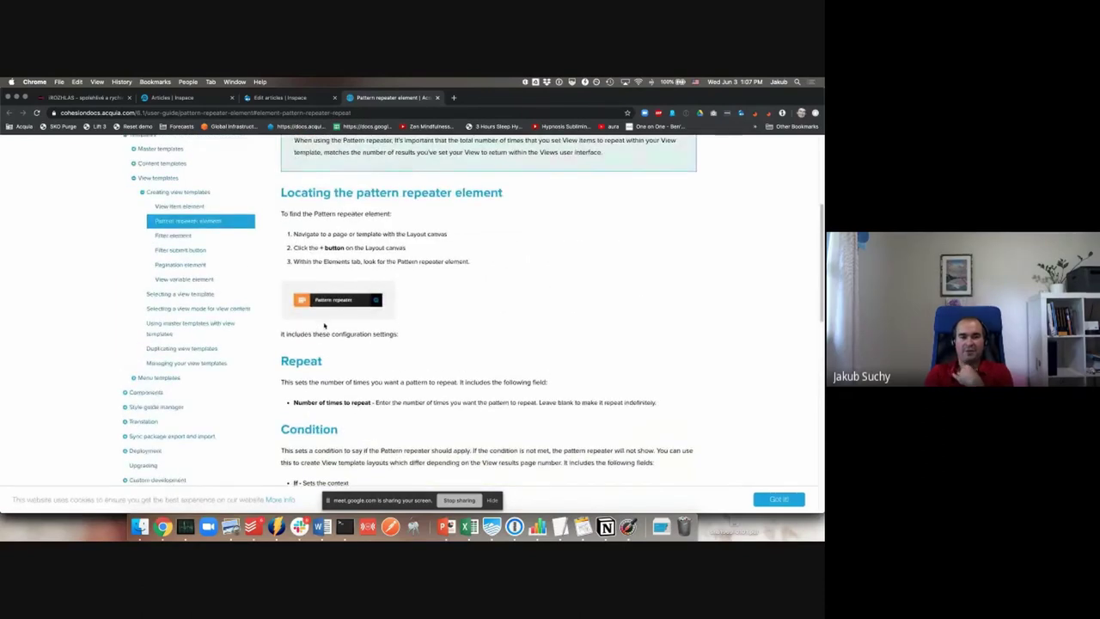
click(269, 102)
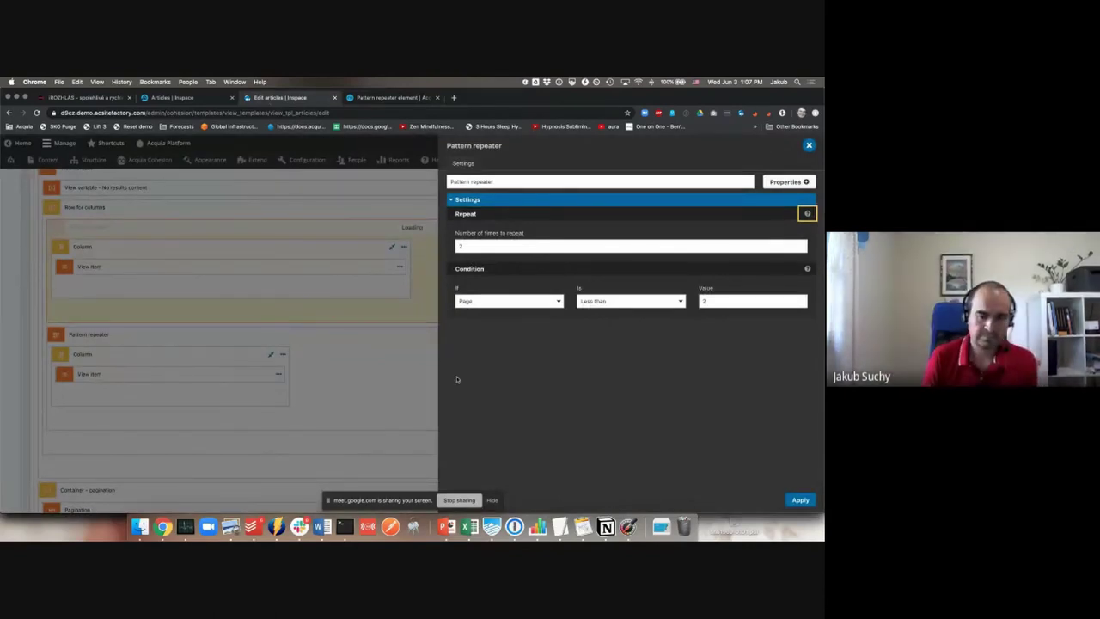
click(807, 147)
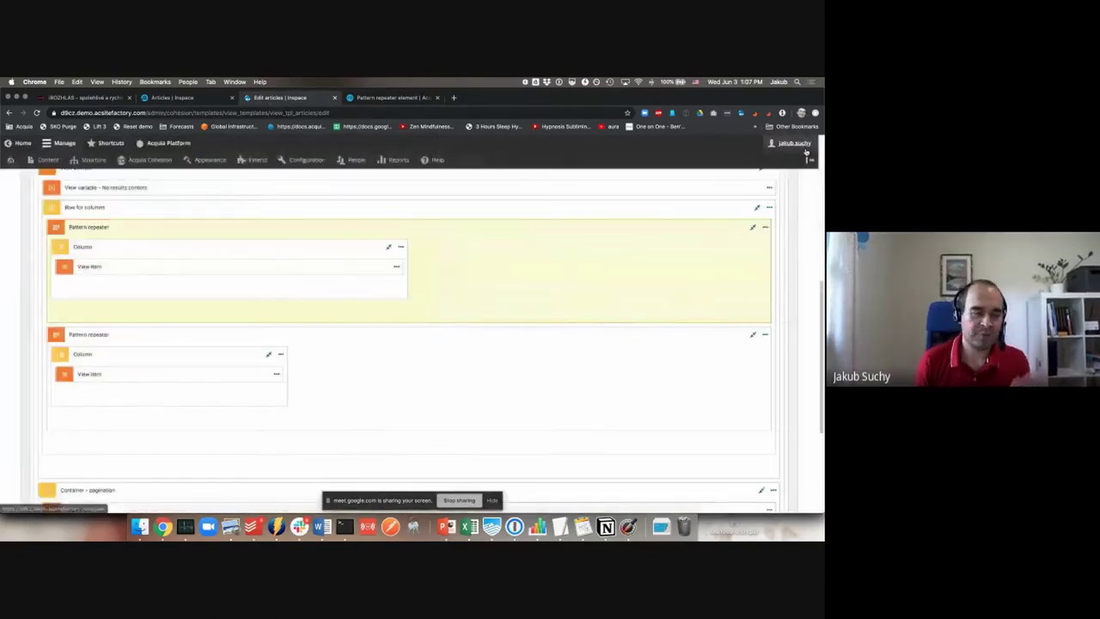
Step: Compare the teaser layout on the Inspace Articles page with the Pattern repeaters on the view template's layout canvas
key(ctrl+shift+Tab)
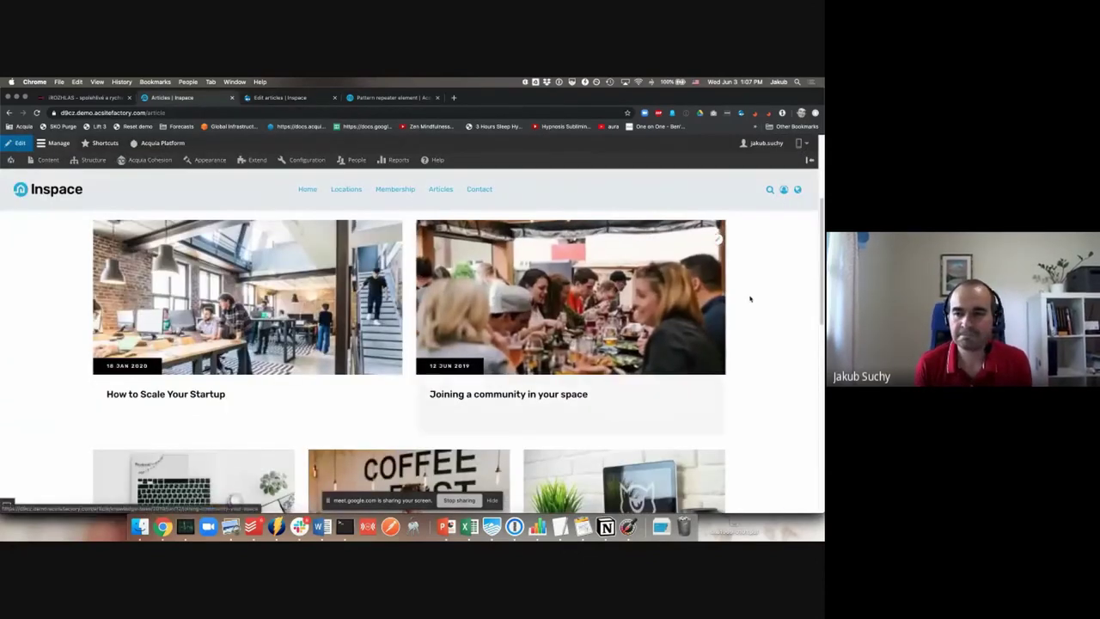
scroll(748, 299, up, 1)
scroll(754, 300, down, 1)
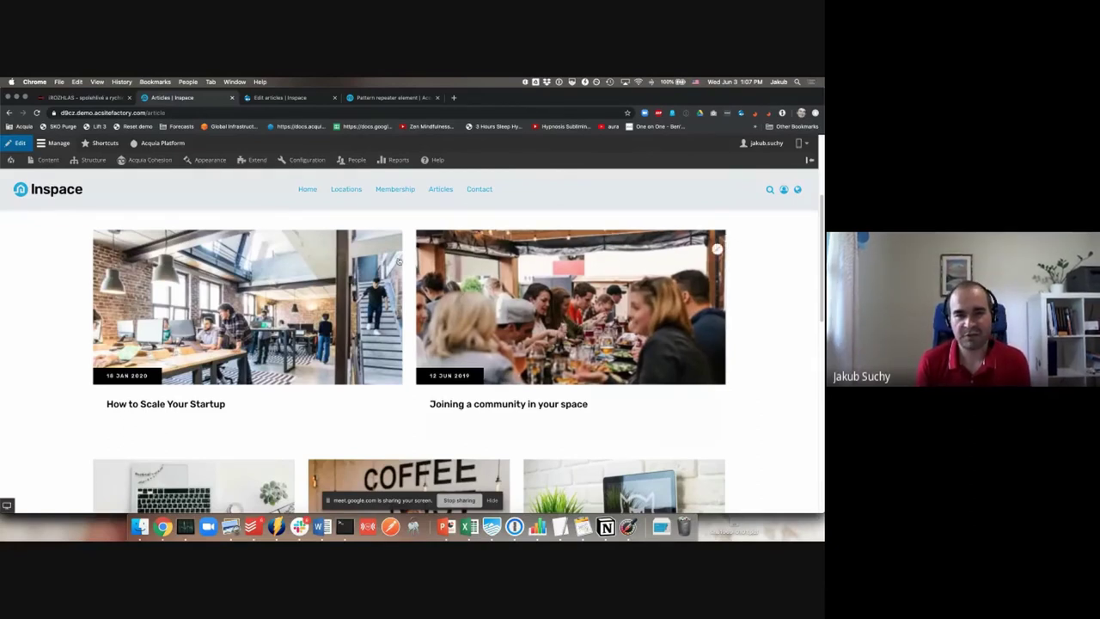
key(ctrl+Tab)
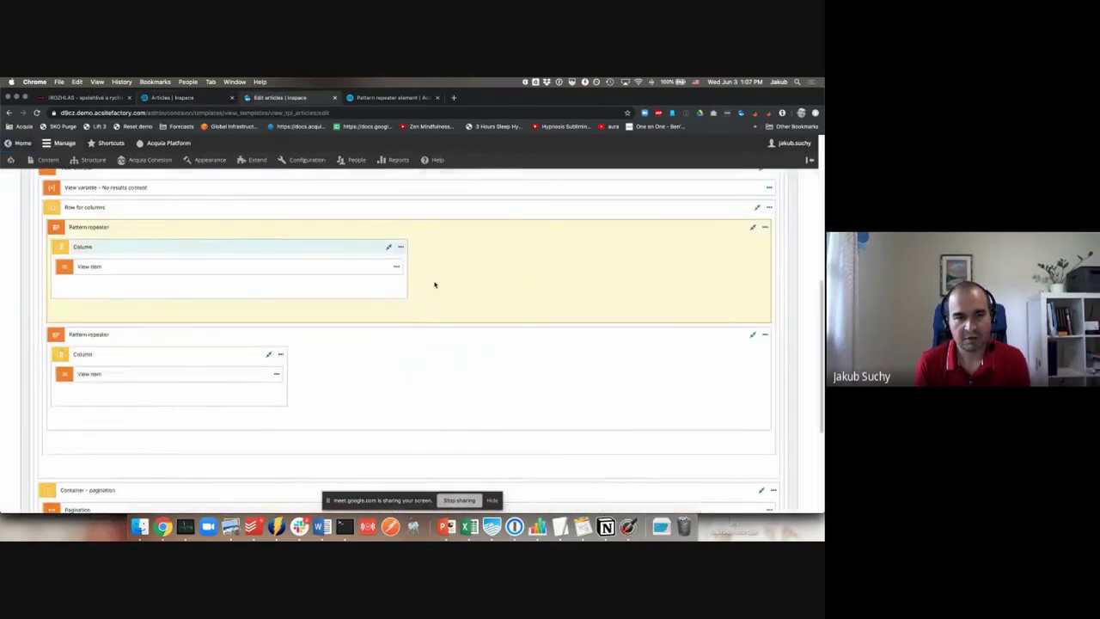
scroll(437, 284, up, 3)
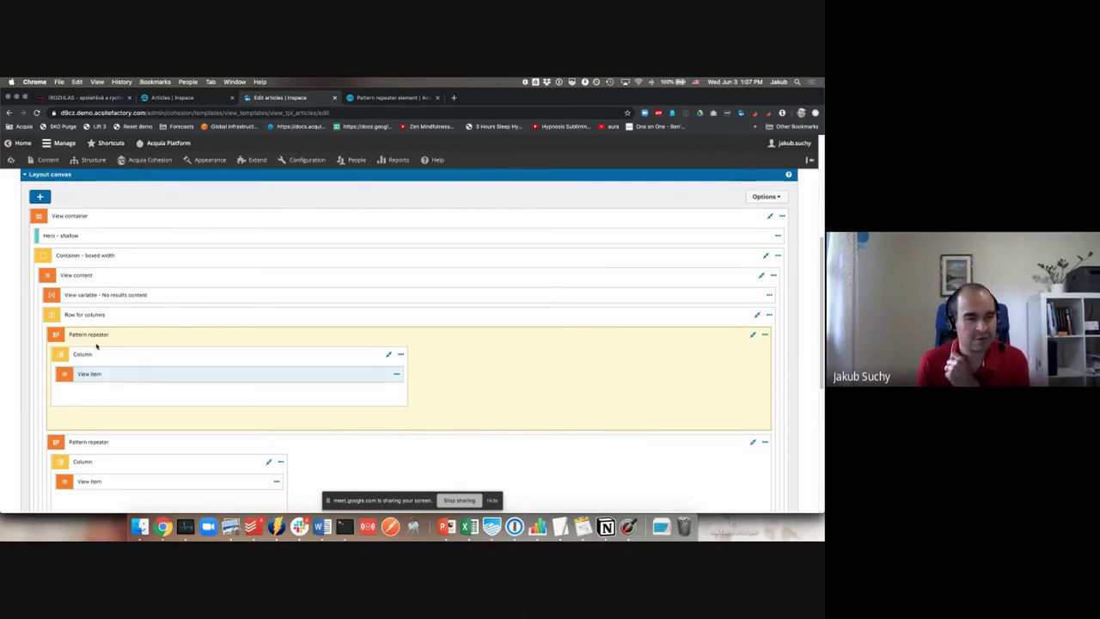
scroll(98, 335, up, 1)
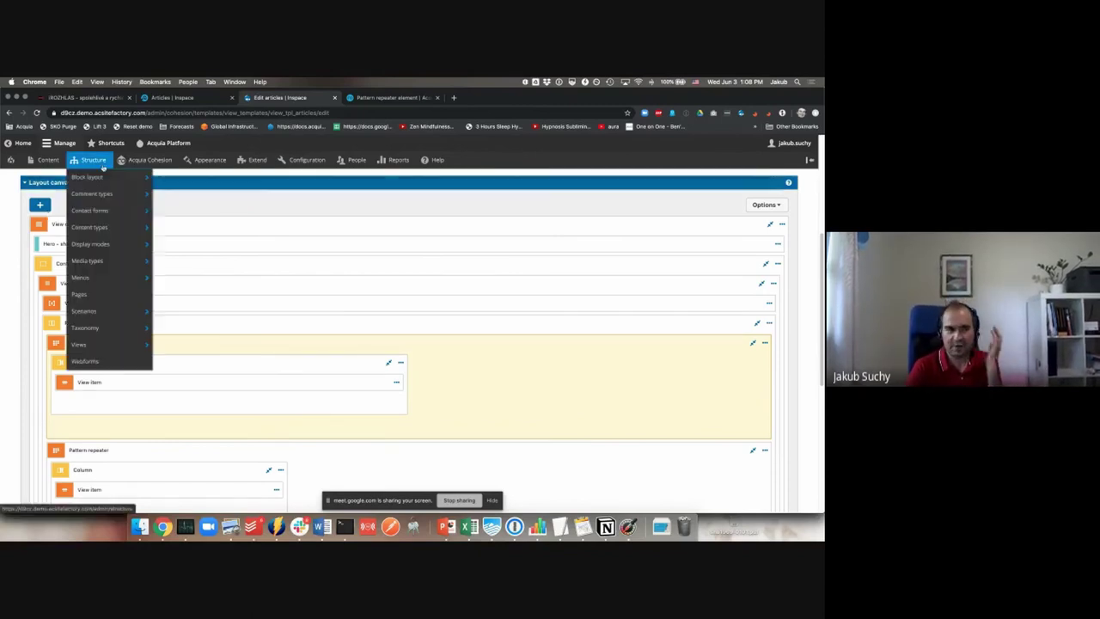
Step: Open the Acquia Cohesion menu templates list and check the Membership submenu in the Inspace site's navigation
mouse_move(150, 165)
mouse_move(157, 278)
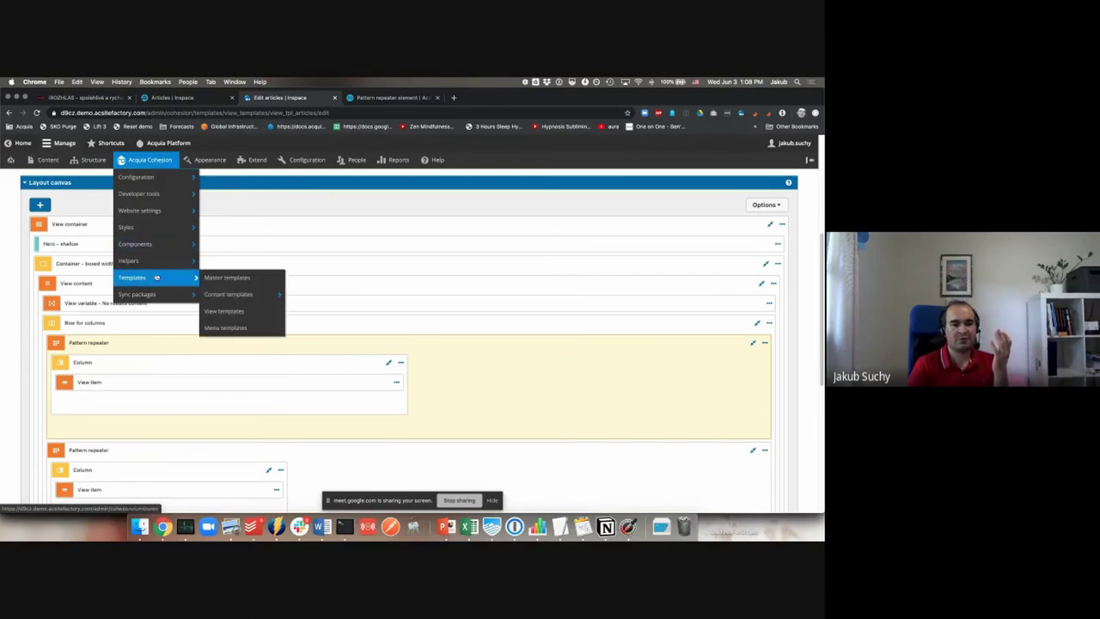
click(215, 329)
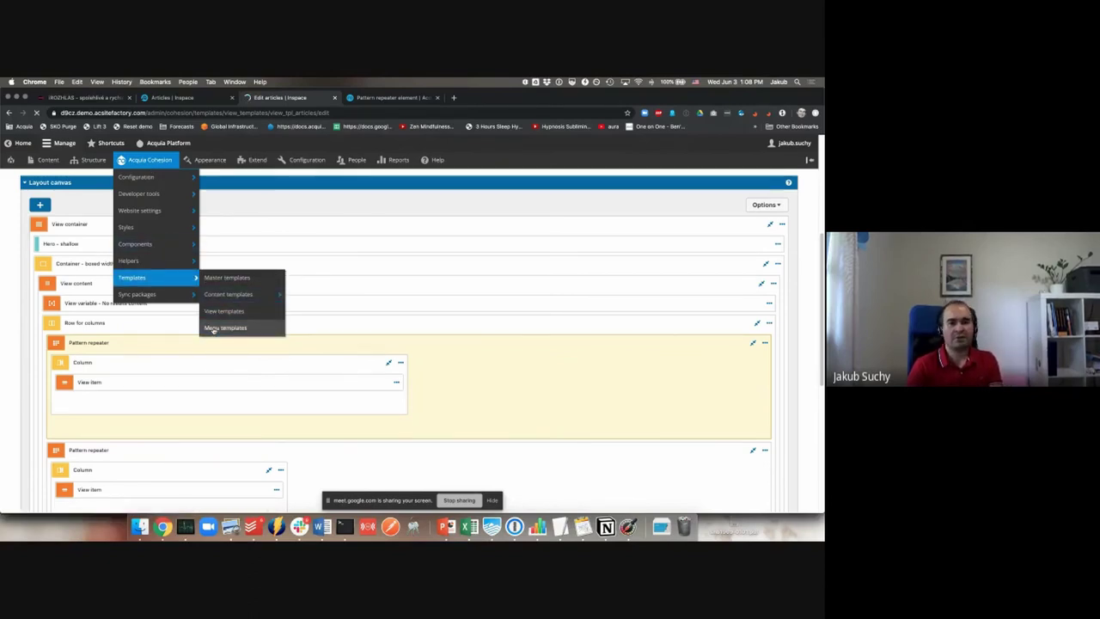
click(172, 97)
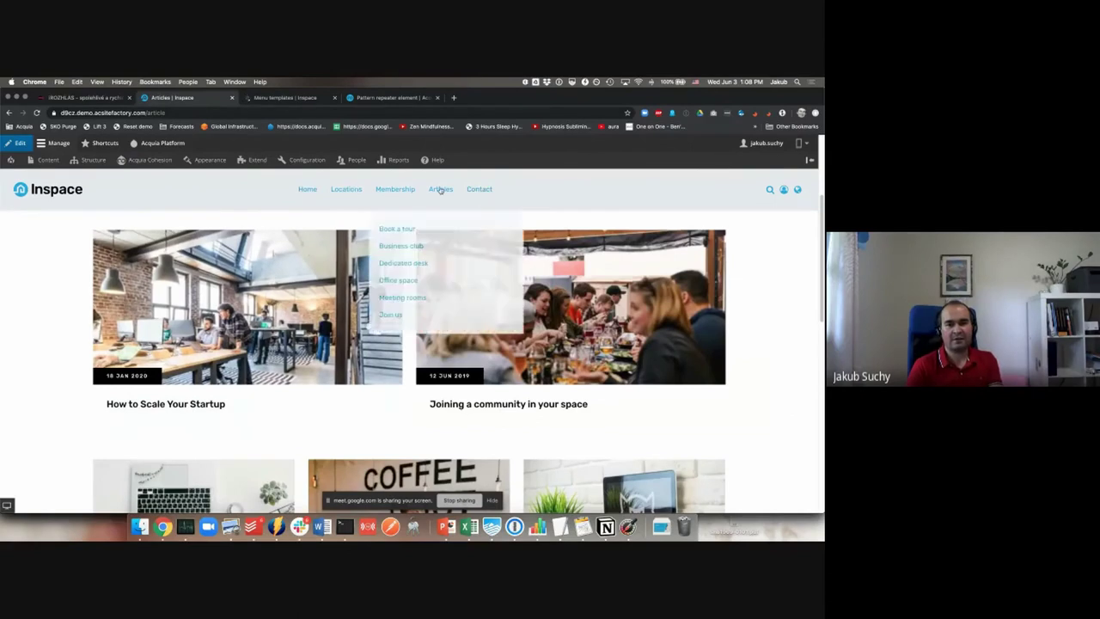
mouse_move(405, 193)
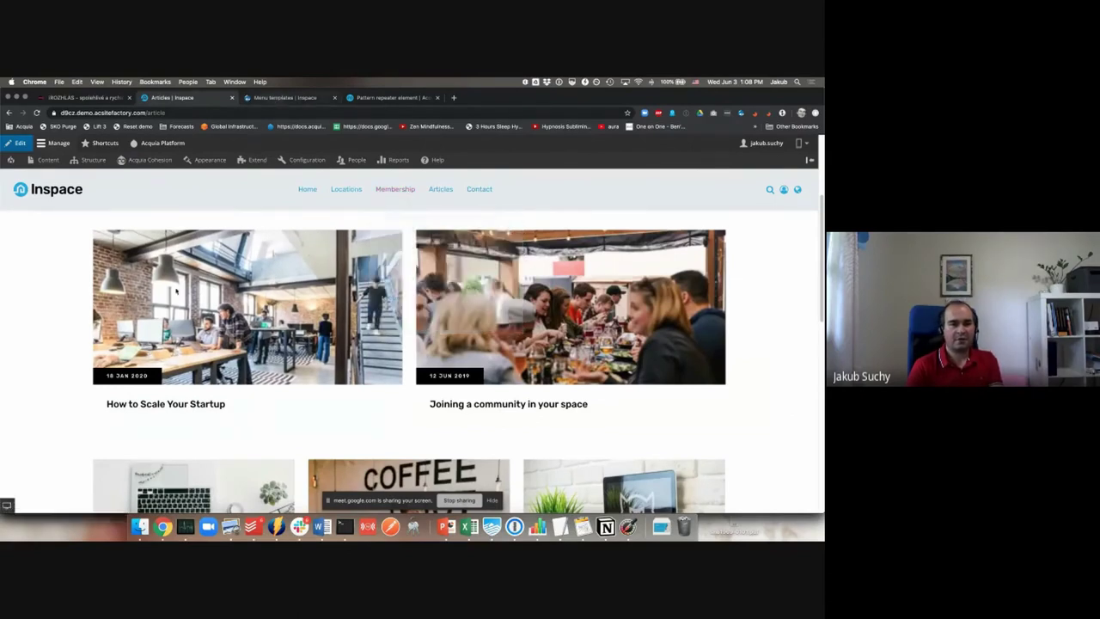
Step: Open the Main navigation menu template for editing and review the menu structure on its layout canvas
click(278, 97)
drag(33, 355, 348, 361)
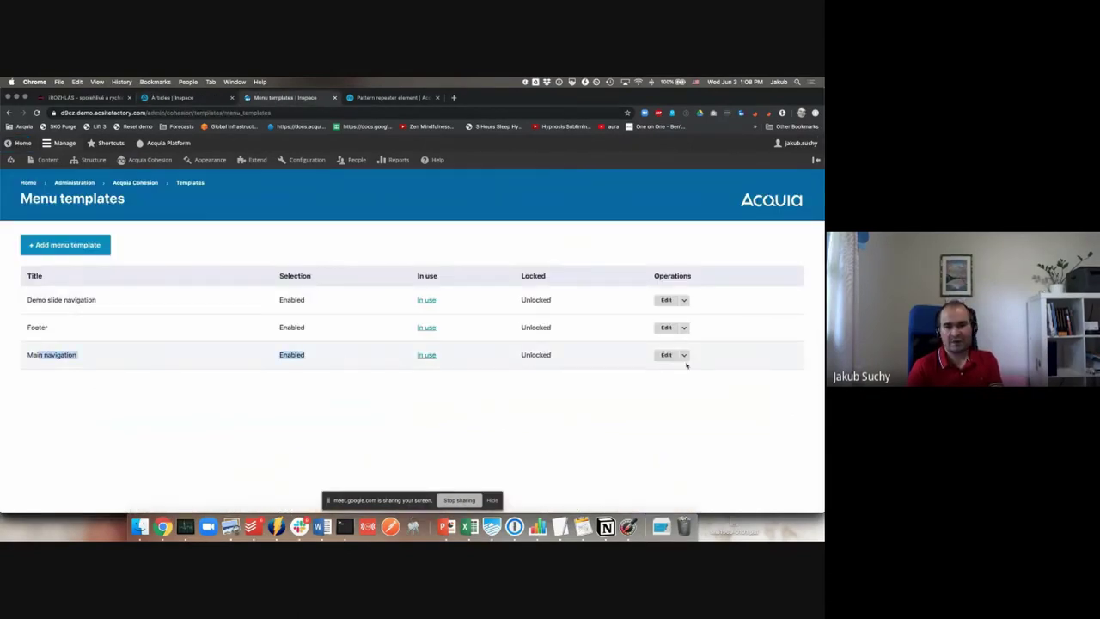
click(666, 355)
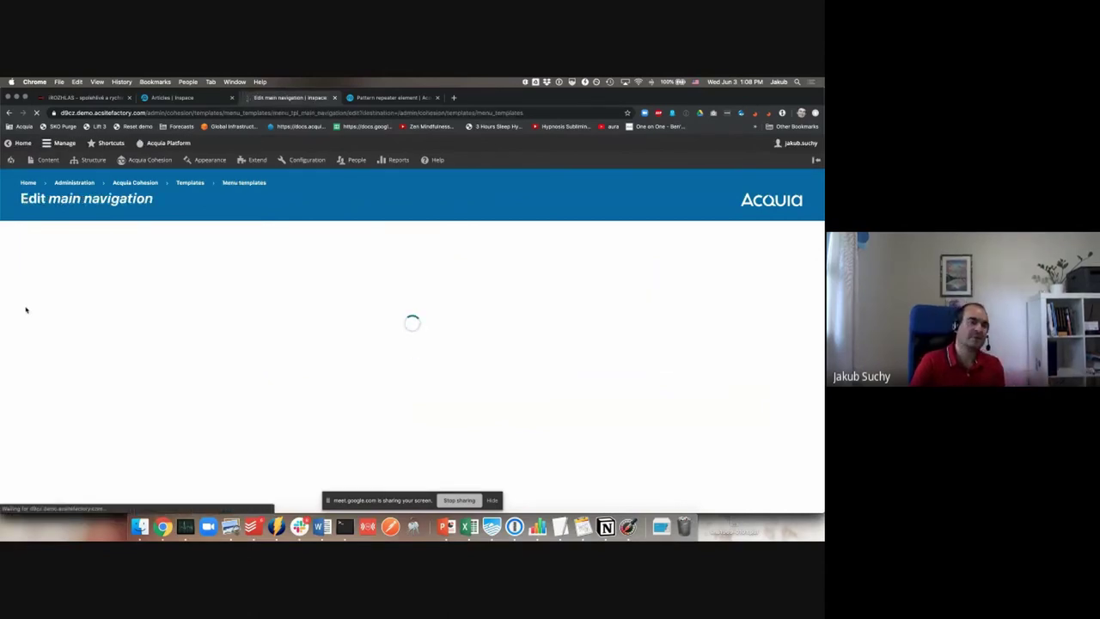
scroll(95, 324, down, 2)
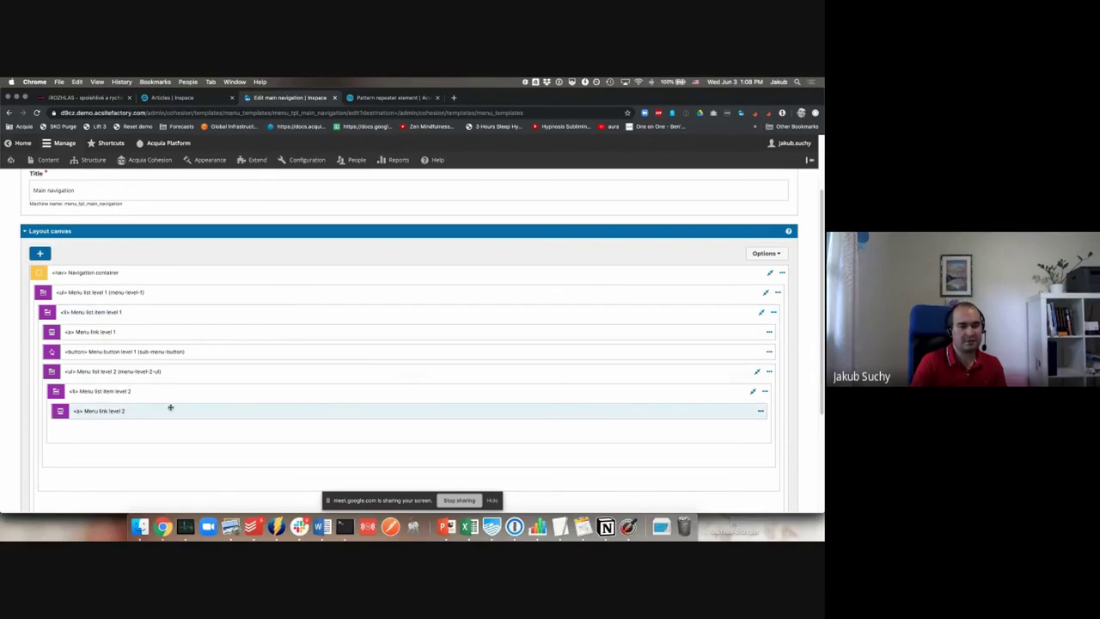
scroll(171, 409, down, 1)
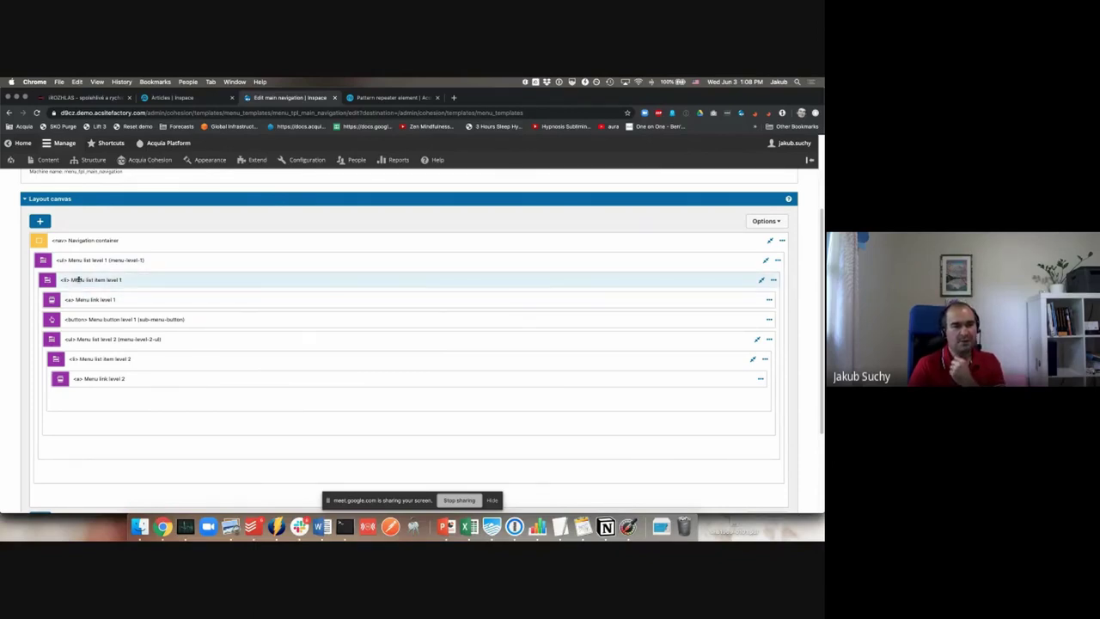
Step: Examine the List item range option in the level 2 menu list item's settings and close them without applying anything
double_click(116, 339)
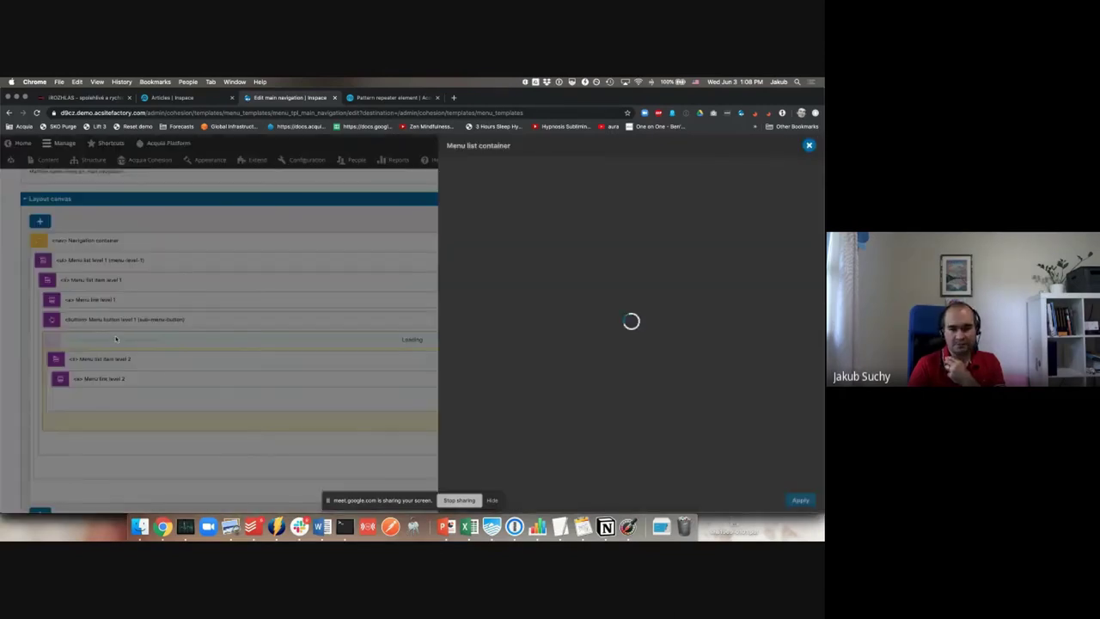
click(173, 309)
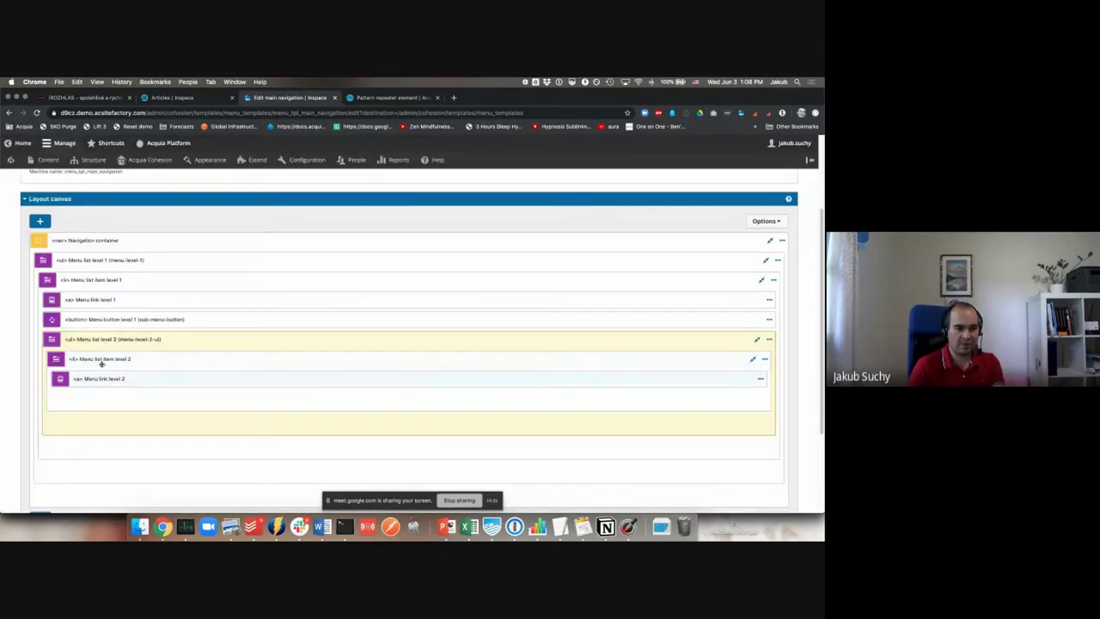
double_click(263, 363)
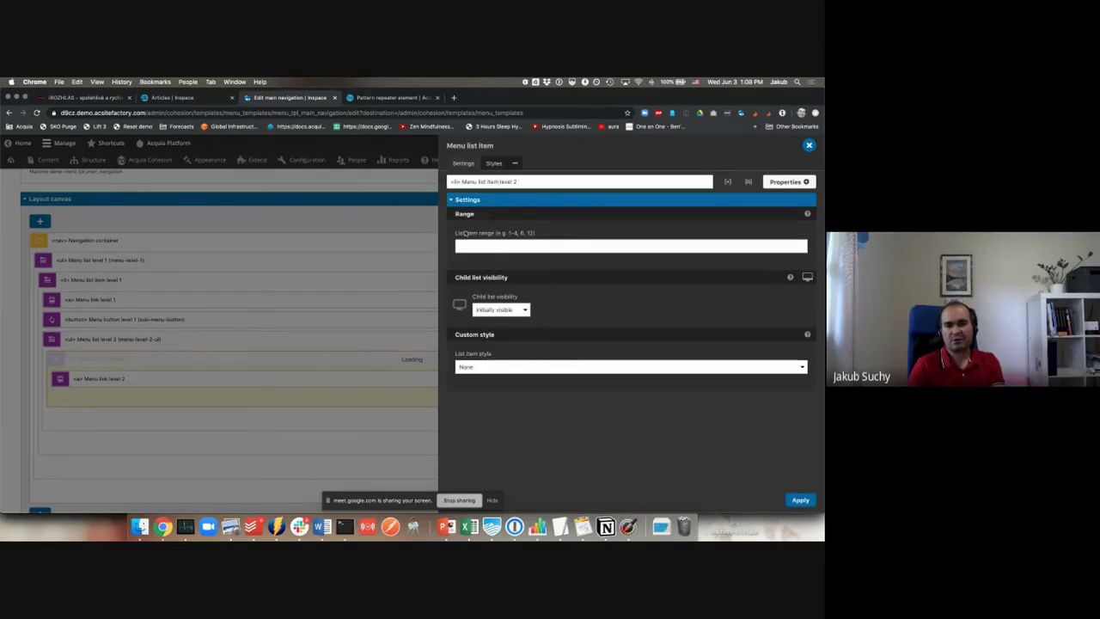
drag(460, 233, 539, 233)
click(515, 233)
drag(459, 233, 539, 233)
click(550, 232)
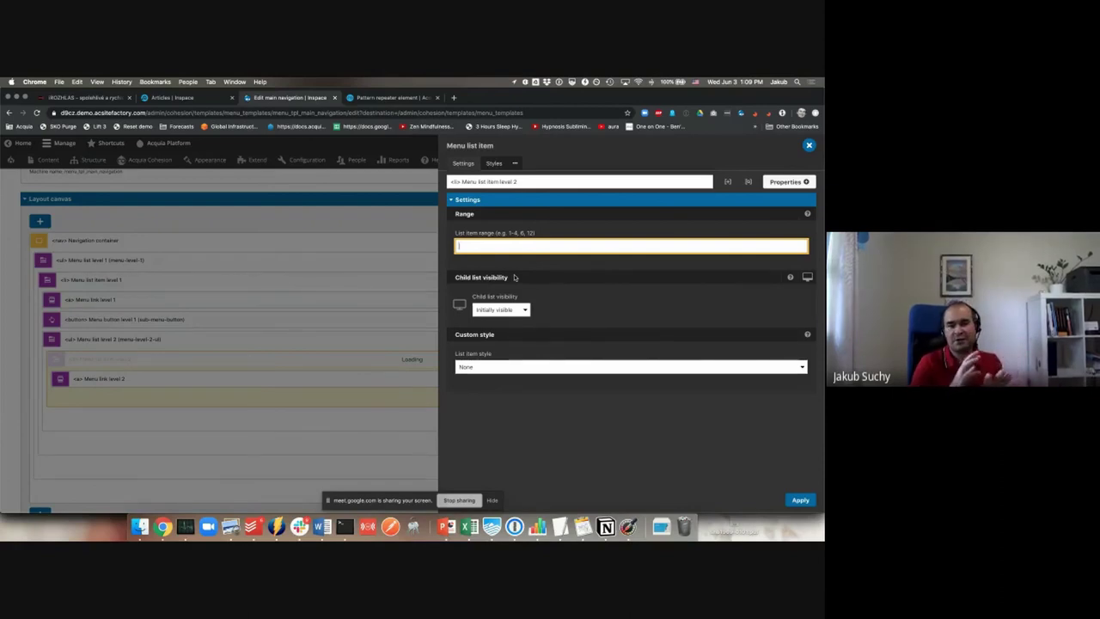
key(Escape)
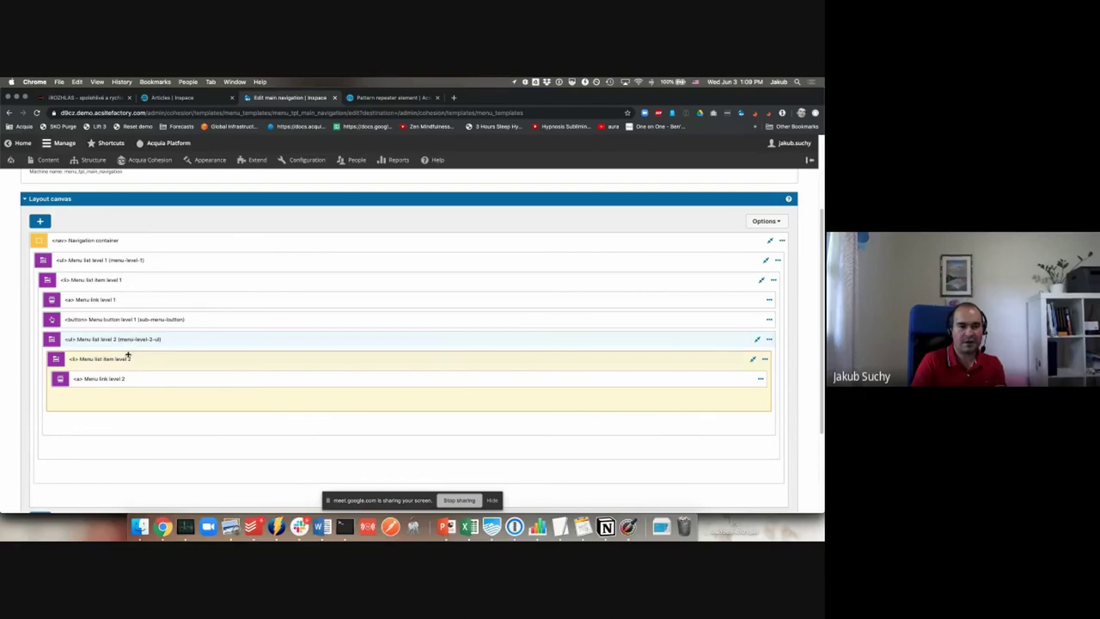
Step: Duplicate the level 2 menu list item, then set the first item's list item range to 1 and apply it
click(764, 358)
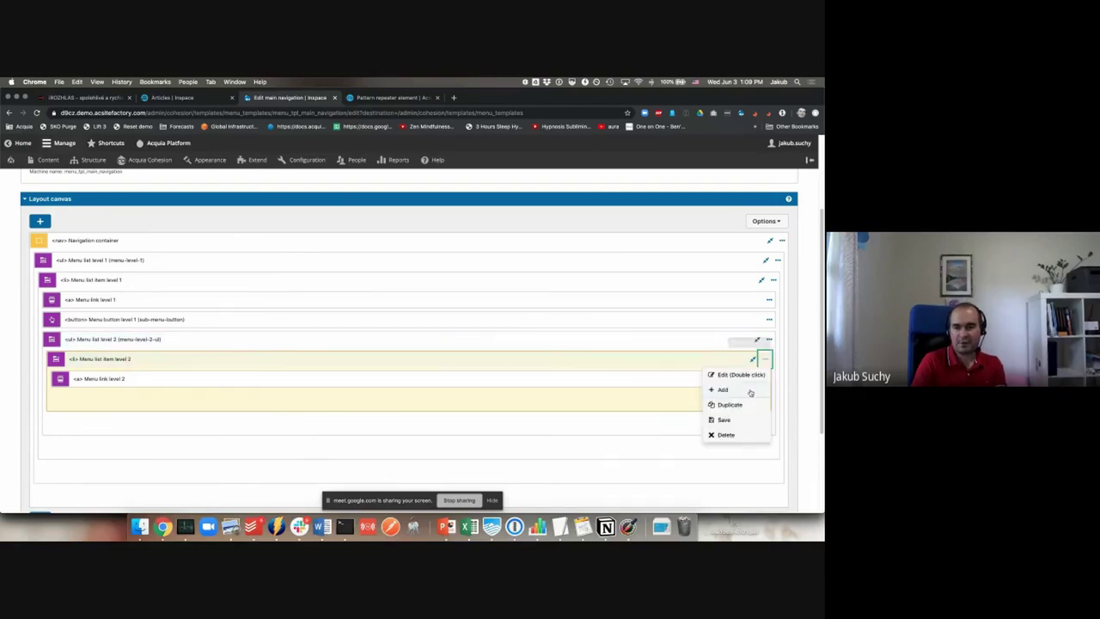
click(729, 404)
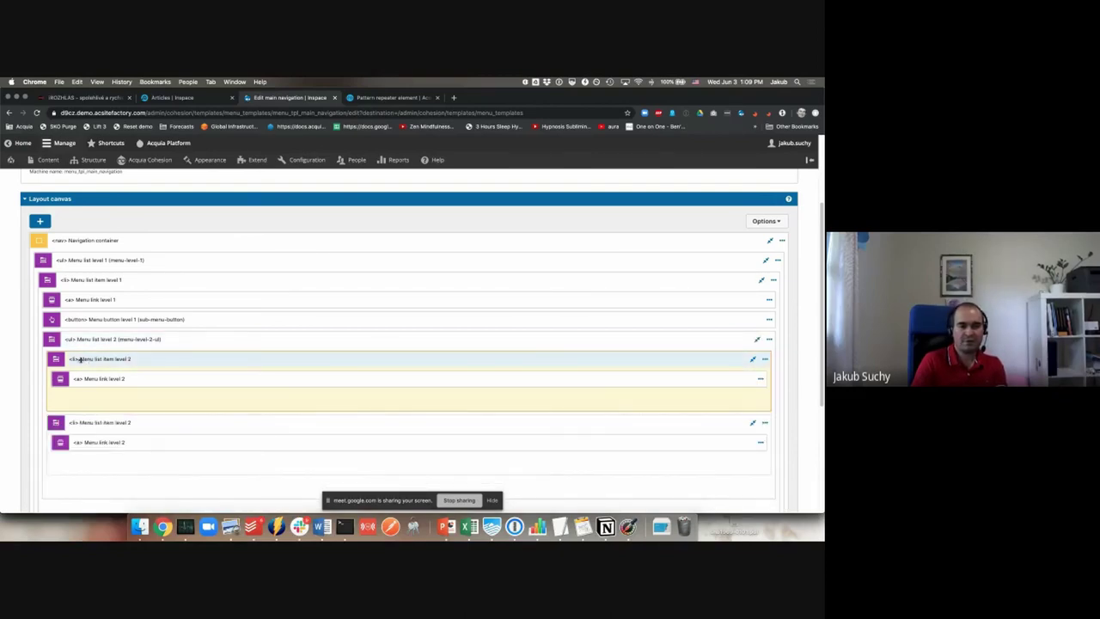
double_click(80, 359)
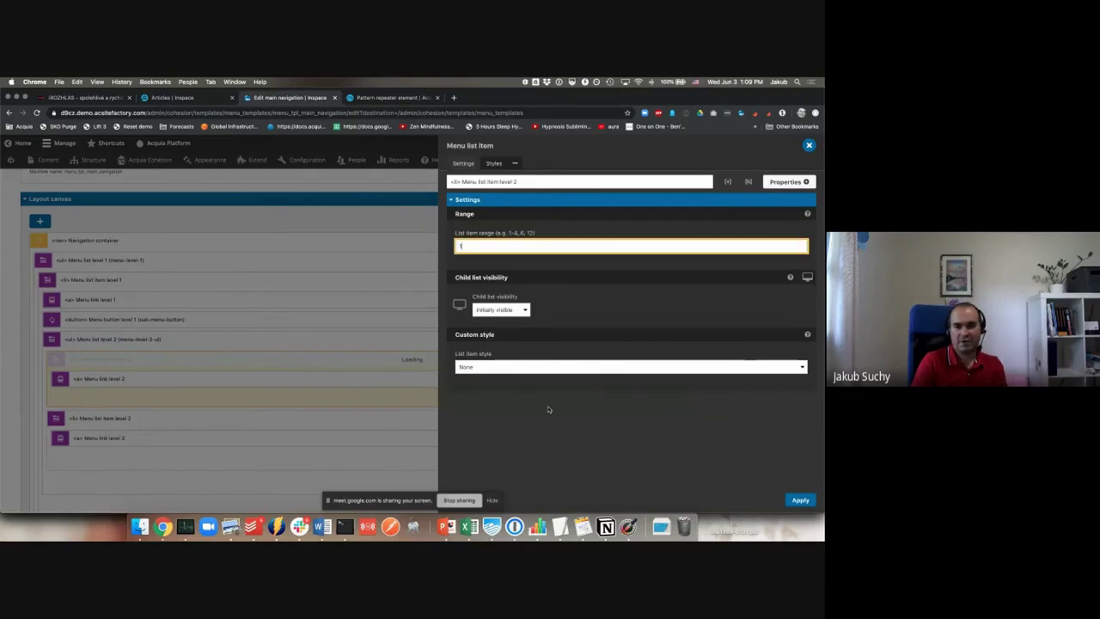
click(548, 409)
click(799, 500)
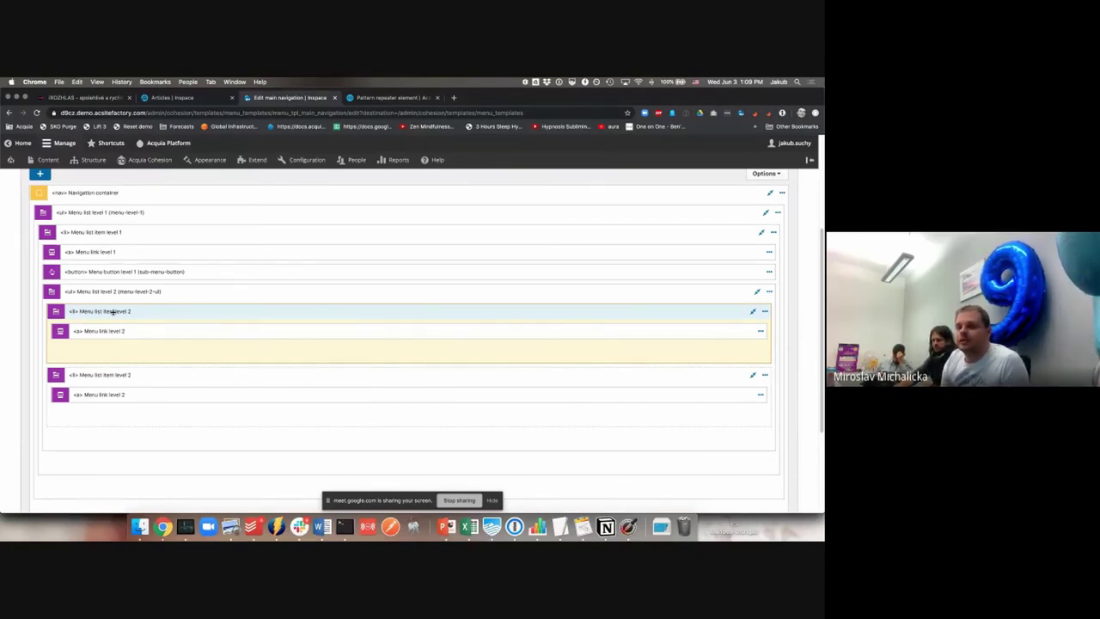
Step: Open the browser of available elements for the Main navigation template's layout canvas
scroll(116, 280, up, 1)
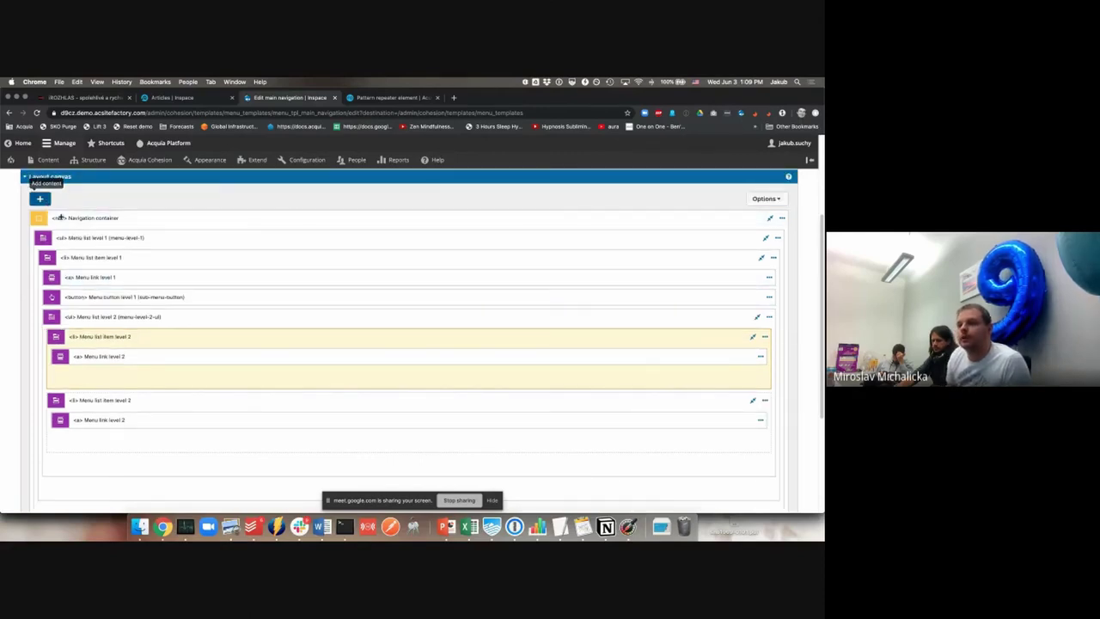
click(39, 198)
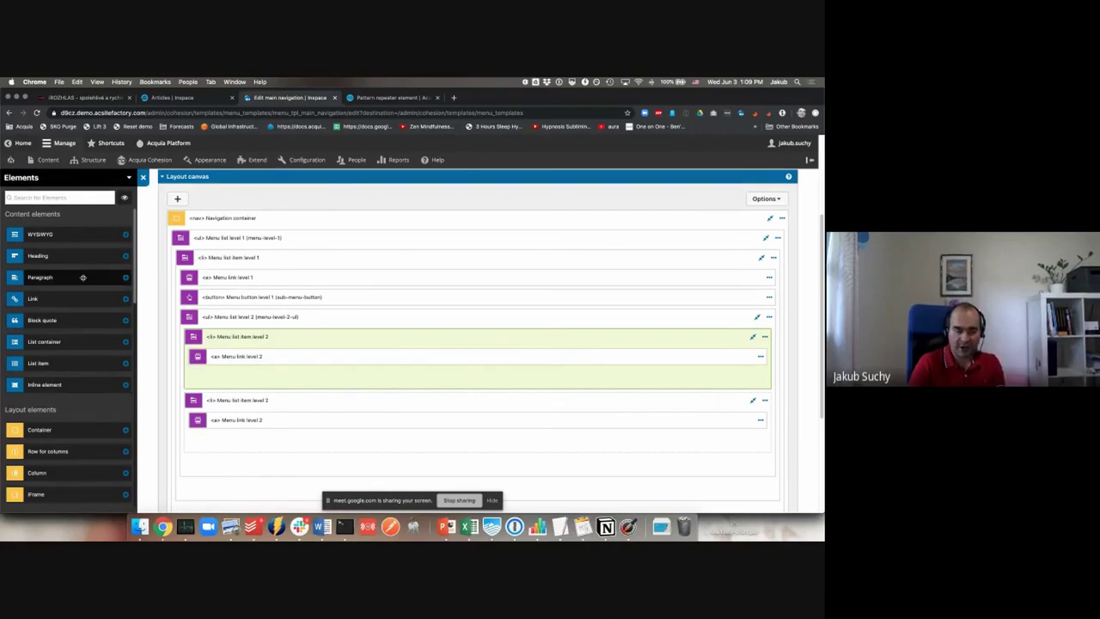
Step: Open the Cohesion UI Kit website at uikit.cohesiondx.com in a new tab and go to its What's included page
key(super+t)
text(uikit)
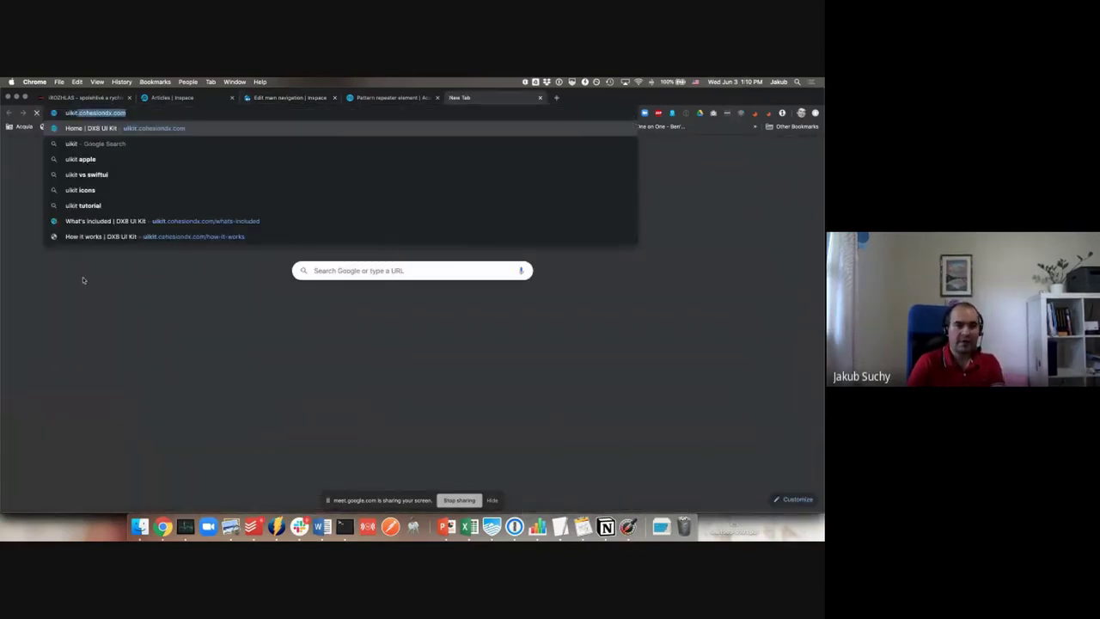
key(Return)
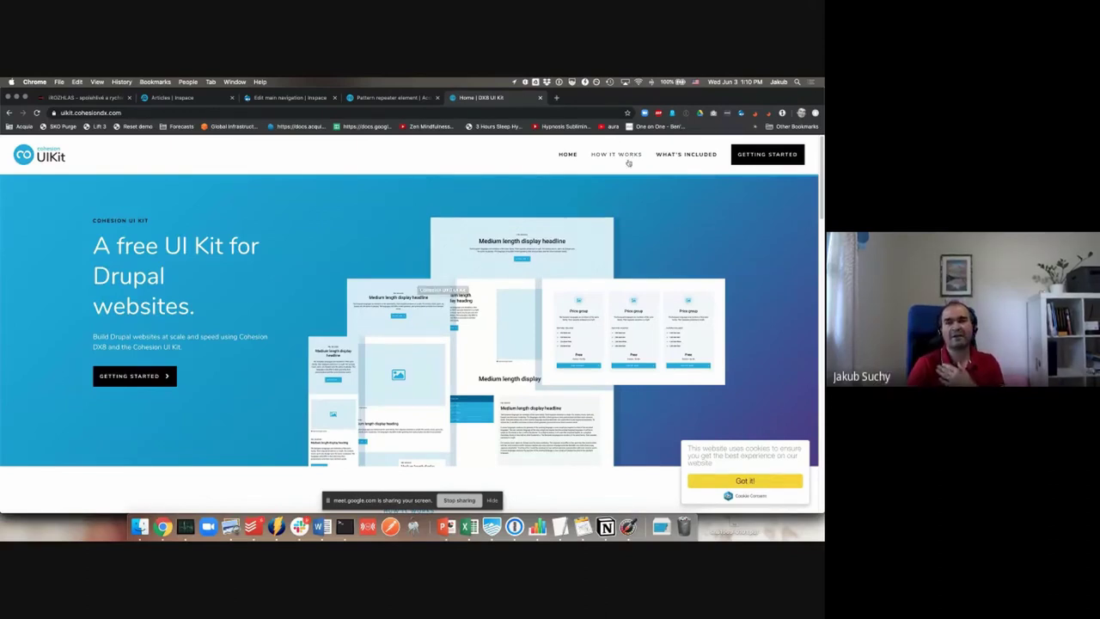
click(667, 156)
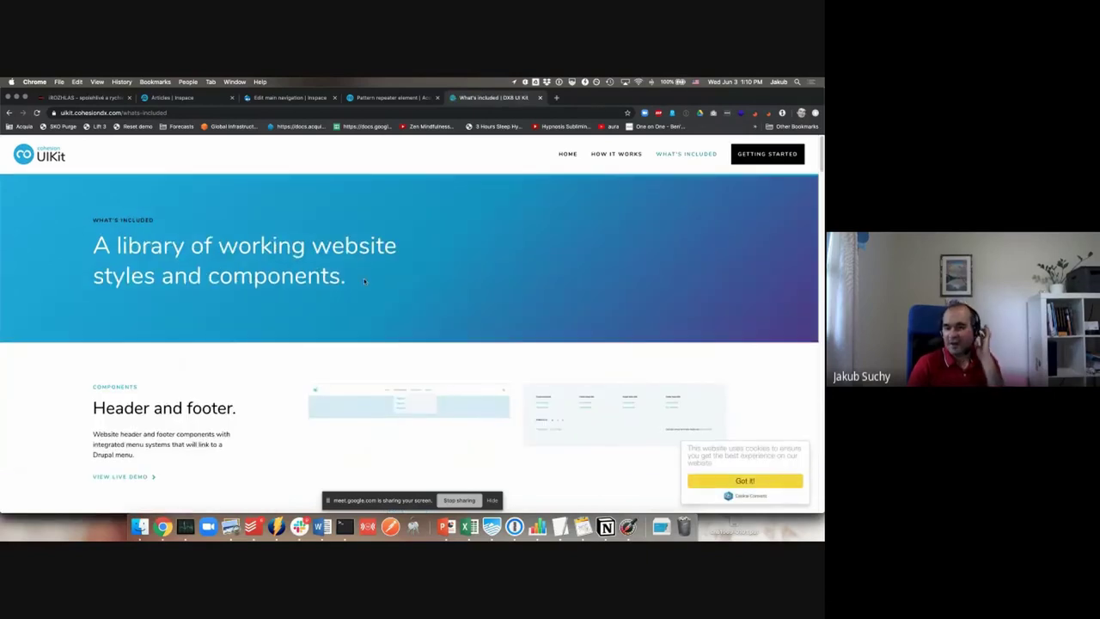
Step: Examine the UI Kit's component library from Header and footer through Page heros, Cards, Sliders, Accordions, Tabs and Google maps
scroll(515, 232, down, 1)
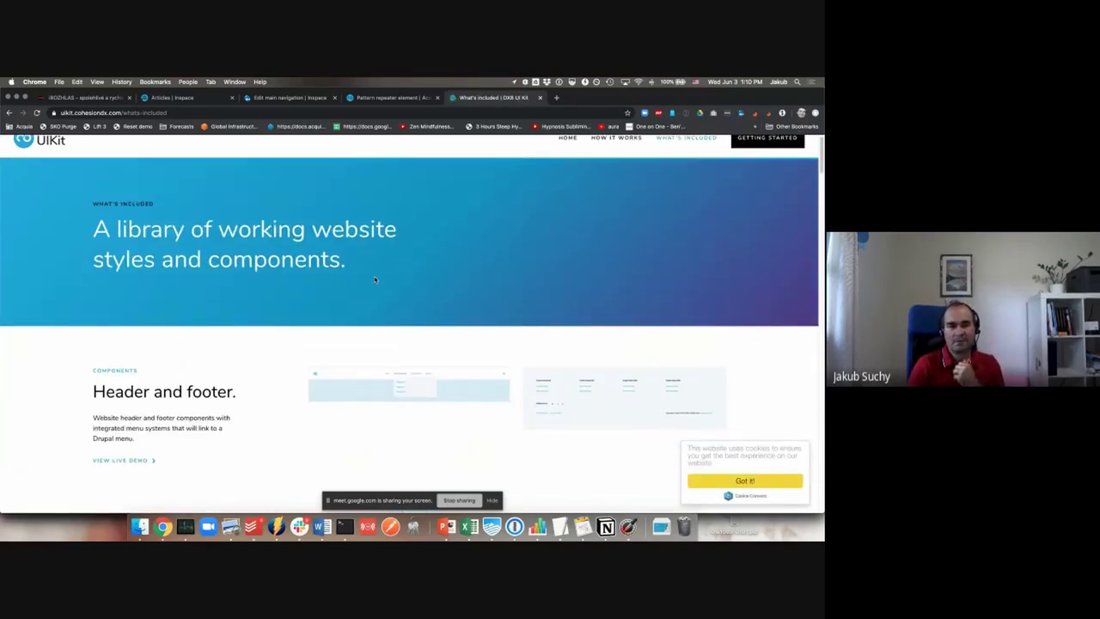
scroll(644, 189, up, 1)
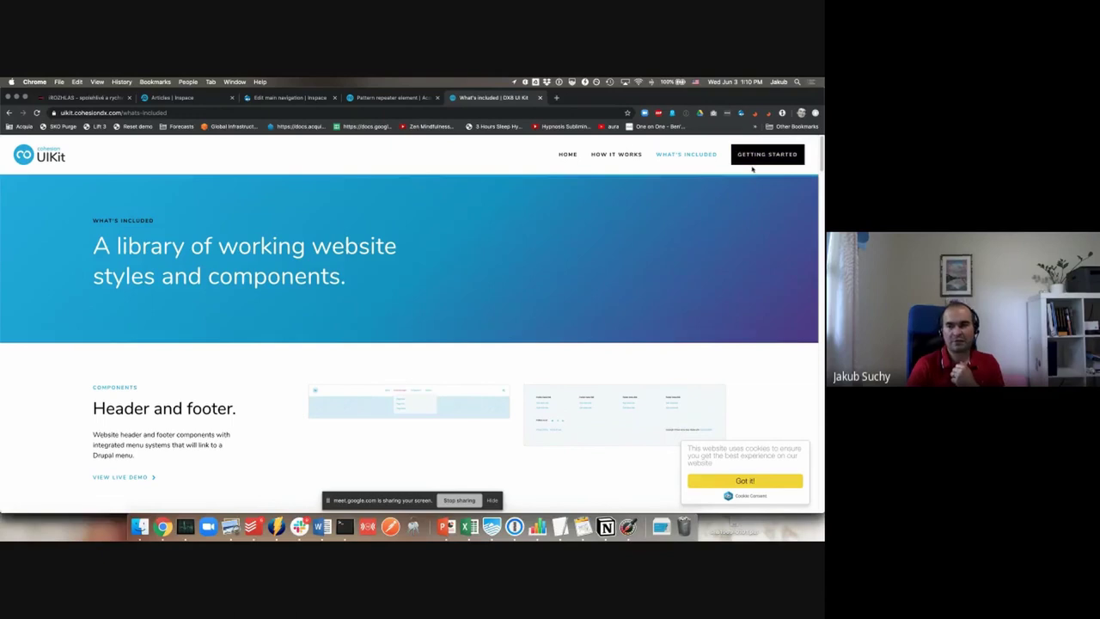
scroll(477, 337, down, 2)
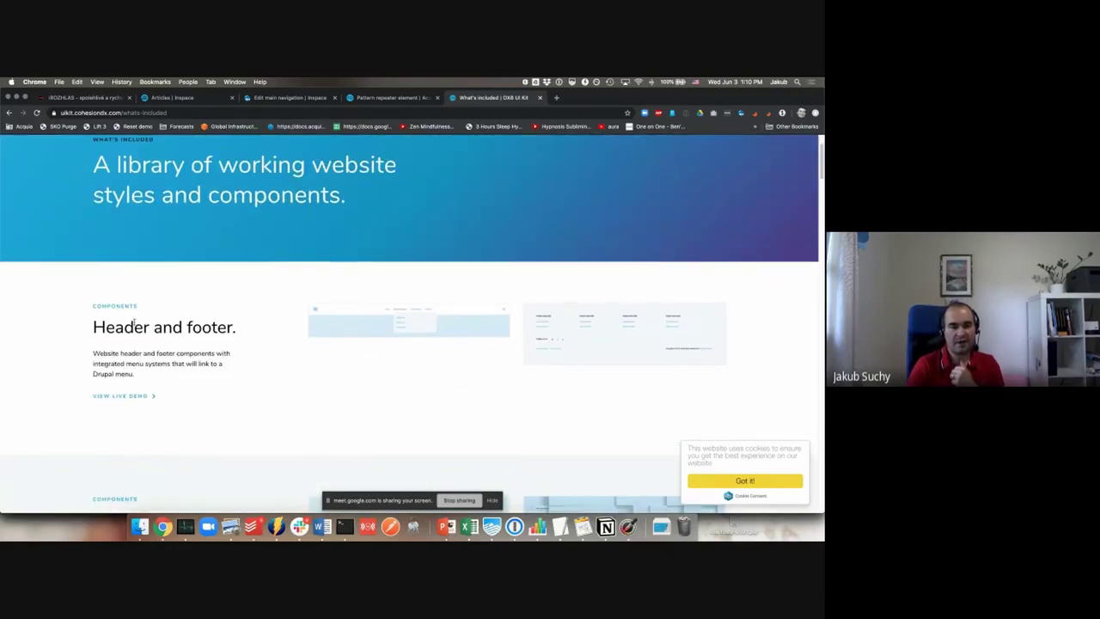
drag(134, 323, 255, 329)
click(194, 346)
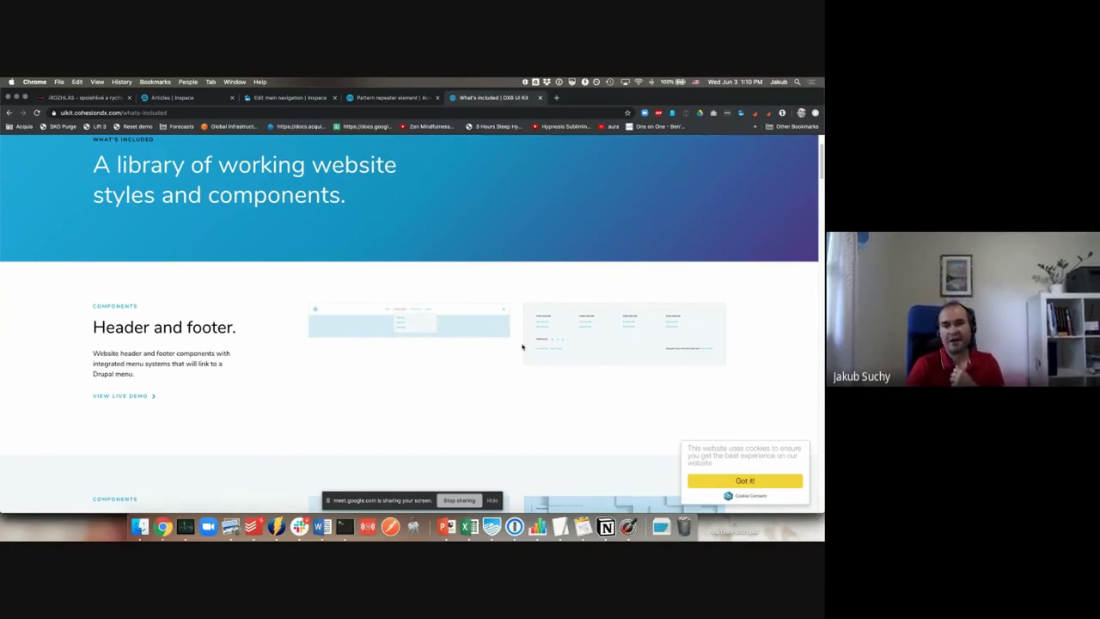
scroll(521, 350, down, 5)
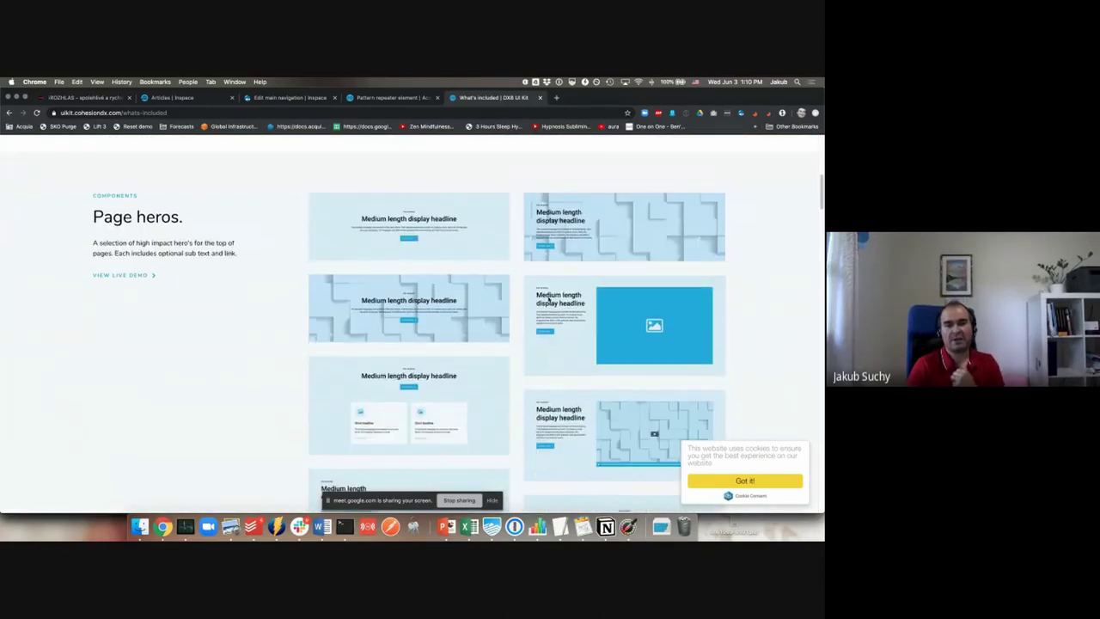
scroll(505, 363, down, 8)
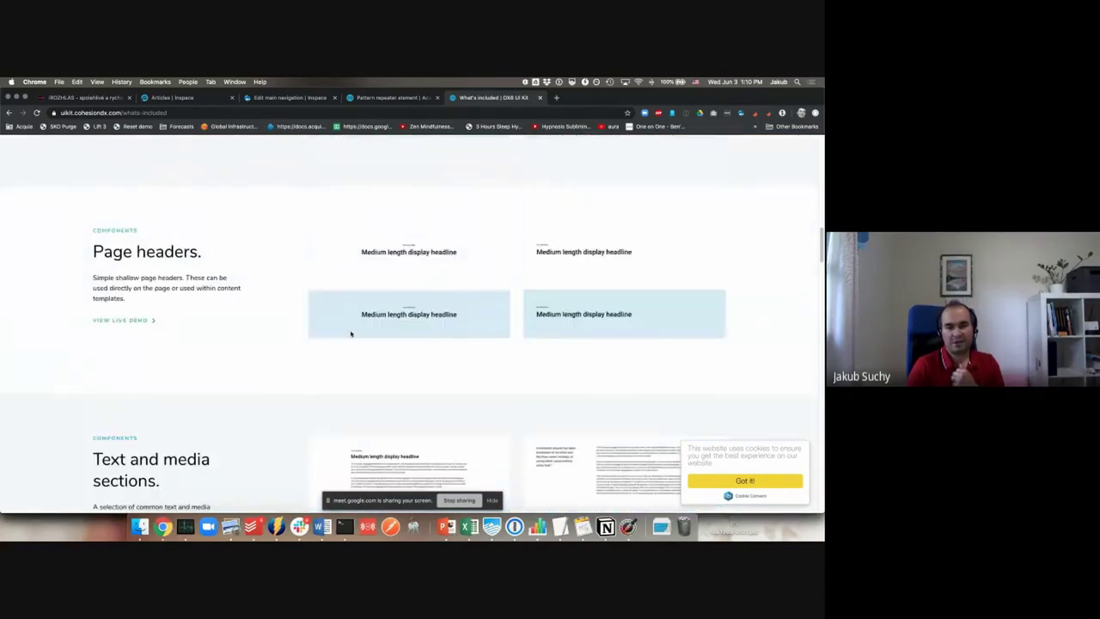
scroll(351, 331, down, 4)
scroll(400, 348, down, 10)
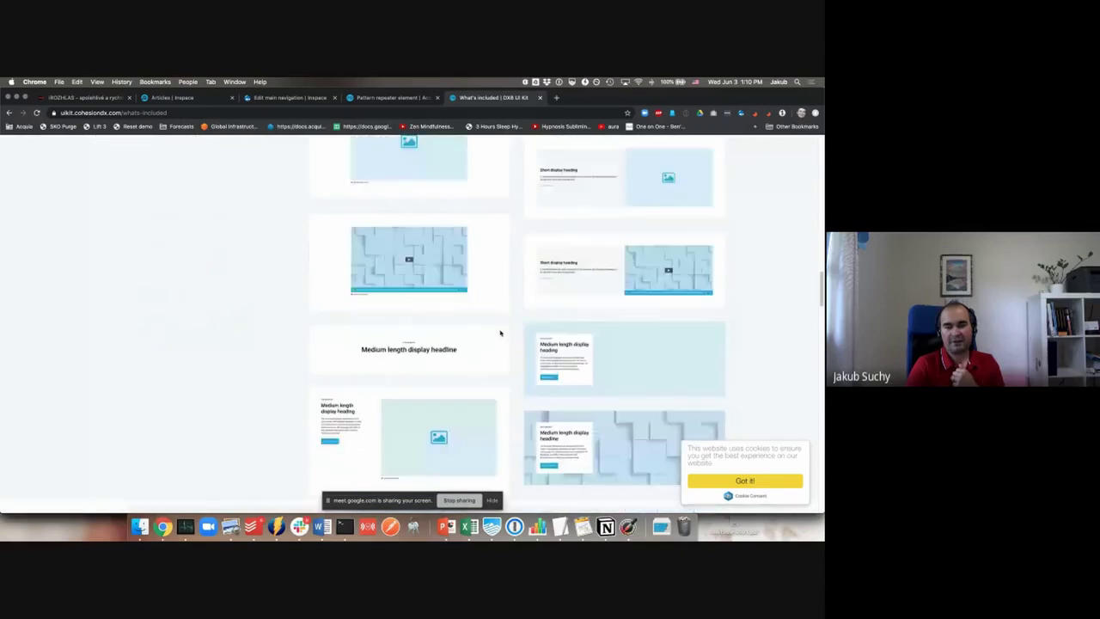
scroll(472, 343, down, 1)
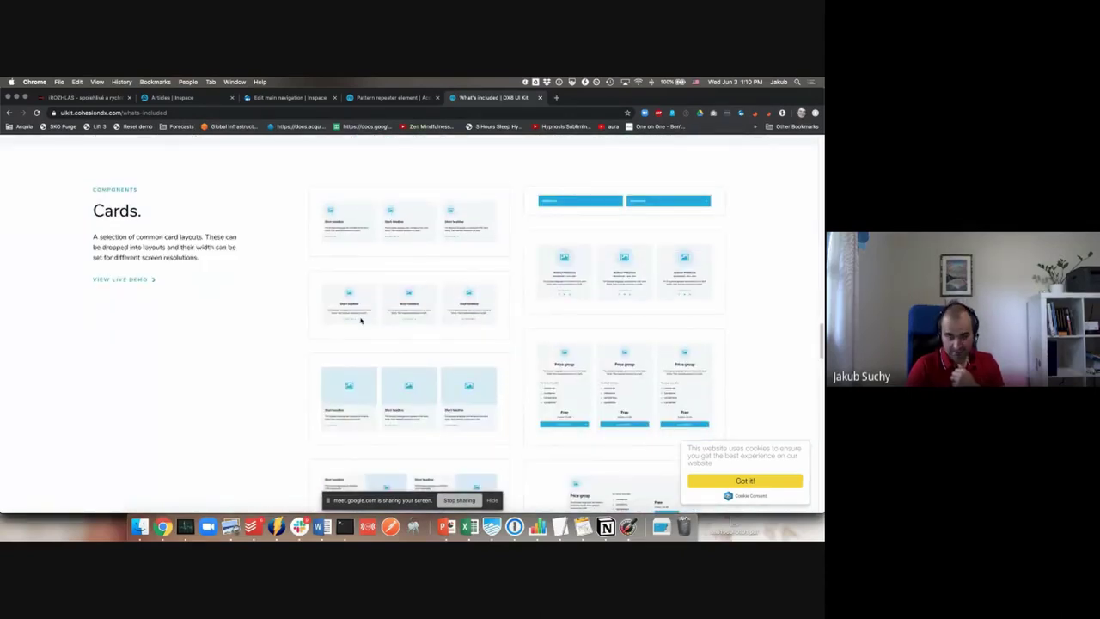
scroll(397, 344, down, 8)
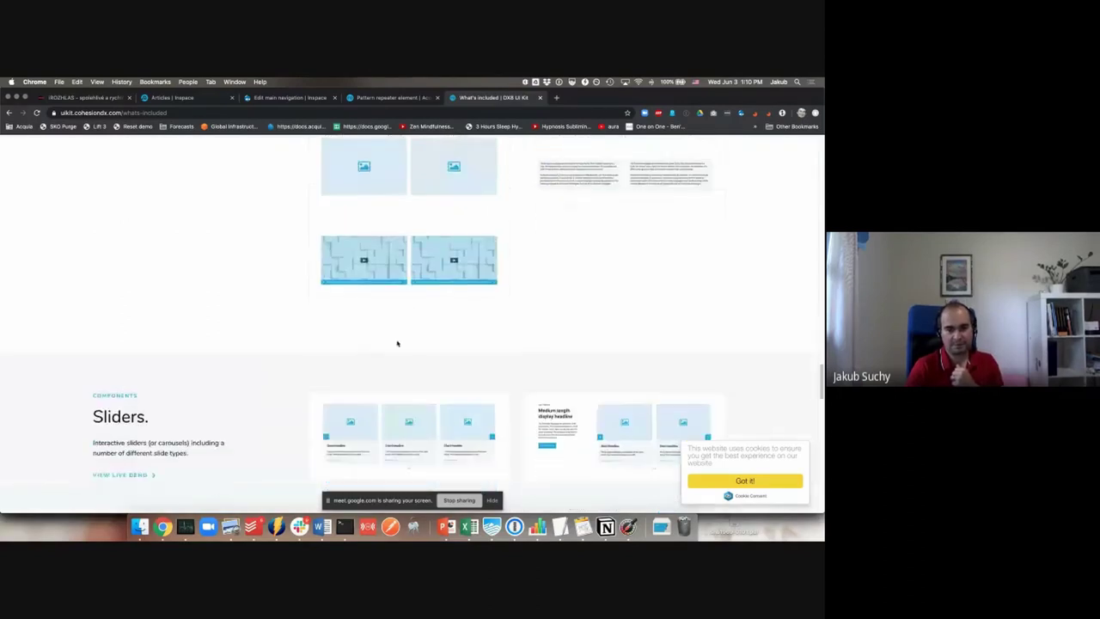
scroll(397, 344, down, 4)
scroll(481, 327, down, 10)
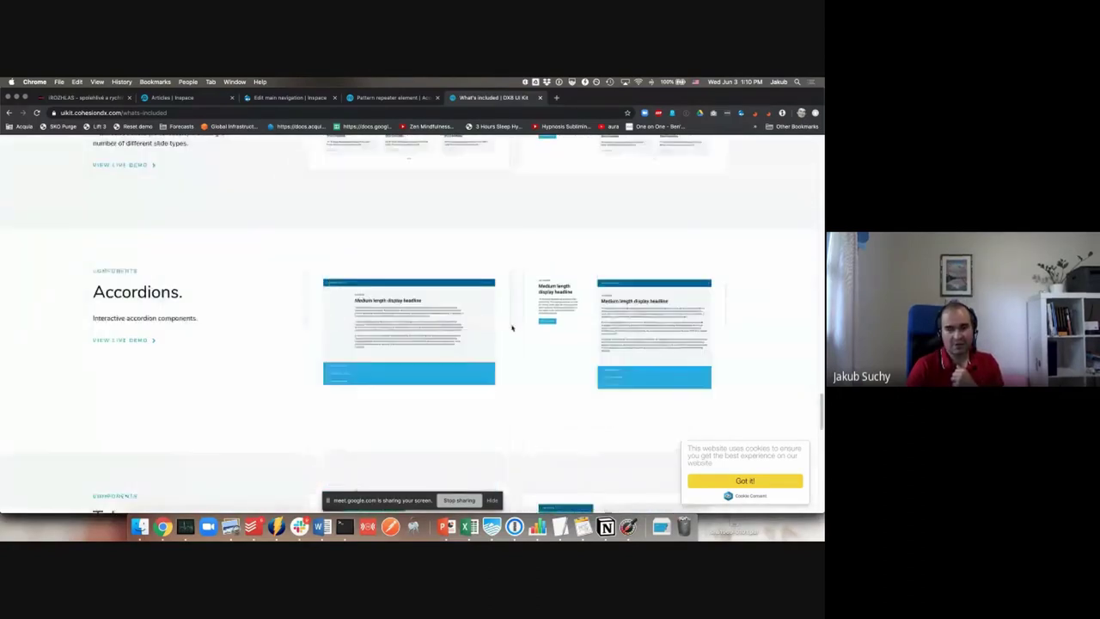
scroll(520, 330, down, 10)
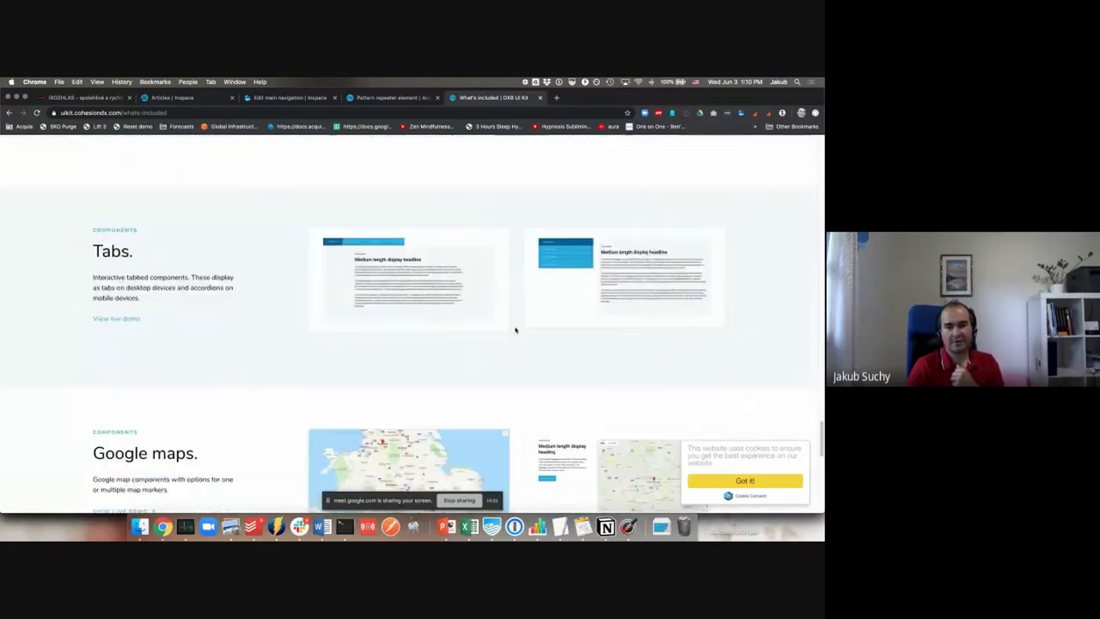
scroll(564, 309, up, 20)
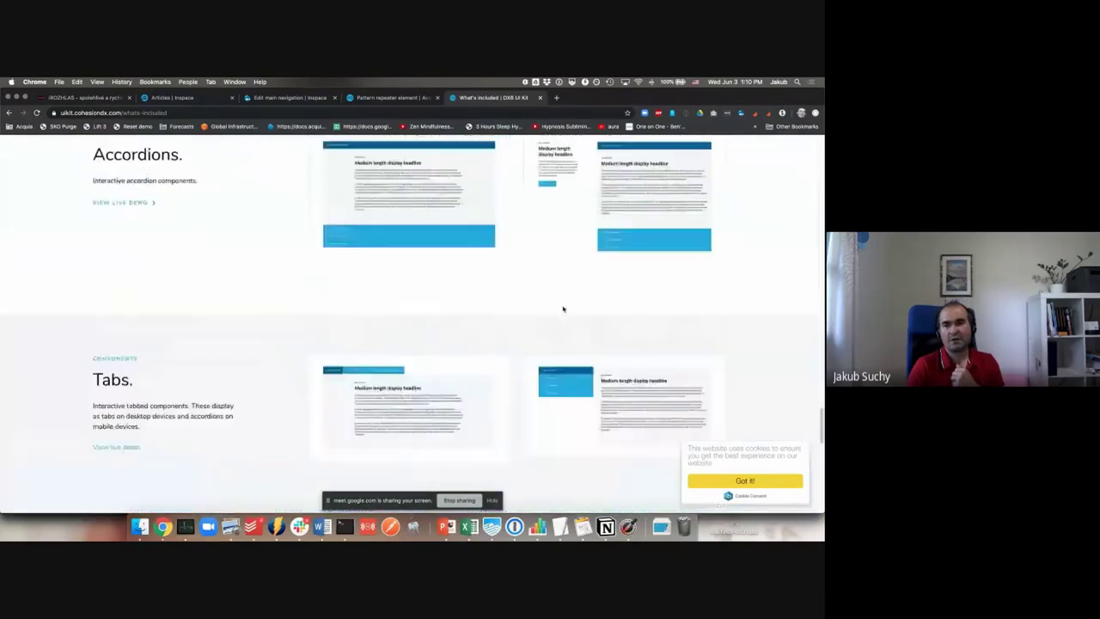
Step: Open the UI Kit's Getting started guide and review the Step 1 download options for Drupal and Sketch
click(767, 153)
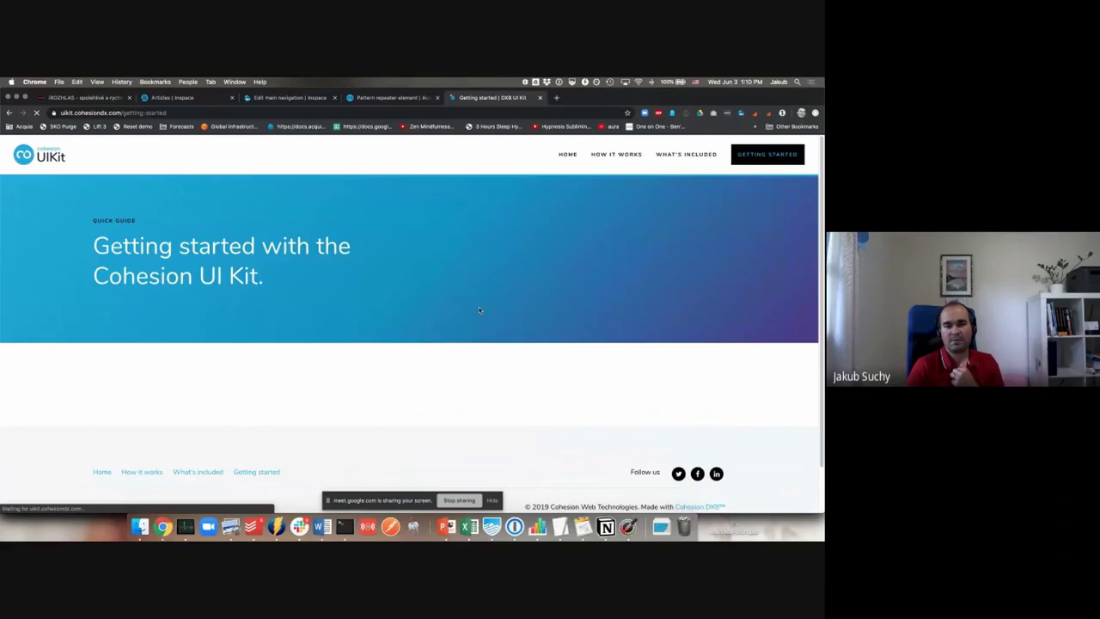
scroll(446, 348, down, 3)
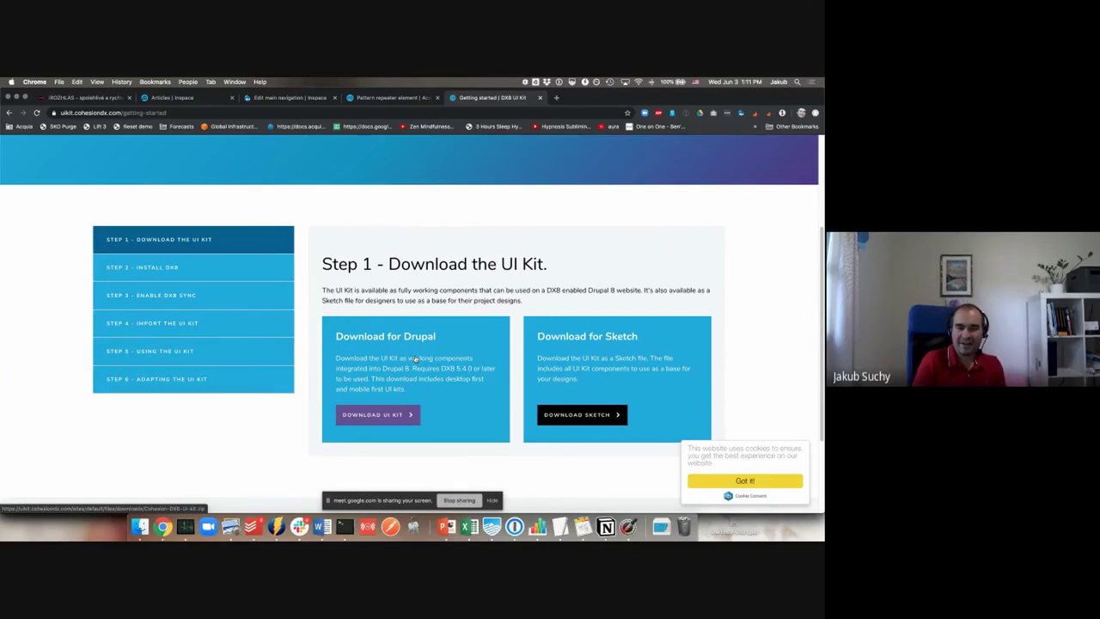
key(ctrl+shift+Tab)
key(ctrl+shift+Tab)
key(ctrl+shift+Tab)
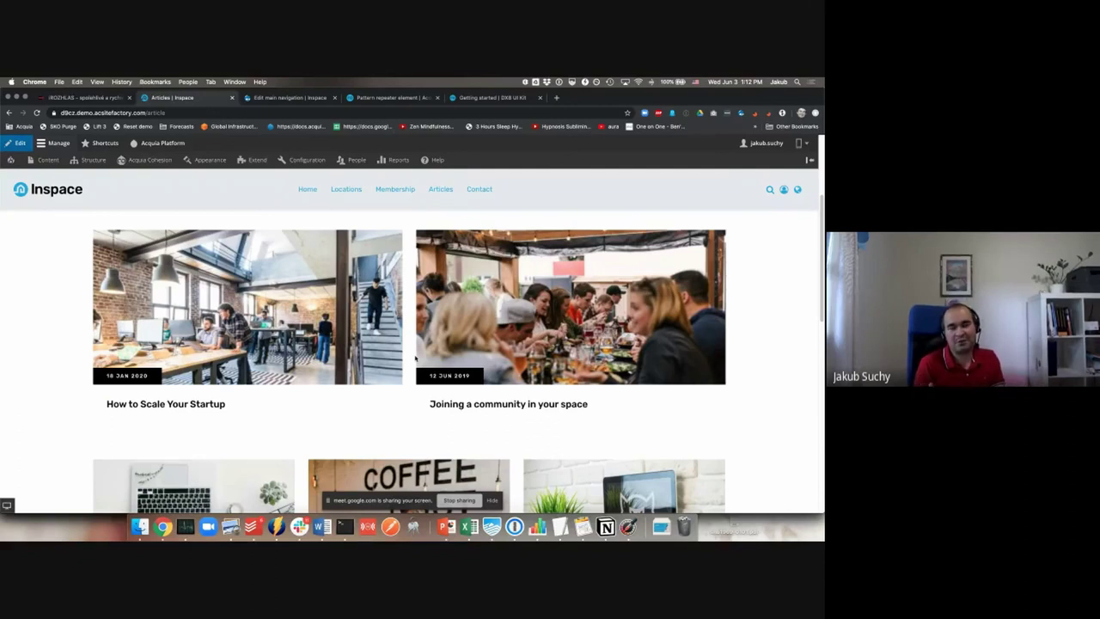
key(ctrl+Tab)
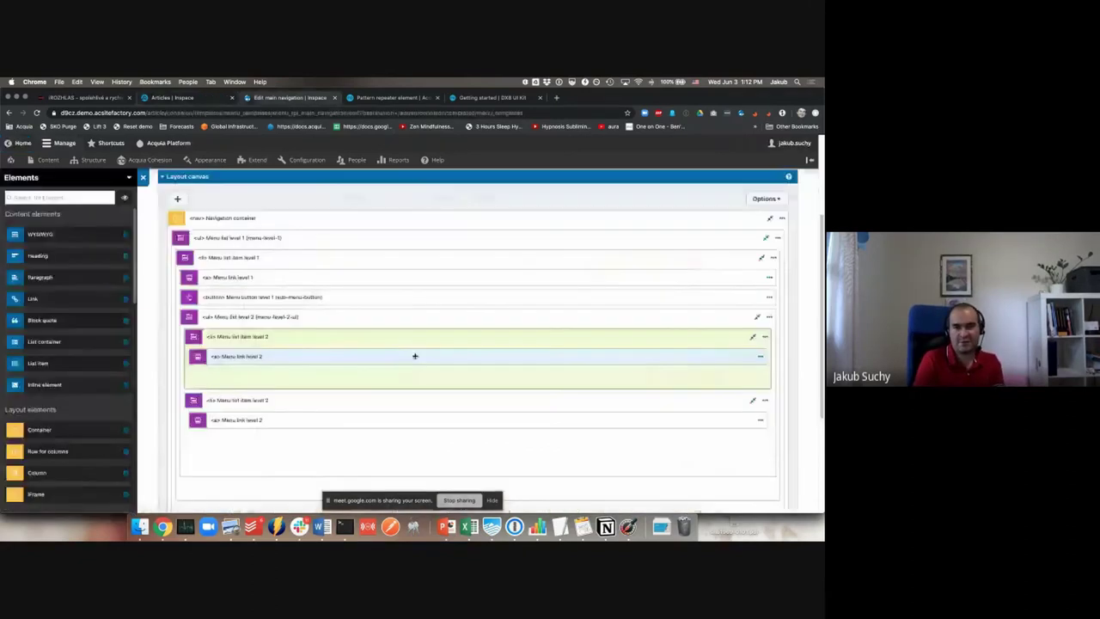
key(ctrl+Tab)
key(ctrl+Tab)
Step: Return to the UI Kit's What's included page and review the Header and footer and Page heros components
scroll(422, 354, up, 5)
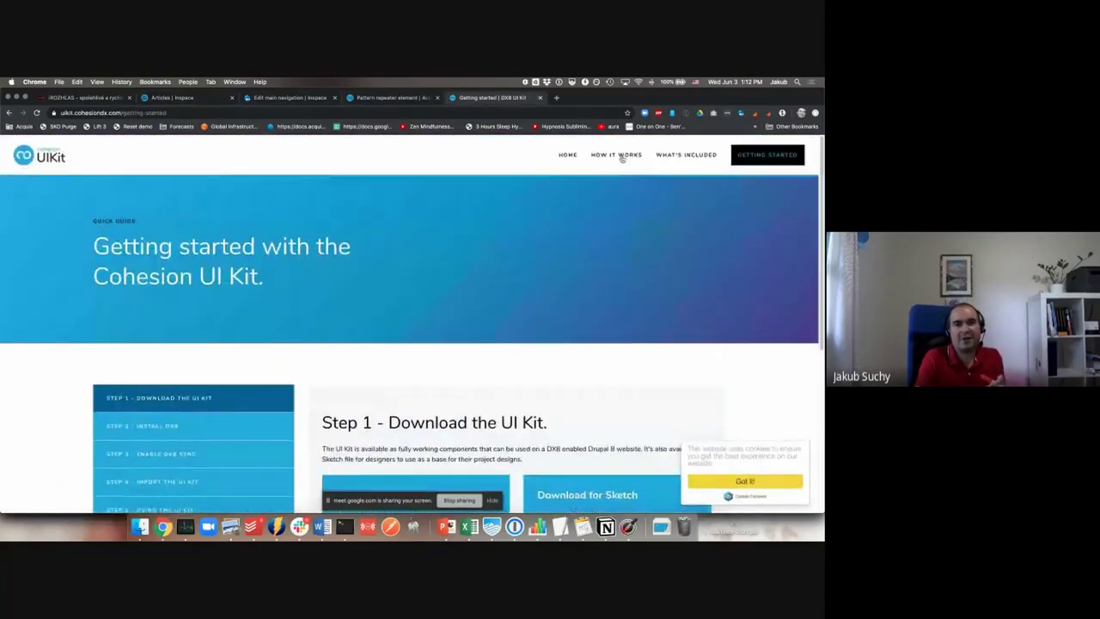
click(679, 154)
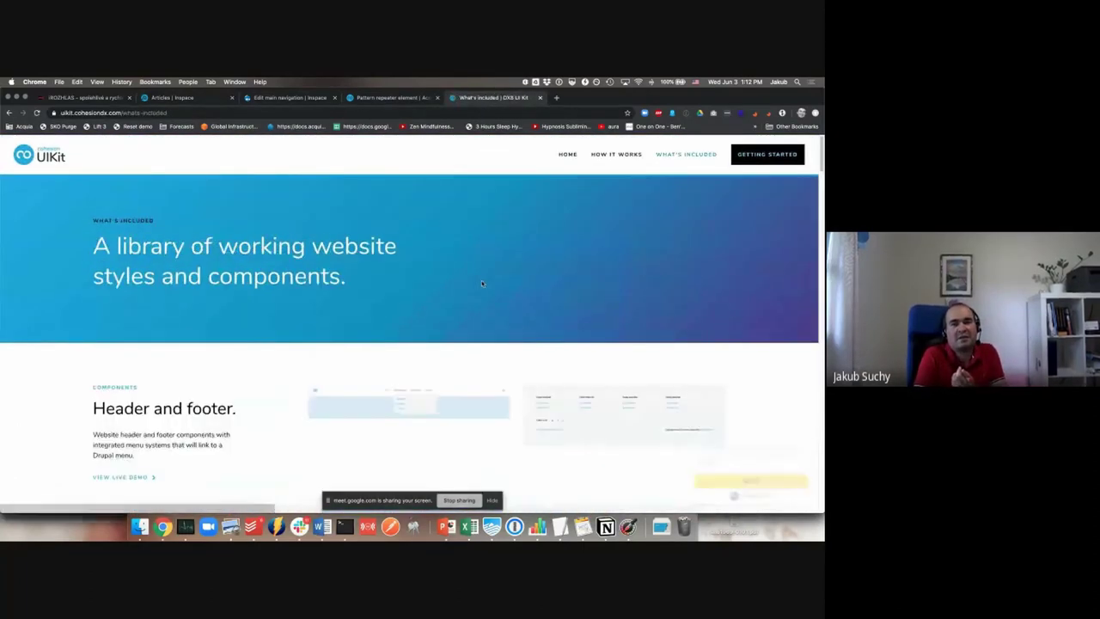
scroll(465, 343, down, 5)
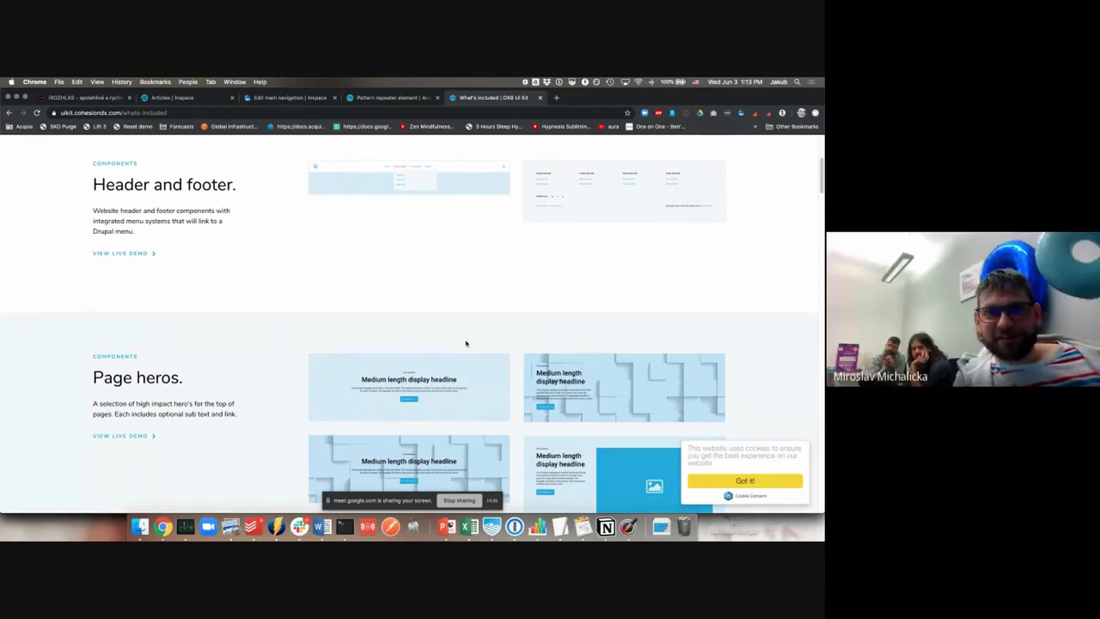
scroll(466, 343, up, 5)
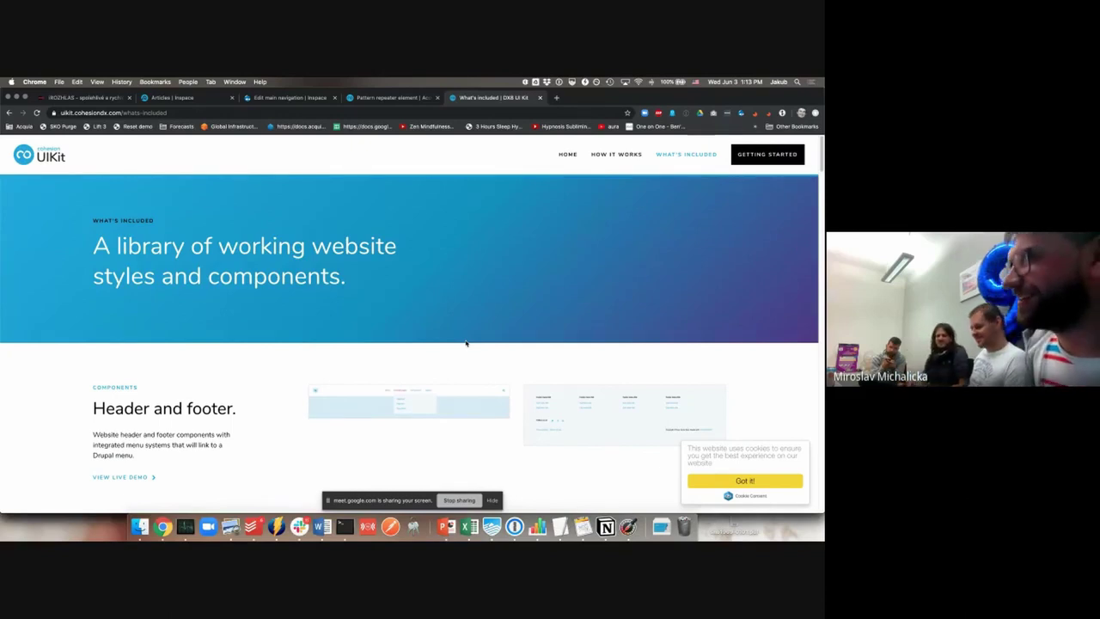
scroll(466, 343, down, 3)
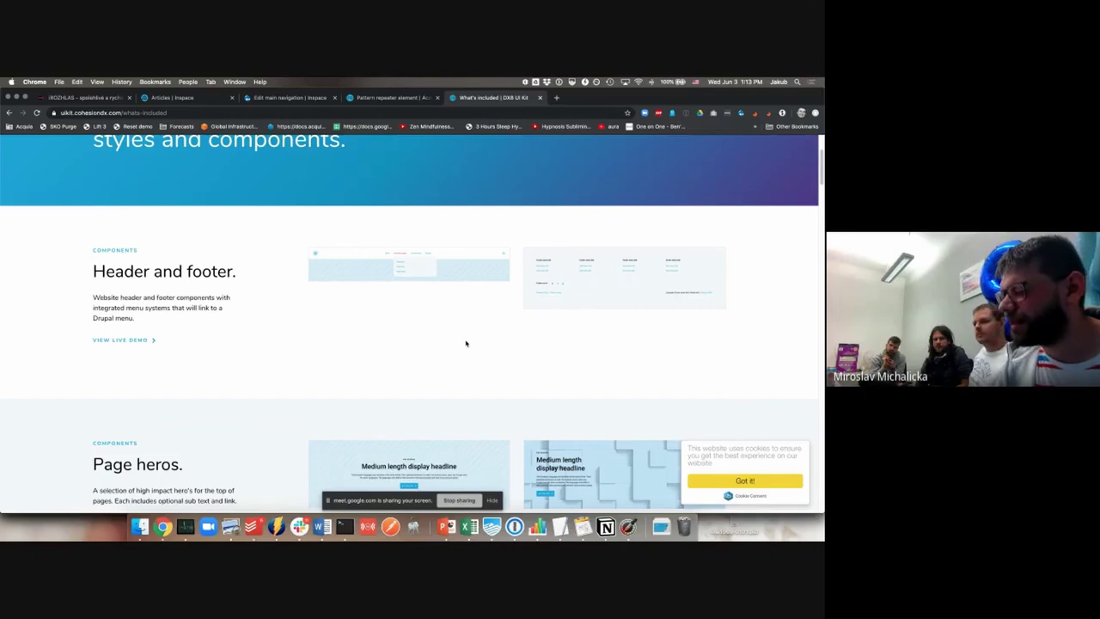
Step: Search the web for "layout builder kit" in a new tab and review the Layout Builder Kit module page on Drupal.org
key(super+t)
text(layout builder kit)
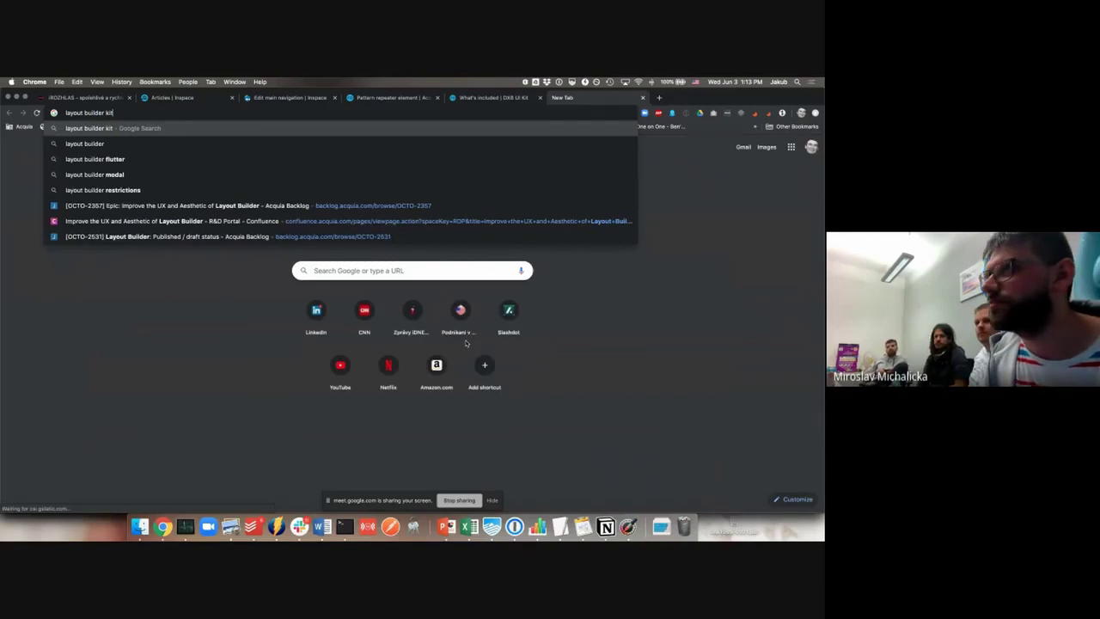
key(Return)
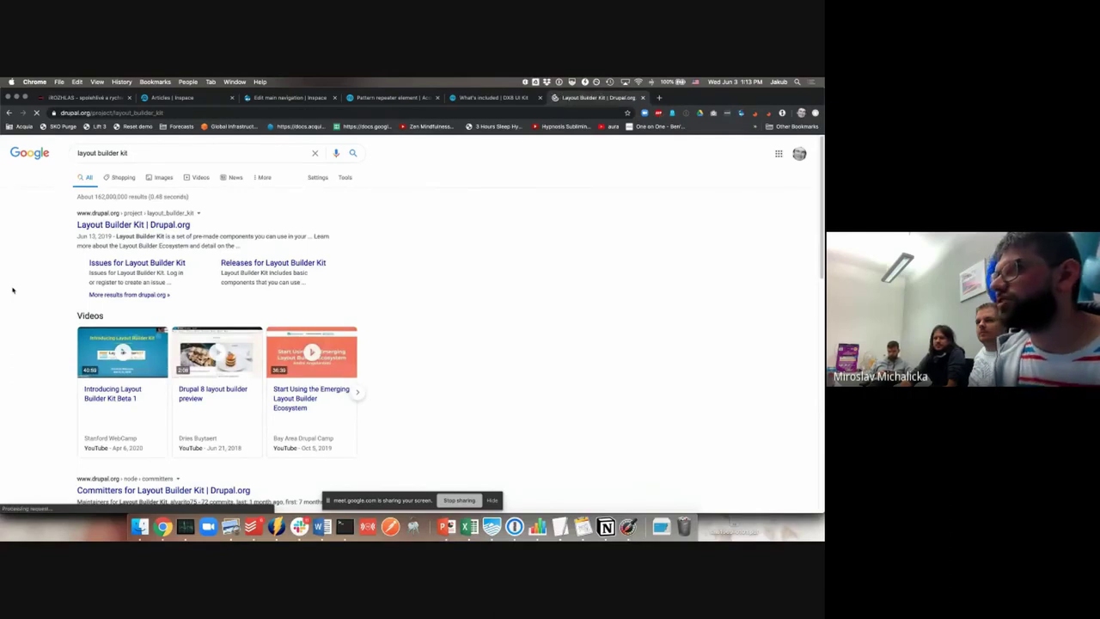
scroll(86, 322, down, 4)
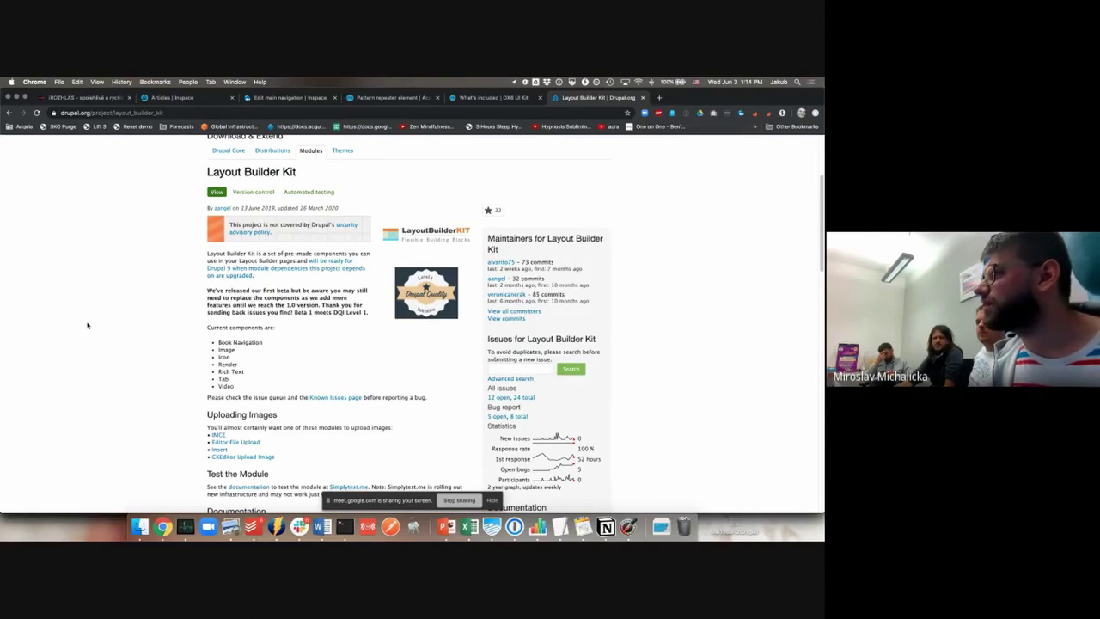
scroll(87, 325, down, 3)
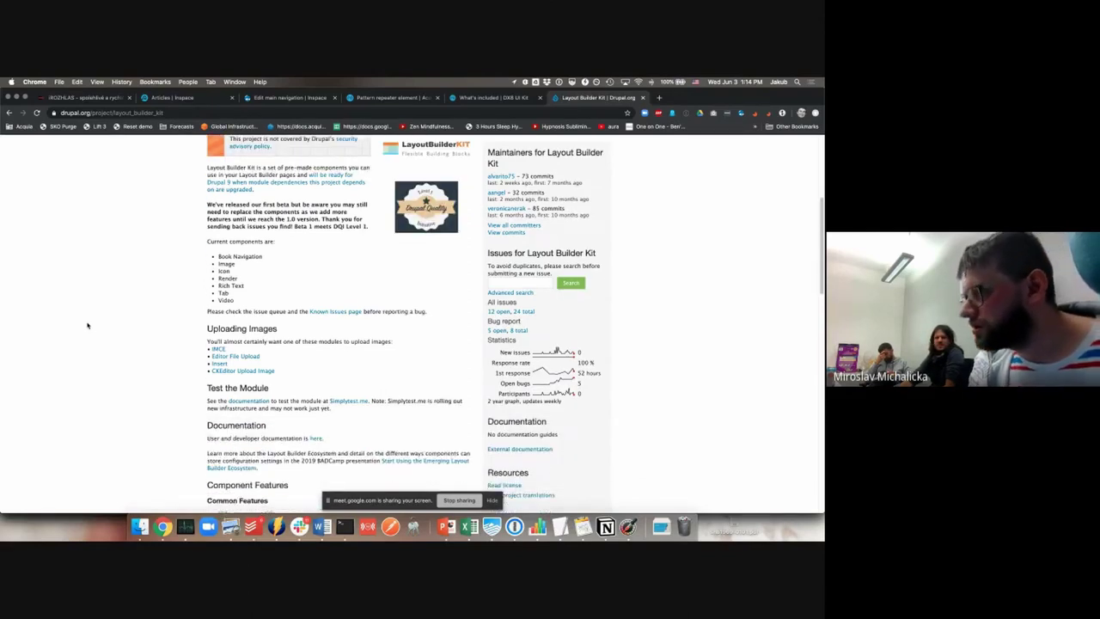
scroll(86, 325, up, 3)
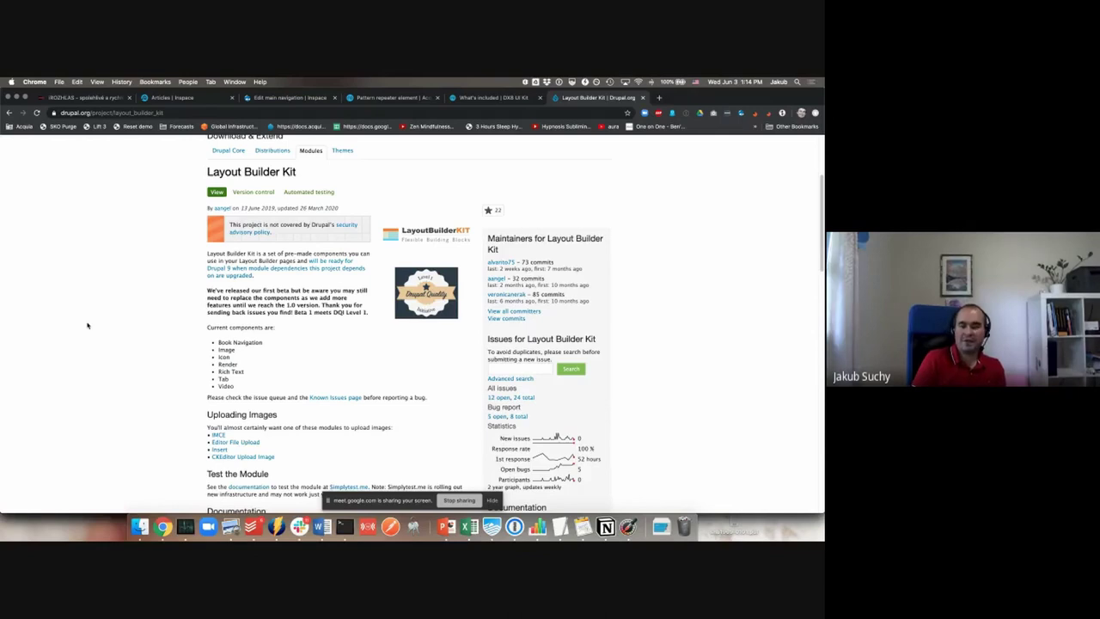
Step: Close the Layout Builder Kit page and return to the main navigation menu template being edited
scroll(87, 324, up, 2)
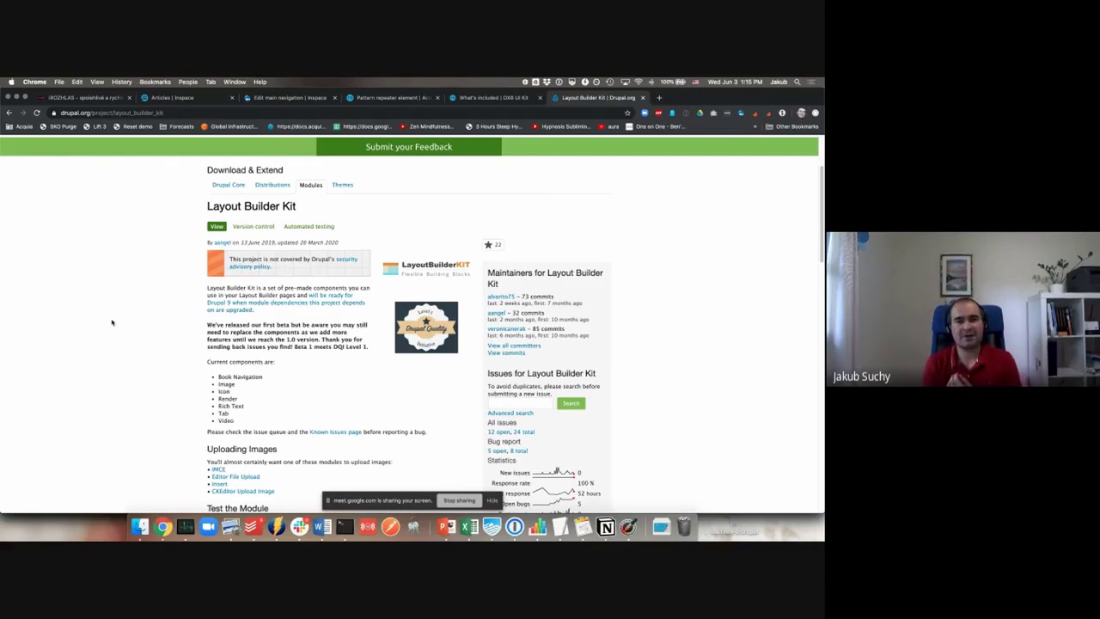
scroll(112, 322, up, 3)
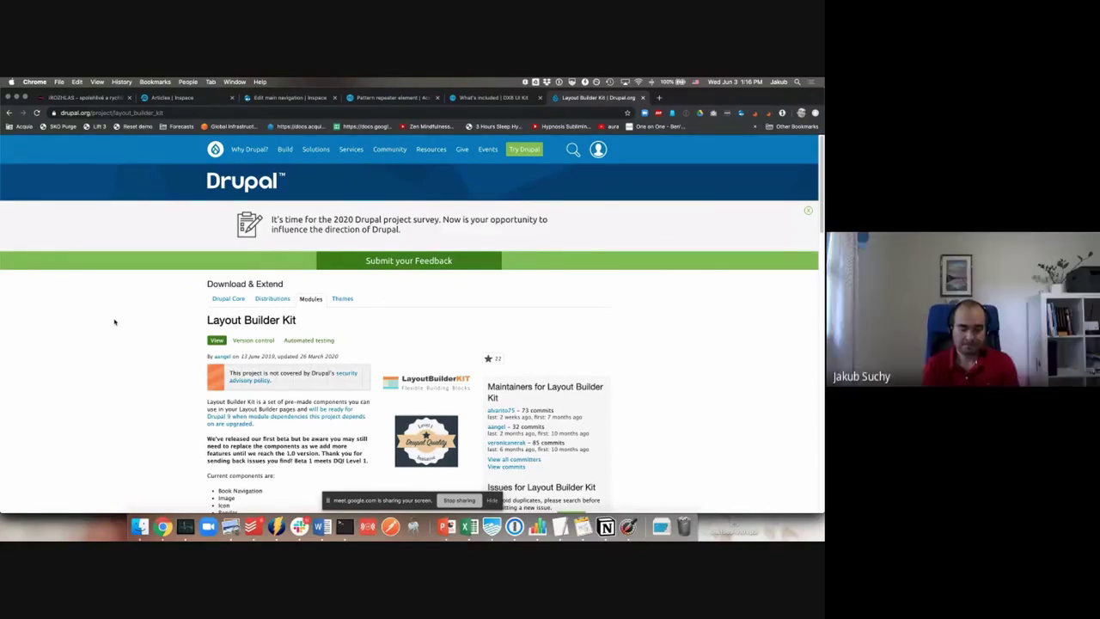
key(super+w)
key(ctrl+shift+Tab)
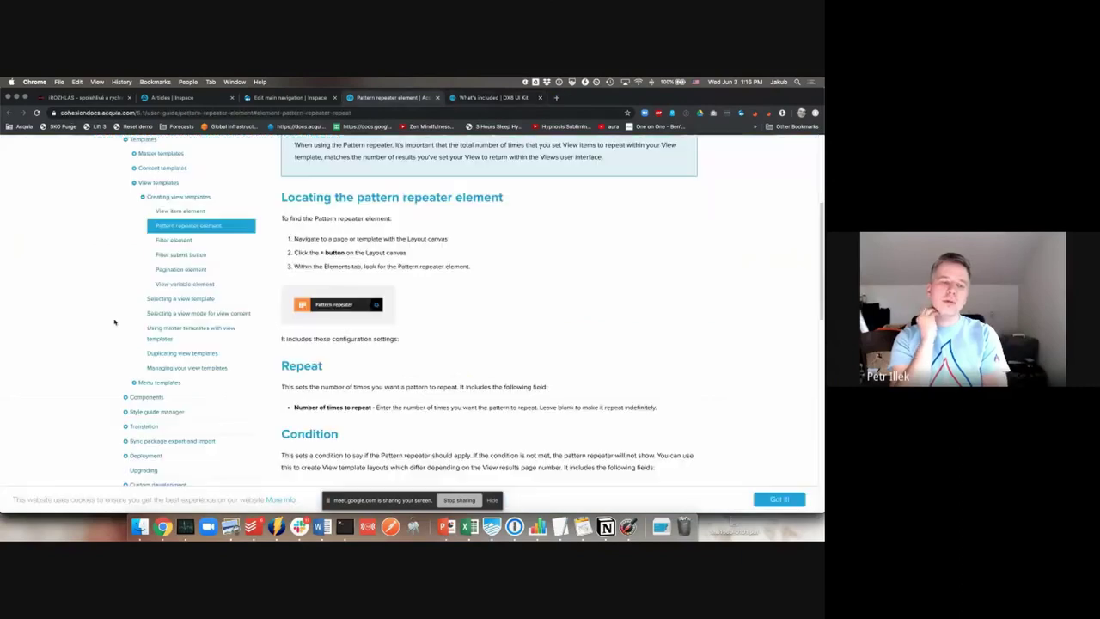
key(ctrl+shift+Tab)
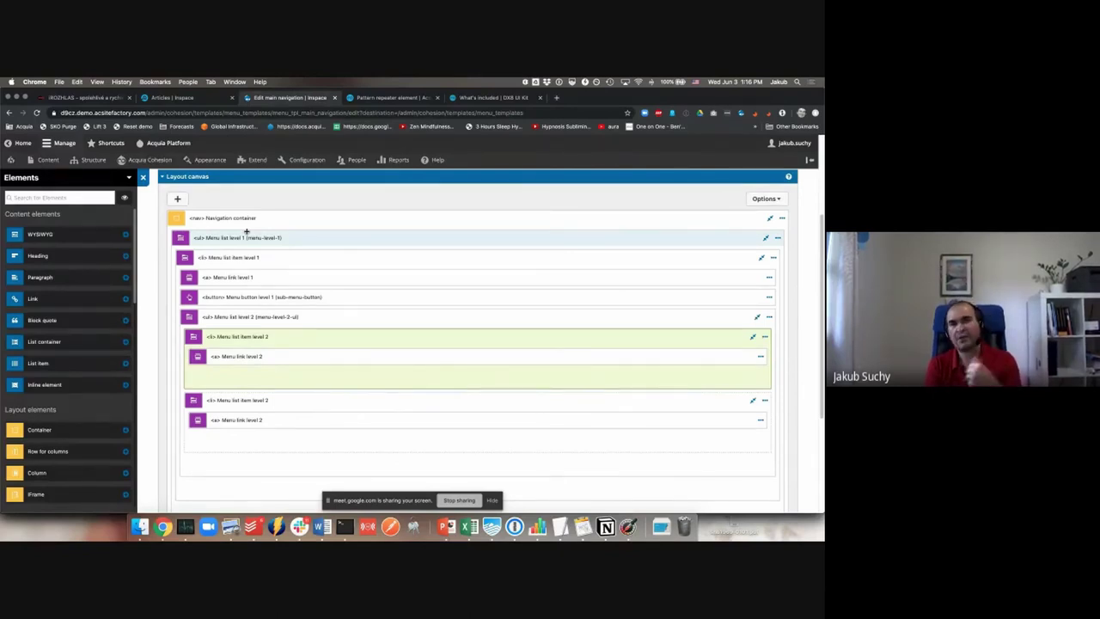
Step: Open the Navigation container's settings and review its HTML element choices and Markup class options
double_click(226, 220)
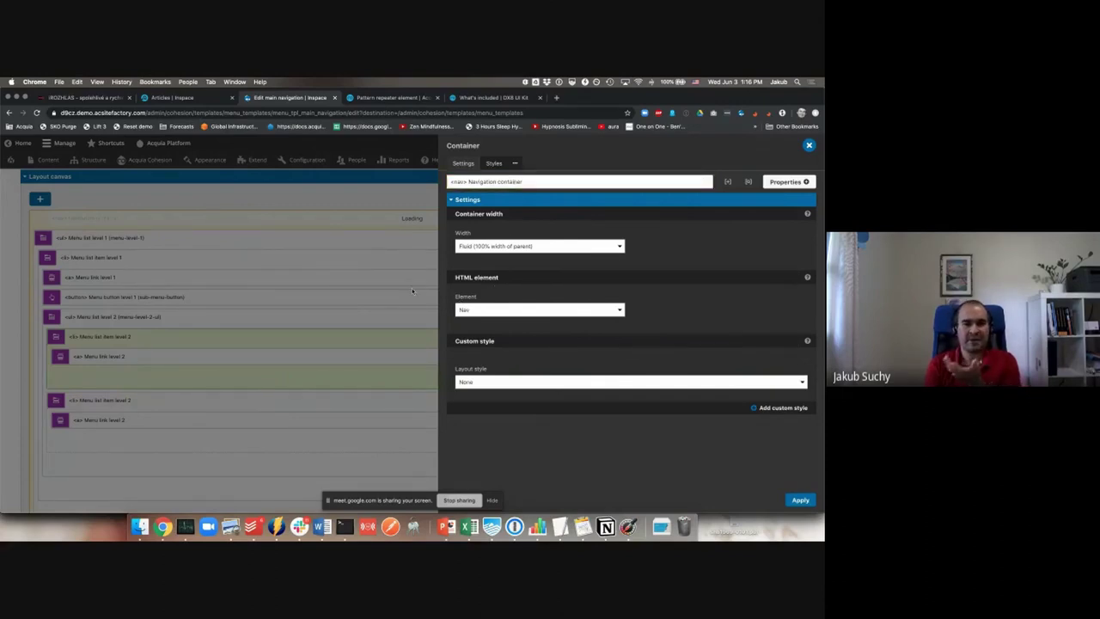
click(512, 310)
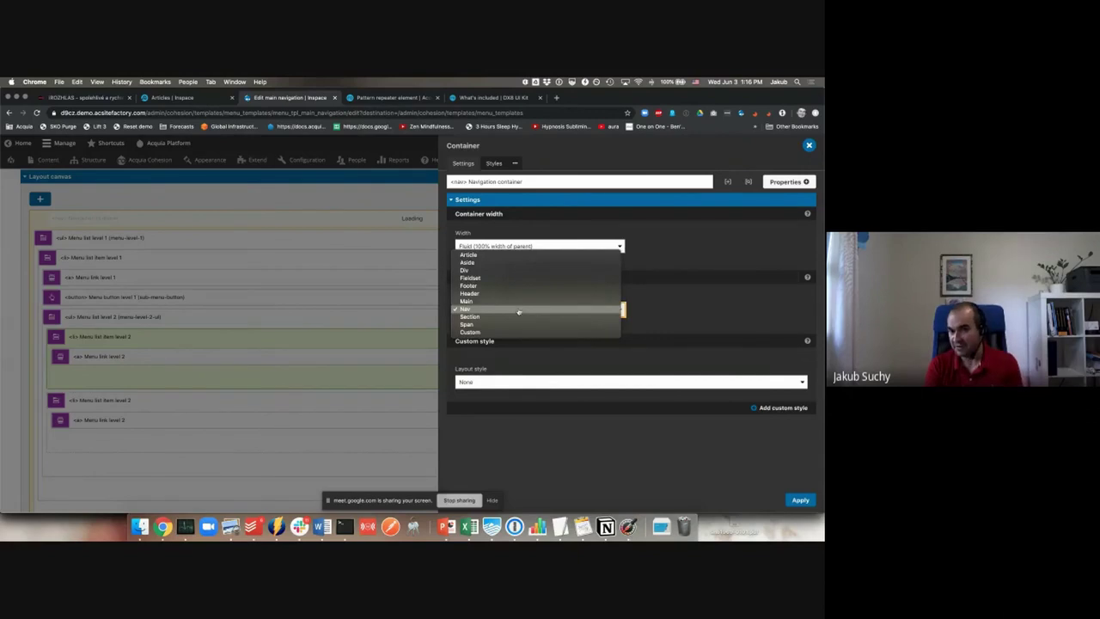
click(690, 310)
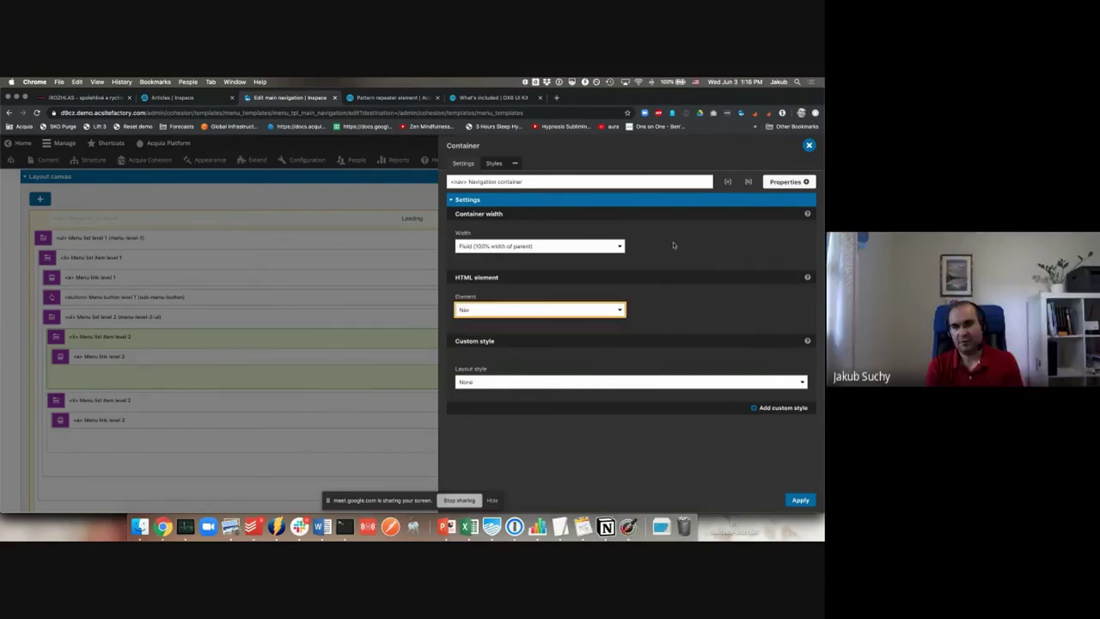
click(514, 164)
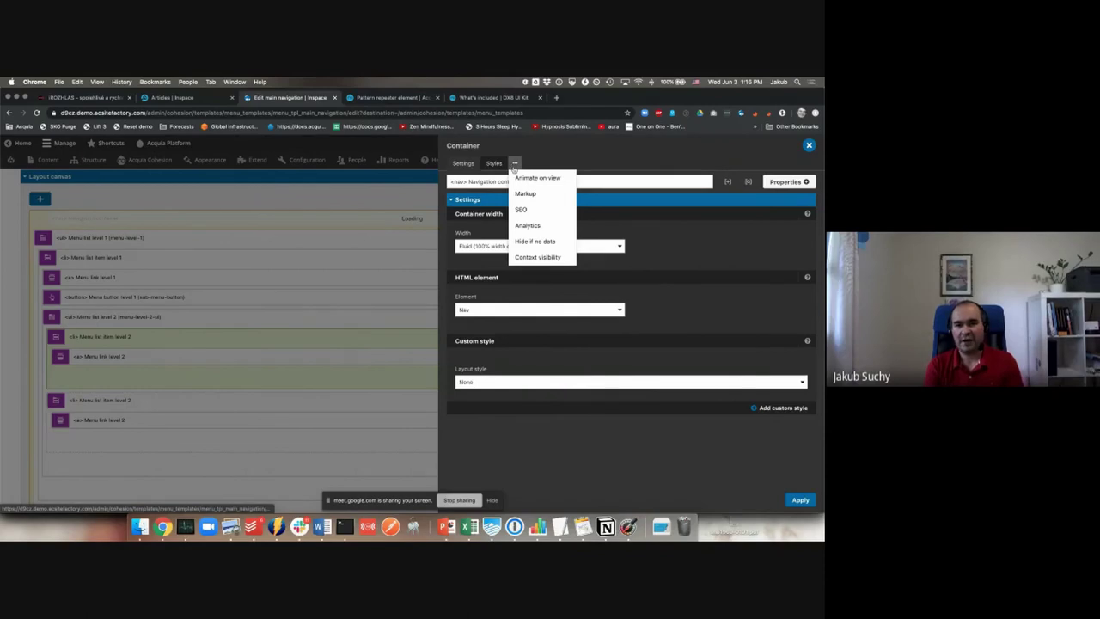
click(525, 194)
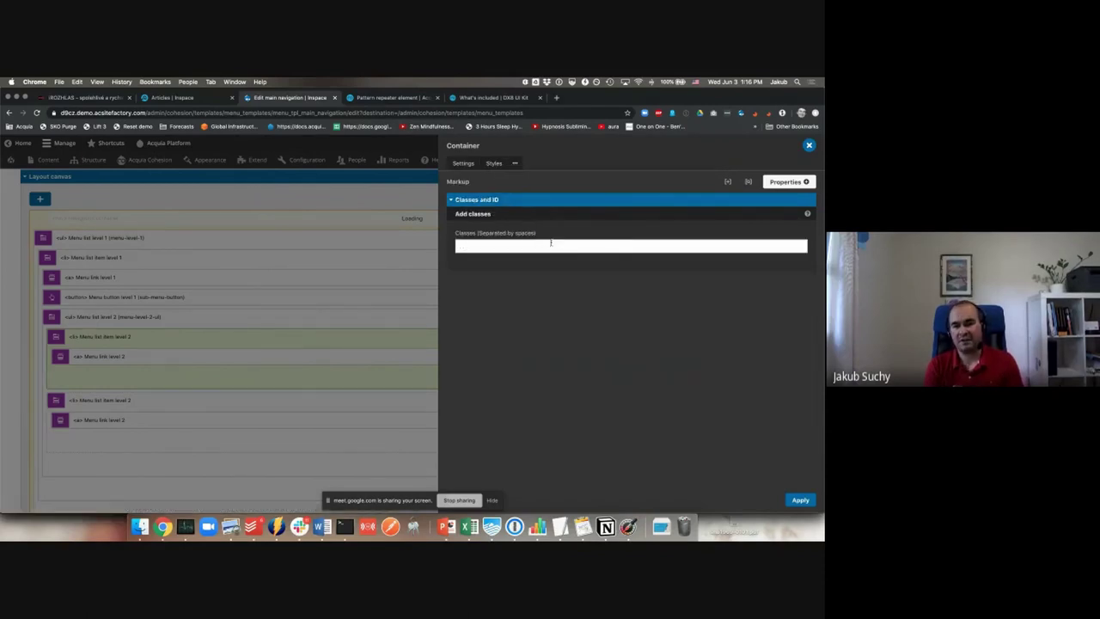
Step: Review the Navigation container's Analytics settings, its Data layer and Admin properties, and how extra GA event attributes are added
click(514, 164)
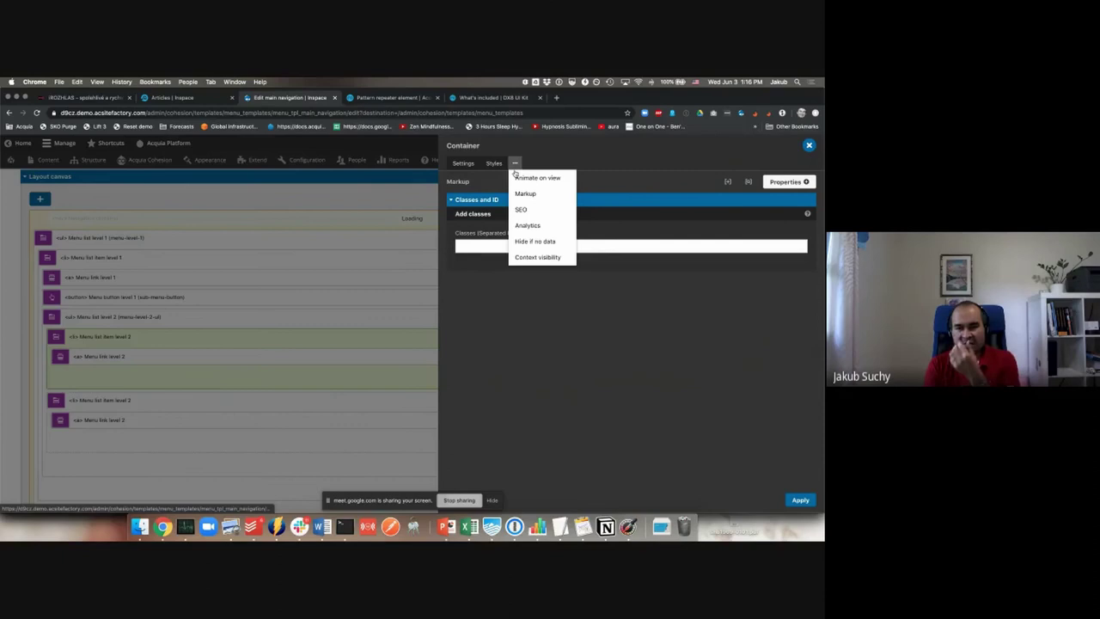
click(527, 226)
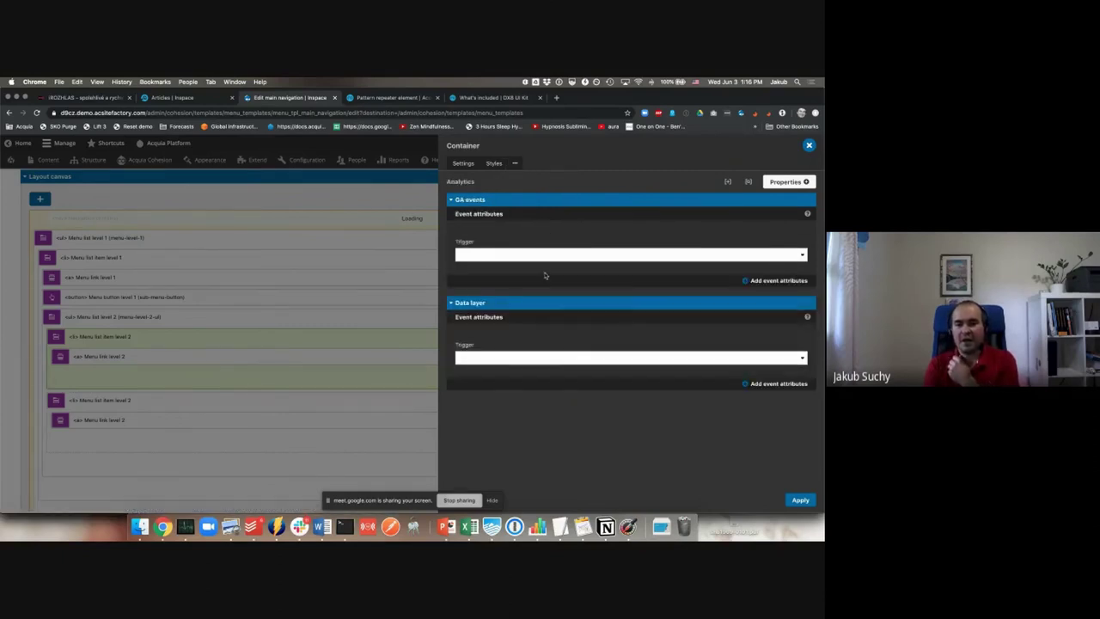
click(784, 181)
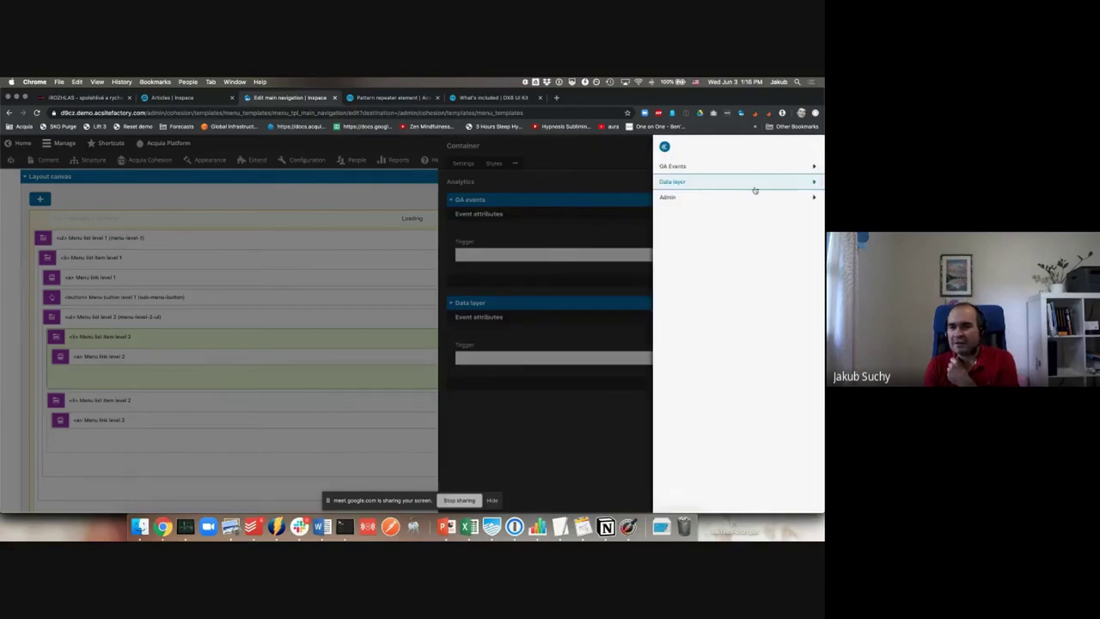
click(691, 183)
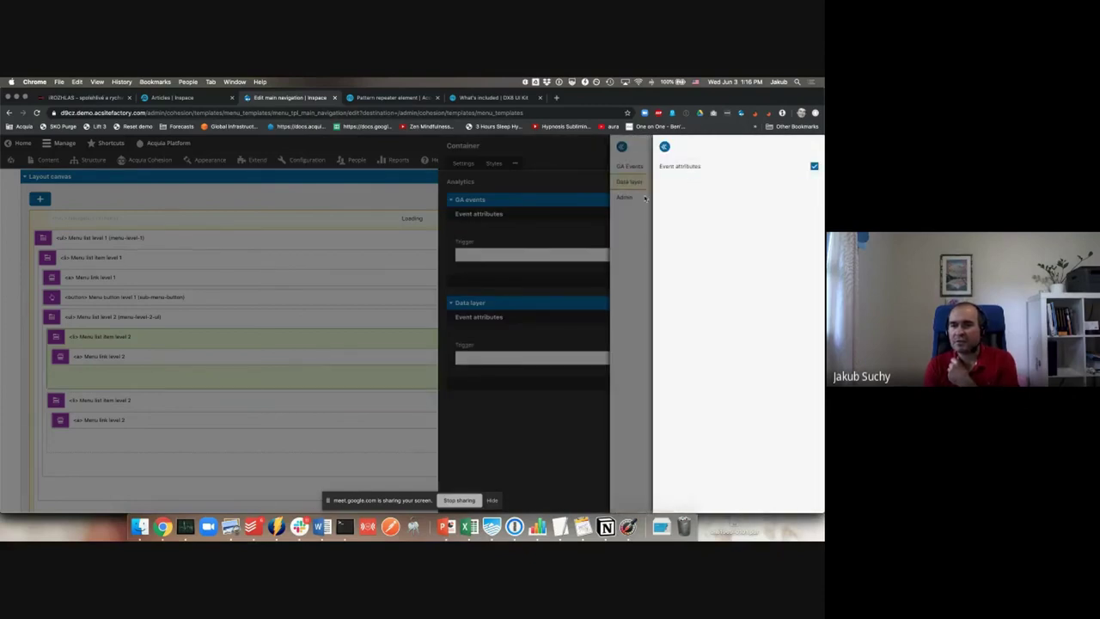
click(693, 199)
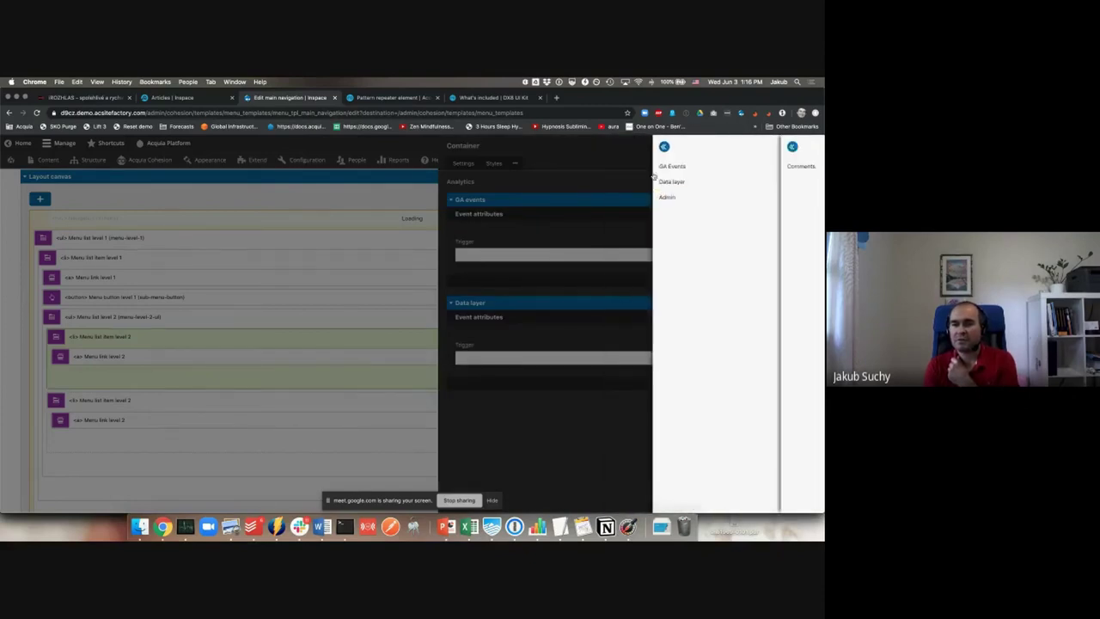
click(652, 176)
click(602, 197)
click(514, 163)
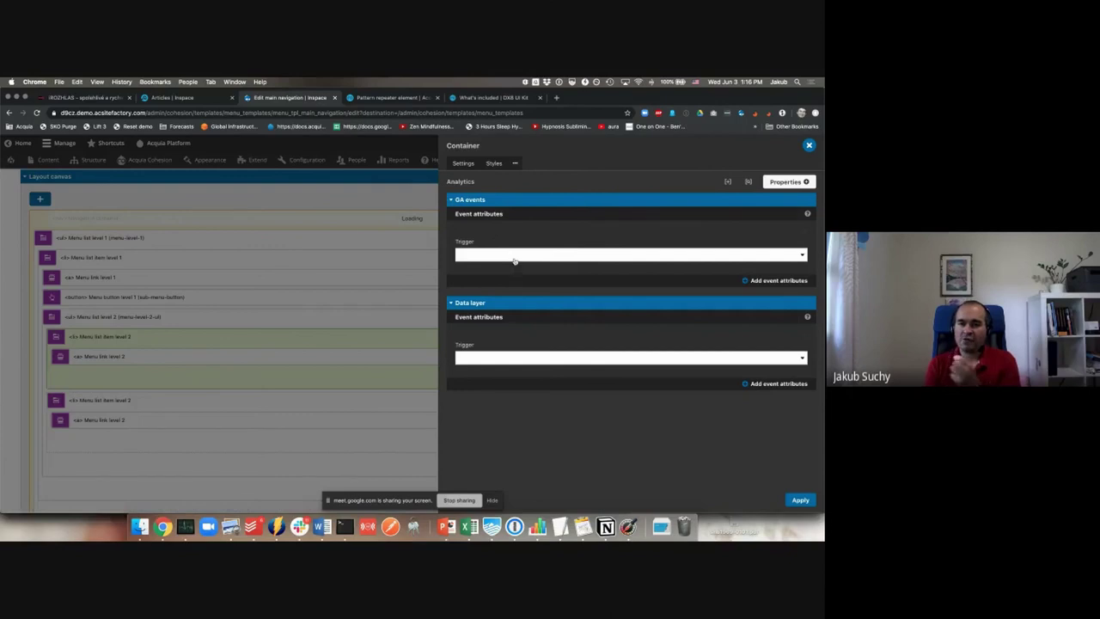
click(753, 280)
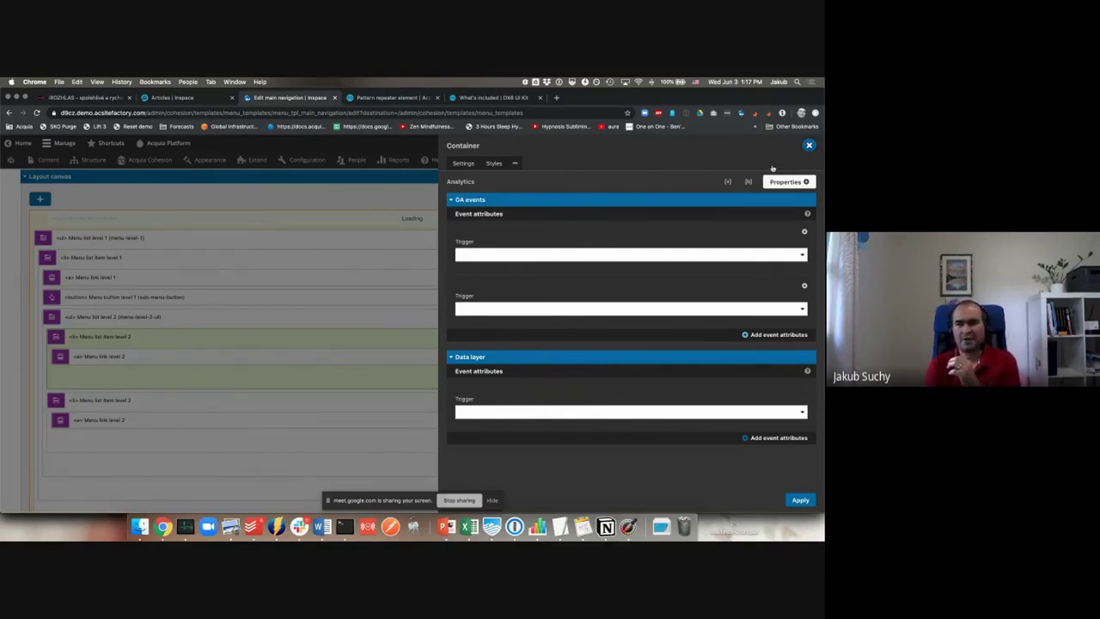
click(808, 145)
Step: Review the settings and available properties of the Menu list level 1 element, and close them
double_click(296, 248)
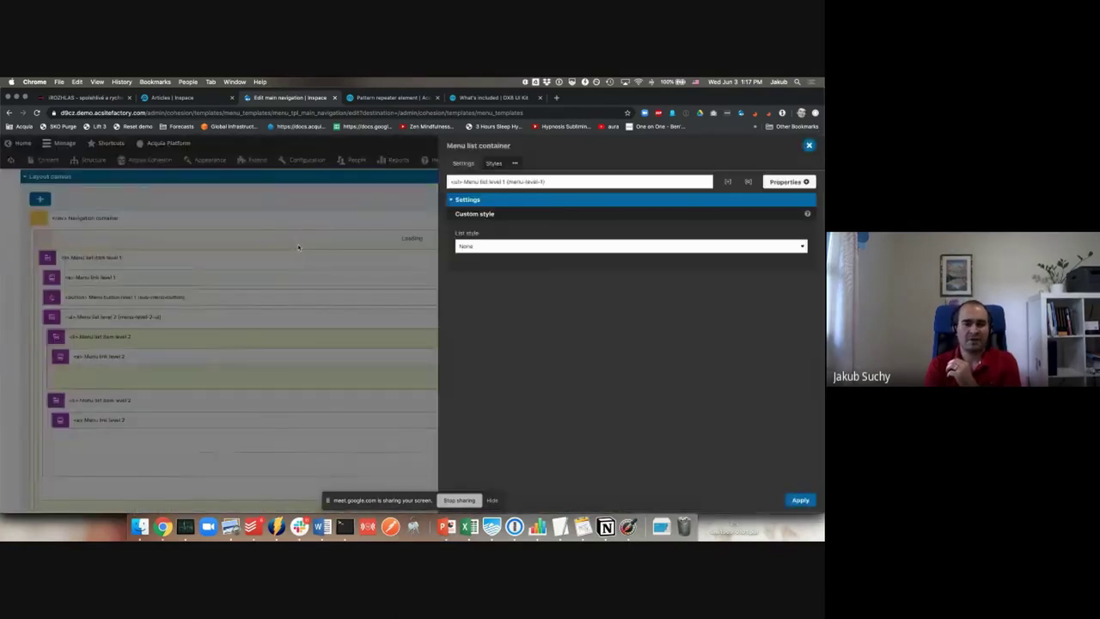
click(514, 163)
click(514, 165)
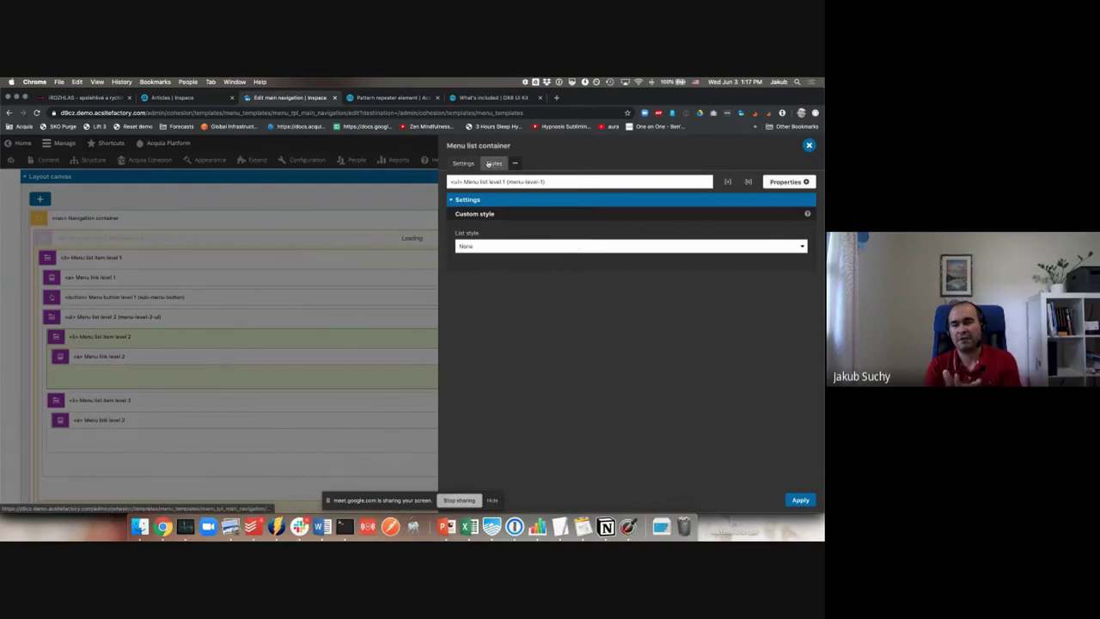
click(788, 182)
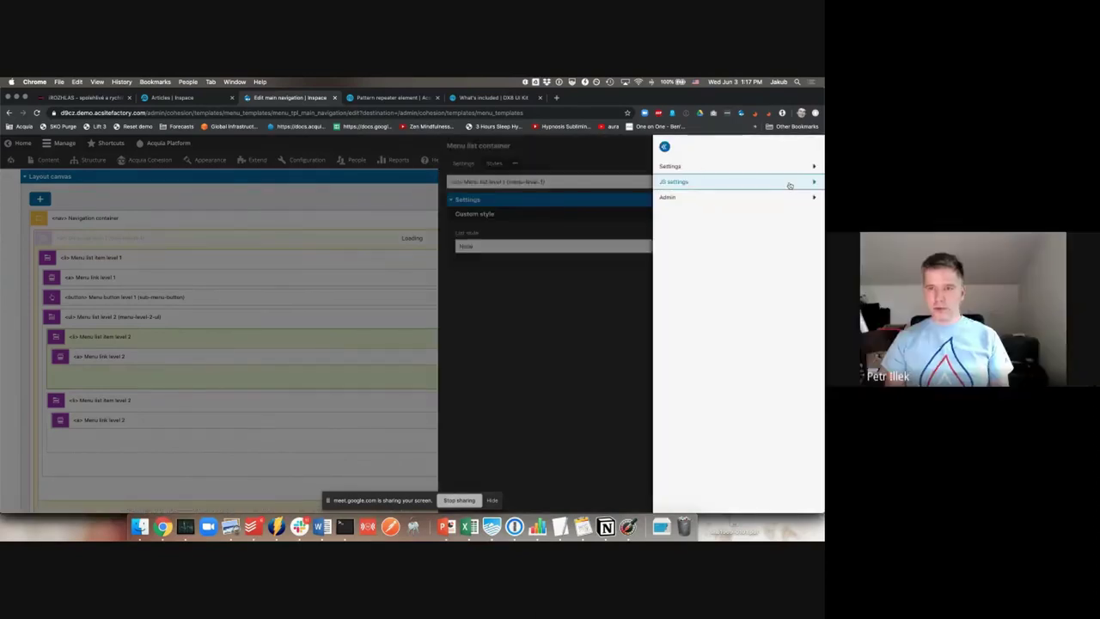
click(612, 297)
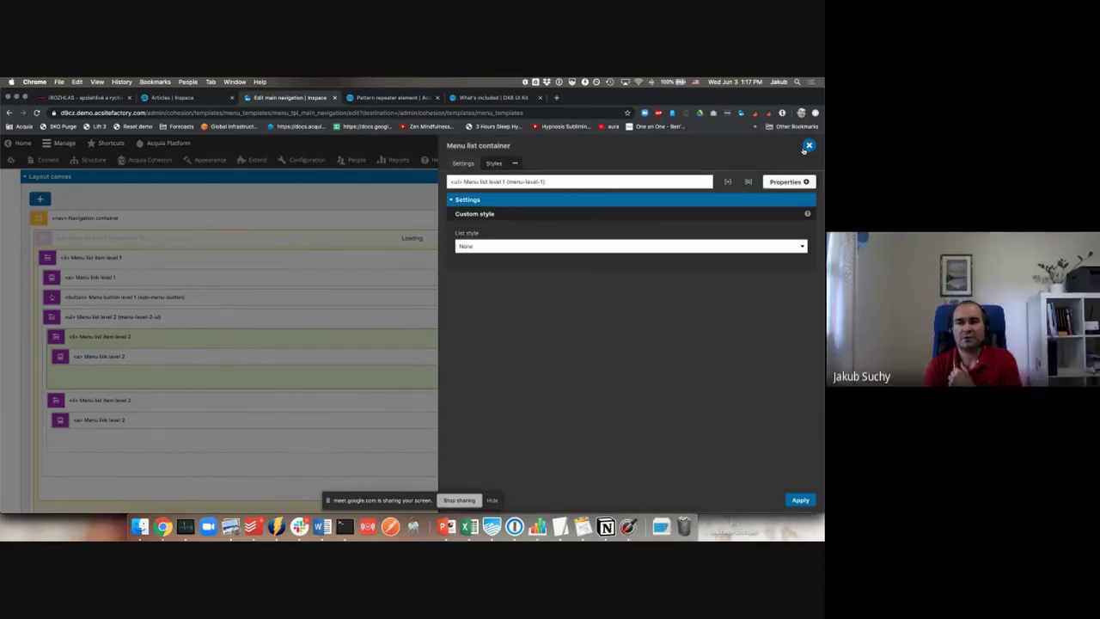
key(Escape)
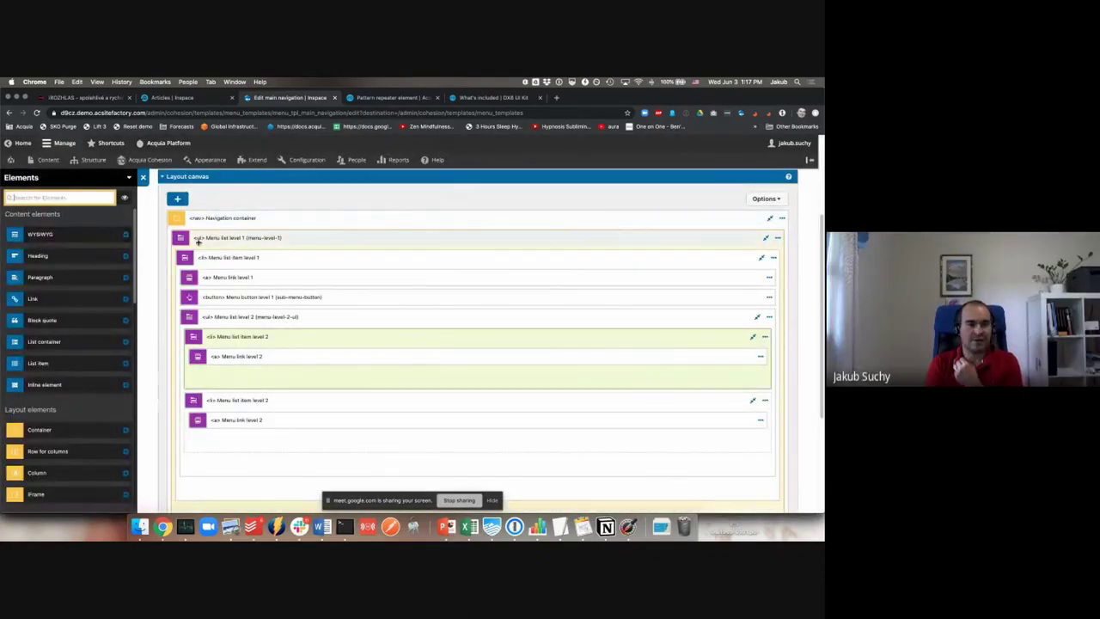
Step: Add a Modal element inside the Navigation container, above the Menu list level 1 element
scroll(64, 298, down, 5)
scroll(64, 298, down, 6)
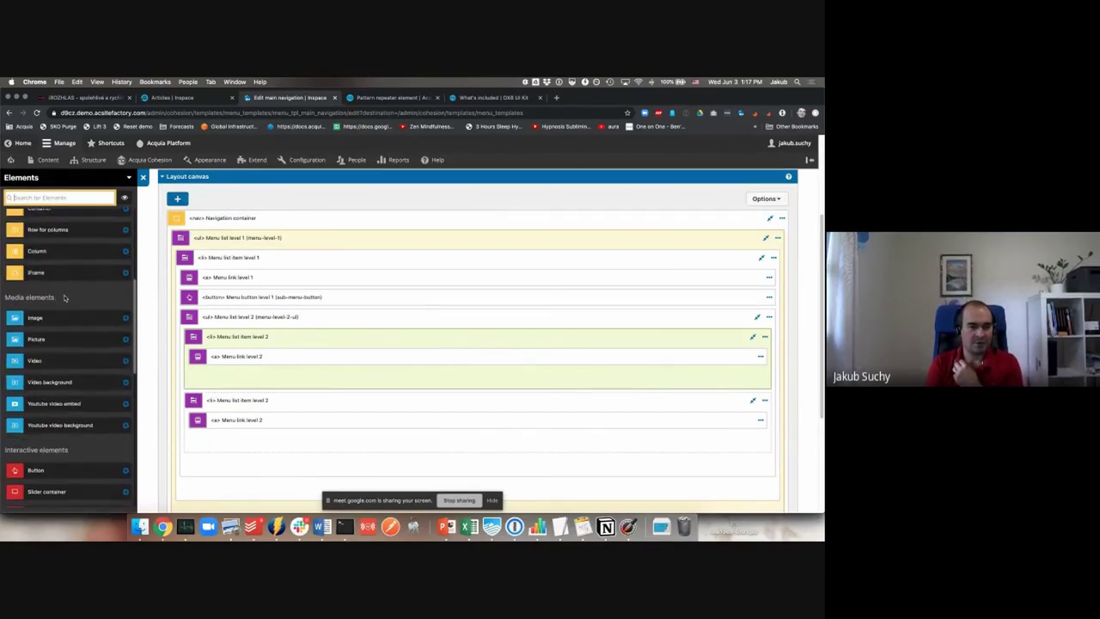
scroll(61, 303, down, 1)
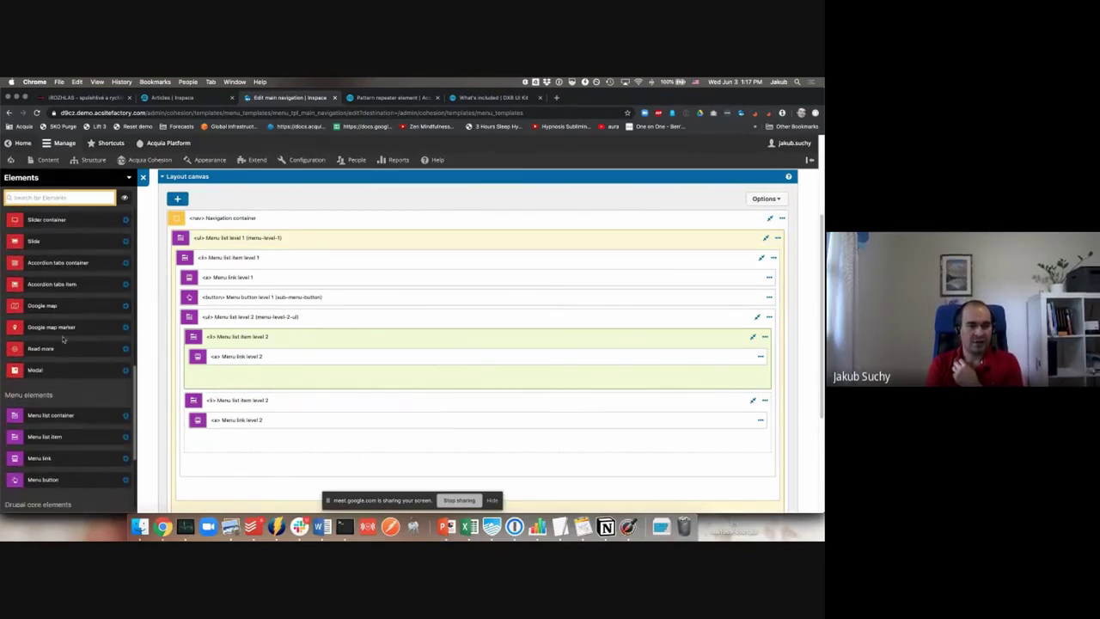
drag(34, 369, 193, 249)
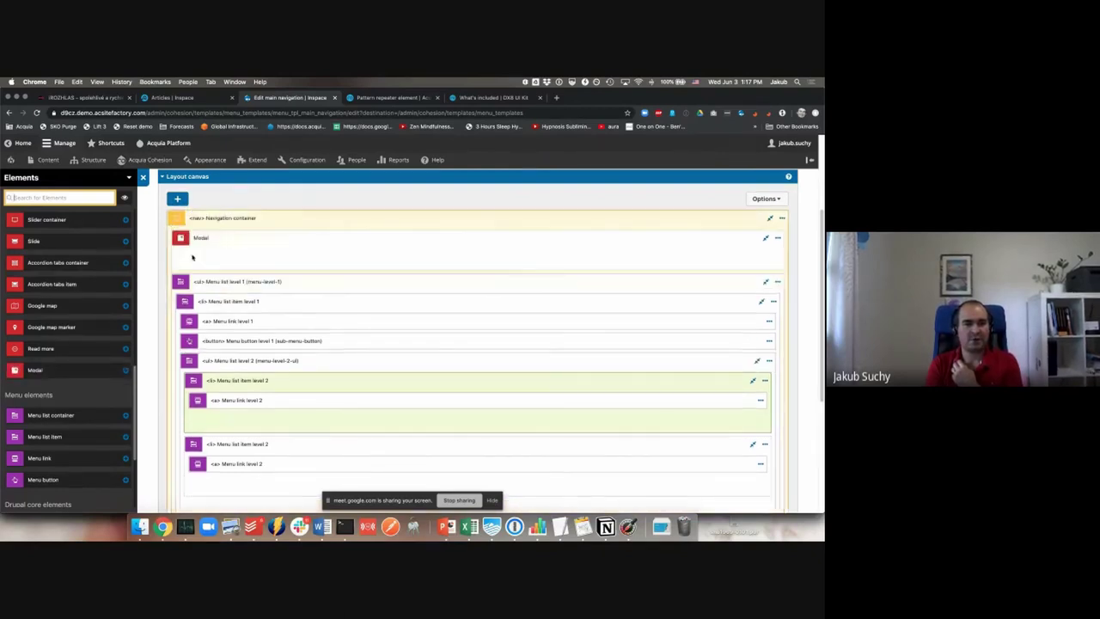
Step: Place an Image media element inside the Modal on the layout canvas
scroll(61, 279, up, 2)
scroll(61, 279, up, 5)
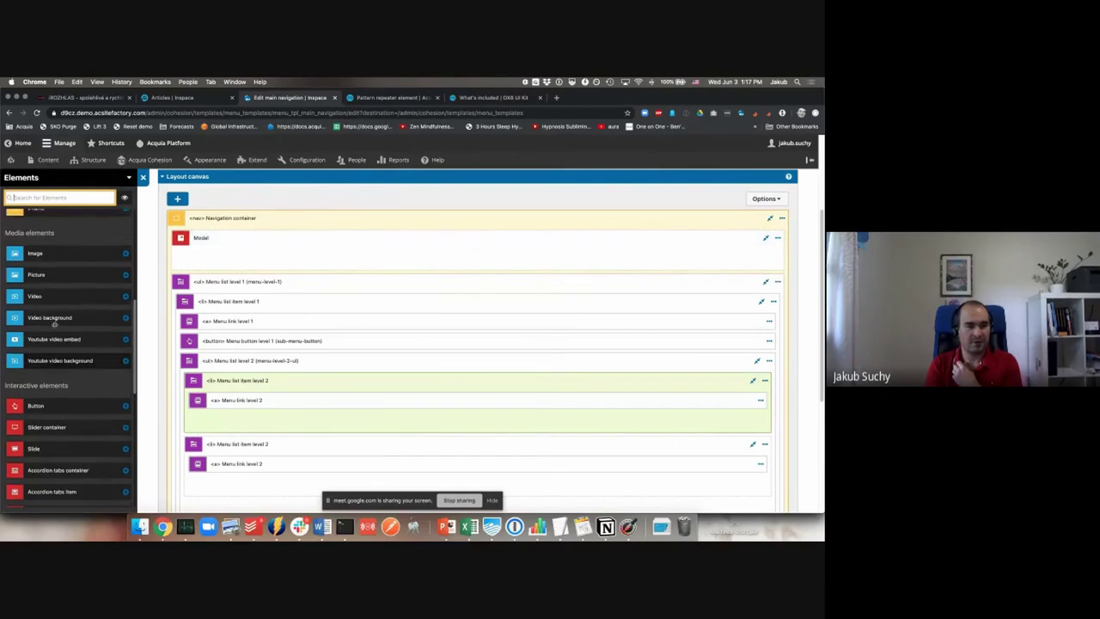
scroll(54, 353, up, 3)
drag(38, 344, 208, 256)
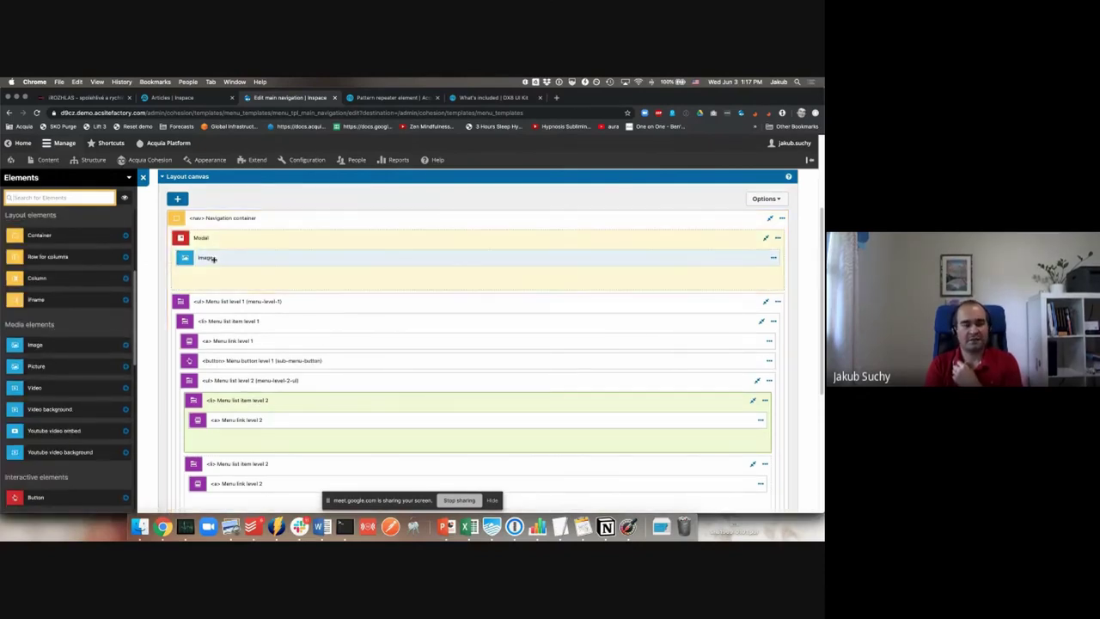
Step: Open the Modal's settings and enter image-modal as its ID
double_click(196, 237)
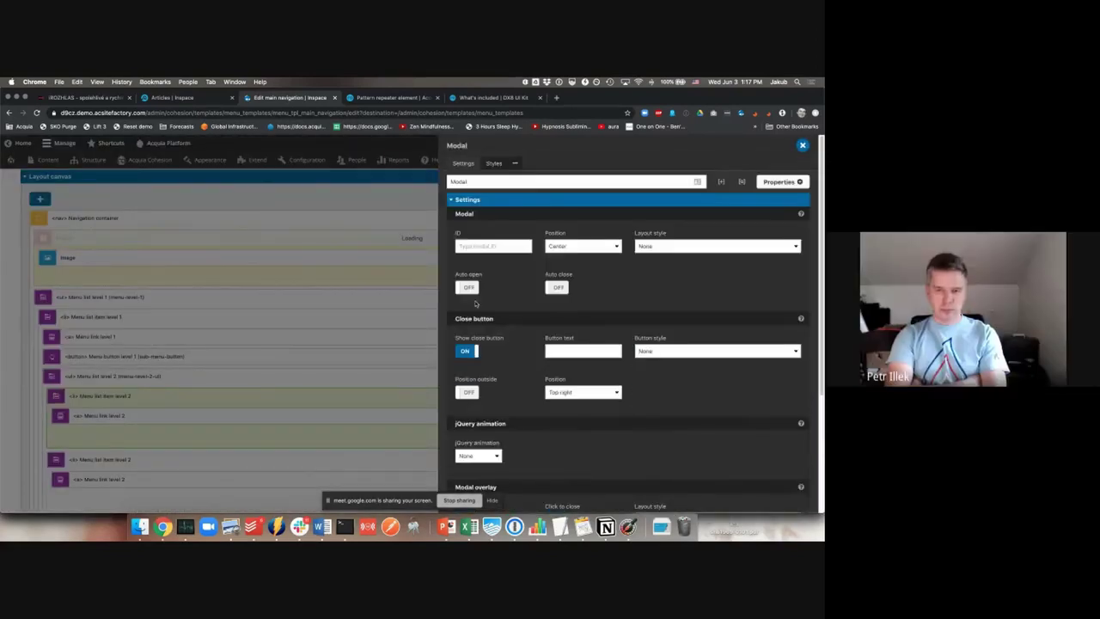
click(475, 247)
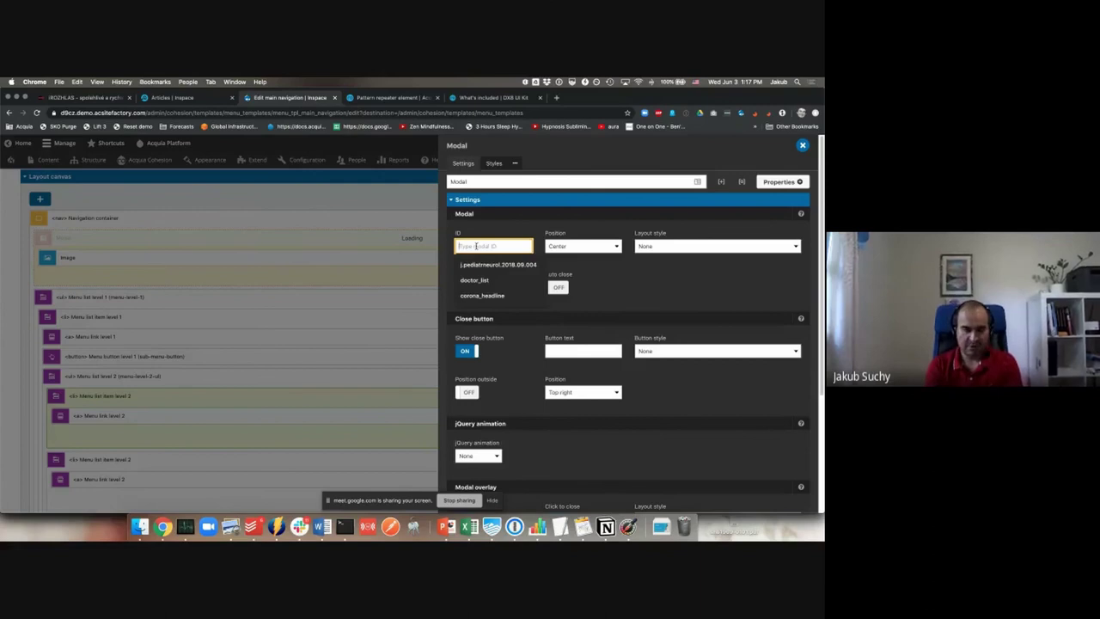
text(Image)
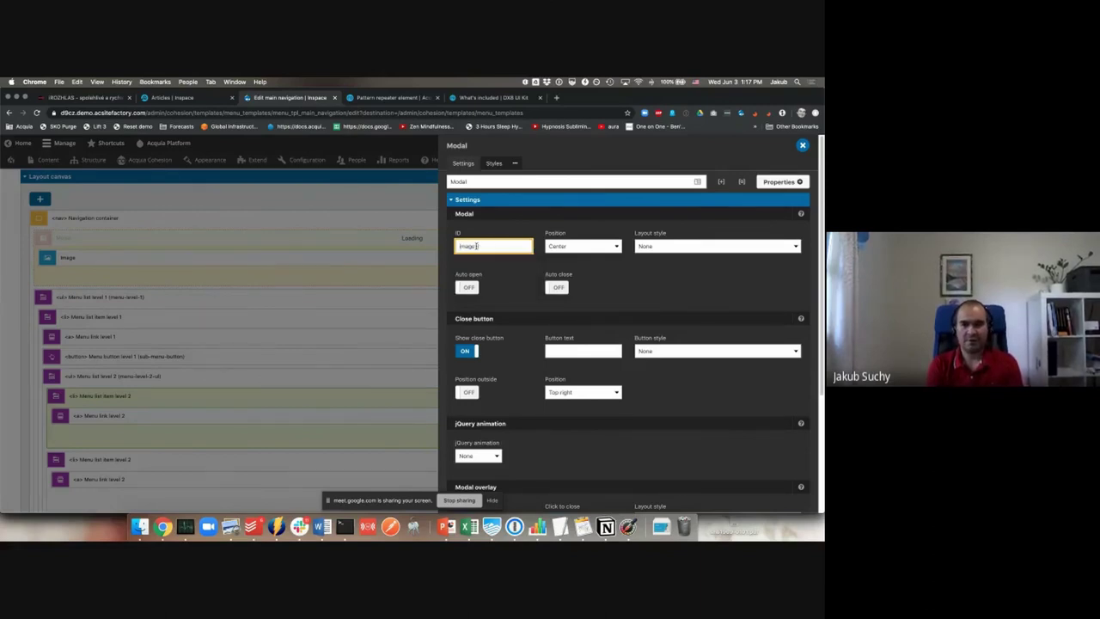
text(-modal)
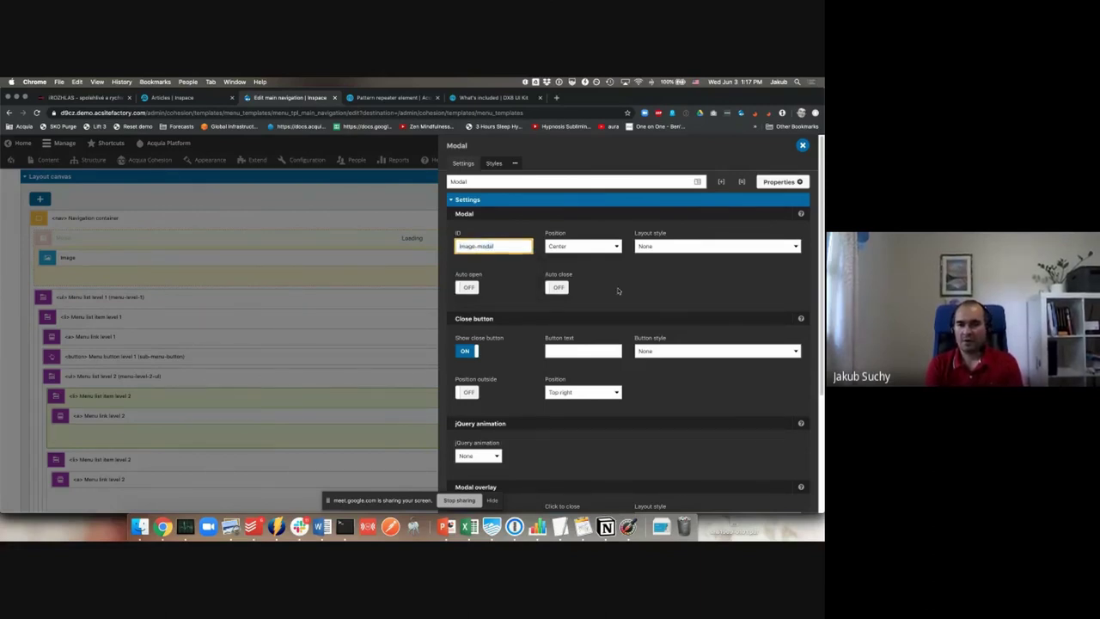
click(616, 290)
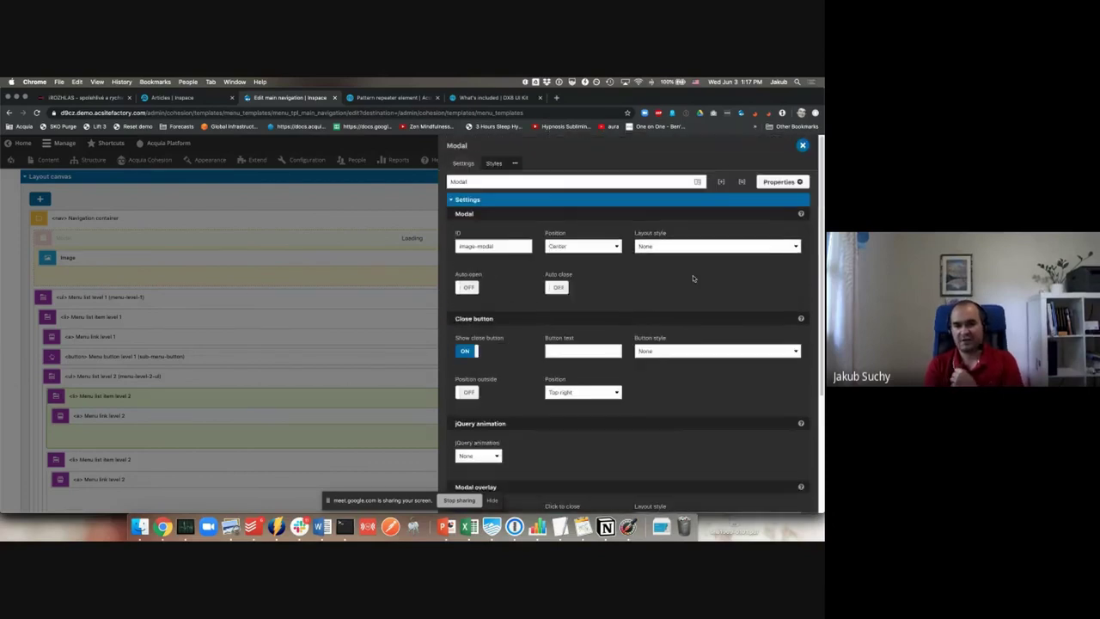
Step: Choose Bounce as the Modal's jQuery animation and close its settings
click(485, 458)
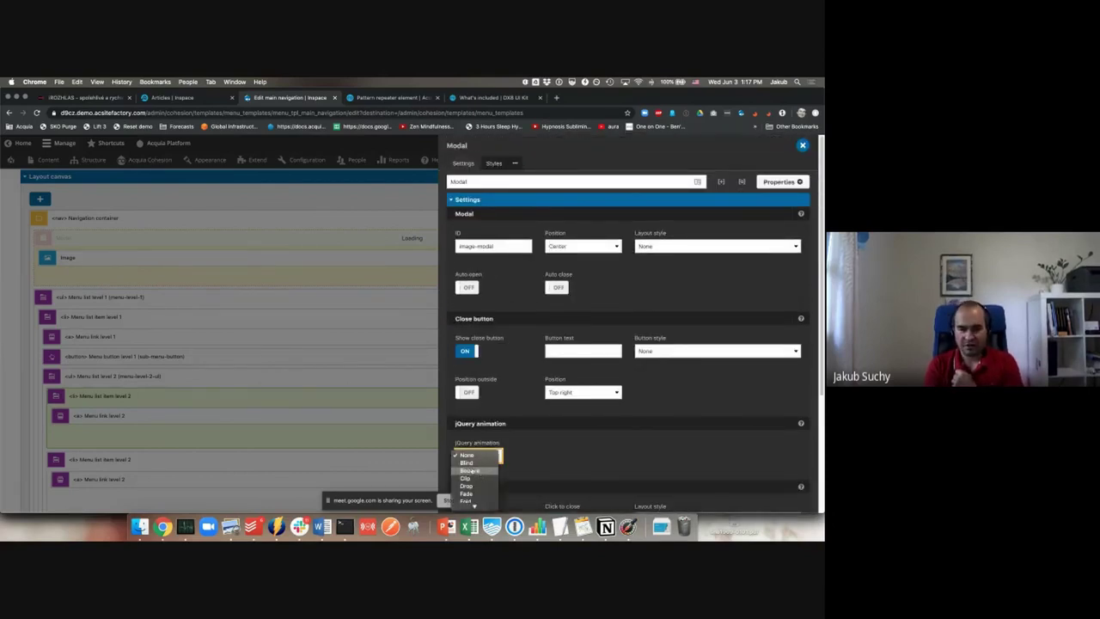
click(470, 470)
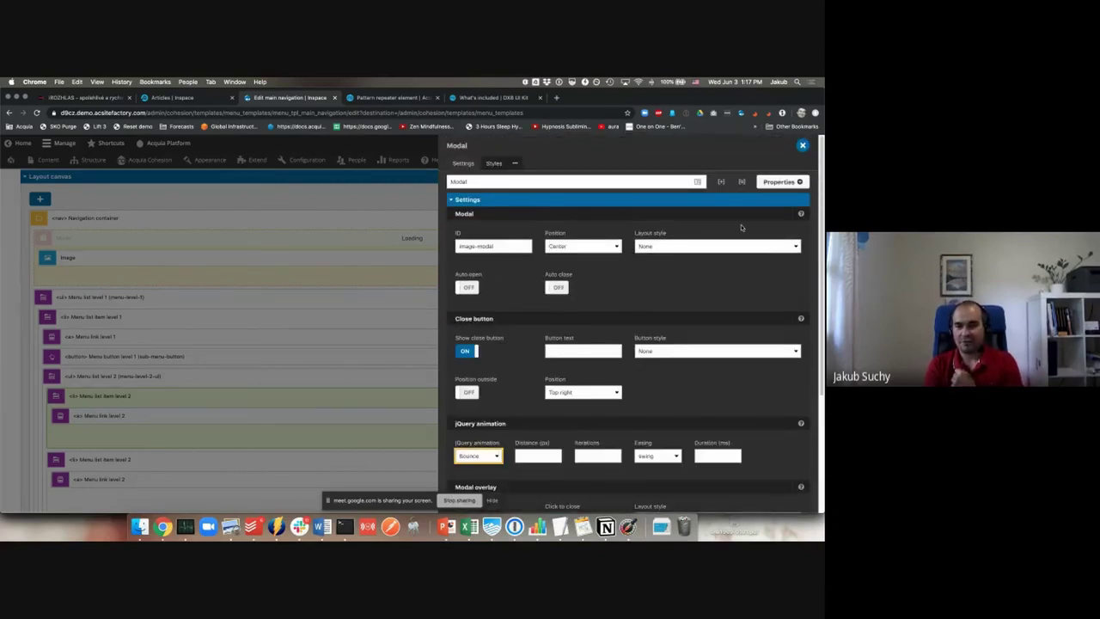
click(801, 147)
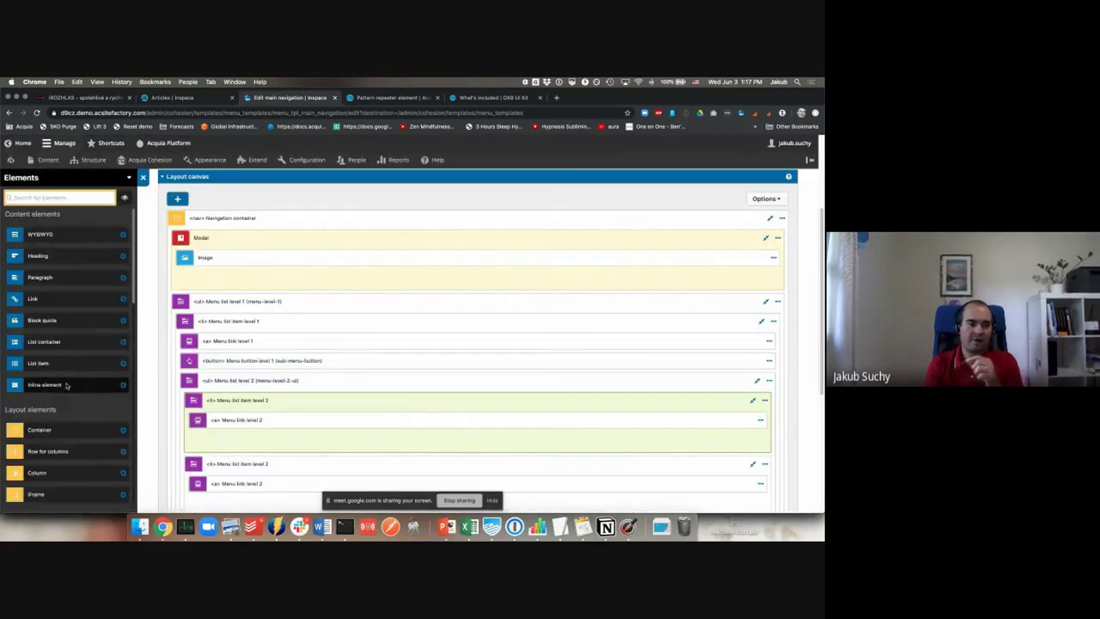
Step: Add a Button element above the Modal inside the Navigation container and set its button text to "Sesame open"
scroll(65, 385, down, 5)
drag(35, 318, 205, 239)
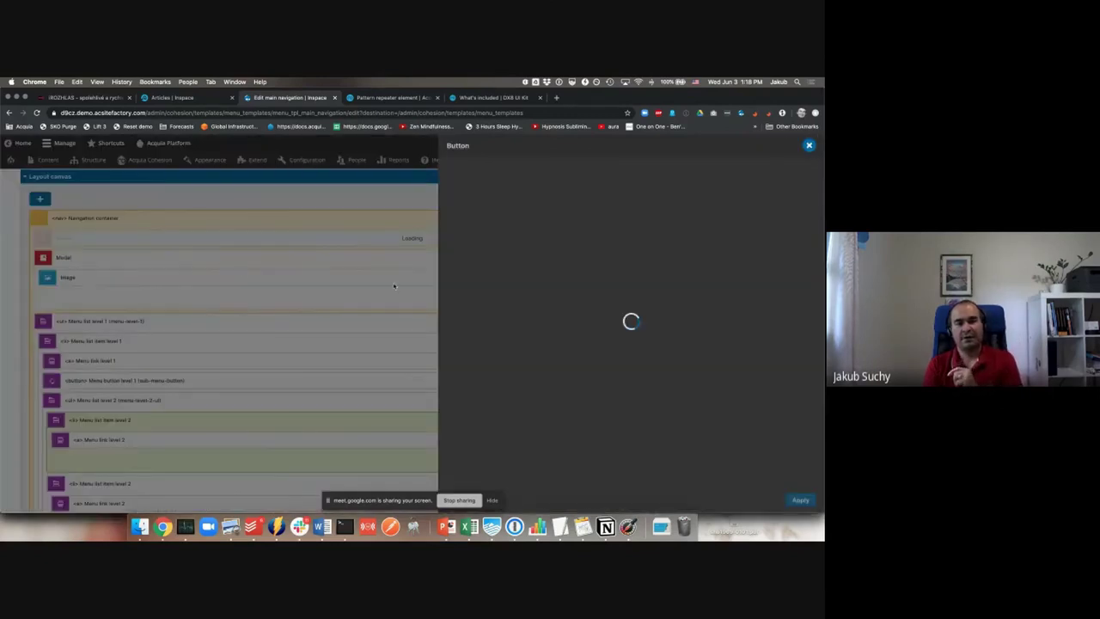
click(484, 246)
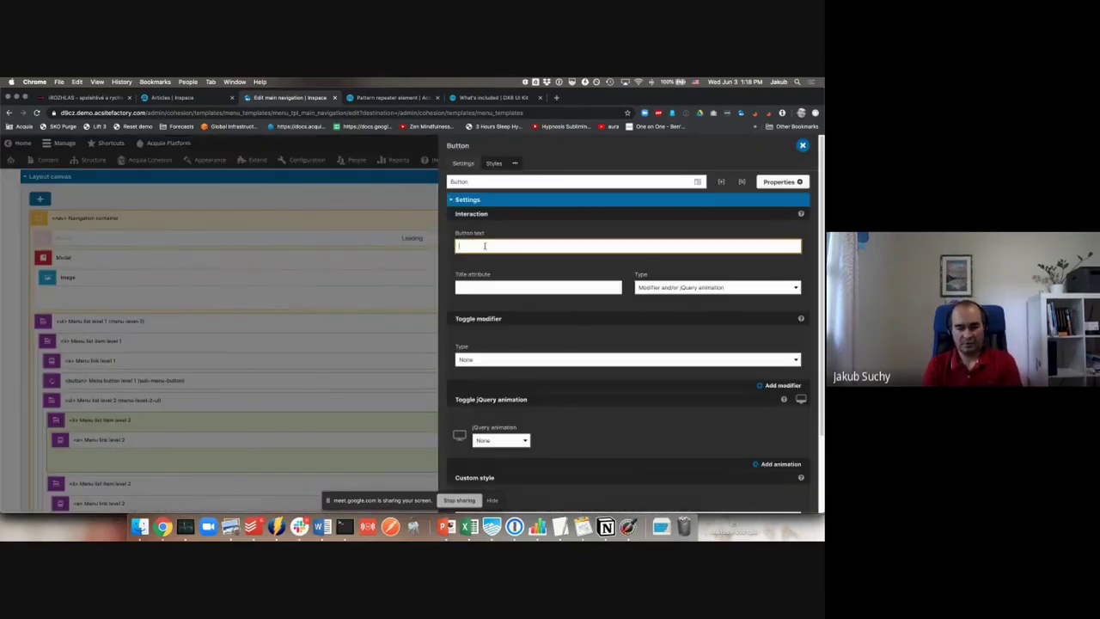
text(Open)
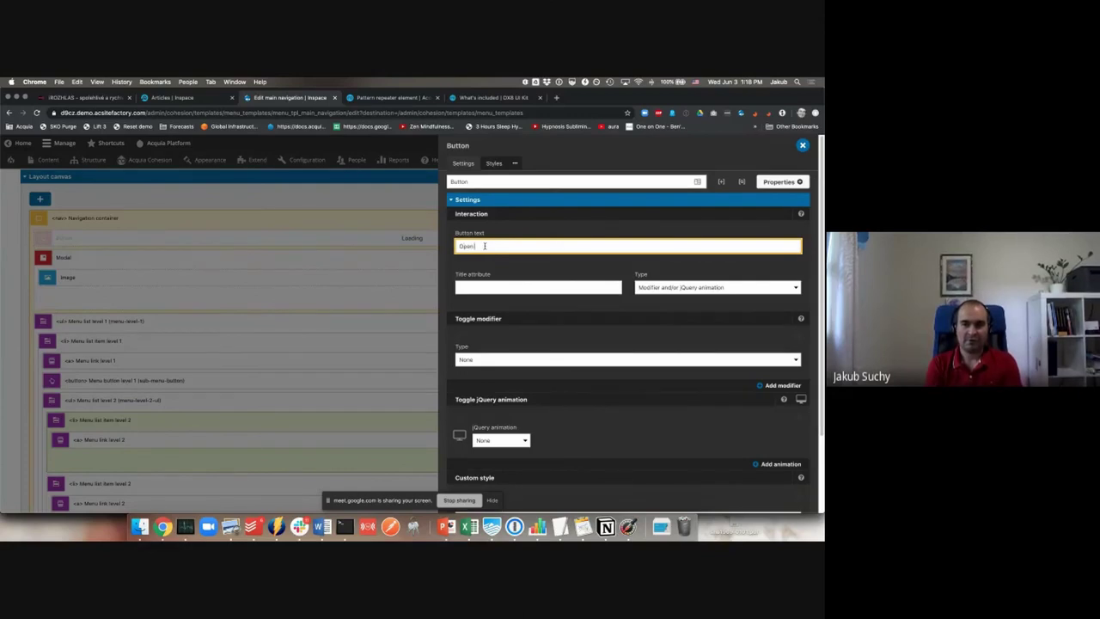
key(BackSpace)
key(BackSpace)
key(BackSpace)
key(BackSpace)
text(Sesame open)
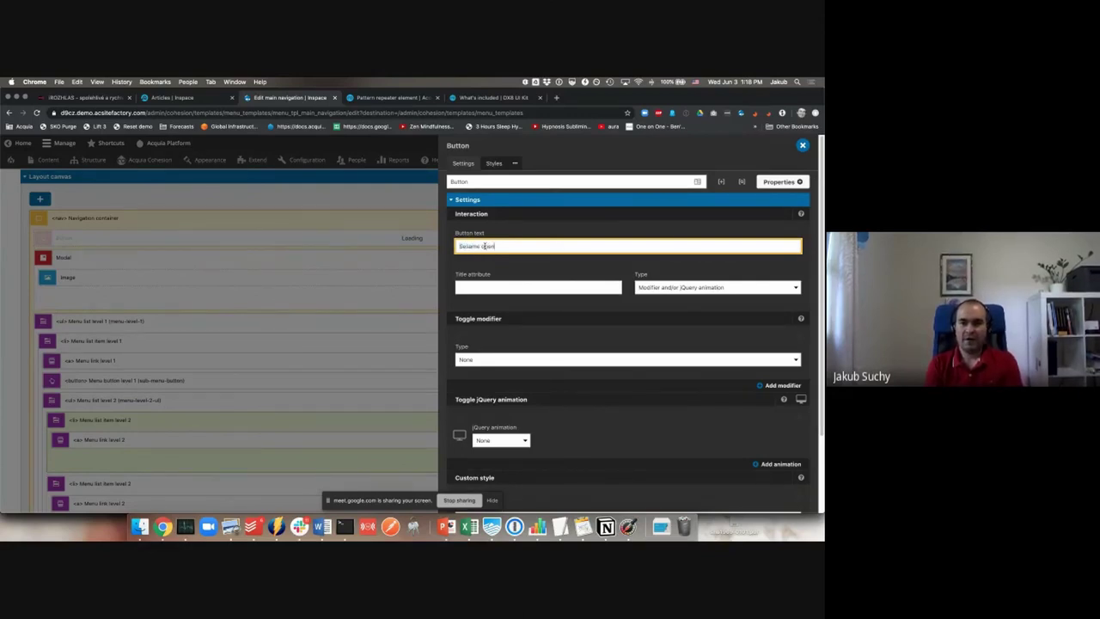
Step: Set the Button's type to Open modal, with image-modal as both its trigger ID and modal ID
click(657, 287)
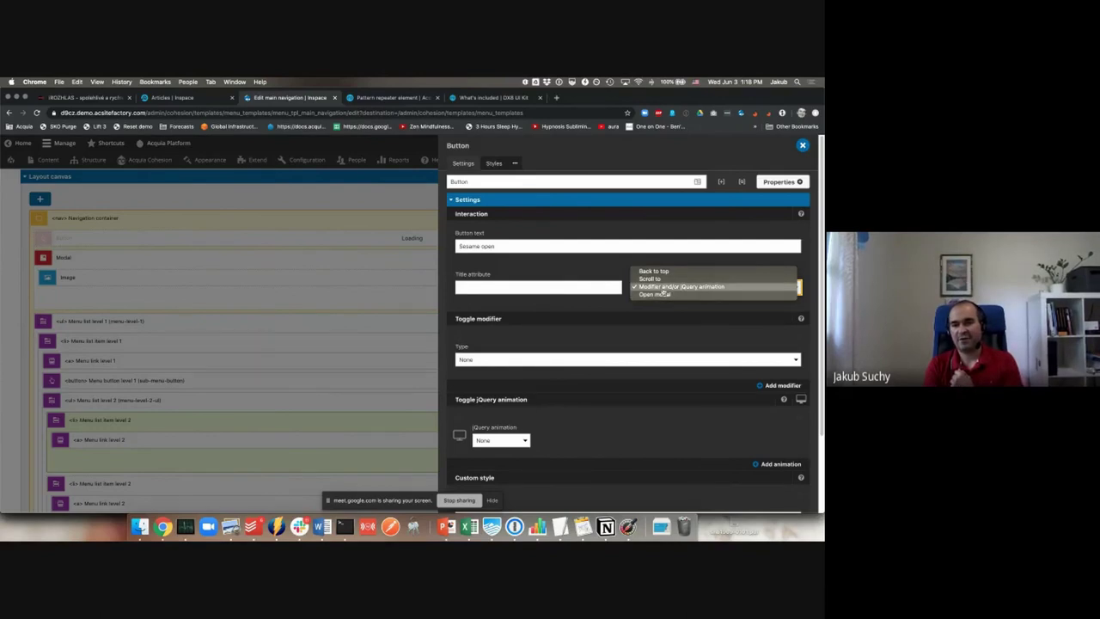
click(669, 294)
click(504, 354)
text(image-modal)
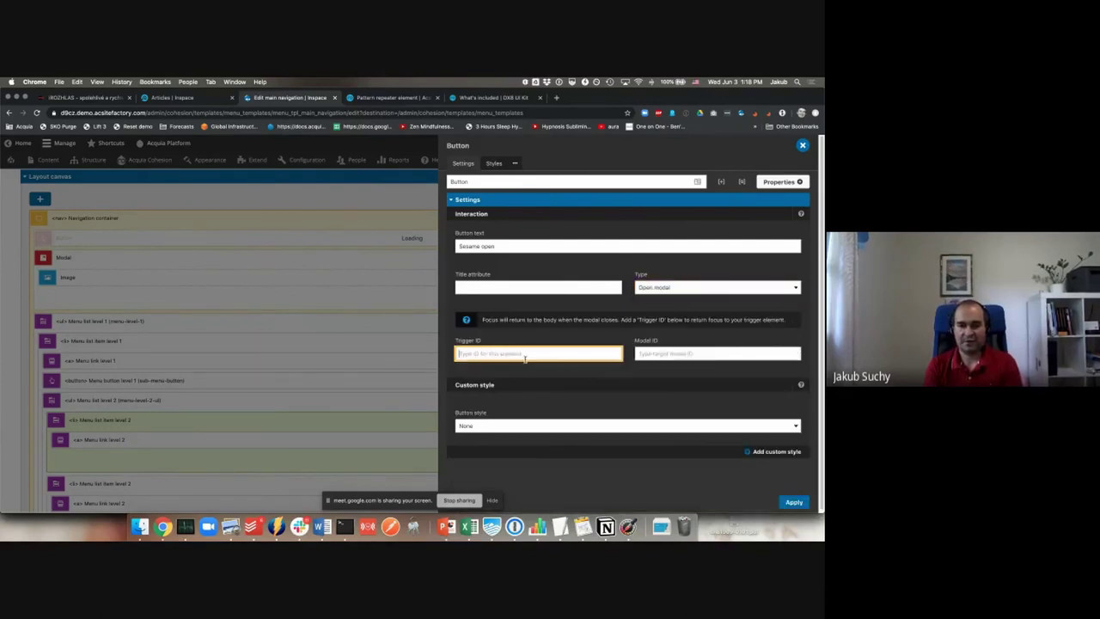
key(Tab)
text(image-modal)
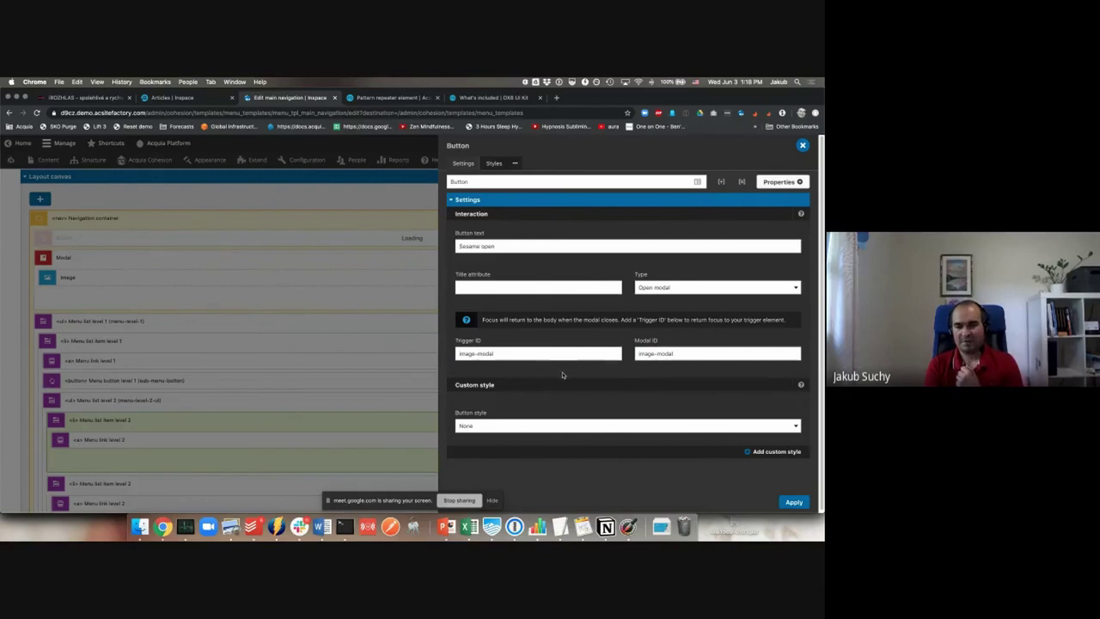
Step: Look at the Button's style settings and its Markup settings for adding classes
click(496, 163)
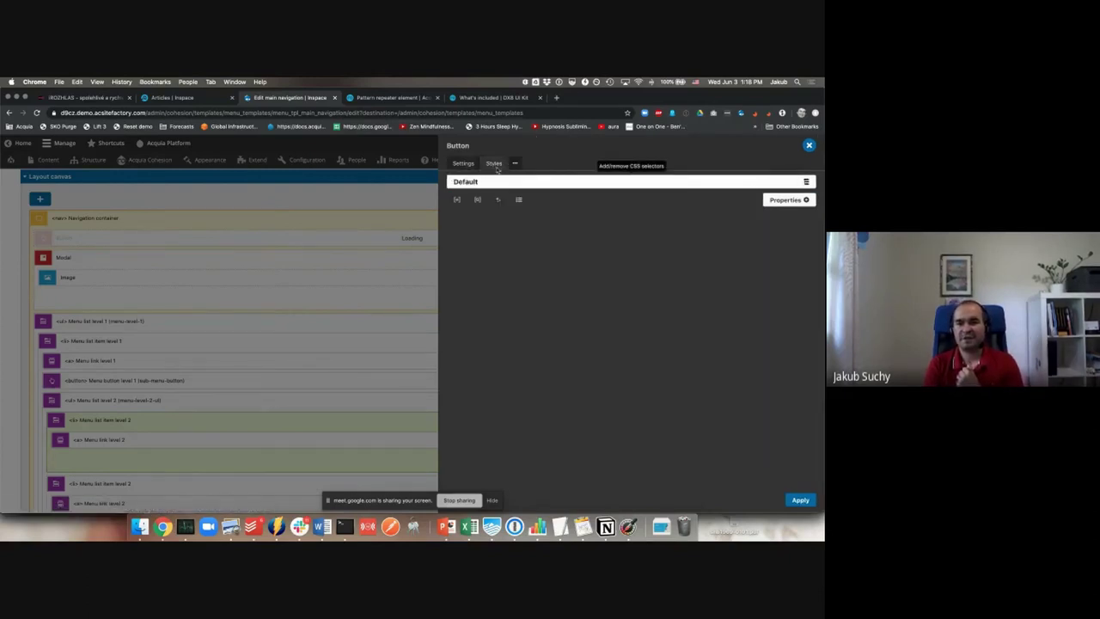
click(513, 163)
click(525, 194)
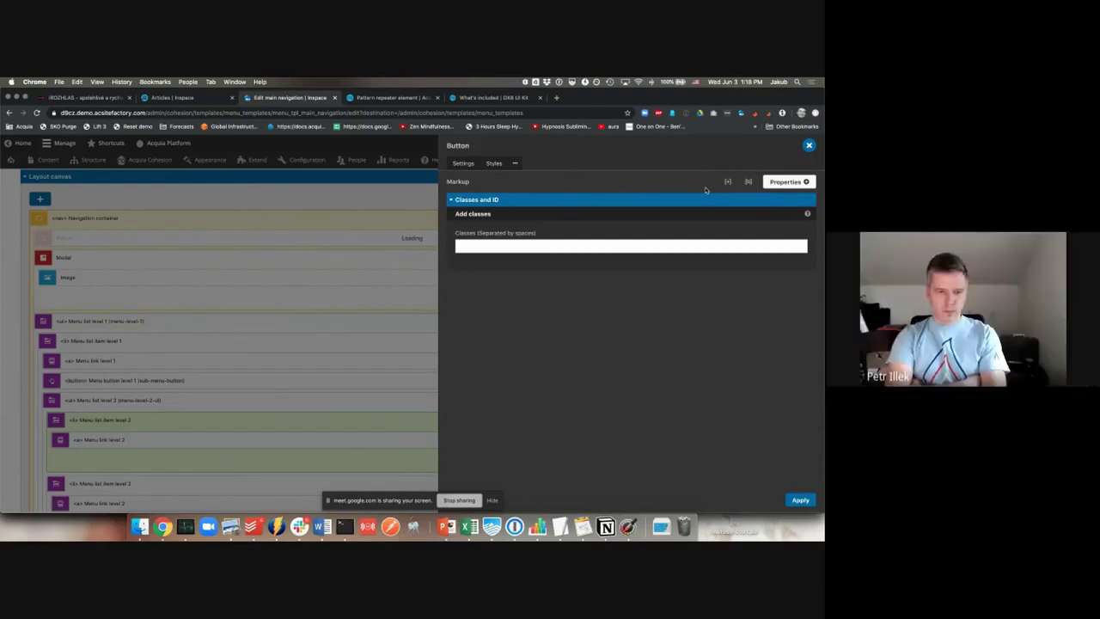
Step: Open the Add classes help and read the documentation's Accessibility page on the Button element and Aria attributes
click(806, 213)
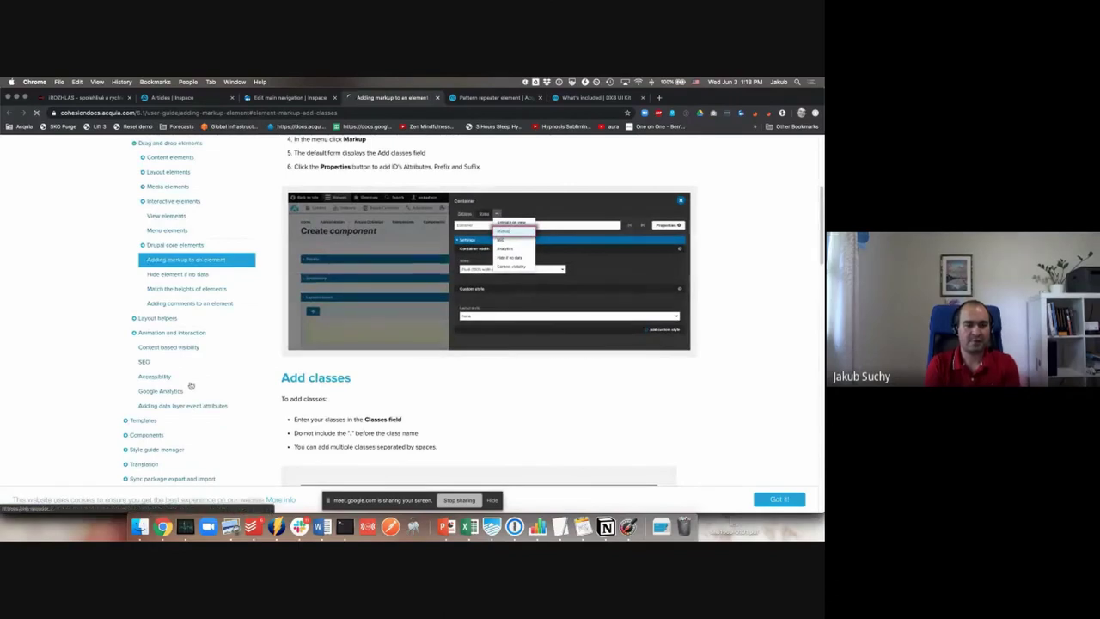
click(189, 383)
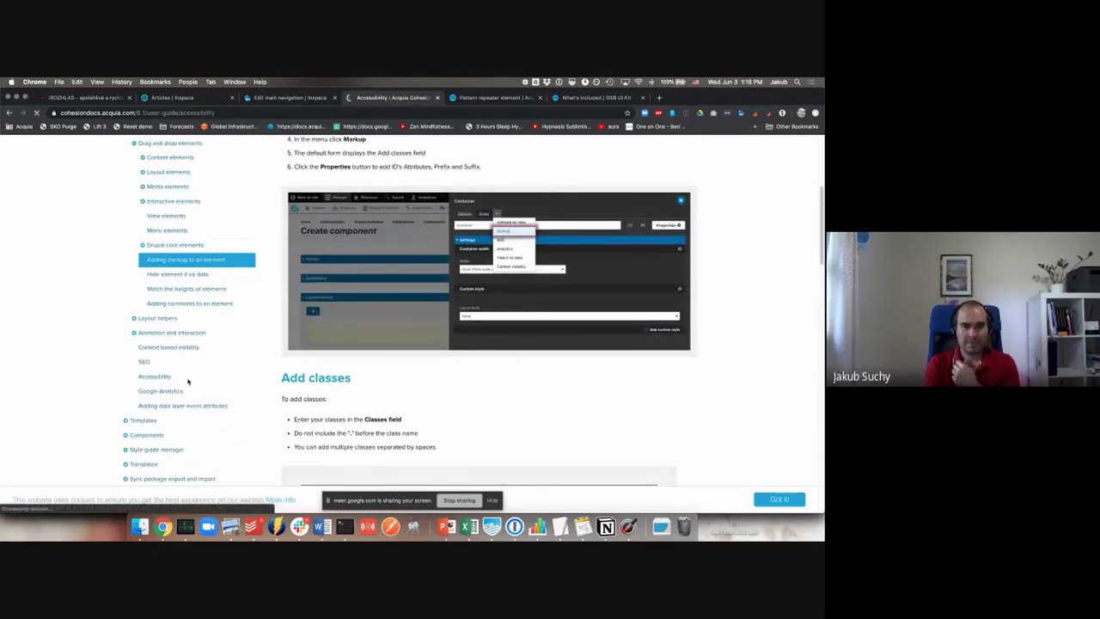
scroll(491, 382, down, 3)
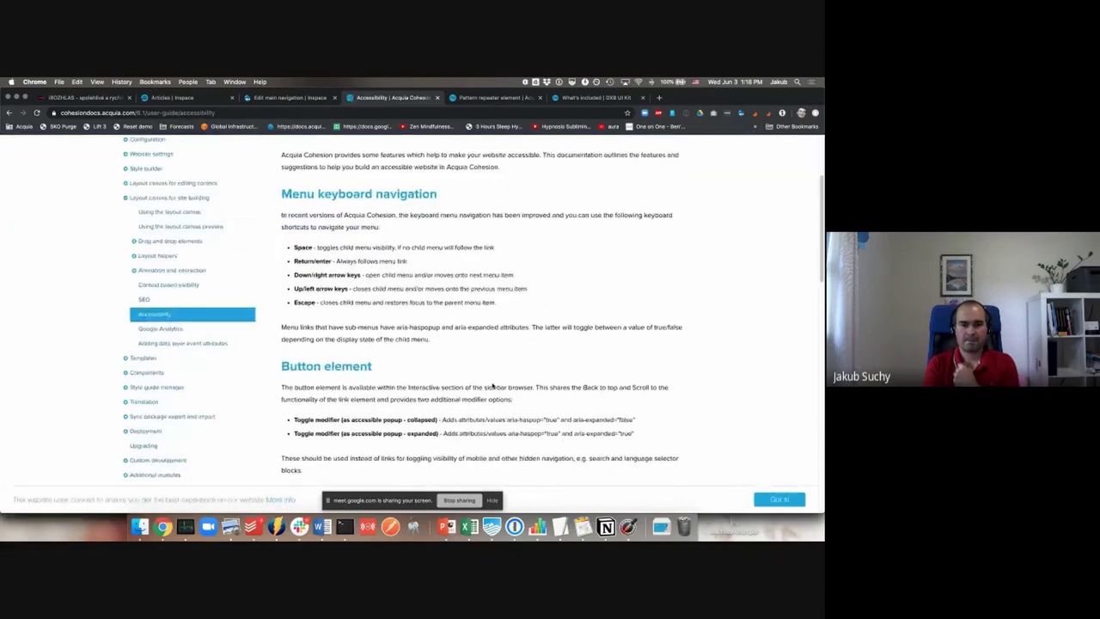
scroll(492, 386, down, 2)
drag(546, 323, 626, 318)
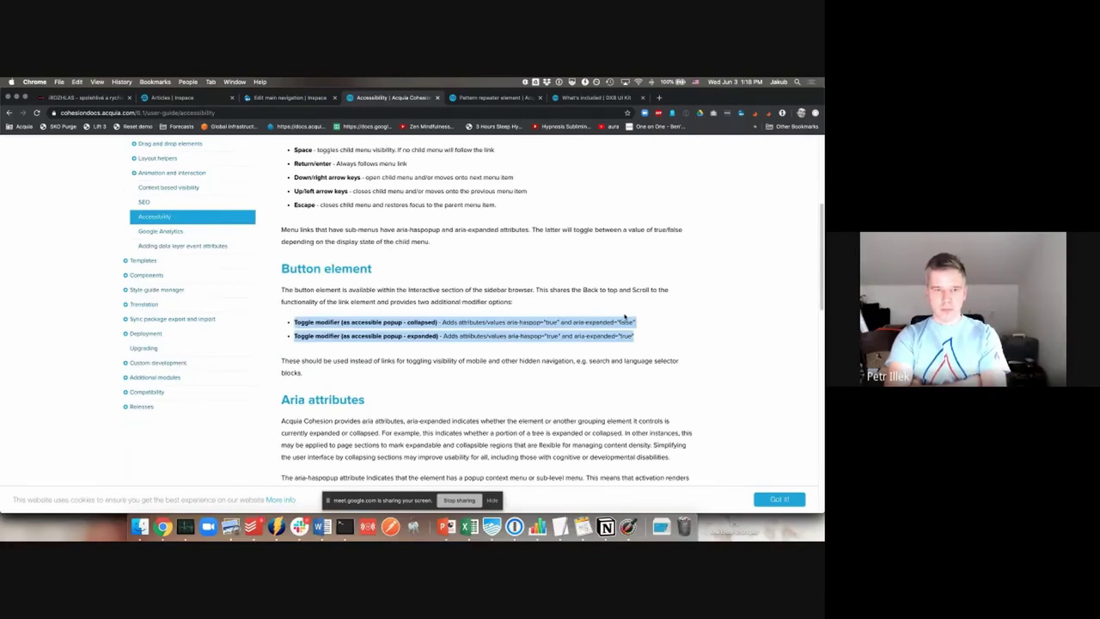
scroll(631, 359, down, 1)
scroll(631, 359, down, 5)
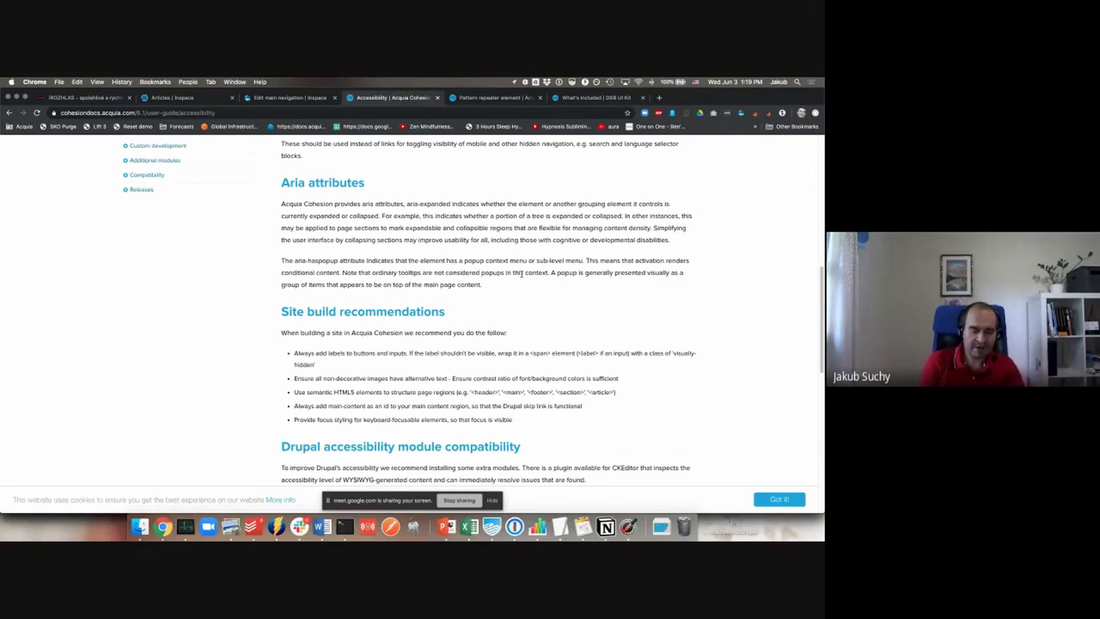
Step: Search the web for "acquia.com cohesion" in a new browser tab and open the Acquia Cohesion product page
key(super+t)
text(acquia.com)
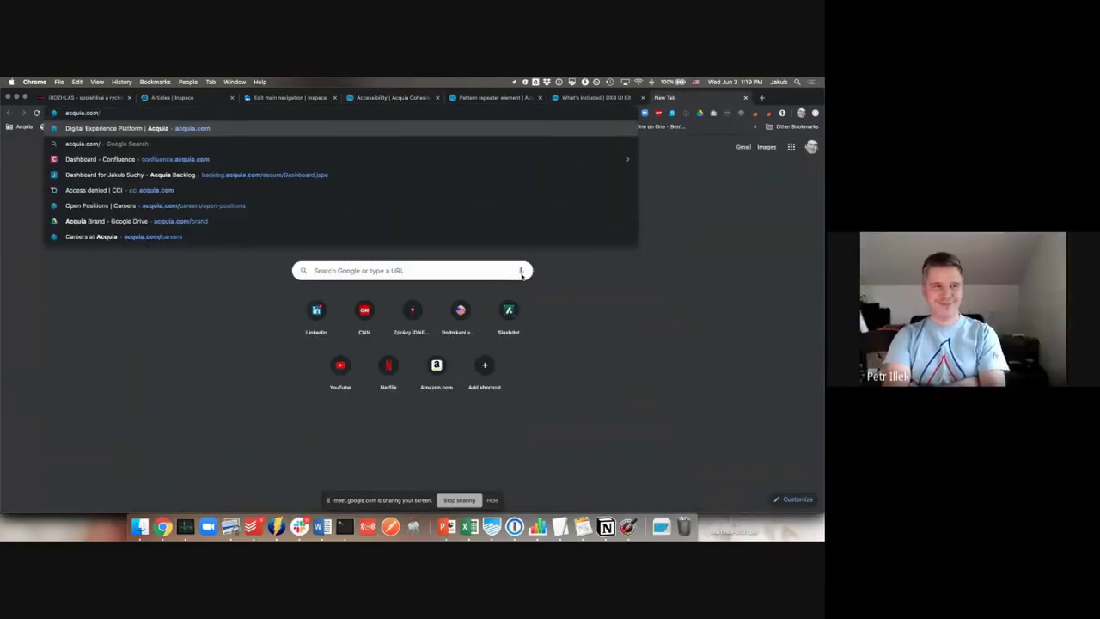
text( cohesion)
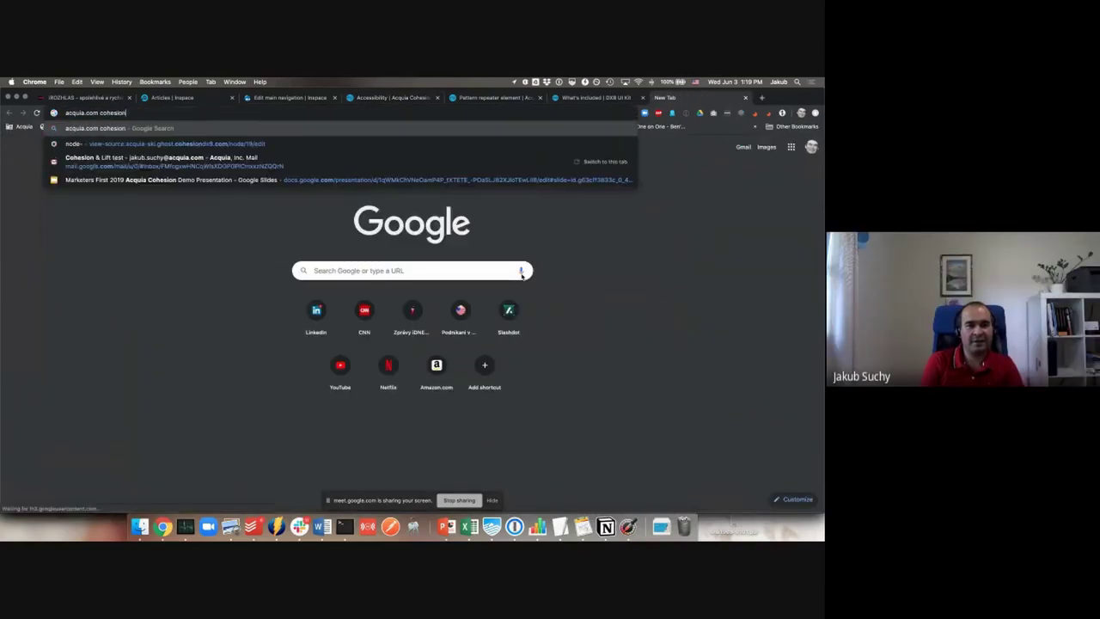
key(Return)
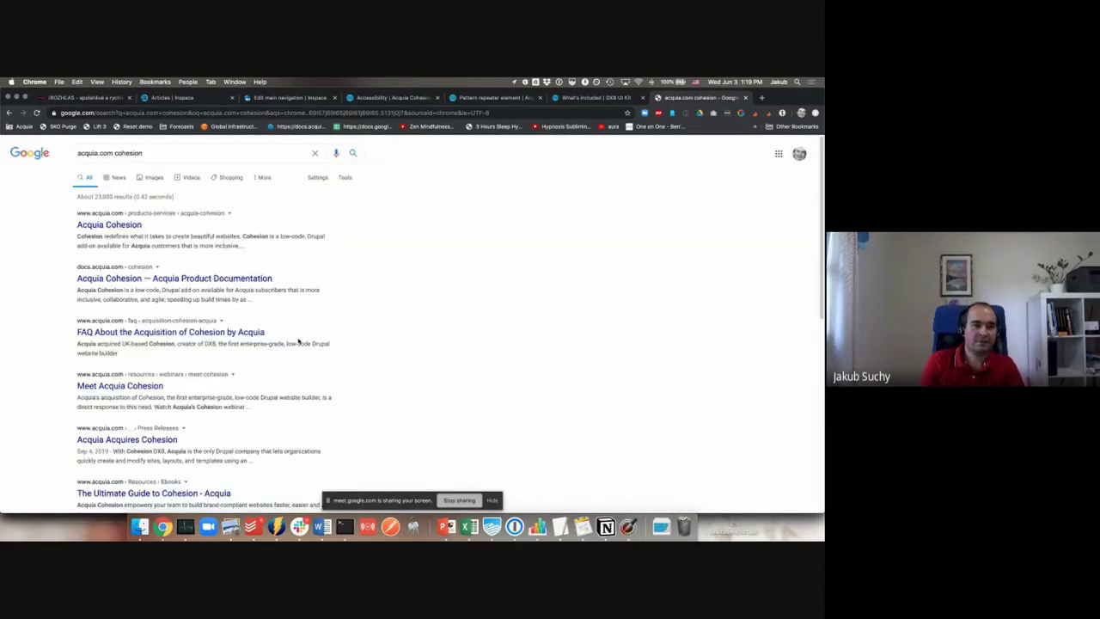
click(101, 225)
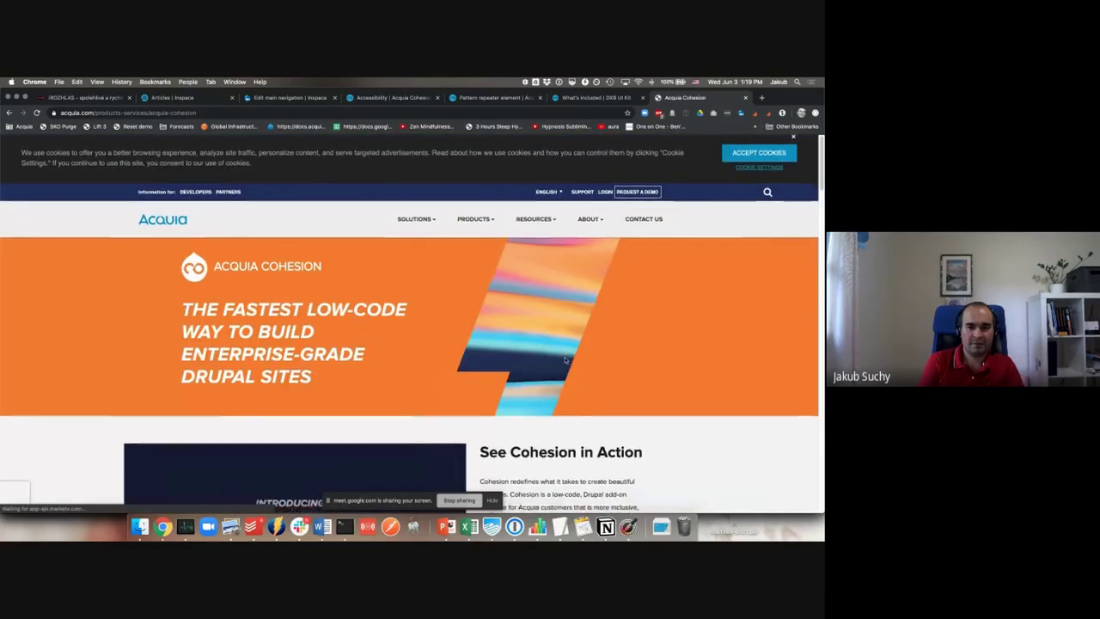
Step: Go to the "Try Cohesion: Play in the Sandbox" request form and highlight its heading
scroll(558, 356, down, 3)
scroll(564, 361, down, 2)
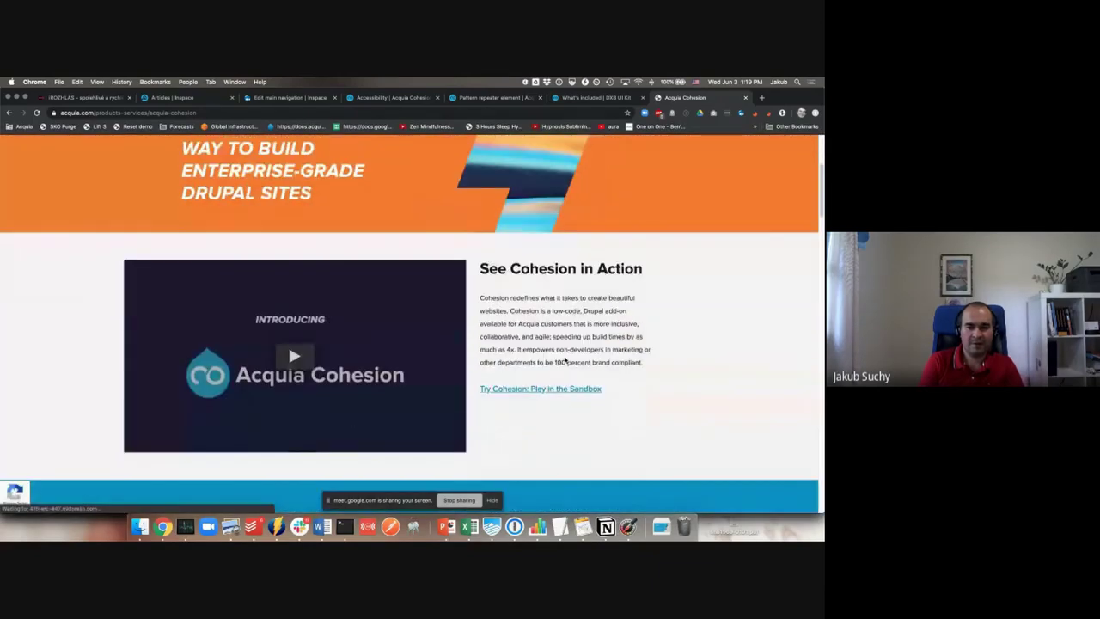
click(519, 391)
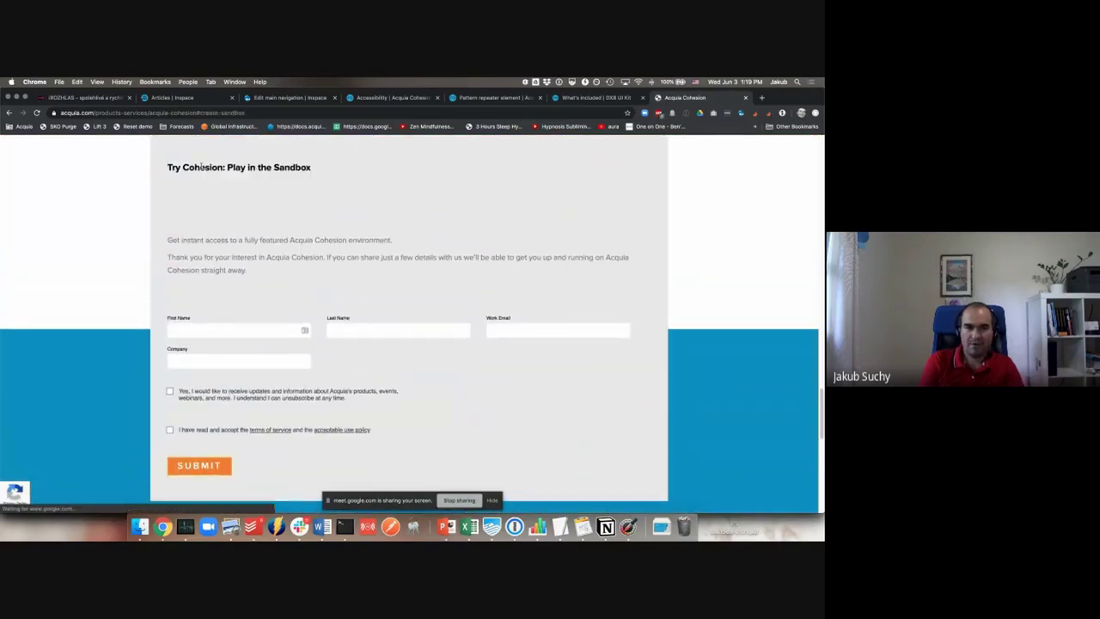
drag(201, 168, 381, 179)
click(275, 354)
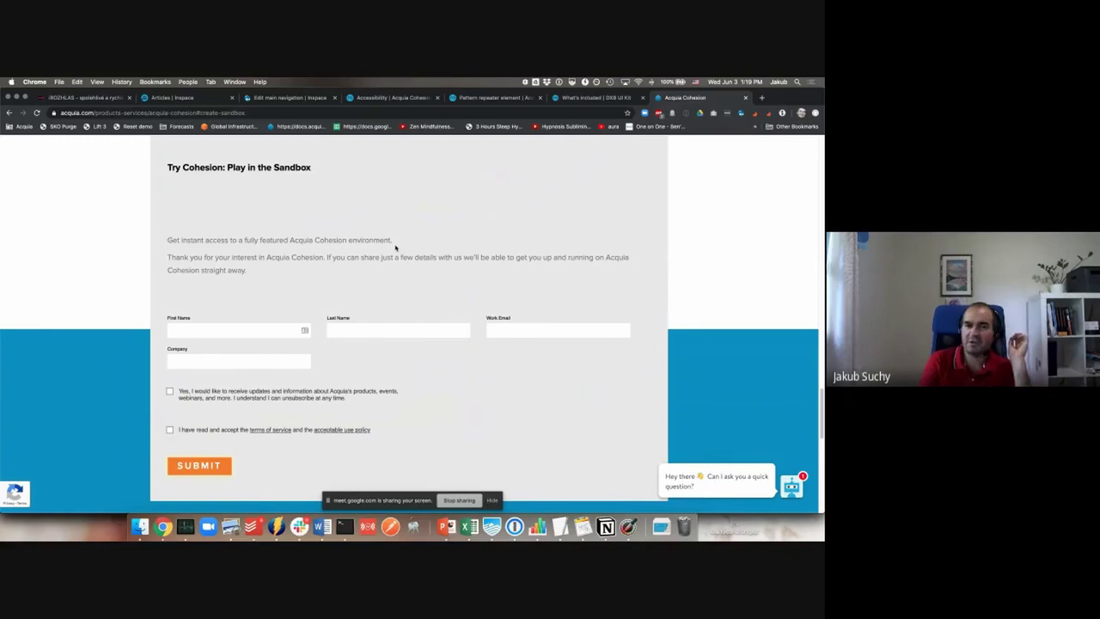
Step: Return to the Inspace site's Articles page and go to the site's Home page
click(354, 100)
click(164, 97)
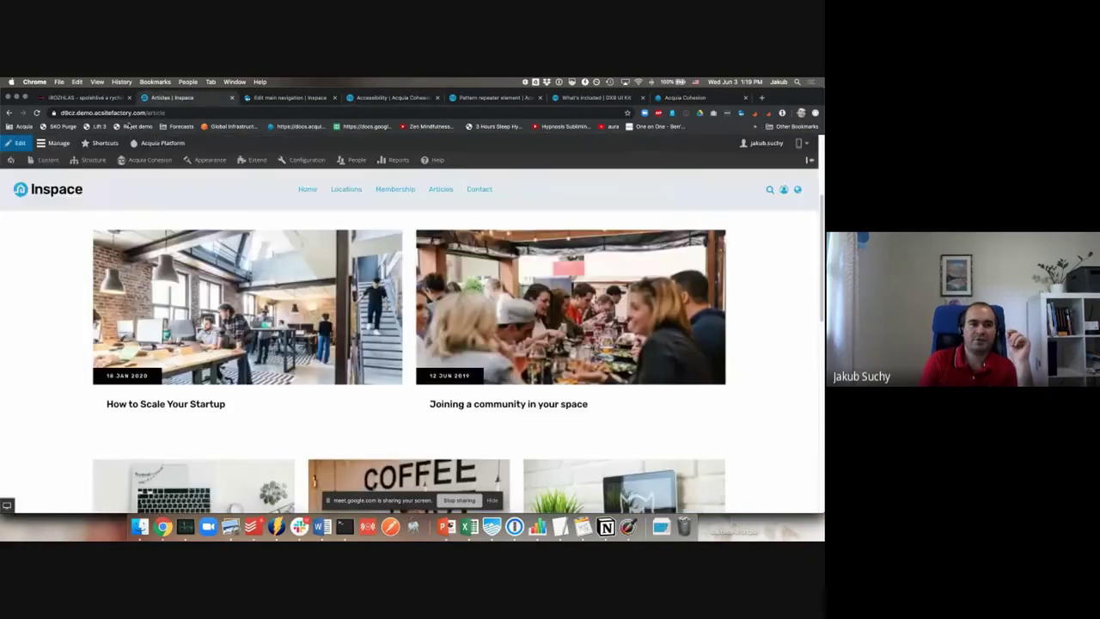
click(306, 190)
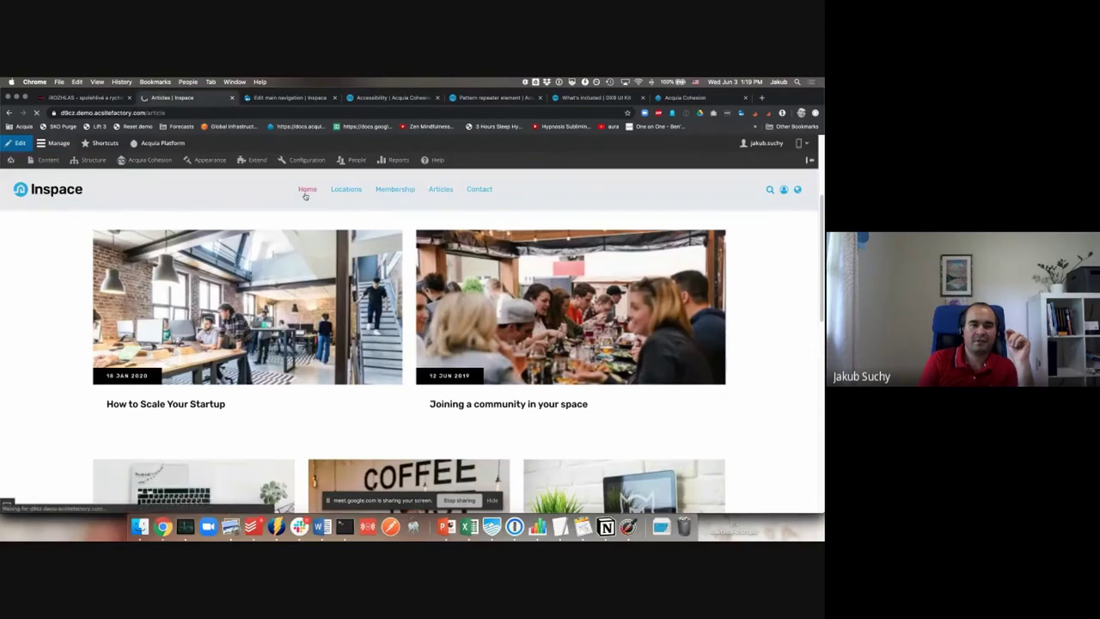